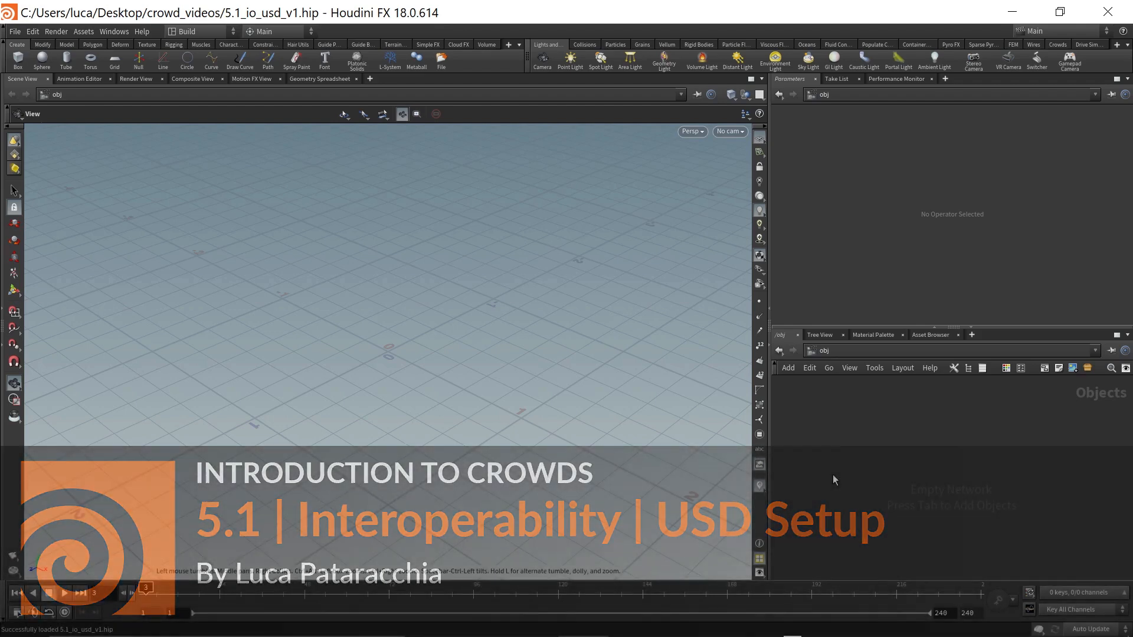
# Step: Add a Mocap Biped 3 character to the empty object network and frame it in the viewport
pyautogui.press('Tab')
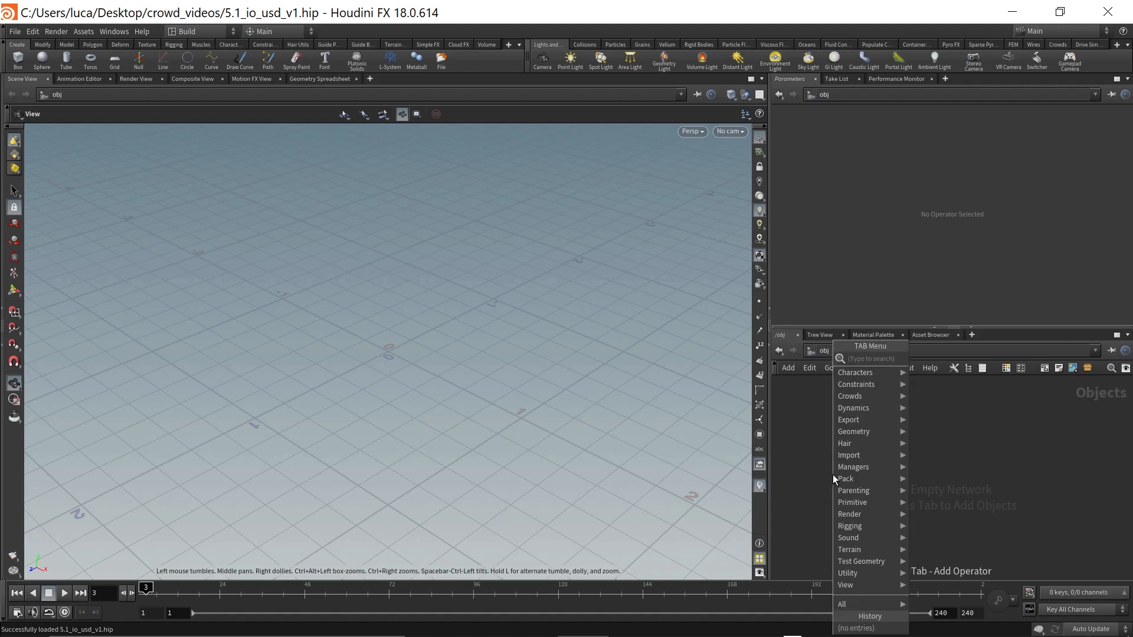
pyautogui.moveTo(841, 480)
pyautogui.press('Escape')
pyautogui.press('Tab')
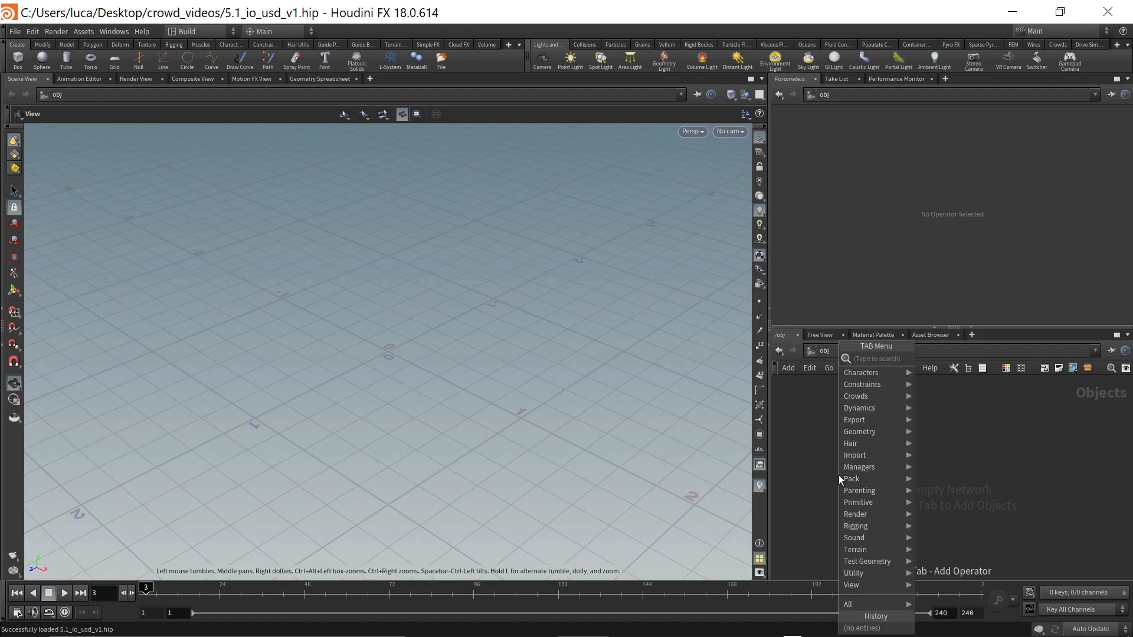
pyautogui.write('moca')
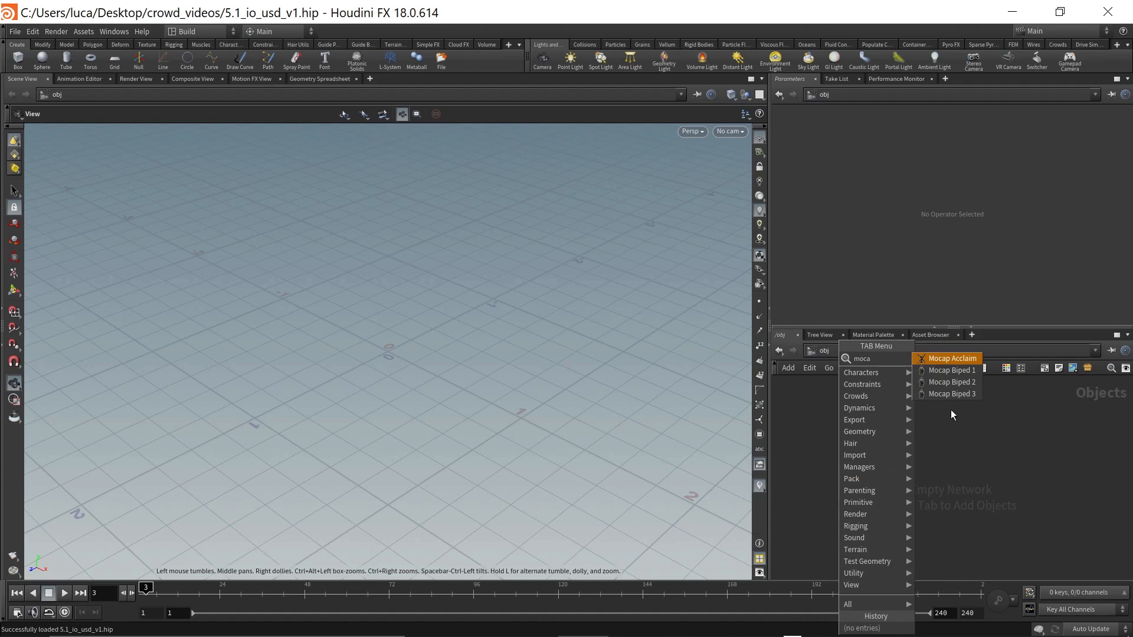
pyautogui.click(947, 394)
pyautogui.click(872, 421)
pyautogui.hotkey('space', 'g')
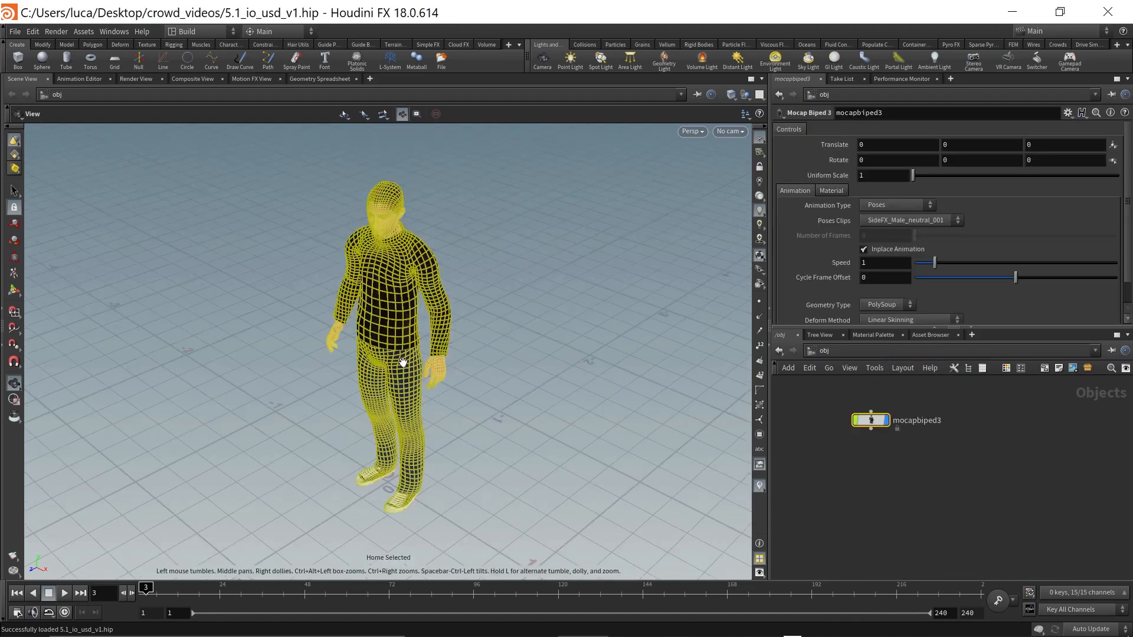
pyautogui.moveTo(317, 413); pyautogui.dragTo(344, 372)
pyautogui.click(876, 490)
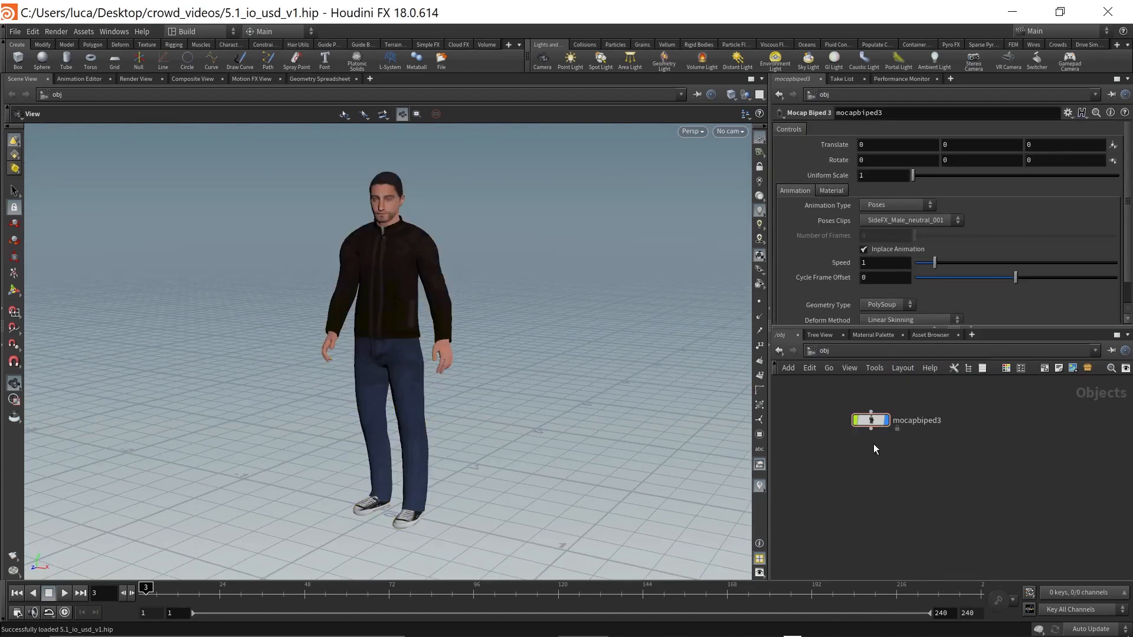
# Step: Set the biped's animation type to Walks and Turns and its clip to SideFX_Male_walk_R_002
pyautogui.click(880, 205)
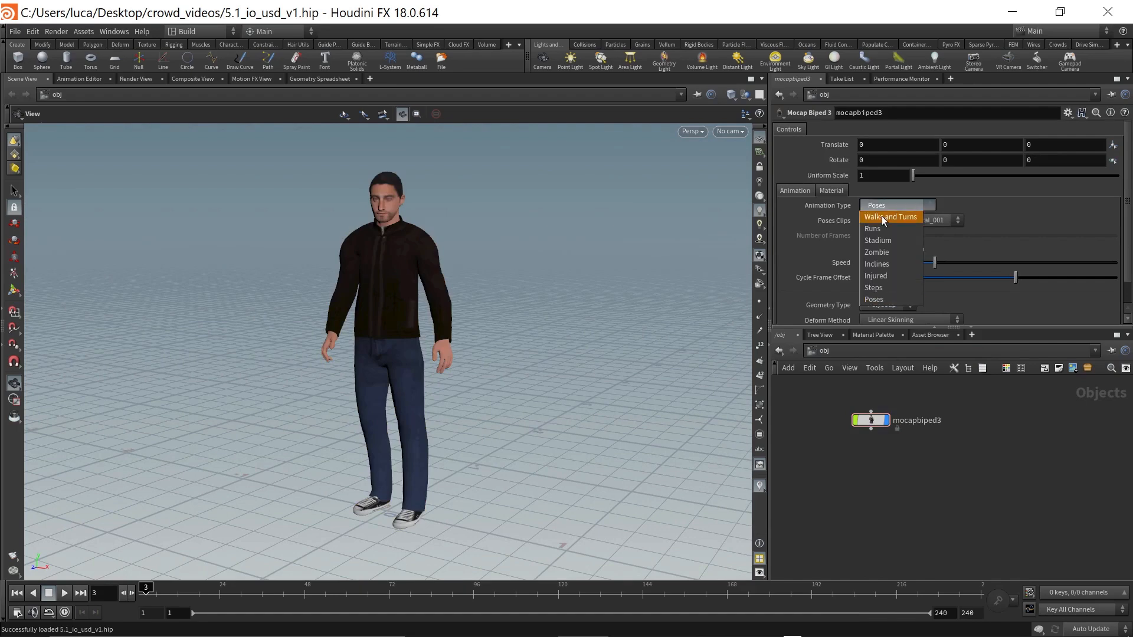
pyautogui.click(881, 216)
pyautogui.click(934, 221)
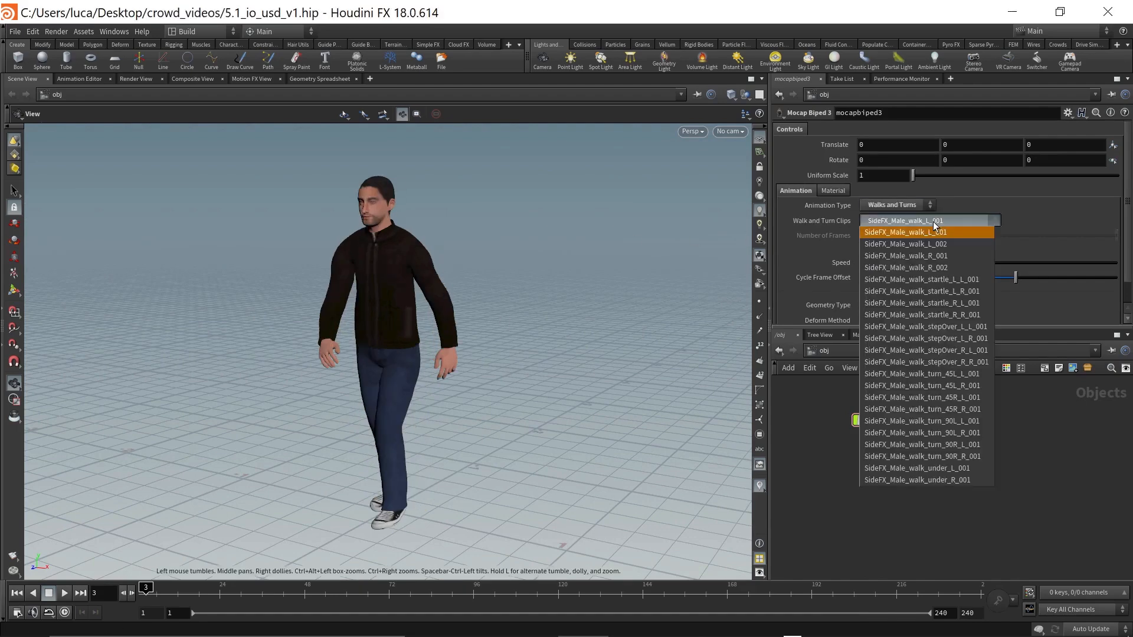
pyautogui.click(897, 272)
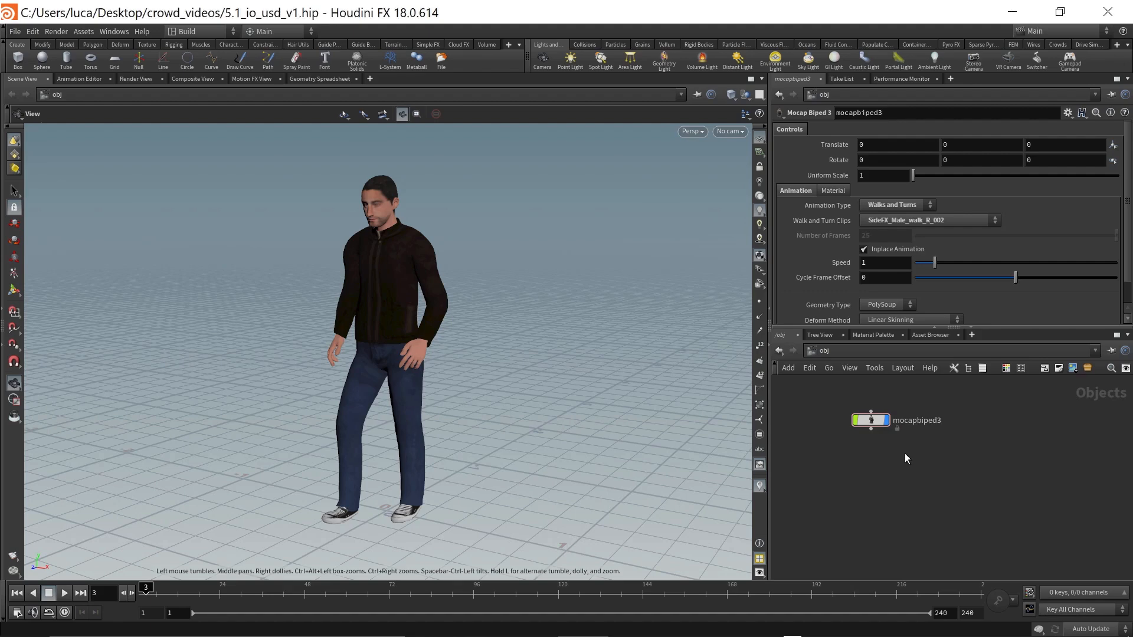
# Step: Widen the network pane and rename the mocap biped node to walk
pyautogui.moveTo(279, 406)
pyautogui.mouseDown()
pyautogui.moveTo(392, 374)
pyautogui.moveTo(316, 398)
pyautogui.moveTo(271, 397)
pyautogui.mouseUp()
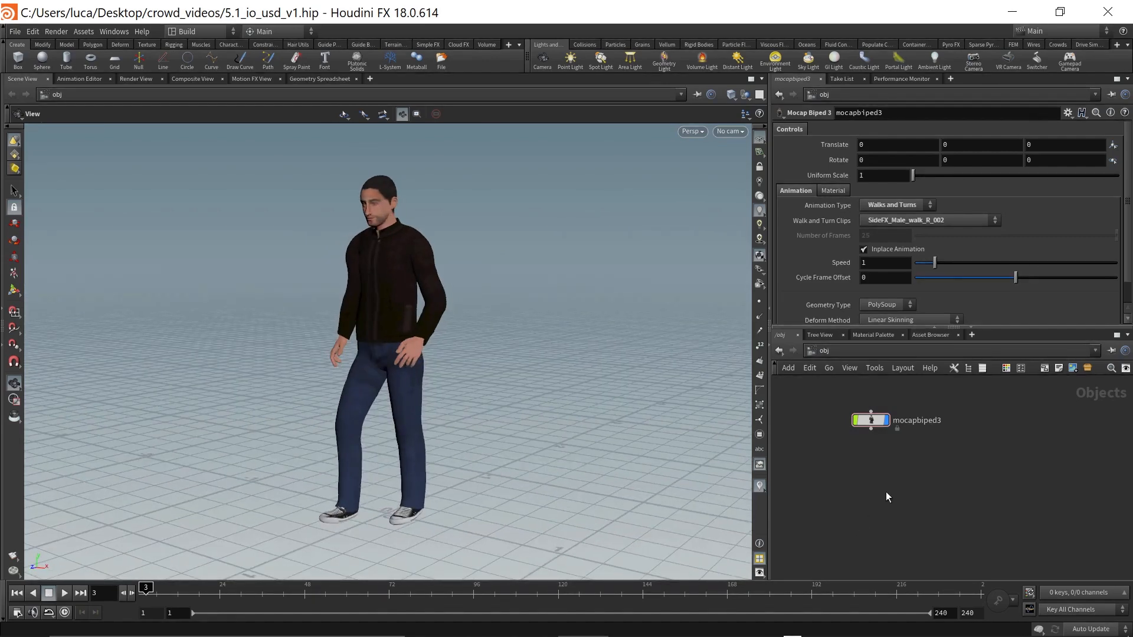
pyautogui.moveTo(872, 420); pyautogui.dragTo(845, 417)
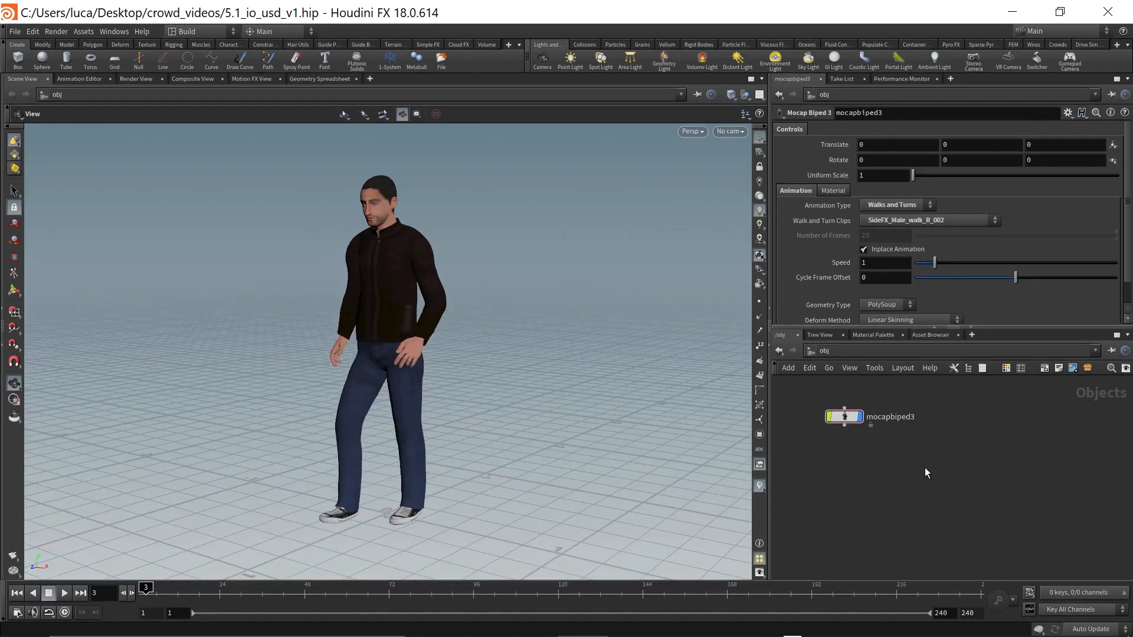
pyautogui.moveTo(769, 455); pyautogui.dragTo(704, 455)
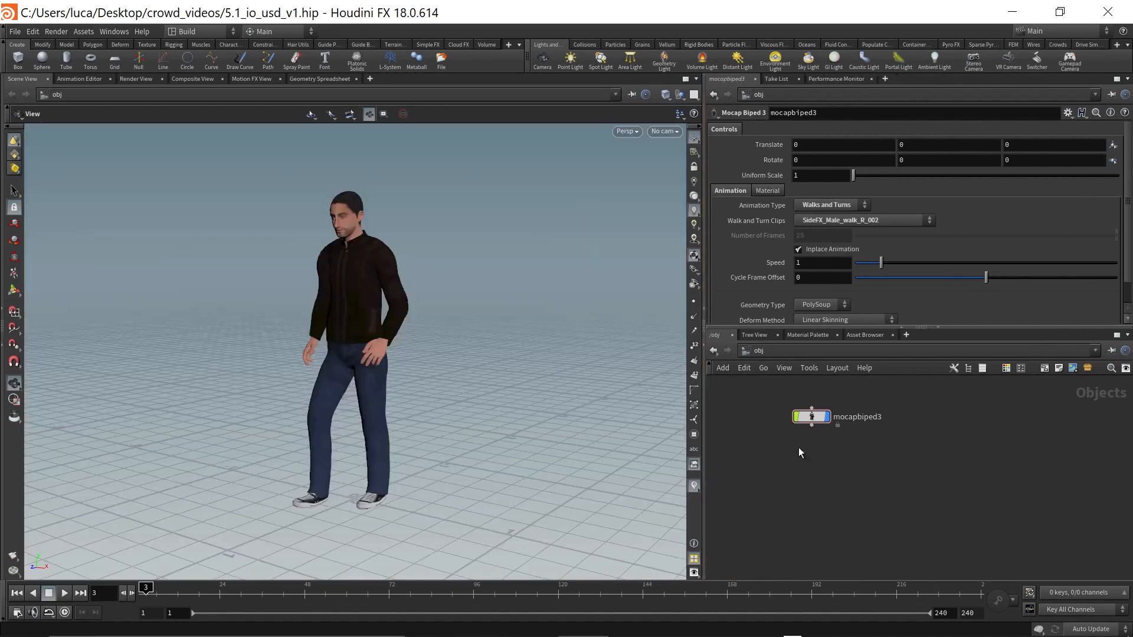
pyautogui.doubleClick(852, 419)
pyautogui.write('wal')
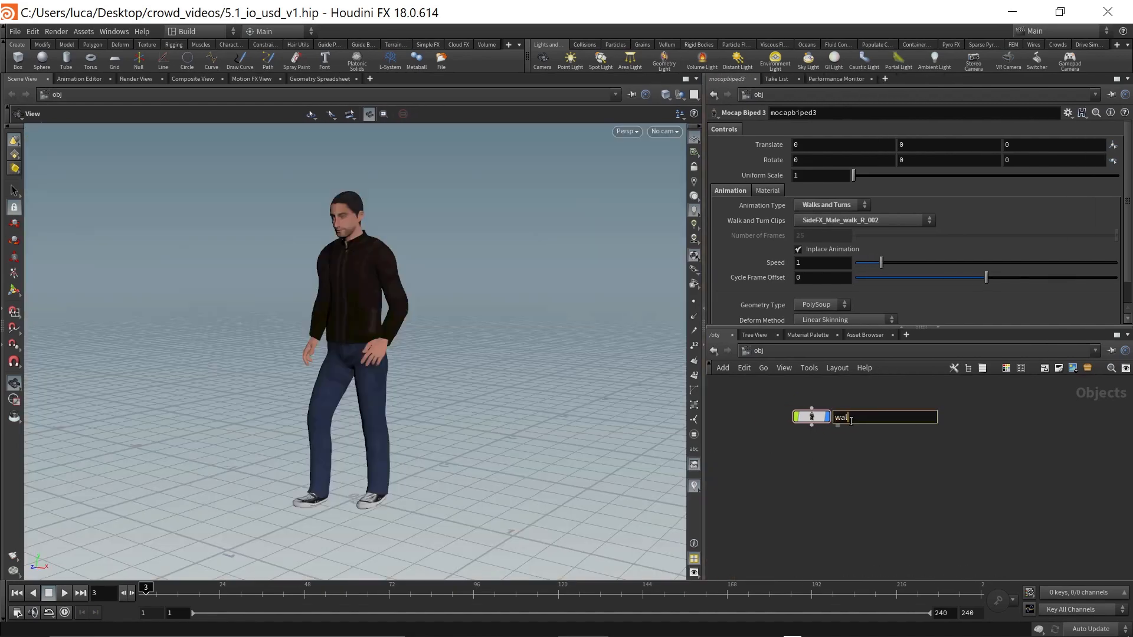
pyautogui.write('k')
pyautogui.press('Return')
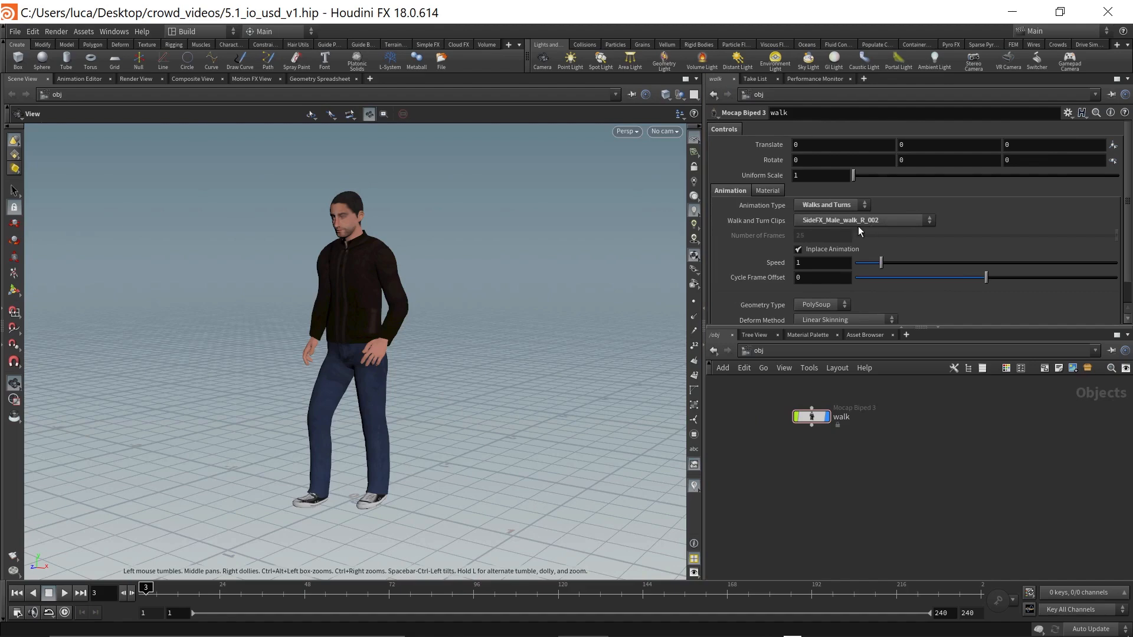
# Step: Preview the walk clip along the timeline, turn off Inplace Animation and return to frame 1
pyautogui.moveTo(514, 331); pyautogui.dragTo(366, 355)
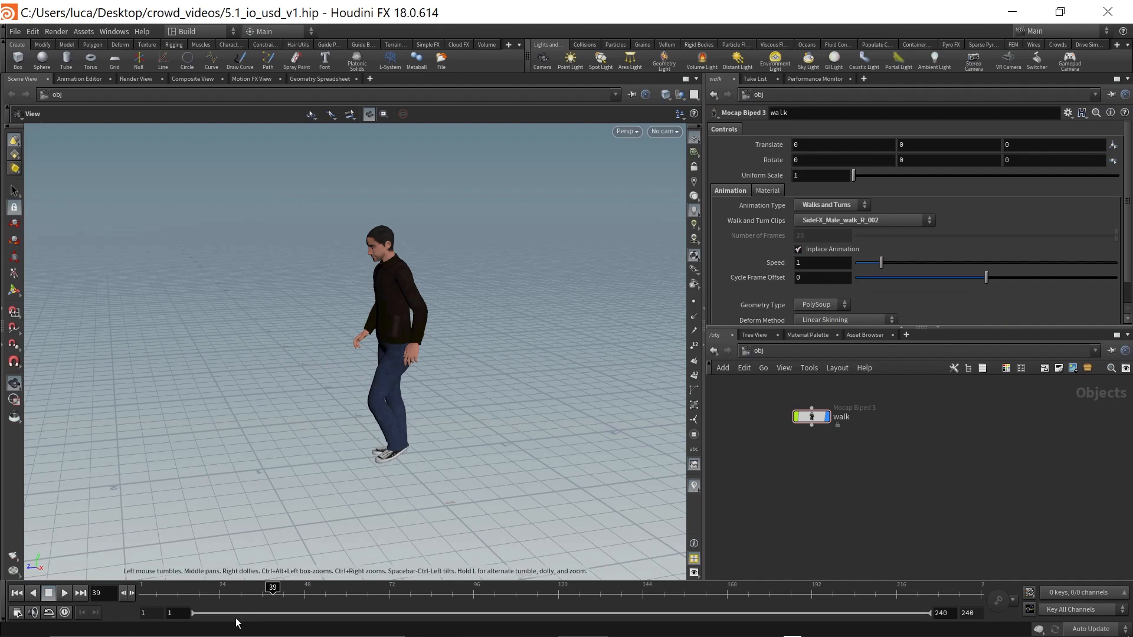
pyautogui.click(233, 591)
pyautogui.moveTo(232, 592)
pyautogui.mouseDown()
pyautogui.moveTo(301, 590)
pyautogui.moveTo(105, 596)
pyautogui.mouseUp()
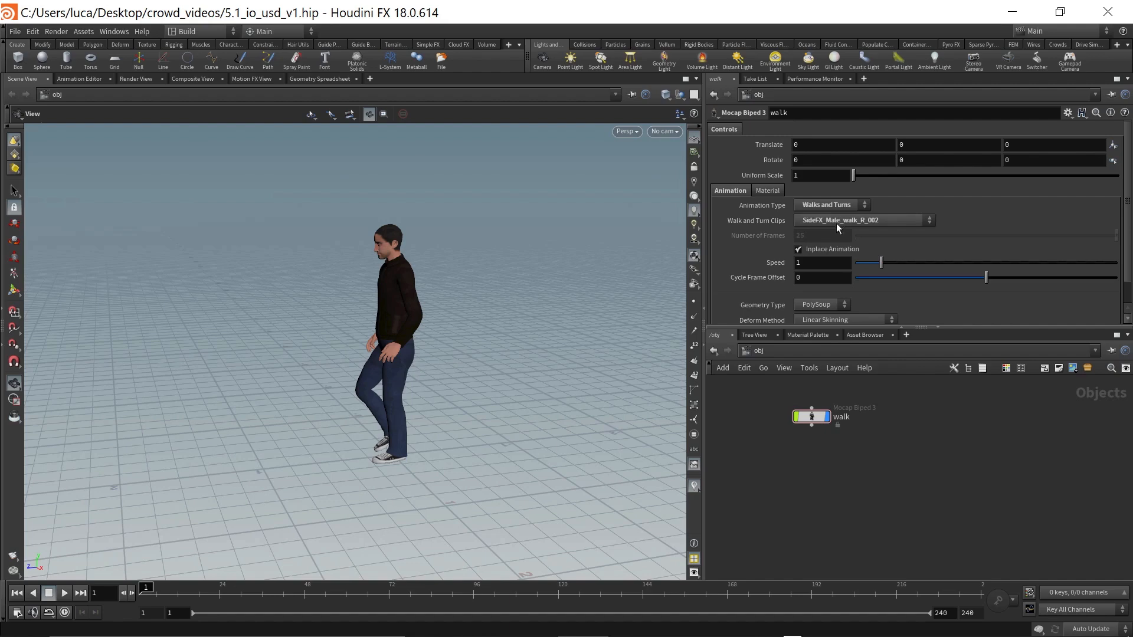
pyautogui.click(837, 252)
pyautogui.moveTo(156, 587)
pyautogui.mouseDown()
pyautogui.moveTo(275, 587)
pyautogui.moveTo(146, 587)
pyautogui.mouseUp()
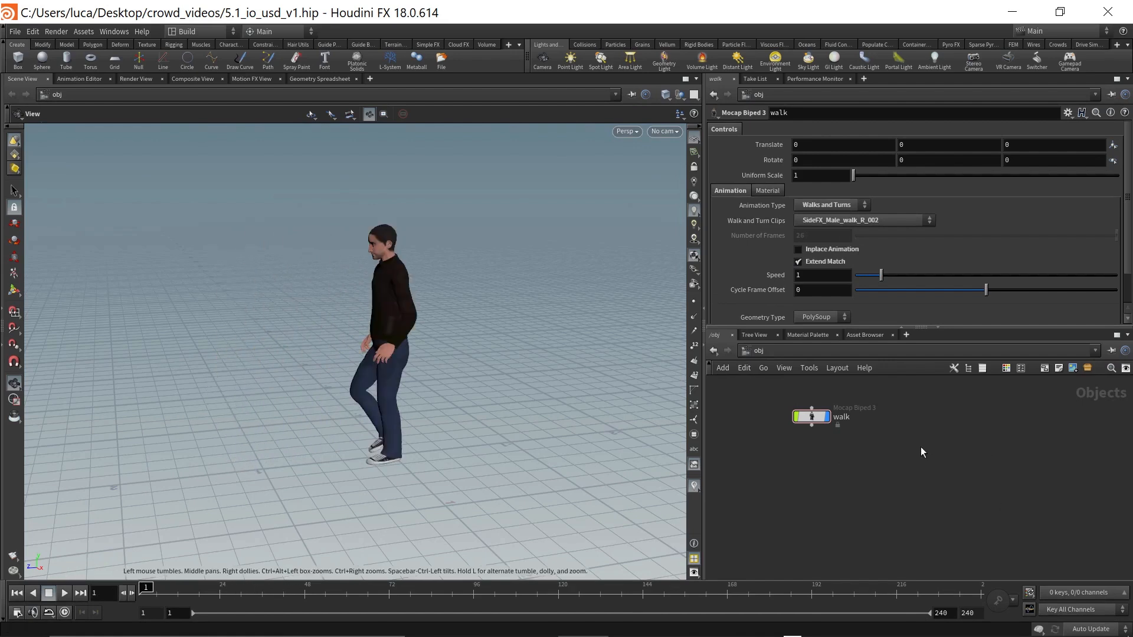
# Step: Duplicate the walk biped beside the original and rename the copy to run
pyautogui.click(813, 418)
pyautogui.moveTo(815, 420)
pyautogui.mouseDown()
pyautogui.moveTo(943, 412)
pyautogui.moveTo(783, 427)
pyautogui.moveTo(914, 427)
pyautogui.mouseUp()
pyautogui.doubleClick(936, 426)
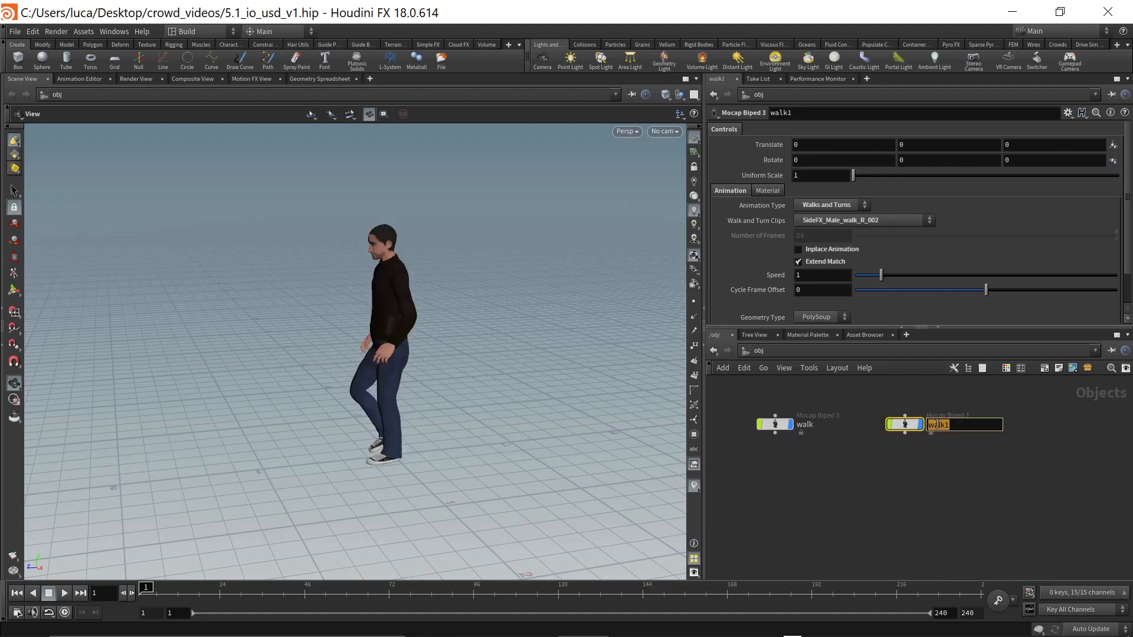
pyautogui.write('run')
pyautogui.press('Return')
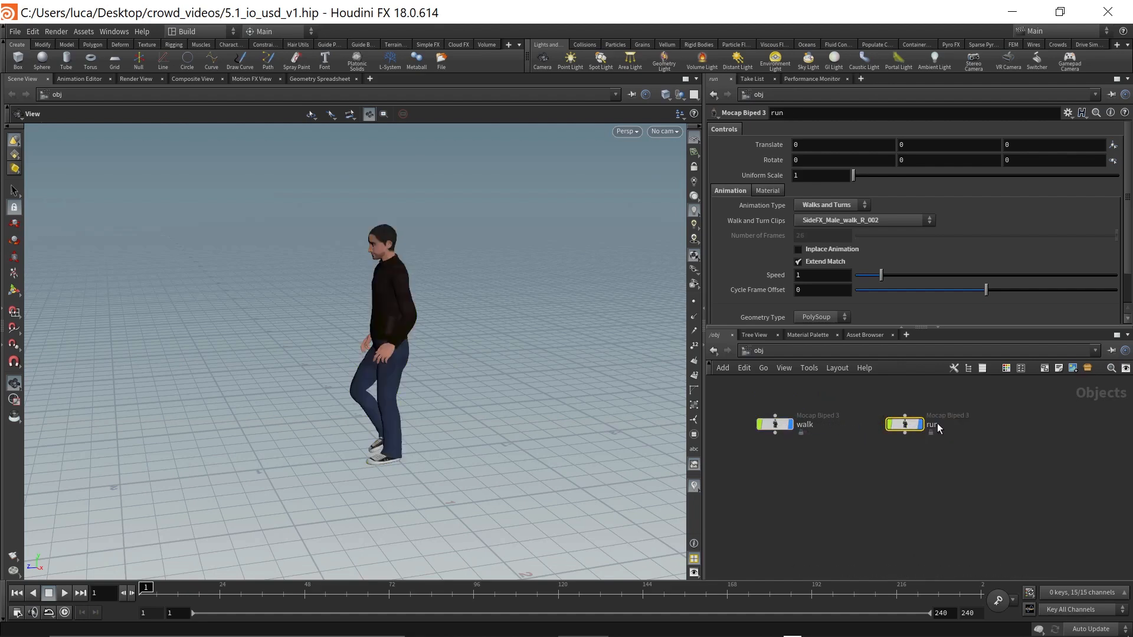
# Step: Add a Geometry object below the walk biped in the object network
pyautogui.moveTo(850, 450); pyautogui.dragTo(897, 441, button='middle')
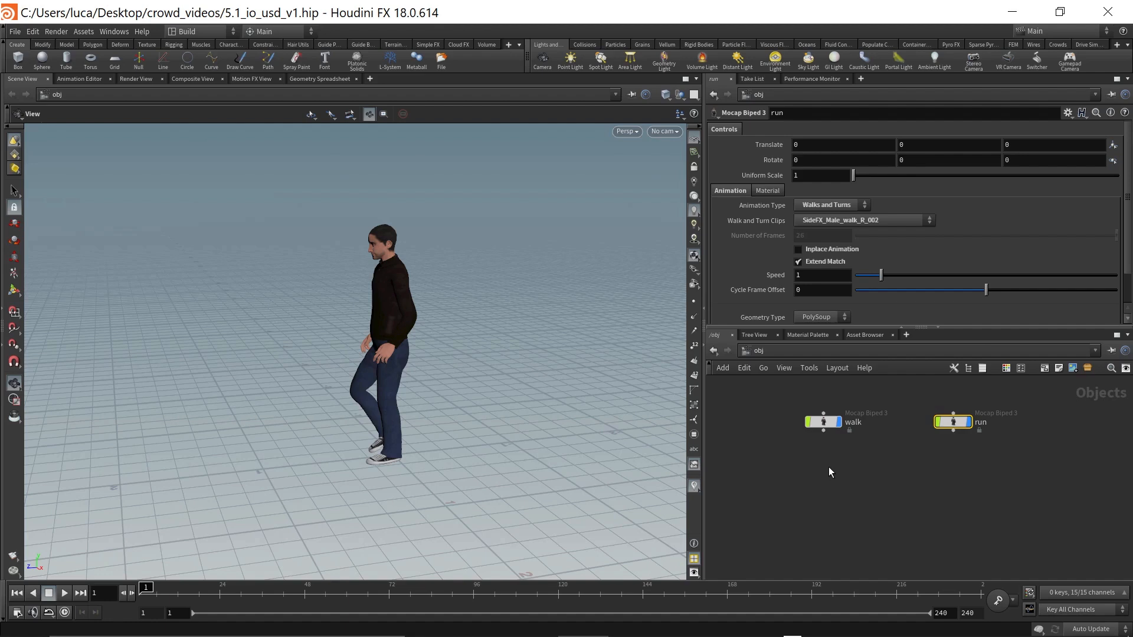
pyautogui.moveTo(826, 465); pyautogui.dragTo(817, 464, button='middle')
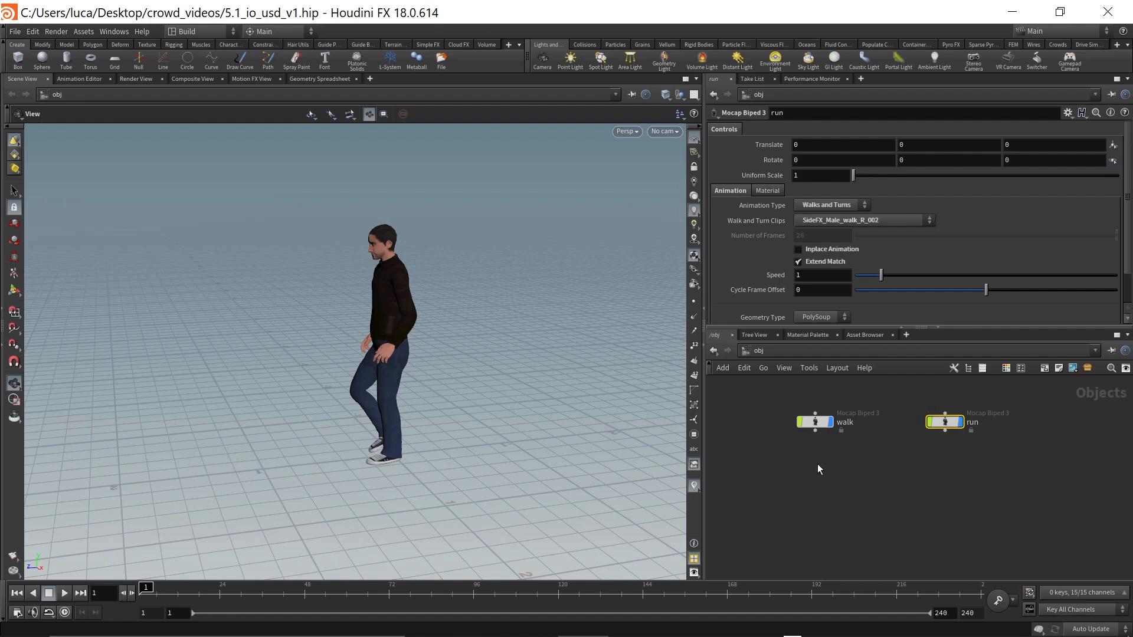
pyautogui.press('Tab')
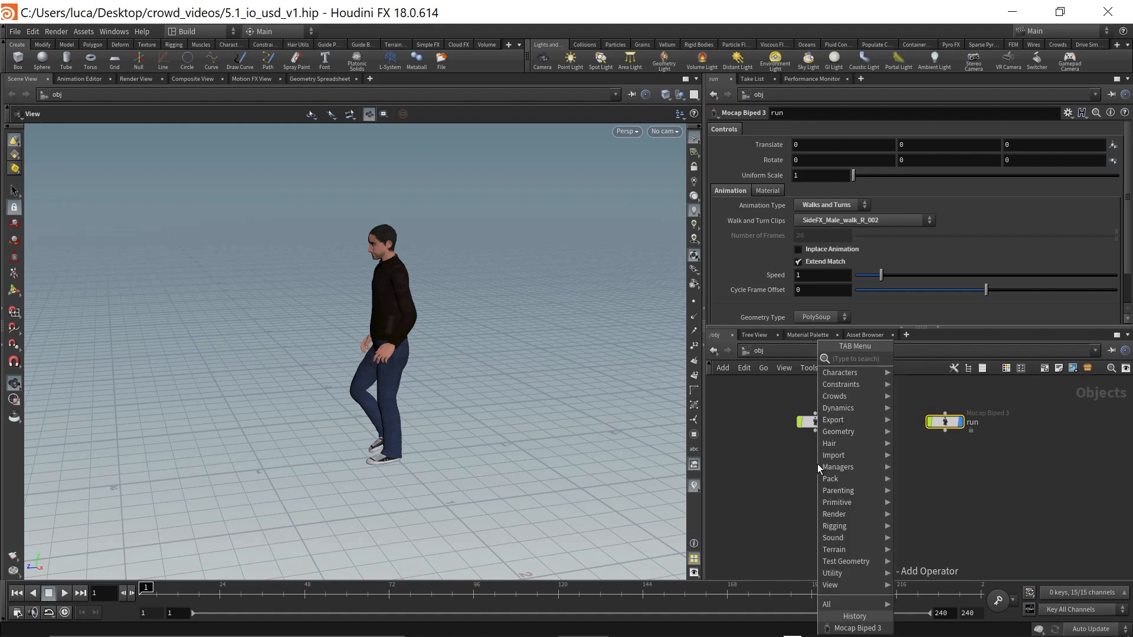
pyautogui.press('Escape')
pyautogui.press('Tab')
pyautogui.write('ge')
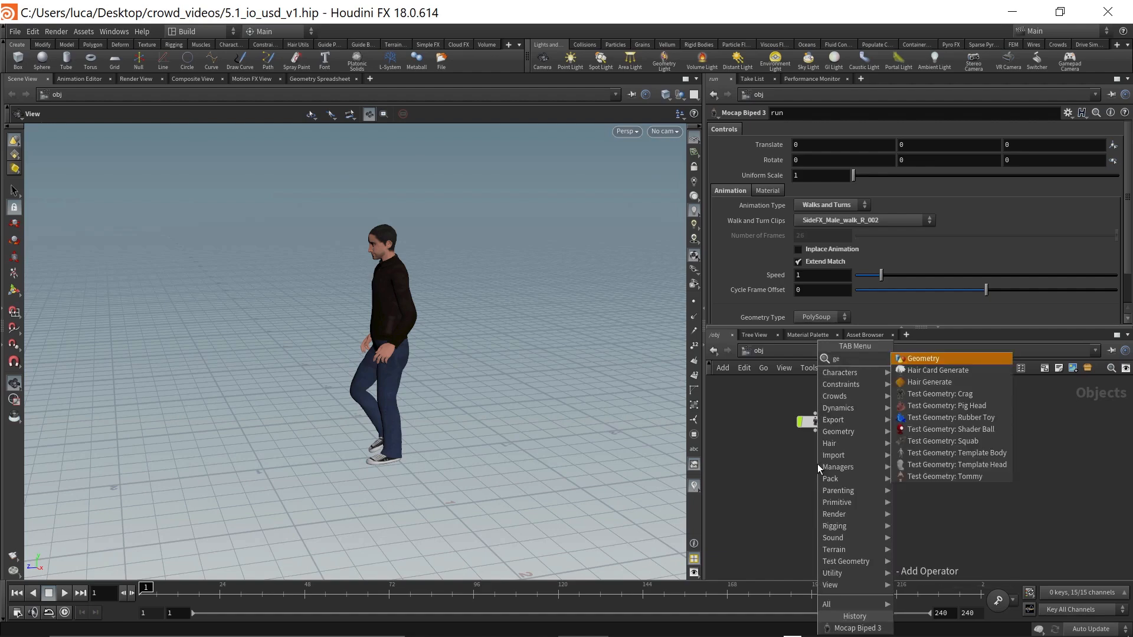
pyautogui.press('Return')
pyautogui.click(815, 469)
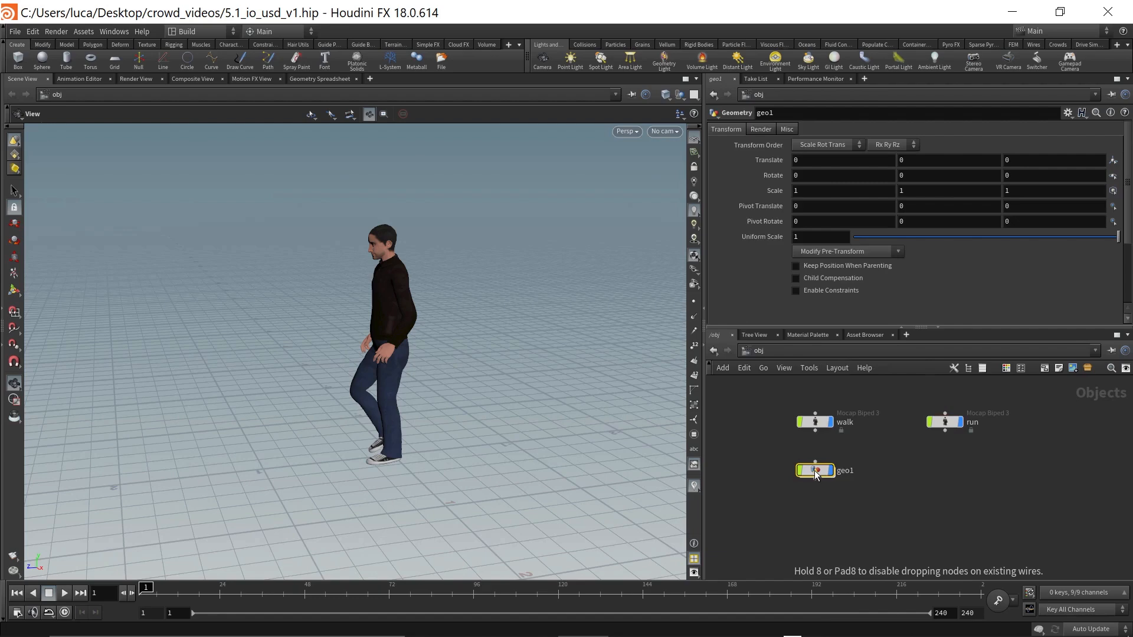
# Step: Enter the new geometry object and place an Agent node inside it
pyautogui.doubleClick(816, 472)
pyautogui.press('Tab')
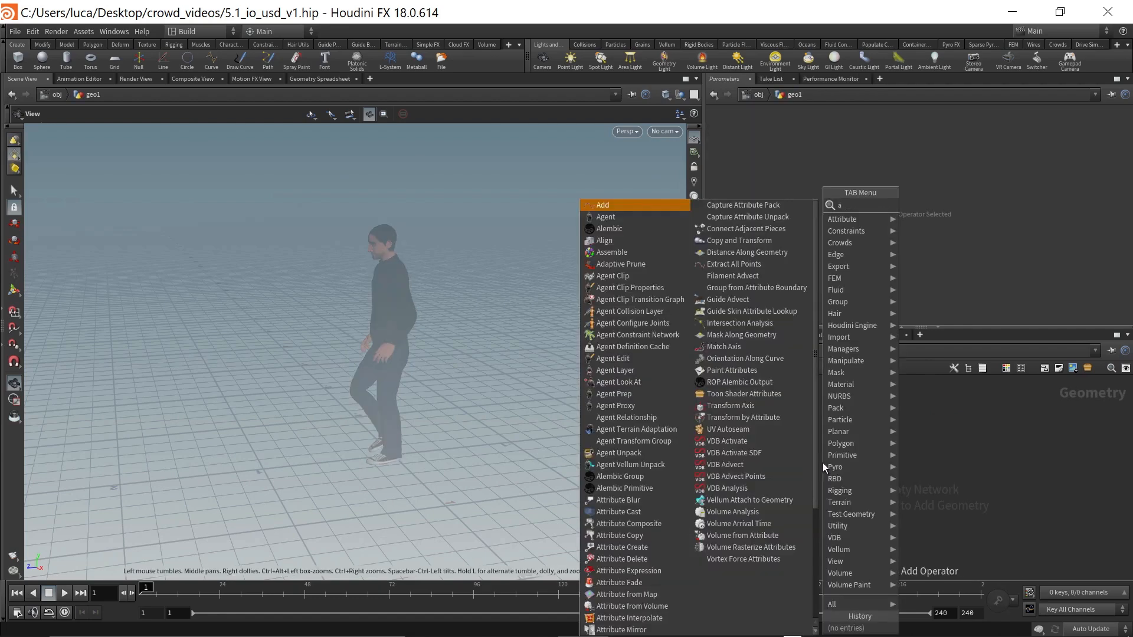
pyautogui.write('agent')
pyautogui.press('Return')
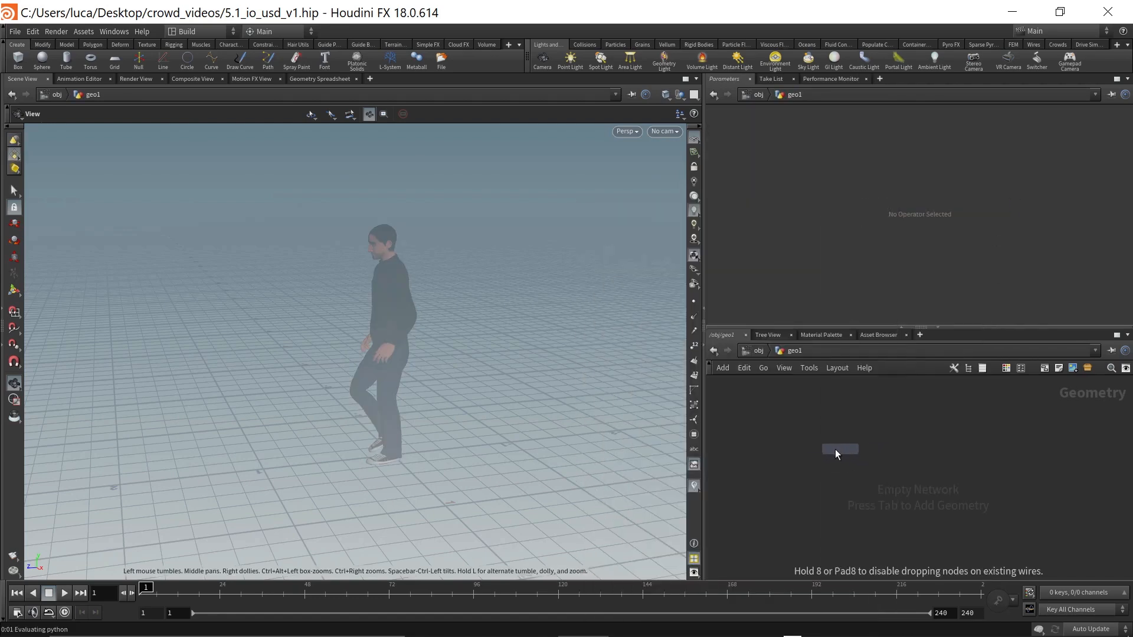
pyautogui.click(825, 445)
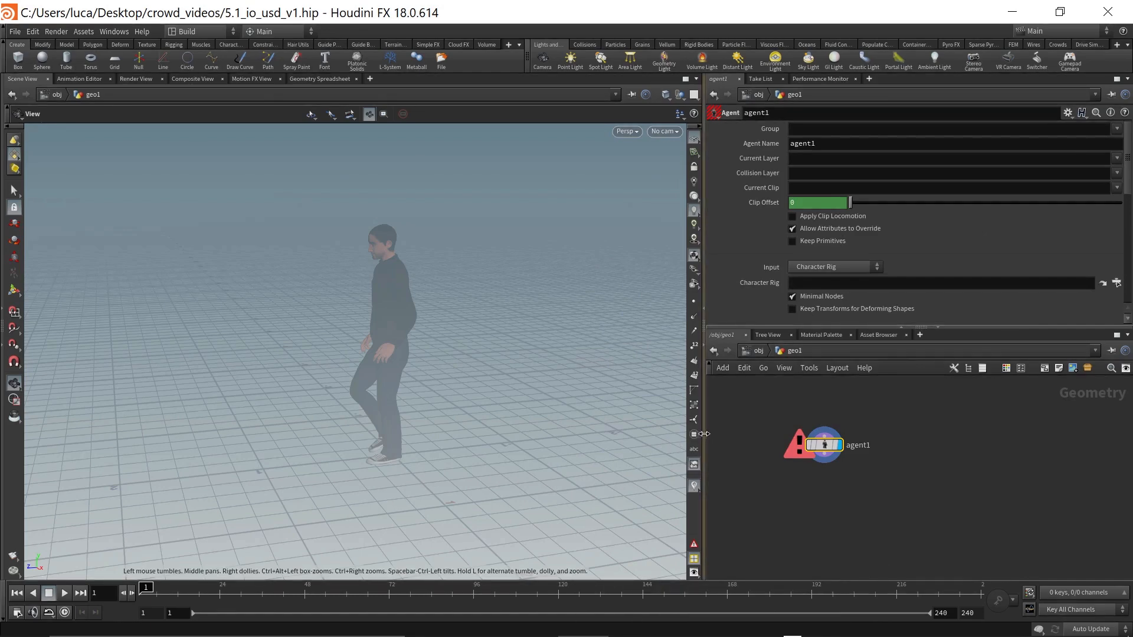
# Step: Assign /obj/walk as the agent's character rig
pyautogui.moveTo(702, 437); pyautogui.dragTo(670, 436)
pyautogui.scroll(-2, 849, 236)
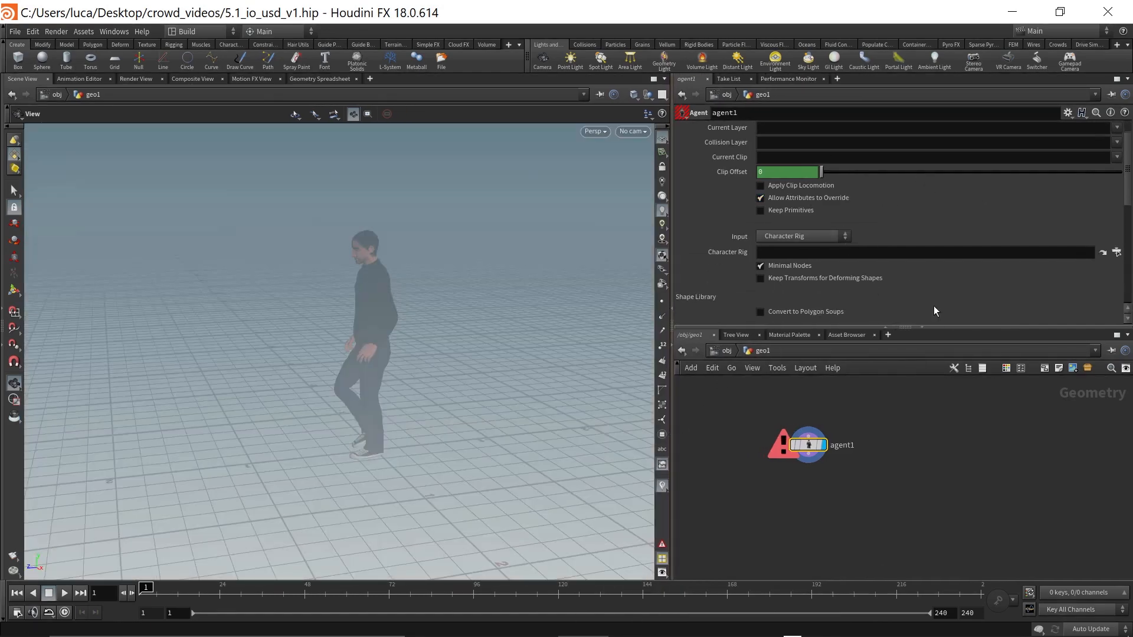
pyautogui.click(1117, 252)
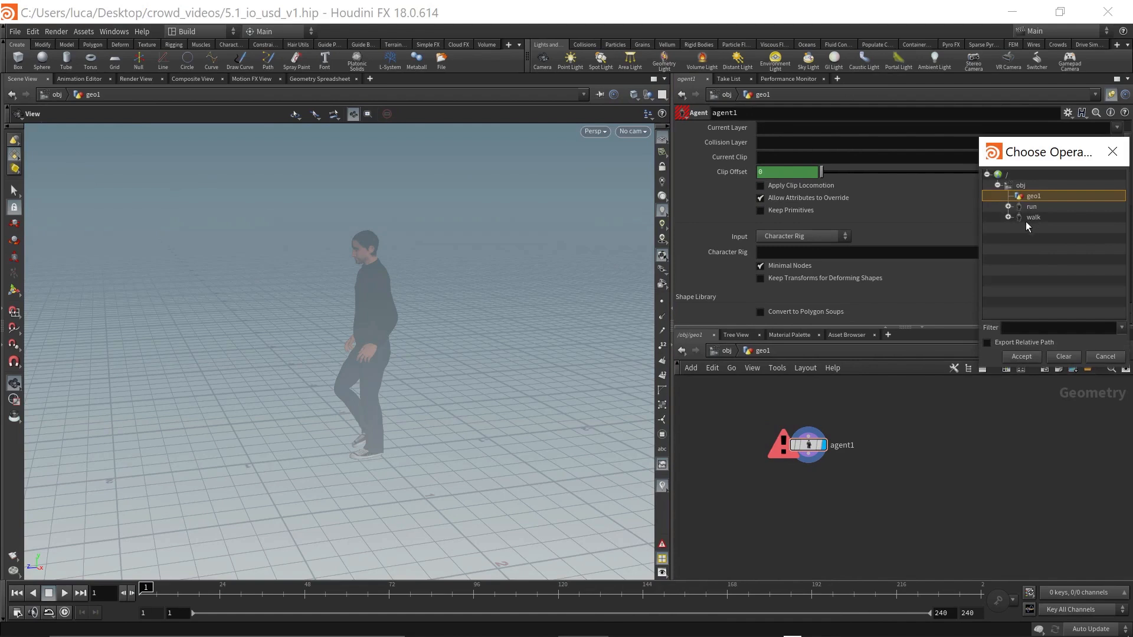
pyautogui.click(1033, 218)
pyautogui.click(1022, 356)
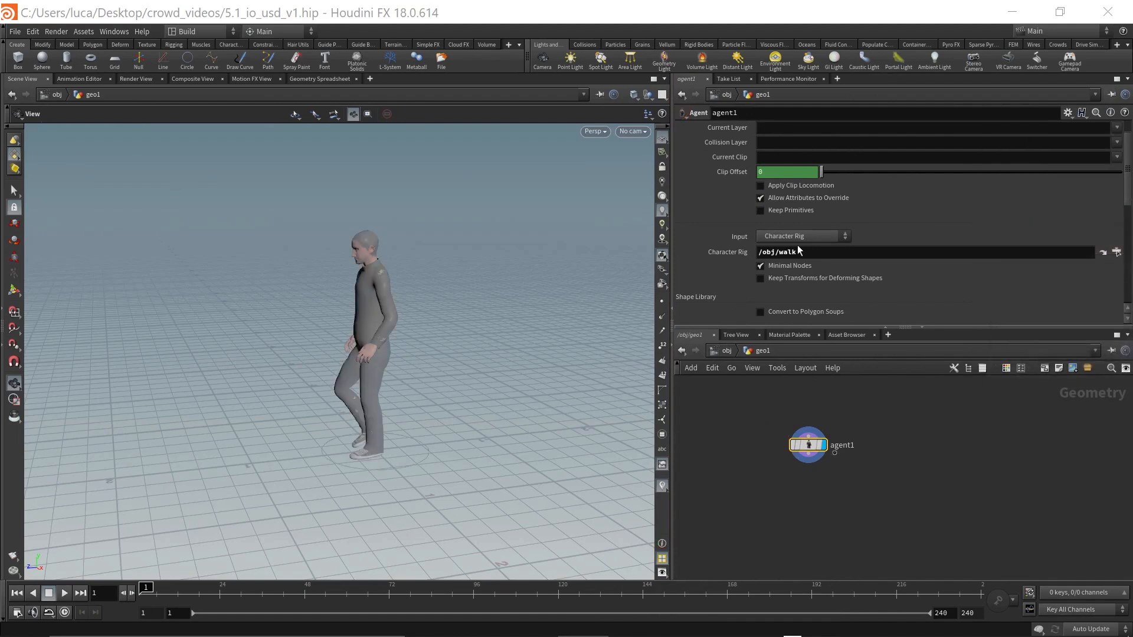
# Step: Set the Agent Name to mocapbiped
pyautogui.scroll(2, 782, 177)
pyautogui.doubleClick(794, 147)
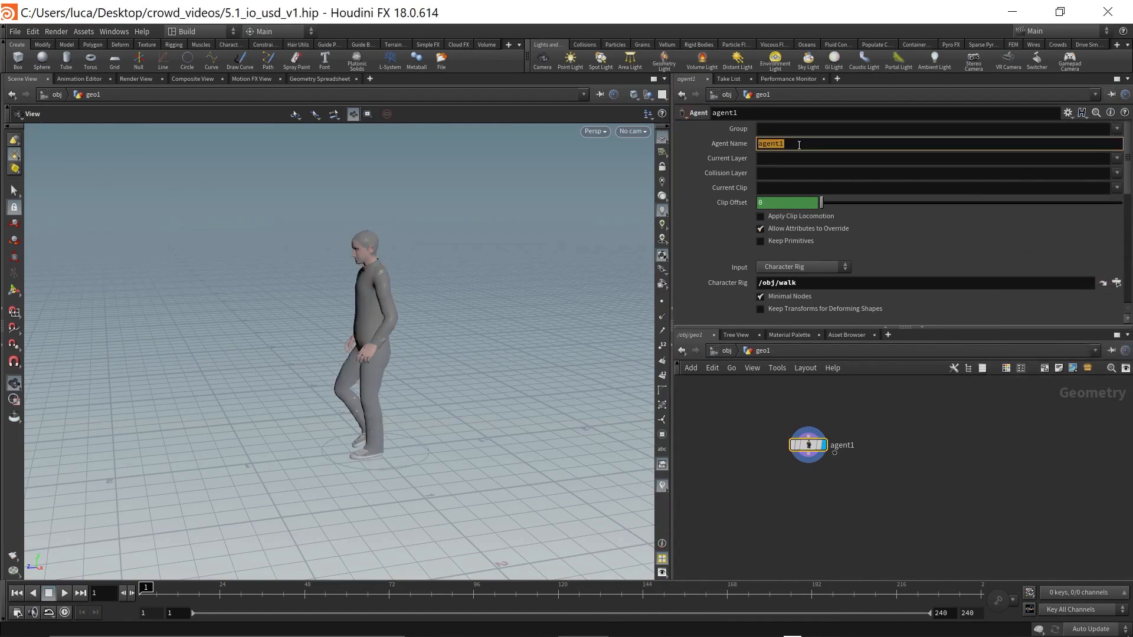
pyautogui.write('mpa')
pyautogui.press('BackSpace')
pyautogui.press('BackSpace')
pyautogui.write('ocapbipde')
pyautogui.press('BackSpace')
pyautogui.press('BackSpace')
pyautogui.press('BackSpace')
pyautogui.write('ped')
pyautogui.press('Return')
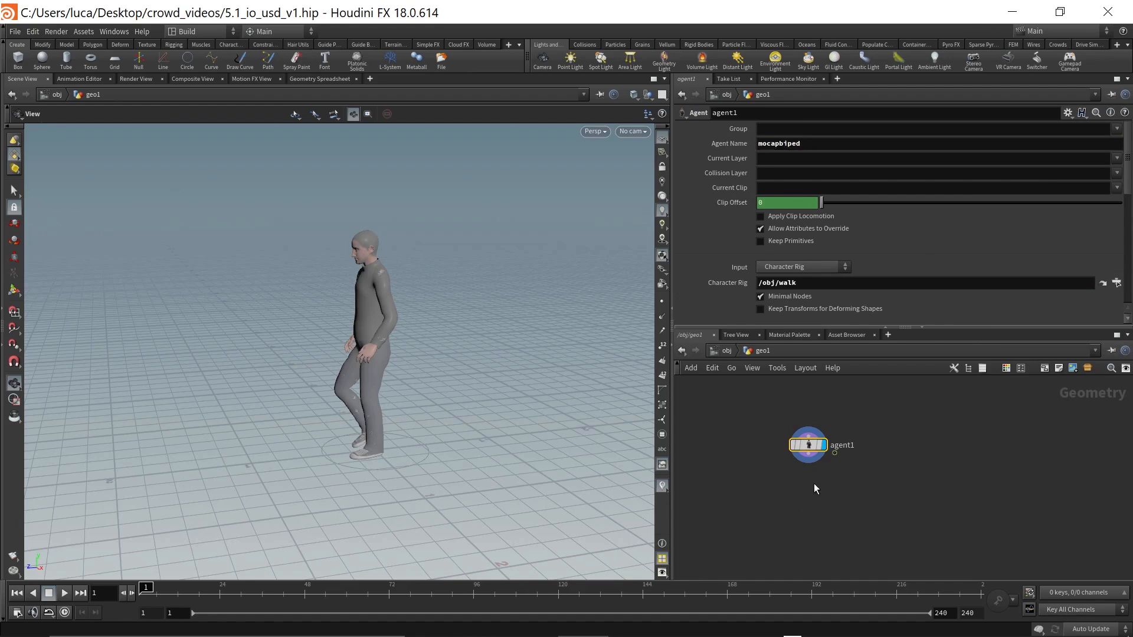
# Step: Set the agent's walk clip Frame Range to Use Specific
pyautogui.scroll(-10, 776, 266)
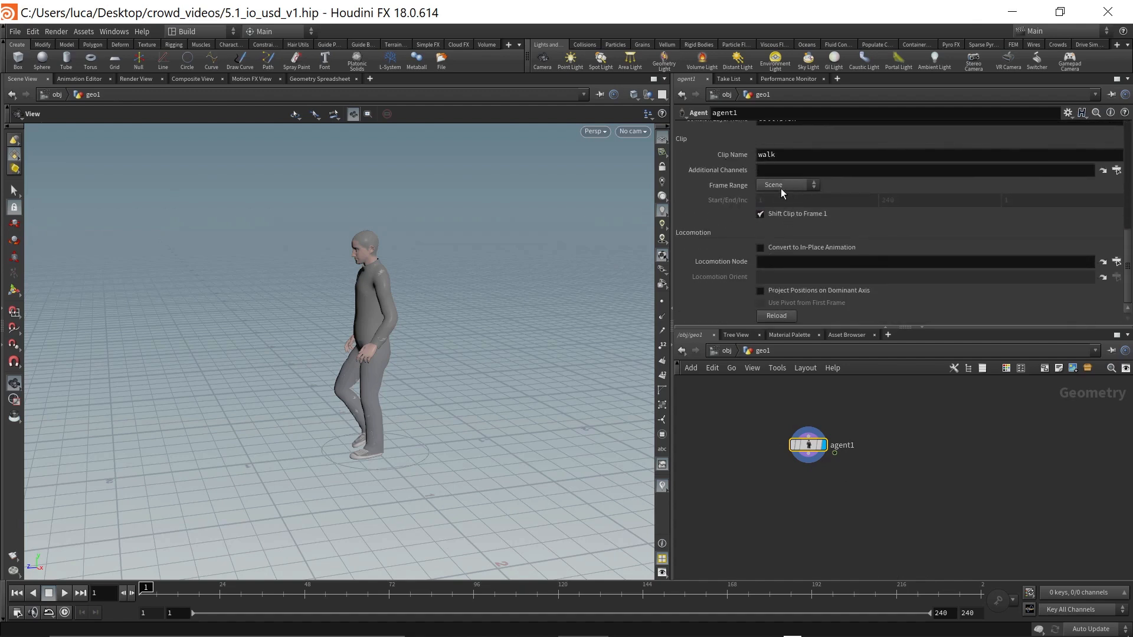
pyautogui.click(781, 186)
pyautogui.click(775, 209)
# Step: Scrub to frame 26 at object level to examine where the walk cycle repeats, and go back inside geo1
pyautogui.press('u')
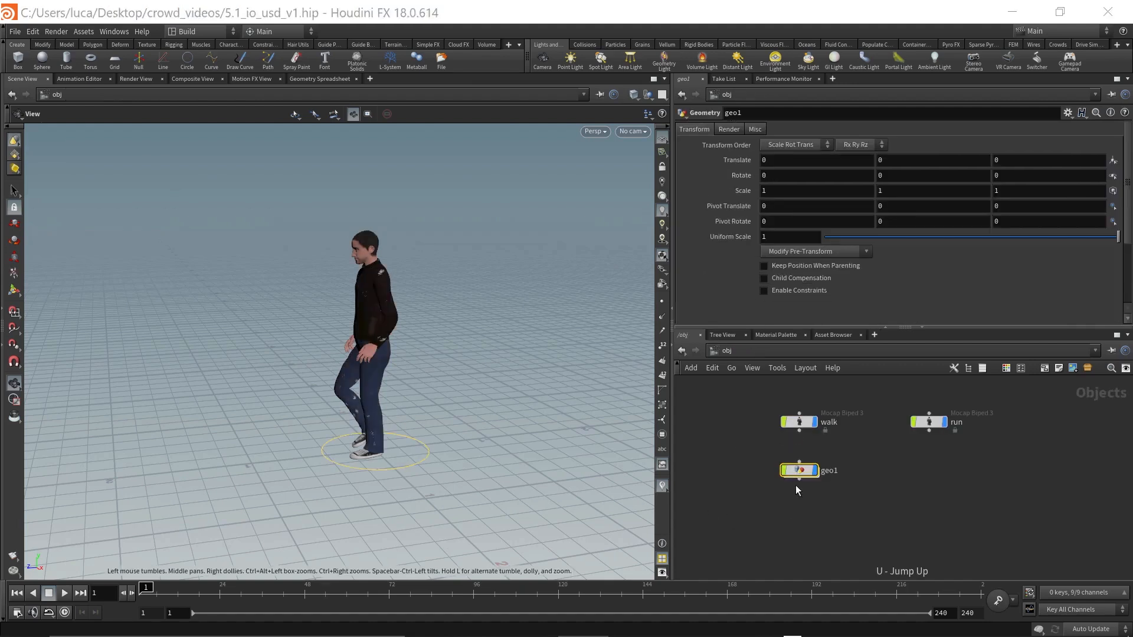
pyautogui.moveTo(156, 596); pyautogui.dragTo(238, 595)
pyautogui.press('Left')
pyautogui.press('Left')
pyautogui.press('Left')
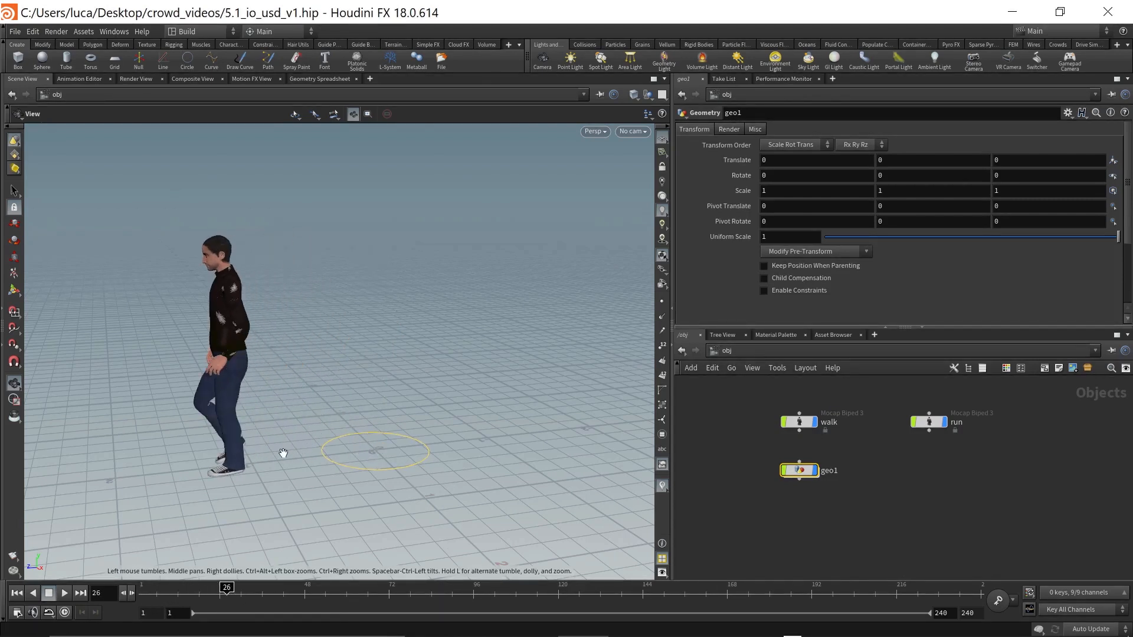
pyautogui.doubleClick(802, 470)
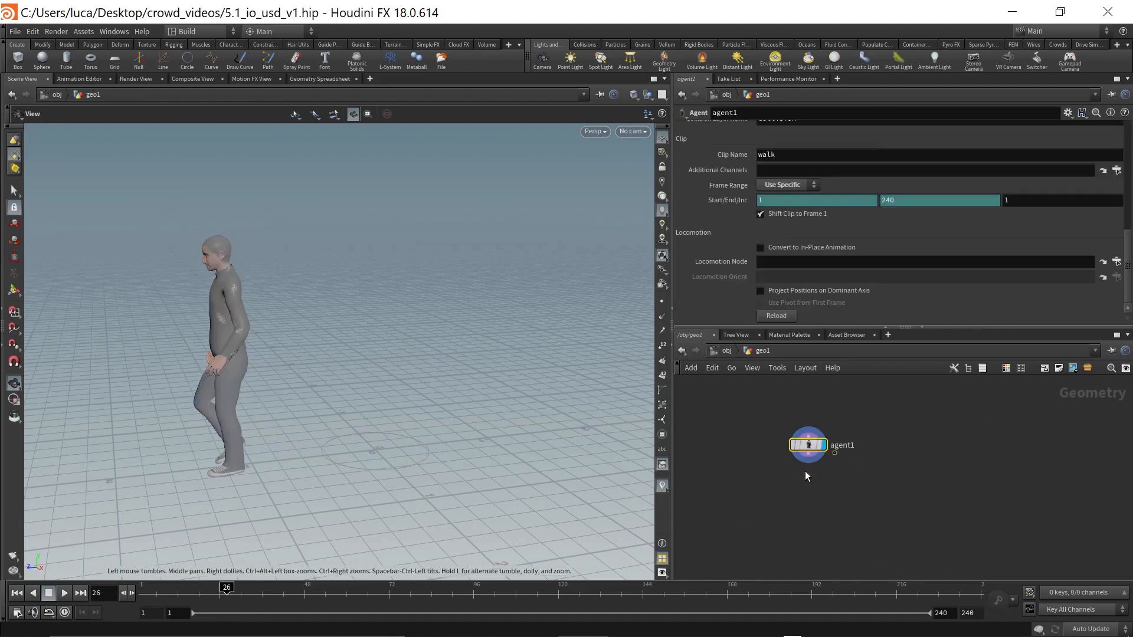
# Step: Delete the channel on the walk clip's end frame and set the end frame to 26
pyautogui.rightClick(917, 200)
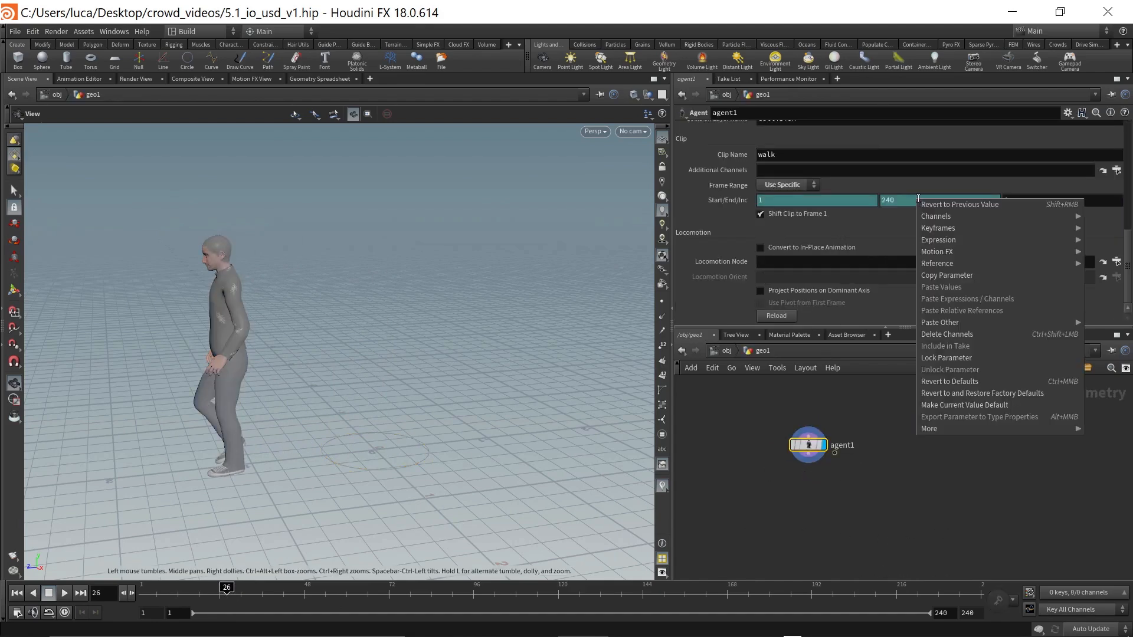
pyautogui.click(955, 334)
pyautogui.click(909, 201)
pyautogui.write('26')
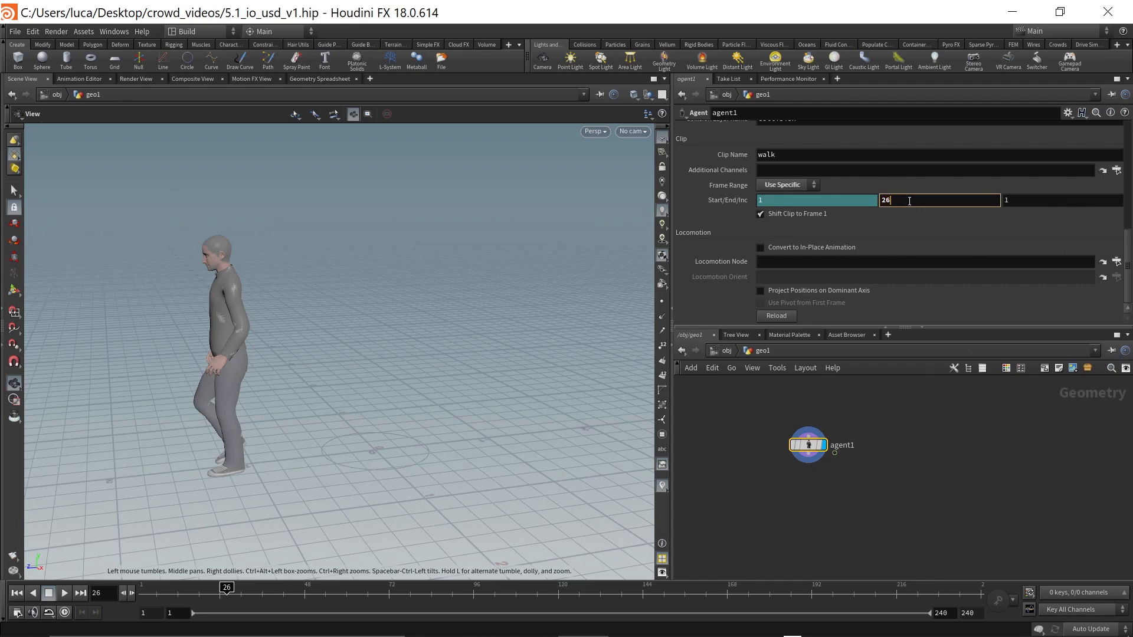
pyautogui.press('Return')
pyautogui.scroll(10, 805, 284)
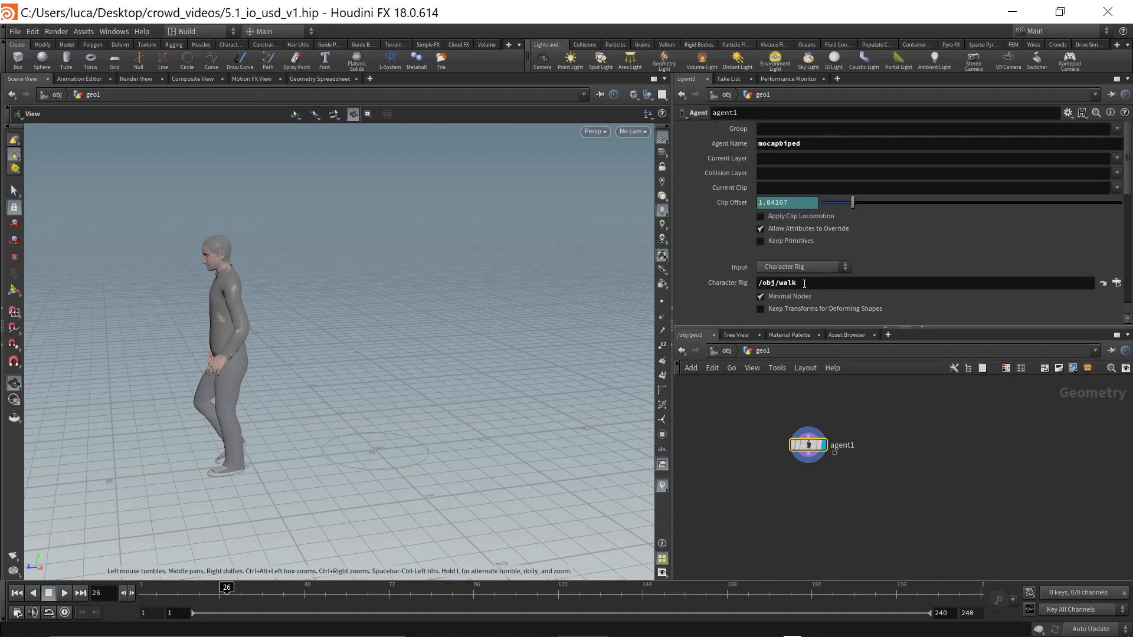
# Step: Return to the object level and rename the geo1 node as agent_walk
pyautogui.press('u')
pyautogui.doubleClick(830, 470)
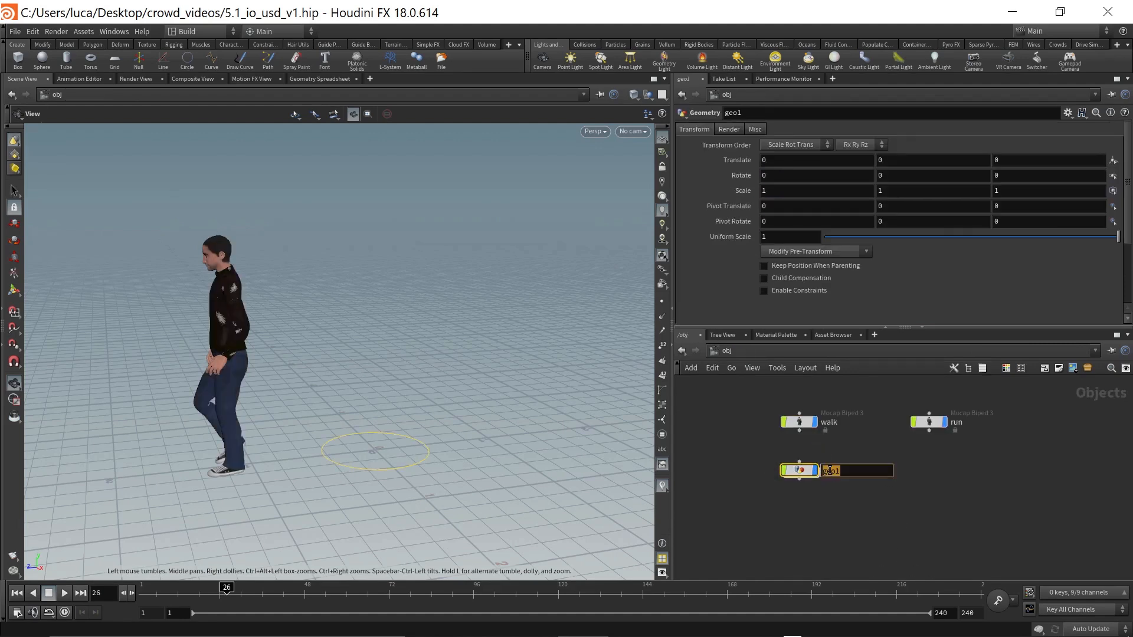
pyautogui.write('agent_a')
pyautogui.press('BackSpace')
pyautogui.write('walk')
pyautogui.press('Return')
# Step: Go inside agent_walk and examine the node info of agent1
pyautogui.doubleClick(808, 468)
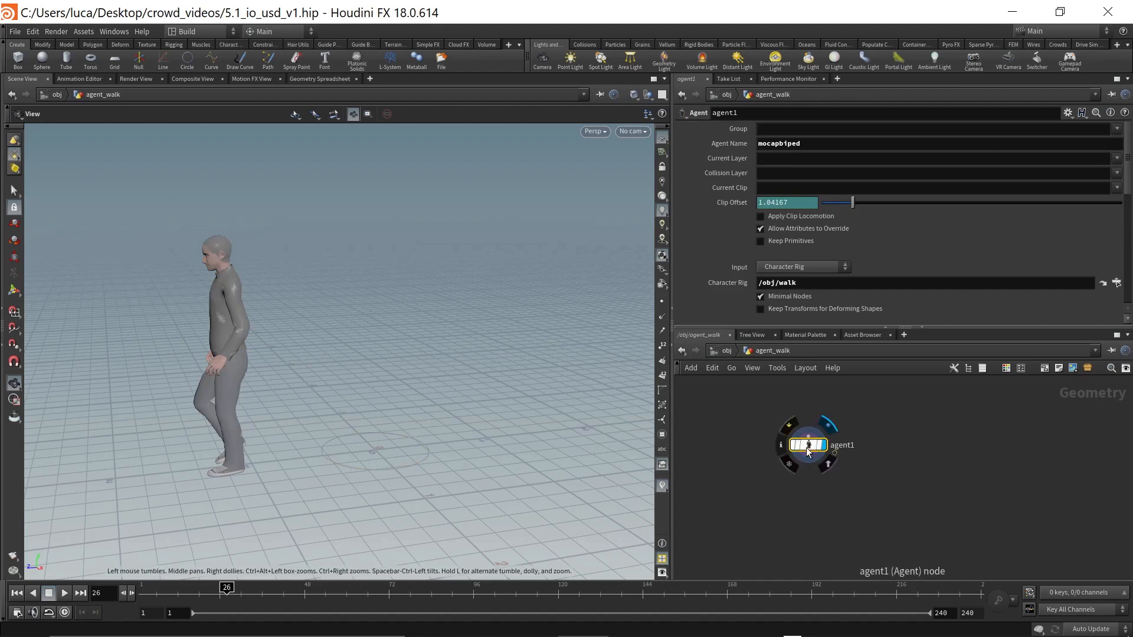
pyautogui.click(784, 447)
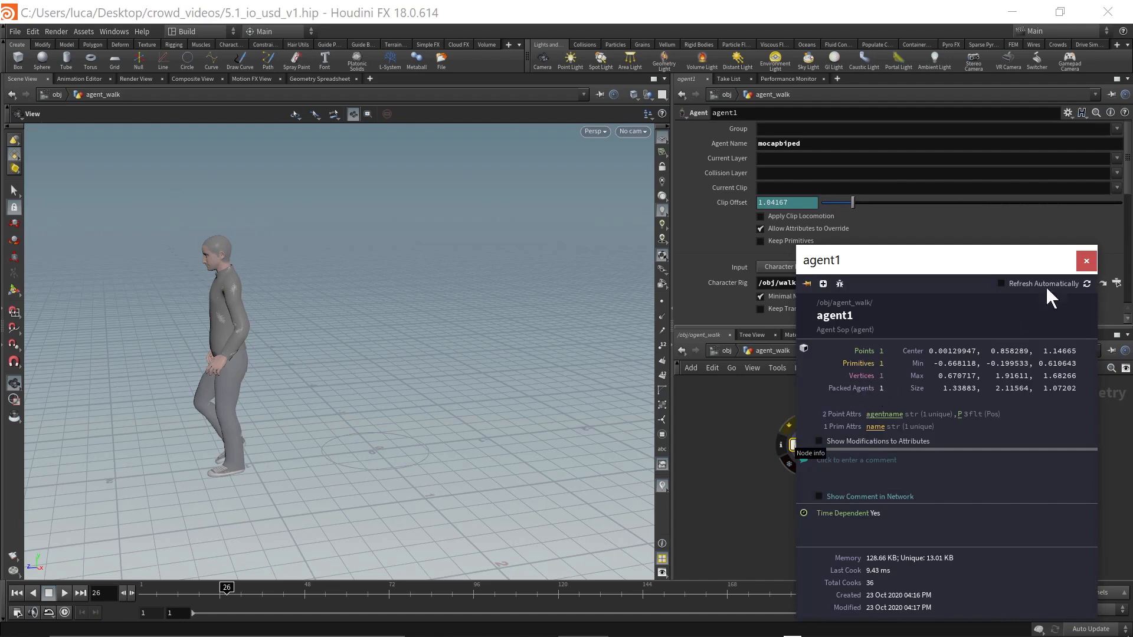
pyautogui.click(1086, 260)
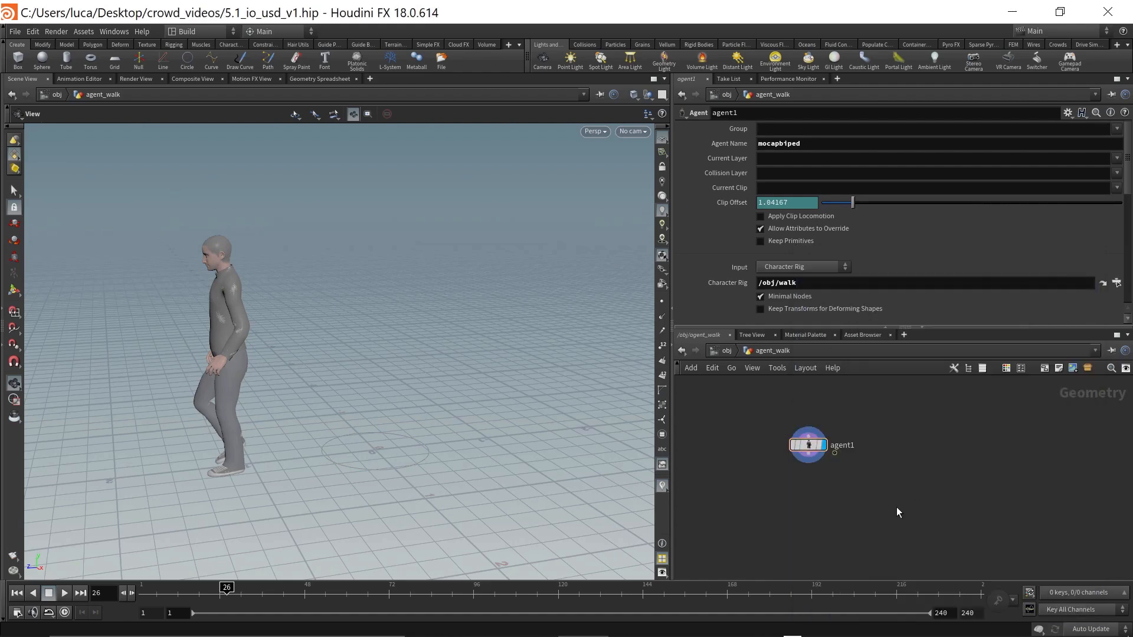
# Step: Duplicate the agent_walk object beneath the run character and rename the copy as agent_run
pyautogui.press('u')
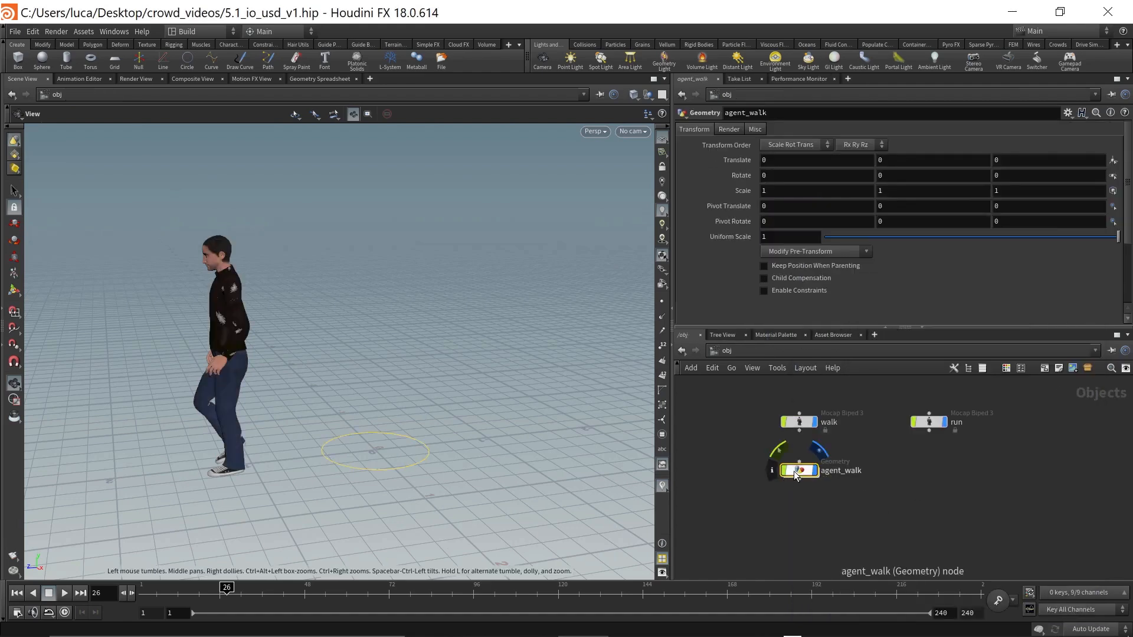
pyautogui.keyDown('alt'); pyautogui.moveTo(797, 475); pyautogui.dragTo(936, 471); pyautogui.keyUp('alt')
pyautogui.doubleClick(997, 471)
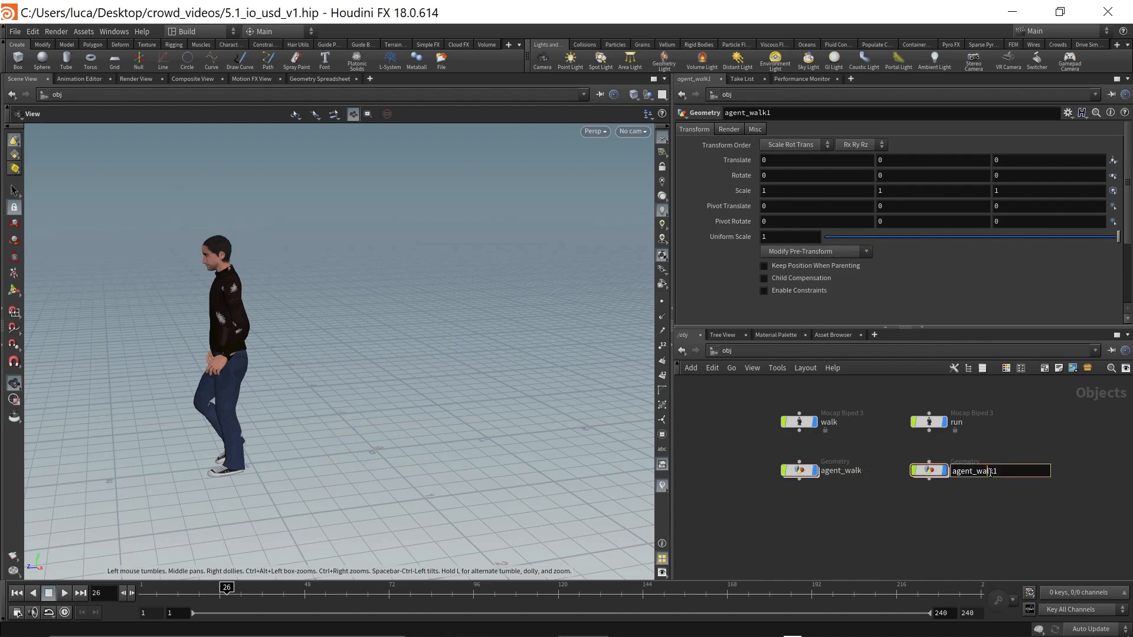
pyautogui.press('BackSpace')
pyautogui.press('BackSpace')
pyautogui.press('BackSpace')
pyautogui.press('BackSpace')
pyautogui.press('BackSpace')
pyautogui.write('run')
pyautogui.press('Return')
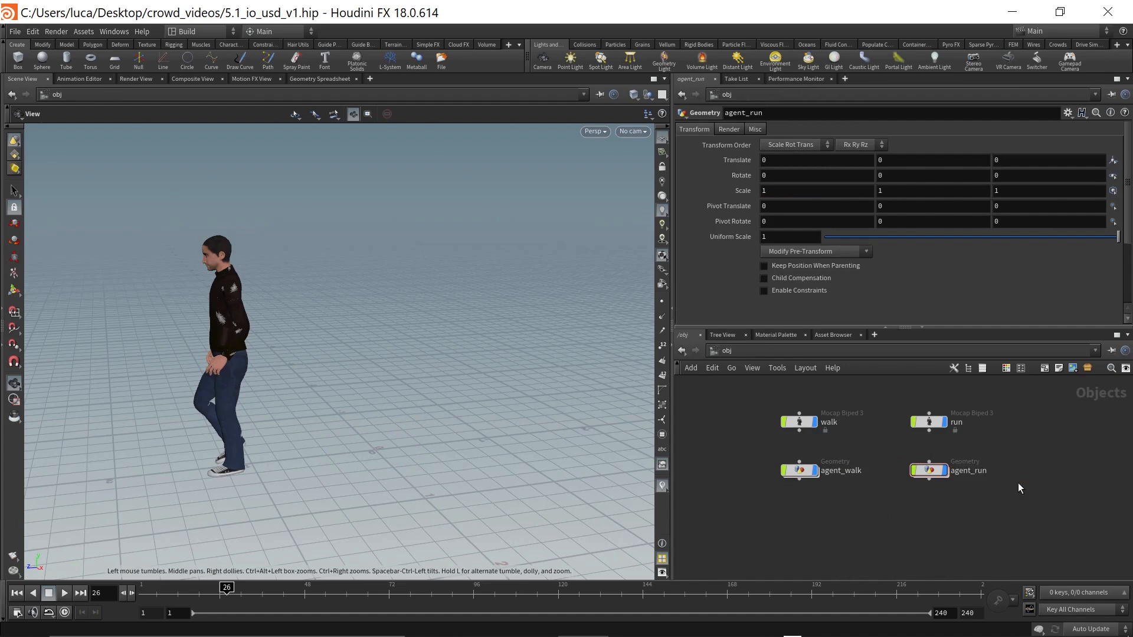
# Step: Inside agent_run, set the agent node's Character Rig to /obj/run
pyautogui.doubleClick(925, 476)
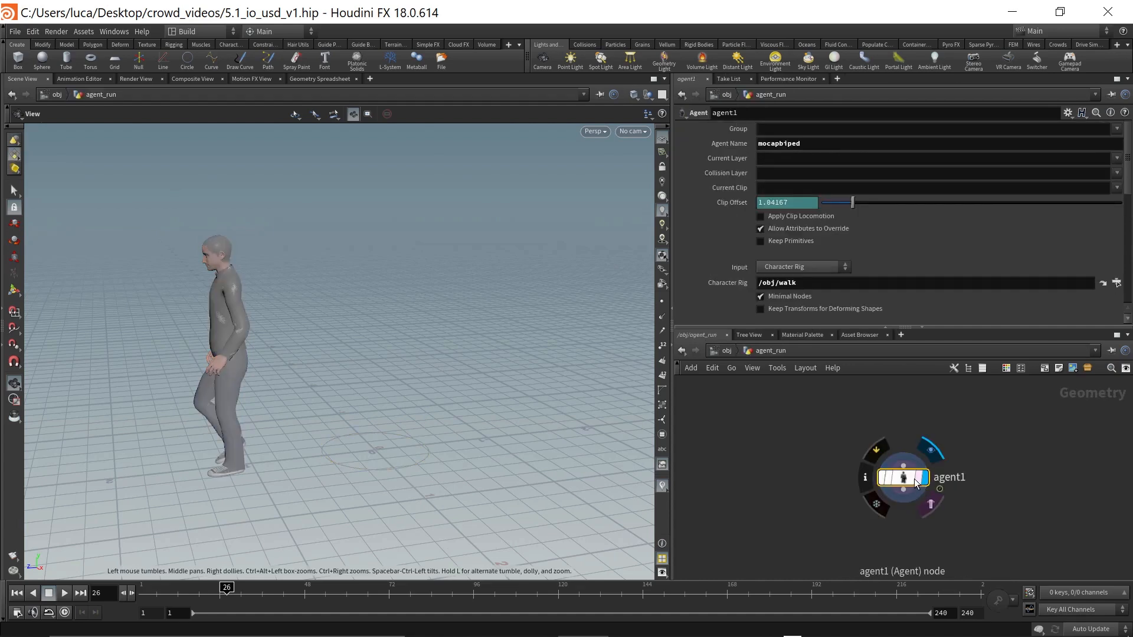
pyautogui.click(817, 282)
pyautogui.press('BackSpace')
pyautogui.press('BackSpace')
pyautogui.press('BackSpace')
pyautogui.press('BackSpace')
pyautogui.write('run')
pyautogui.press('Return')
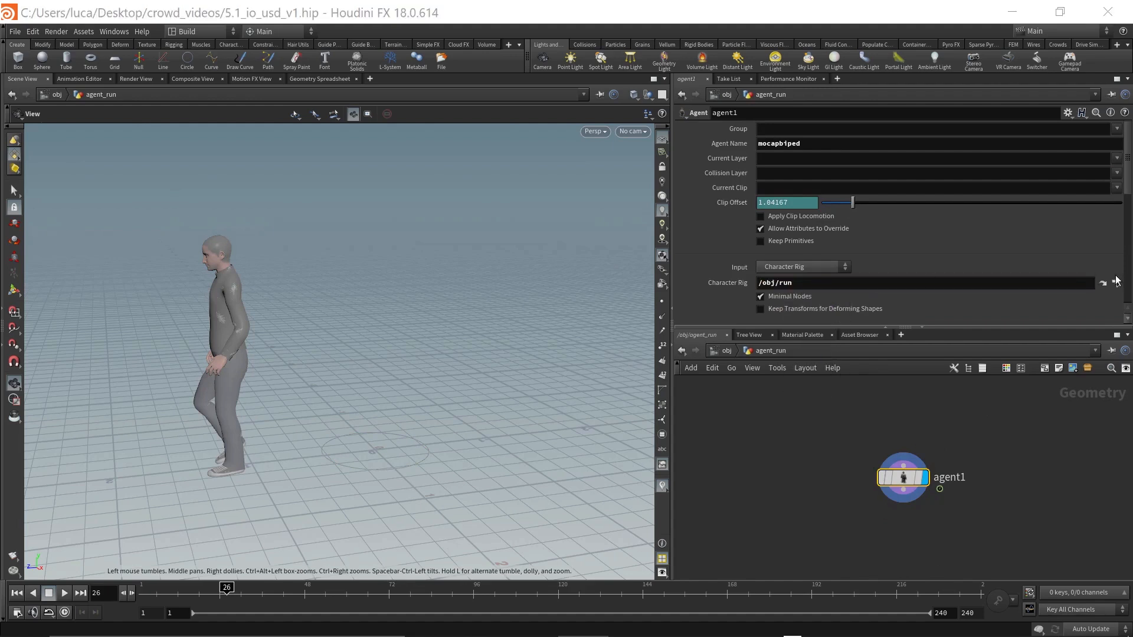
pyautogui.click(1118, 283)
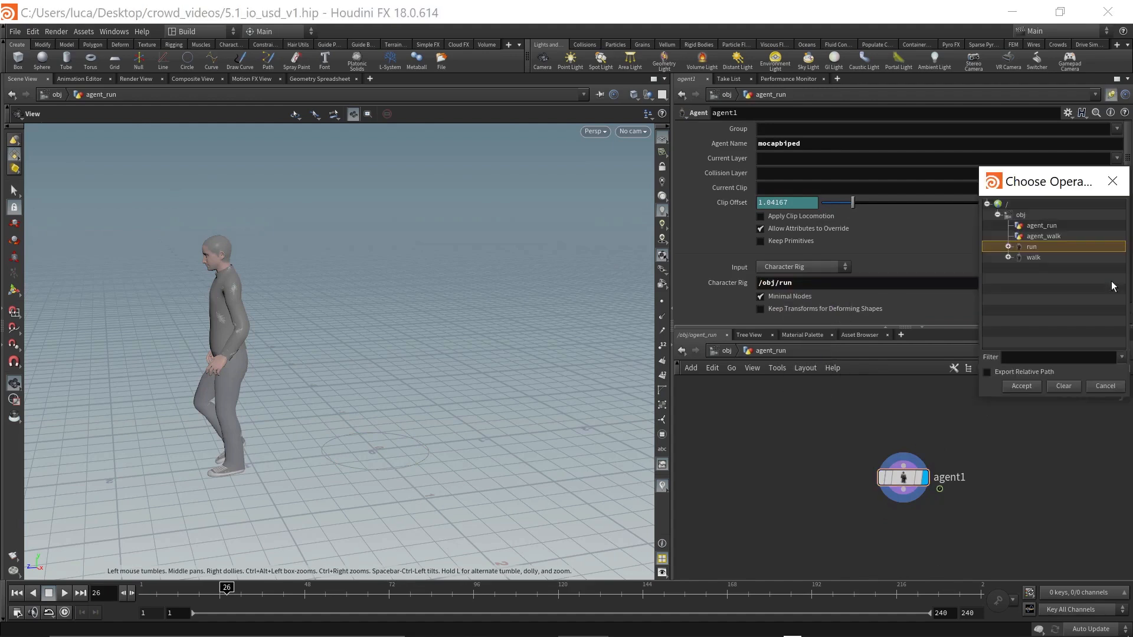
pyautogui.click(1113, 181)
# Step: Set the Clip Name of the agent in agent_run to run
pyautogui.scroll(-1, 876, 230)
pyautogui.scroll(-5, 876, 228)
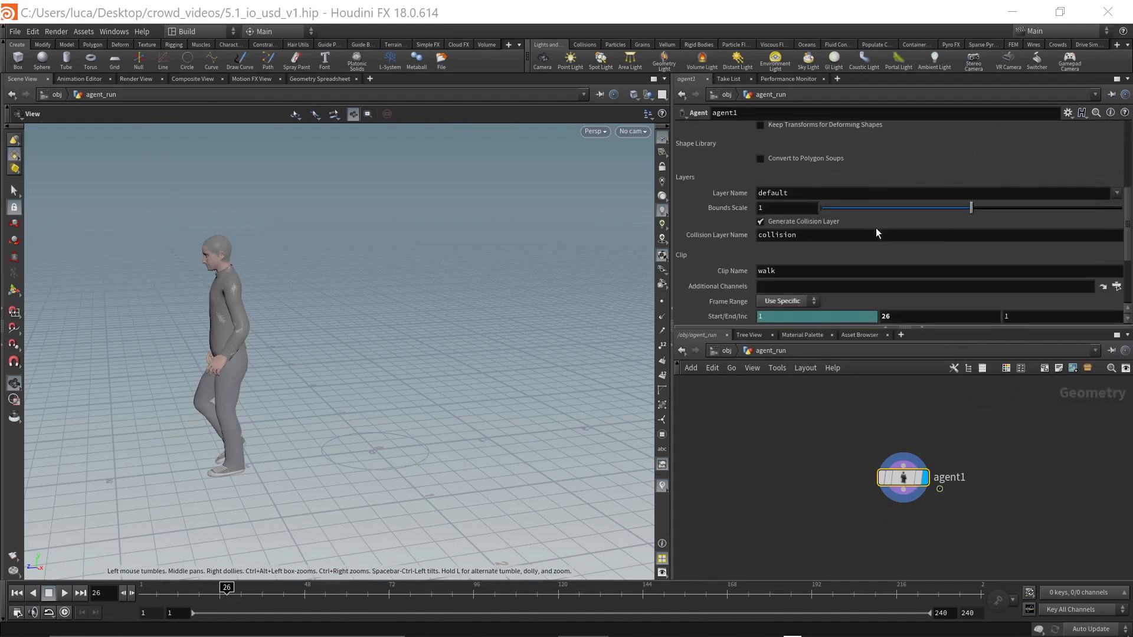
pyautogui.click(796, 255)
pyautogui.write('run')
pyautogui.press('Return')
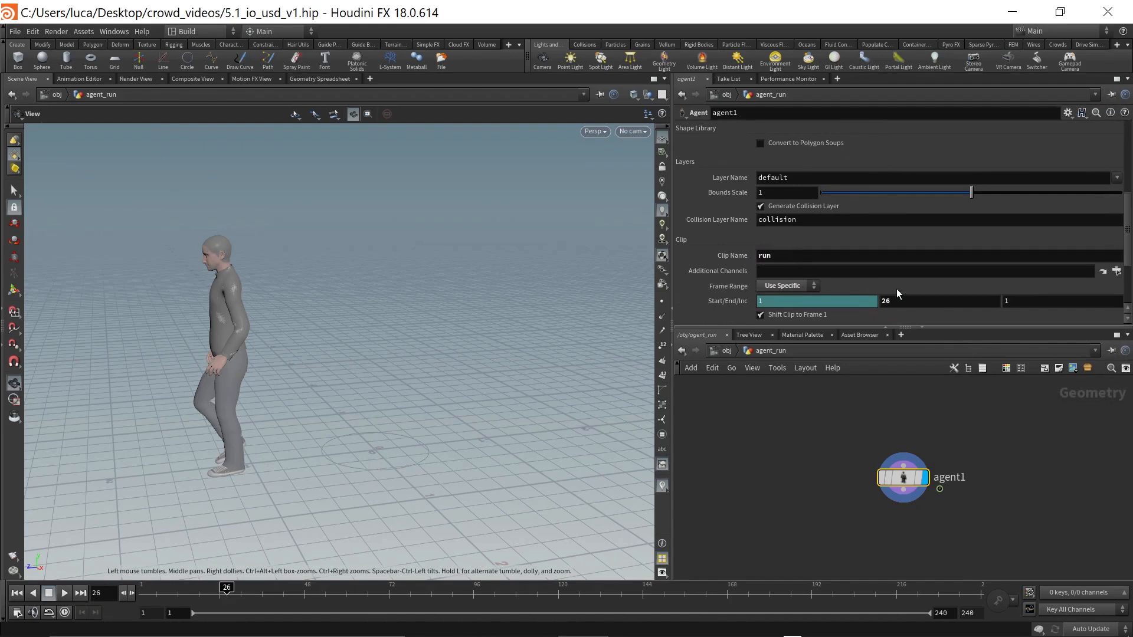
# Step: Set the run clip's end frame to 17
pyautogui.click(905, 302)
pyautogui.write('17')
pyautogui.press('Return')
pyautogui.scroll(-3, 818, 399)
pyautogui.scroll(1, 812, 415)
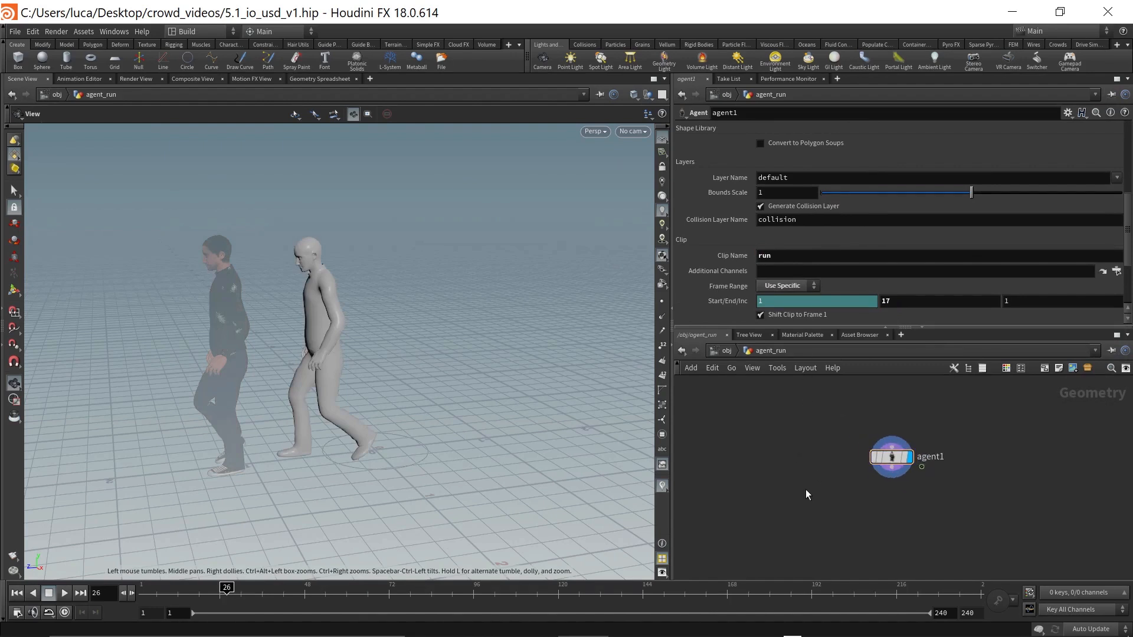
# Step: At object level, turn off the display of walk, run, agent_walk and agent_run
pyautogui.press('u')
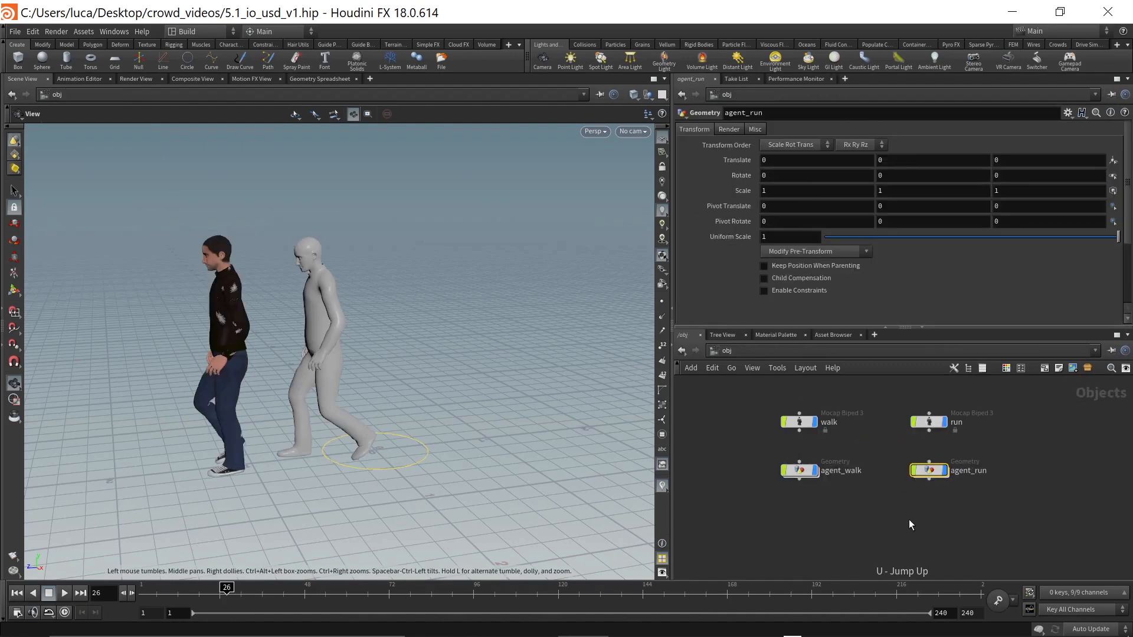
pyautogui.moveTo(331, 421); pyautogui.dragTo(350, 424)
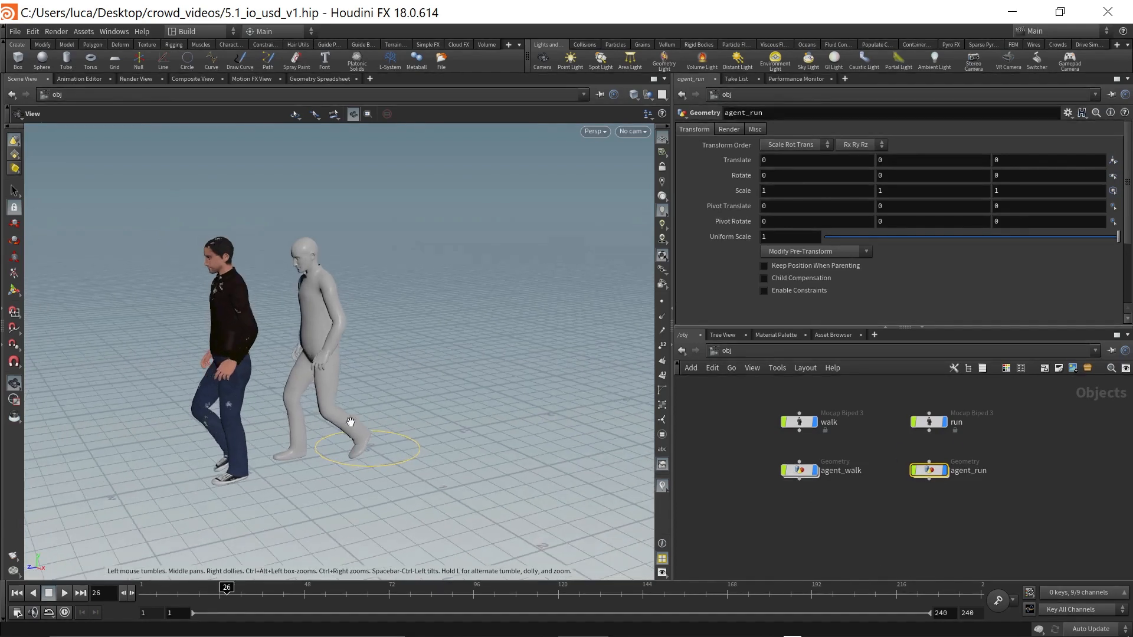
pyautogui.click(815, 422)
pyautogui.click(945, 423)
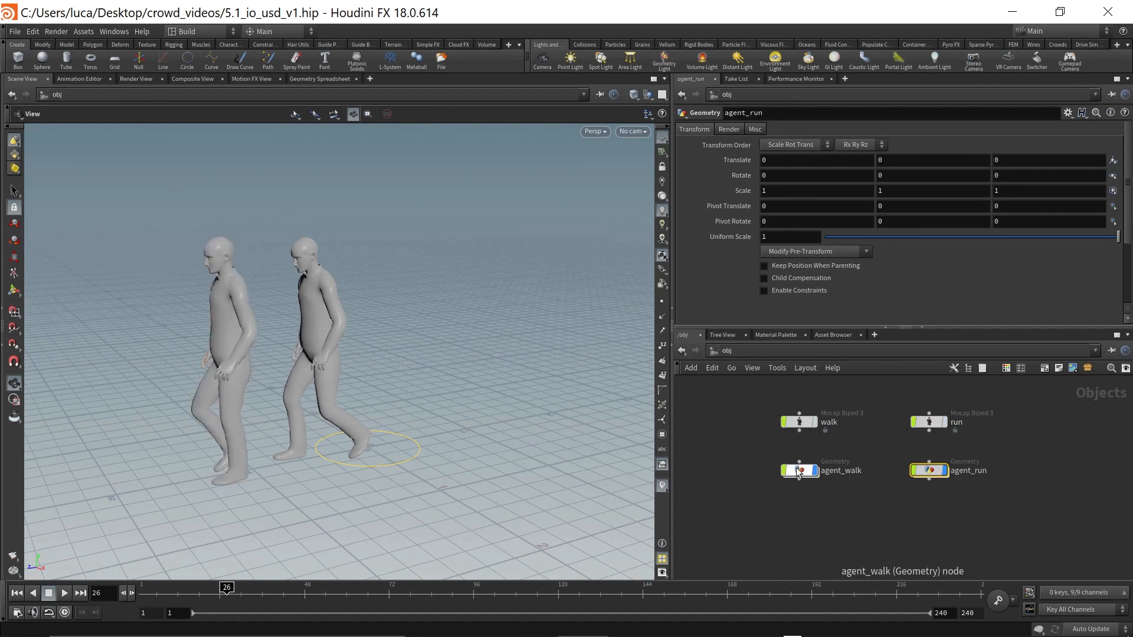
pyautogui.click(815, 470)
pyautogui.click(945, 471)
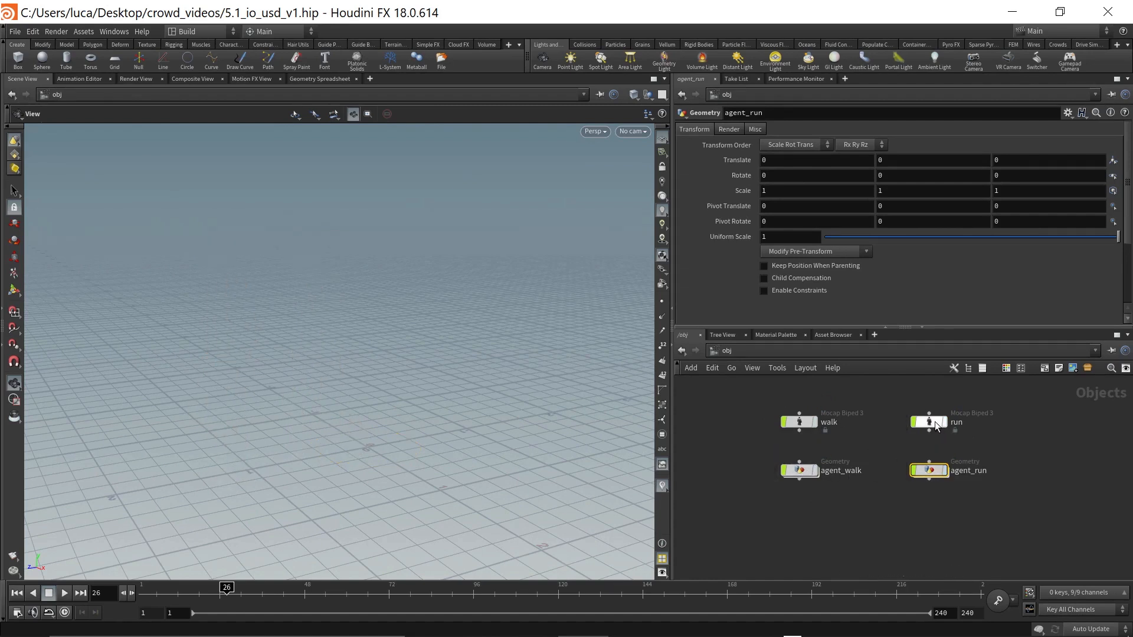
pyautogui.click(937, 425)
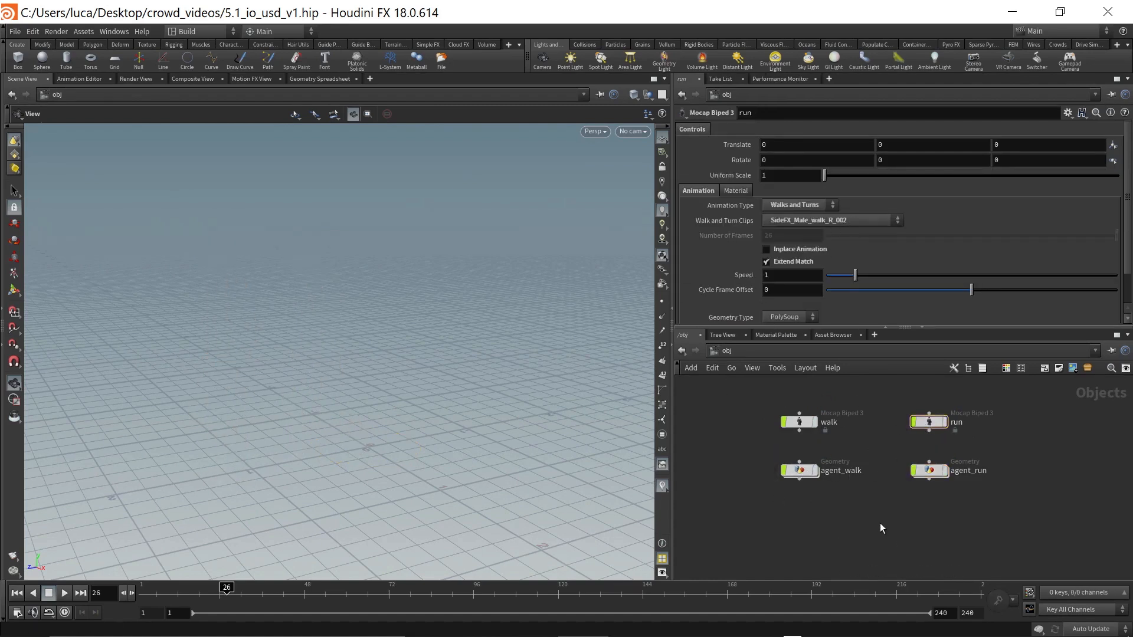
# Step: Select the four walk, run and agent nodes and enclose them in a network box
pyautogui.scroll(-2, 880, 523)
pyautogui.moveTo(728, 414); pyautogui.dragTo(970, 535)
pyautogui.click(1044, 368)
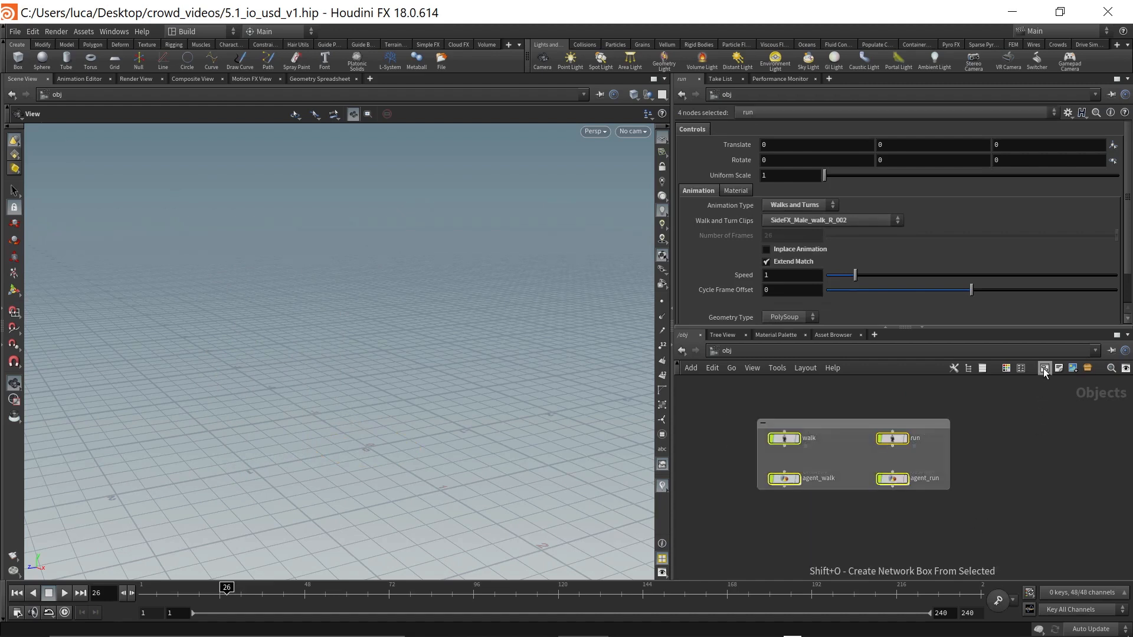
# Step: Title the network box for_export_to_solaris
pyautogui.click(780, 424)
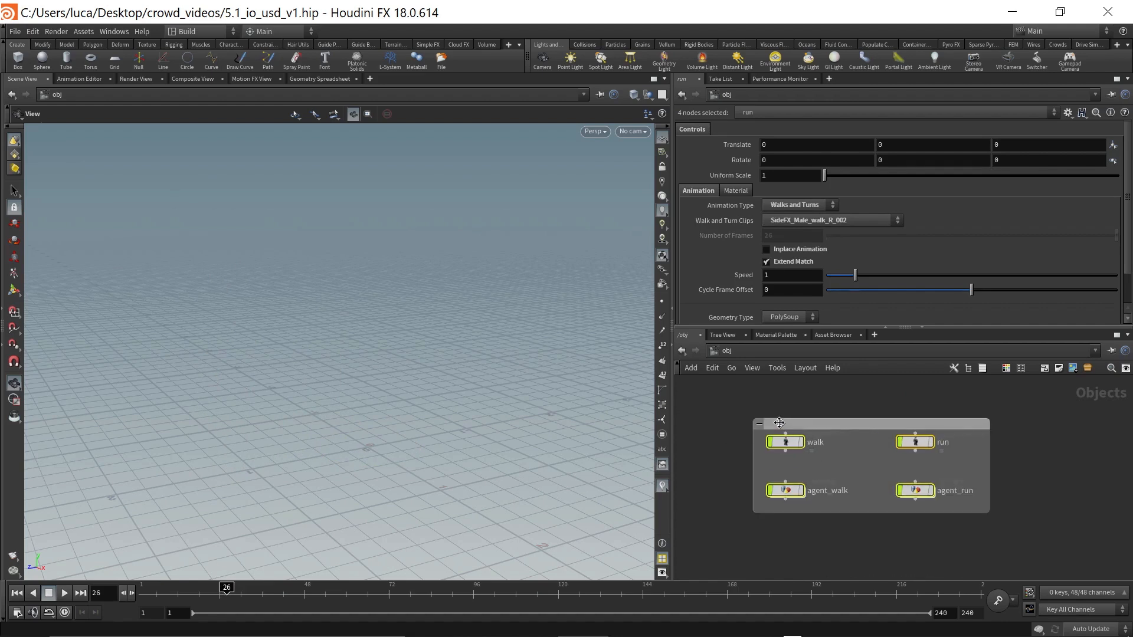
pyautogui.scroll(1, 779, 423)
pyautogui.doubleClick(782, 423)
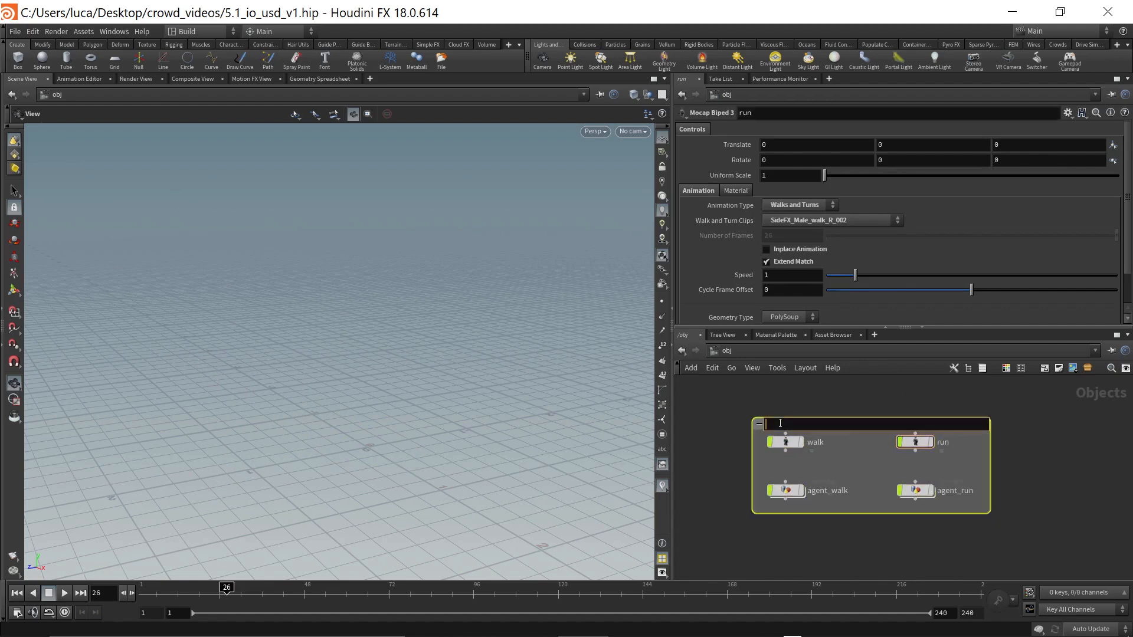
pyautogui.write('e')
pyautogui.press('BackSpace')
pyautogui.write('for_export_to_solaris')
pyautogui.press('Return')
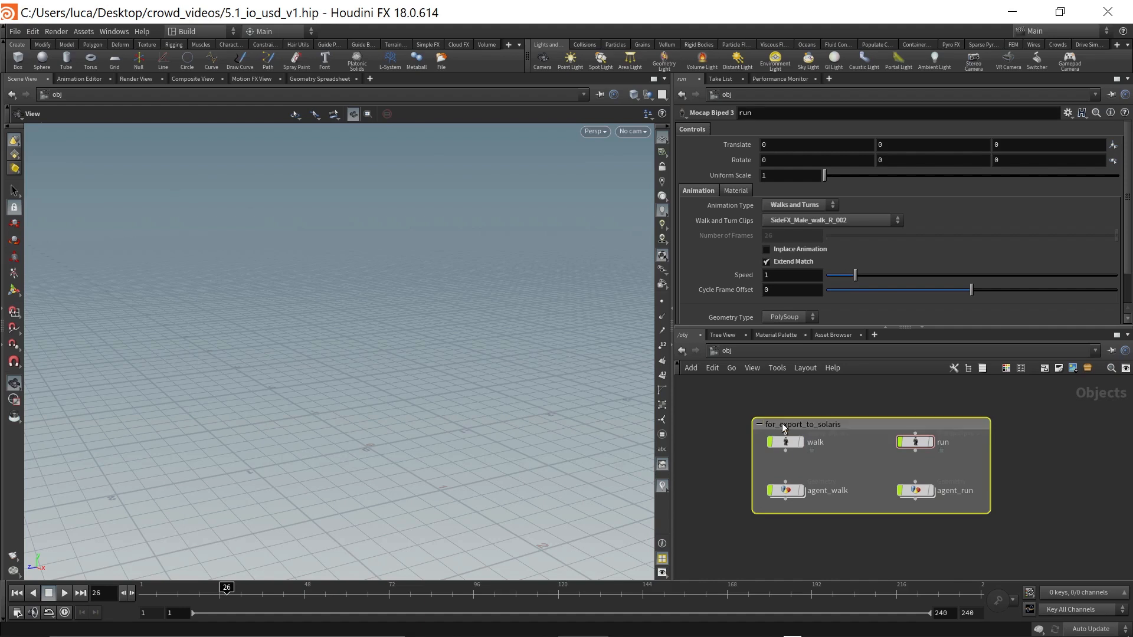
pyautogui.click(707, 419)
pyautogui.scroll(-1, 707, 419)
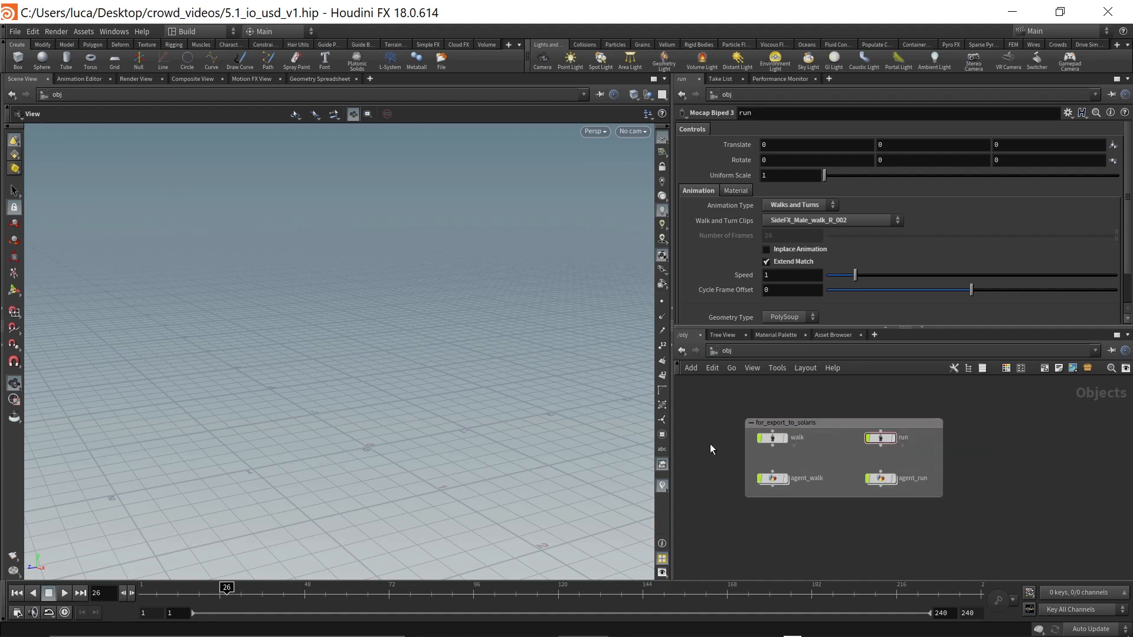
pyautogui.moveTo(717, 477); pyautogui.dragTo(736, 469, button='middle')
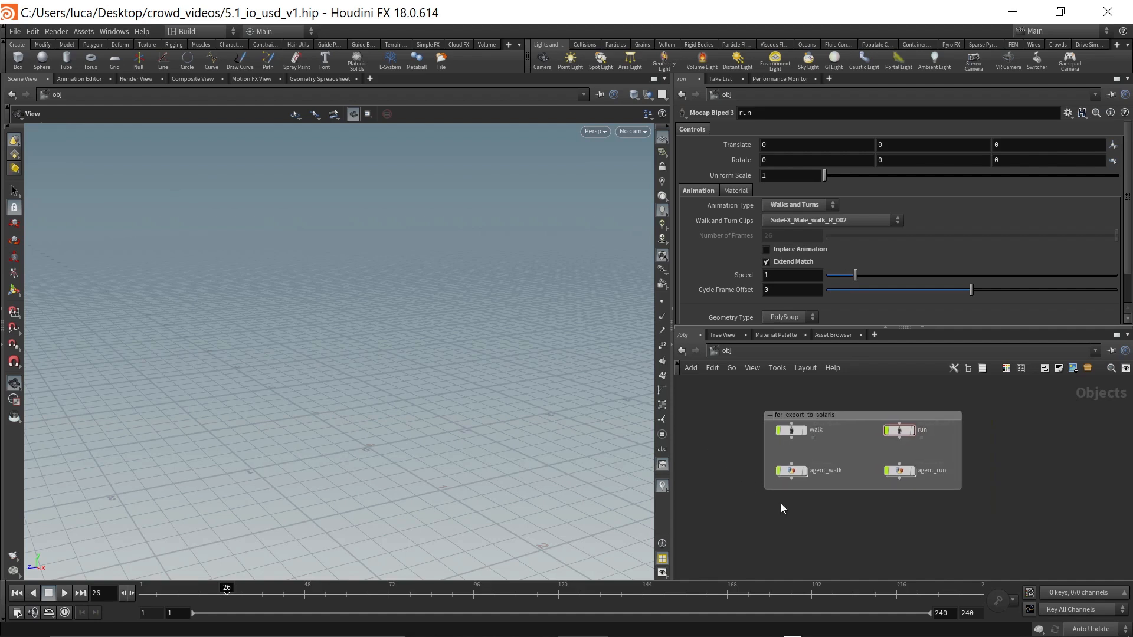
# Step: Switch to the Solaris desktop and take the network editor to the stage context
pyautogui.click(201, 33)
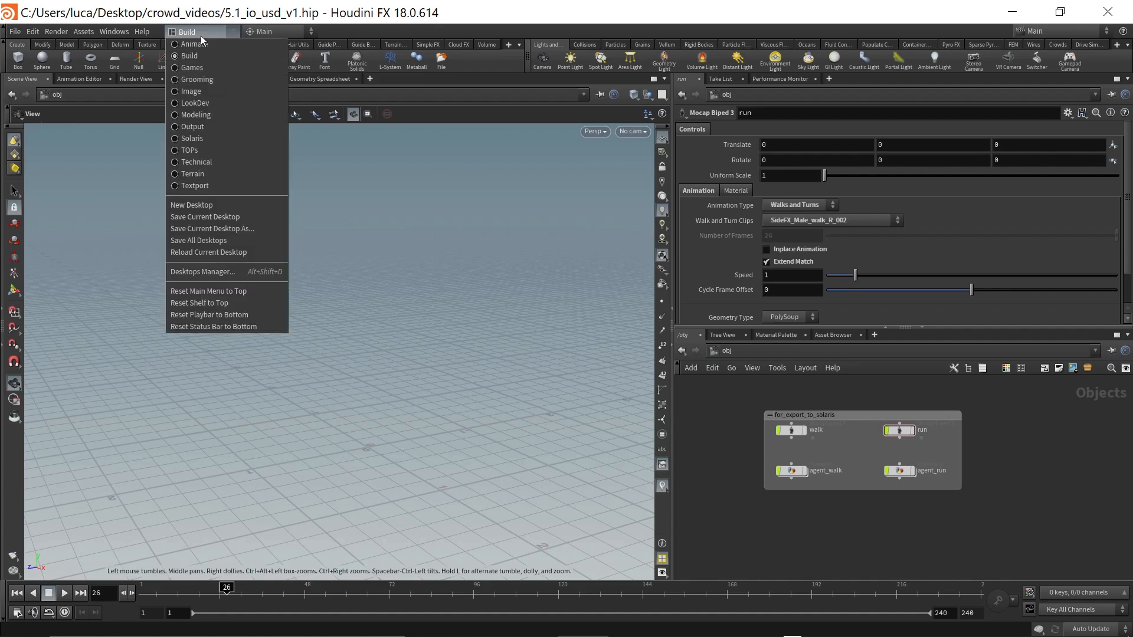
pyautogui.click(207, 138)
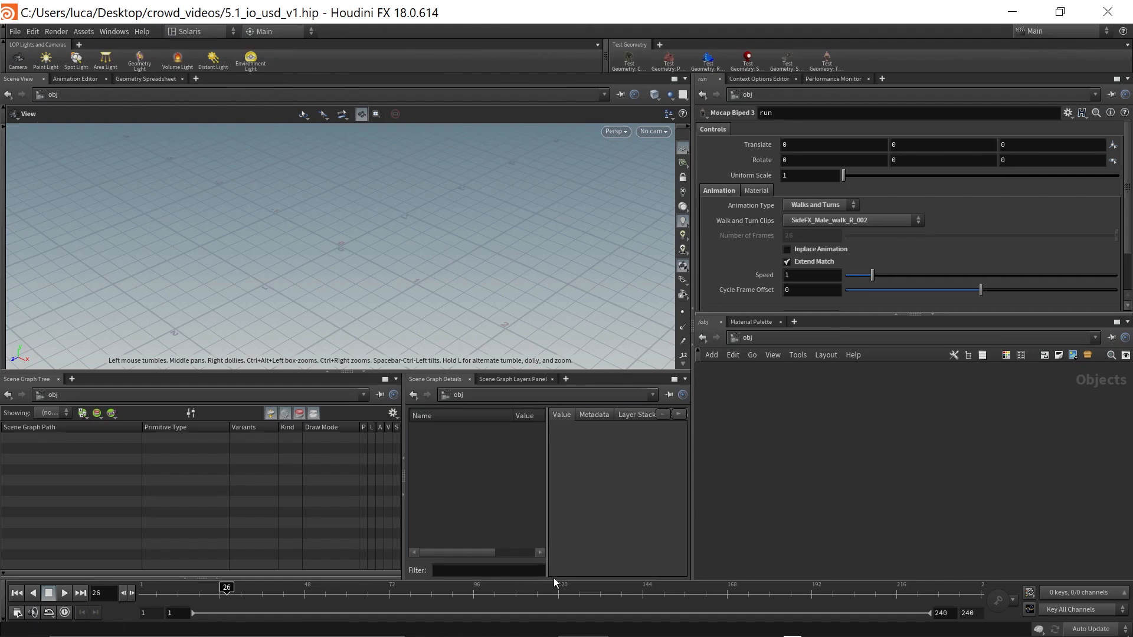
pyautogui.click(777, 333)
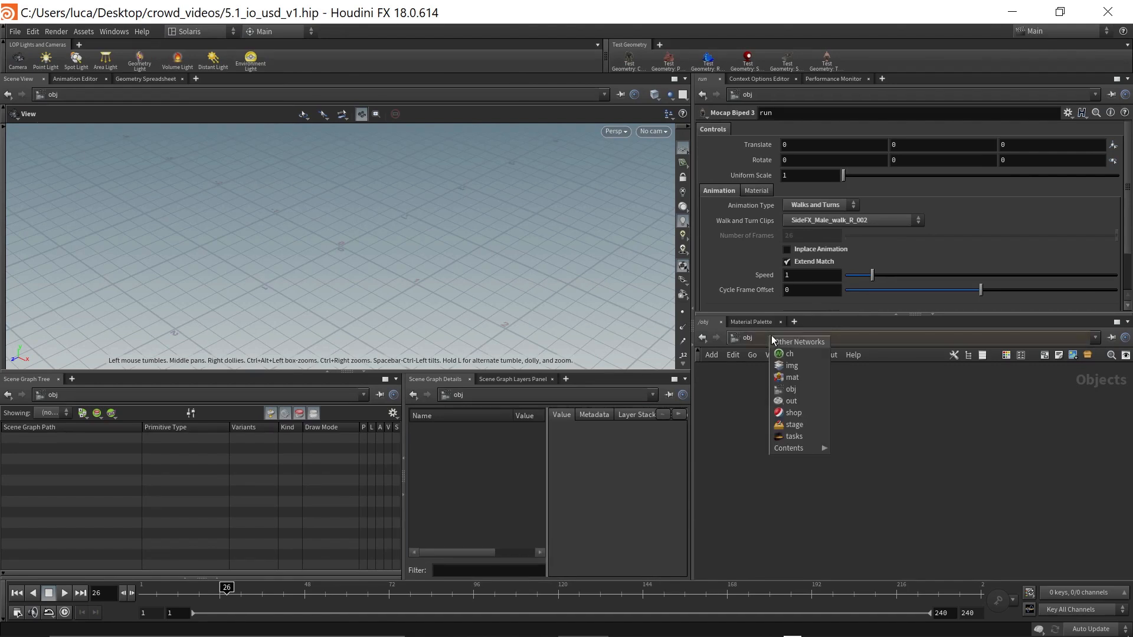
pyautogui.click(791, 424)
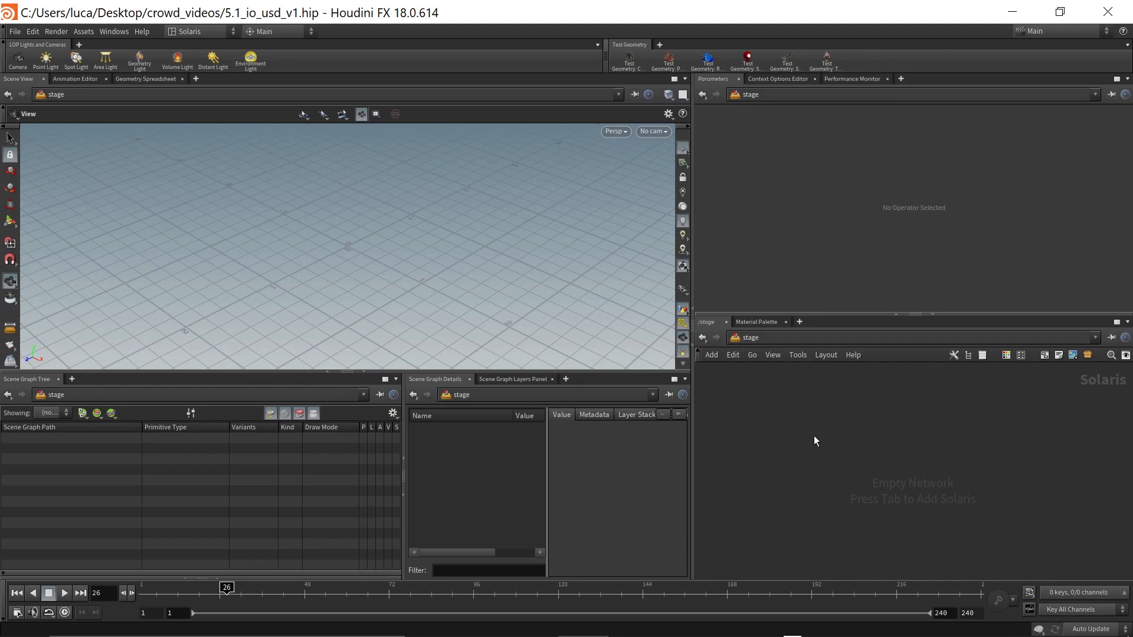
pyautogui.press('Tab')
pyautogui.moveTo(815, 437)
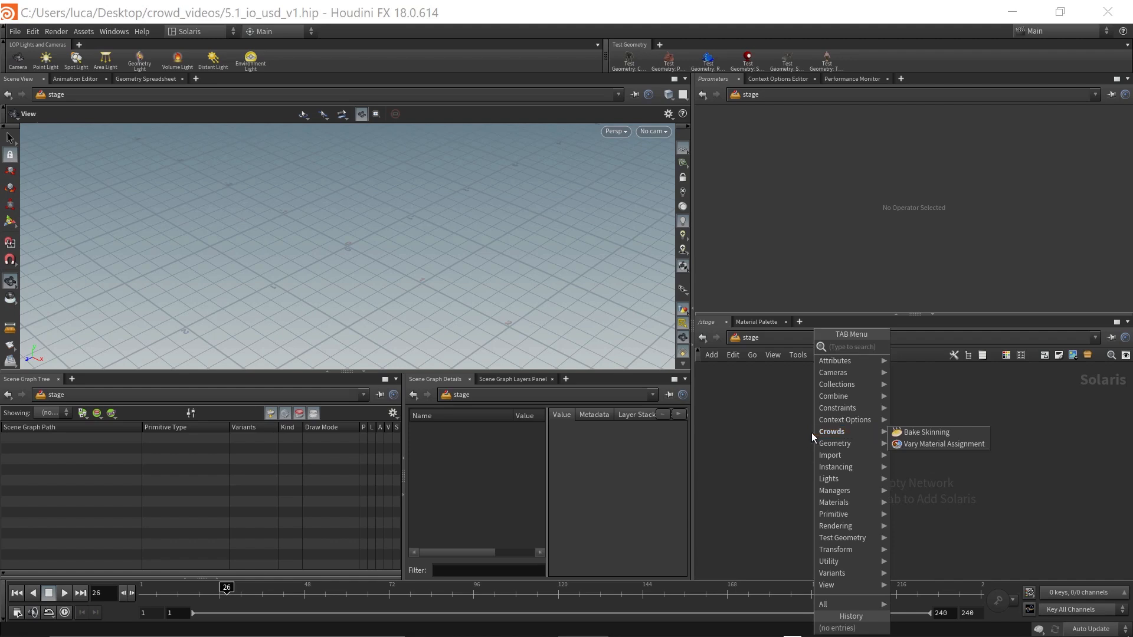
pyautogui.write('sop')
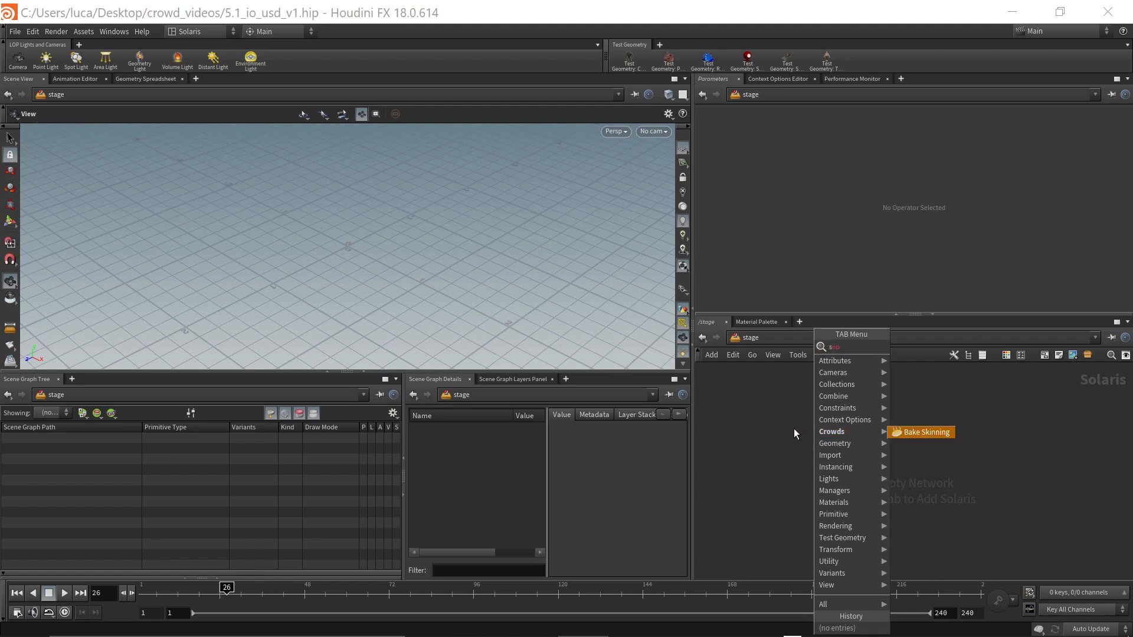
pyautogui.press('Escape')
# Step: Add a SOP Create node to the stage network and go inside its geometry network
pyautogui.press('Tab')
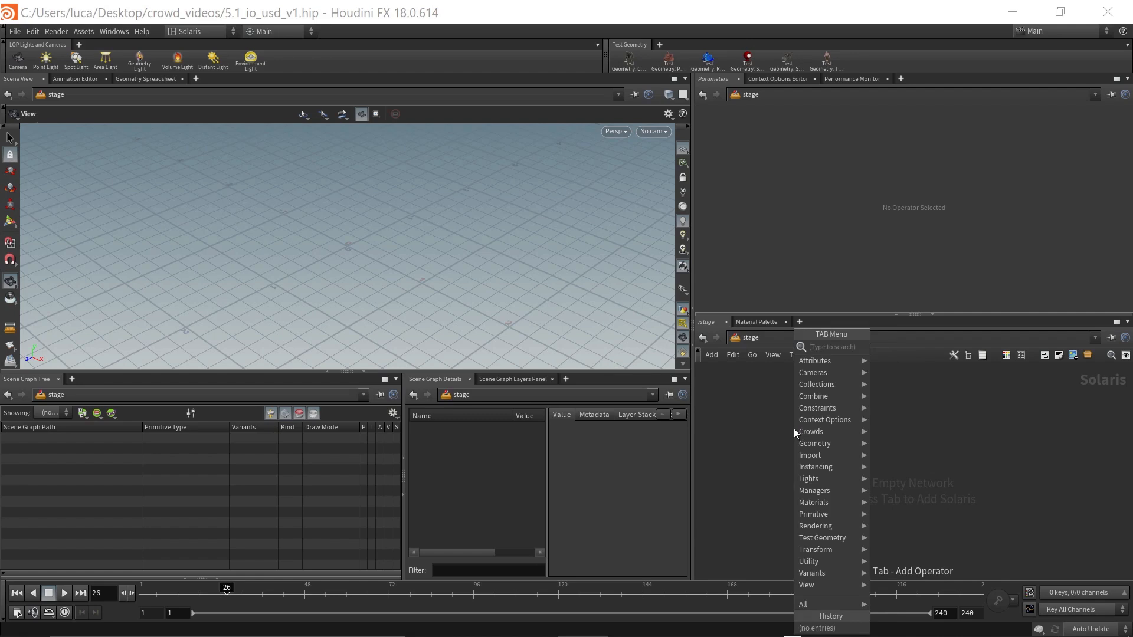
pyautogui.write('sop')
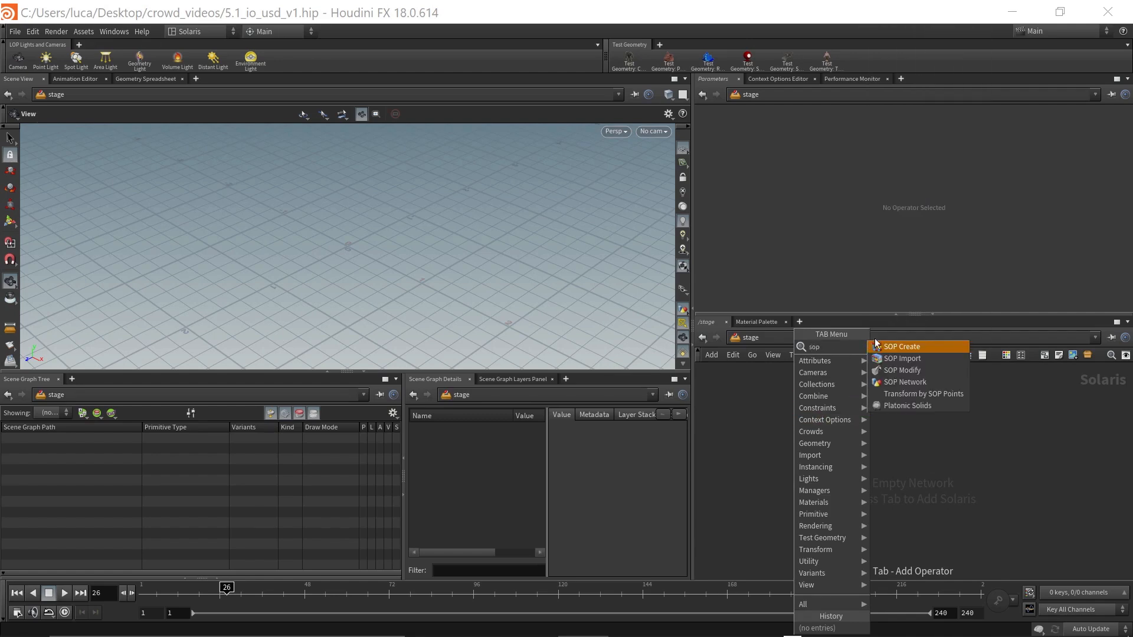
pyautogui.click(901, 348)
pyautogui.click(800, 409)
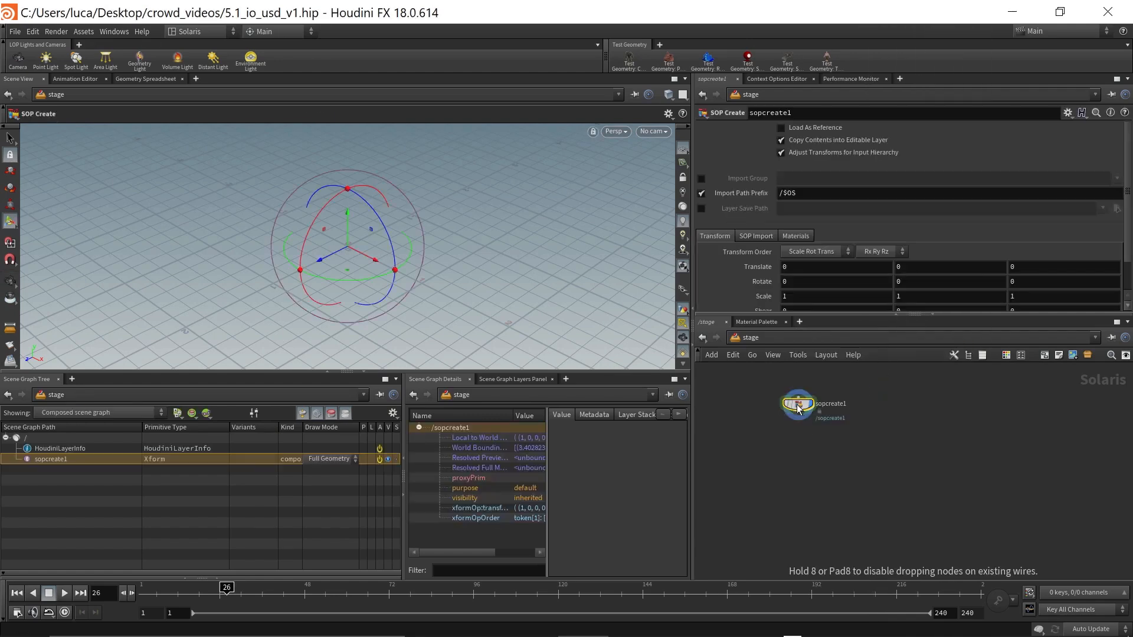
pyautogui.press('Escape')
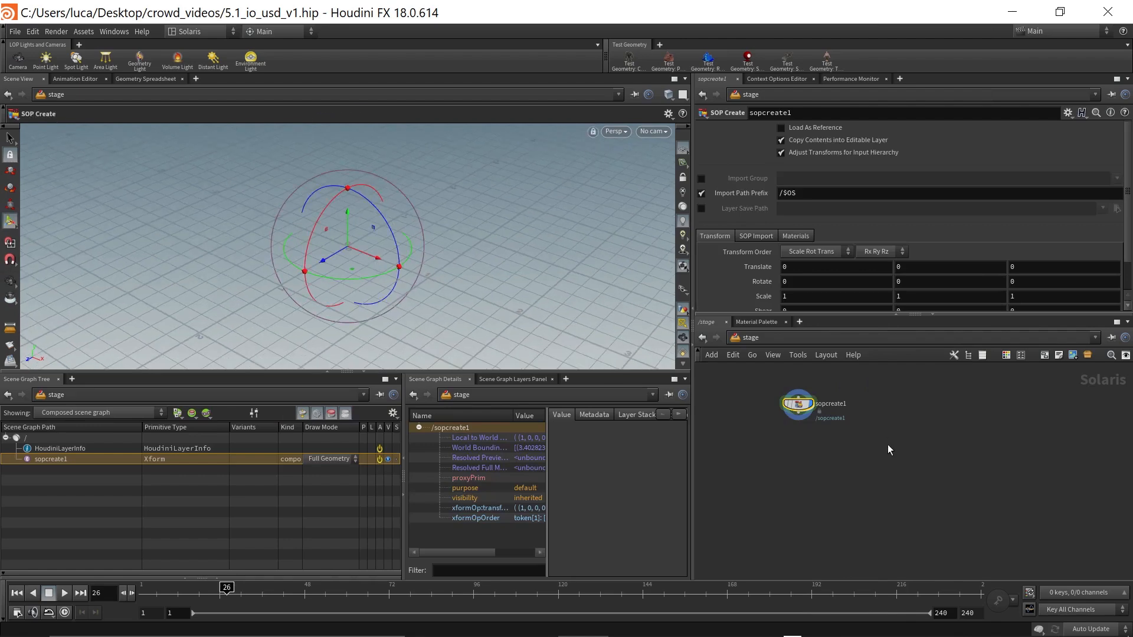
pyautogui.doubleClick(798, 404)
pyautogui.press('u')
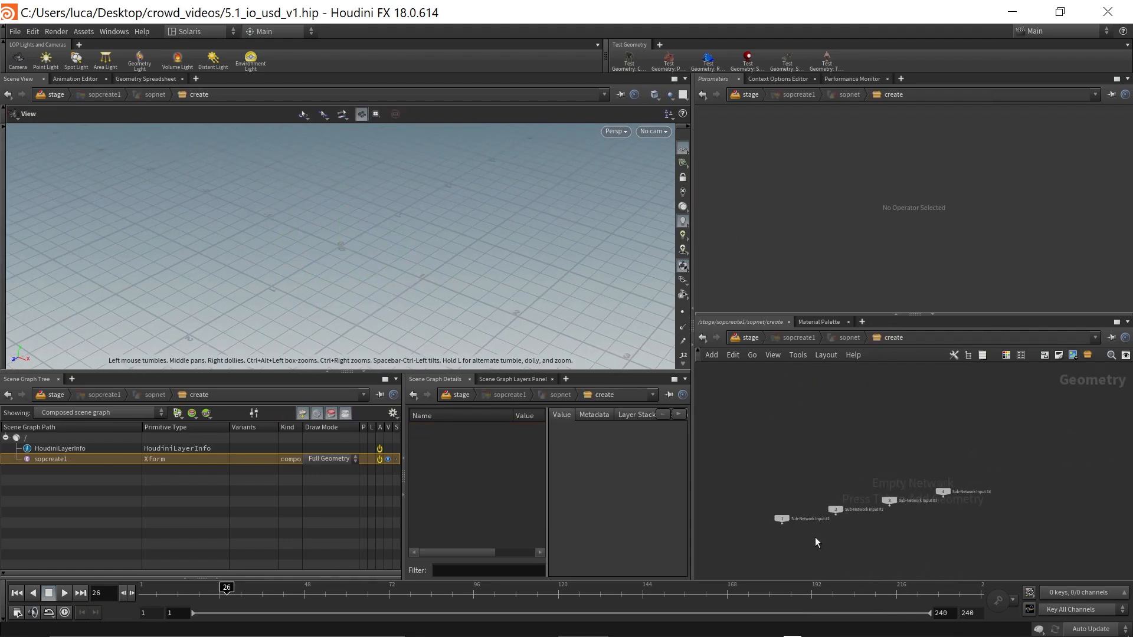
pyautogui.click(798, 404)
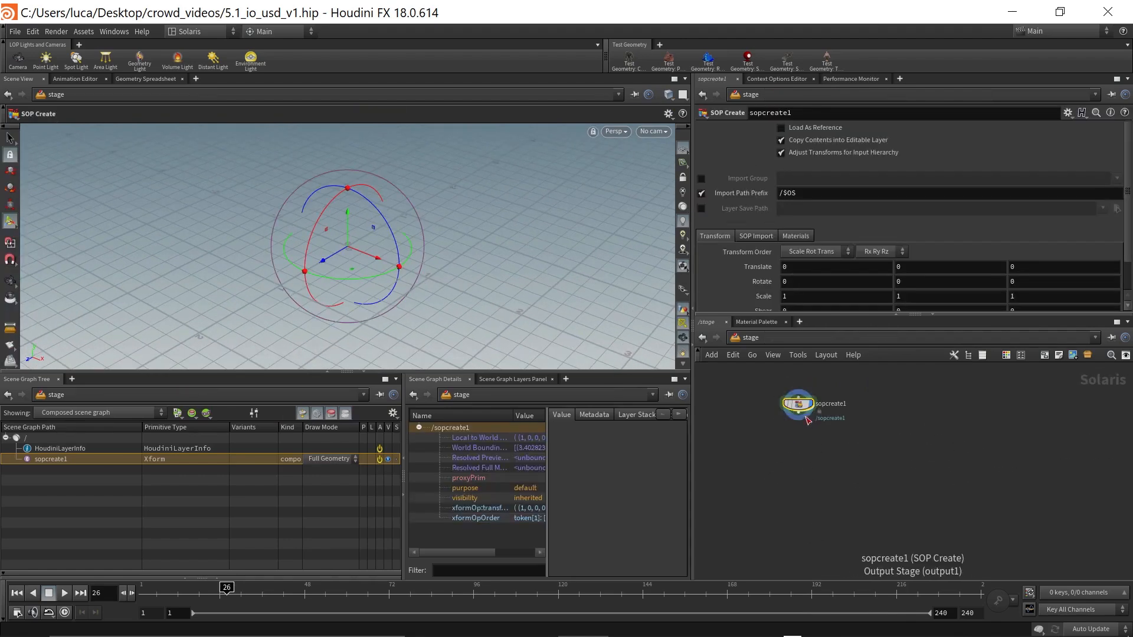
pyautogui.doubleClick(798, 404)
# Step: Place a test sphere inside the SOP Create network and delete it
pyautogui.press('Tab')
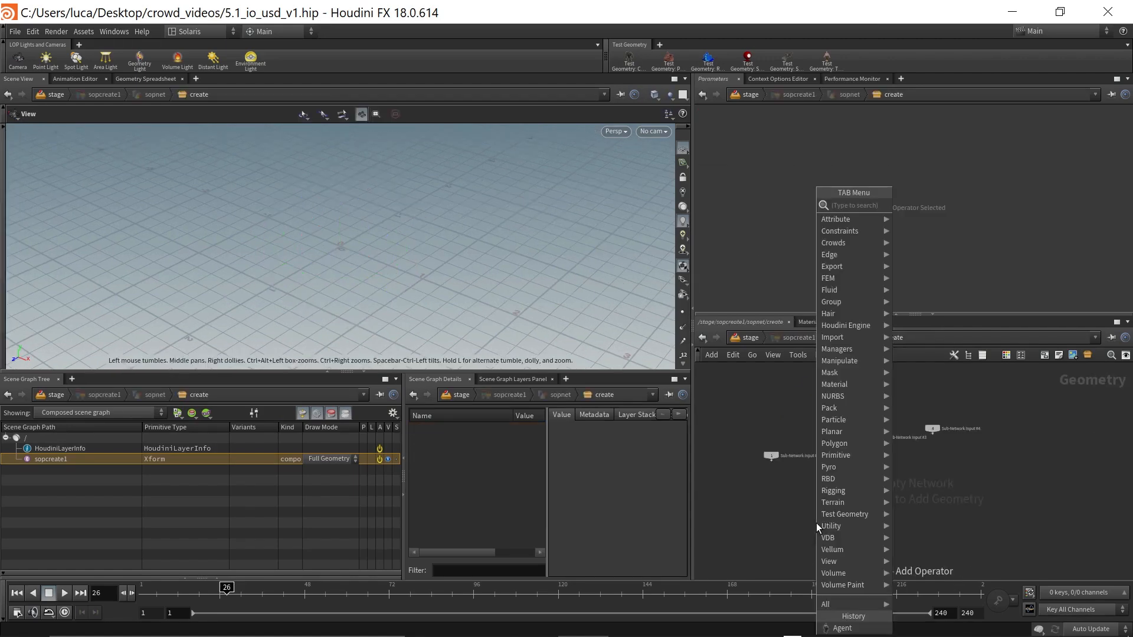
pyautogui.write('spher')
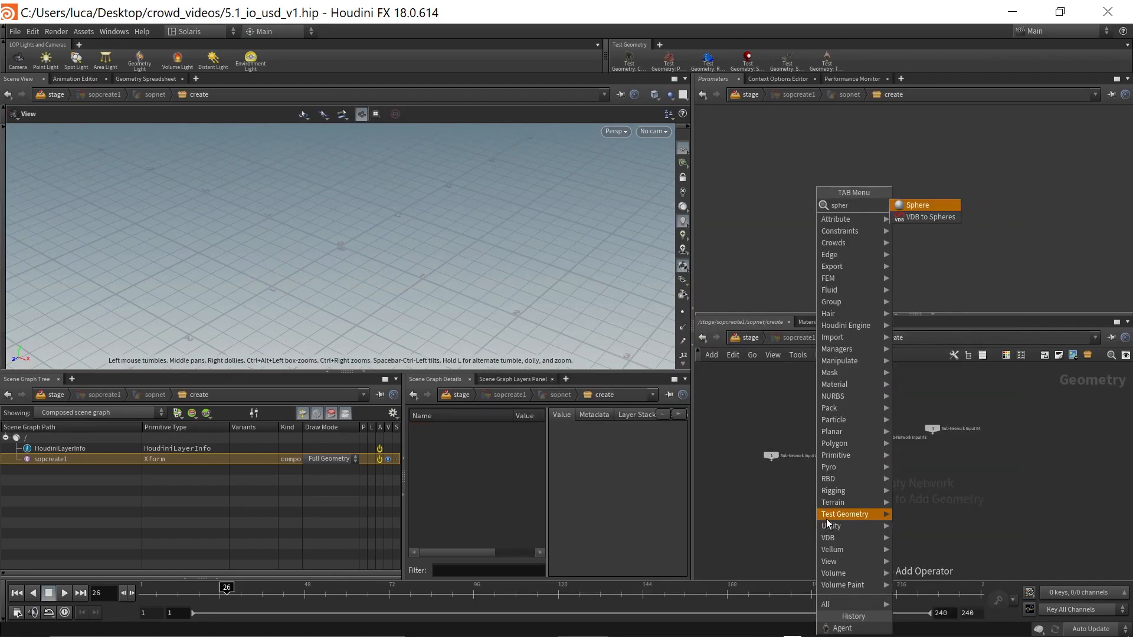
pyautogui.press('Return')
pyautogui.click(827, 522)
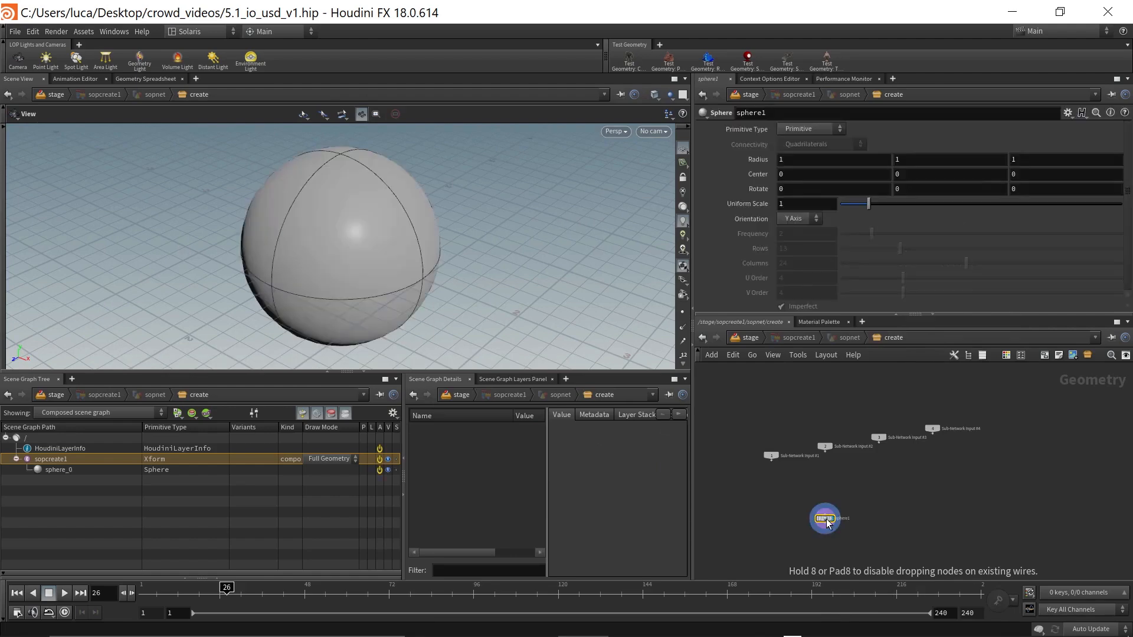
pyautogui.moveTo(358, 254); pyautogui.dragTo(370, 232)
pyautogui.scroll(3, 826, 532)
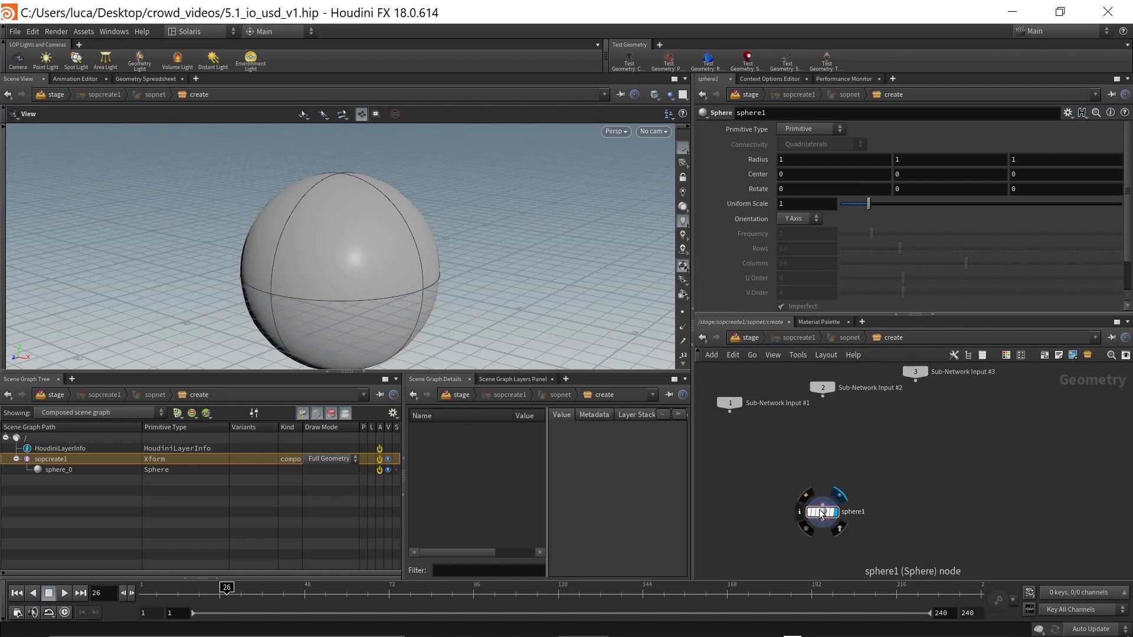
pyautogui.press('Delete')
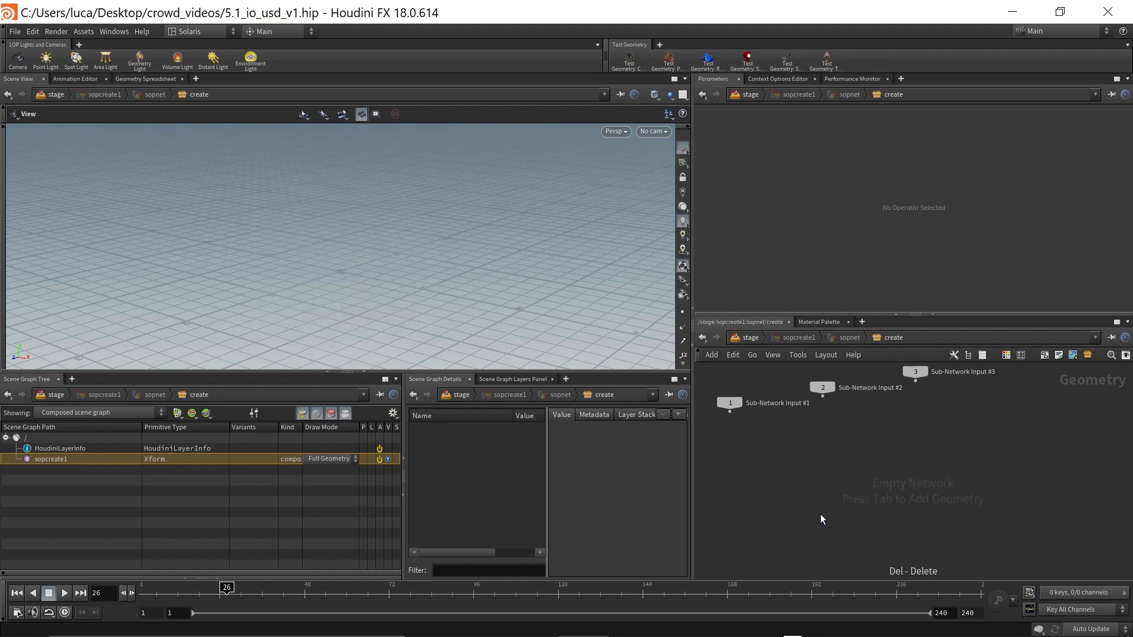
# Step: Add an Object Merge node inside the SOP Create network
pyautogui.press('Tab')
pyautogui.write('obj')
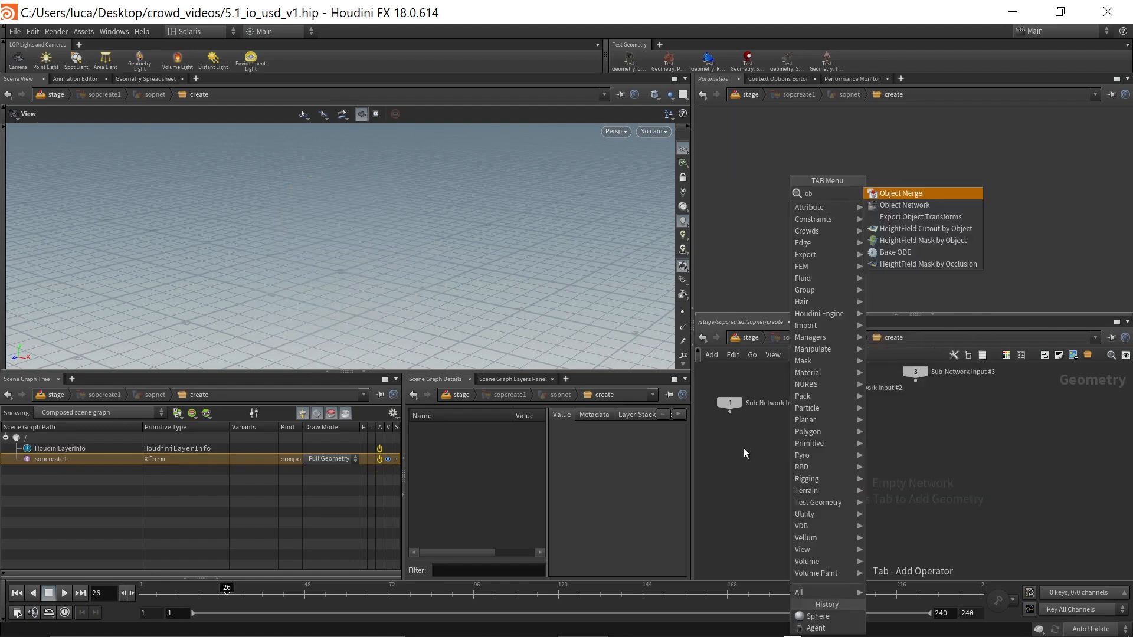
pyautogui.press('Return')
pyautogui.click(808, 455)
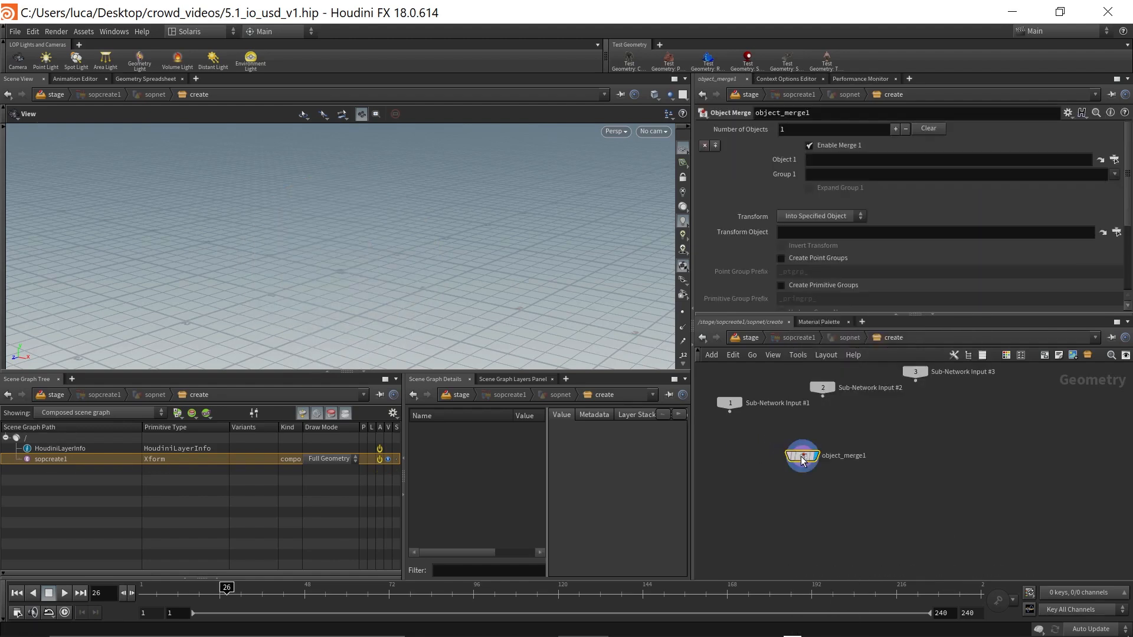
# Step: Set the Object Merge's first object to /obj/agent_walk/agent1
pyautogui.click(1114, 160)
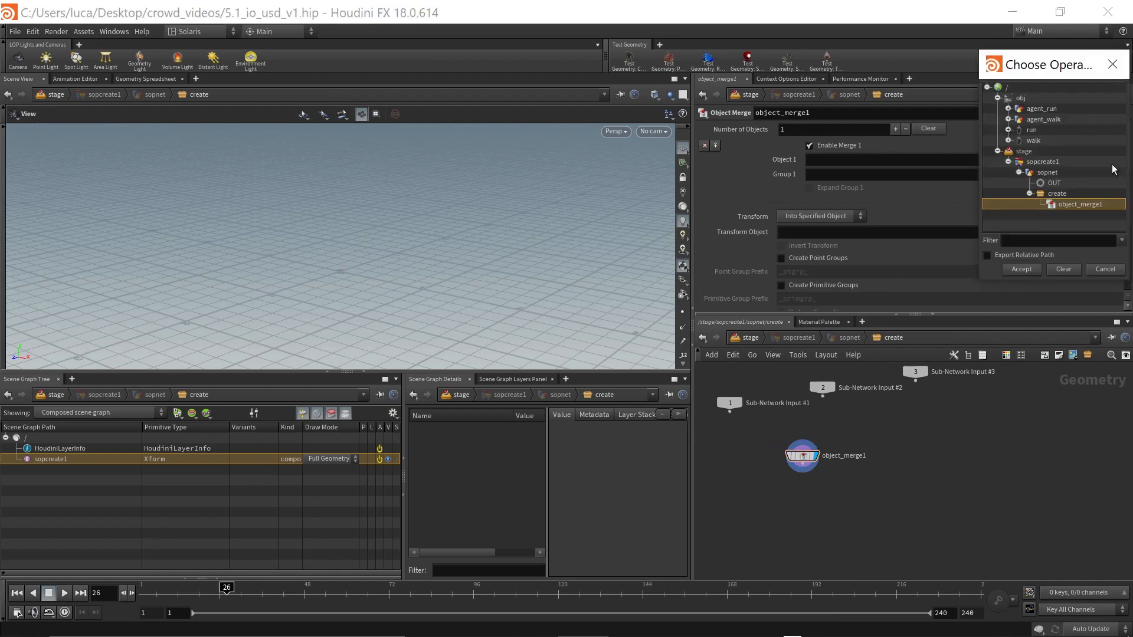
pyautogui.click(997, 152)
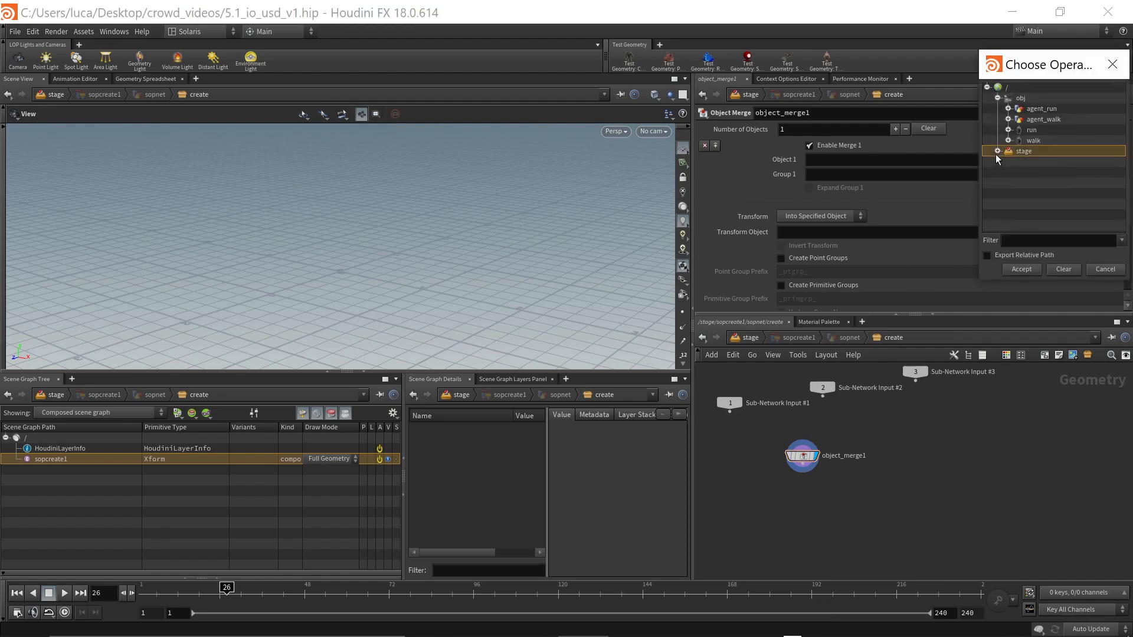
pyautogui.click(1007, 119)
pyautogui.click(1036, 131)
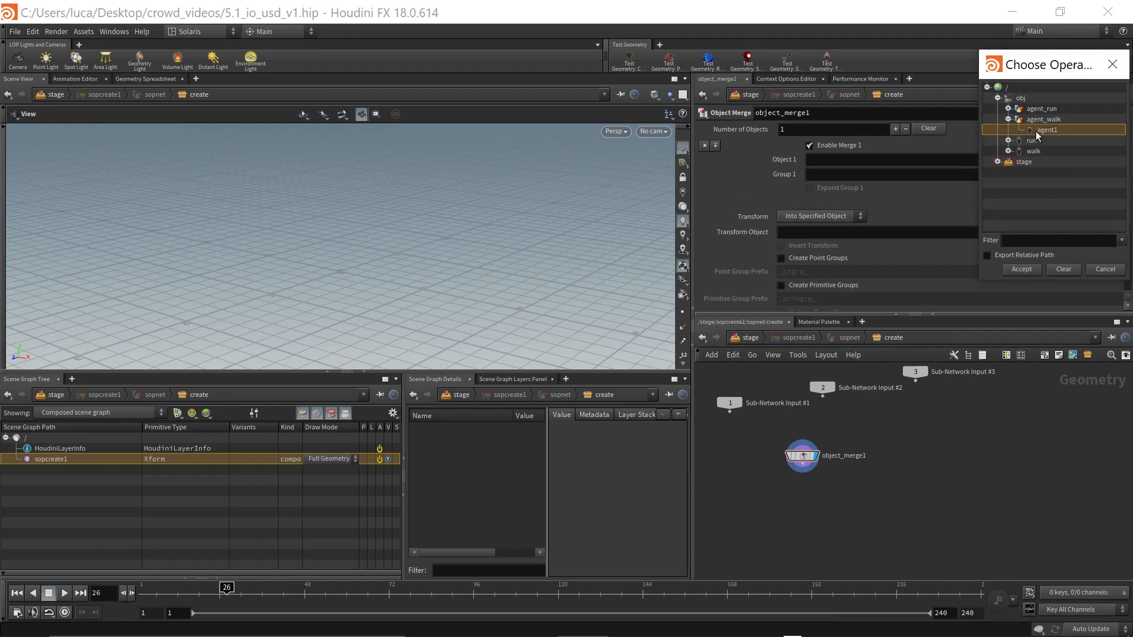
pyautogui.click(1028, 269)
pyautogui.moveTo(319, 234); pyautogui.dragTo(211, 260, button='right')
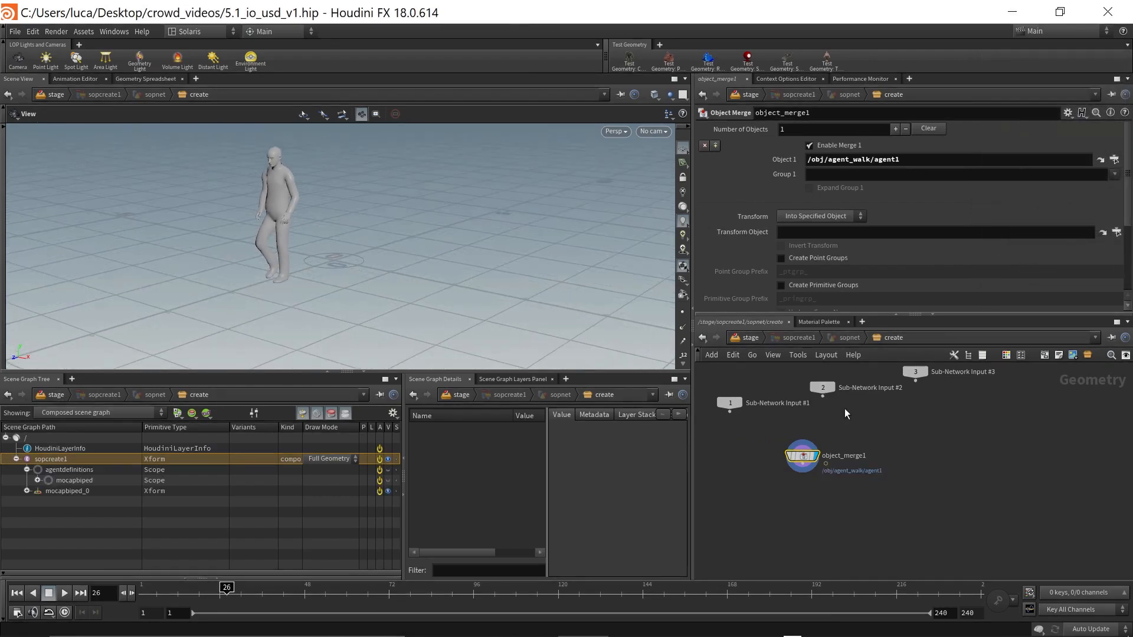
pyautogui.moveTo(811, 459); pyautogui.dragTo(796, 463)
# Step: Back at stage level, connect a new Null below sopcreate1 and name it WALK
pyautogui.press('u')
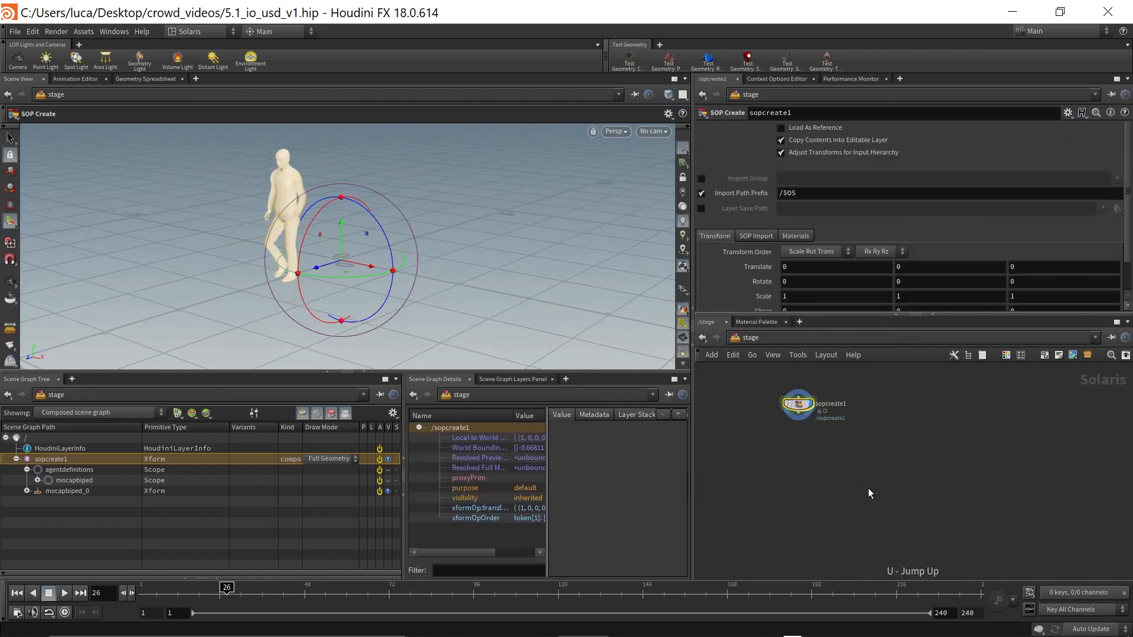
pyautogui.press('Tab')
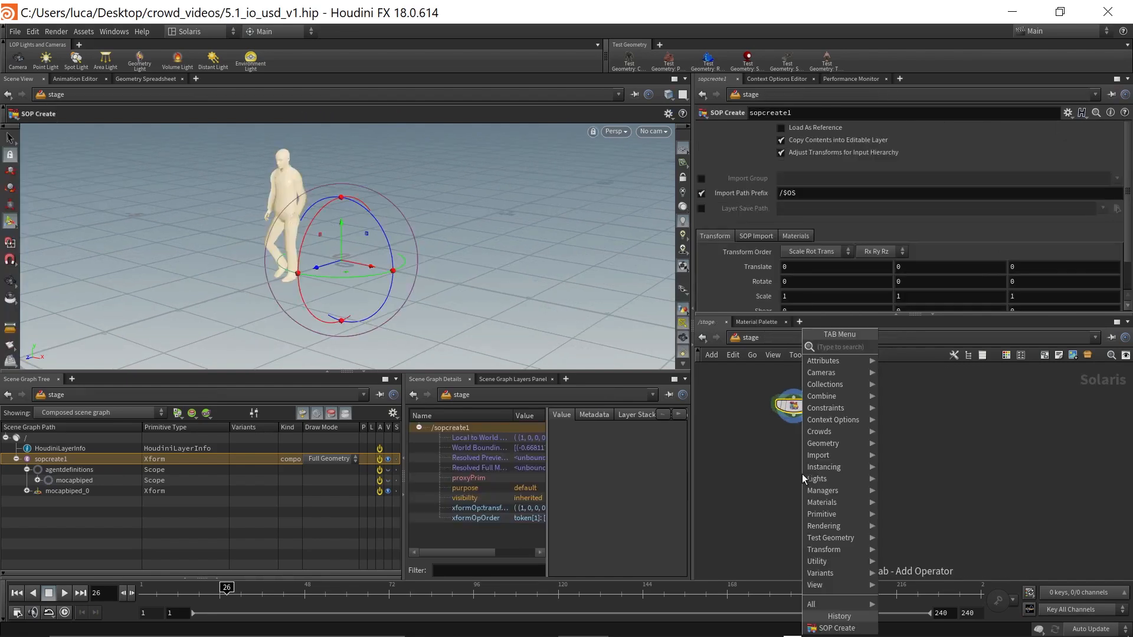
pyautogui.write('nu')
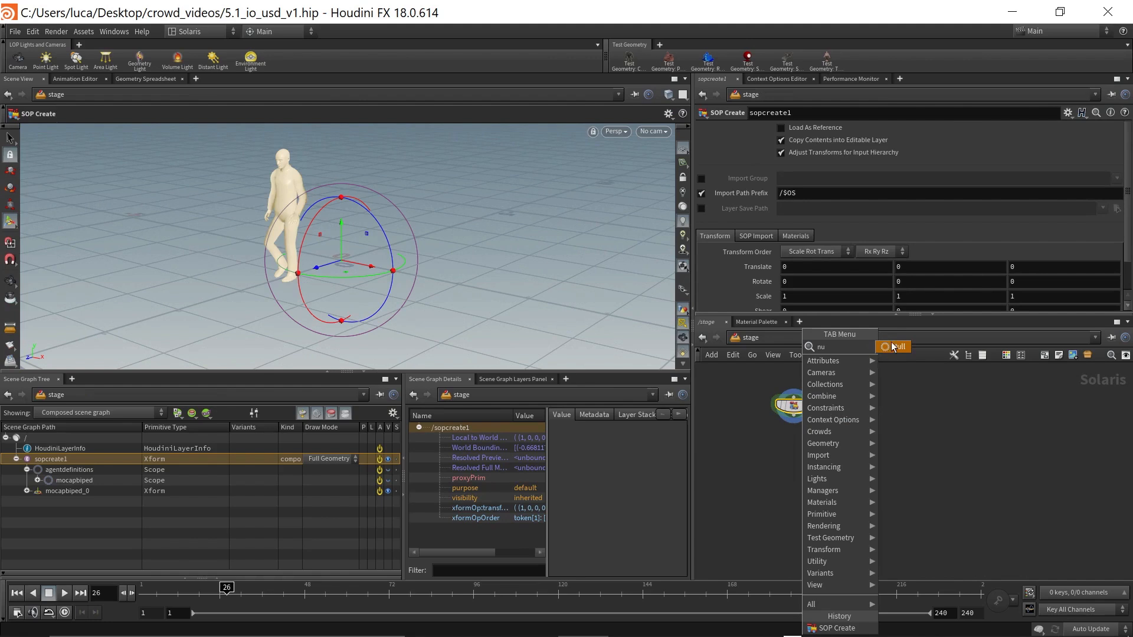
pyautogui.press('Return')
pyautogui.click(795, 465)
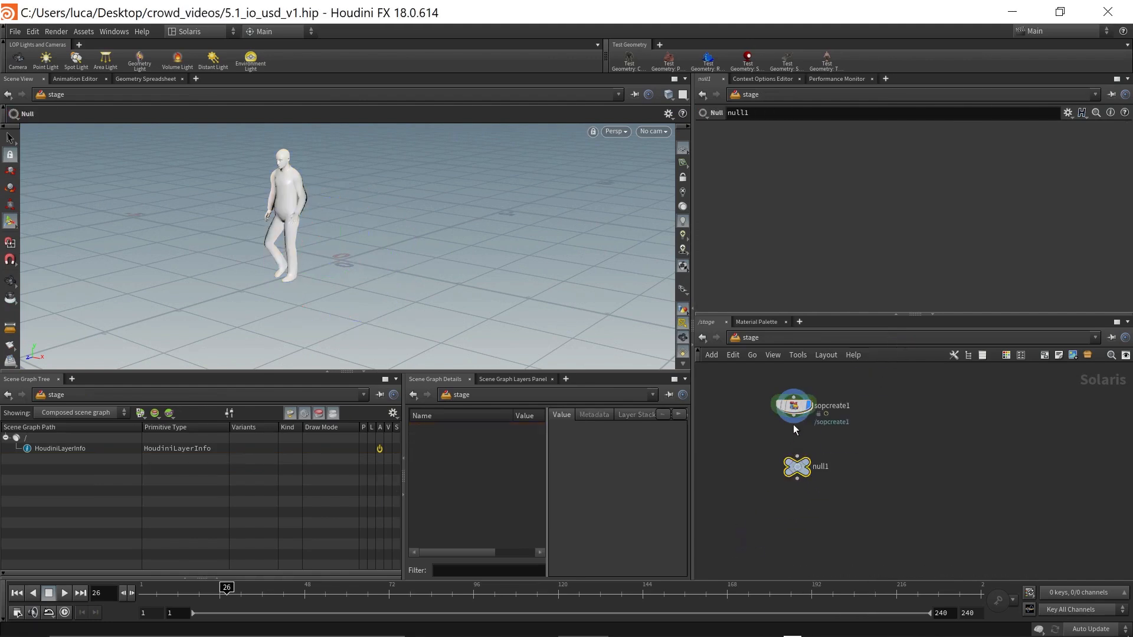
pyautogui.moveTo(796, 468); pyautogui.dragTo(794, 461)
pyautogui.doubleClick(817, 460)
pyautogui.write('WALK')
pyautogui.press('Return')
# Step: Duplicate sopcreate1 together with its WALK null and place the copies beside the originals
pyautogui.moveTo(847, 454); pyautogui.dragTo(807, 451, button='middle')
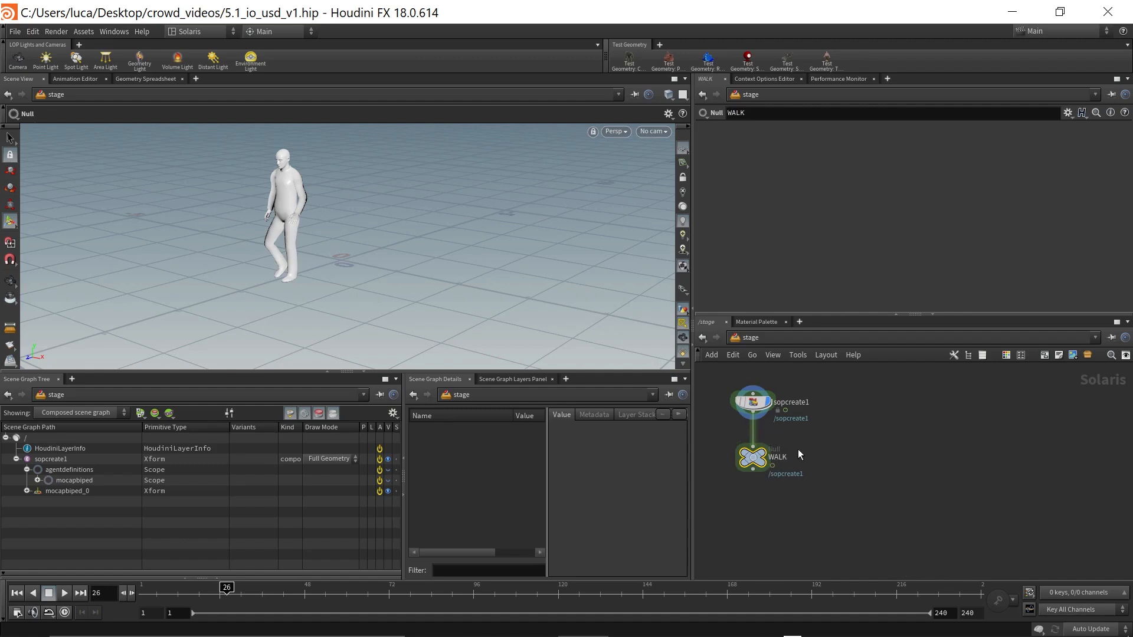
pyautogui.moveTo(721, 383); pyautogui.dragTo(795, 508)
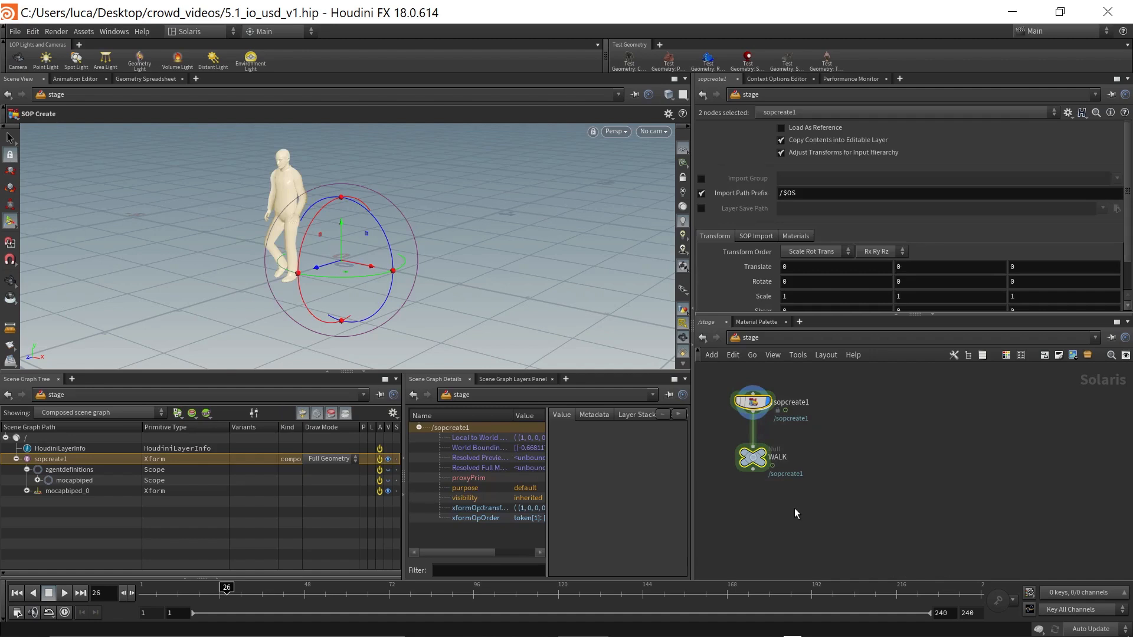
pyautogui.moveTo(753, 410); pyautogui.dragTo(929, 415)
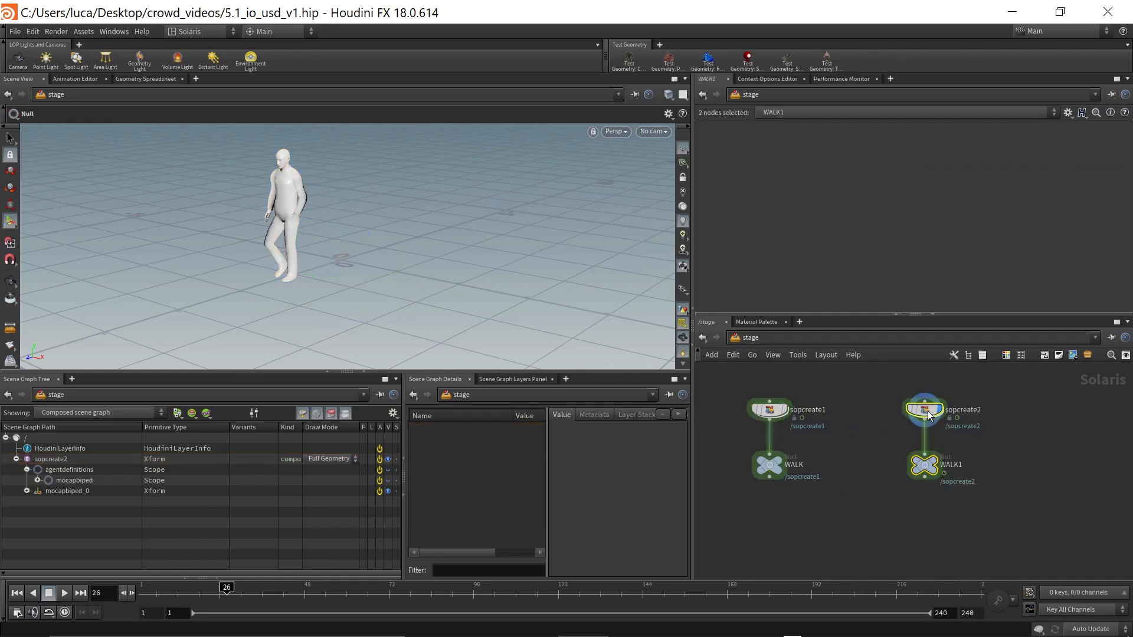
# Step: Rename the duplicated null as RUN
pyautogui.click(943, 466)
pyautogui.scroll(2, 943, 466)
pyautogui.doubleClick(947, 467)
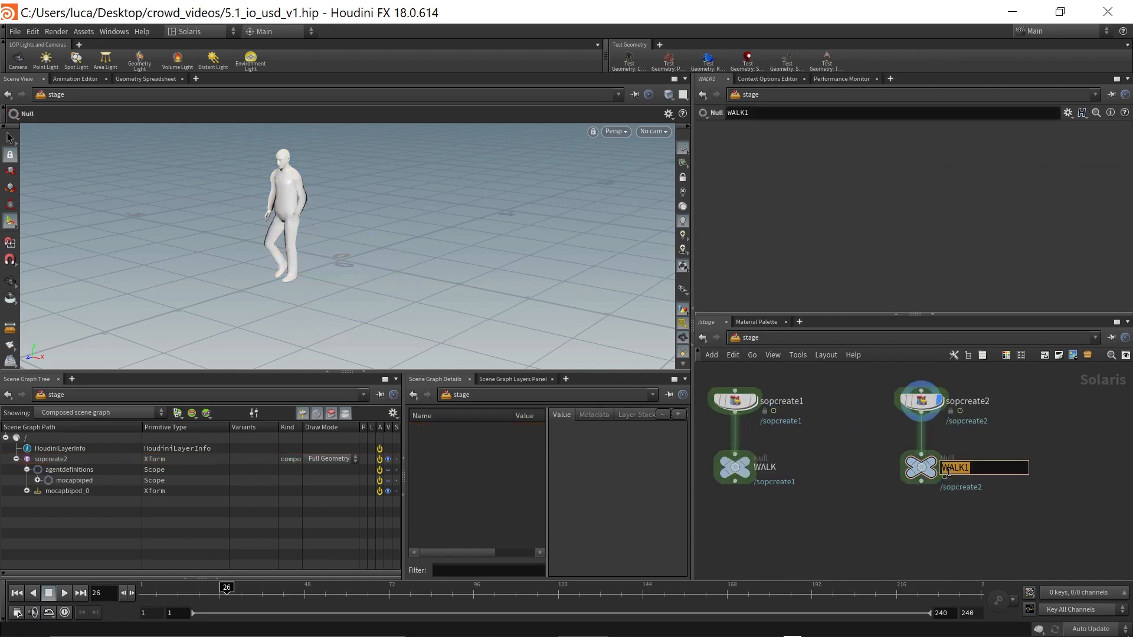
pyautogui.write('RUN')
pyautogui.press('Return')
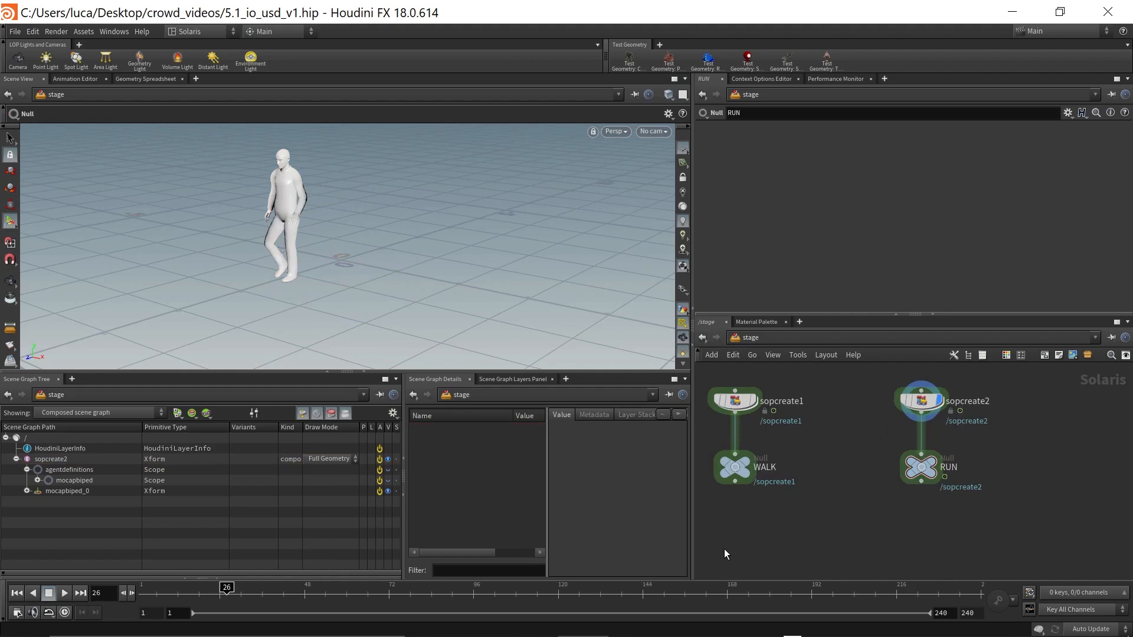
# Step: Inside sopcreate2, change the Object Merge's first object to /obj/agent_run/agent1 and dismiss the console window
pyautogui.doubleClick(924, 400)
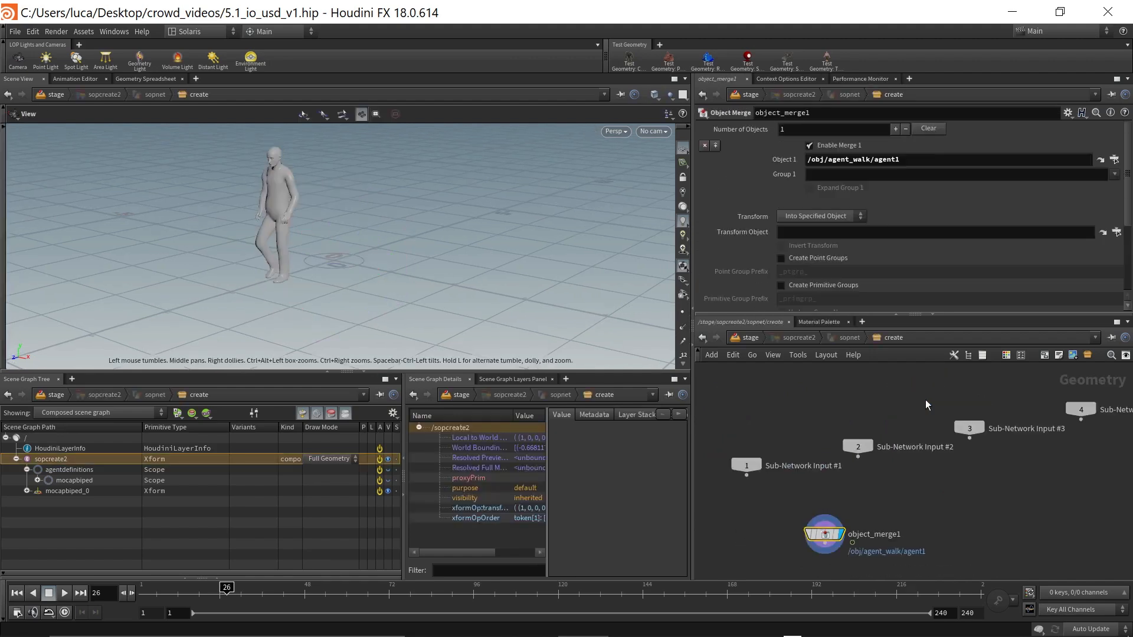
pyautogui.click(1115, 159)
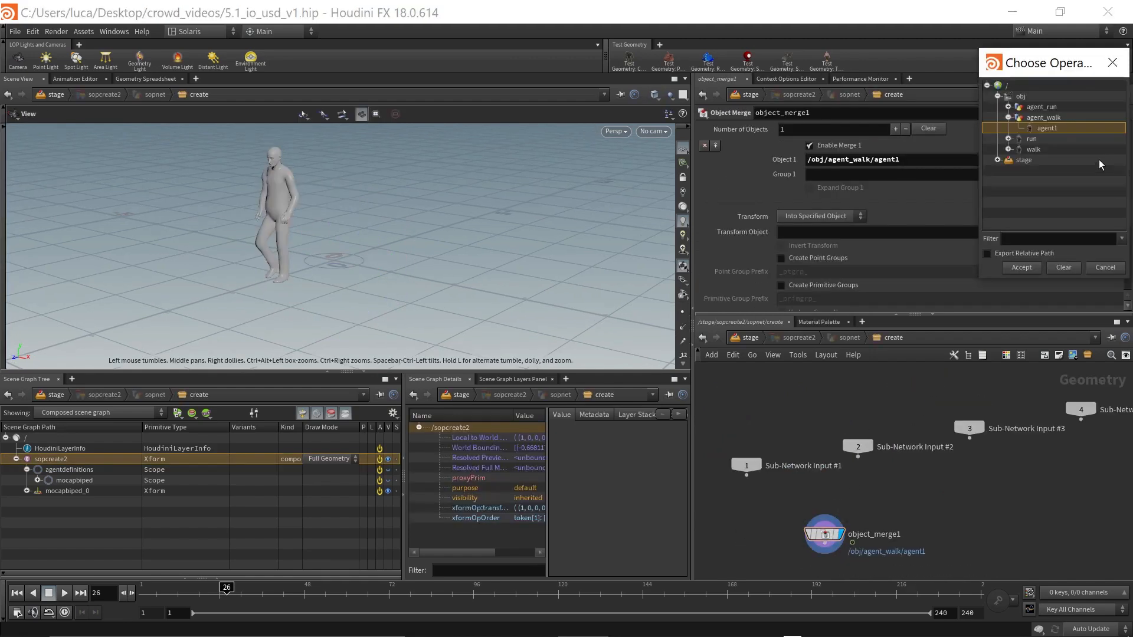
pyautogui.click(1023, 111)
pyautogui.click(1008, 107)
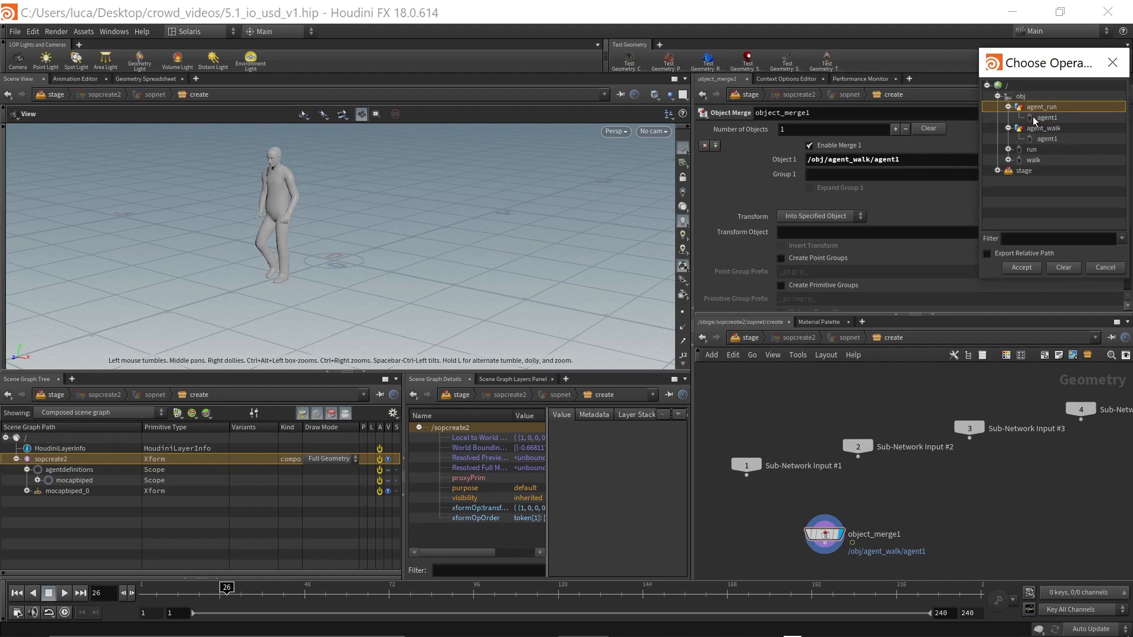
pyautogui.click(1033, 117)
pyautogui.click(1022, 268)
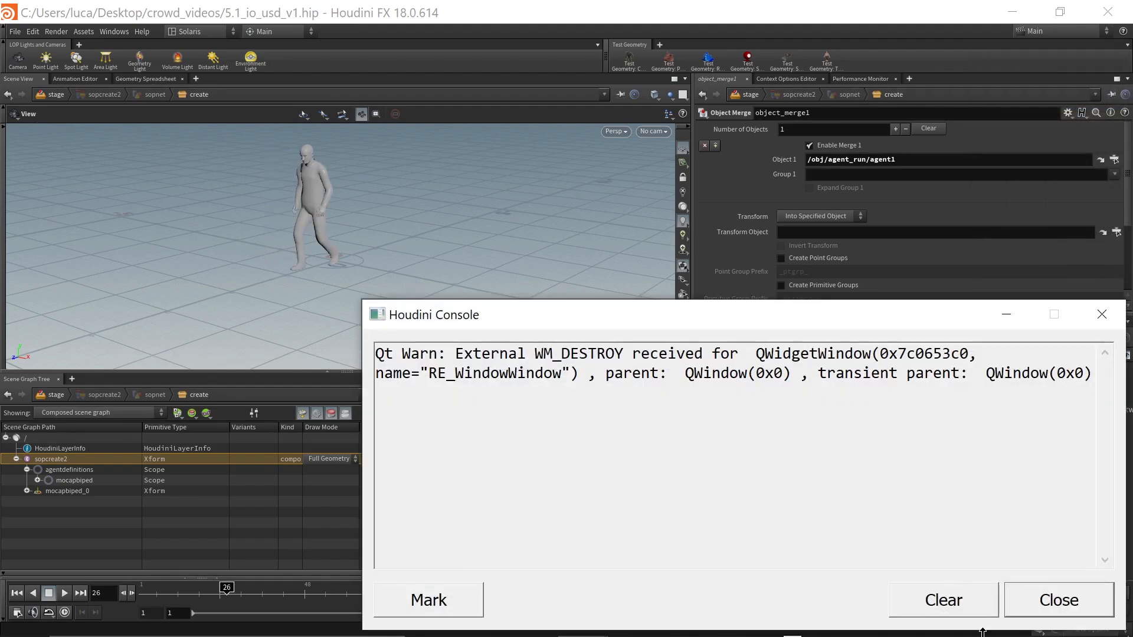
pyautogui.click(1050, 597)
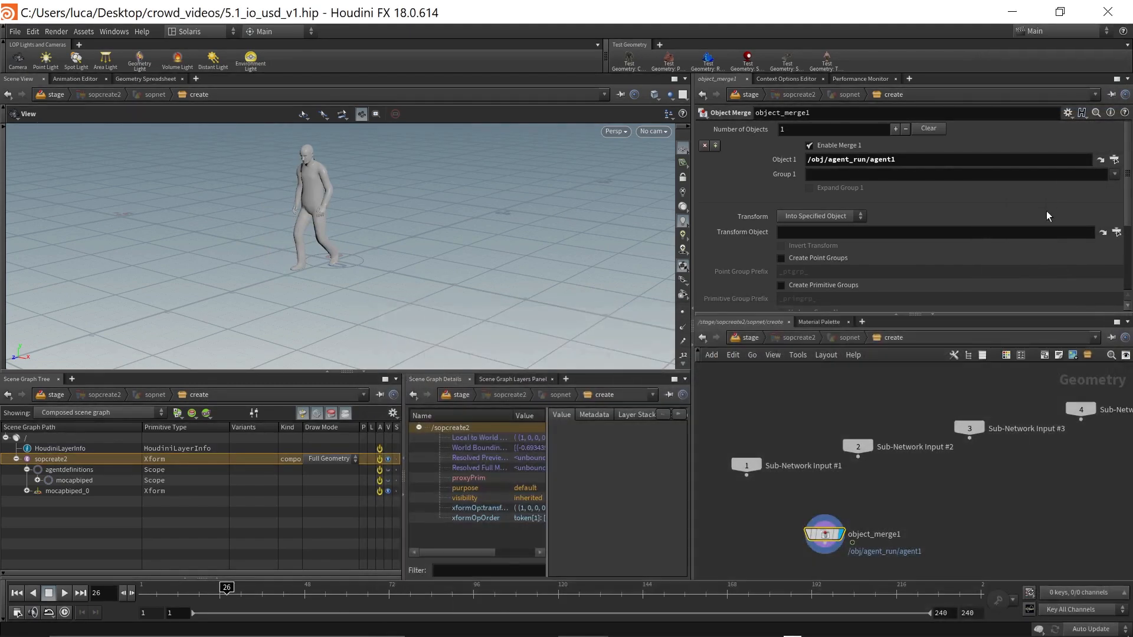
# Step: Examine the parameters of the referenced agent in agent_run and return to the stage network
pyautogui.click(1100, 160)
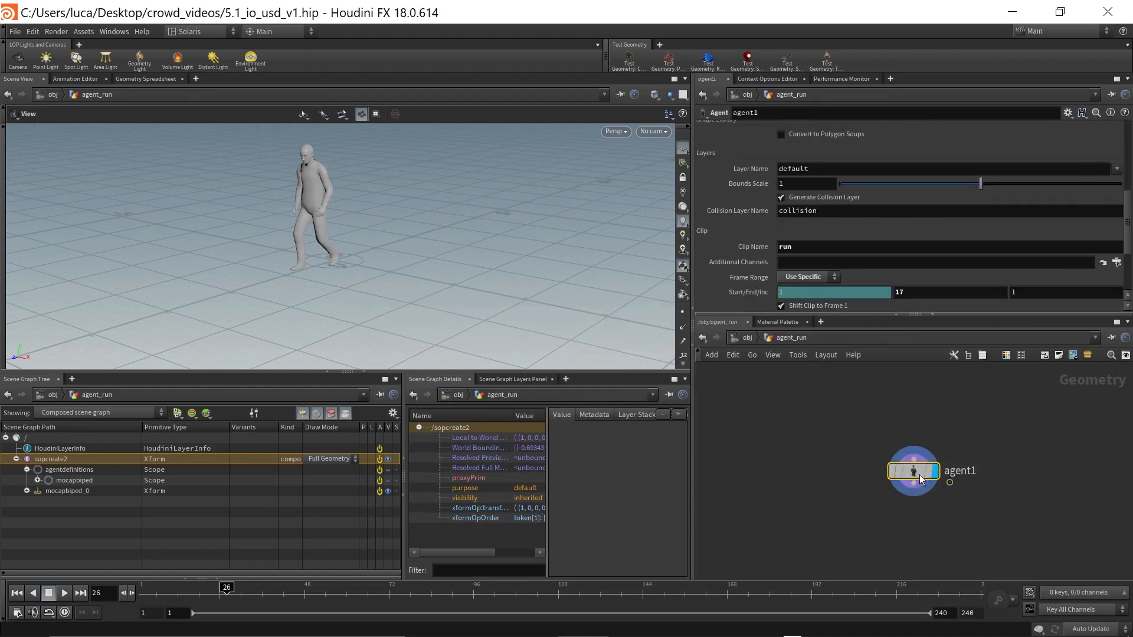
pyautogui.scroll(5, 821, 208)
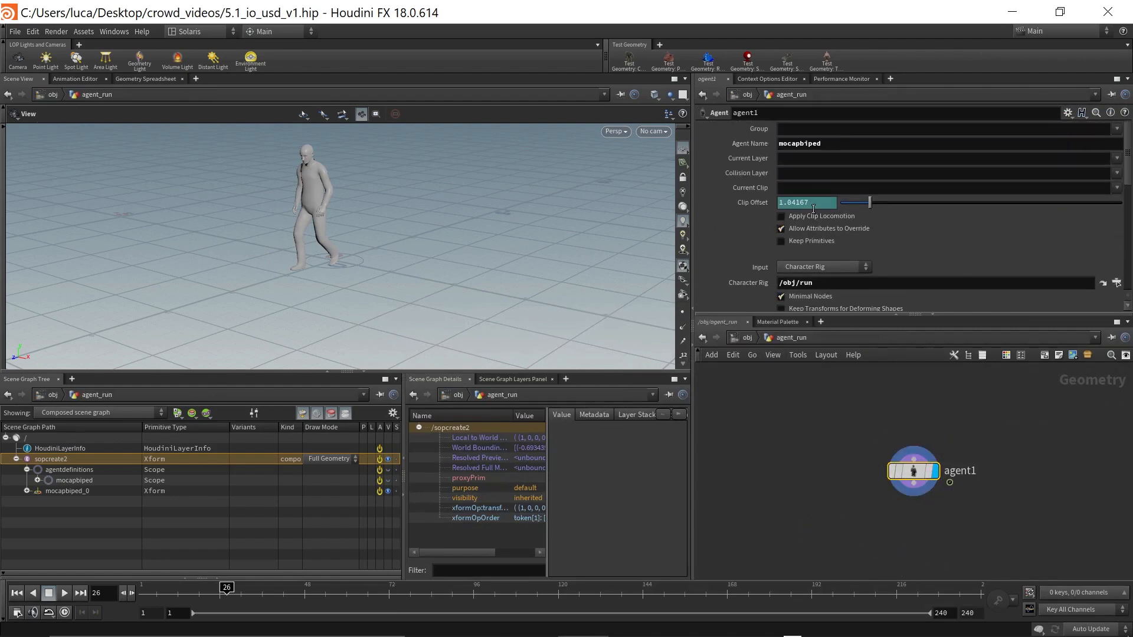
pyautogui.click(702, 338)
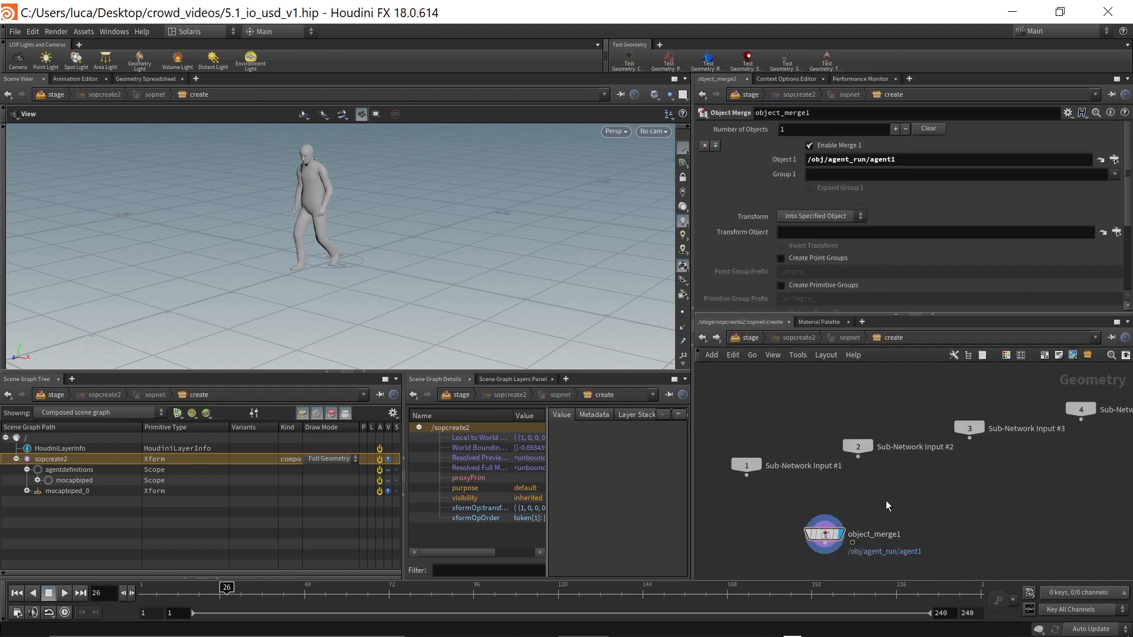
pyautogui.click(837, 338)
pyautogui.click(789, 338)
pyautogui.scroll(-5, 885, 509)
pyautogui.click(750, 337)
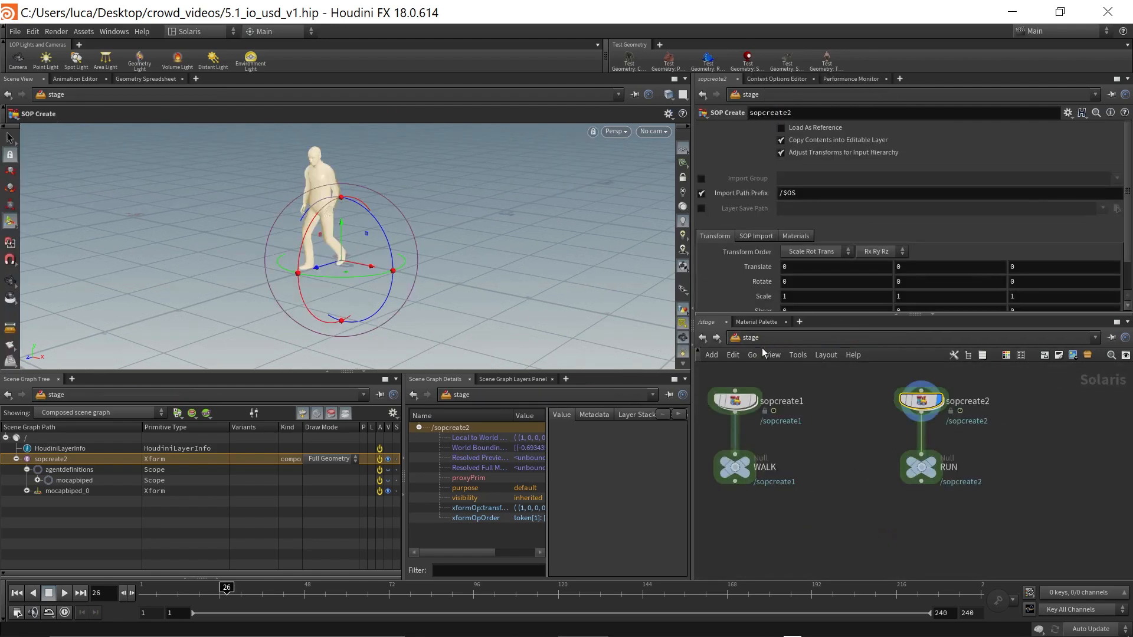
# Step: Select sopcreate1 in the stage network and scrub the timeline to frame 7 to check its animation
pyautogui.moveTo(846, 499); pyautogui.dragTo(915, 496, button='middle')
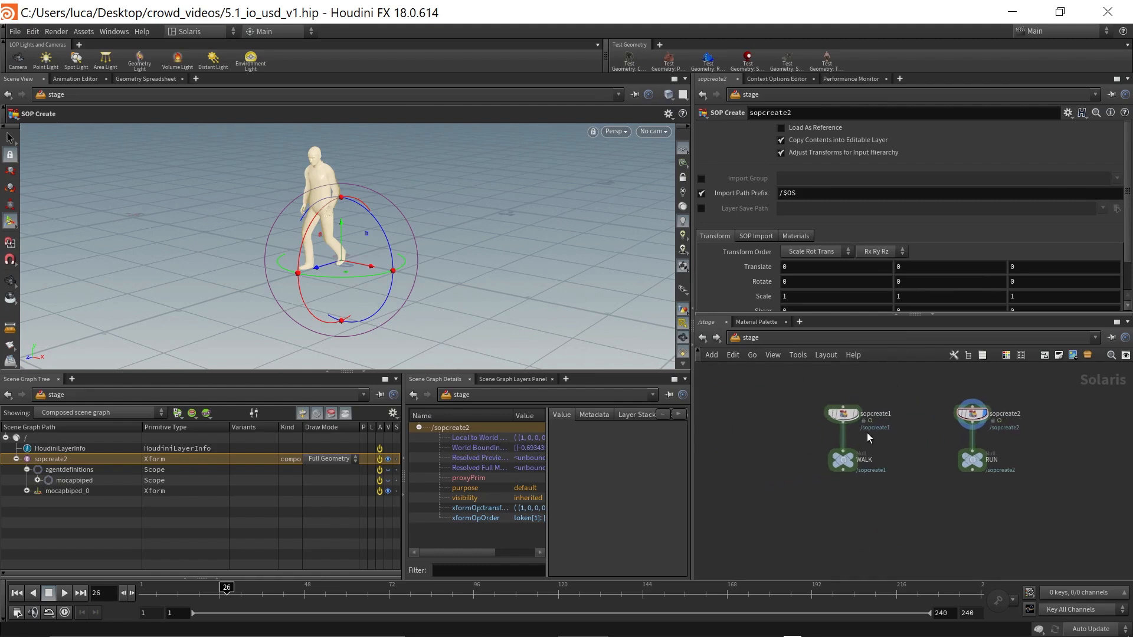
pyautogui.click(857, 416)
pyautogui.click(850, 415)
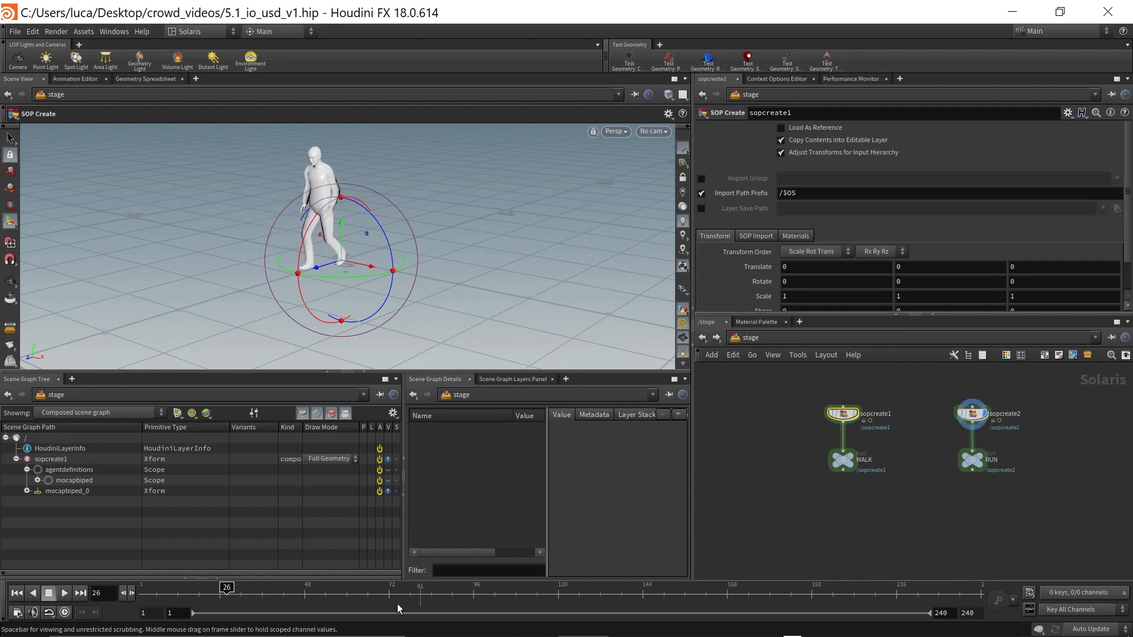
pyautogui.moveTo(198, 599); pyautogui.dragTo(160, 599)
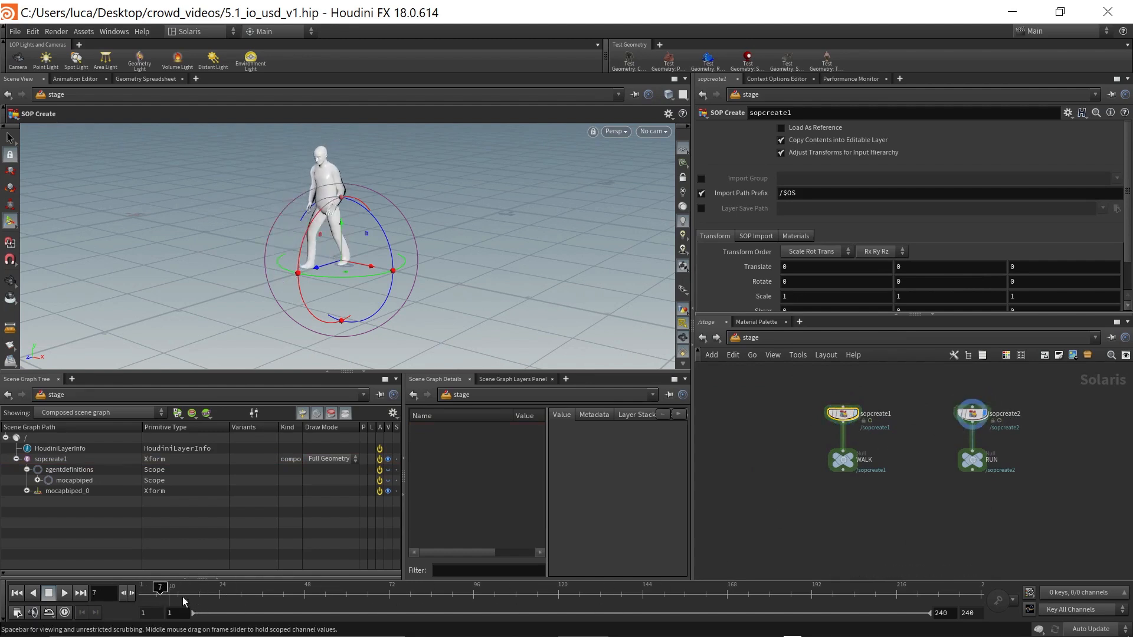
# Step: Add a TOP Network node to the stage network, beside the RUN branch
pyautogui.scroll(-4, 876, 499)
pyautogui.moveTo(849, 507); pyautogui.dragTo(855, 497, button='middle')
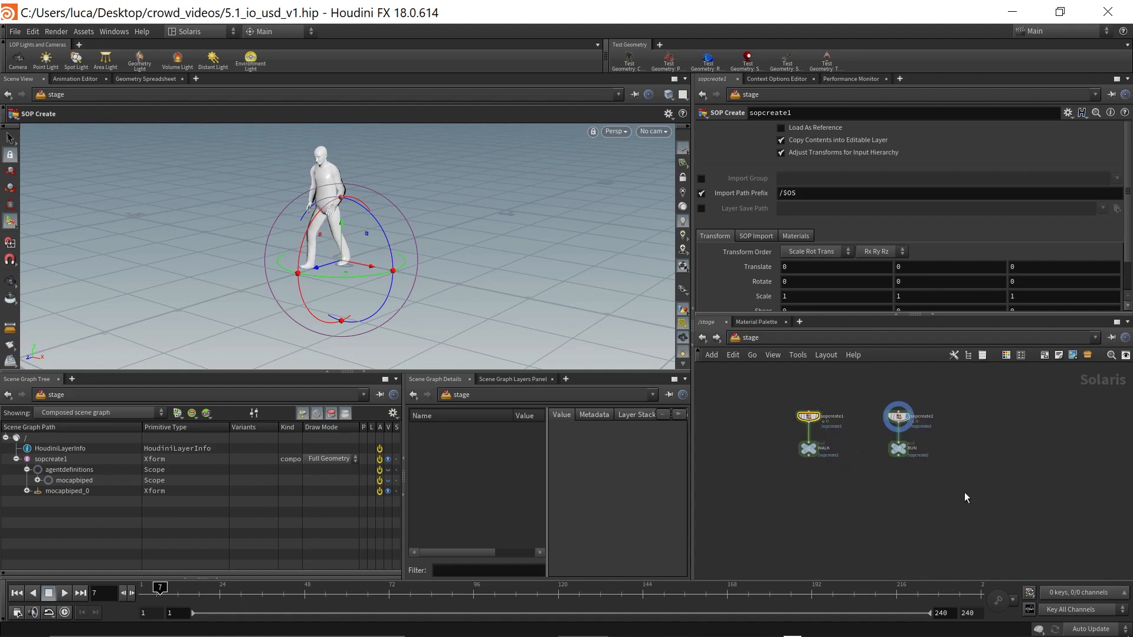
pyautogui.scroll(2, 966, 471)
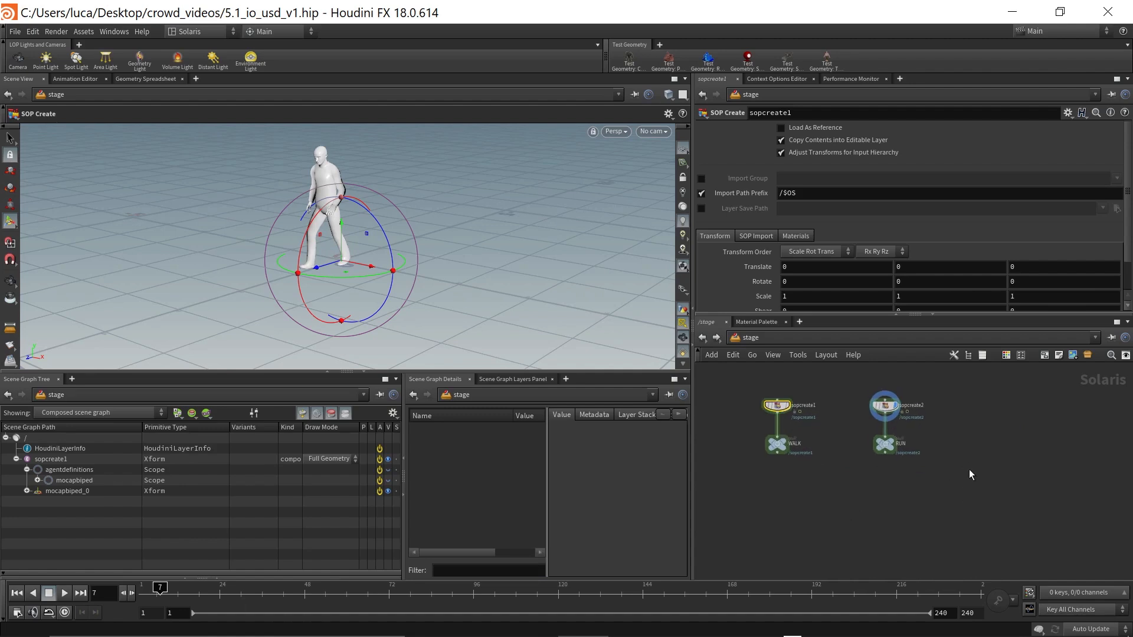
pyautogui.press('Tab')
pyautogui.write('top')
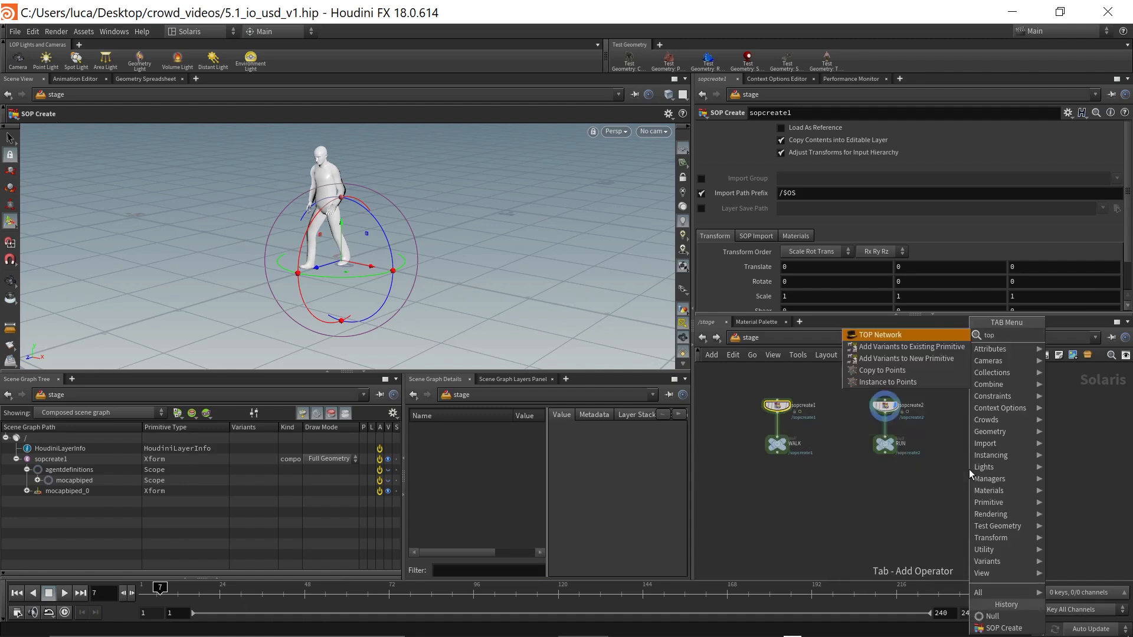
pyautogui.press('Return')
pyautogui.click(983, 485)
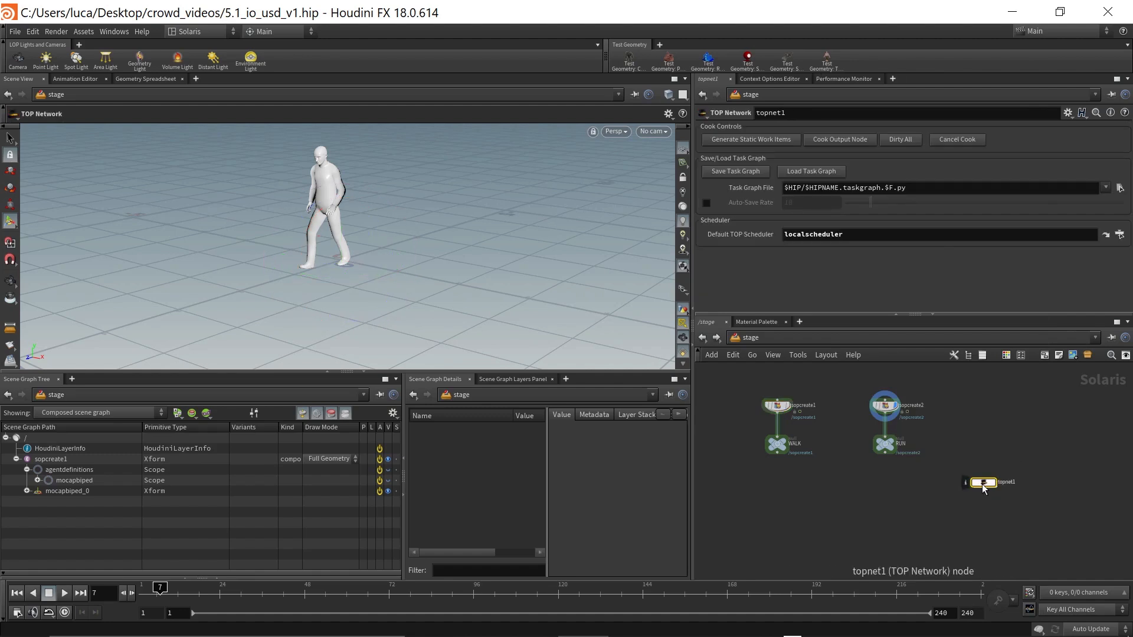
# Step: Inside topnet1, add a ROP USD Output node
pyautogui.doubleClick(983, 485)
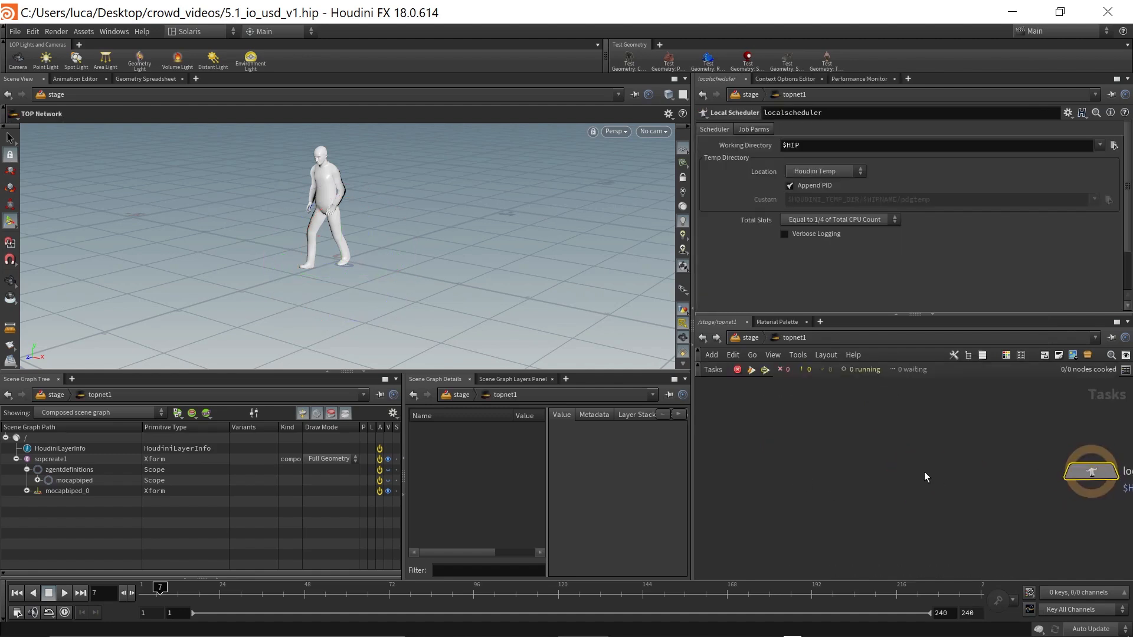
pyautogui.press('Tab')
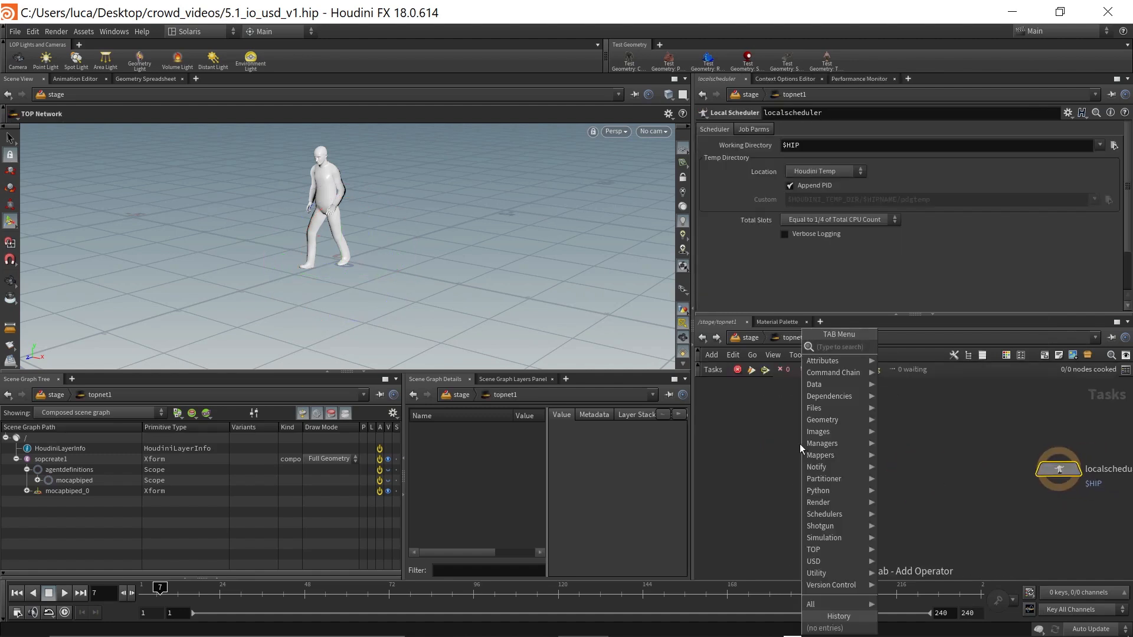
pyautogui.write('usd')
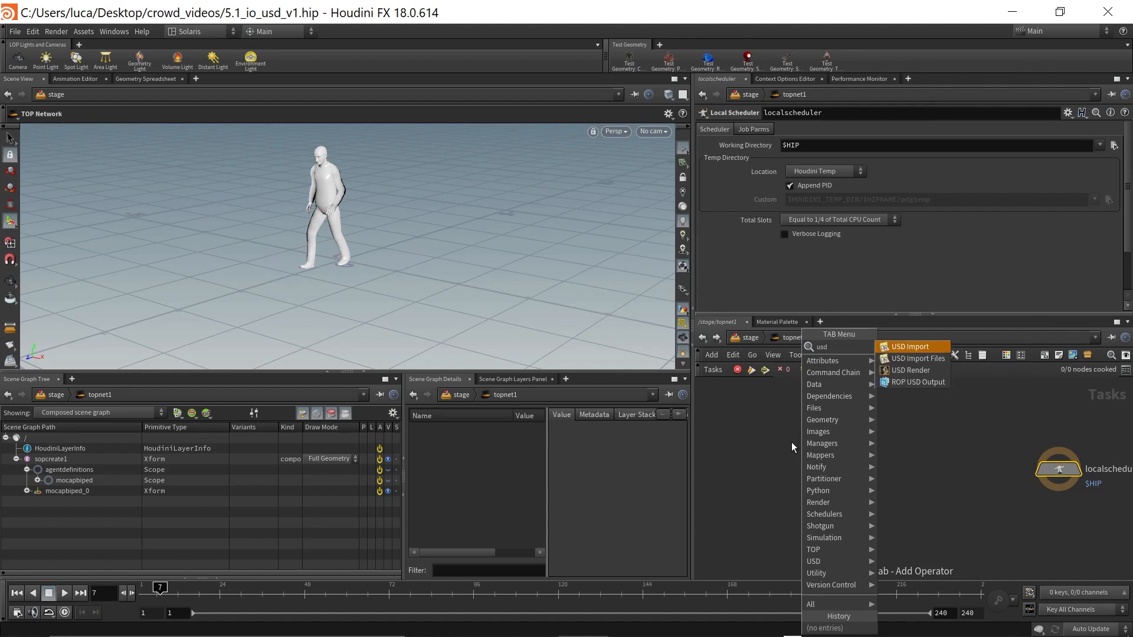
pyautogui.click(909, 382)
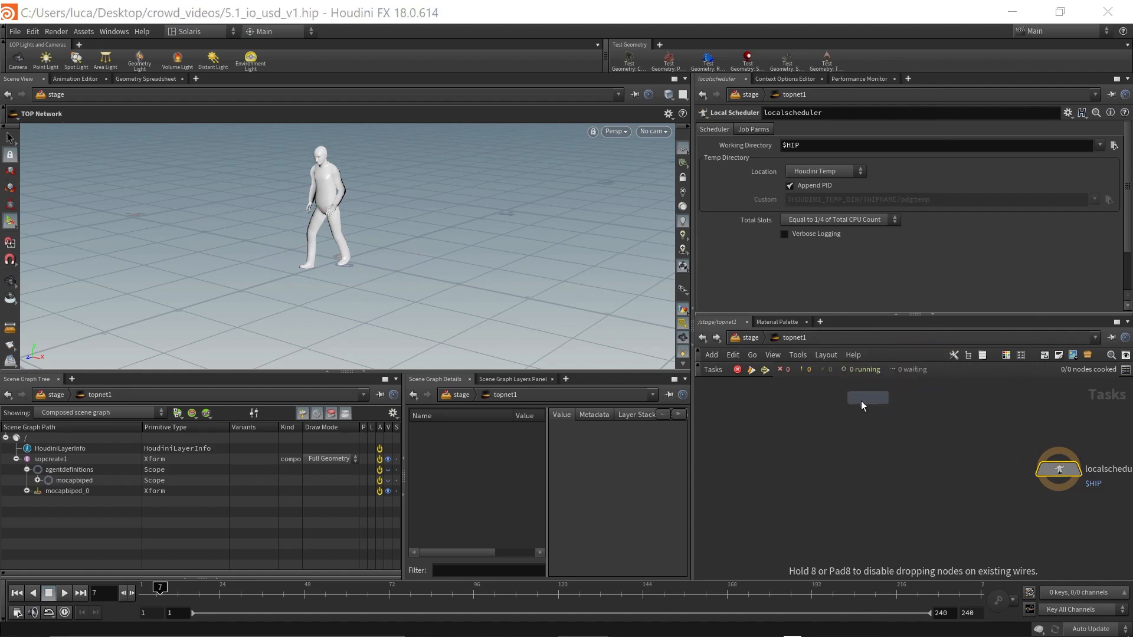
pyautogui.click(764, 444)
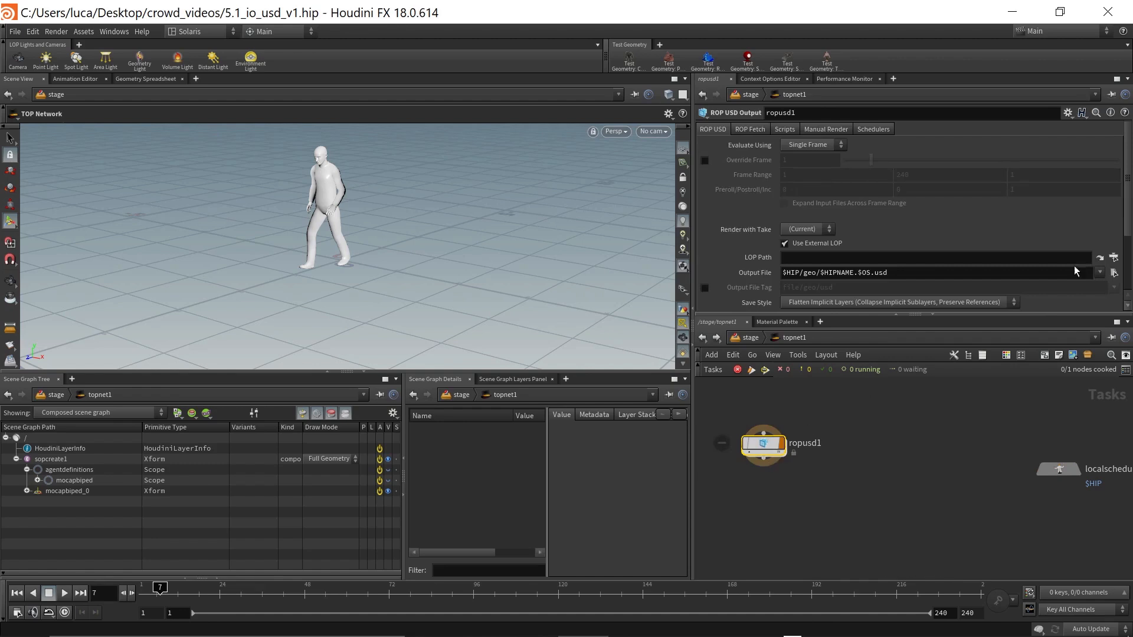
# Step: Set the ROP USD Output's LOP path to the WALK null, /stage/WALK
pyautogui.click(1114, 258)
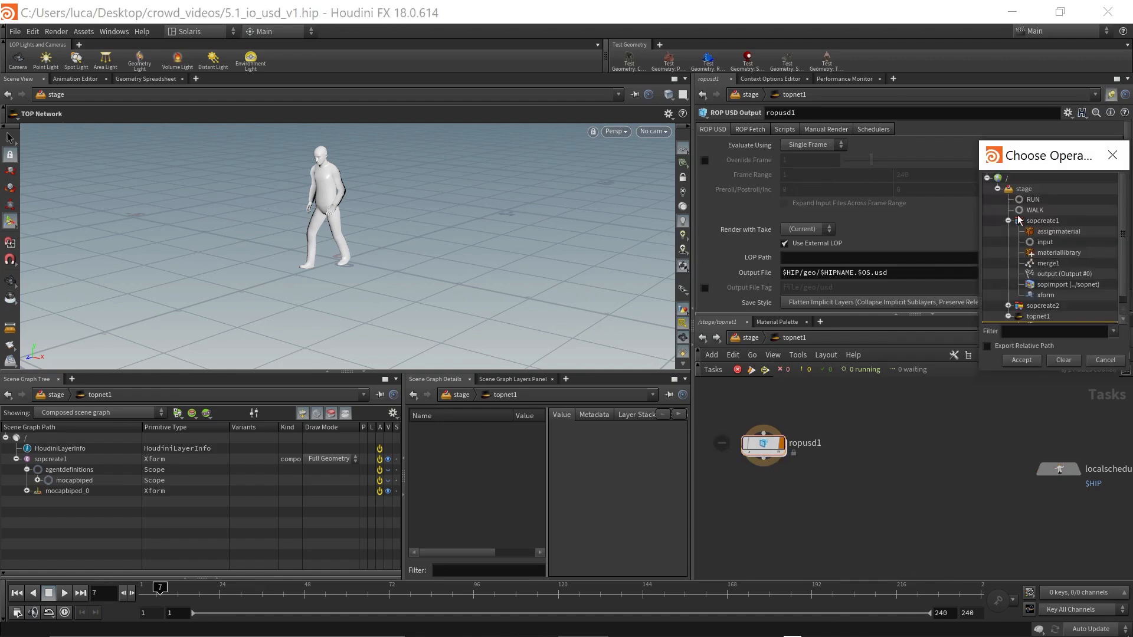
pyautogui.click(1034, 210)
pyautogui.click(1022, 360)
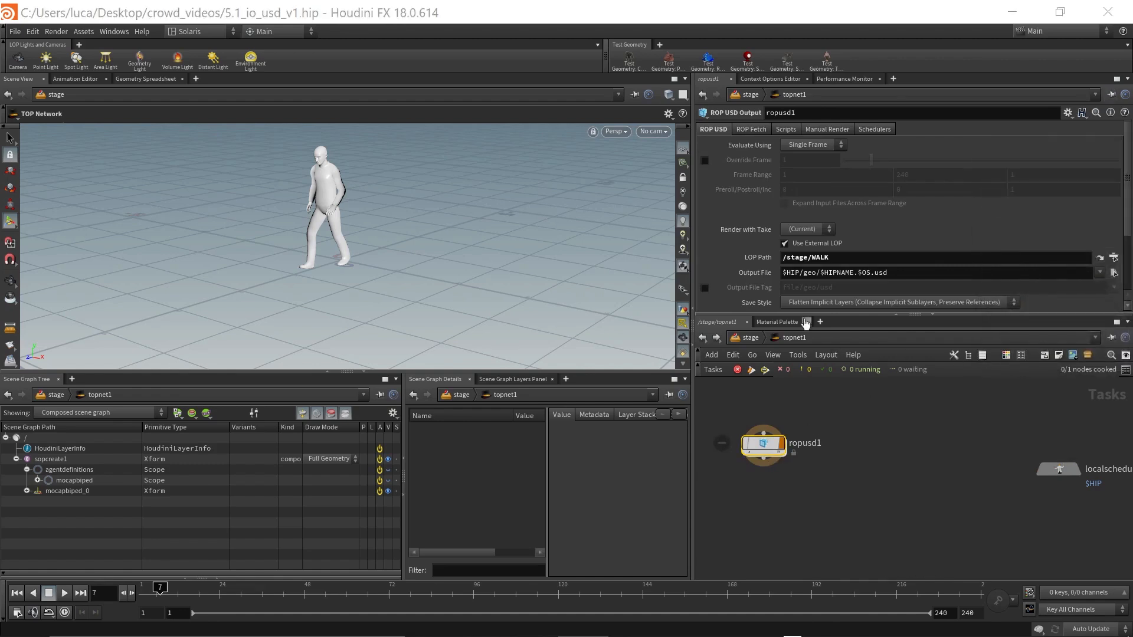
# Step: Evaluate the USD output over a frame range, removing the end frame's channel and setting the end frame to 26
pyautogui.click(798, 146)
pyautogui.click(807, 169)
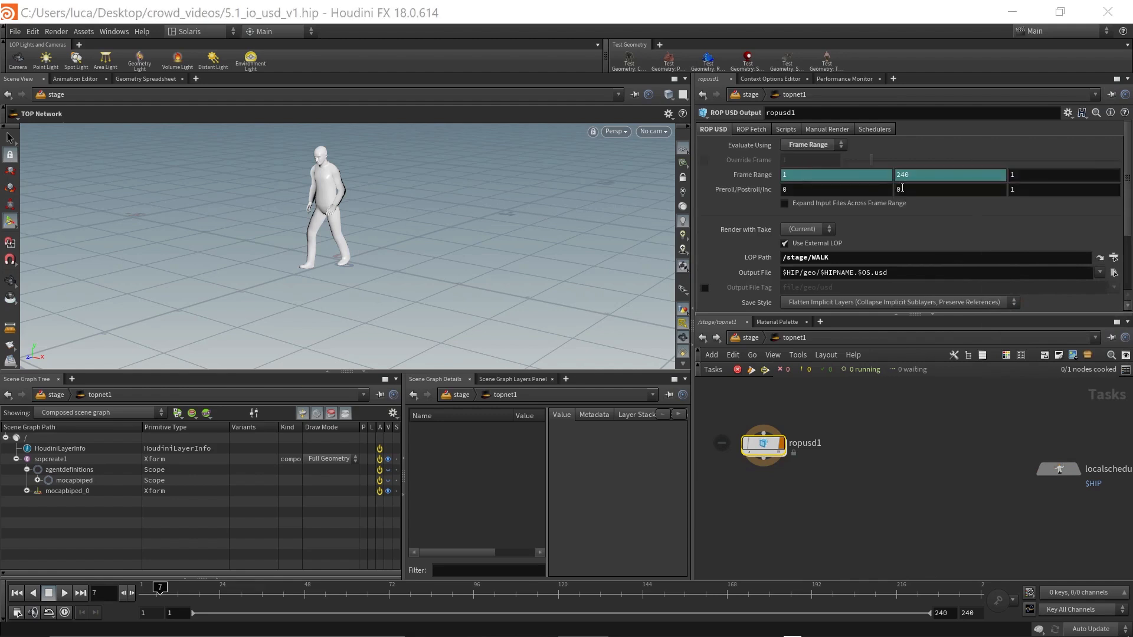
pyautogui.rightClick(927, 181)
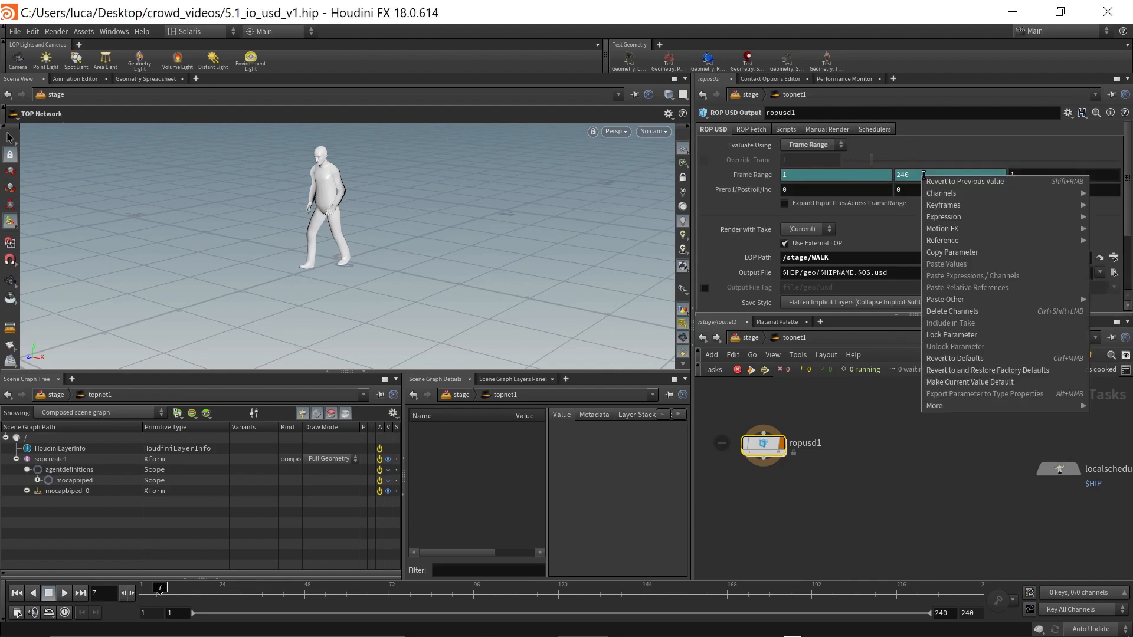
pyautogui.click(964, 314)
pyautogui.click(918, 176)
pyautogui.write('2')
pyautogui.press('Return')
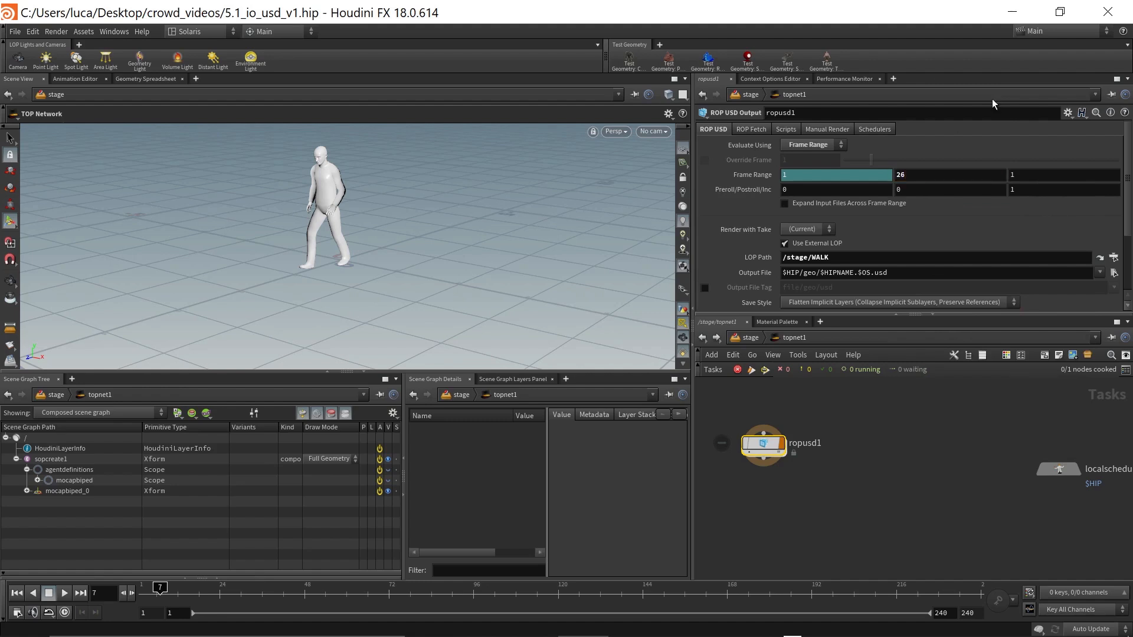
pyautogui.scroll(-1, 742, 207)
pyautogui.scroll(-5, 752, 178)
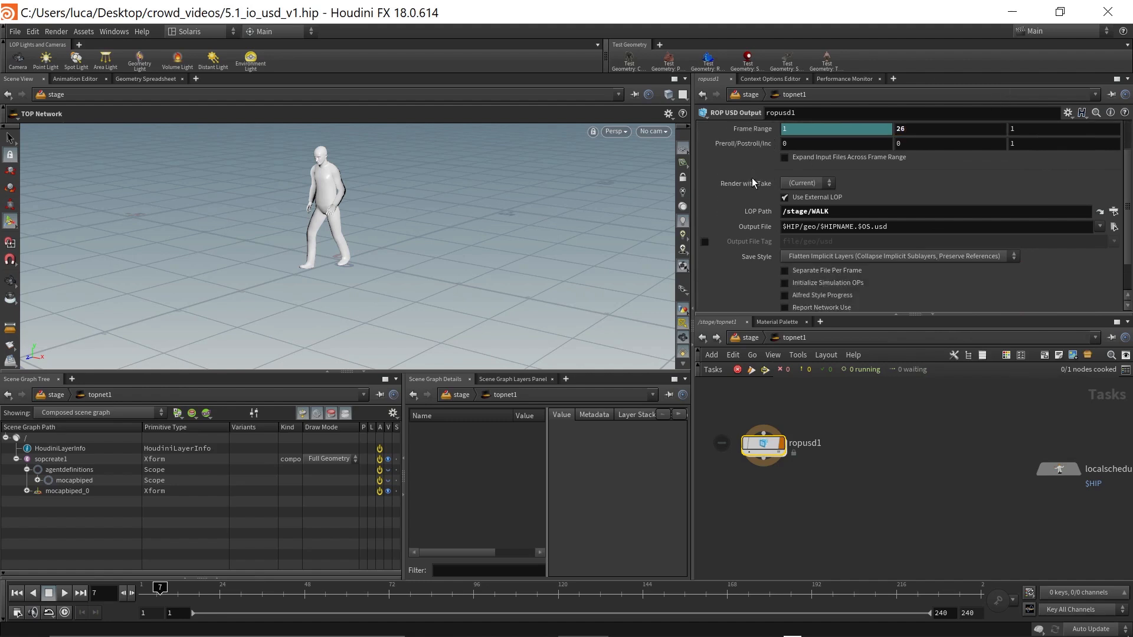
pyautogui.scroll(7, 751, 178)
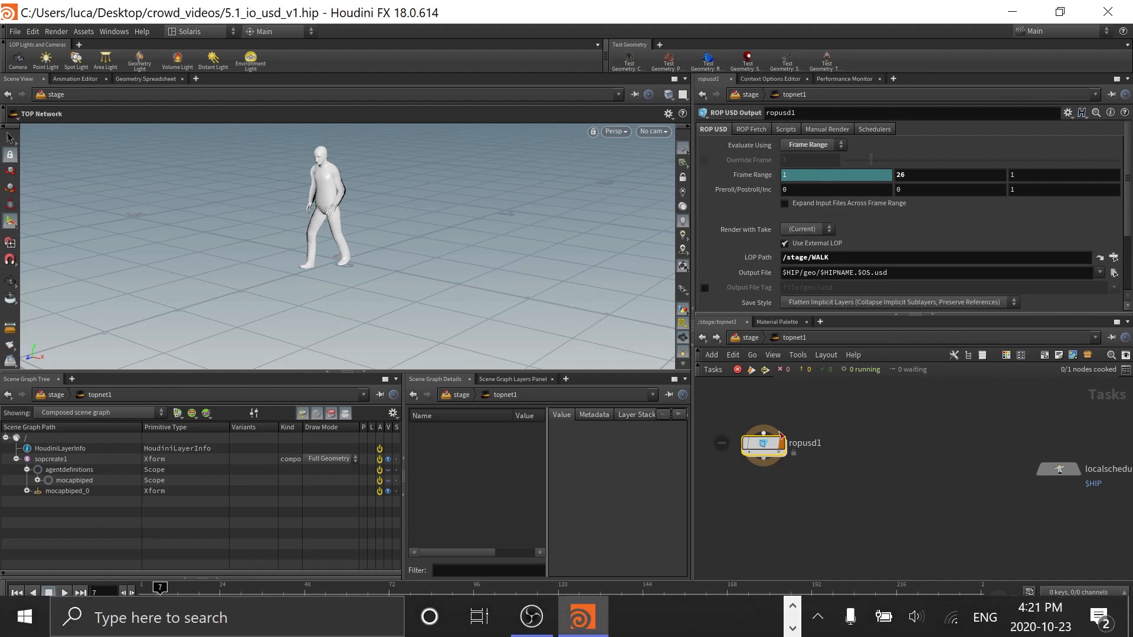
# Step: Rename the ROP USD Output node as walk
pyautogui.doubleClick(807, 444)
pyautogui.write('walk')
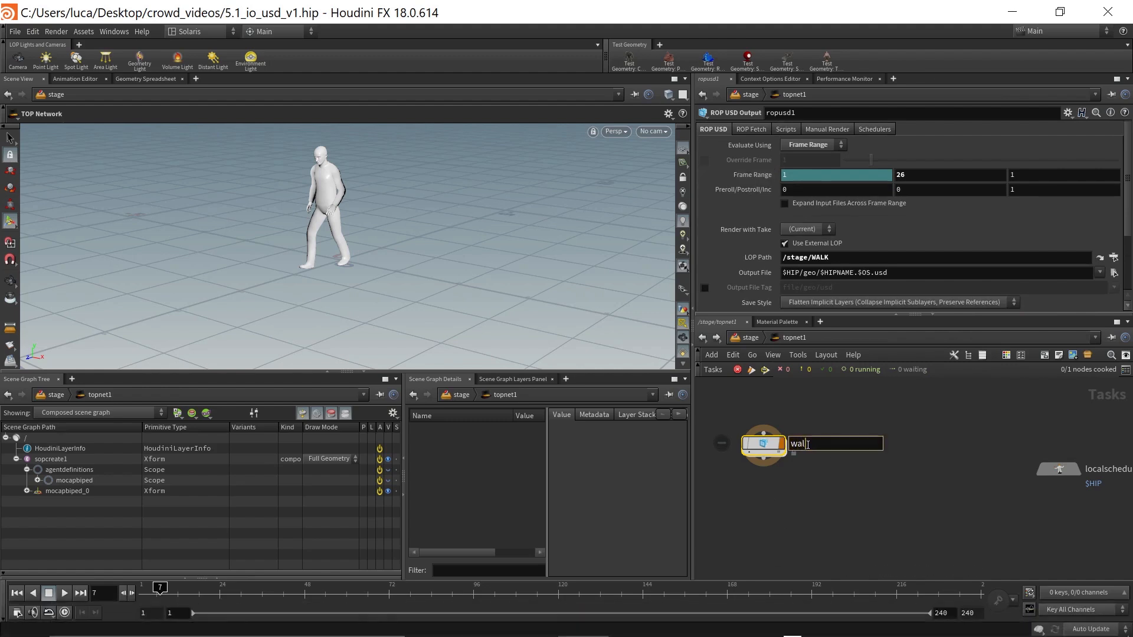
pyautogui.press('Return')
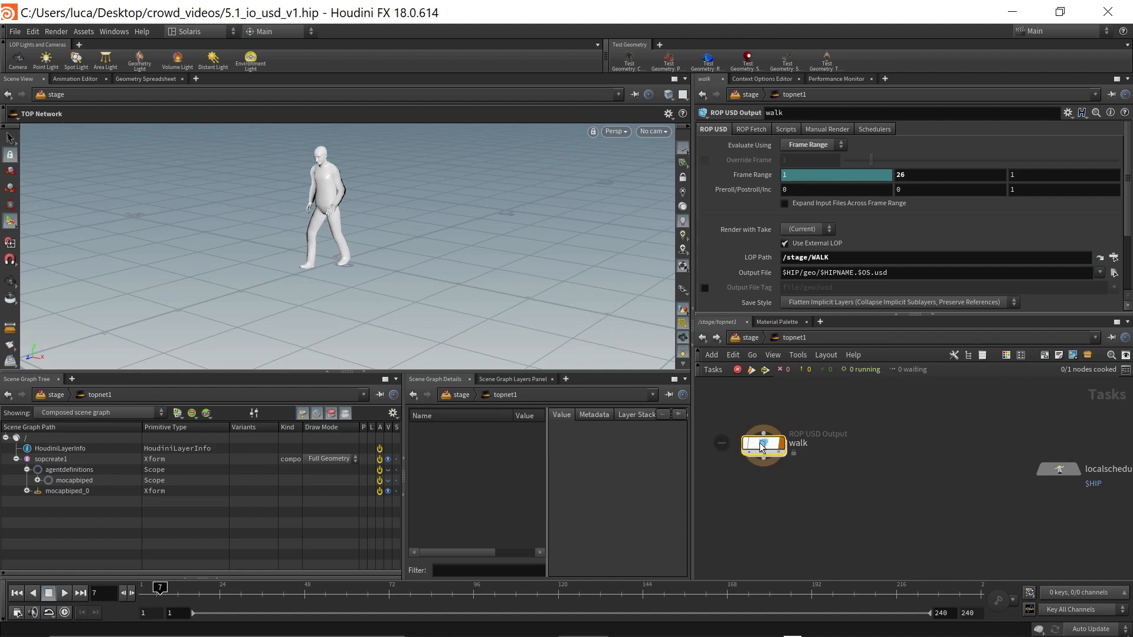
# Step: Duplicate the walk output node, place the copy beside it and rename it run
pyautogui.hotkey('ctrl', 'c')
pyautogui.hotkey('ctrl', 'v')
pyautogui.moveTo(770, 445); pyautogui.dragTo(885, 445)
pyautogui.click(910, 447)
pyautogui.doubleClick(909, 446)
pyautogui.write('run')
pyautogui.press('Return')
pyautogui.moveTo(877, 448); pyautogui.dragTo(888, 454)
# Step: Change the run node's LOP path to /stage/RUN
pyautogui.click(845, 259)
pyautogui.press('BackSpace')
pyautogui.press('BackSpace')
pyautogui.press('BackSpace')
pyautogui.press('BackSpace')
pyautogui.write('RUN')
pyautogui.press('Return')
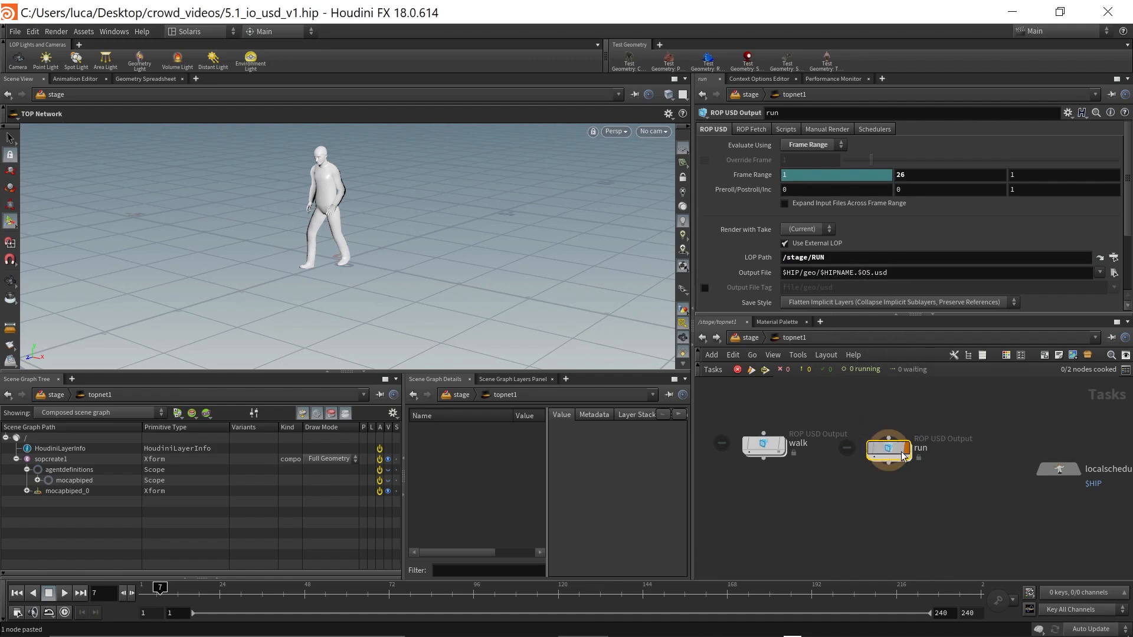
# Step: Add a Merge node below the two USD outputs and connect walk and run into it
pyautogui.moveTo(790, 487); pyautogui.dragTo(818, 478, button='middle')
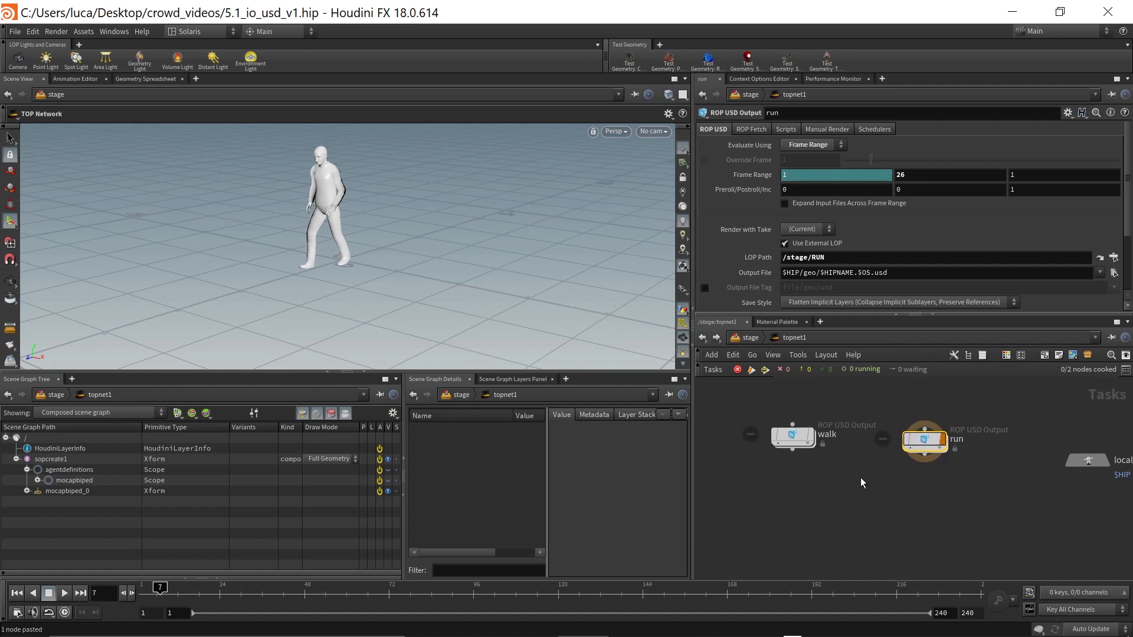
pyautogui.scroll(-2, 853, 477)
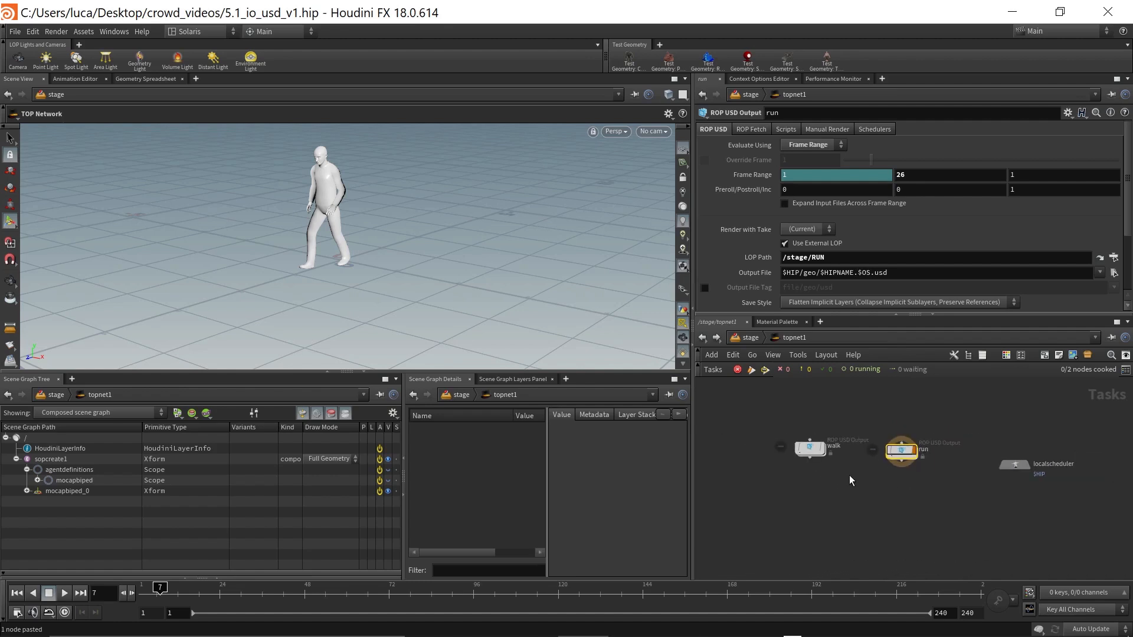
pyautogui.press('Tab')
pyautogui.write('merge')
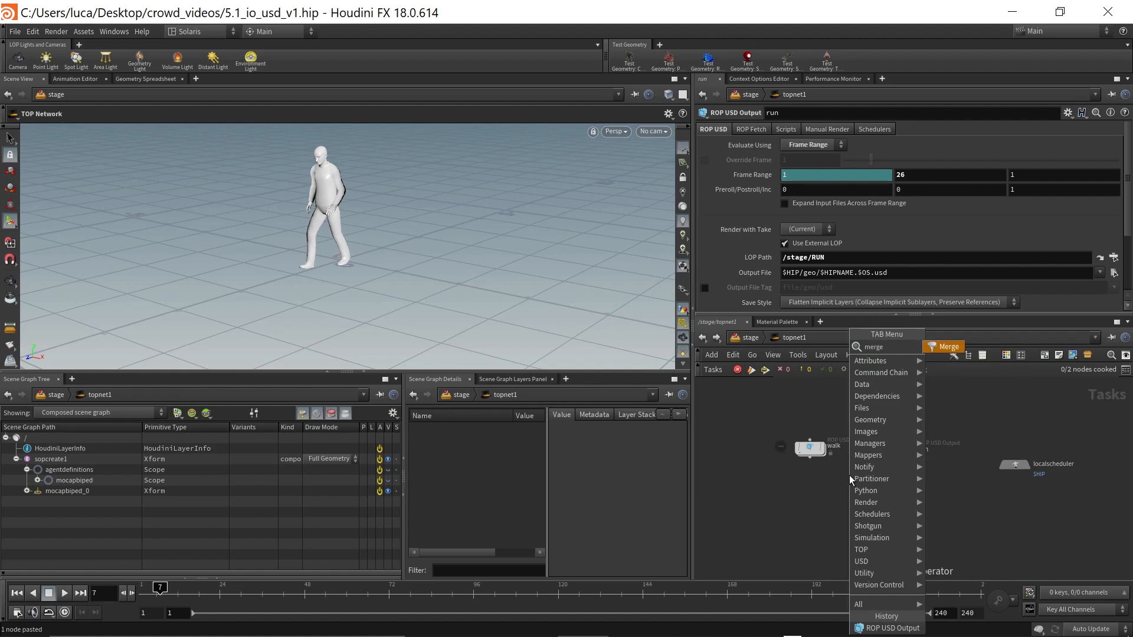
pyautogui.press('Return')
pyautogui.click(855, 509)
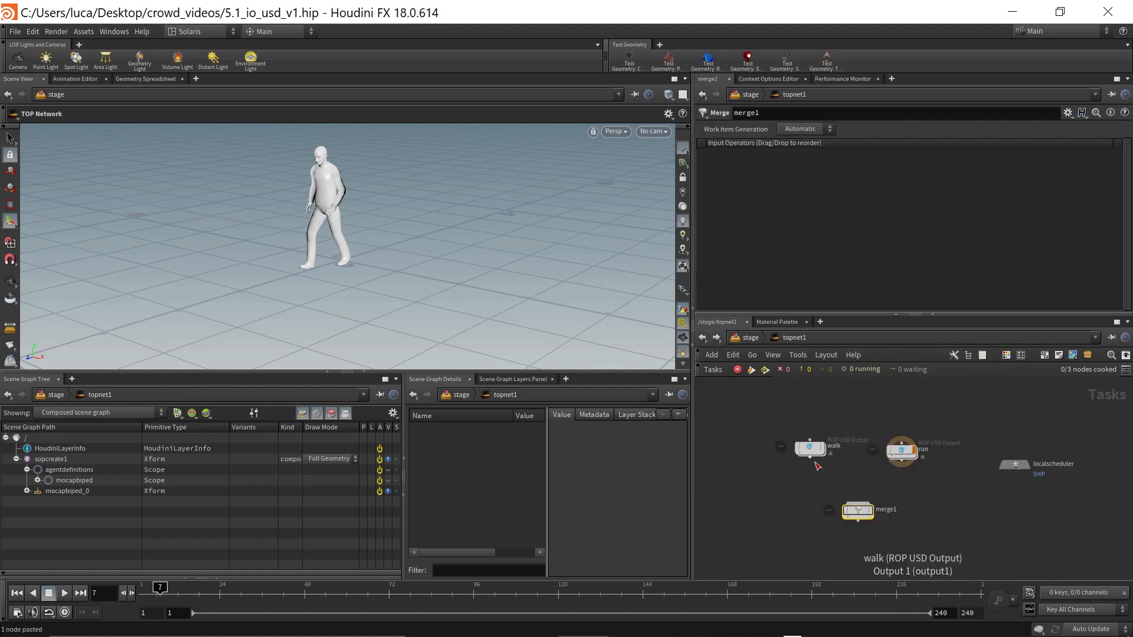
pyautogui.click(811, 457)
pyautogui.click(858, 502)
pyautogui.click(901, 461)
pyautogui.click(873, 494)
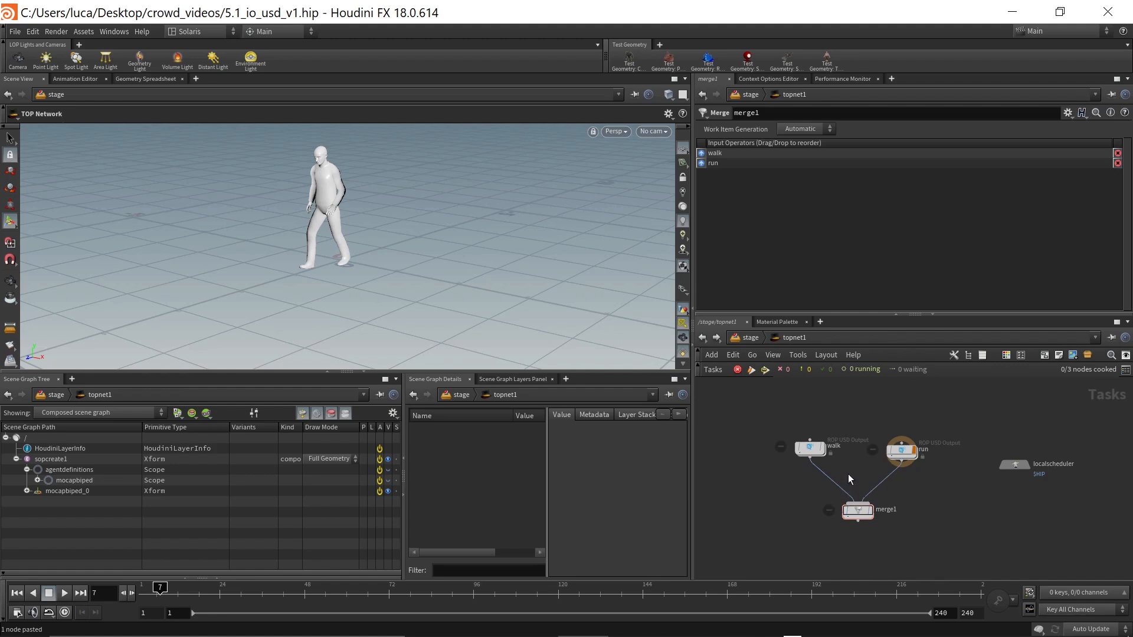
pyautogui.moveTo(1019, 468); pyautogui.dragTo(1025, 466)
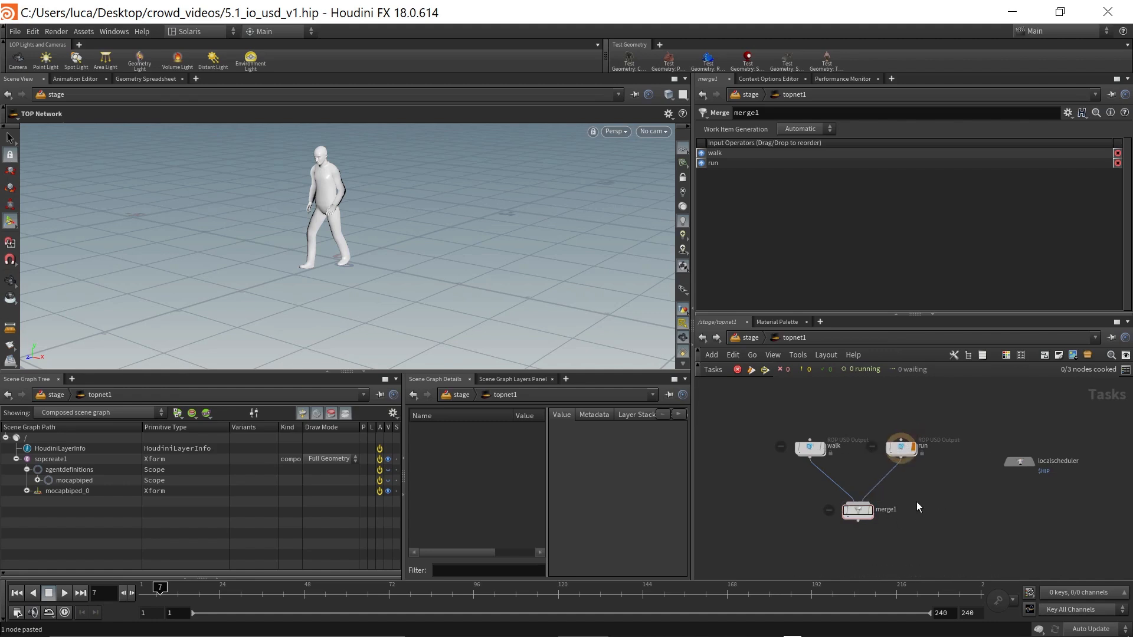
pyautogui.scroll(1, 917, 503)
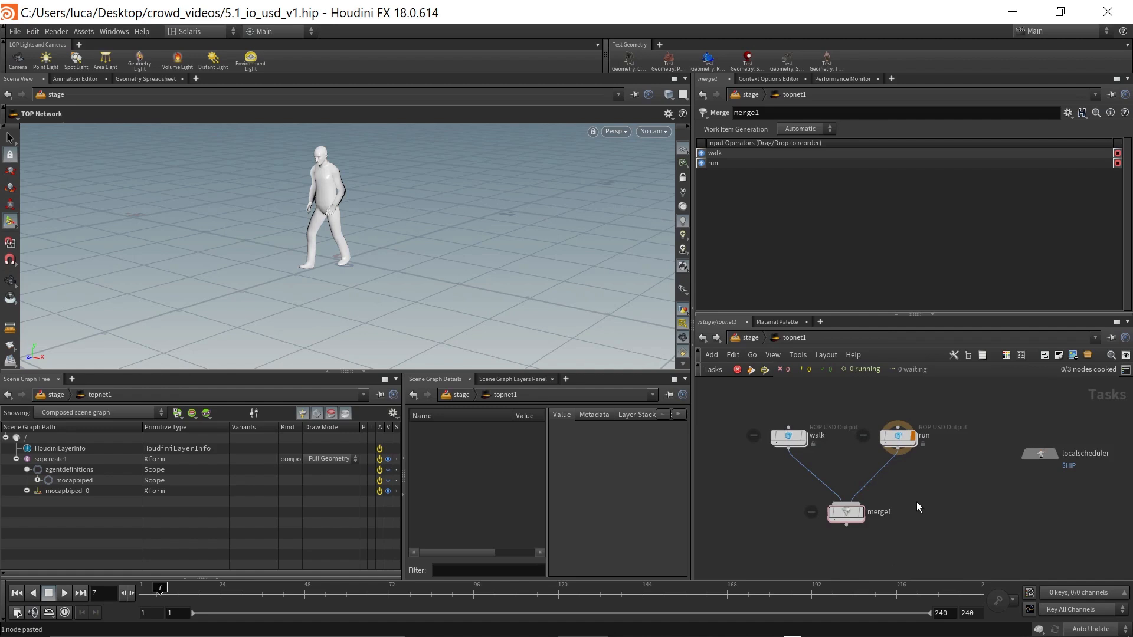
pyautogui.moveTo(1046, 459); pyautogui.dragTo(1050, 458)
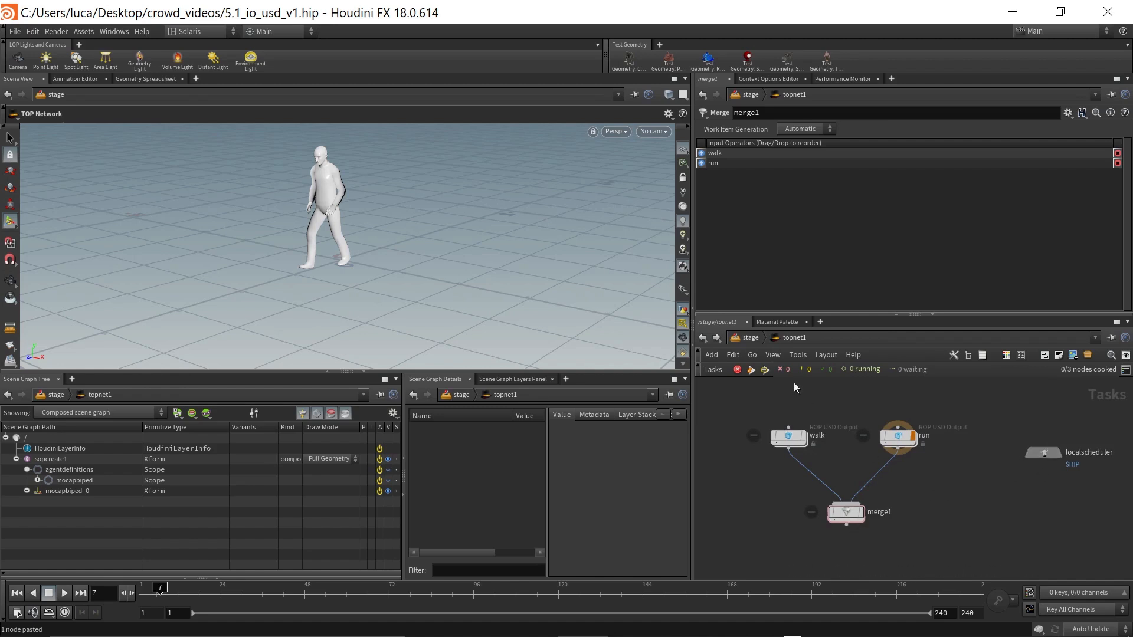
pyautogui.click(786, 440)
pyautogui.click(898, 436)
pyautogui.click(848, 512)
pyautogui.scroll(-2, 933, 497)
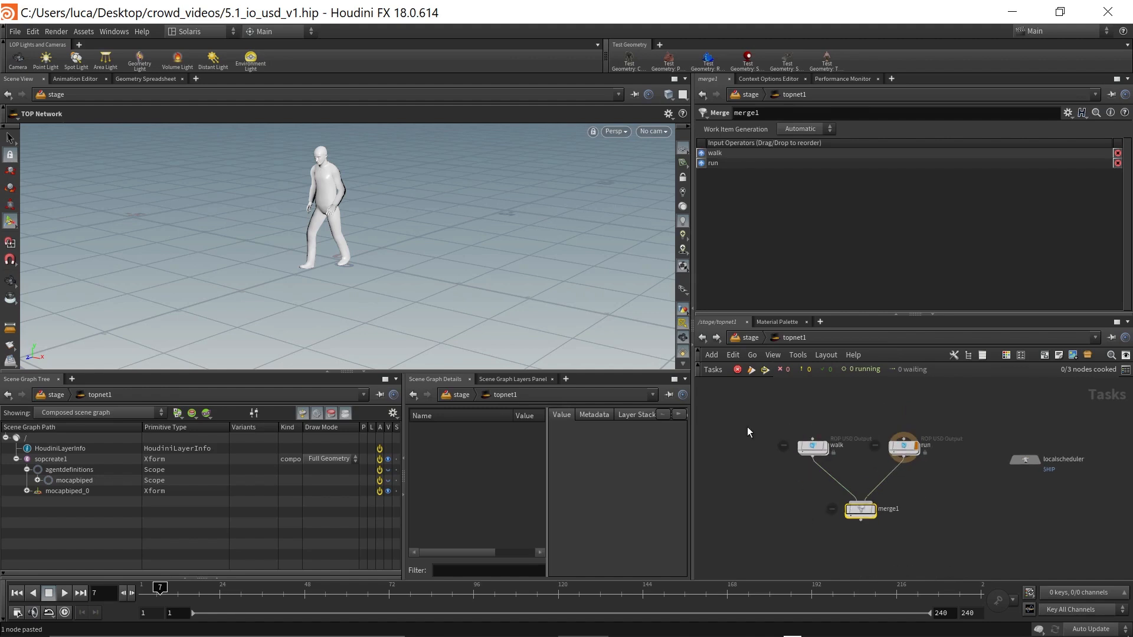
pyautogui.moveTo(761, 419); pyautogui.dragTo(956, 544)
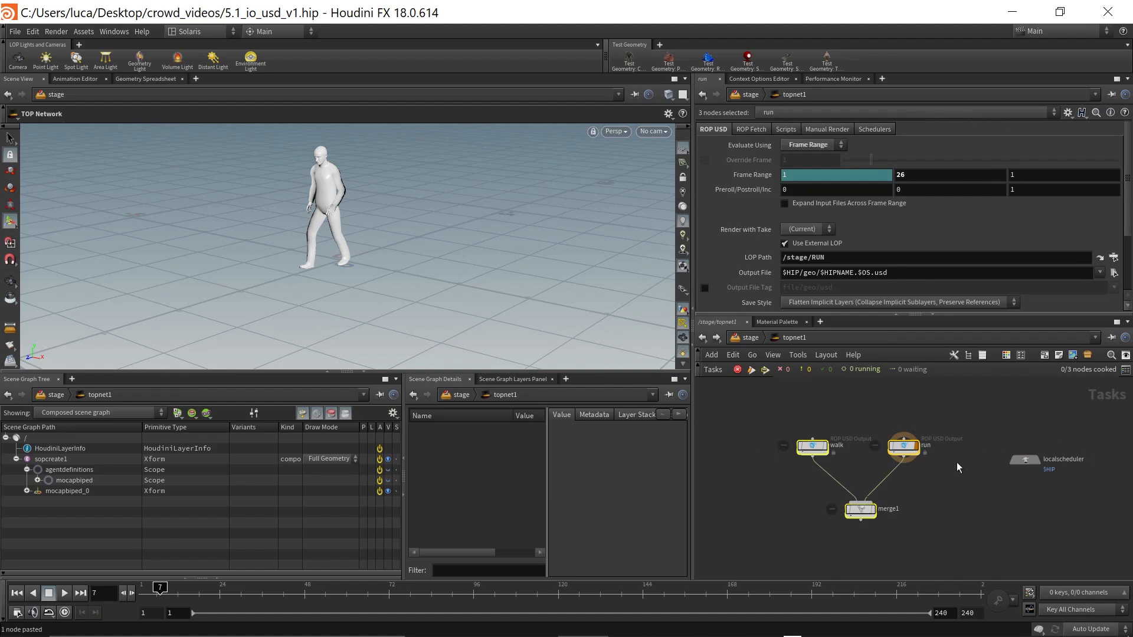
pyautogui.moveTo(1036, 462); pyautogui.dragTo(1036, 477)
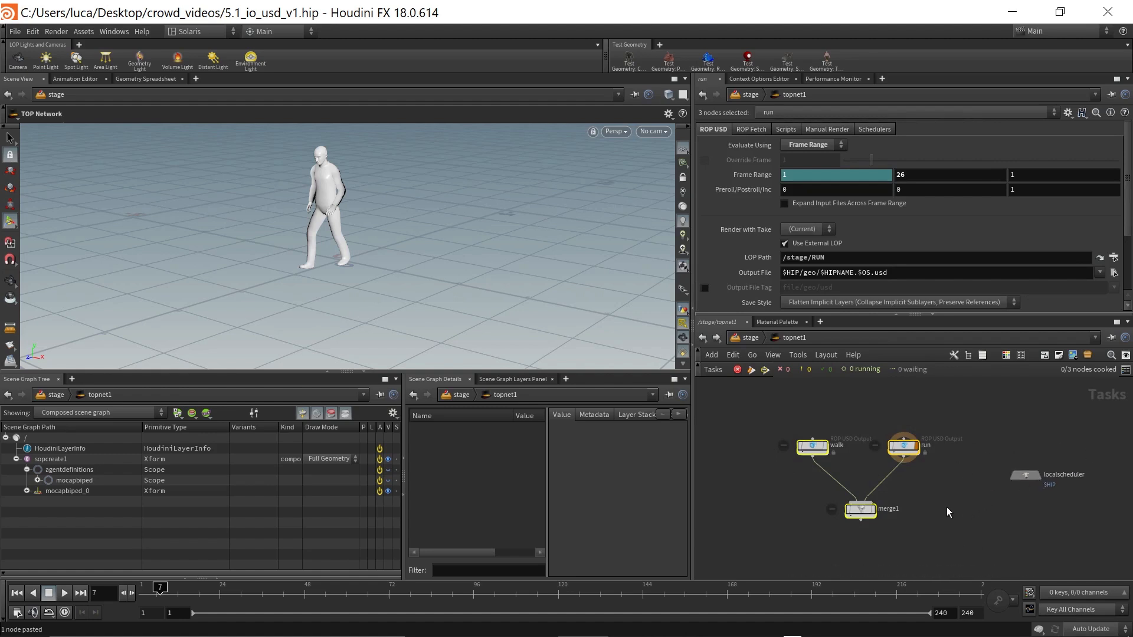
pyautogui.moveTo(946, 507); pyautogui.dragTo(923, 503, button='middle')
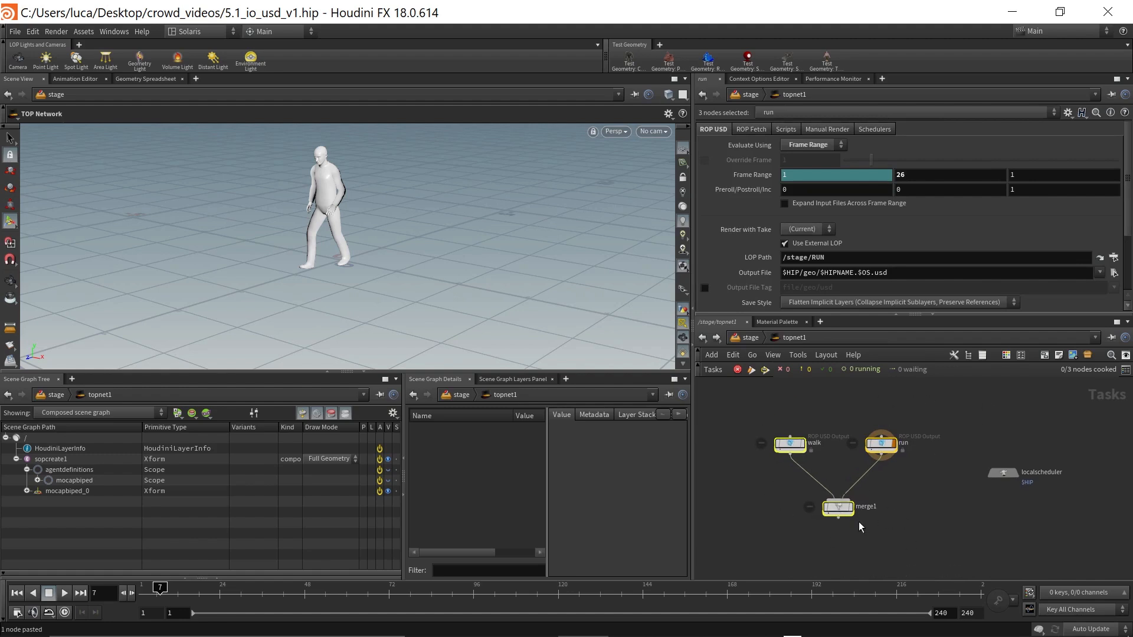
pyautogui.click(842, 507)
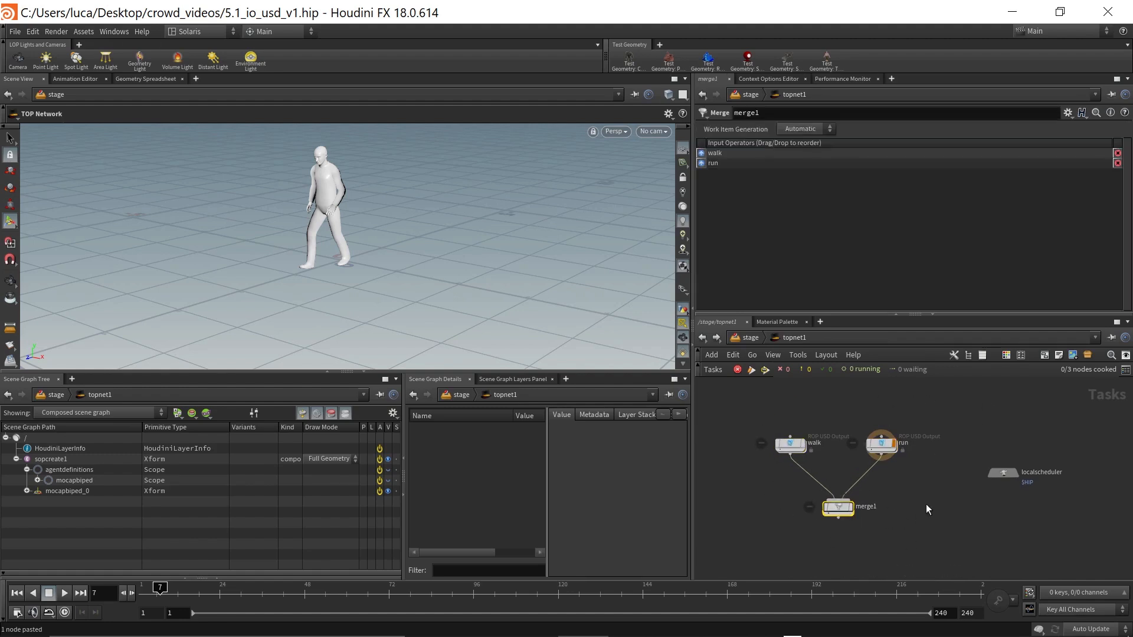
# Step: Add a Deadline Scheduler node below the local scheduler in the TOP network
pyautogui.scroll(2, 852, 523)
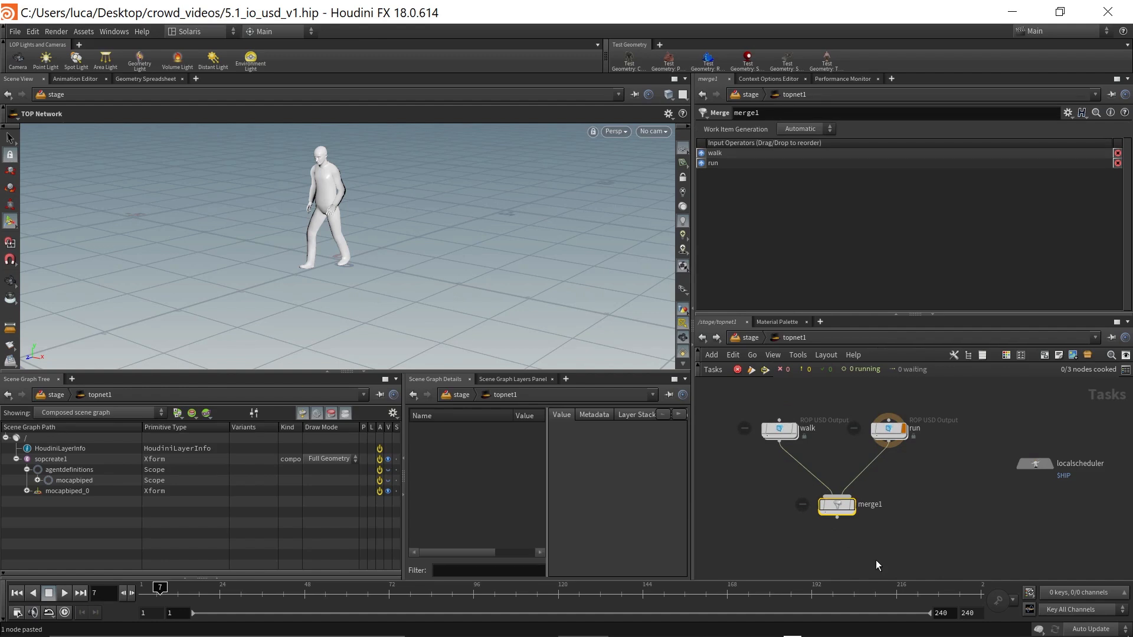
pyautogui.moveTo(1082, 499); pyautogui.dragTo(1056, 496, button='middle')
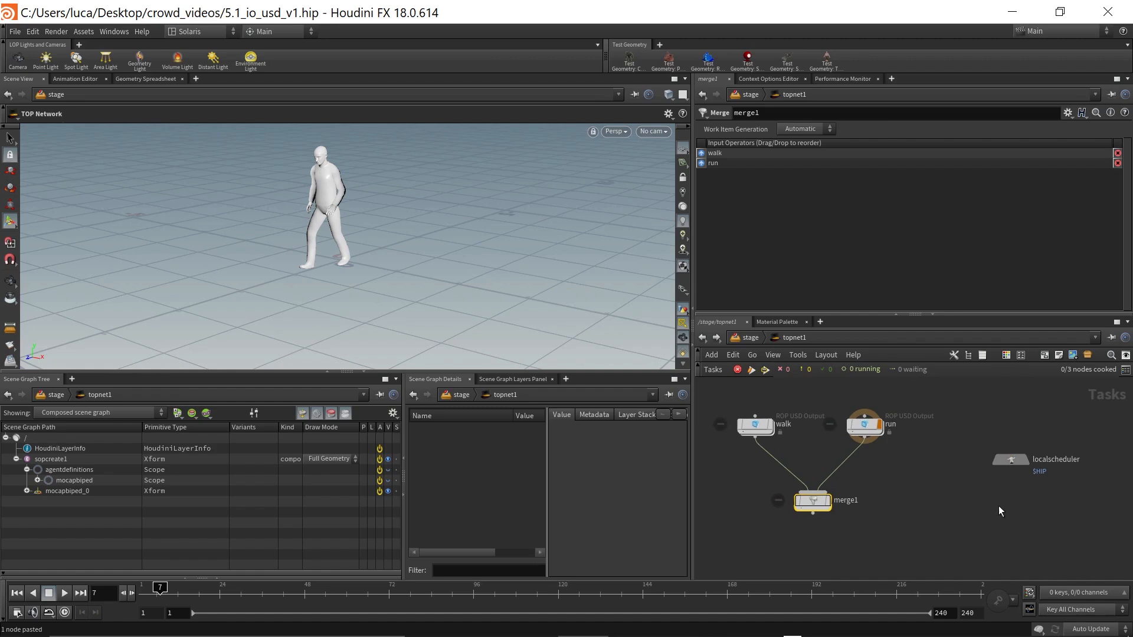
pyautogui.press('Tab')
pyautogui.write('dea')
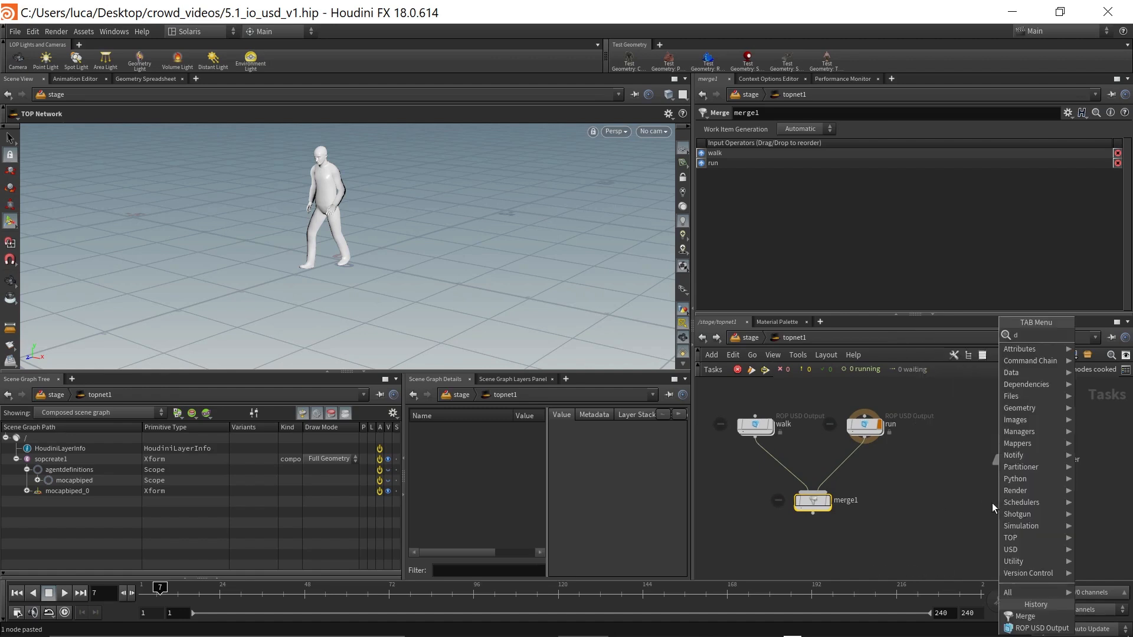
pyautogui.press('Return')
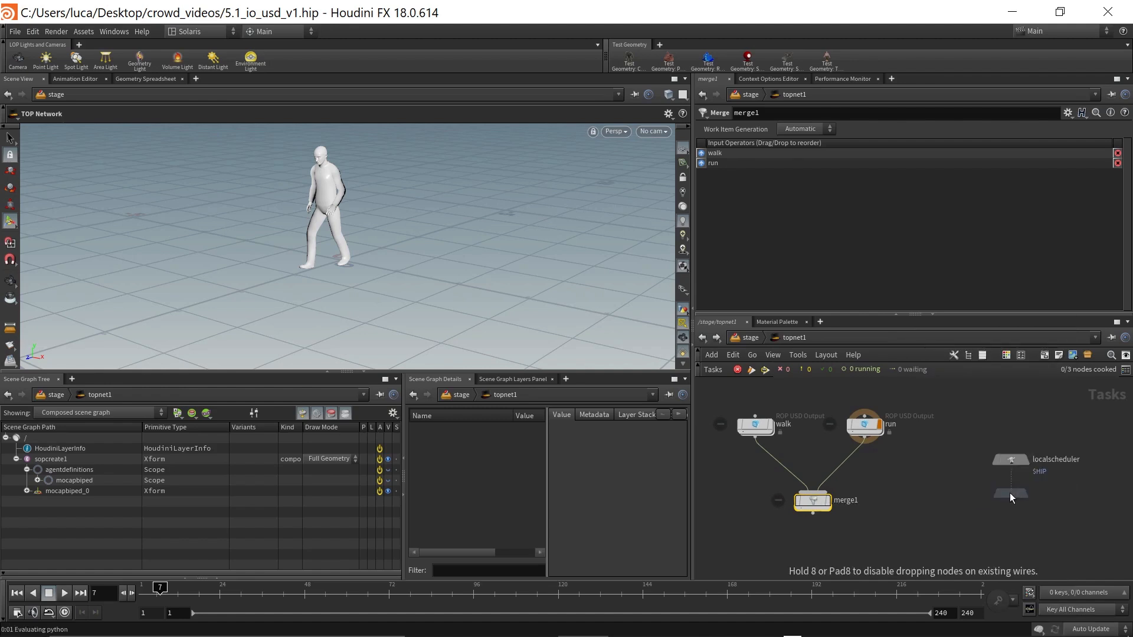
pyautogui.click(1009, 493)
# Step: Add a Tractor Scheduler and an HQueue Scheduler node below the Deadline Scheduler
pyautogui.press('Tab')
pyautogui.write('trac')
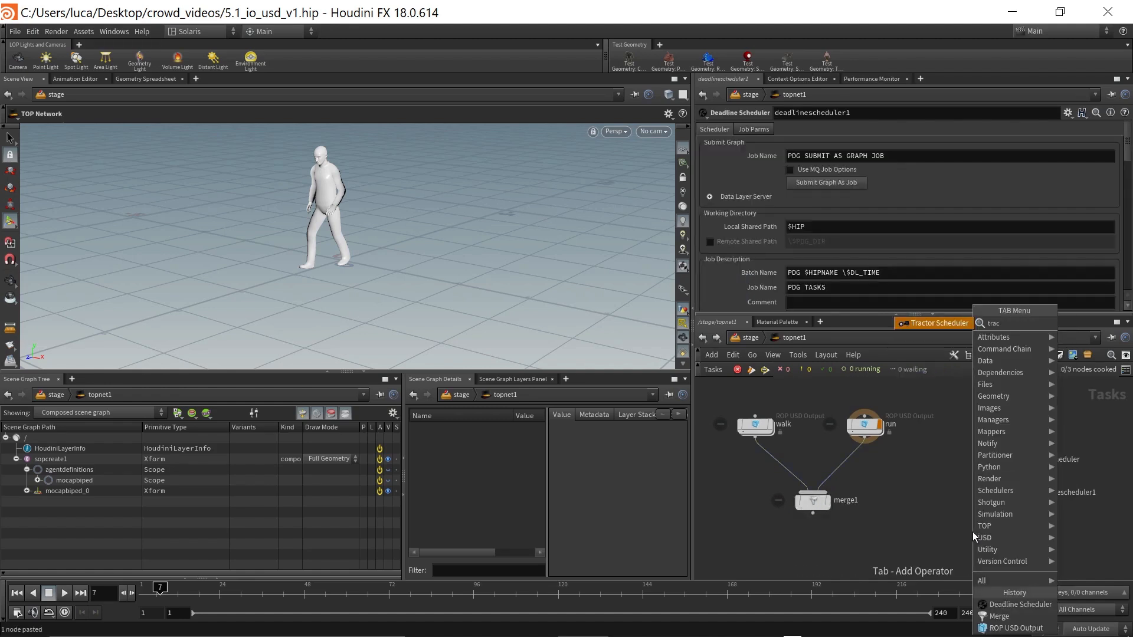
pyautogui.click(928, 322)
pyautogui.click(1009, 534)
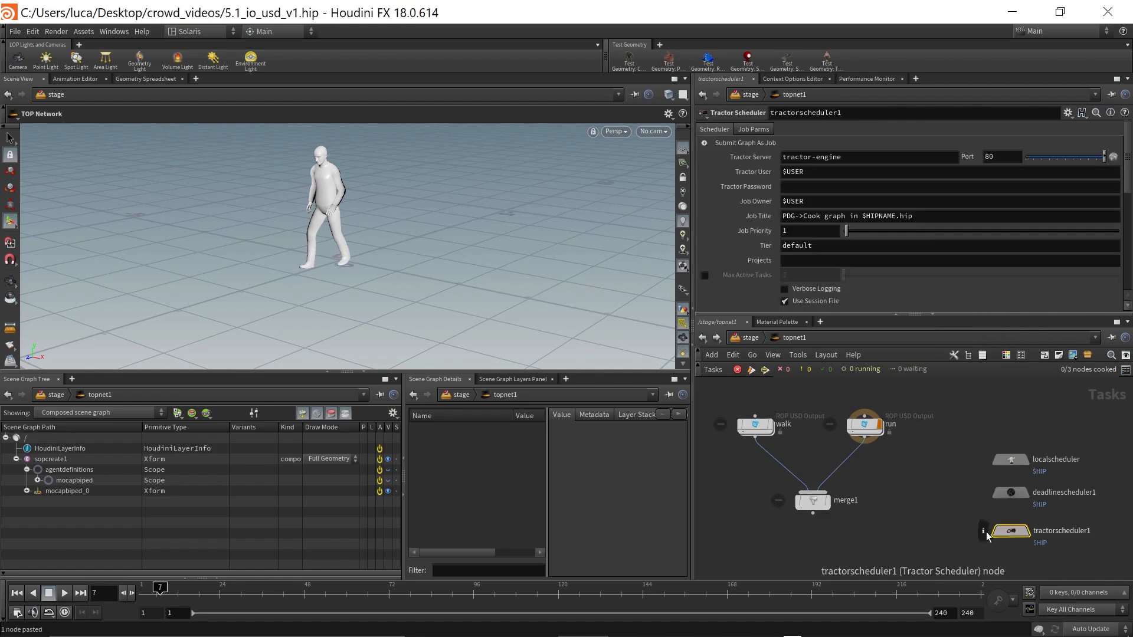
pyautogui.press('Tab')
pyautogui.write('hq')
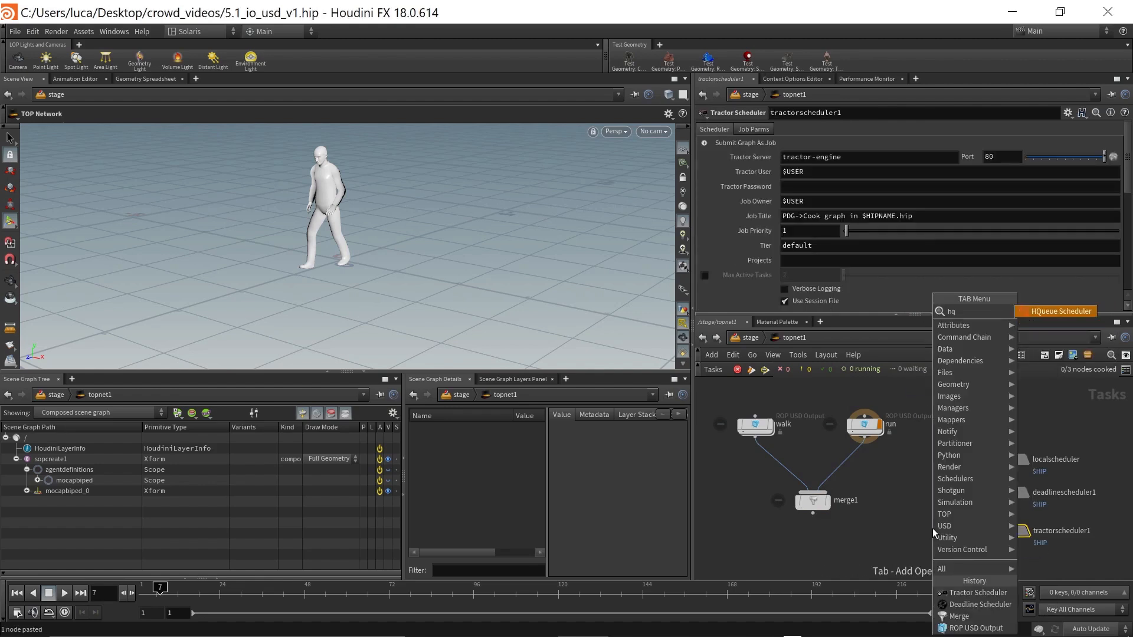
pyautogui.click(1047, 312)
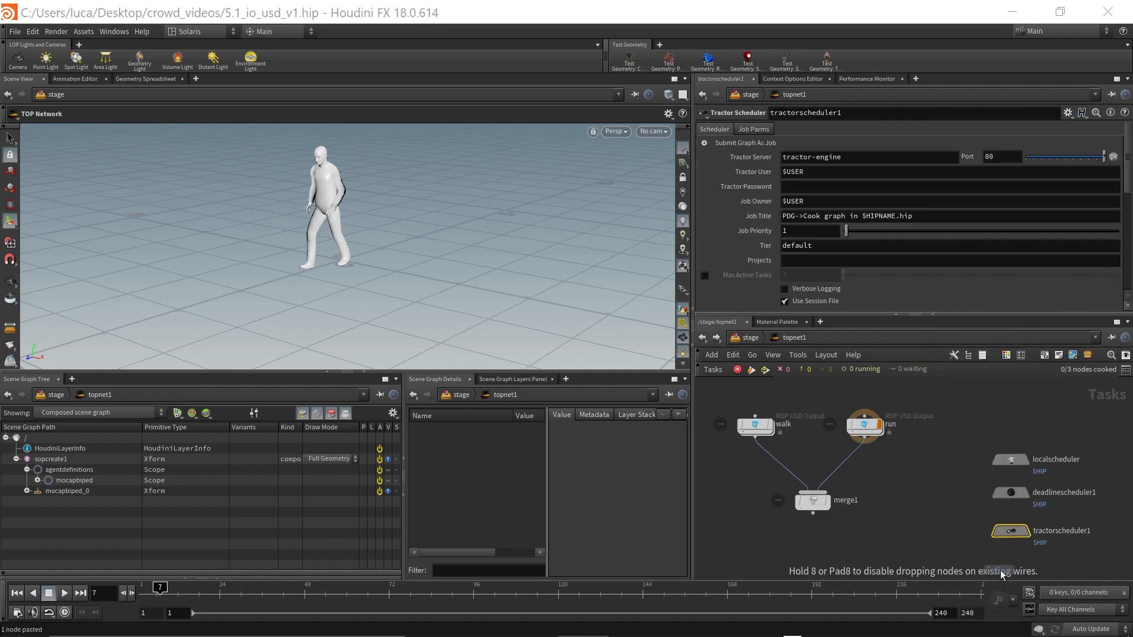
pyautogui.click(1008, 562)
# Step: Delete the Deadline, Tractor and HQueue scheduler nodes, keeping only the local scheduler
pyautogui.scroll(-2, 974, 528)
pyautogui.moveTo(969, 523); pyautogui.dragTo(969, 516, button='middle')
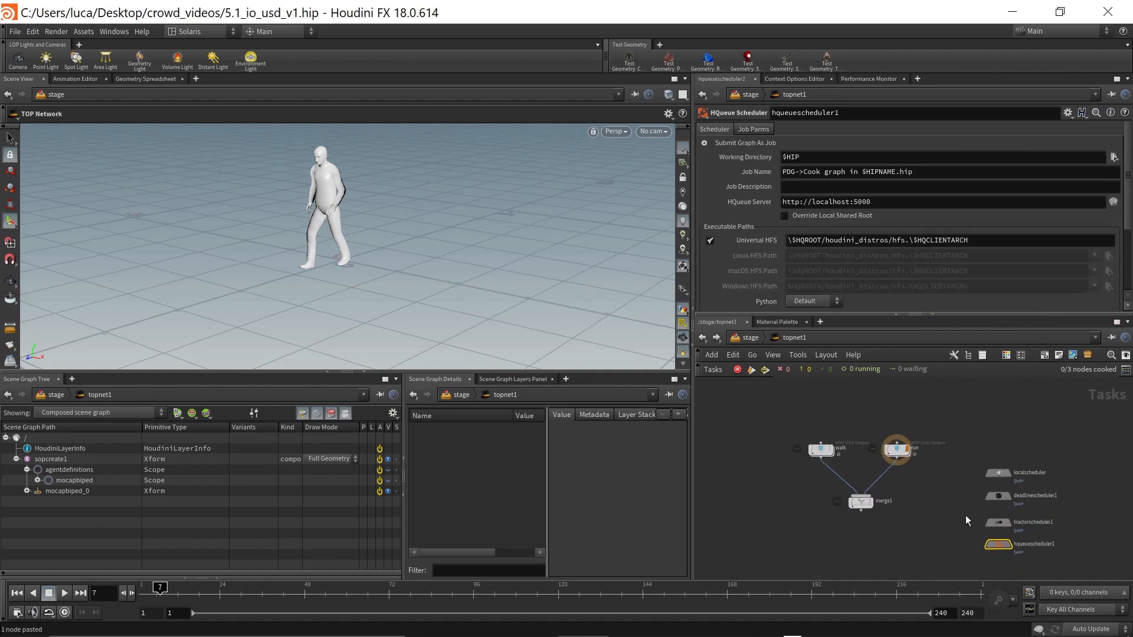
pyautogui.moveTo(954, 494); pyautogui.dragTo(1058, 565)
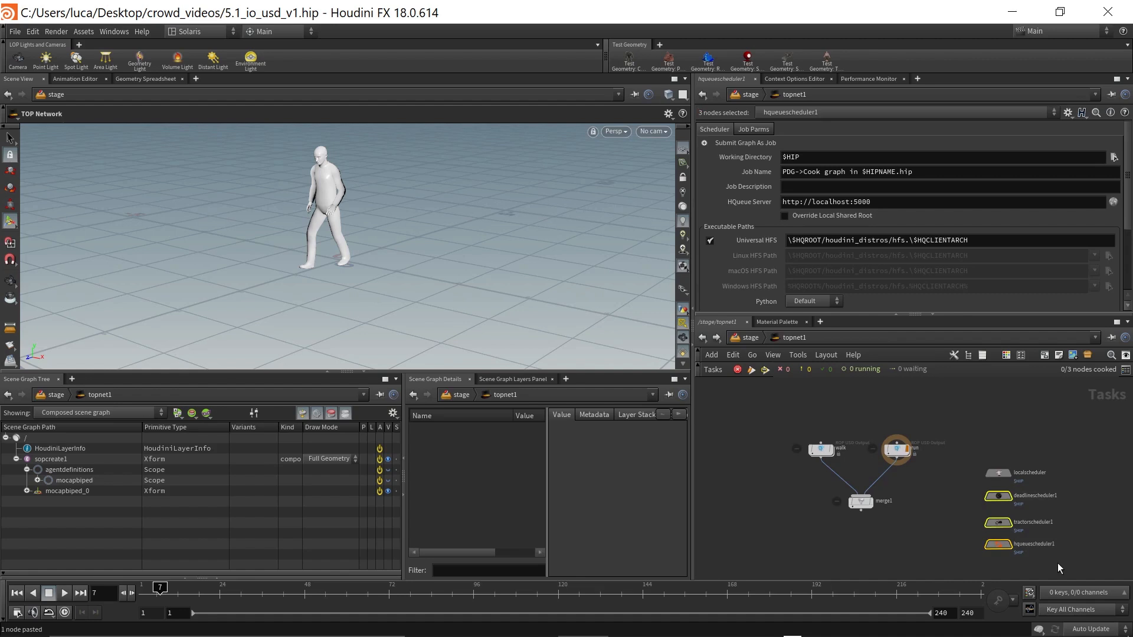
pyautogui.press('Delete')
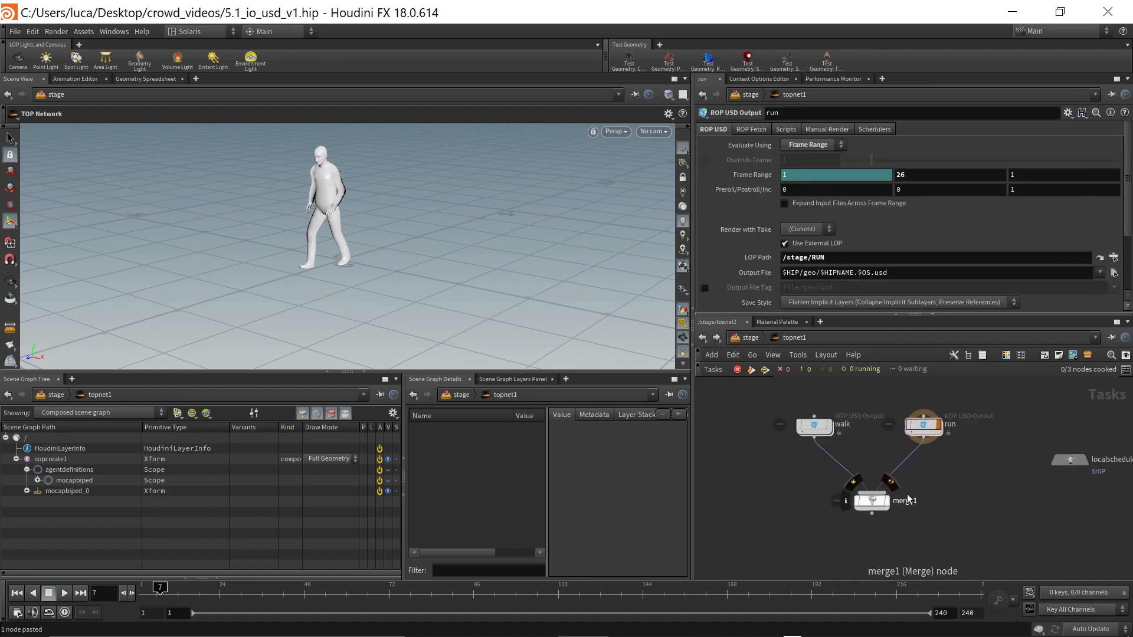
pyautogui.press('h')
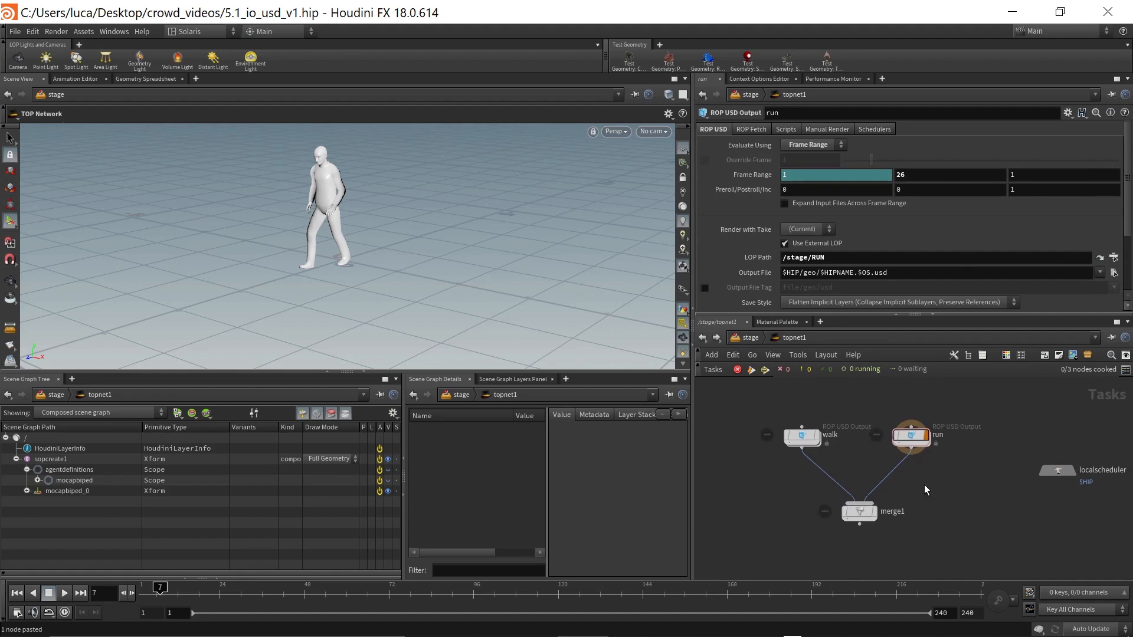
# Step: Switch to File Explorer to check the contents of the crowd_videos geo folder, and return to Houdini
pyautogui.click(859, 511)
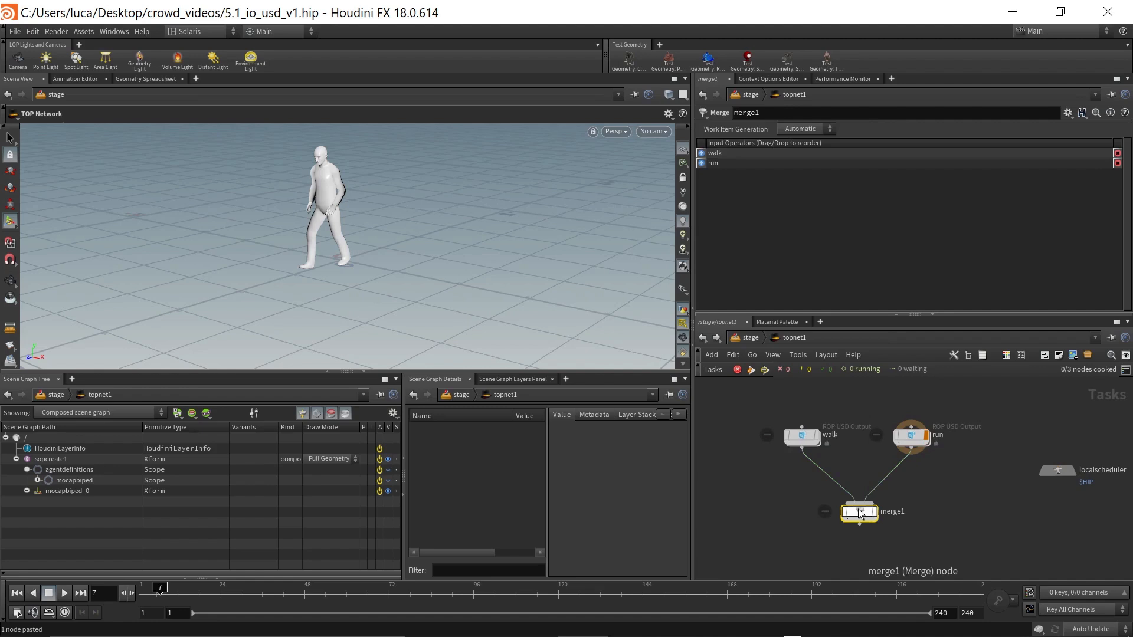
pyautogui.hotkey('alt', 'Tab')
pyautogui.hotkey('alt', 'Tab')
pyautogui.hotkey('alt', 'Tab')
pyautogui.hotkey('alt', 'Tab')
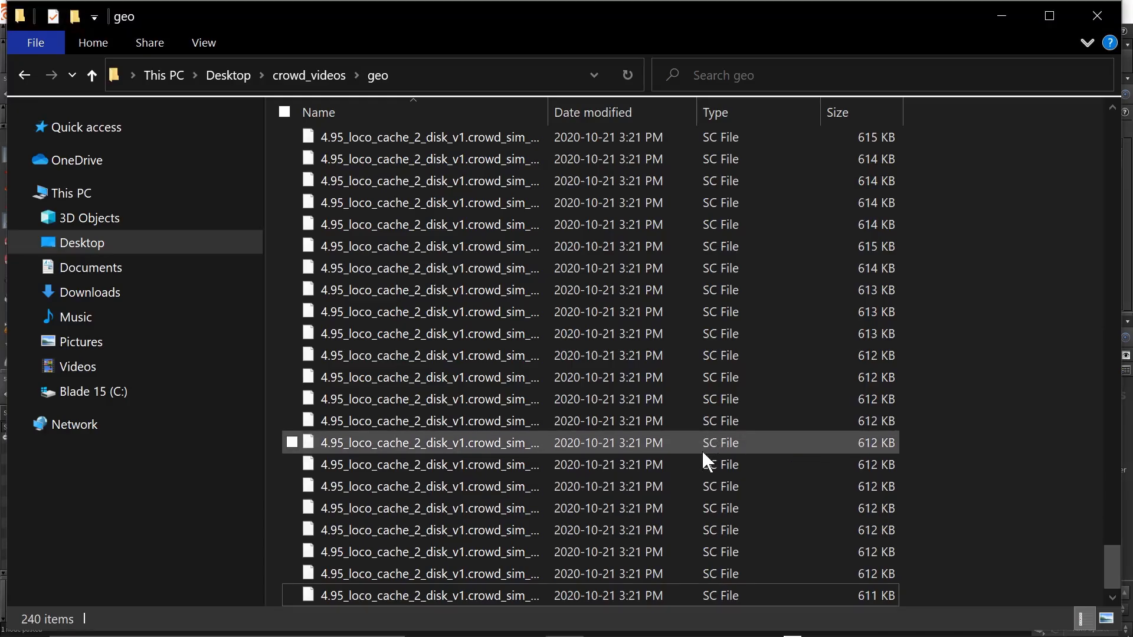
pyautogui.hotkey('alt', 'Tab')
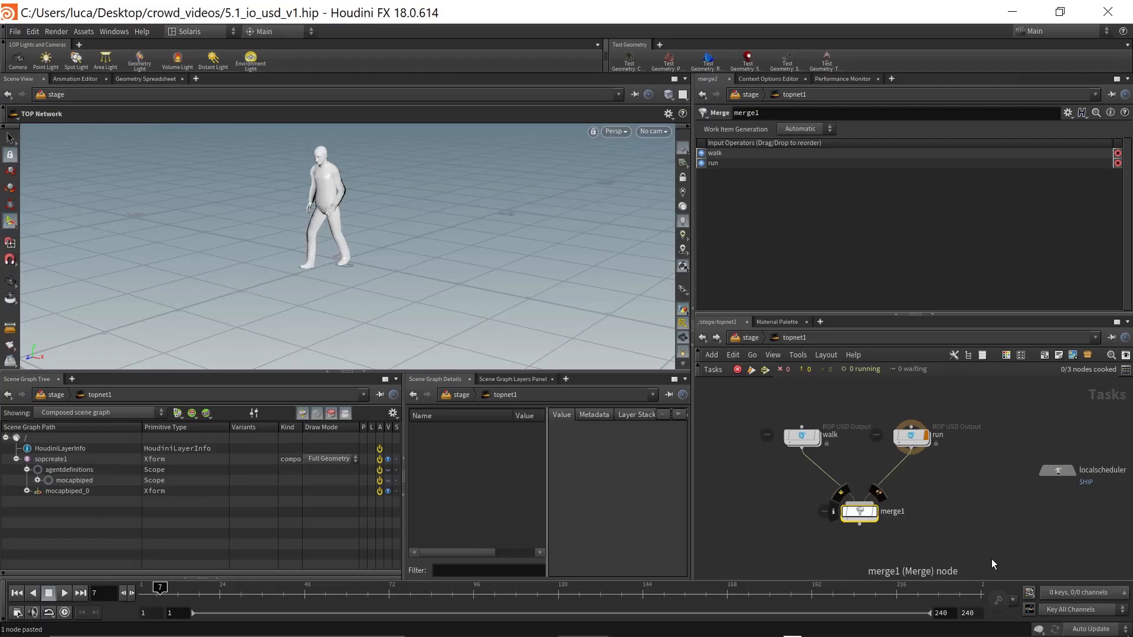
# Step: Dirty and cook the Merge node to export both USD files, saving the scene changes before cooking
pyautogui.rightClick(861, 515)
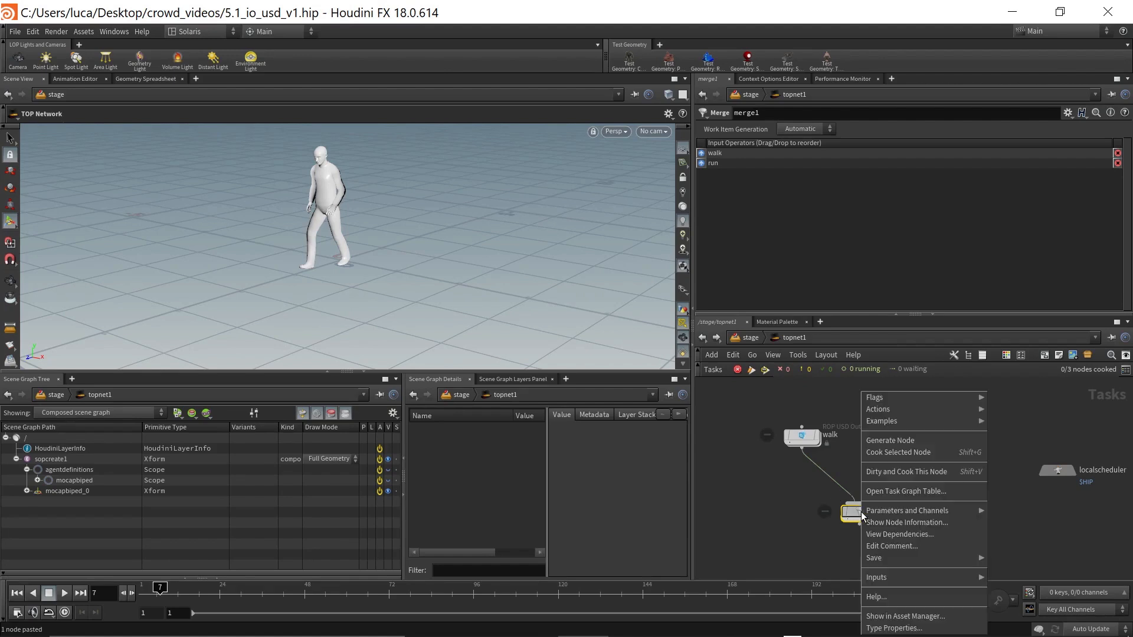
pyautogui.click(883, 471)
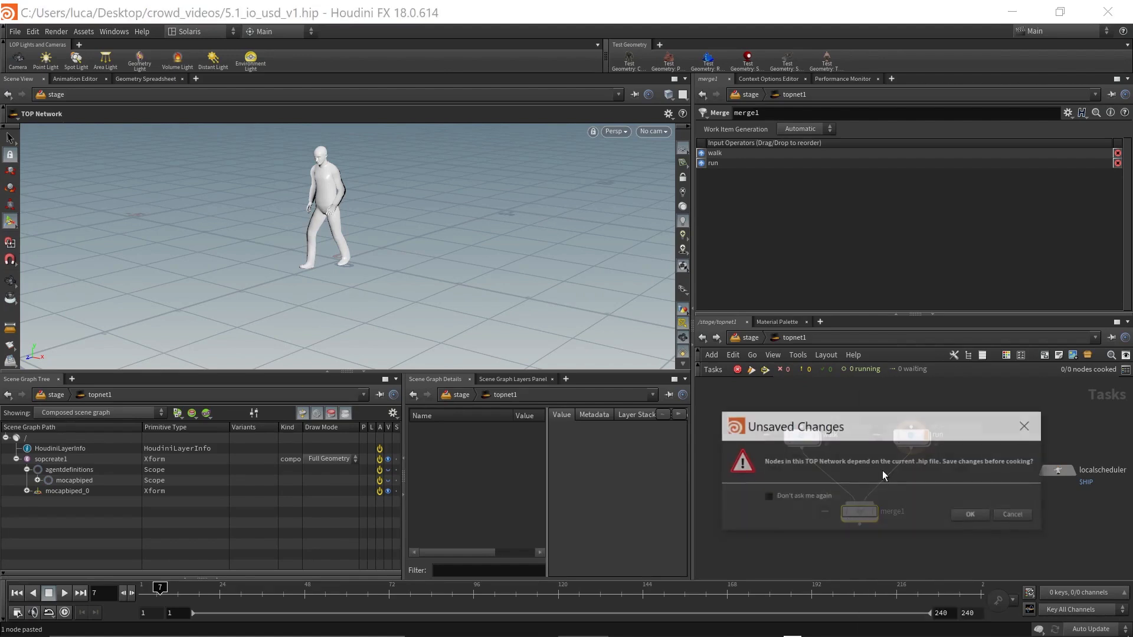
pyautogui.click(972, 515)
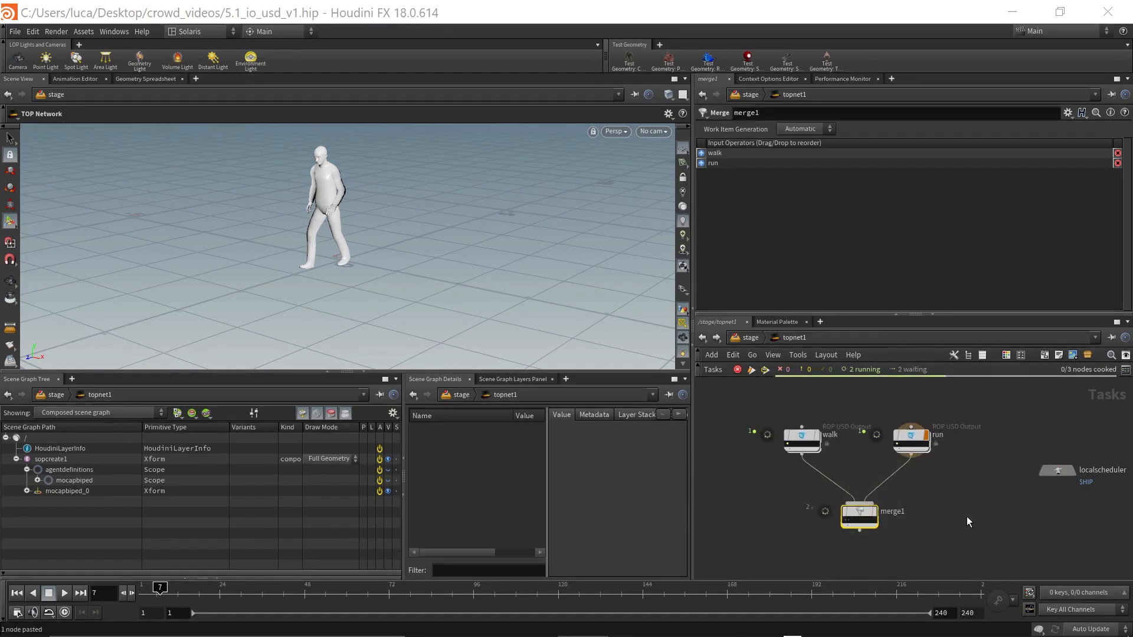
pyautogui.scroll(1, 923, 494)
pyautogui.moveTo(922, 493); pyautogui.dragTo(943, 504, button='middle')
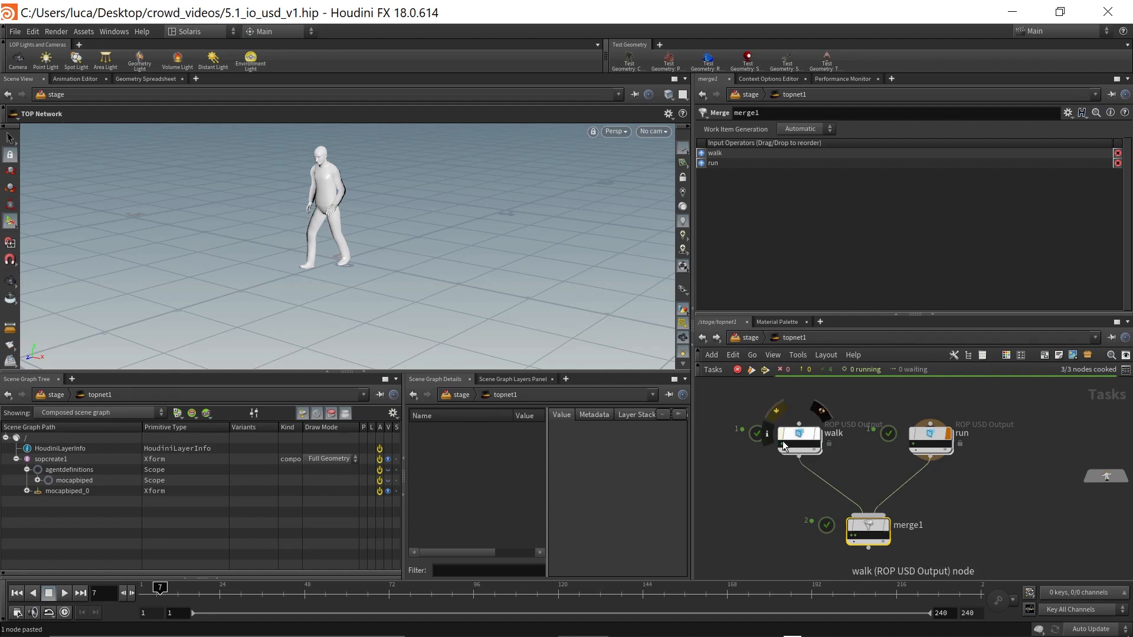
# Step: Go back up to the stage network and add a Sublayer node below the WALK null
pyautogui.click(740, 339)
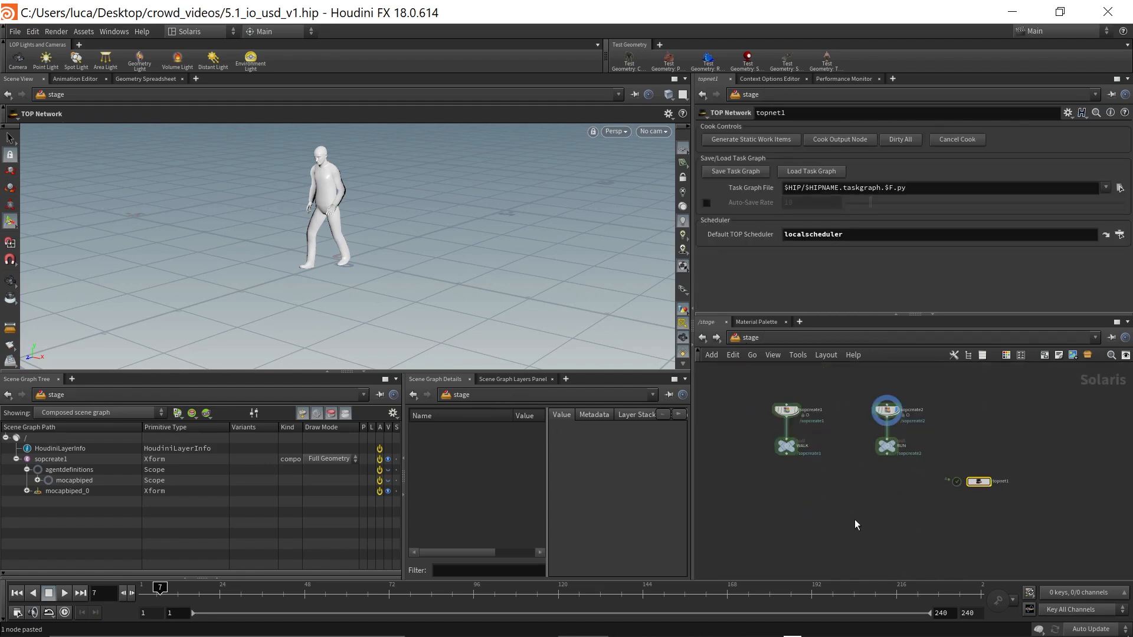
pyautogui.moveTo(795, 477); pyautogui.dragTo(822, 483, button='middle')
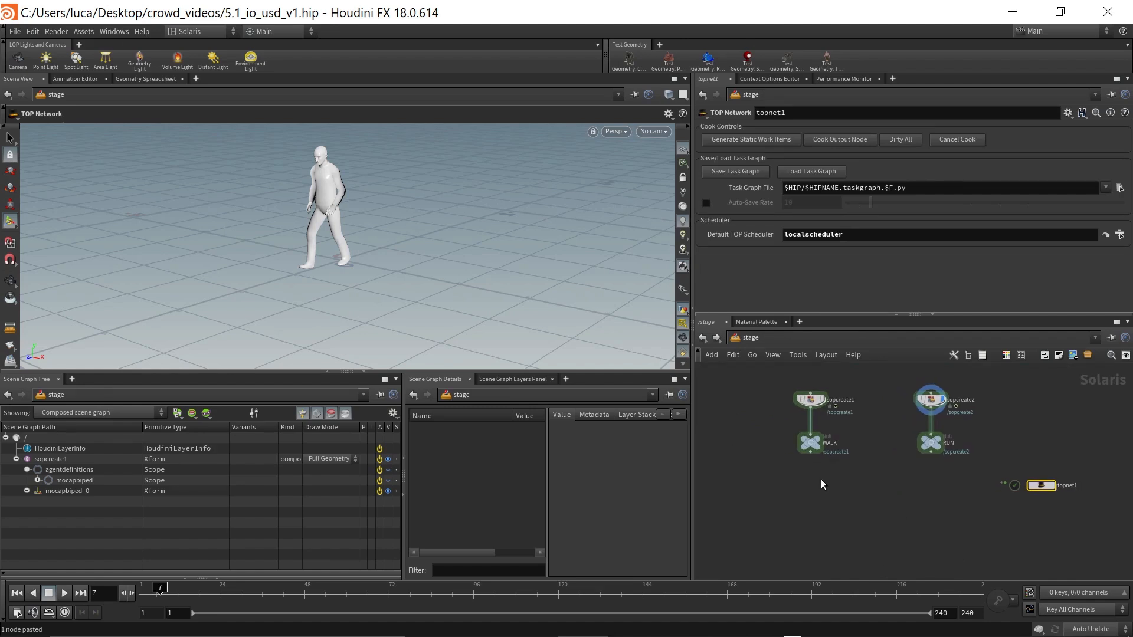
pyautogui.press('Tab')
pyautogui.write('sub')
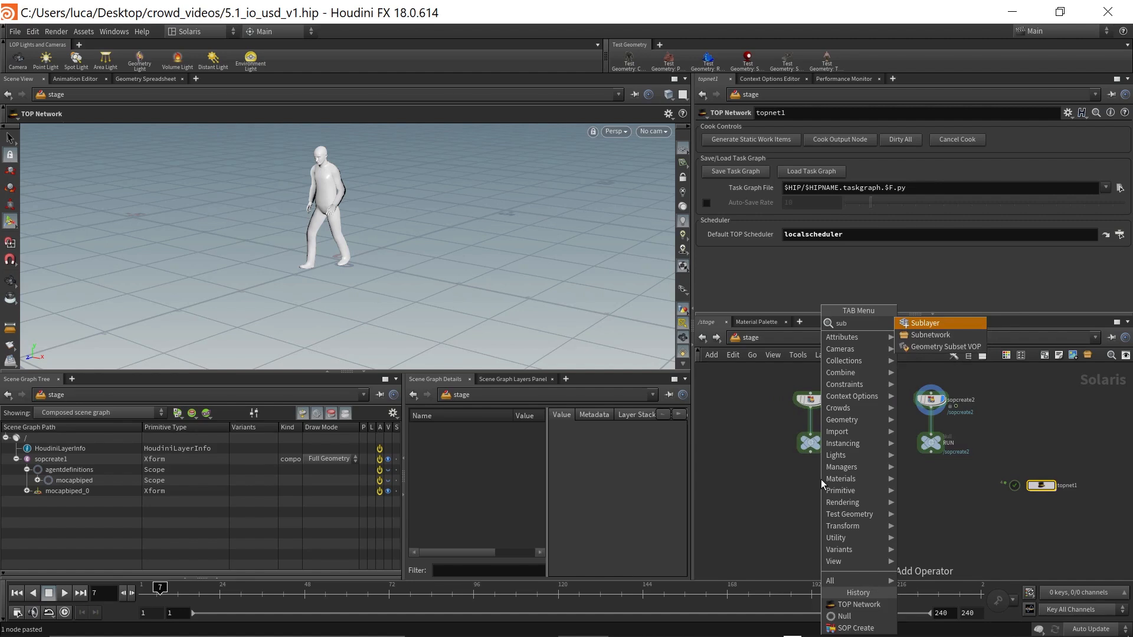
pyautogui.click(926, 324)
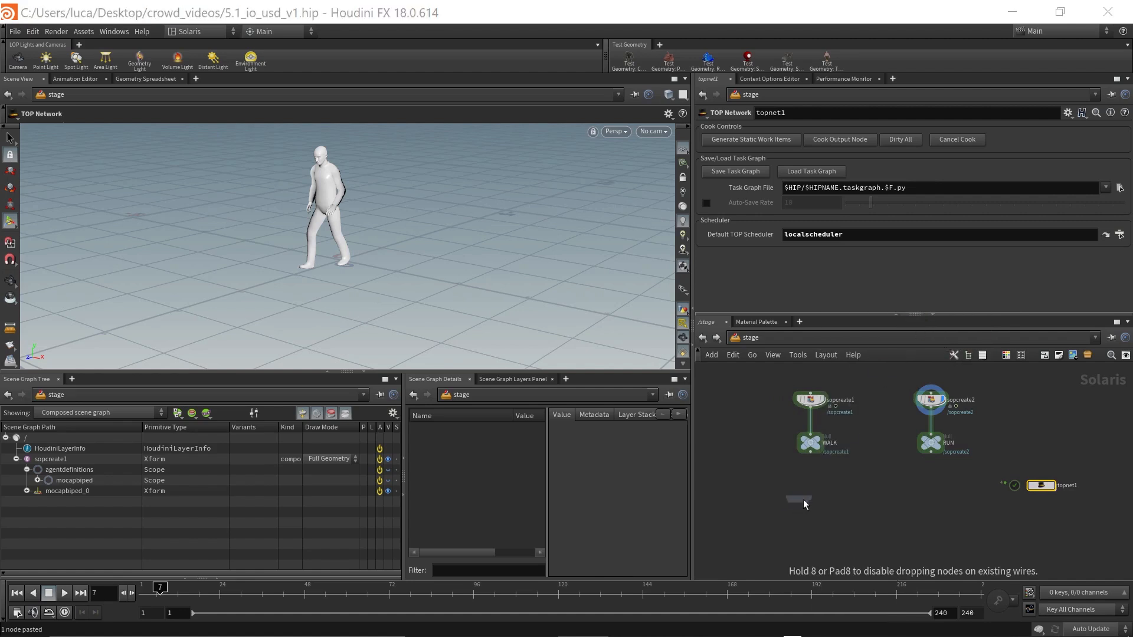
pyautogui.click(815, 491)
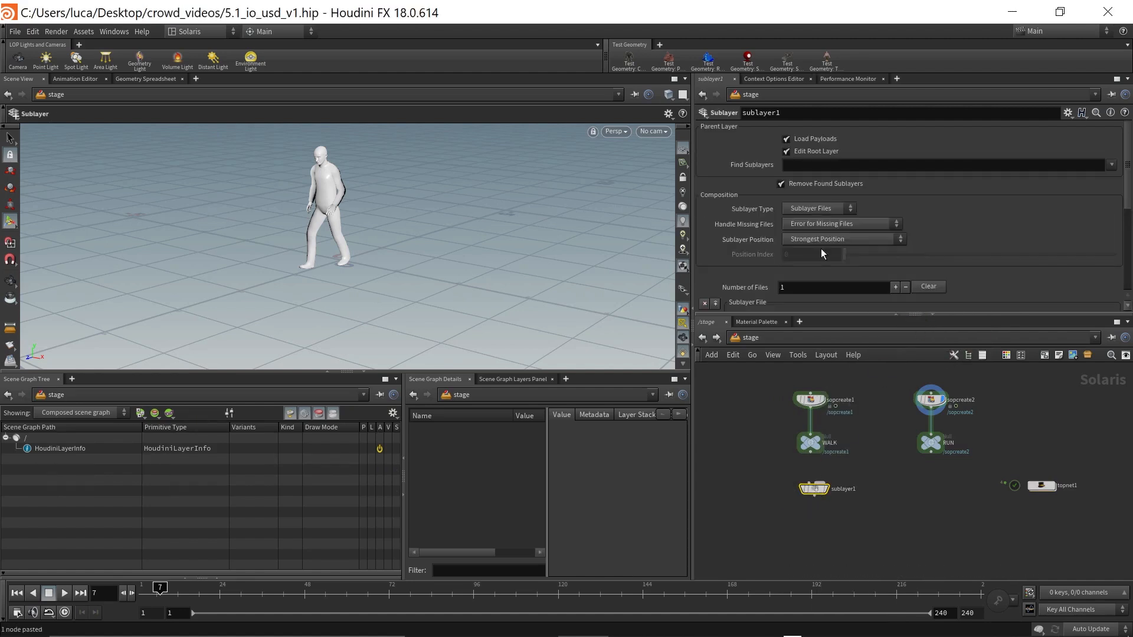
# Step: Set the Sublayer node's file to $HIP/geo/5.1_io_usd_v1.walk.usd, showing sequences as one entry in the file chooser
pyautogui.scroll(-3, 968, 236)
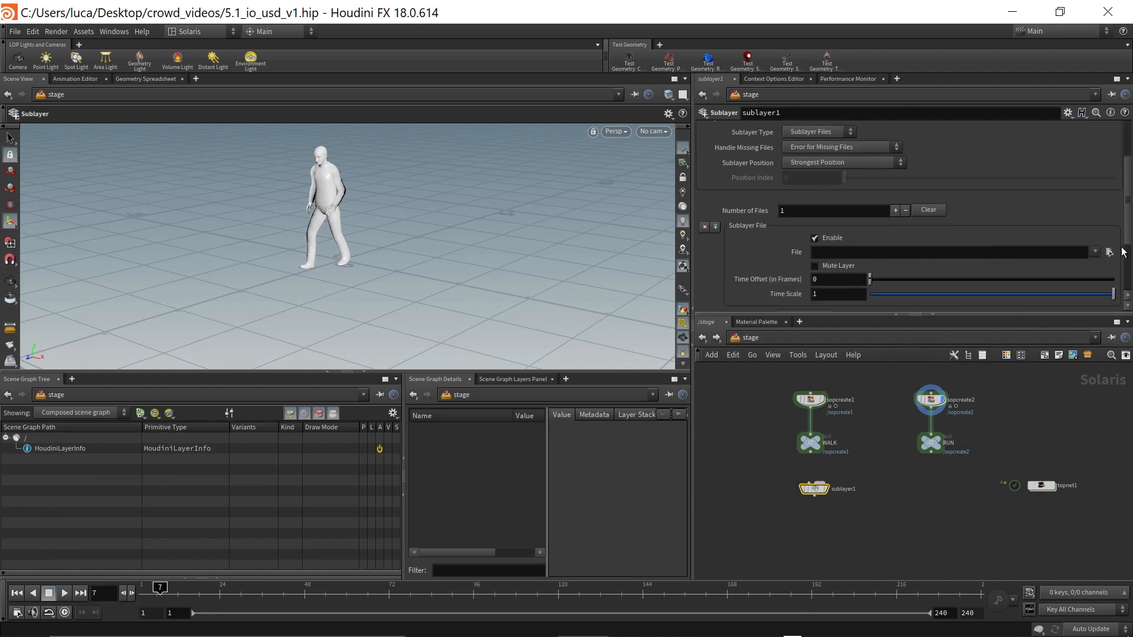
pyautogui.click(1109, 254)
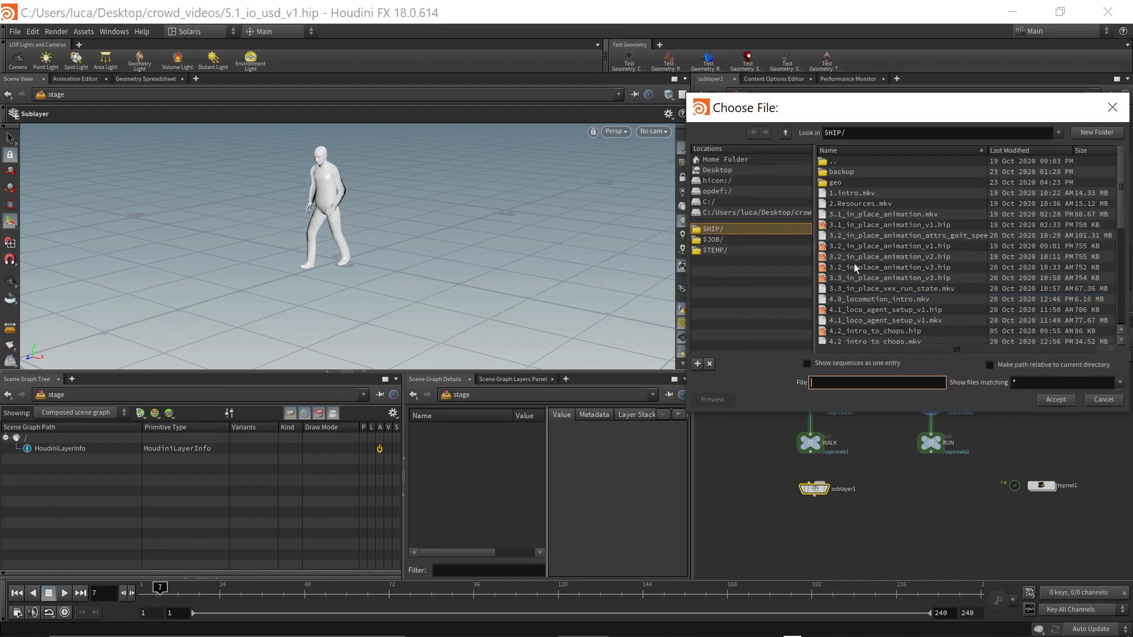
pyautogui.doubleClick(836, 183)
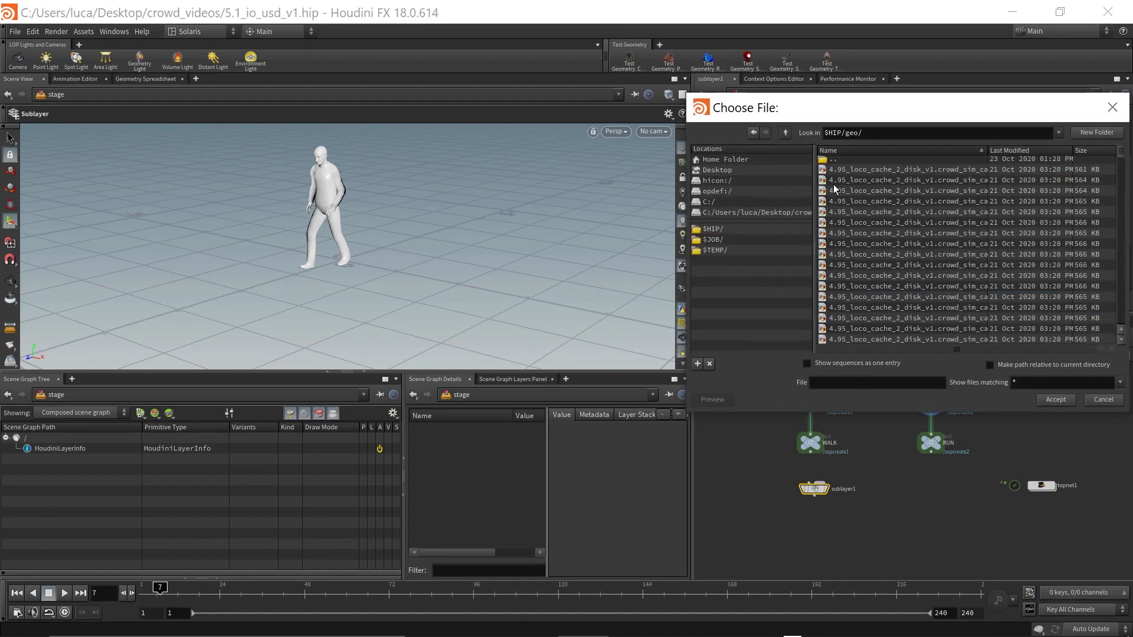
pyautogui.scroll(-3, 885, 281)
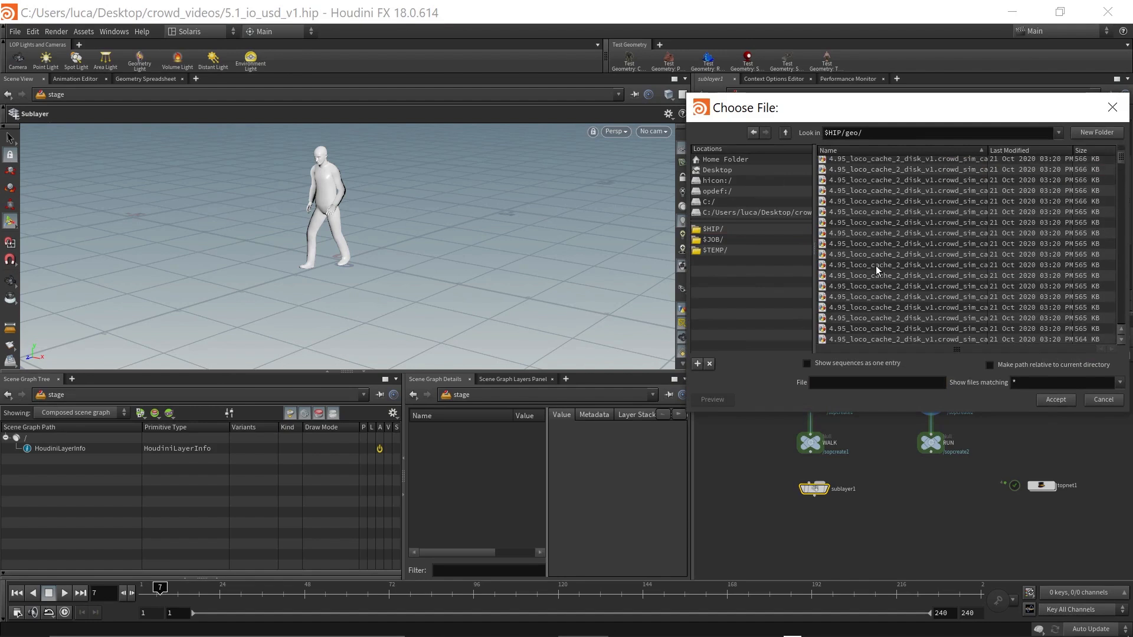
pyautogui.click(841, 365)
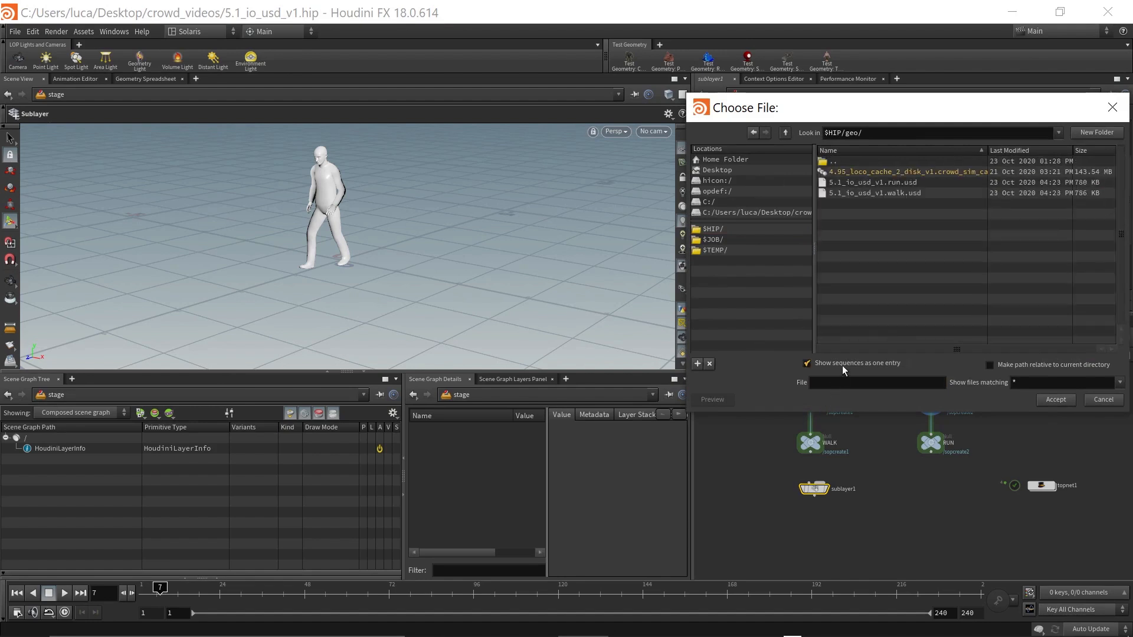
pyautogui.click(888, 194)
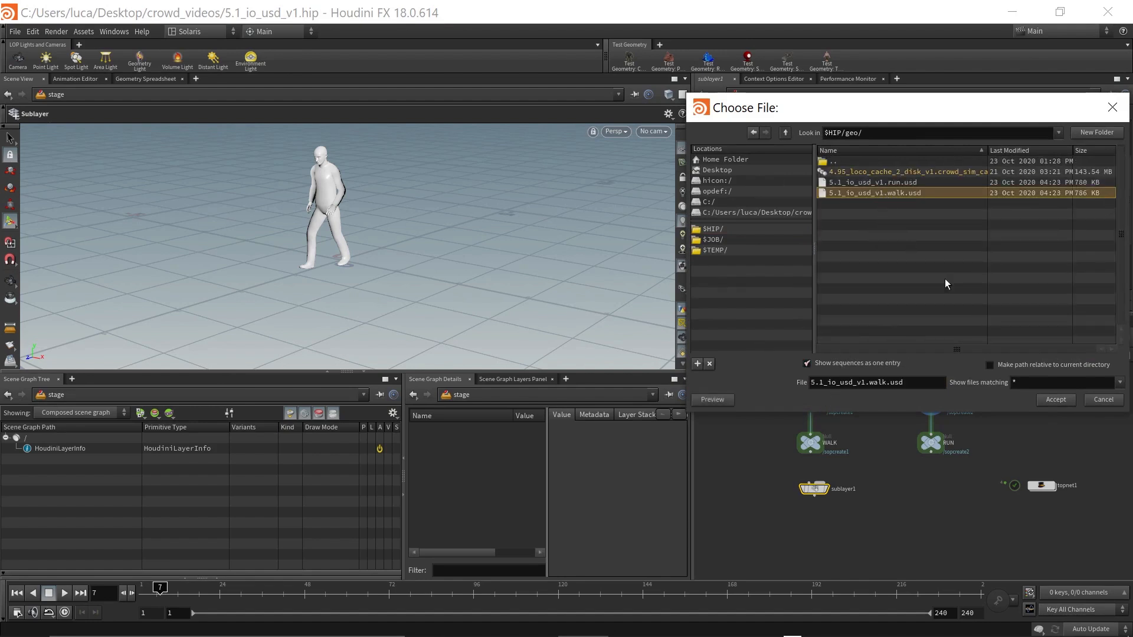
pyautogui.click(1056, 399)
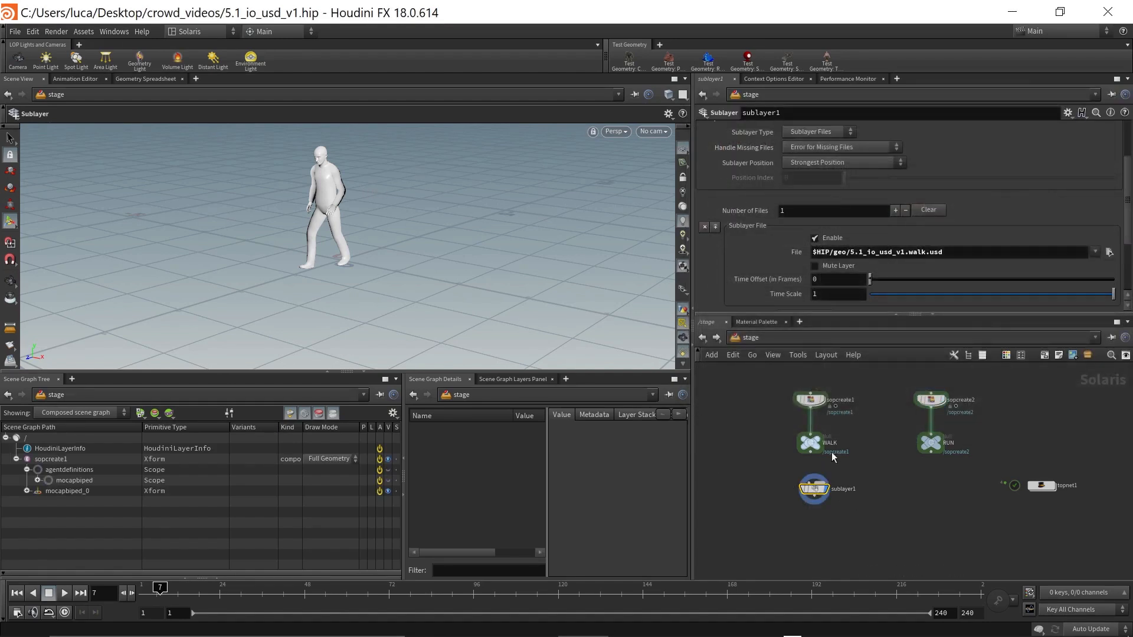
# Step: Duplicate the Sublayer node, place the copy below the RUN null and set its file to $HIP/geo/5.1_io_usd_v1.run.usd
pyautogui.hotkey('ctrl', 'c')
pyautogui.hotkey('ctrl', 'v')
pyautogui.moveTo(857, 494); pyautogui.dragTo(930, 493)
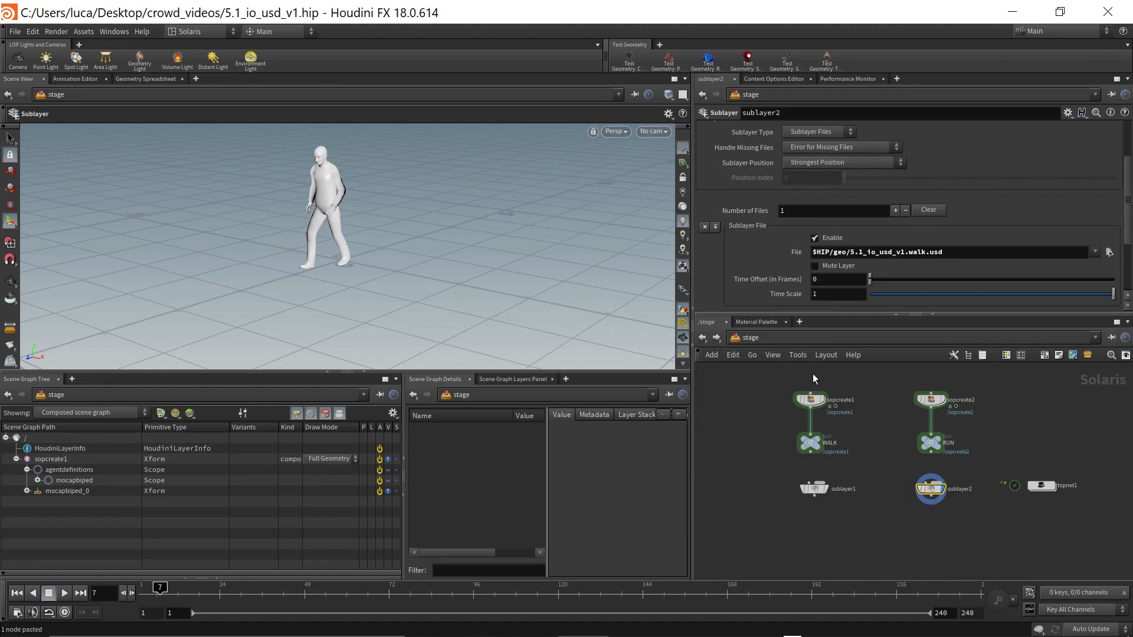
pyautogui.click(1109, 252)
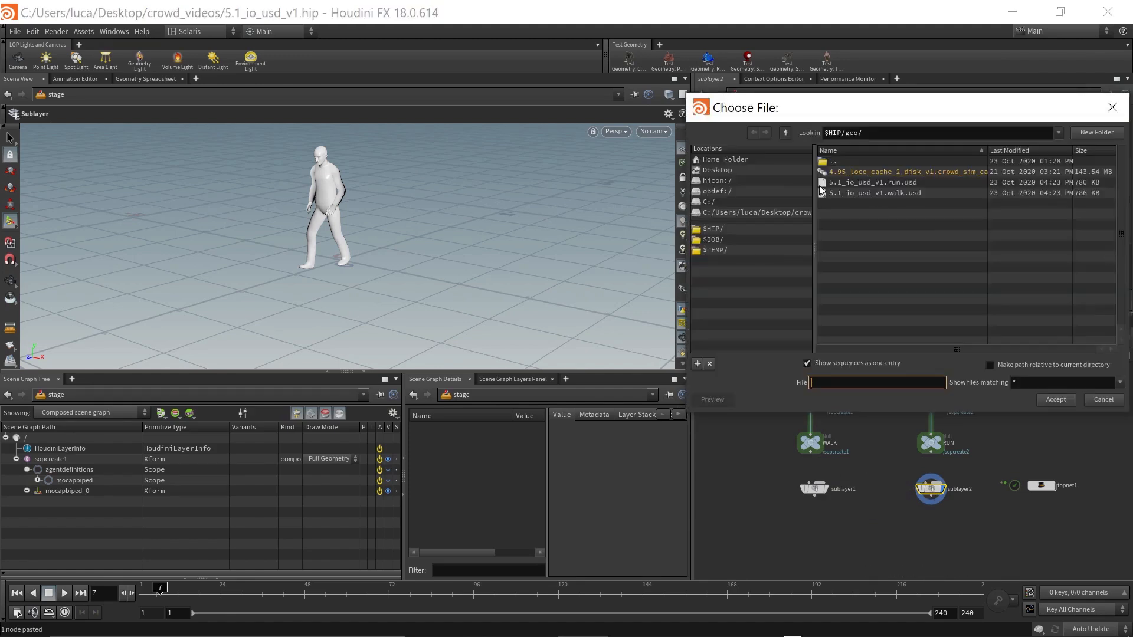
pyautogui.click(865, 185)
pyautogui.click(1056, 399)
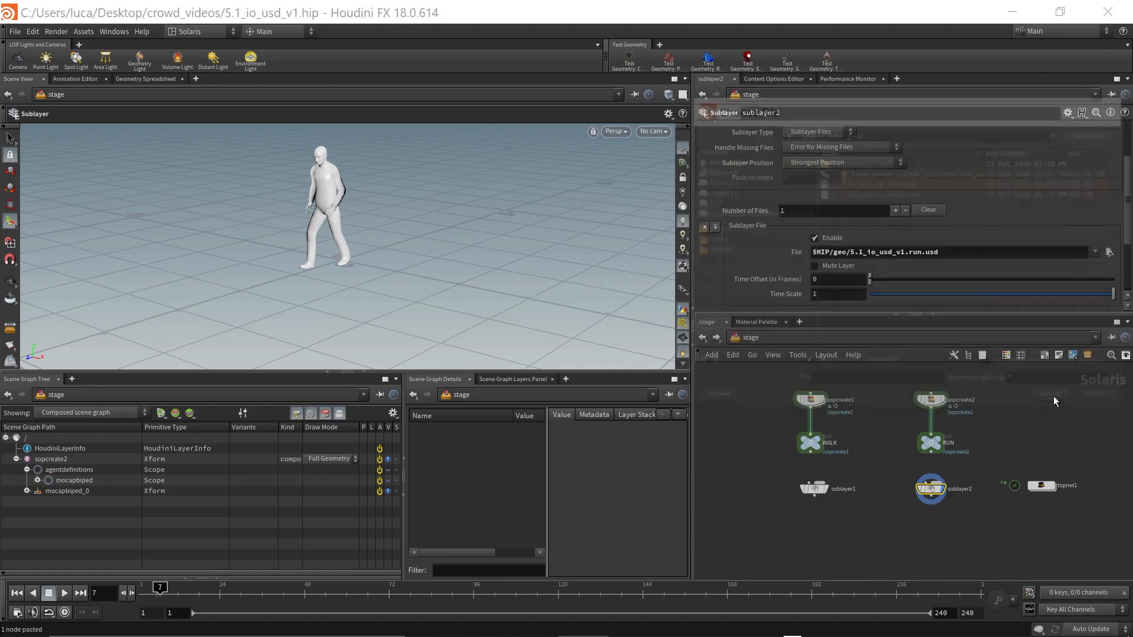
# Step: Rename the walk Sublayer node to import_walk and the run Sublayer node to import_run
pyautogui.doubleClick(846, 489)
pyautogui.write('import_w')
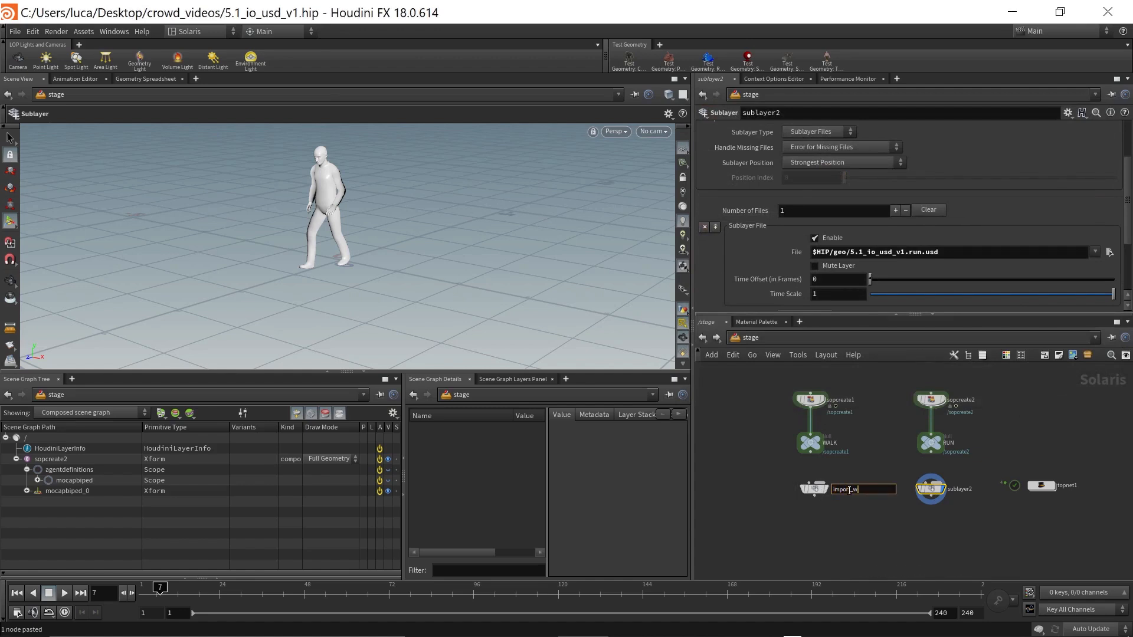
pyautogui.write('alk')
pyautogui.press('Return')
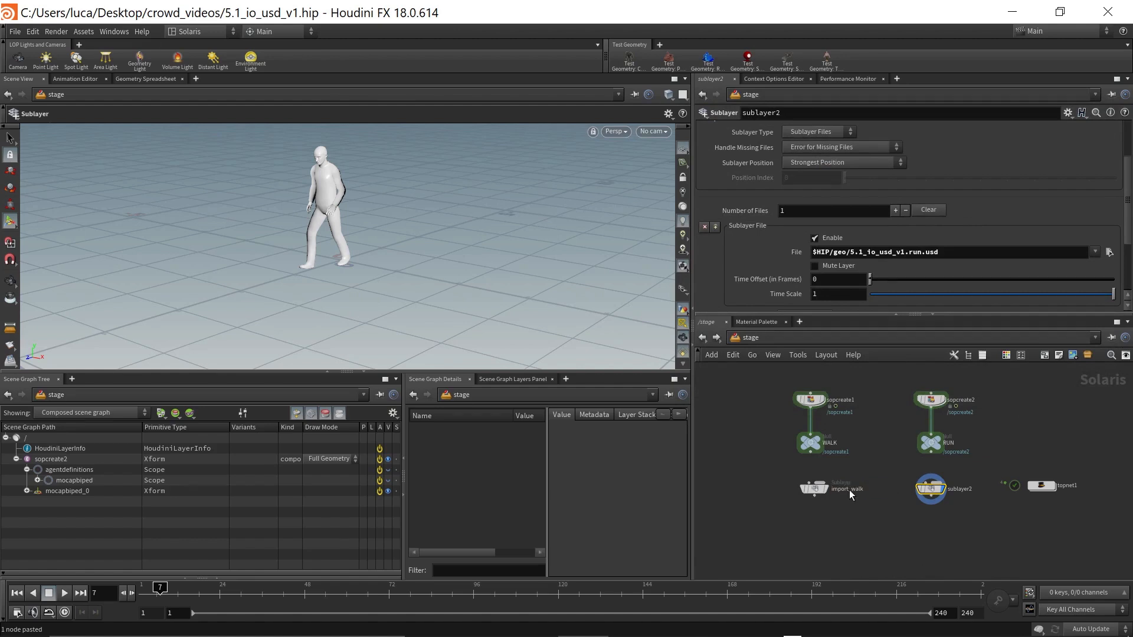
pyautogui.doubleClick(955, 488)
pyautogui.write('import_')
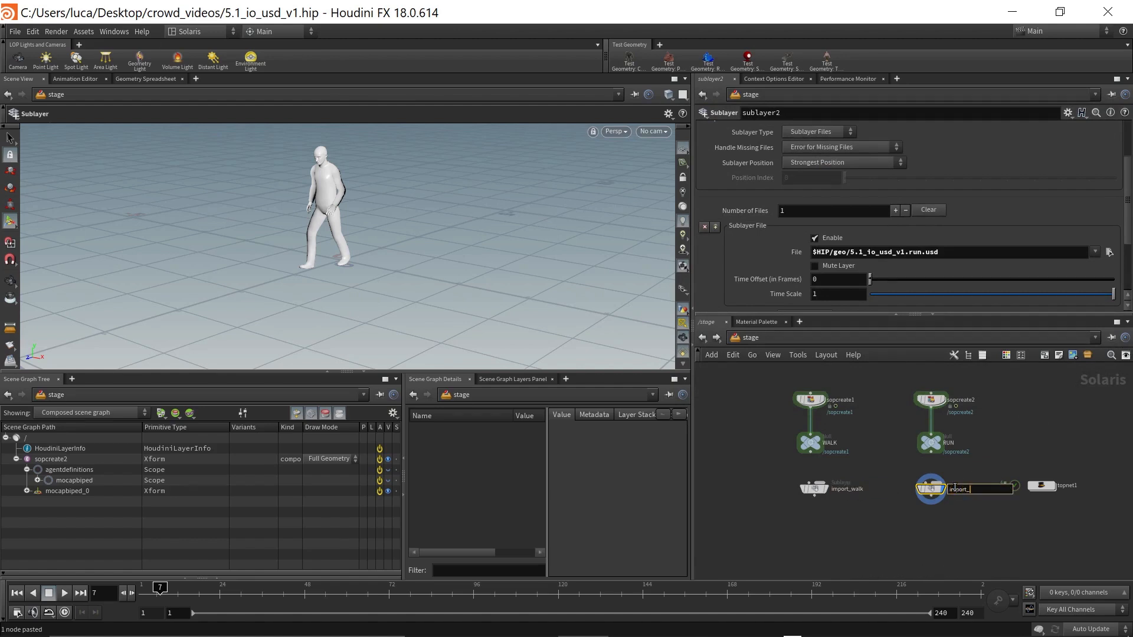
pyautogui.write('run')
pyautogui.press('Return')
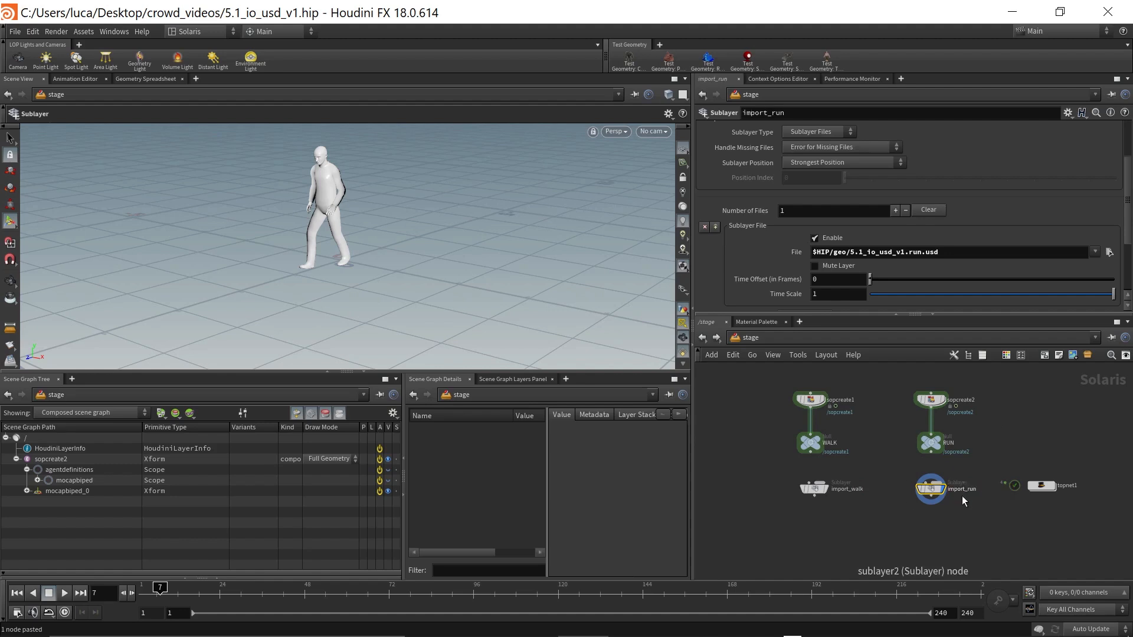
# Step: Display import_walk and import_run in turn and scrub the timeline to compare the imported animations
pyautogui.click(931, 514)
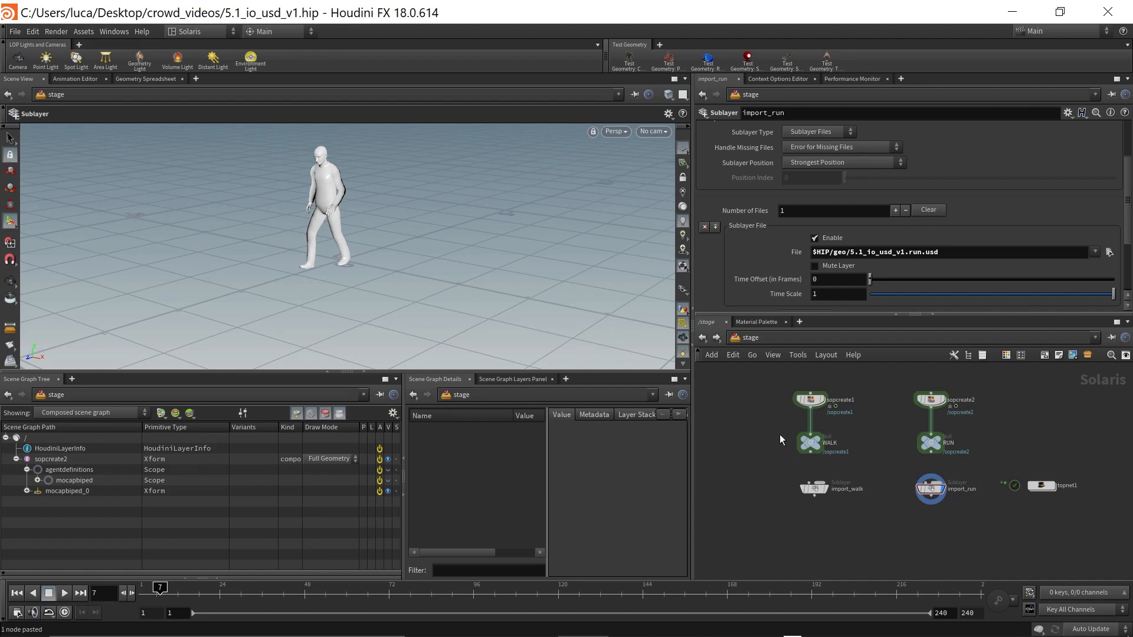
pyautogui.click(809, 489)
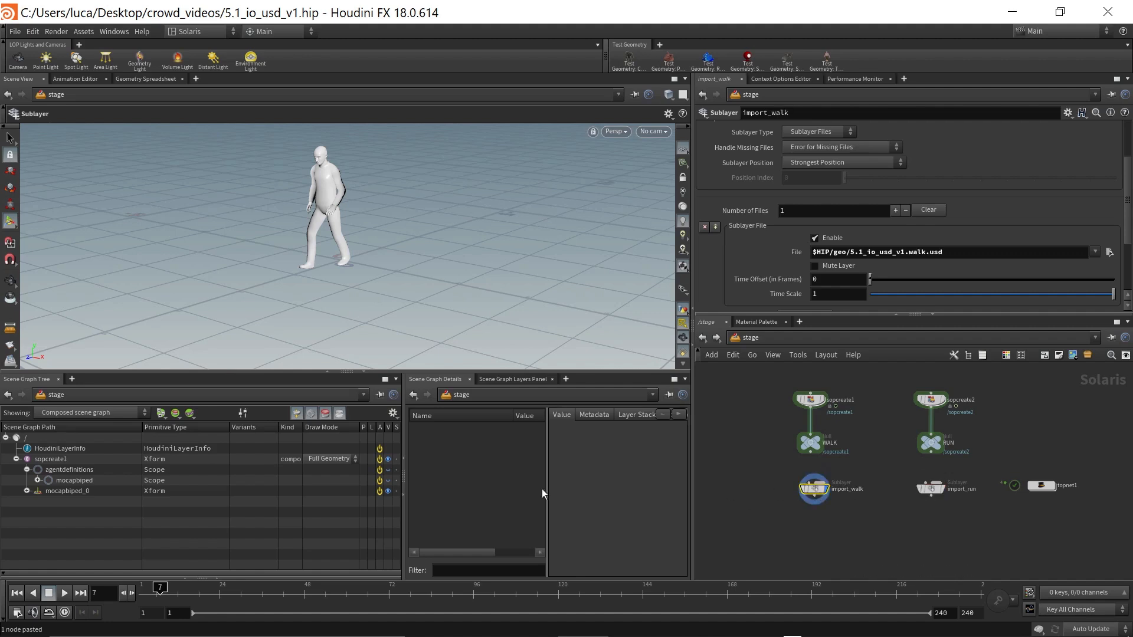
pyautogui.moveTo(176, 589)
pyautogui.mouseDown()
pyautogui.moveTo(255, 589)
pyautogui.moveTo(176, 586)
pyautogui.moveTo(216, 588)
pyautogui.mouseUp()
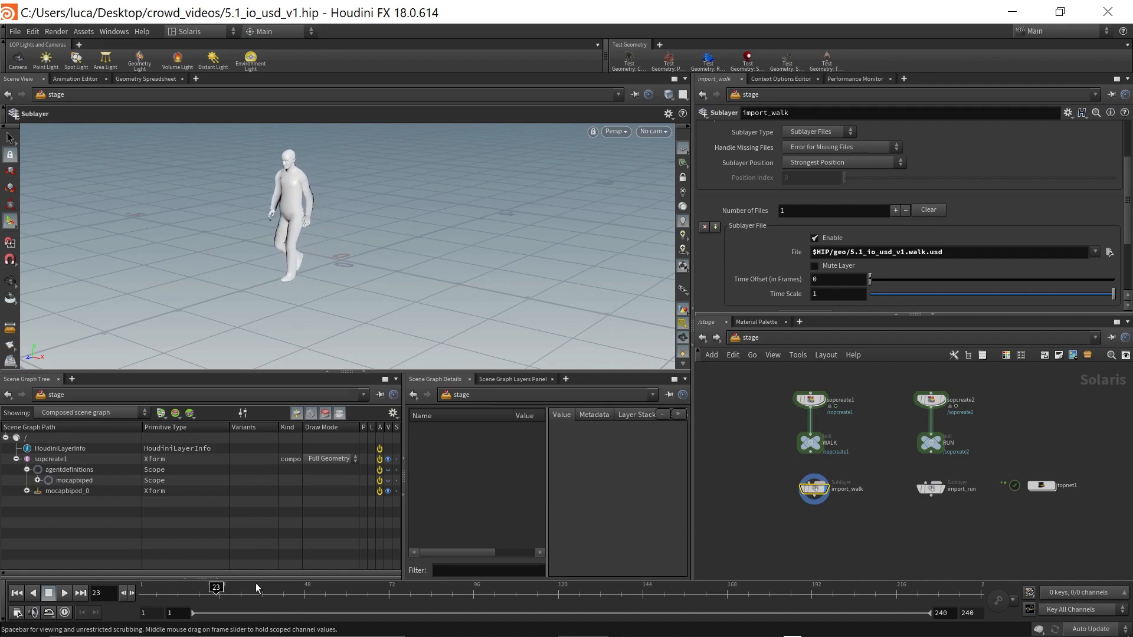
pyautogui.click(928, 494)
pyautogui.moveTo(216, 588)
pyautogui.mouseDown()
pyautogui.moveTo(168, 591)
pyautogui.moveTo(238, 589)
pyautogui.mouseUp()
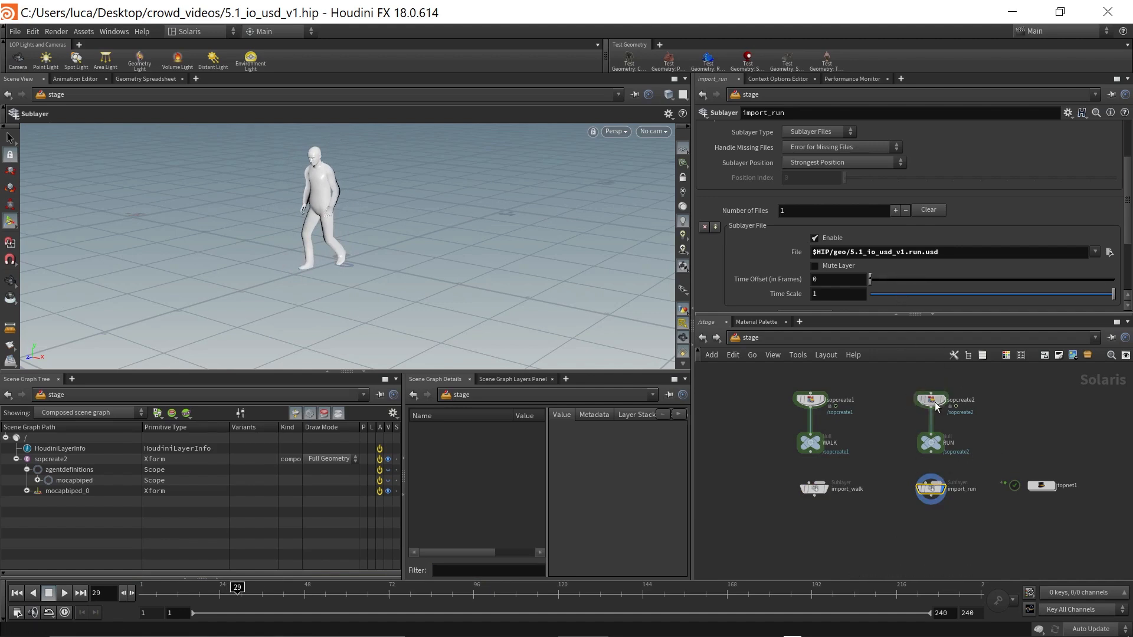
# Step: Check the source path inside sopcreate2 and the LOP path of the run ROP USD Output node in topnet1
pyautogui.click(931, 400)
pyautogui.scroll(-2, 838, 201)
pyautogui.scroll(2, 827, 215)
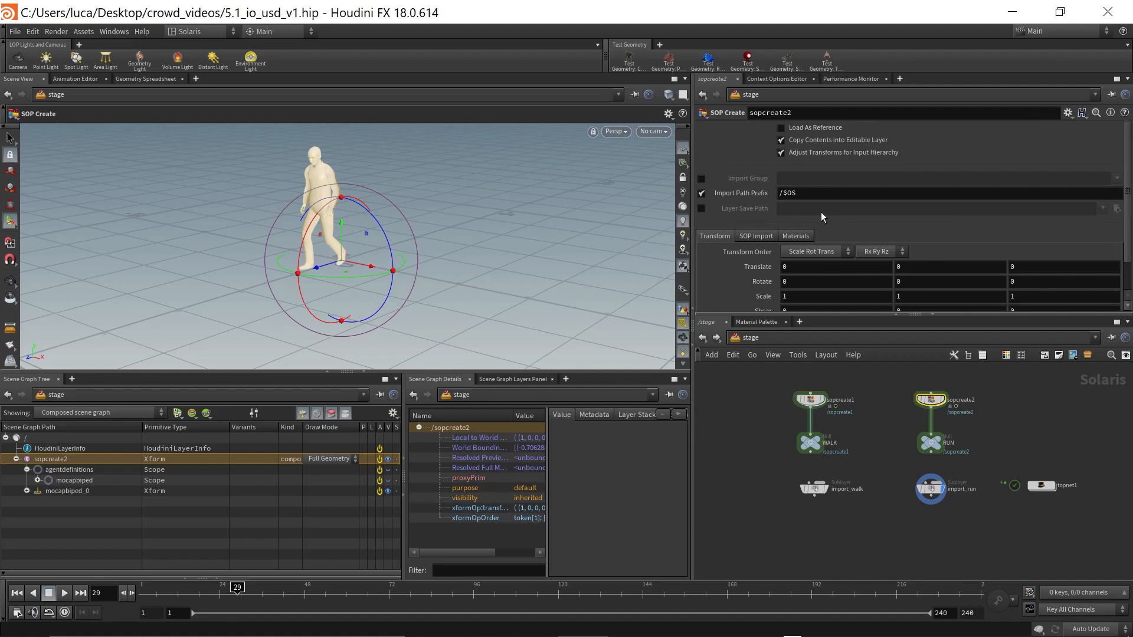
pyautogui.doubleClick(930, 400)
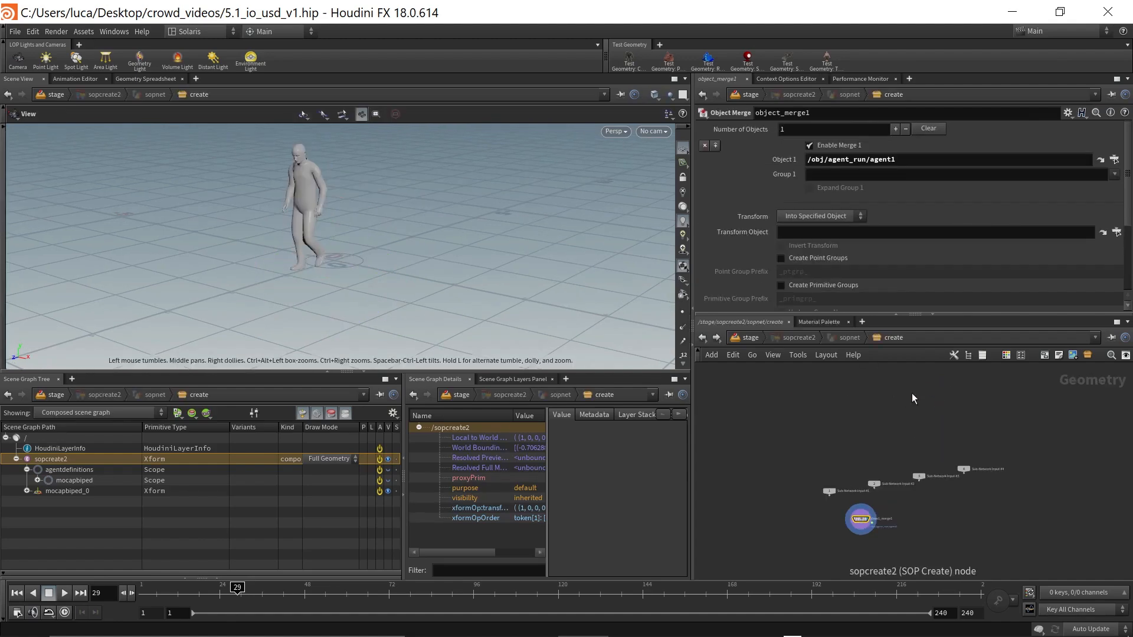
pyautogui.click(702, 337)
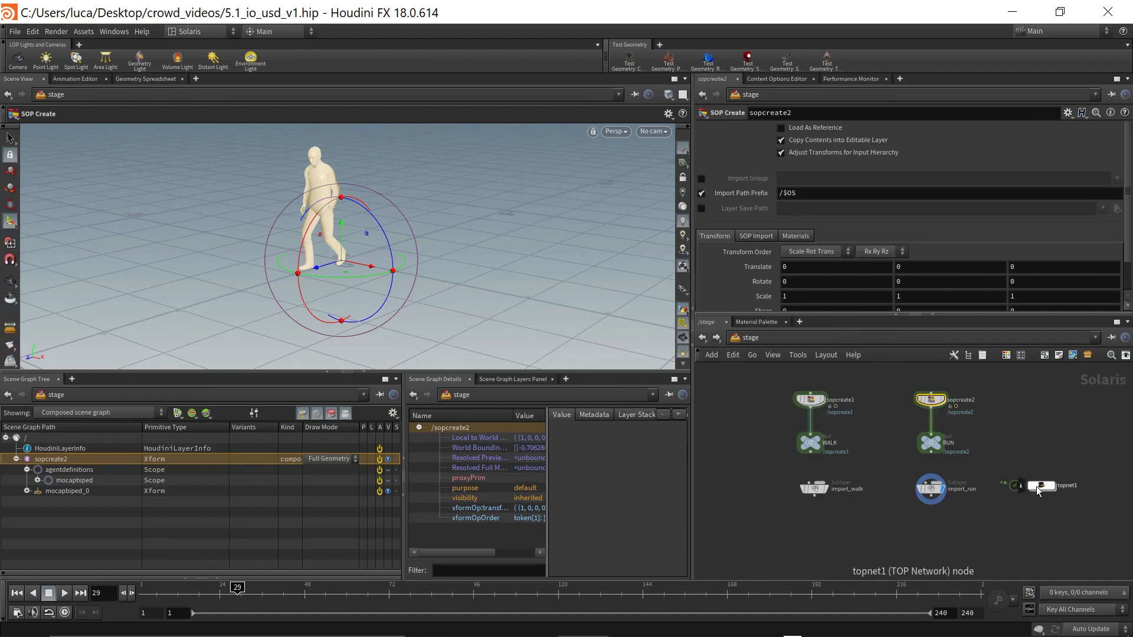
pyautogui.doubleClick(1040, 487)
pyautogui.click(931, 437)
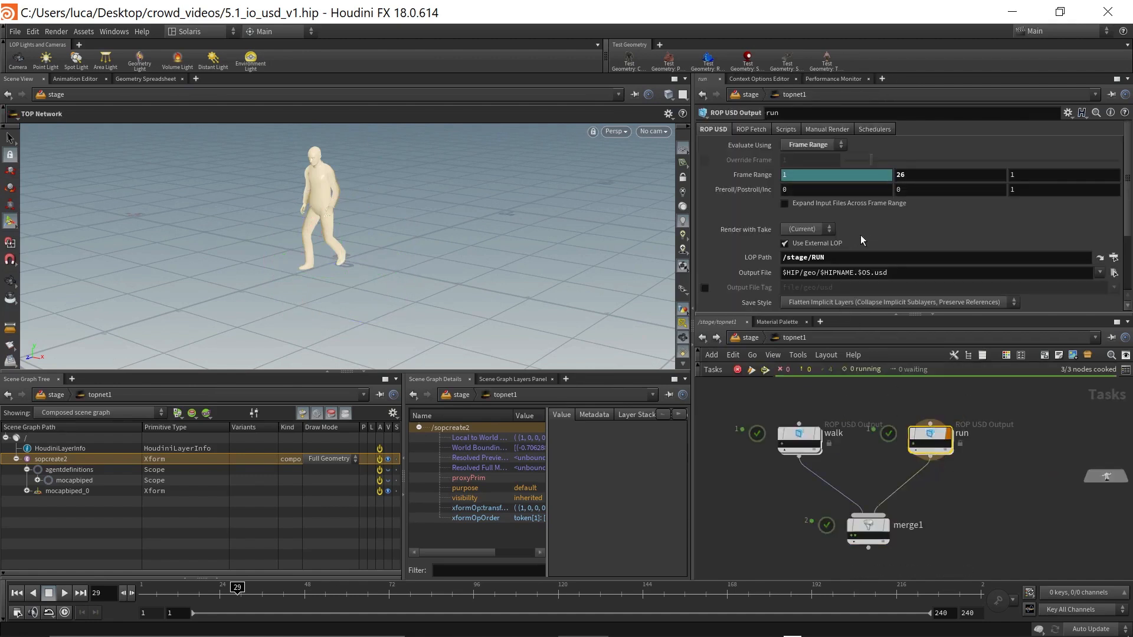
pyautogui.click(1100, 258)
# Step: Follow sopcreate2's Object Merge to the agent1 node in agent_run and examine its clip settings and character rig reference
pyautogui.doubleClick(933, 405)
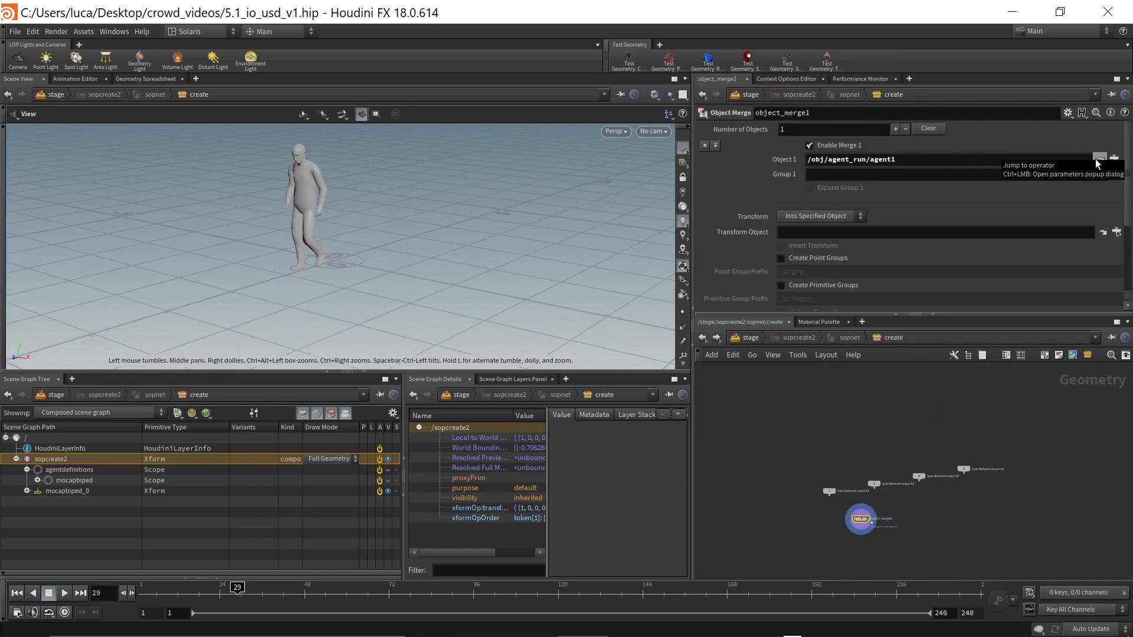
pyautogui.click(1100, 160)
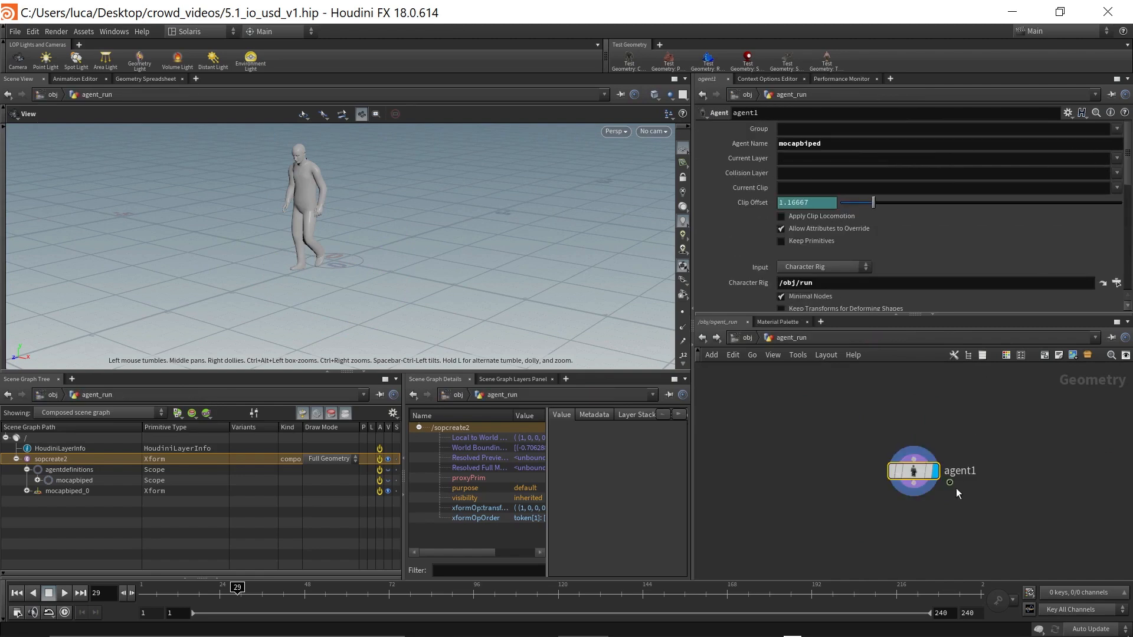
pyautogui.scroll(-10, 843, 238)
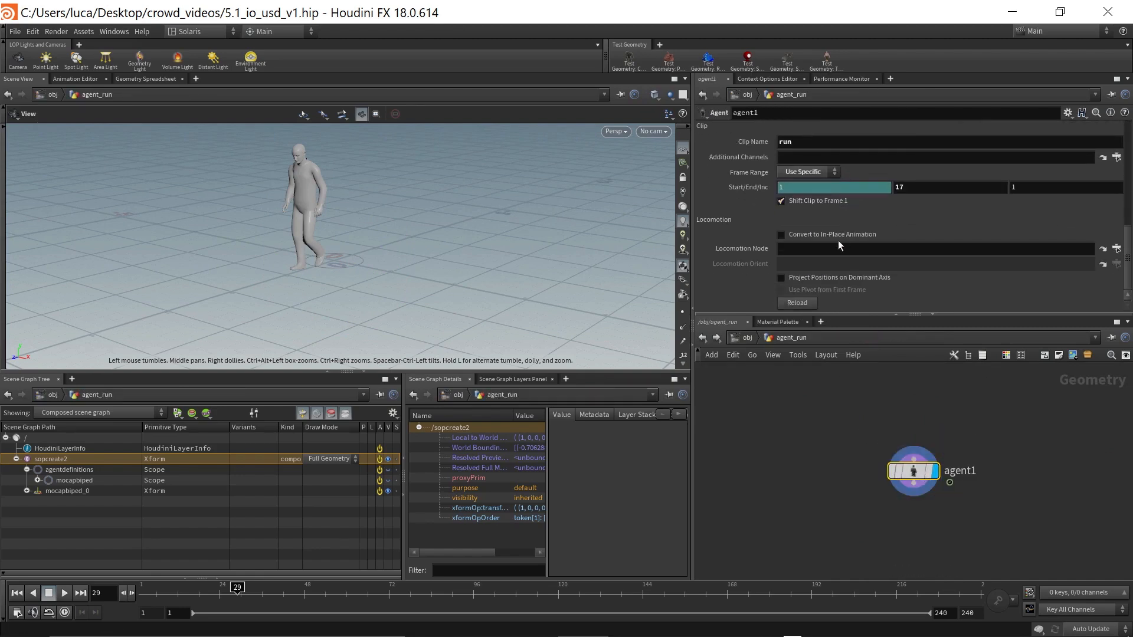
pyautogui.scroll(5, 868, 178)
pyautogui.scroll(3, 869, 178)
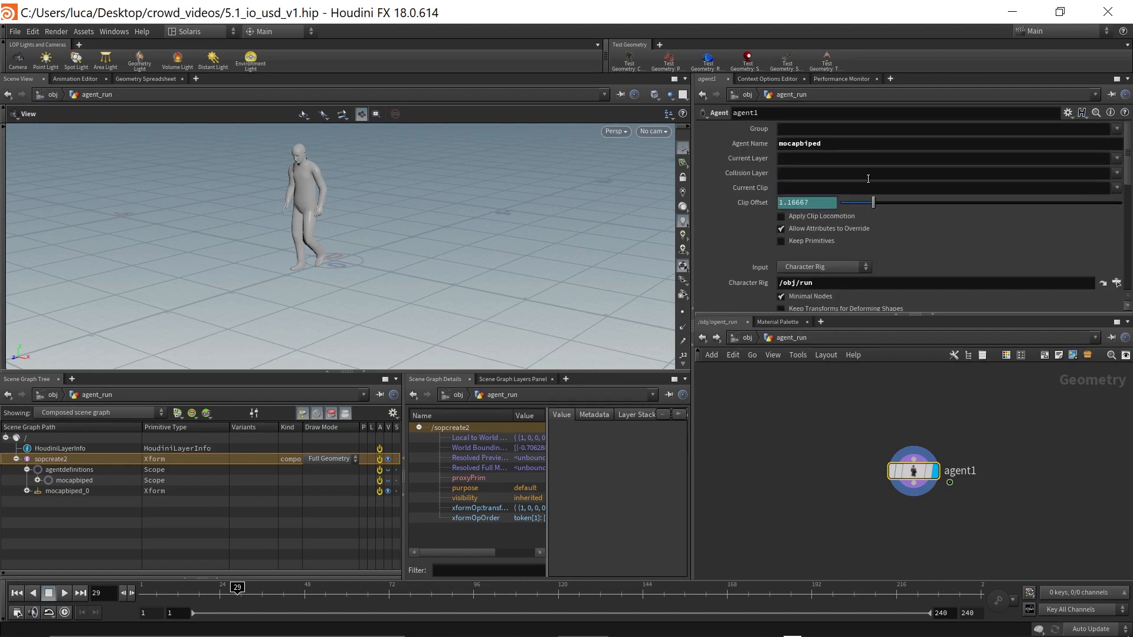
pyautogui.click(1118, 283)
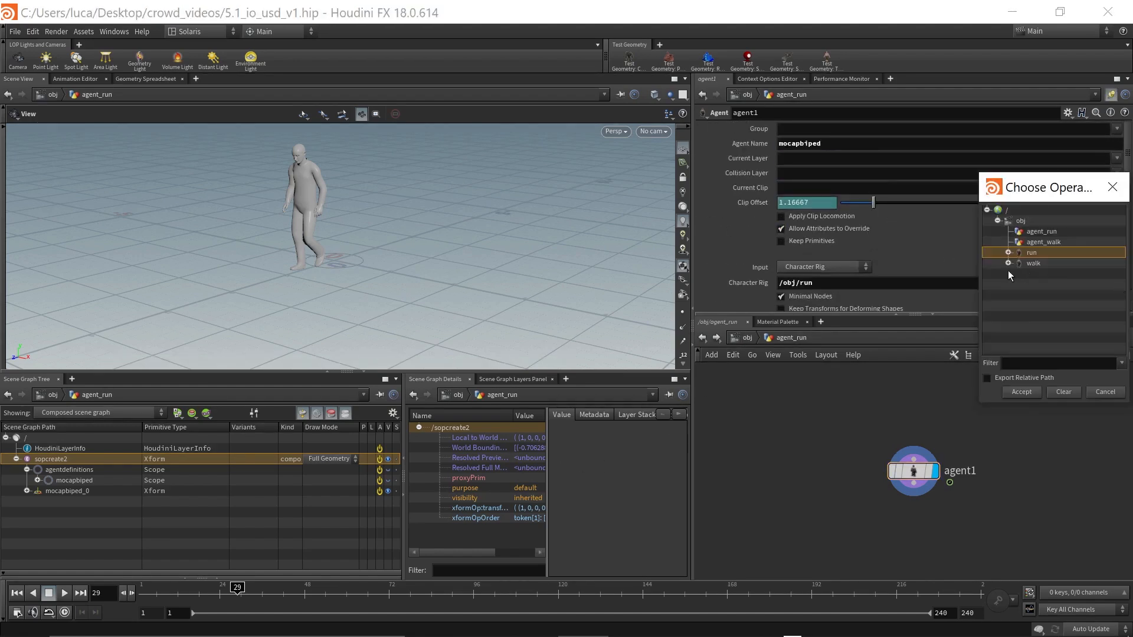
pyautogui.click(1021, 392)
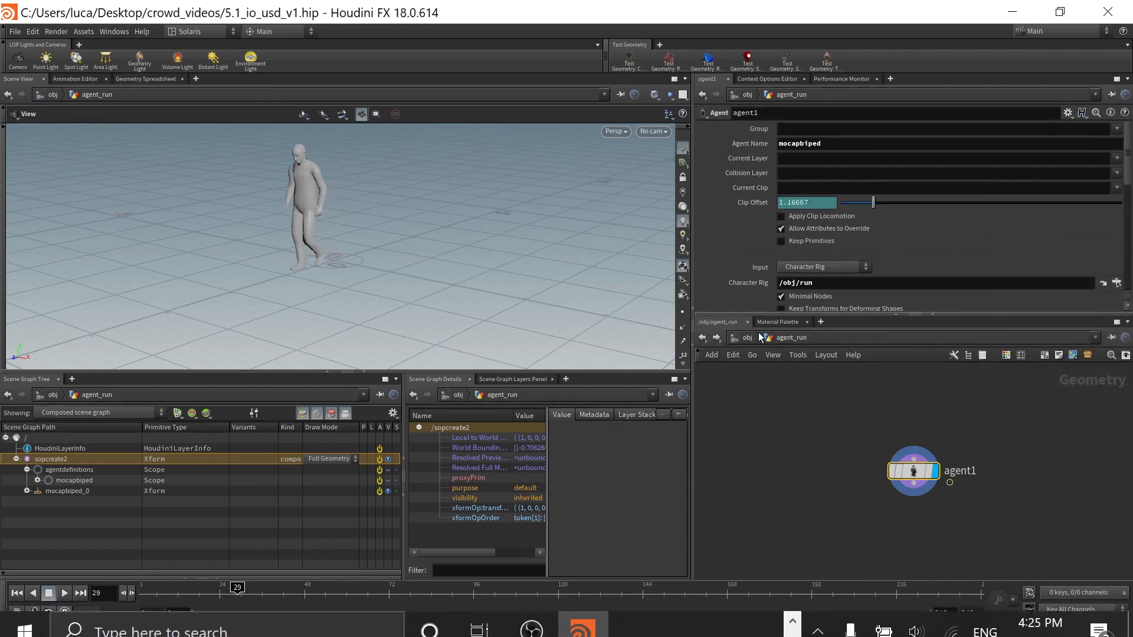
# Step: Switch to the Build desktop layout and return to the agent_run network
pyautogui.click(700, 339)
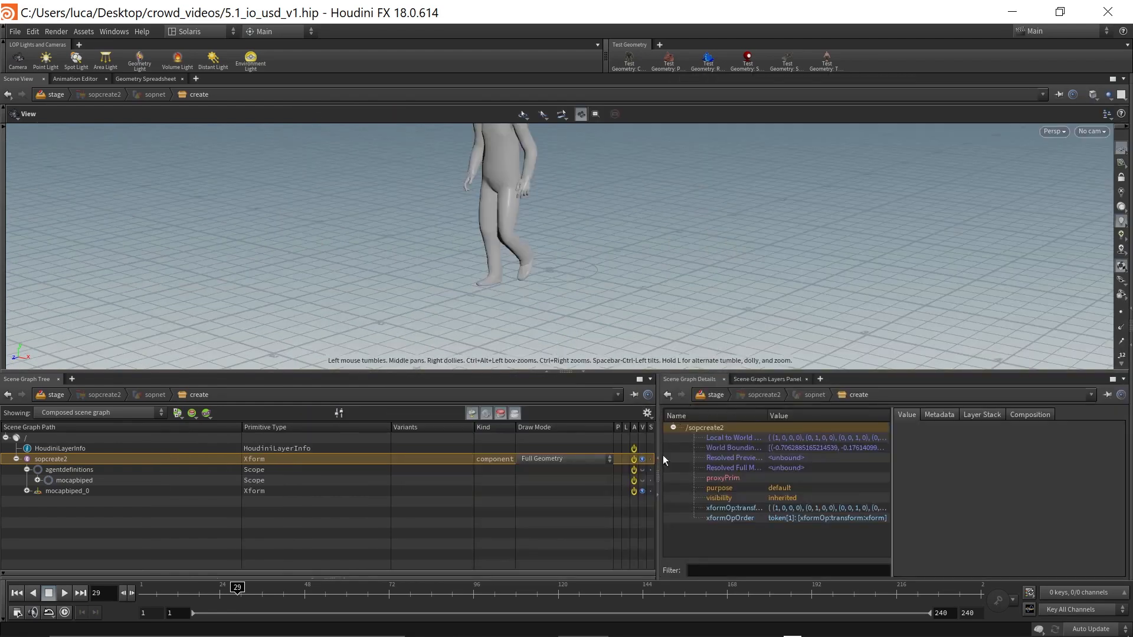
pyautogui.click(196, 31)
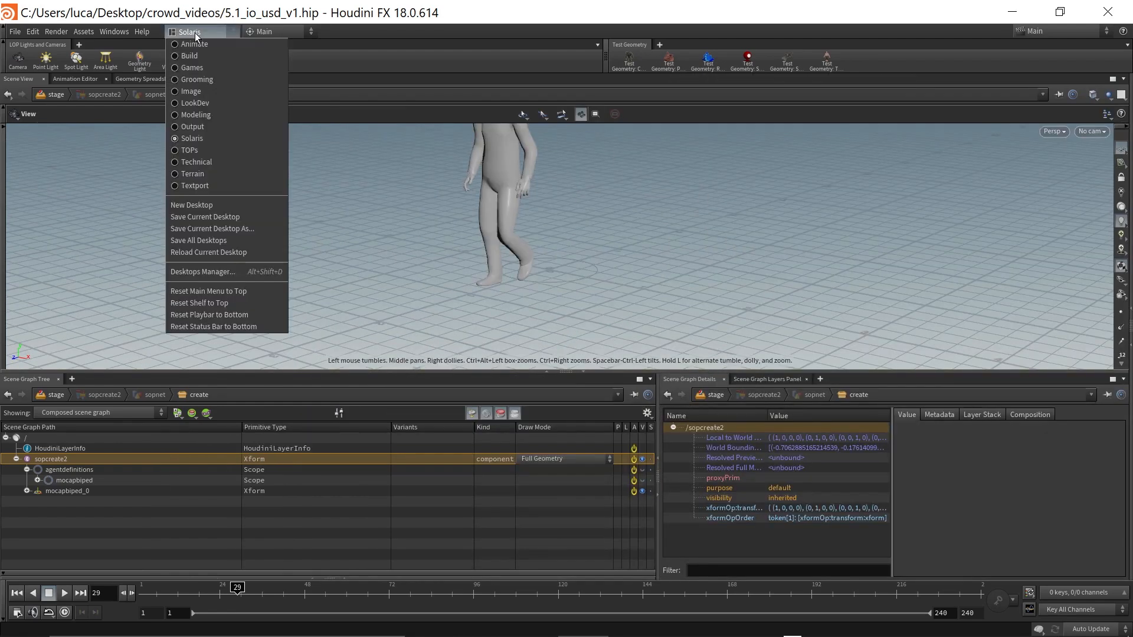
pyautogui.click(196, 54)
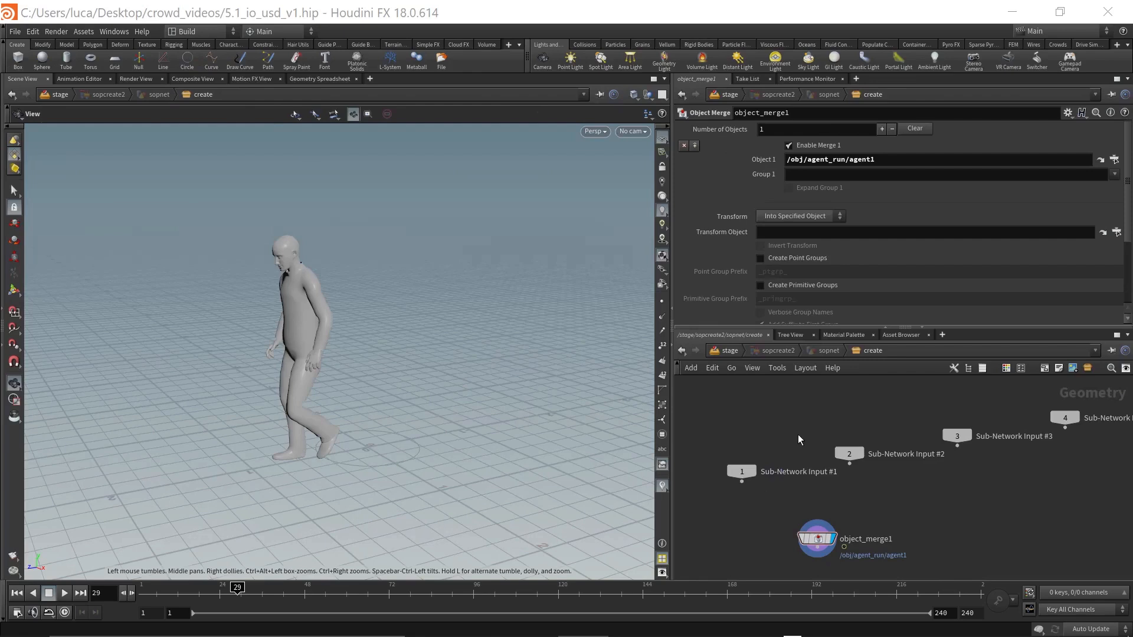
pyautogui.hotkey('ctrl', 'z')
pyautogui.hotkey('ctrl', 'z')
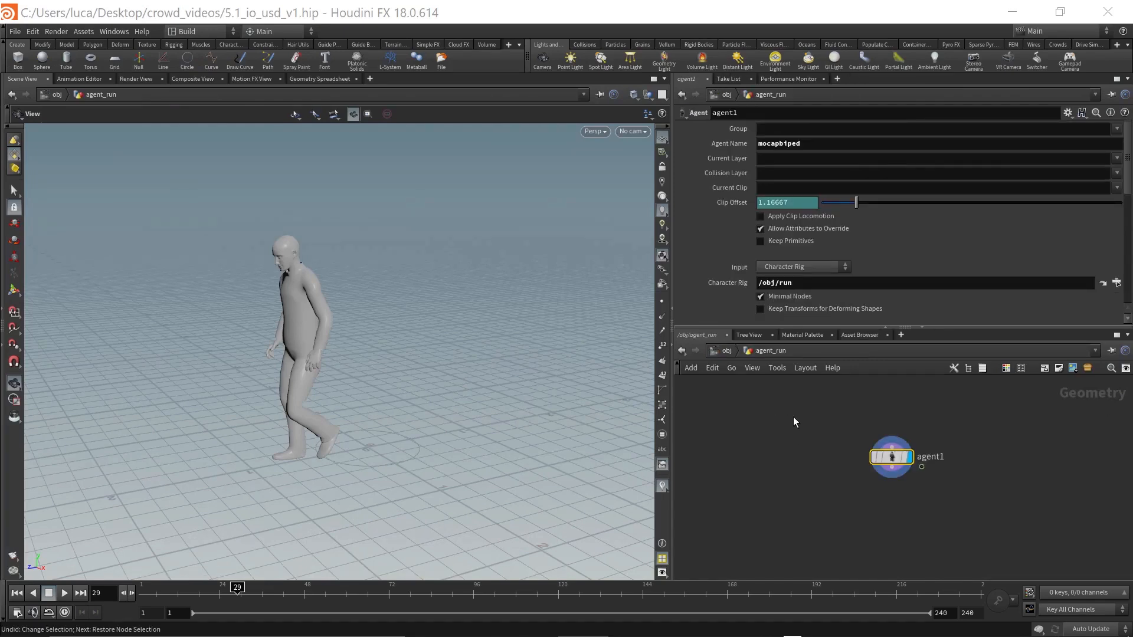
# Step: Go up to the object level and set the run Mocap Biped's Animation Type to Runs
pyautogui.click(725, 350)
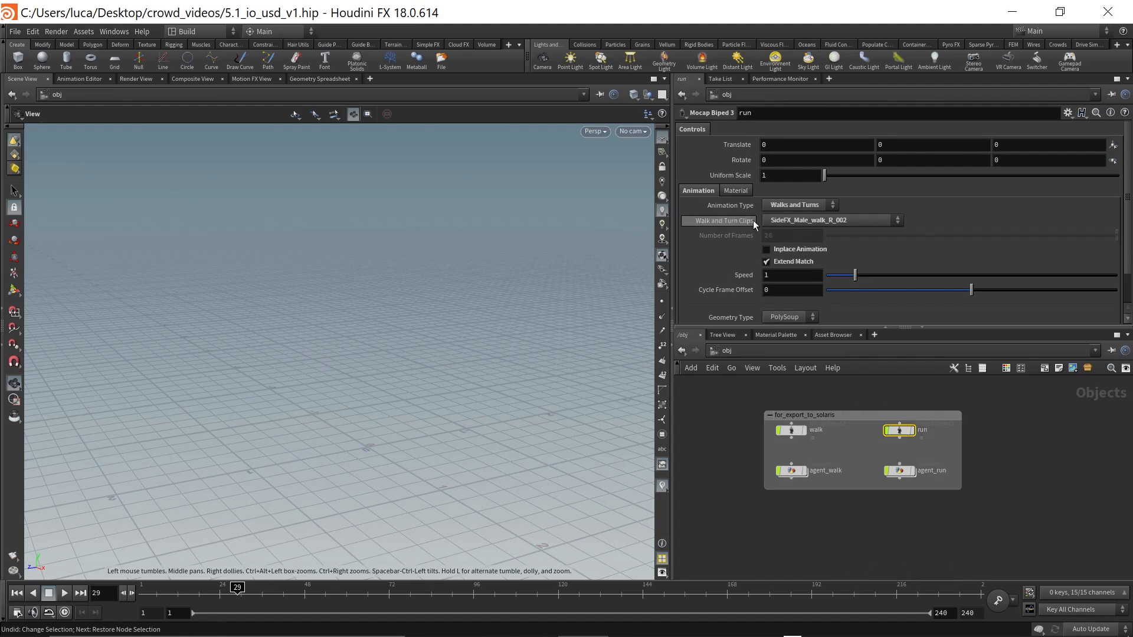
pyautogui.click(799, 204)
pyautogui.click(794, 228)
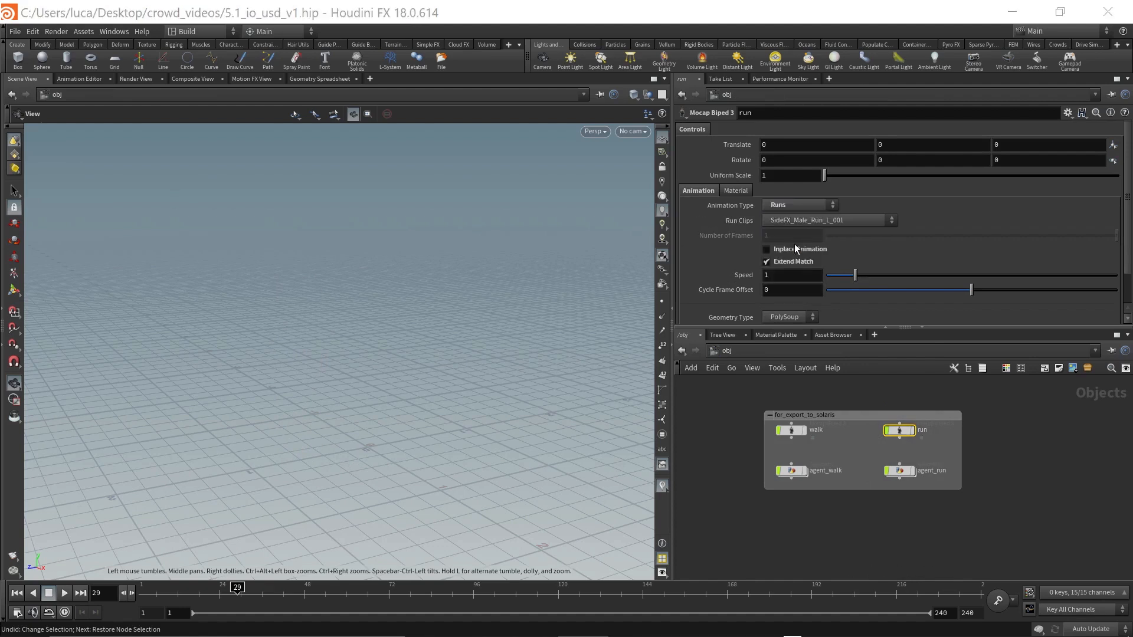
pyautogui.click(757, 383)
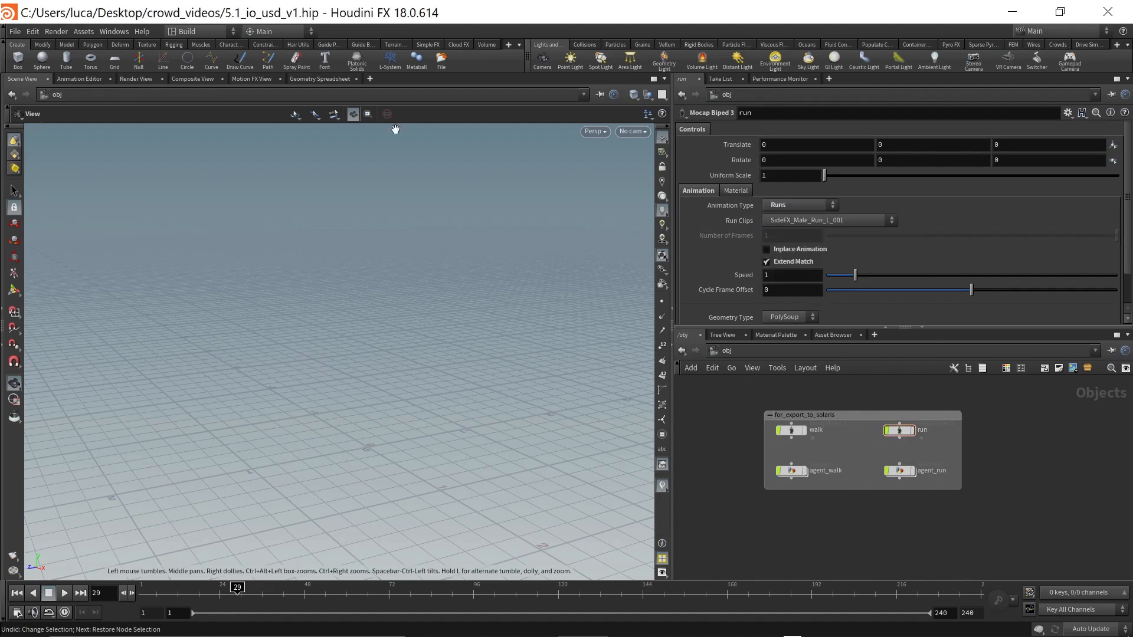
# Step: Switch back to the Solaris desktop layout and resize its panes to uncover the parameters and network
pyautogui.click(196, 30)
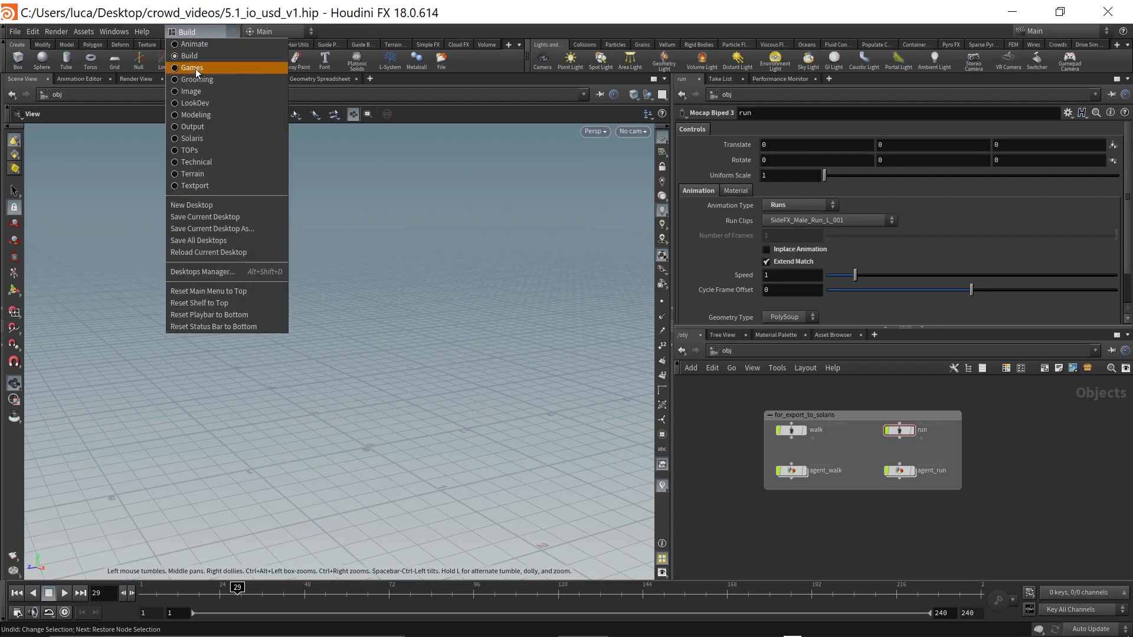
pyautogui.click(210, 138)
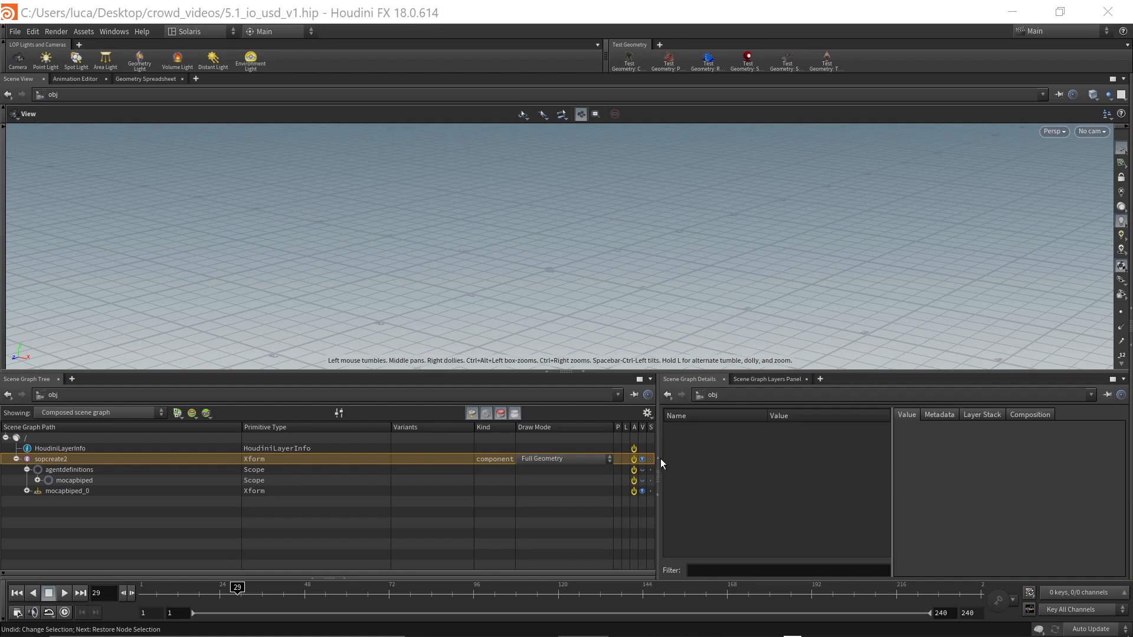
pyautogui.moveTo(657, 466); pyautogui.dragTo(474, 460)
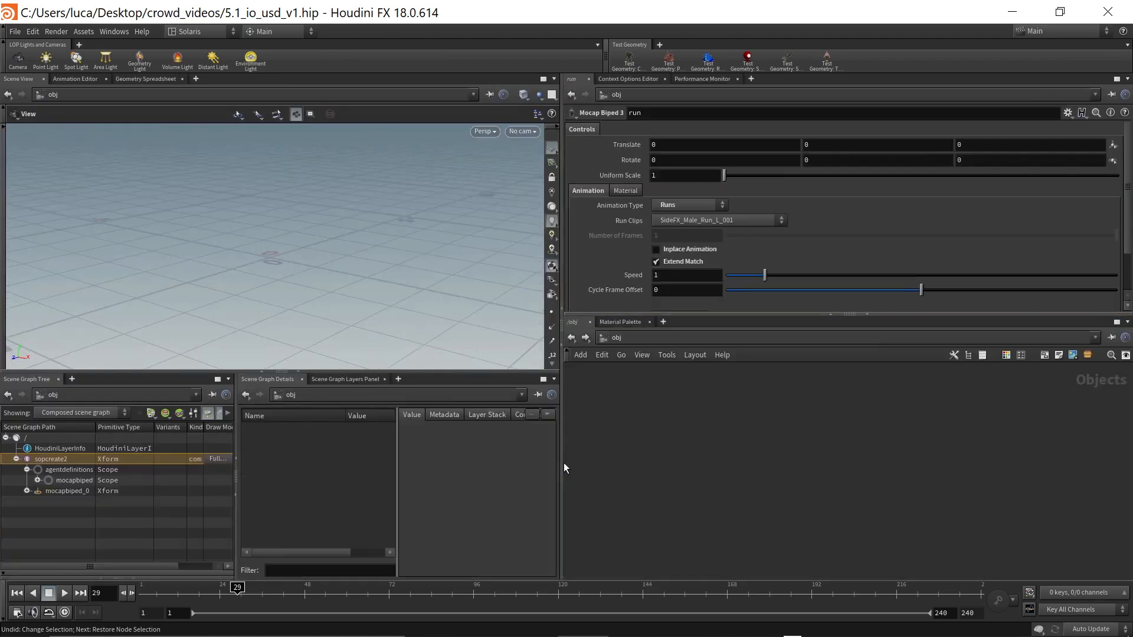
pyautogui.moveTo(560, 462); pyautogui.dragTo(651, 461)
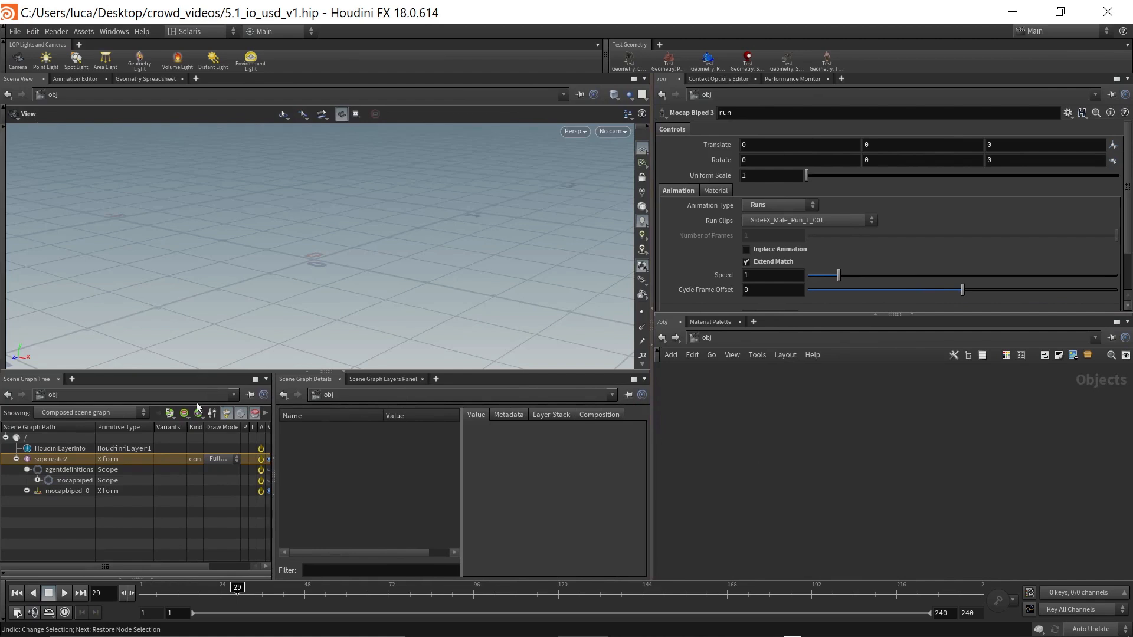
pyautogui.moveTo(271, 443); pyautogui.dragTo(310, 444)
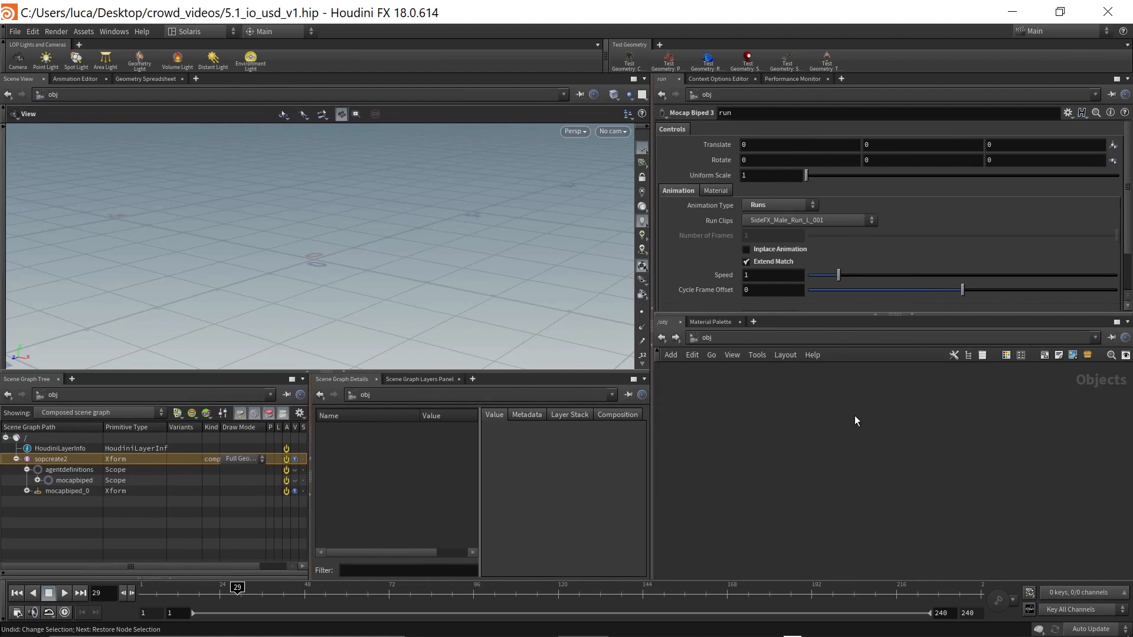
# Step: Return to the stage network, look inside sopcreate2 and scrub the timeline to frame 20 to check the run motion
pyautogui.click(761, 341)
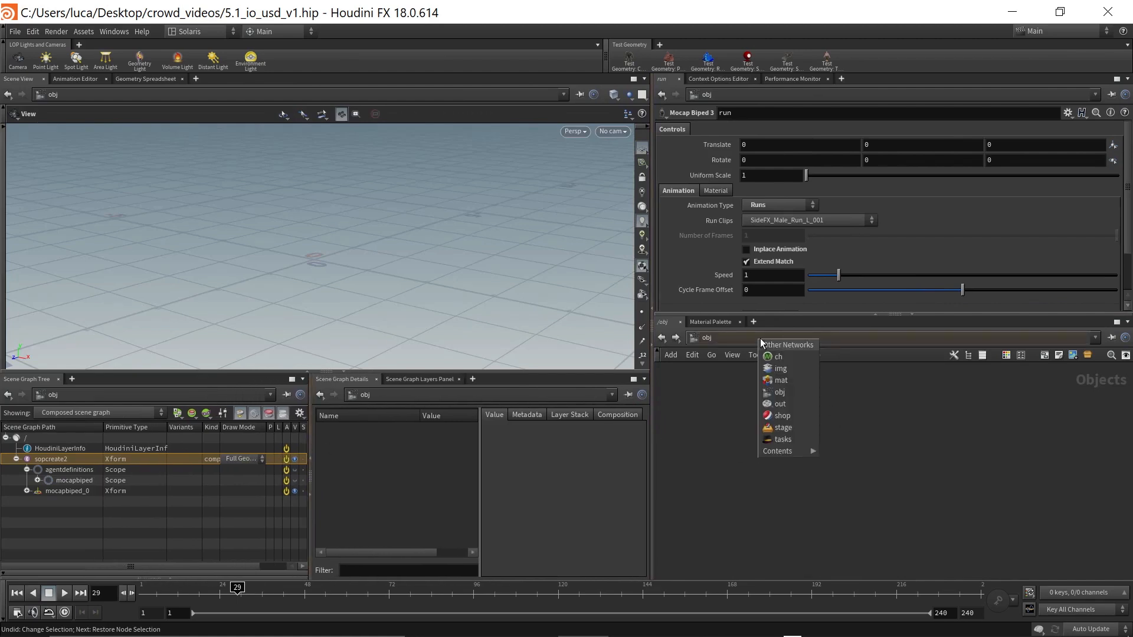
pyautogui.click(785, 427)
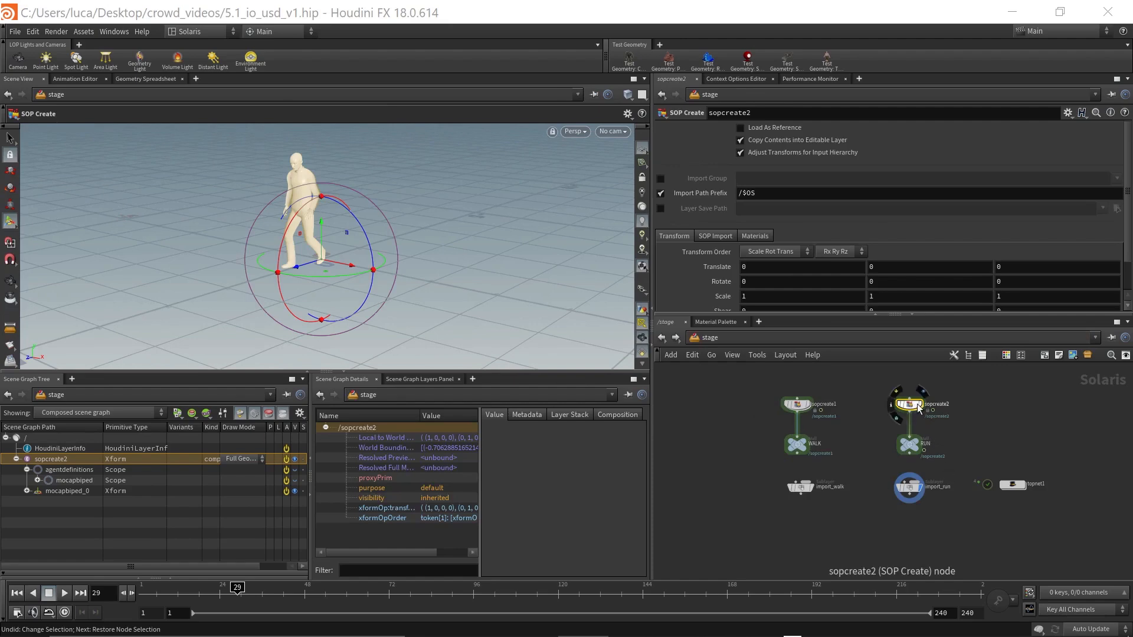
pyautogui.doubleClick(909, 406)
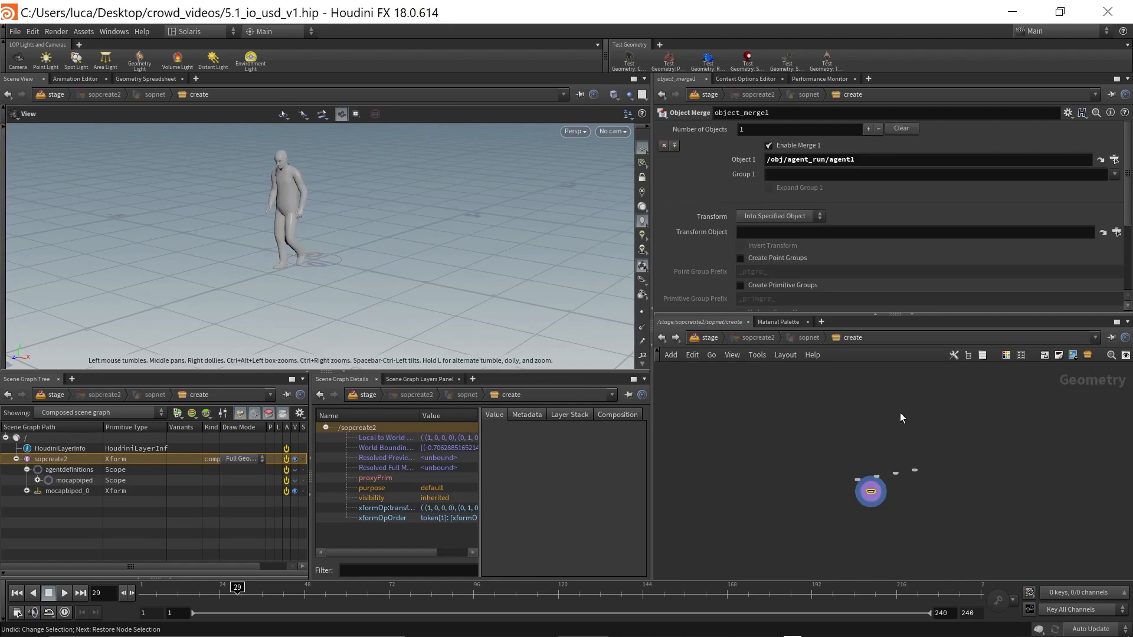
pyautogui.press('u')
pyautogui.moveTo(171, 593); pyautogui.dragTo(205, 597)
# Step: Open sopcreate2 again, go back to frame 1 and jump to the agent1 node referenced by its Object Merge
pyautogui.doubleClick(909, 406)
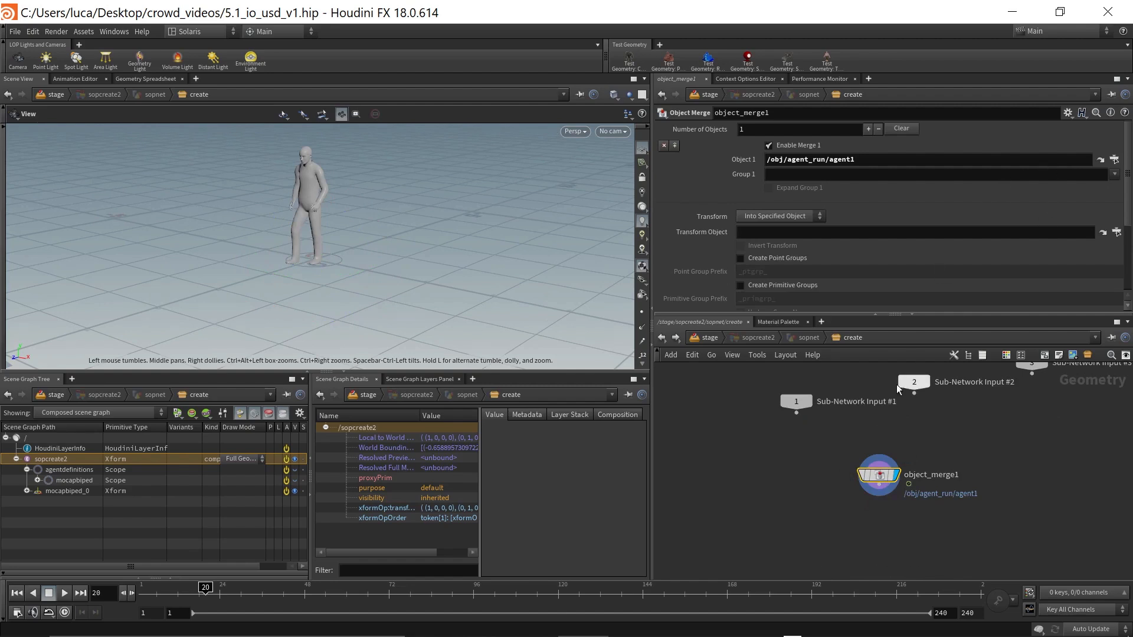
pyautogui.moveTo(140, 595)
pyautogui.mouseDown()
pyautogui.moveTo(228, 595)
pyautogui.moveTo(139, 595)
pyautogui.mouseUp()
pyautogui.click(1101, 160)
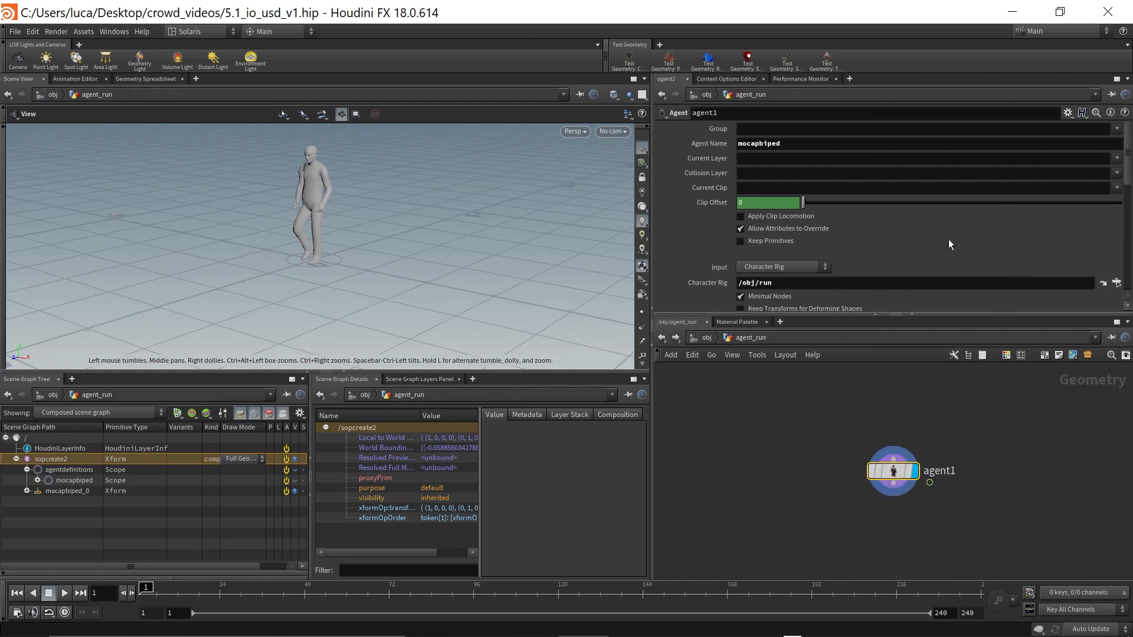
# Step: Follow agent1's Character Rig reference to /obj/run and turn on the display of the run Mocap Biped
pyautogui.scroll(-5, 937, 192)
pyautogui.scroll(3, 936, 193)
pyautogui.moveTo(155, 598); pyautogui.dragTo(58, 593)
pyautogui.scroll(2, 966, 250)
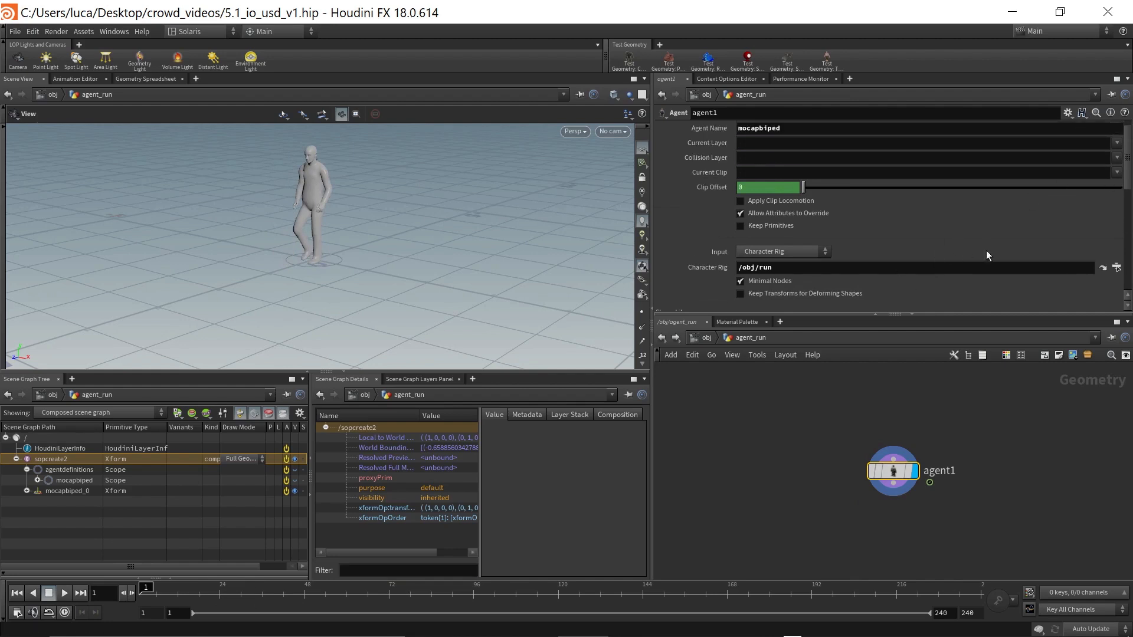
pyautogui.click(1101, 270)
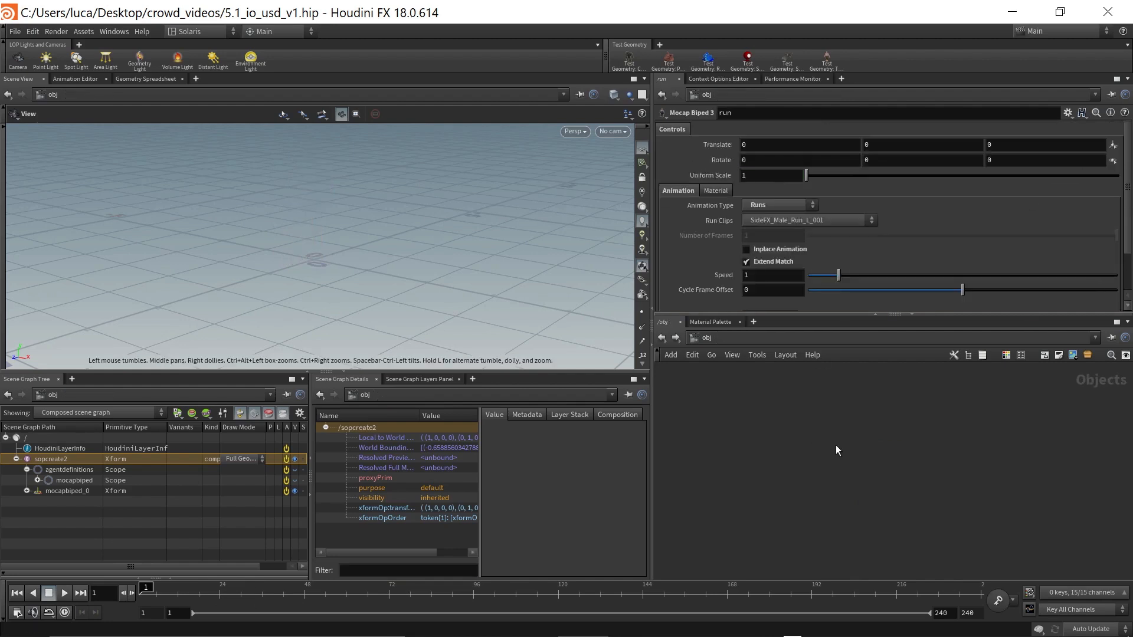
pyautogui.scroll(6, 929, 472)
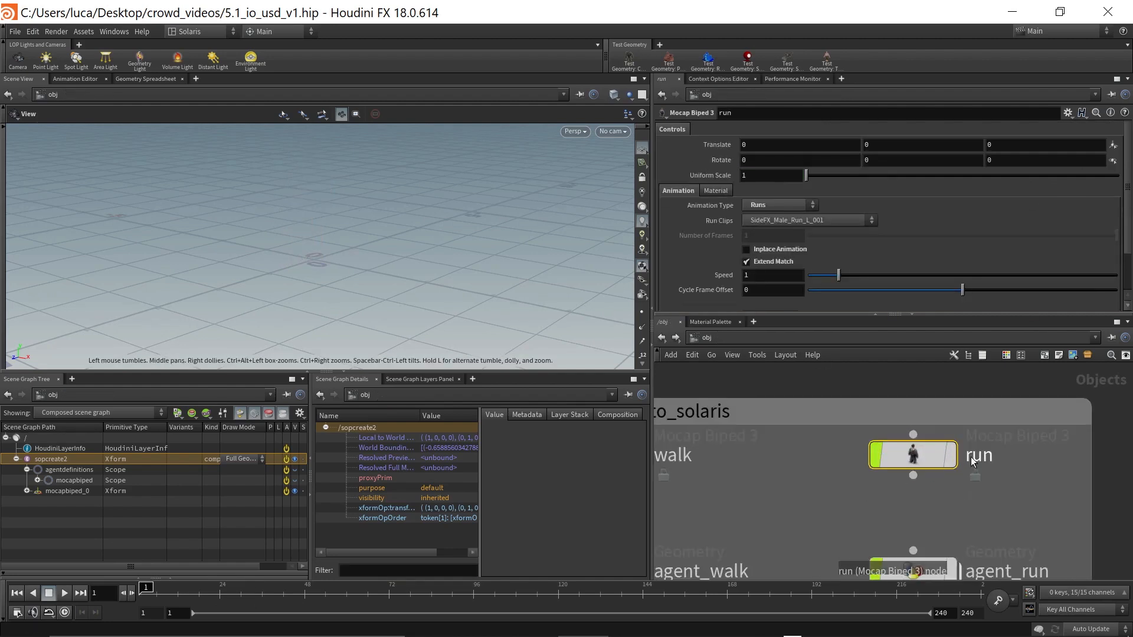
pyautogui.click(949, 456)
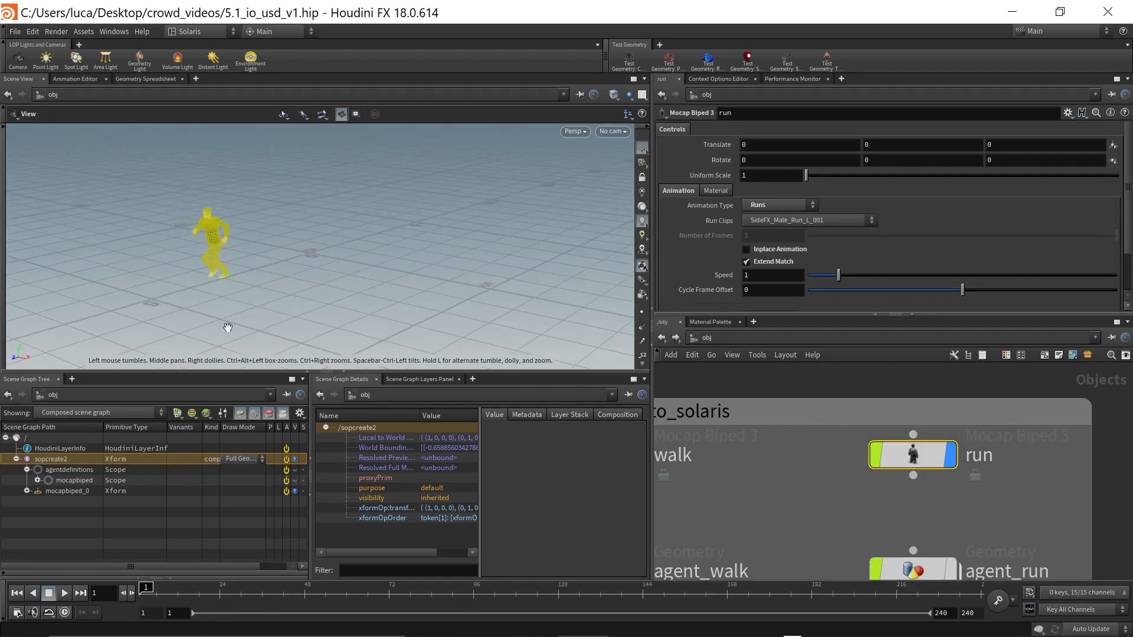
# Step: Return inside agent_run and reload the agent1 node's run clip from the character rig
pyautogui.moveTo(927, 570); pyautogui.dragTo(889, 498, button='middle')
pyautogui.doubleClick(891, 501)
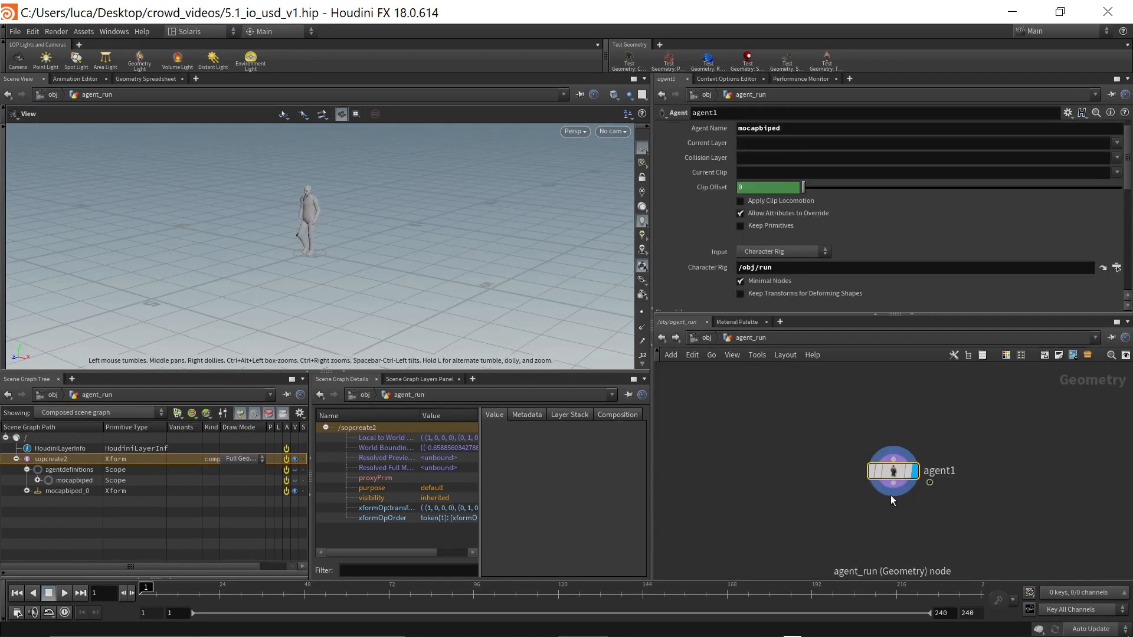
pyautogui.moveTo(887, 475)
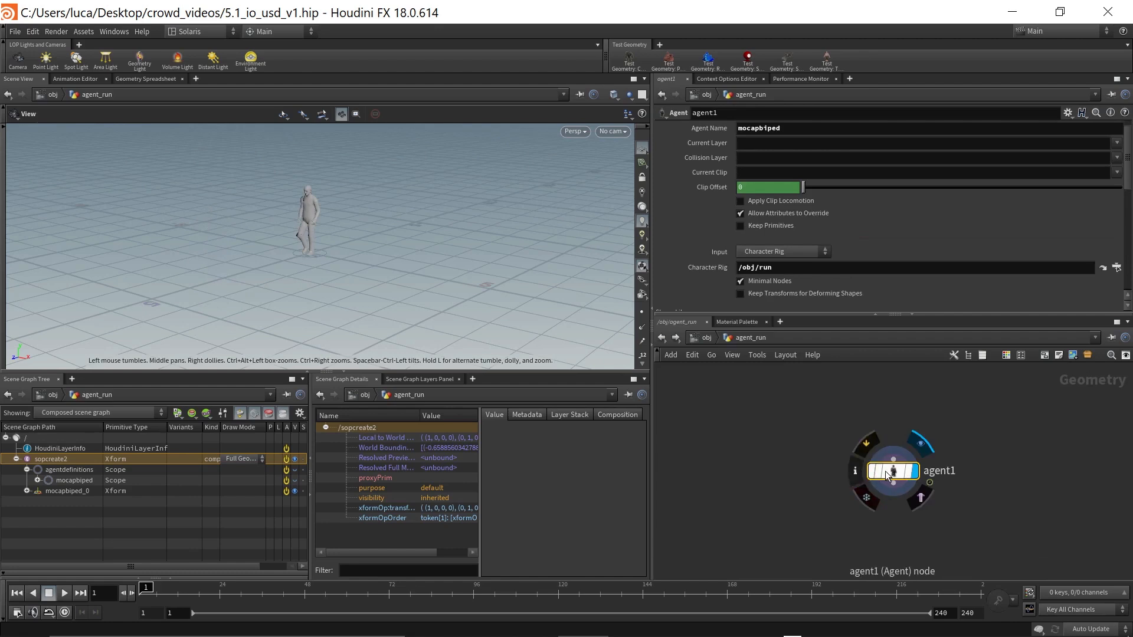
pyautogui.scroll(-4, 894, 234)
pyautogui.scroll(-6, 892, 250)
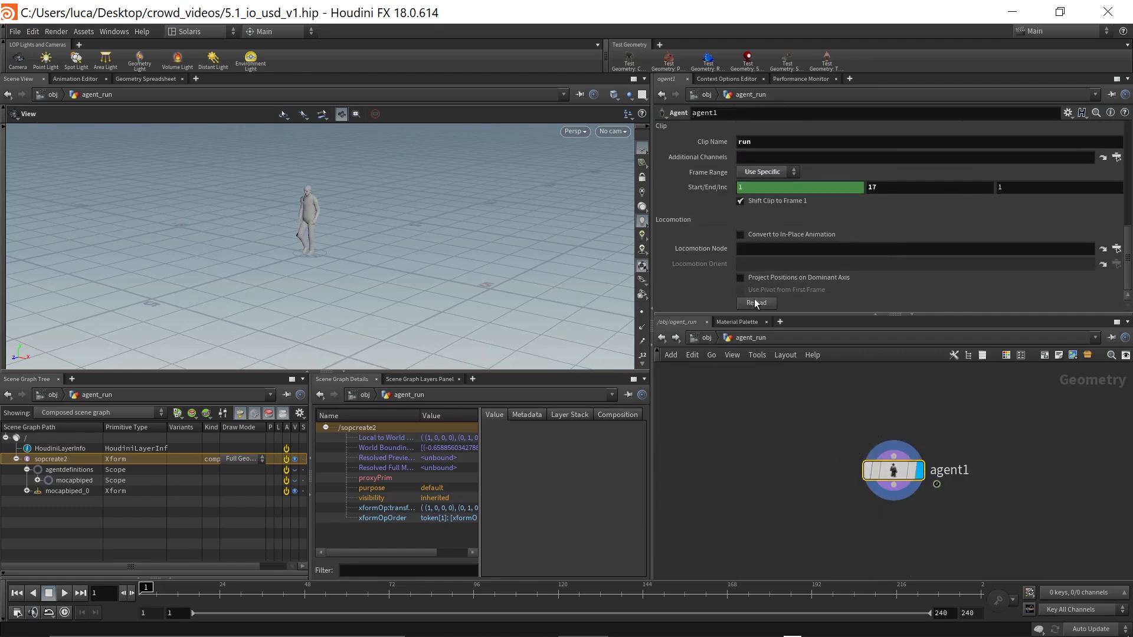
pyautogui.click(755, 303)
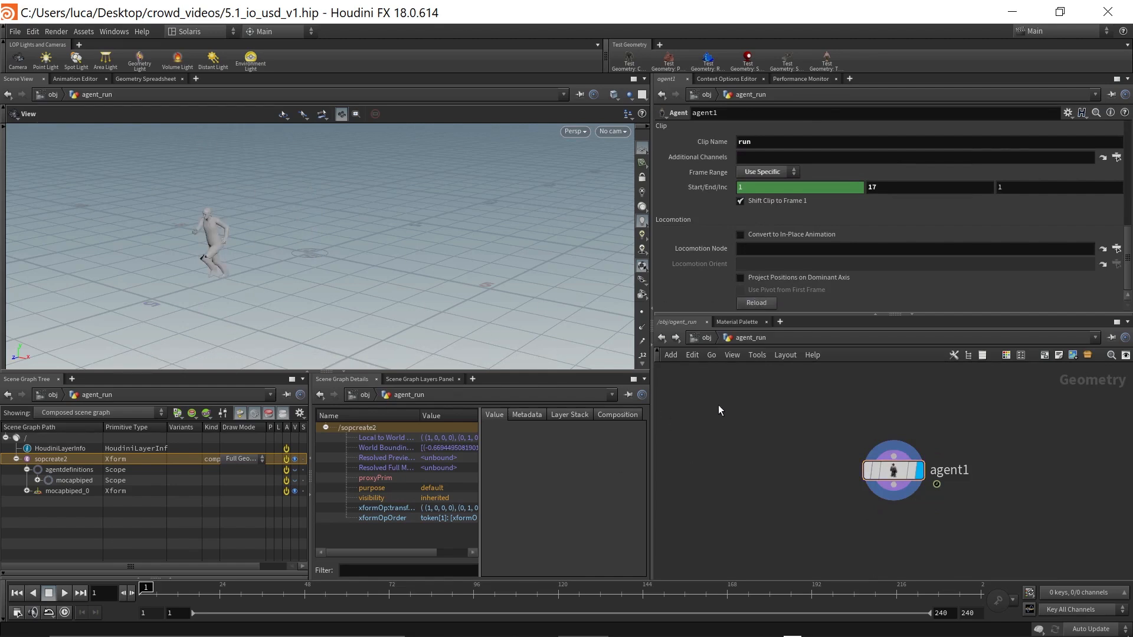
# Step: Go up to the object level, switch to the stage network and open topnet1
pyautogui.click(693, 336)
pyautogui.scroll(-5, 746, 440)
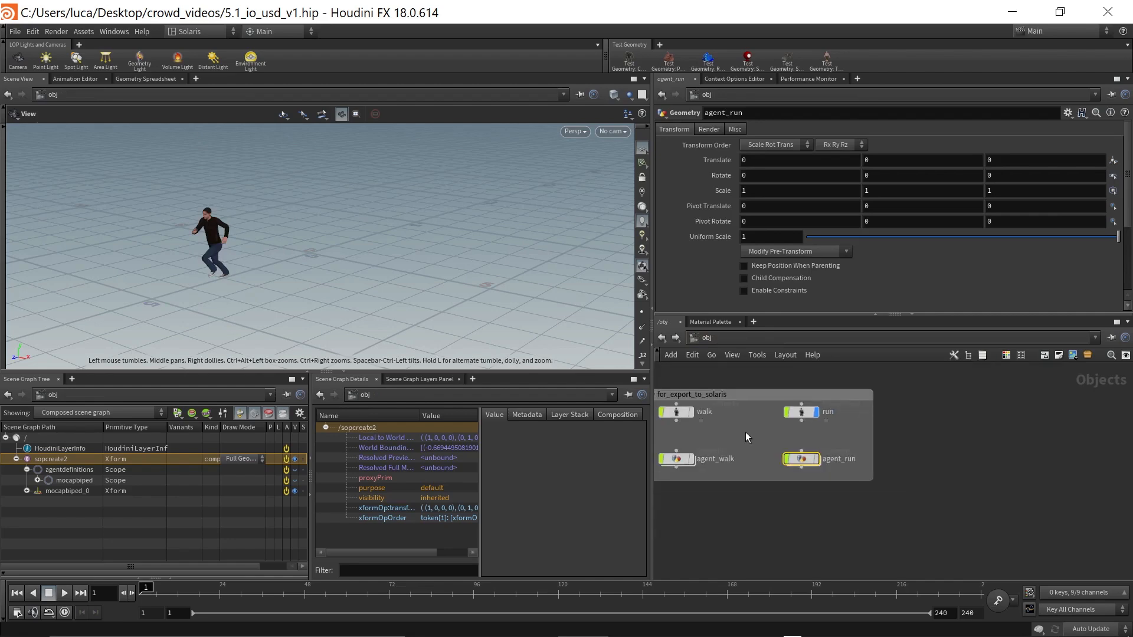
pyautogui.click(731, 339)
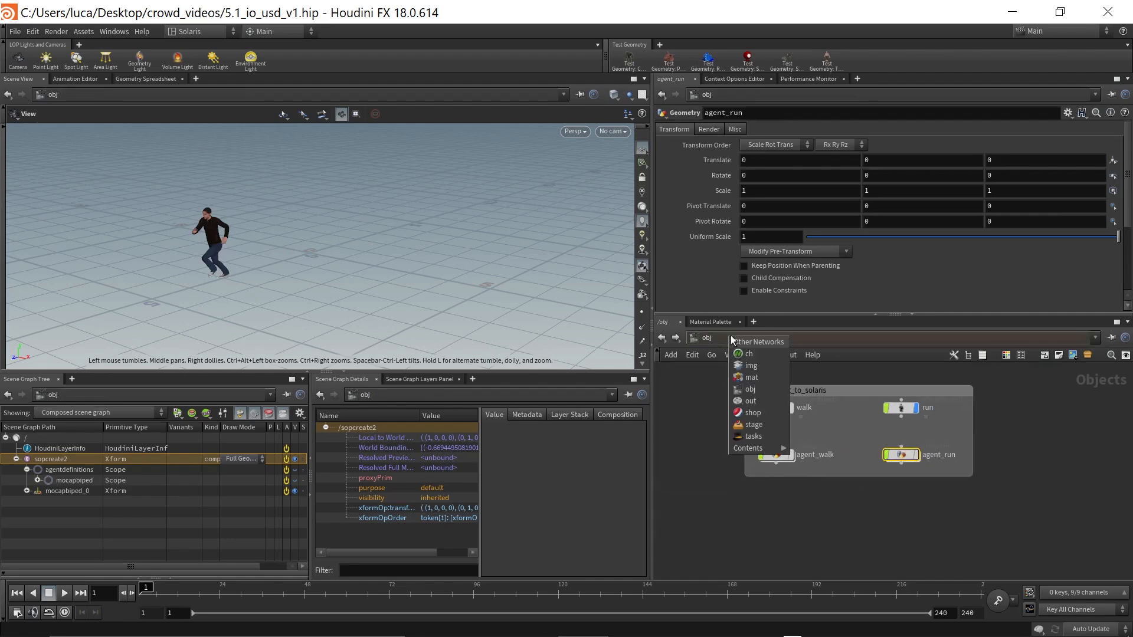
pyautogui.click(758, 420)
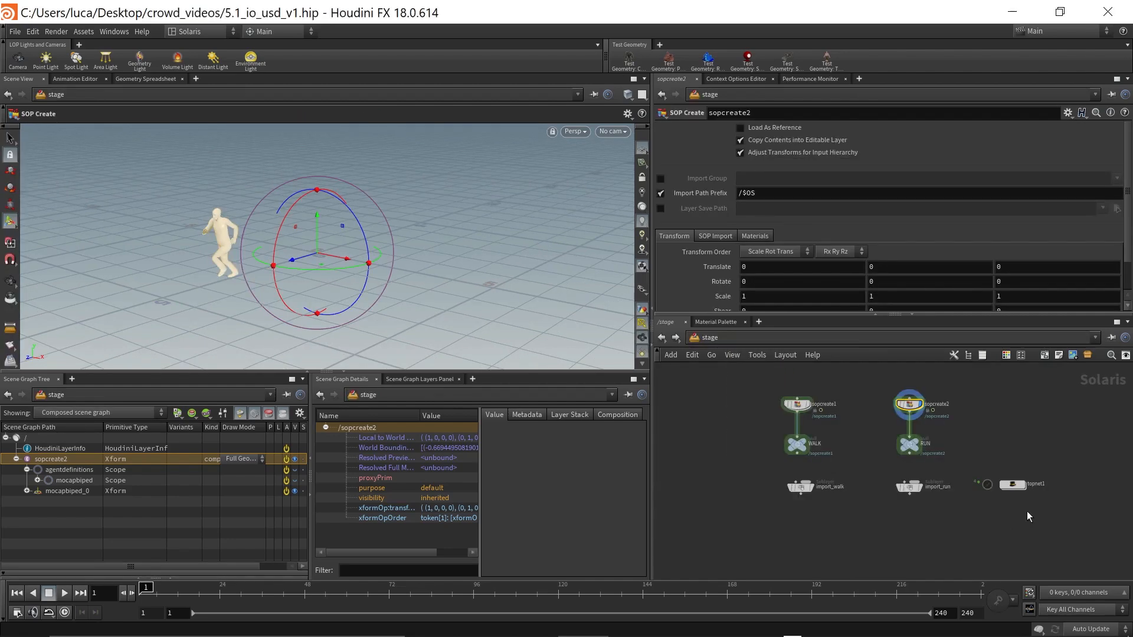
pyautogui.doubleClick(1015, 490)
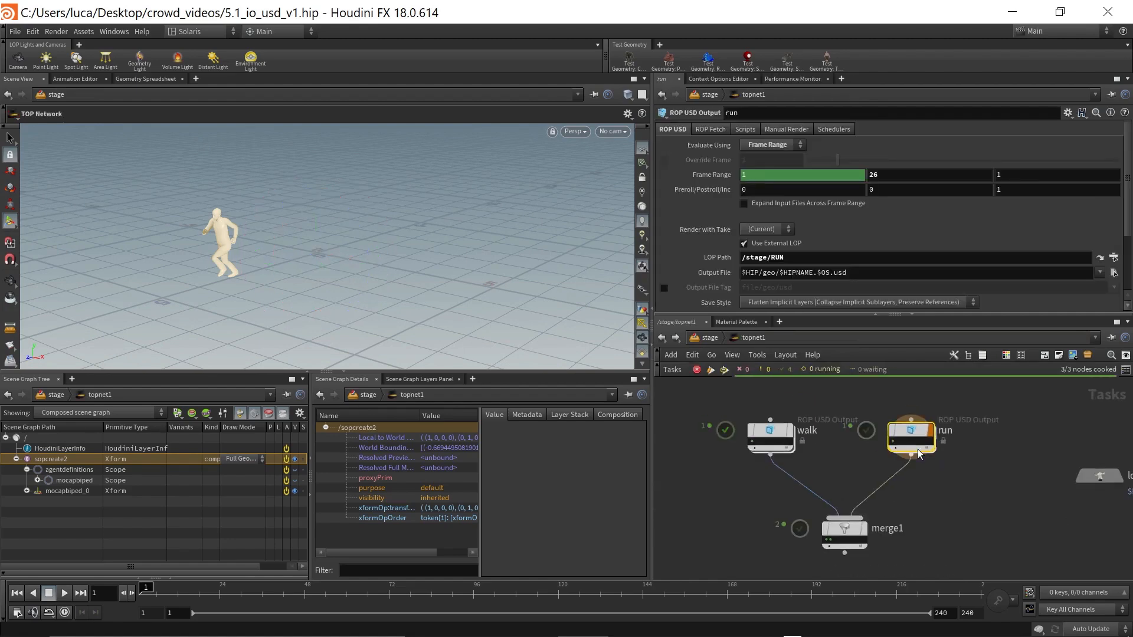
# Step: Delete the run ROP USD Output node's results from disk and confirm the permanent file deletion
pyautogui.rightClick(909, 433)
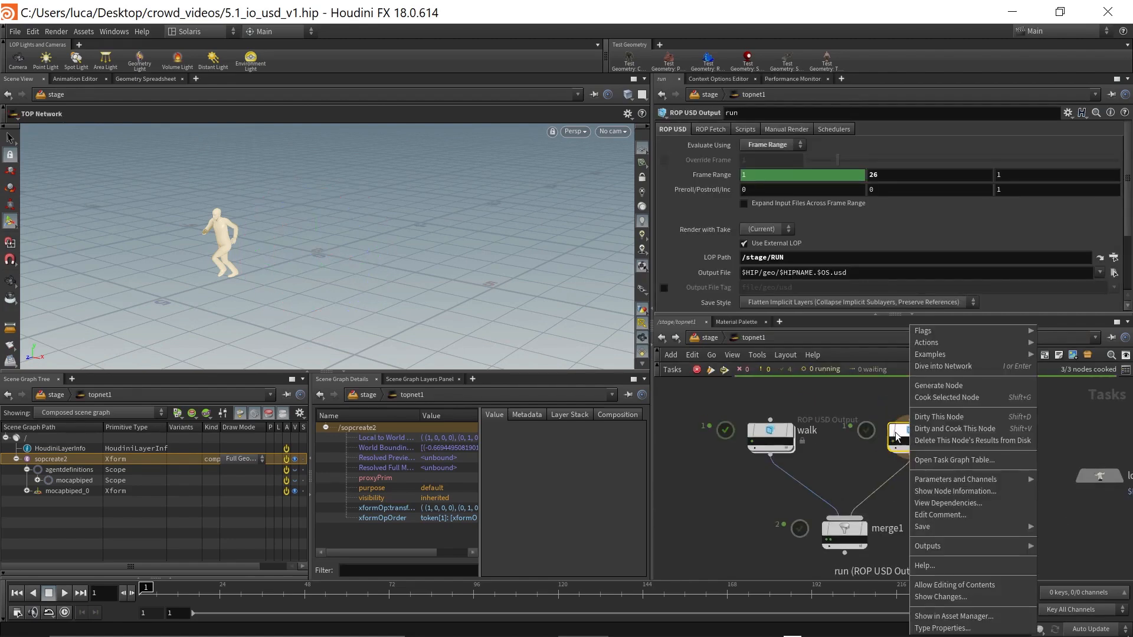
pyautogui.click(891, 434)
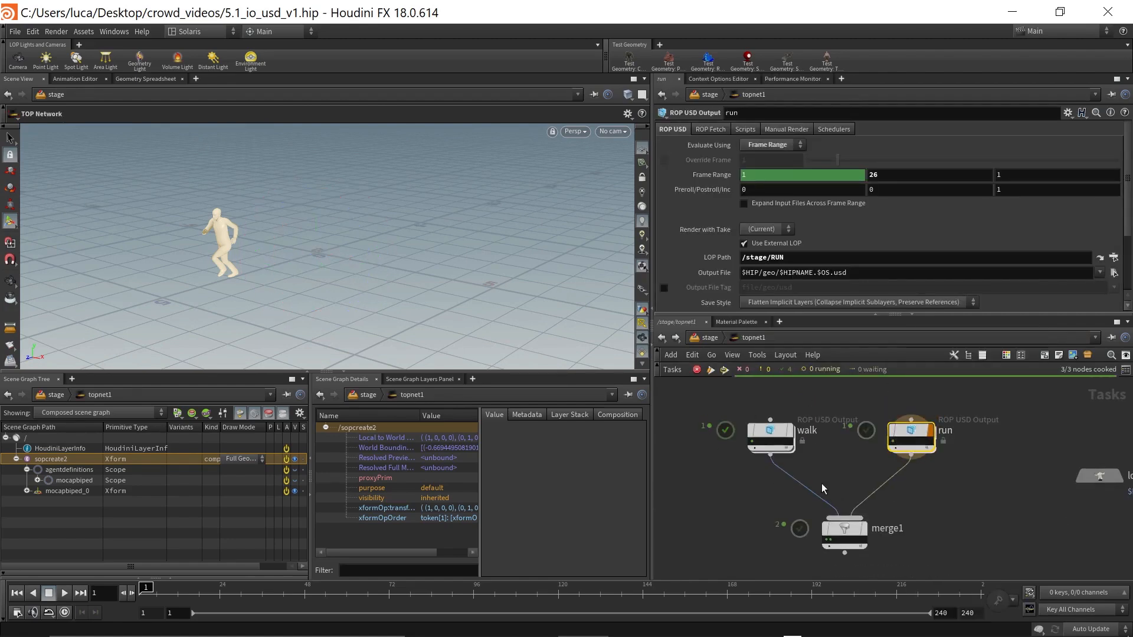
pyautogui.rightClick(914, 429)
pyautogui.click(958, 441)
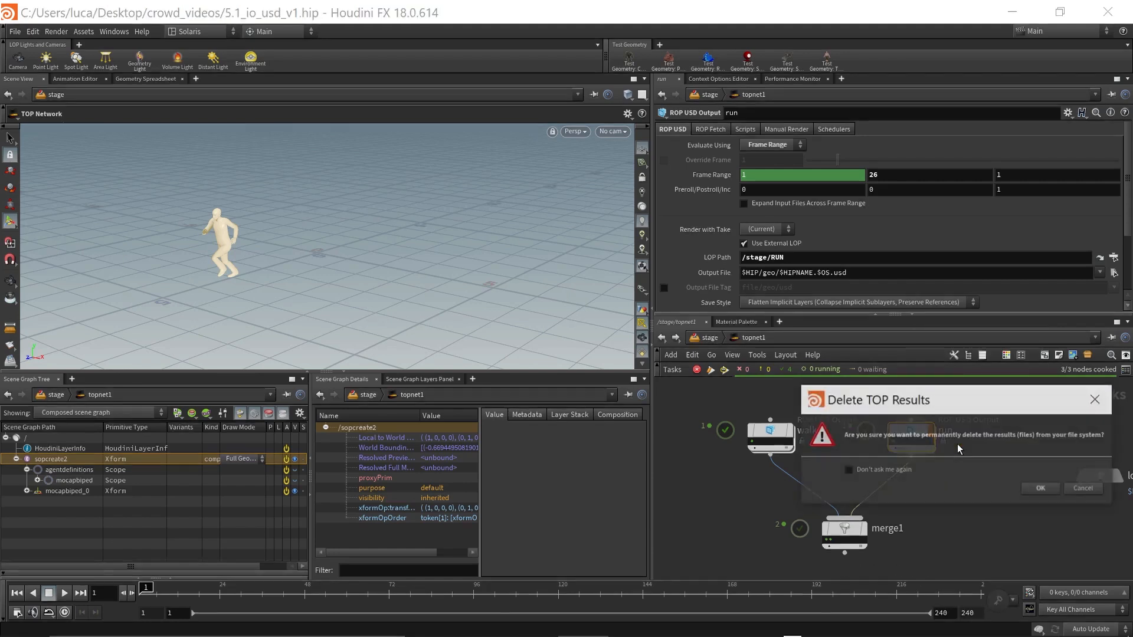
pyautogui.click(1046, 492)
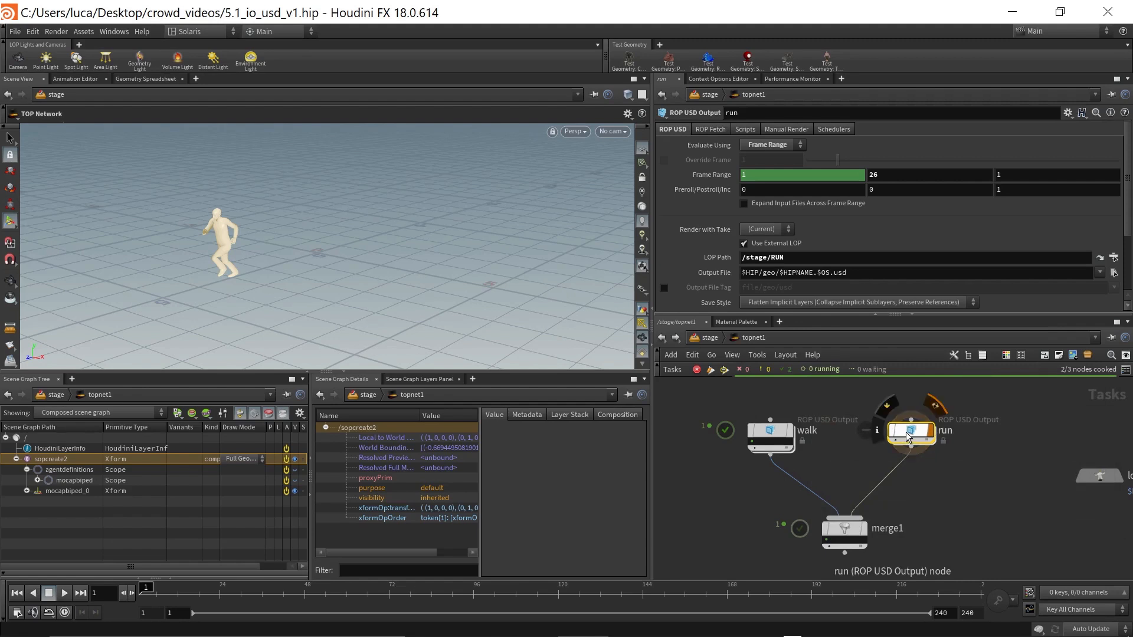
# Step: Dirty and cook the run ROP USD Output node to export the run USD file again
pyautogui.rightClick(907, 433)
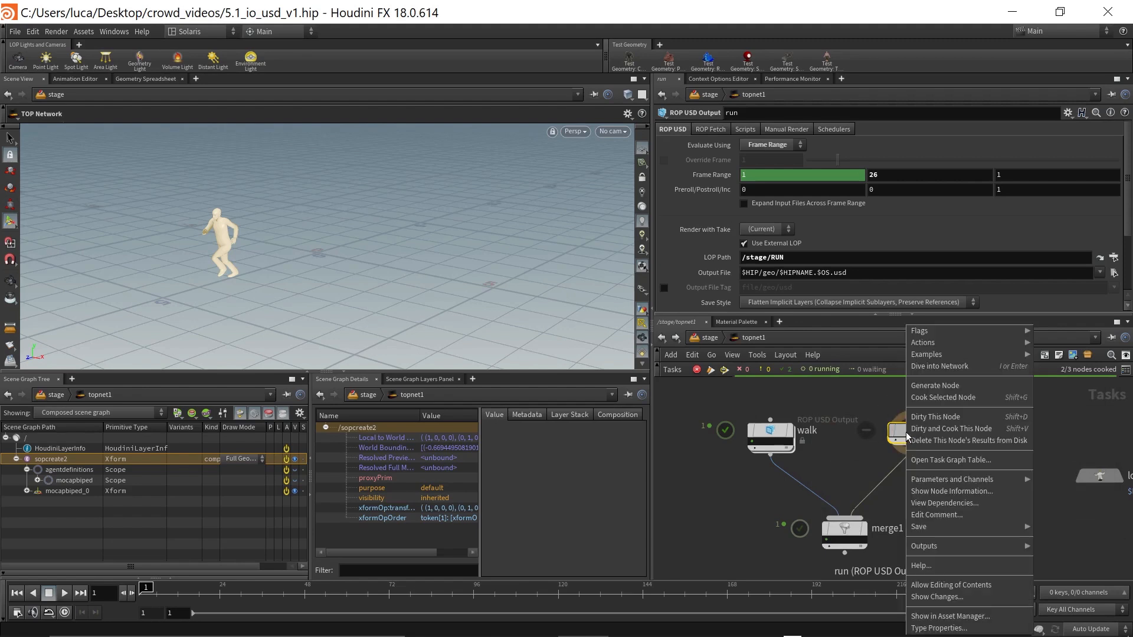
pyautogui.click(961, 429)
pyautogui.click(1049, 476)
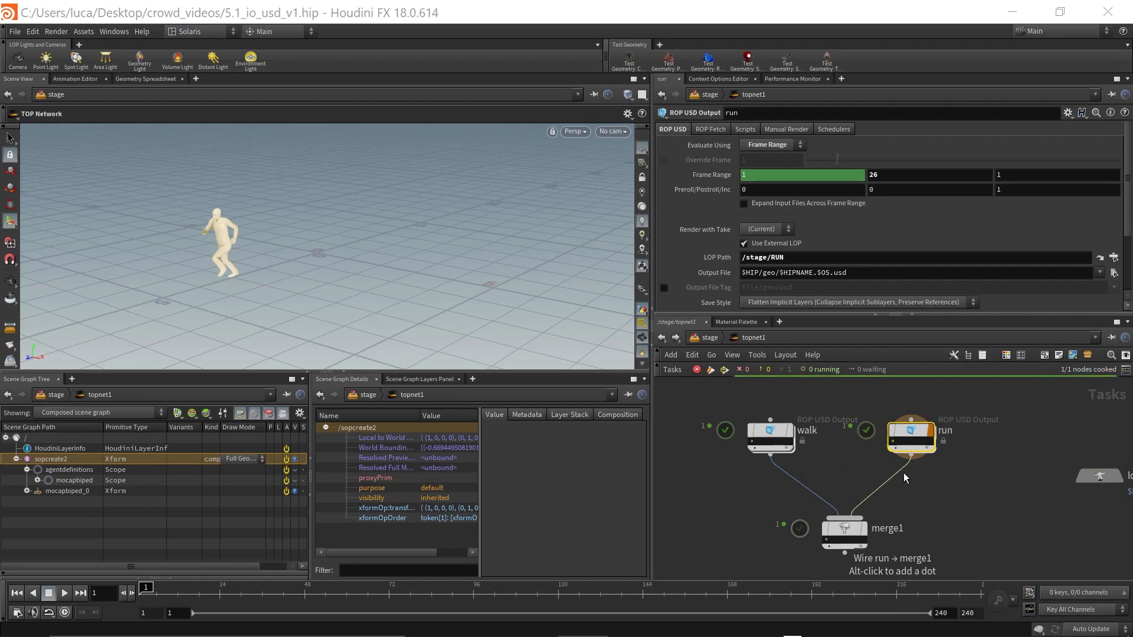
# Step: Go back to the stage network, display the import_run Sublayer and scrub the timeline to check its motion
pyautogui.click(708, 339)
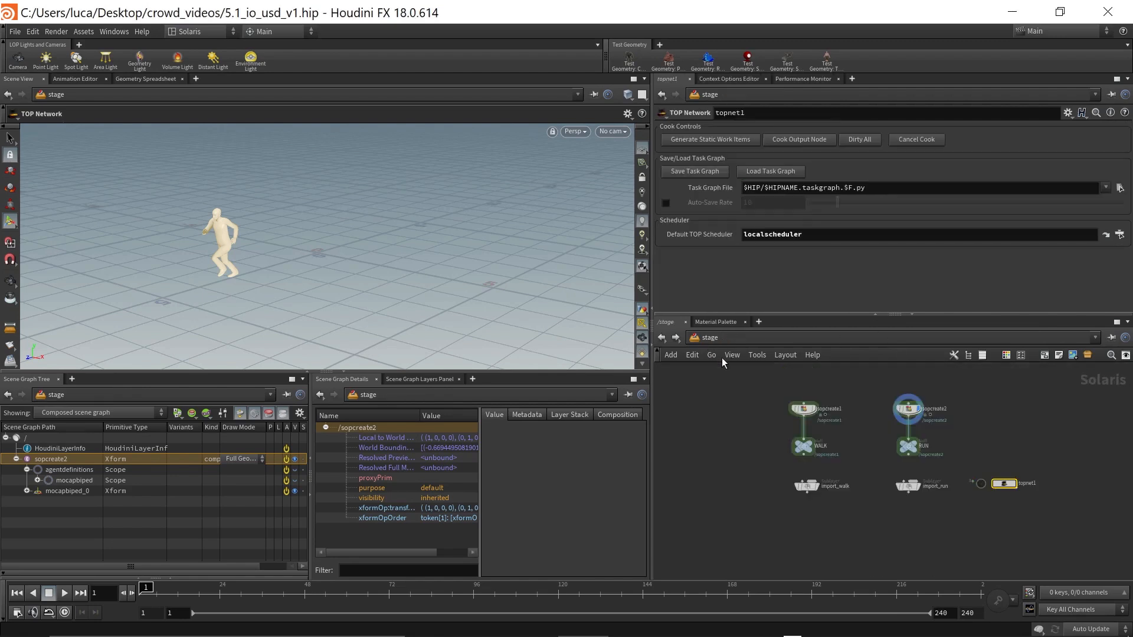
pyautogui.scroll(3, 913, 500)
pyautogui.click(909, 481)
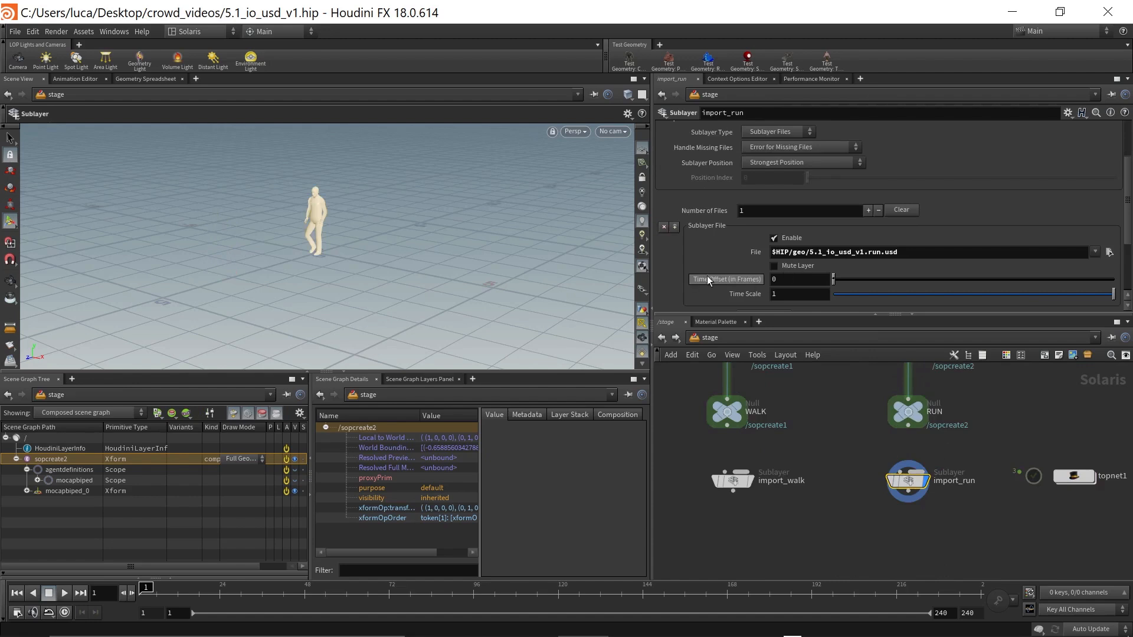
pyautogui.scroll(-3, 759, 278)
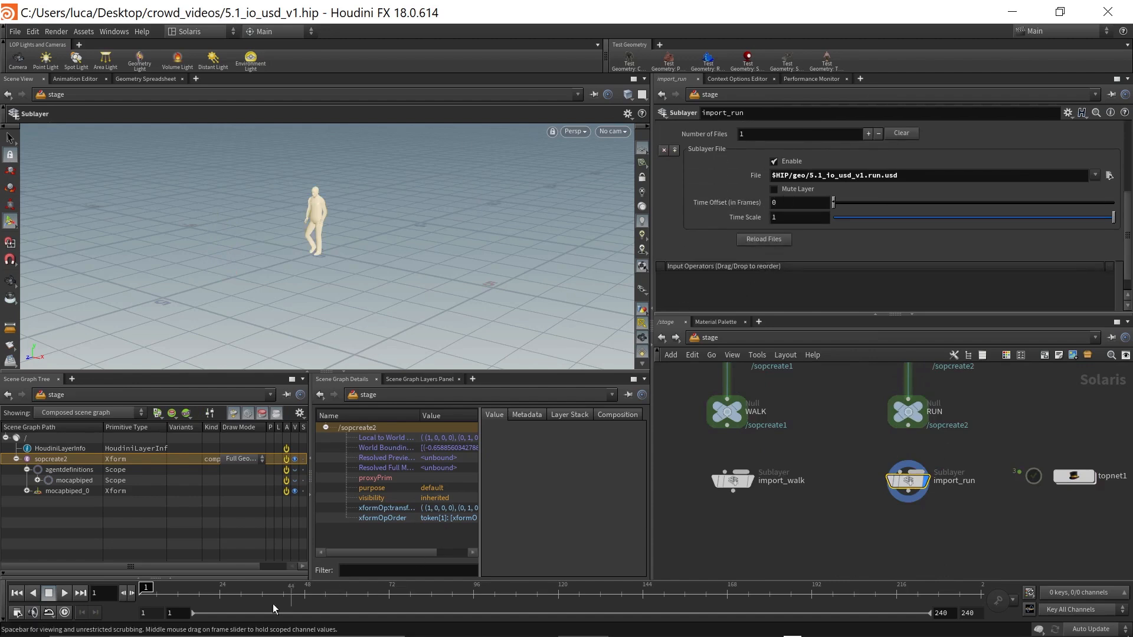
pyautogui.moveTo(176, 597); pyautogui.dragTo(211, 601)
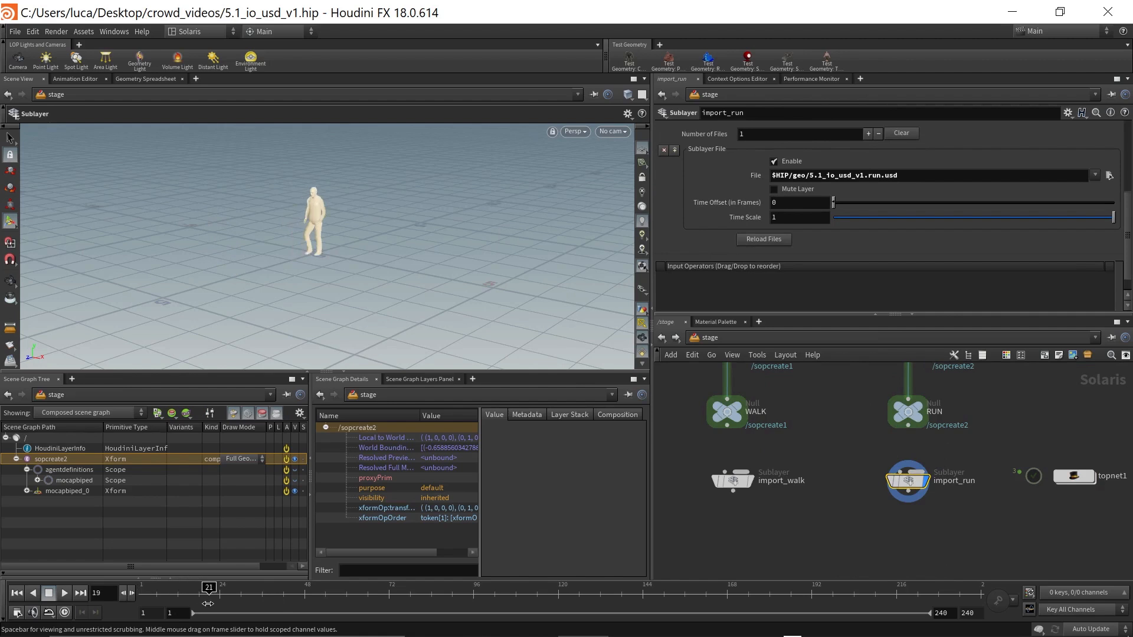
# Step: Reload the files of the import_run Sublayer and scrub the timeline back to frame 1
pyautogui.click(763, 240)
pyautogui.click(153, 592)
pyautogui.moveTo(171, 588)
pyautogui.mouseDown()
pyautogui.moveTo(200, 590)
pyautogui.moveTo(145, 590)
pyautogui.mouseUp()
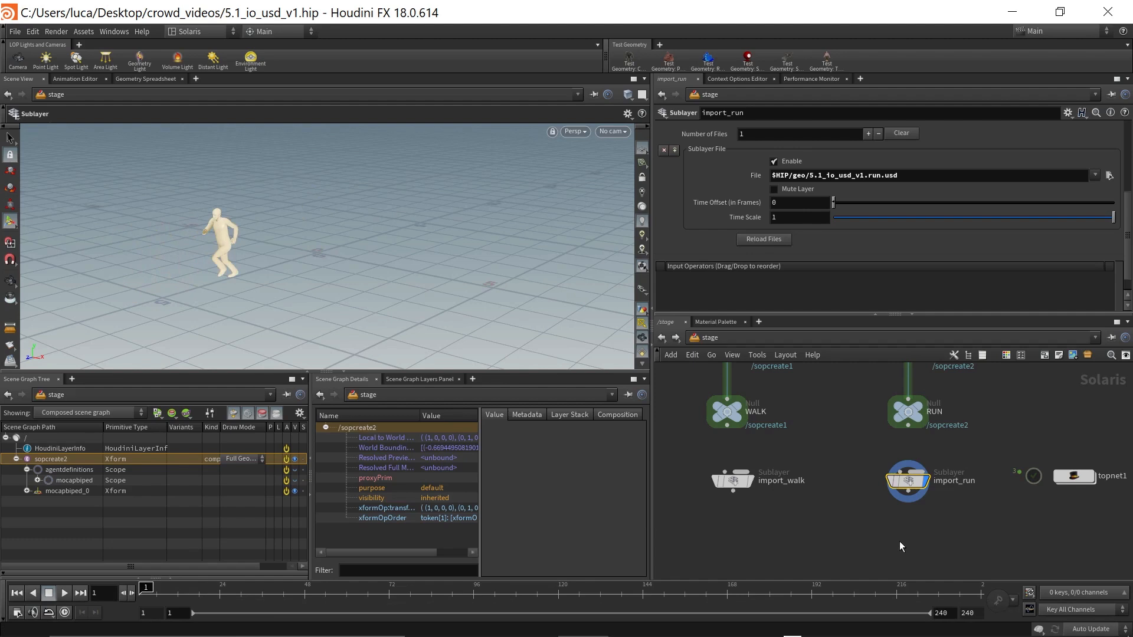
# Step: Widen the viewport and scene graph panes by narrowing the parameter and network panes
pyautogui.scroll(-3, 903, 545)
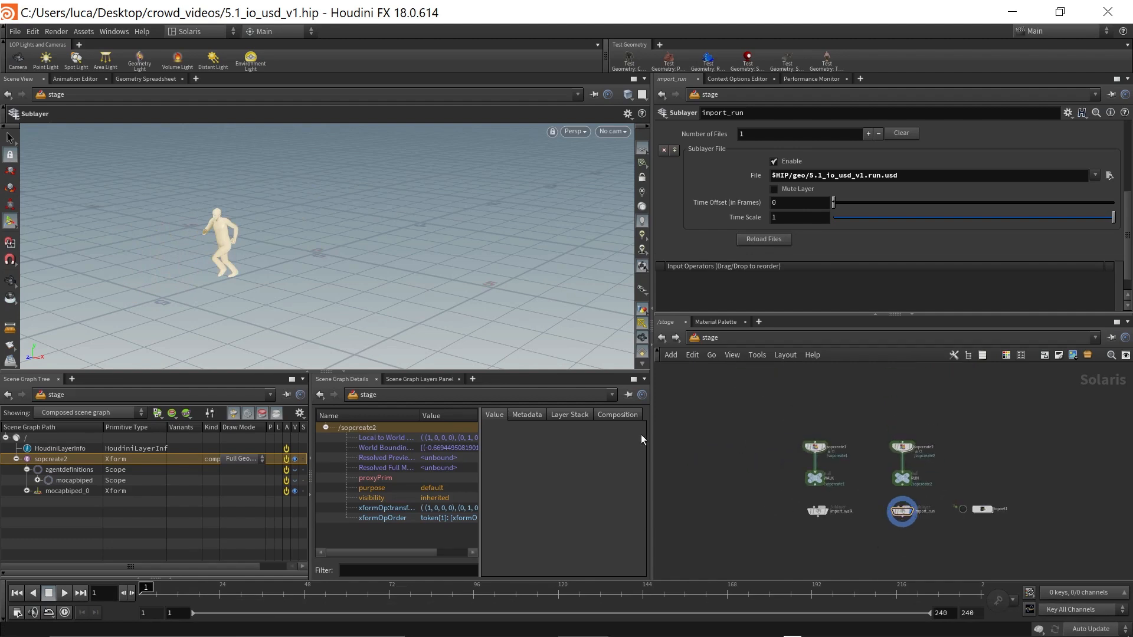
pyautogui.moveTo(652, 440); pyautogui.dragTo(715, 440)
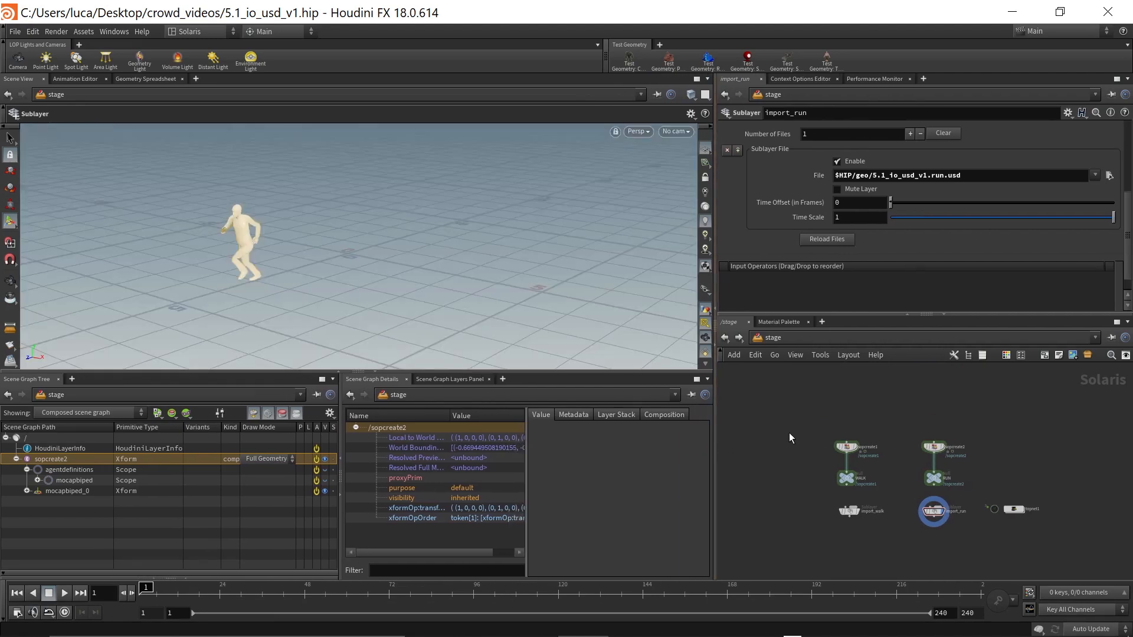
pyautogui.moveTo(716, 436); pyautogui.dragTo(736, 437)
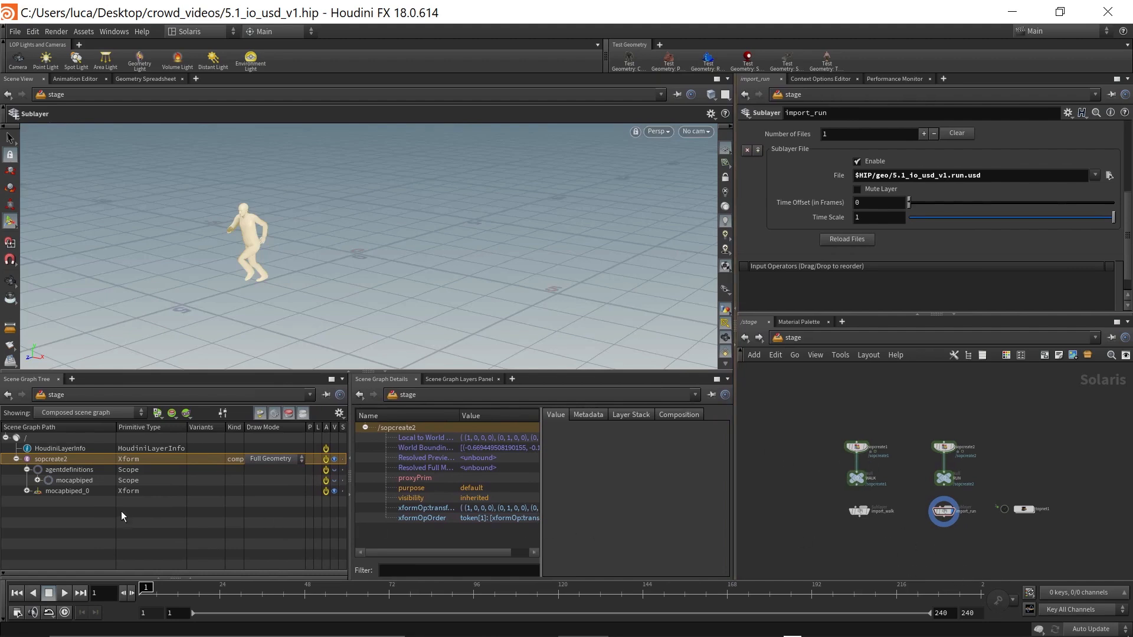
# Step: Expand mocapbiped_0 in the Scene Graph Tree through geometry and default_geo_skin to mesh_0's children, widening the tree pane
pyautogui.scroll(3, 905, 540)
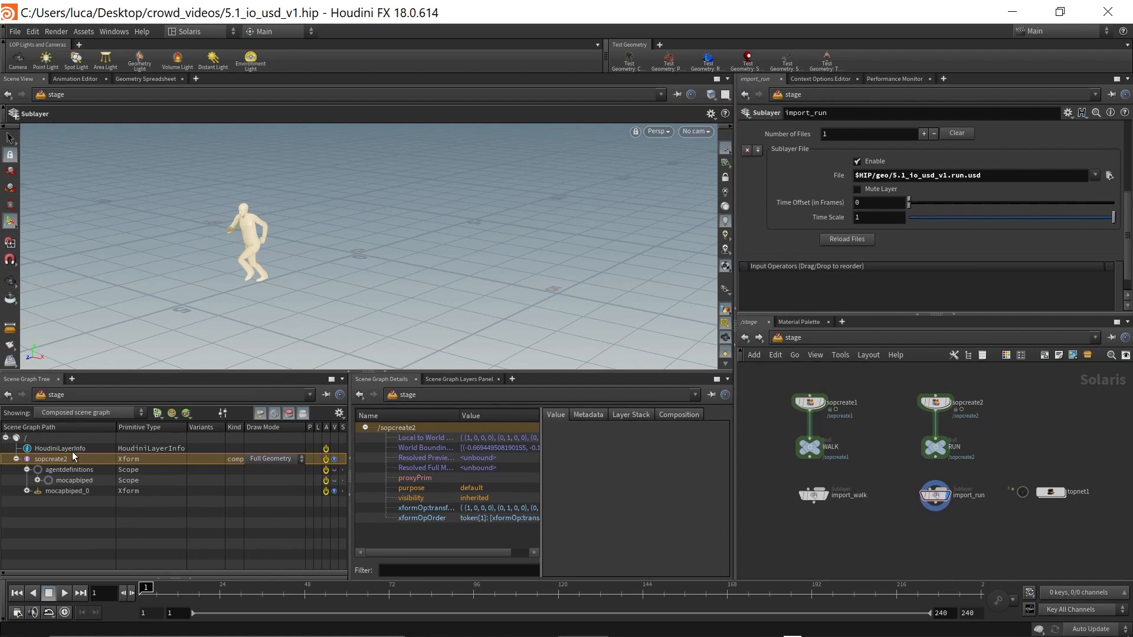
pyautogui.click(27, 491)
pyautogui.click(37, 512)
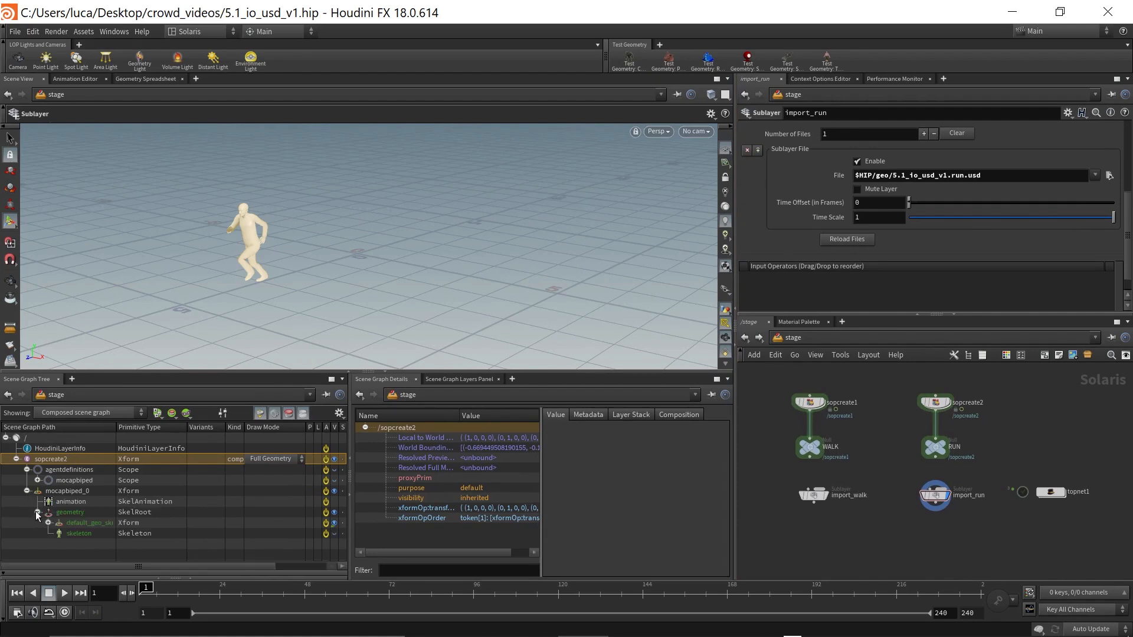
pyautogui.moveTo(351, 476); pyautogui.dragTo(414, 458)
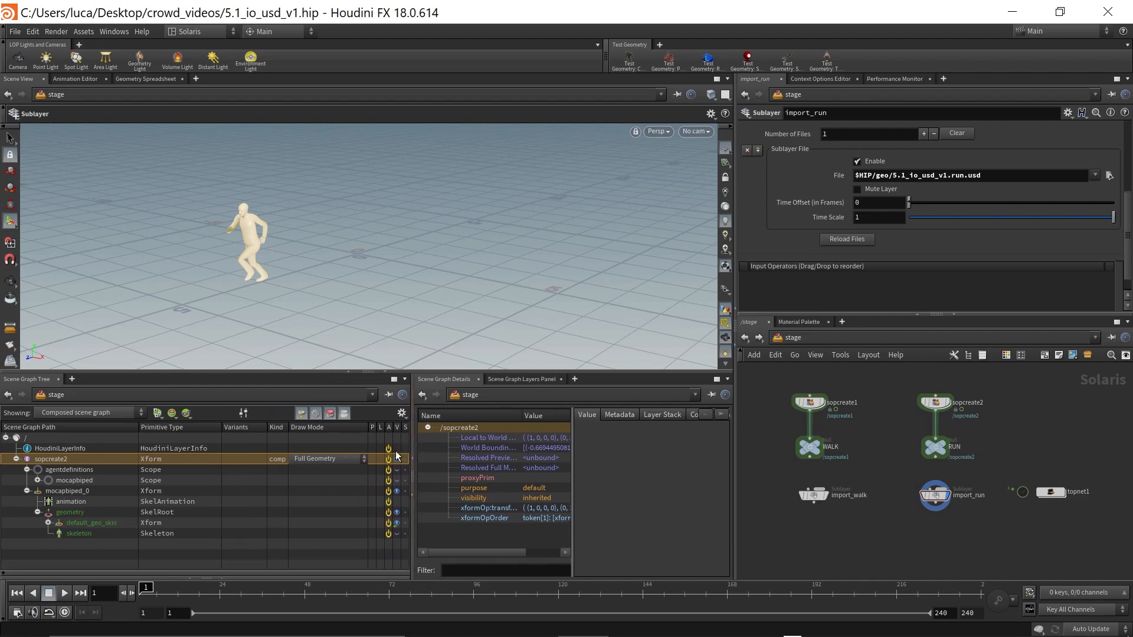
pyautogui.click(48, 523)
pyautogui.click(59, 533)
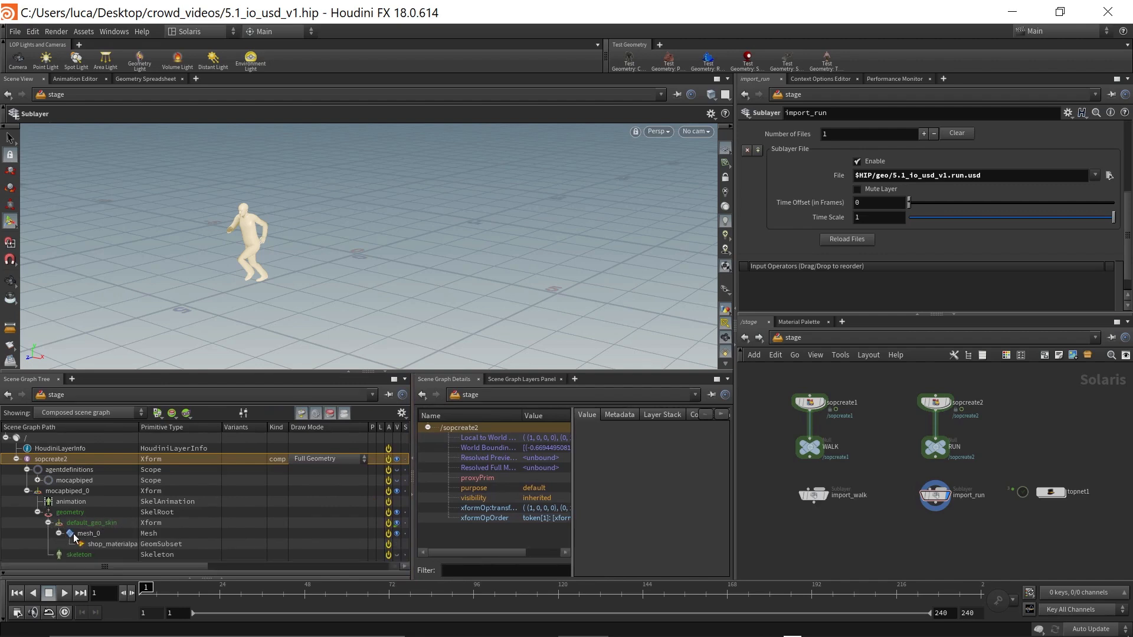
# Step: Inspect the attributes of mocapbiped_0's geometry, animation and skeleton primitives in the Scene Graph Details
pyautogui.click(73, 503)
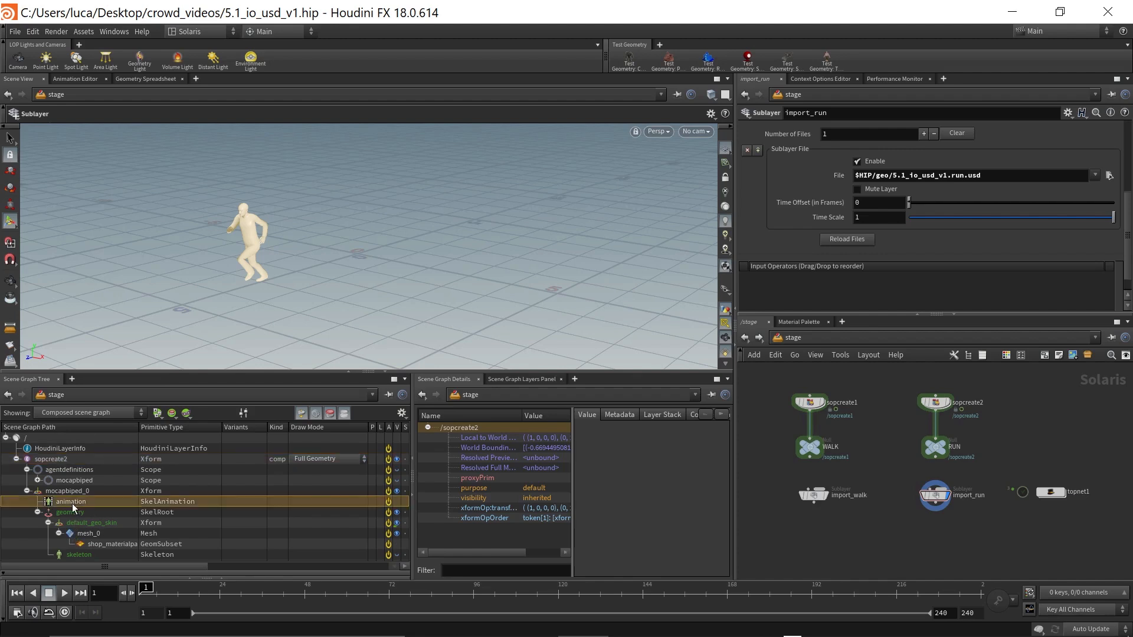
pyautogui.click(156, 513)
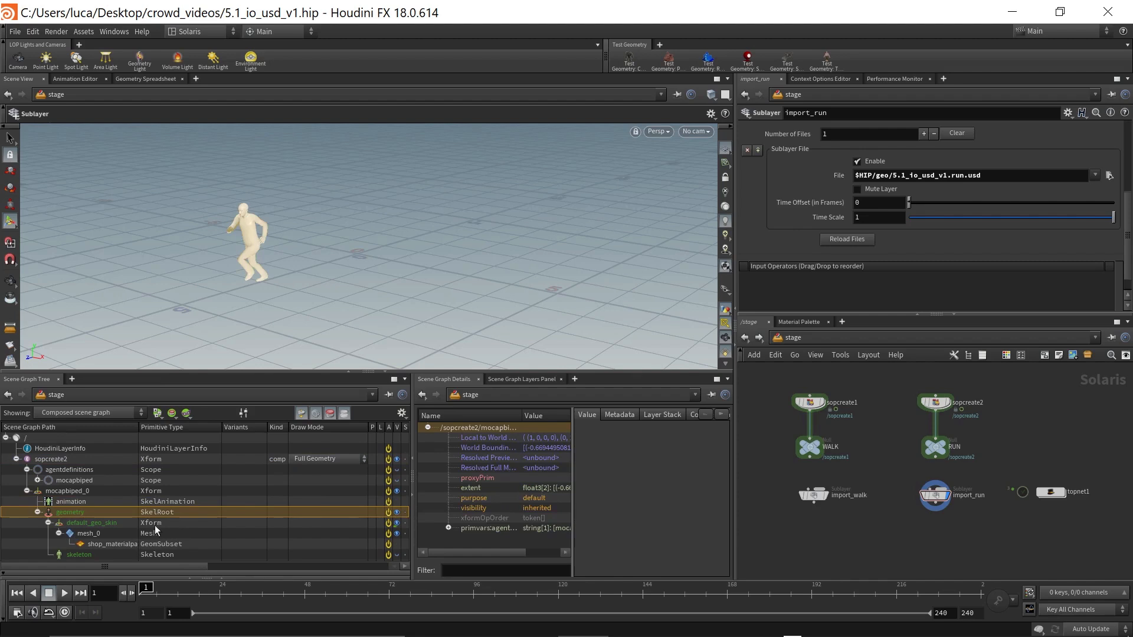
pyautogui.click(161, 505)
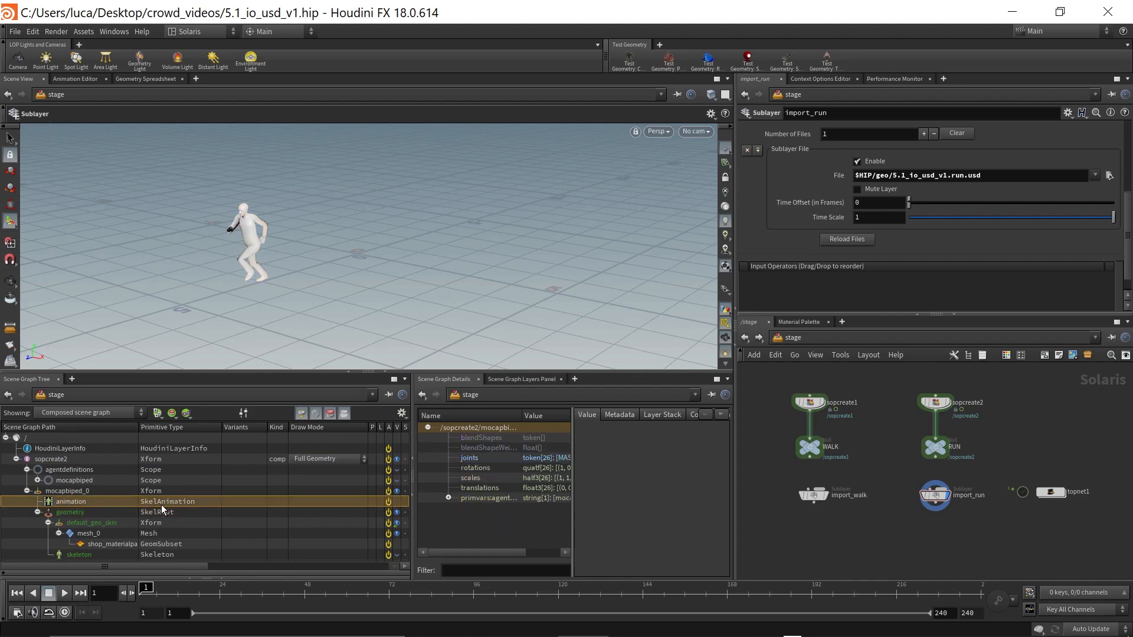
pyautogui.click(157, 556)
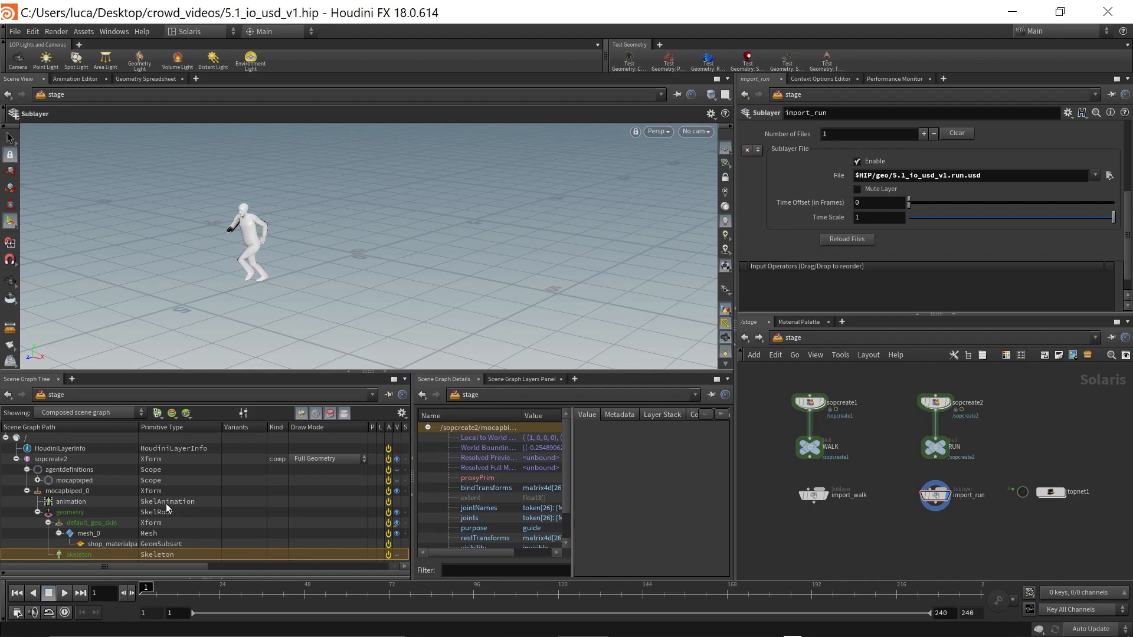
pyautogui.moveTo(936, 501)
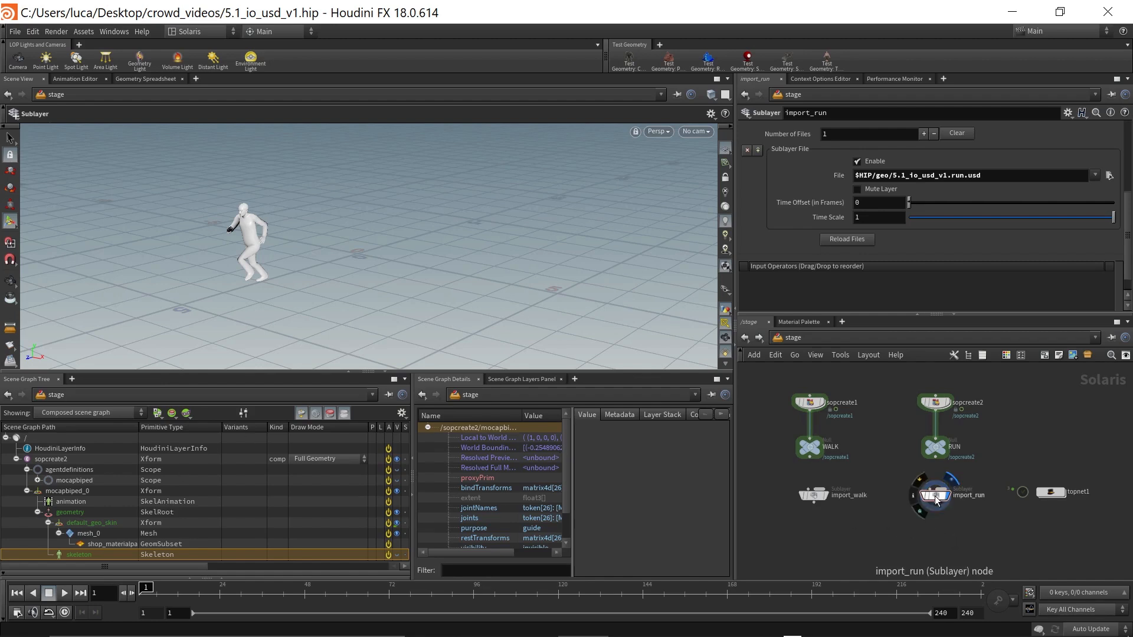
# Step: Try the .usda extension on the output file of the run node in topnet1, restore .usd and return to the stage network
pyautogui.rightClick(935, 496)
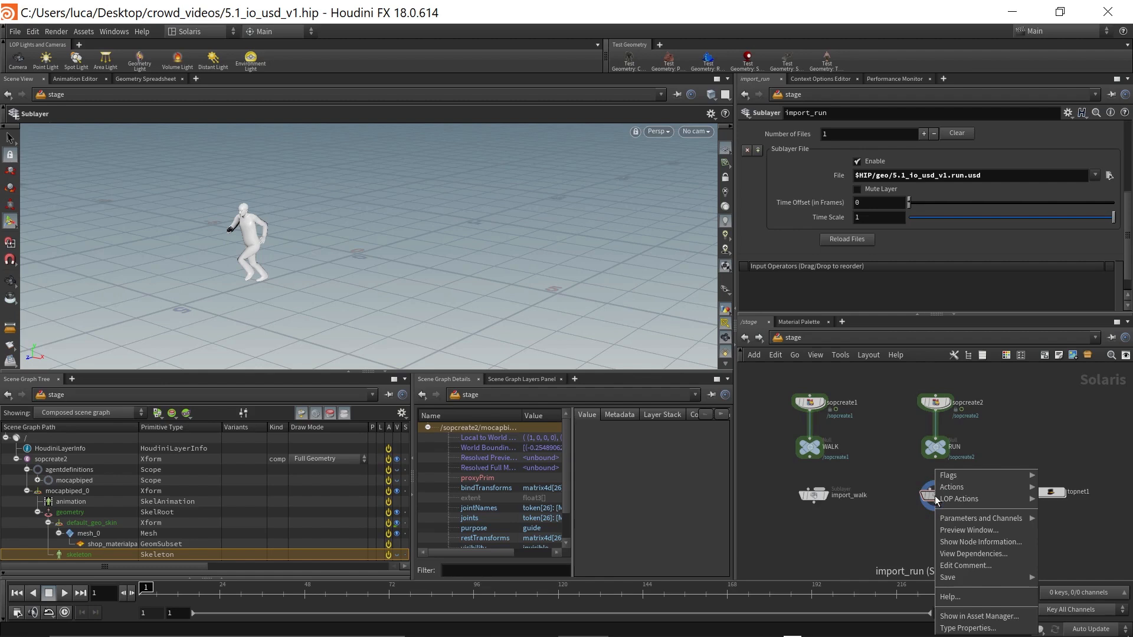
pyautogui.click(885, 497)
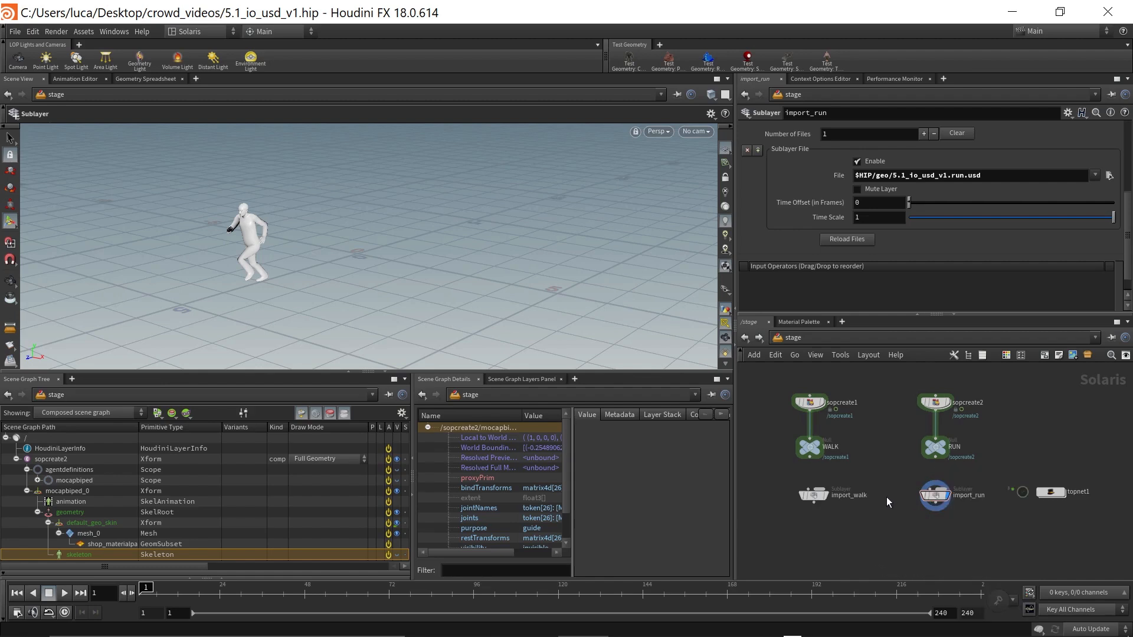
pyautogui.doubleClick(1051, 492)
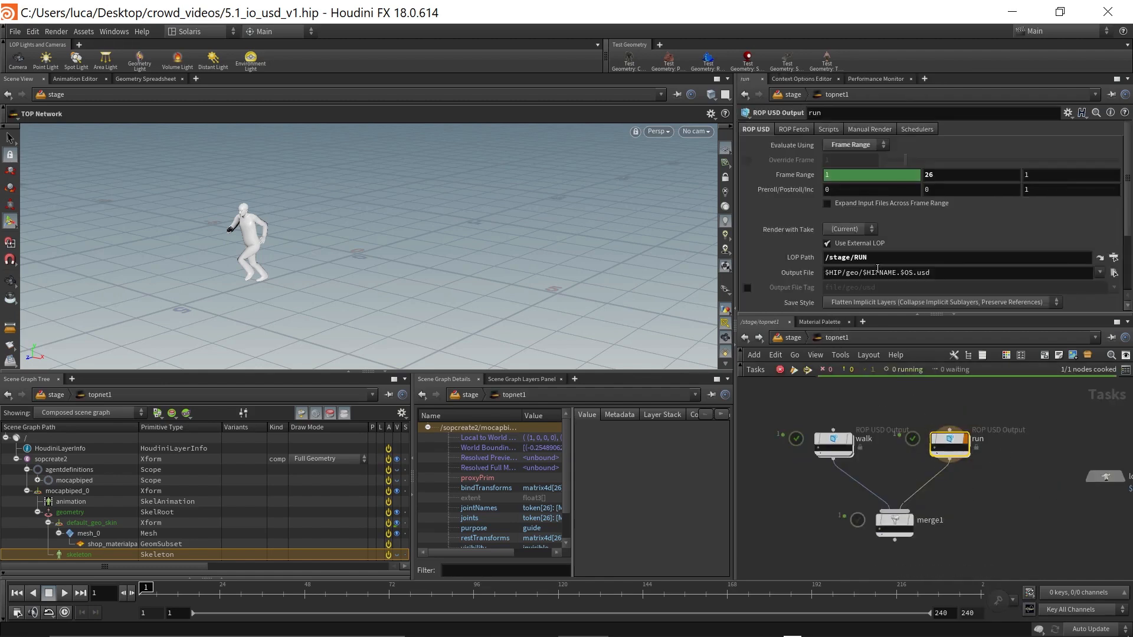
pyautogui.click(939, 275)
pyautogui.write('a')
pyautogui.press('Return')
pyautogui.click(952, 272)
pyautogui.press('BackSpace')
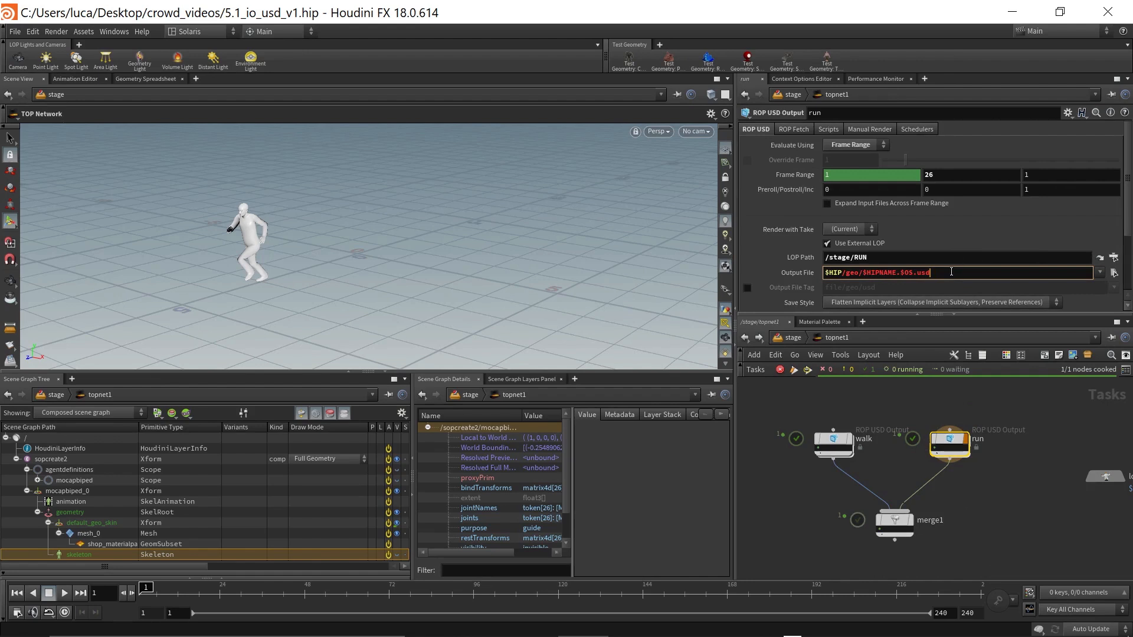
pyautogui.press('Return')
pyautogui.click(789, 340)
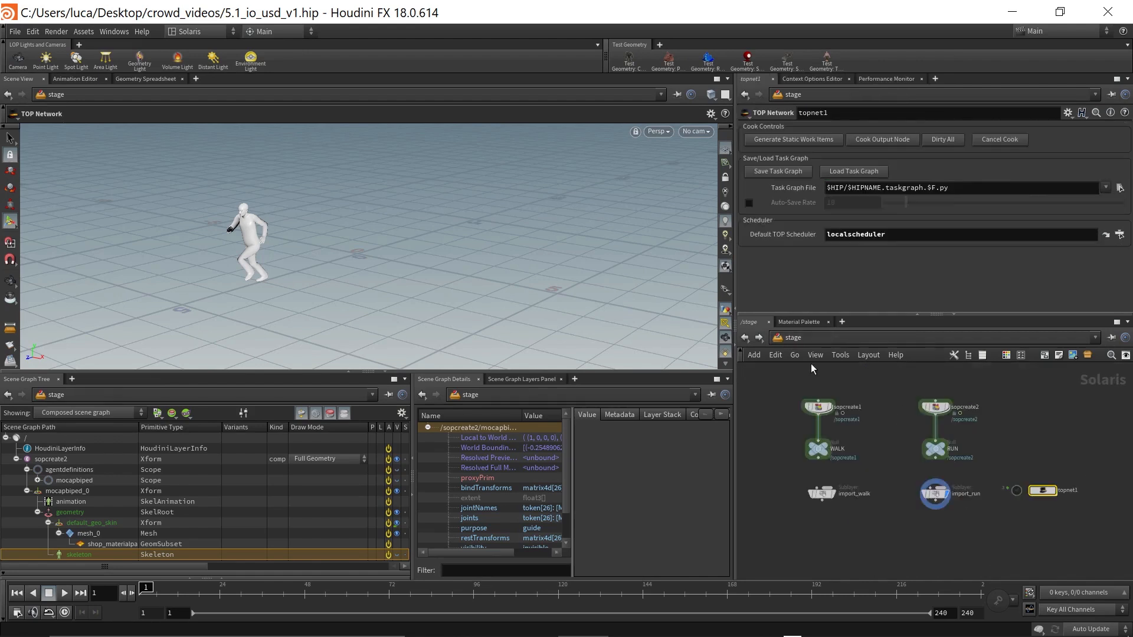
# Step: Open the flattened stage of import_run for inspection, moving and enlarging its window
pyautogui.click(937, 497)
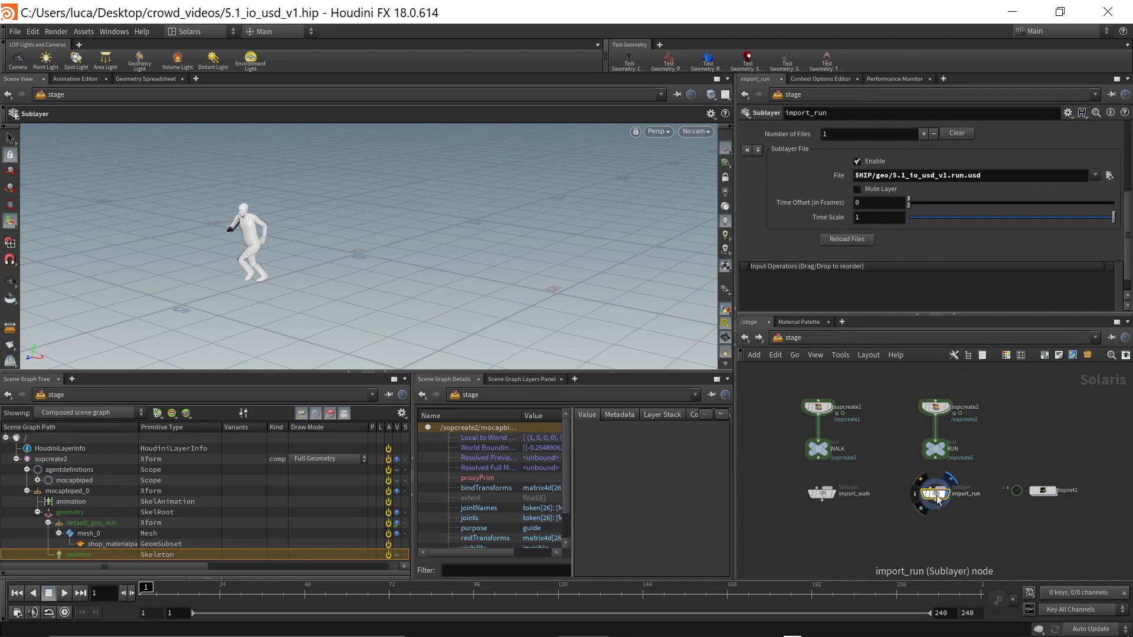
pyautogui.rightClick(937, 495)
pyautogui.moveTo(998, 499)
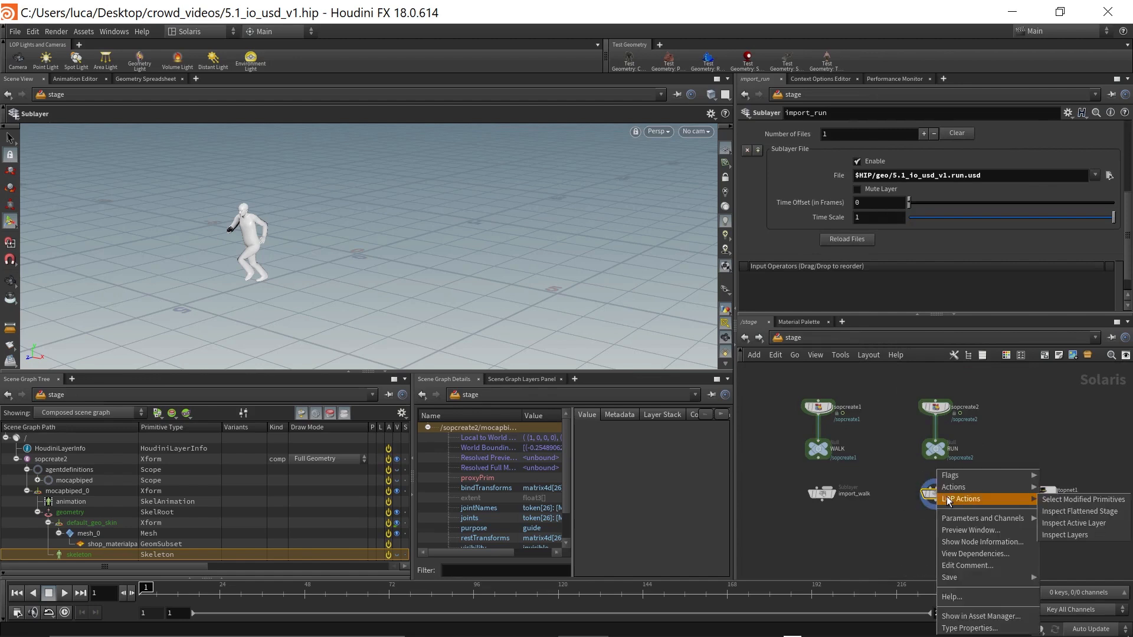
pyautogui.click(1075, 511)
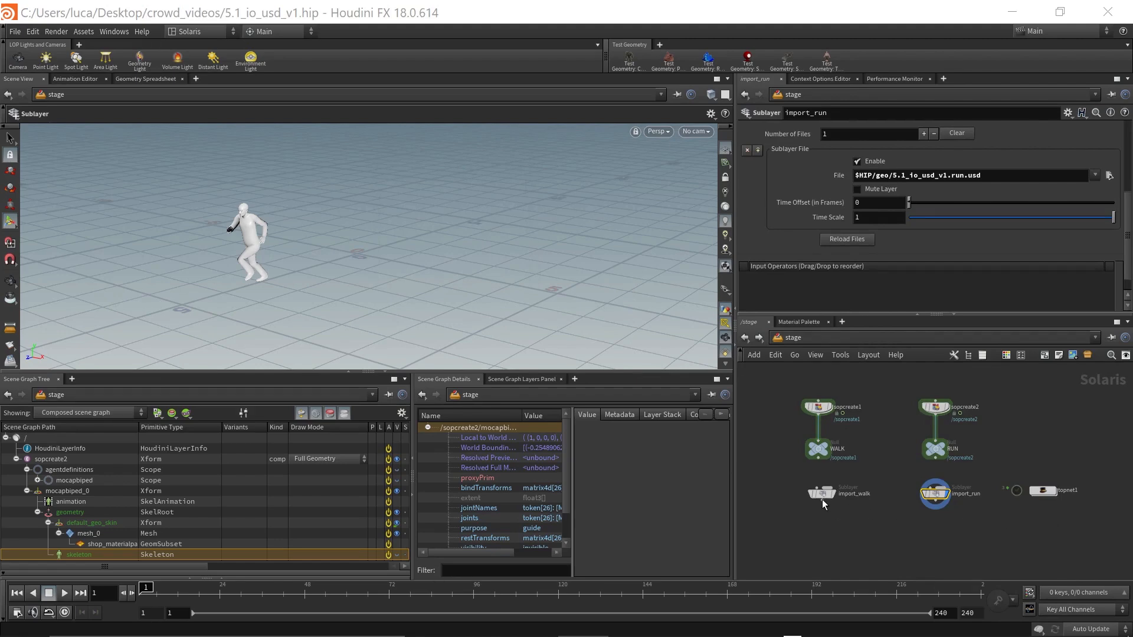
pyautogui.moveTo(980, 324); pyautogui.dragTo(434, 82)
pyautogui.moveTo(586, 389); pyautogui.dragTo(1024, 517)
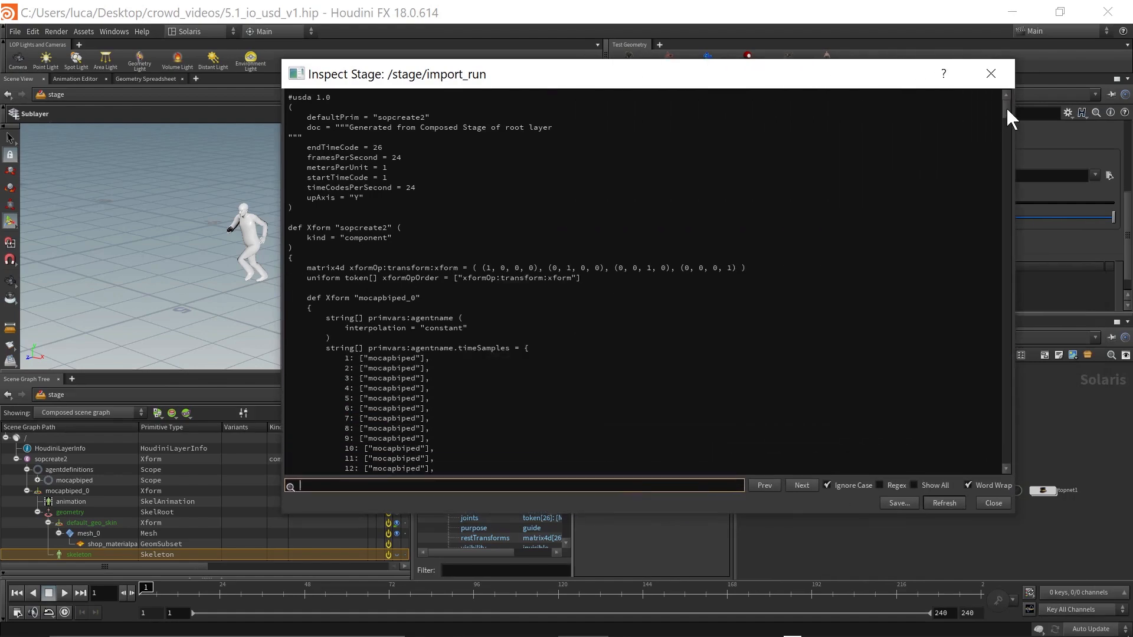
# Step: Examine the flattened USD text from the header through mapbiped_0's time samples and the SkelAnimation joints and rotations, and close the inspection window
pyautogui.moveTo(1007, 109); pyautogui.dragTo(1006, 111)
pyautogui.scroll(15, 643, 281)
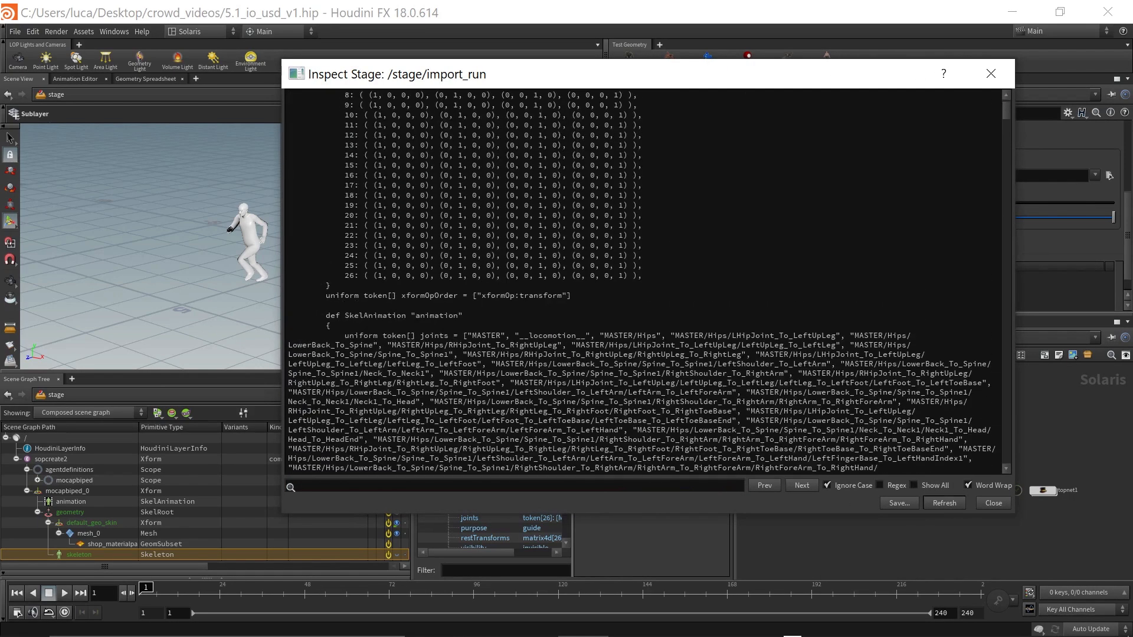
pyautogui.scroll(12, 643, 281)
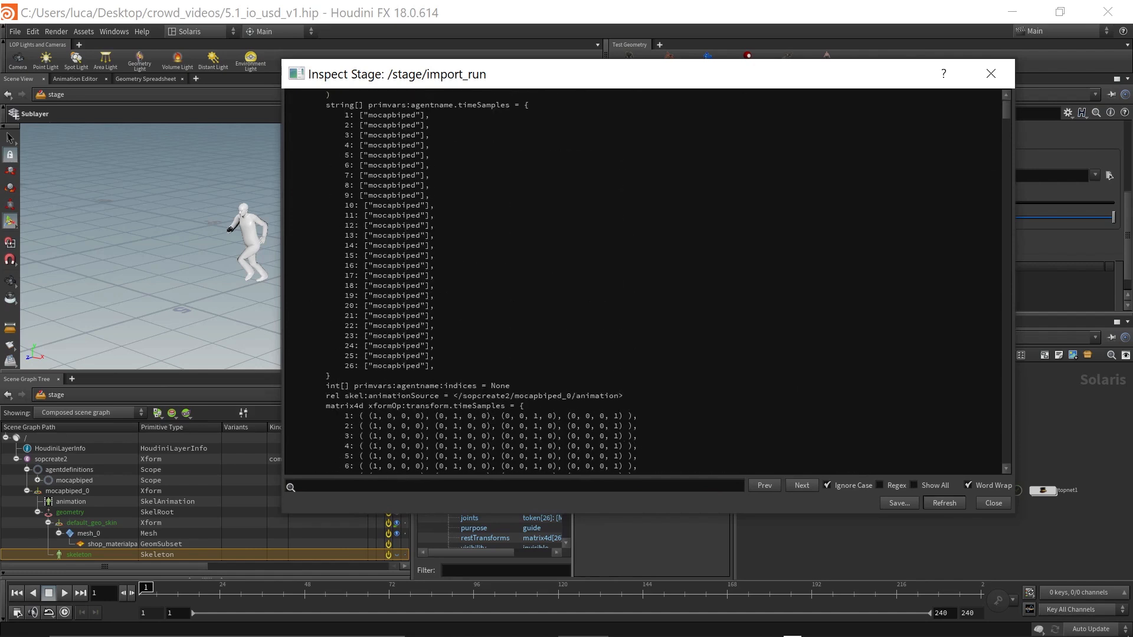
pyautogui.scroll(8, 644, 281)
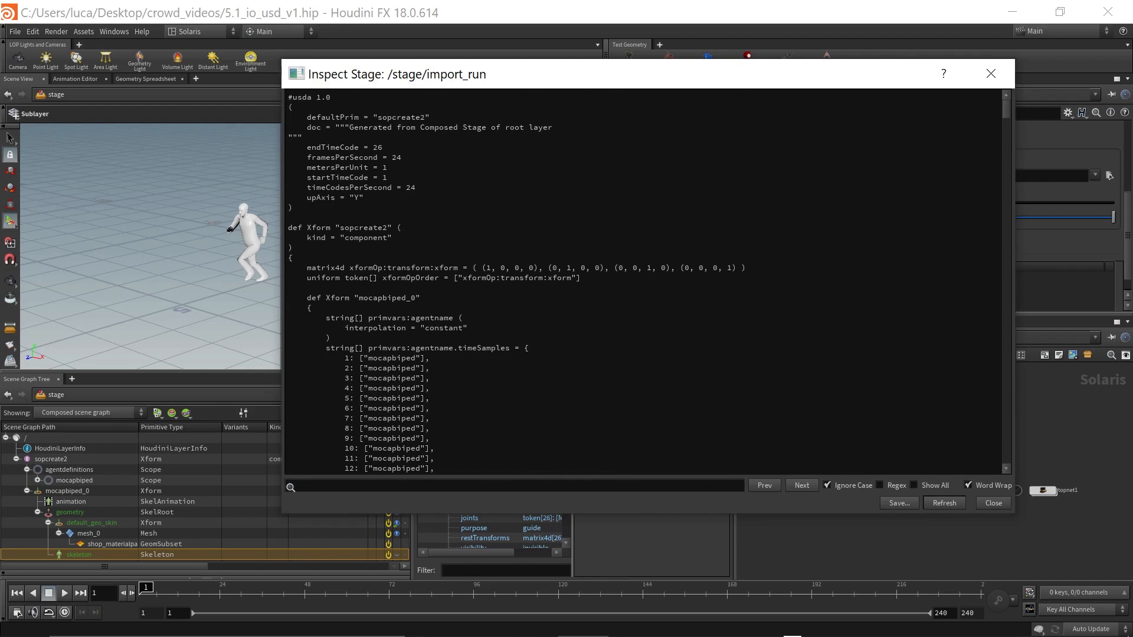
pyautogui.scroll(-1, 643, 281)
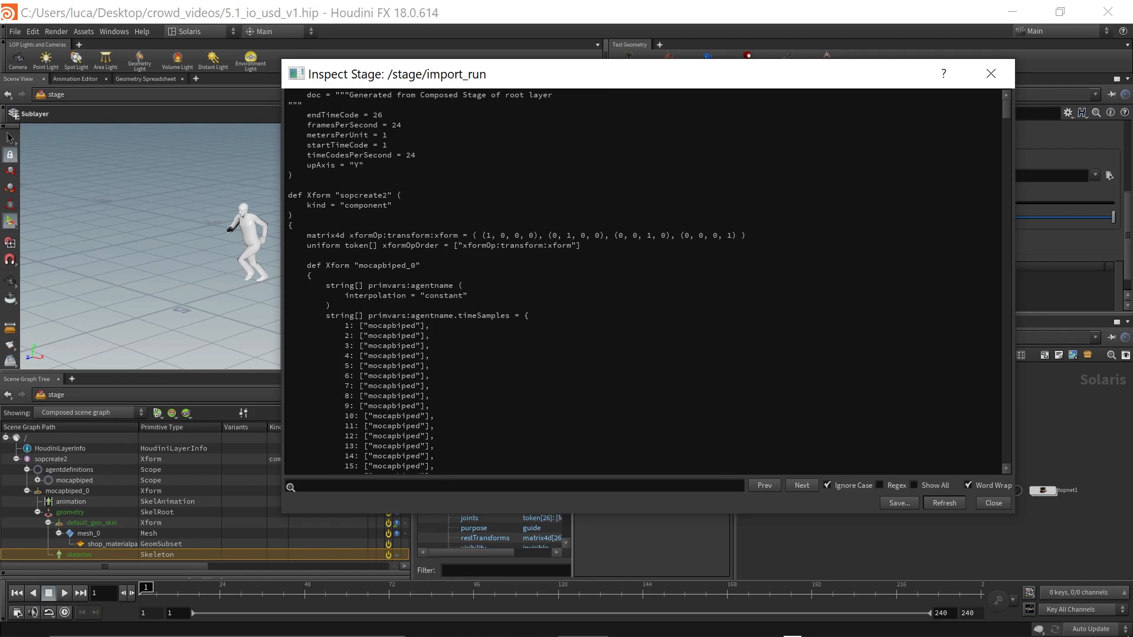
pyautogui.scroll(-1, 644, 282)
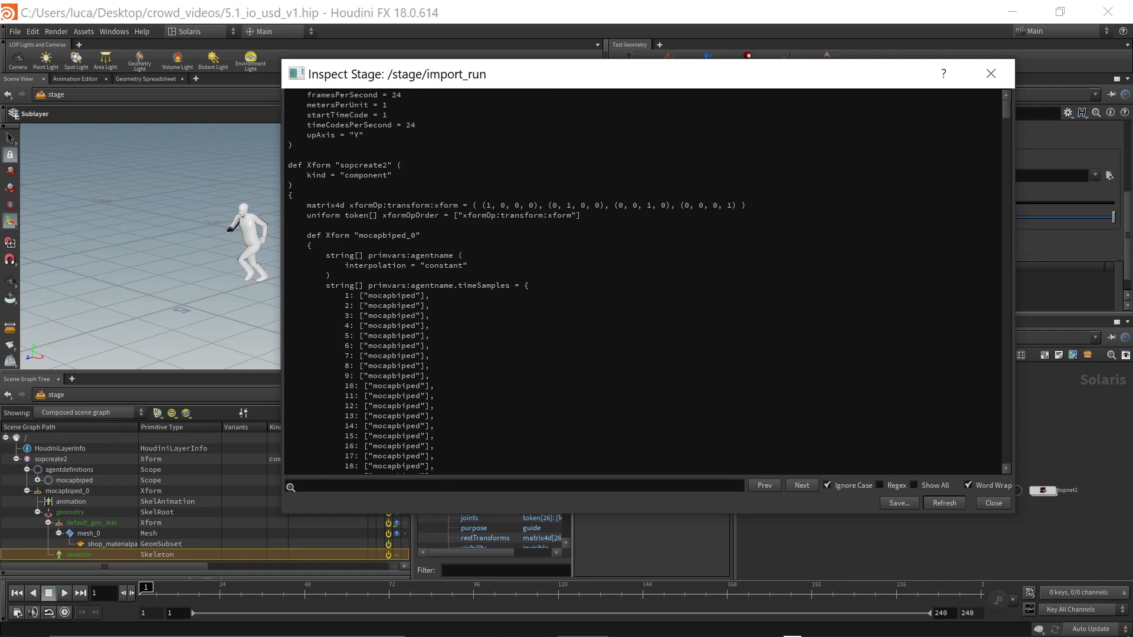
pyautogui.scroll(-1, 644, 282)
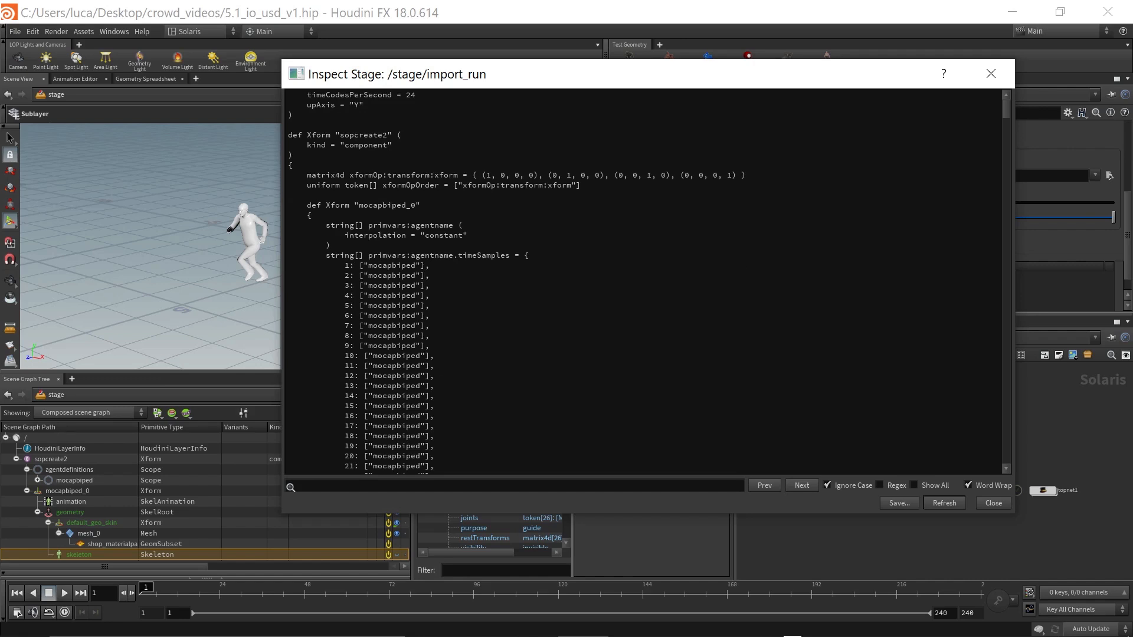
pyautogui.scroll(-8, 643, 281)
pyautogui.scroll(11, 644, 281)
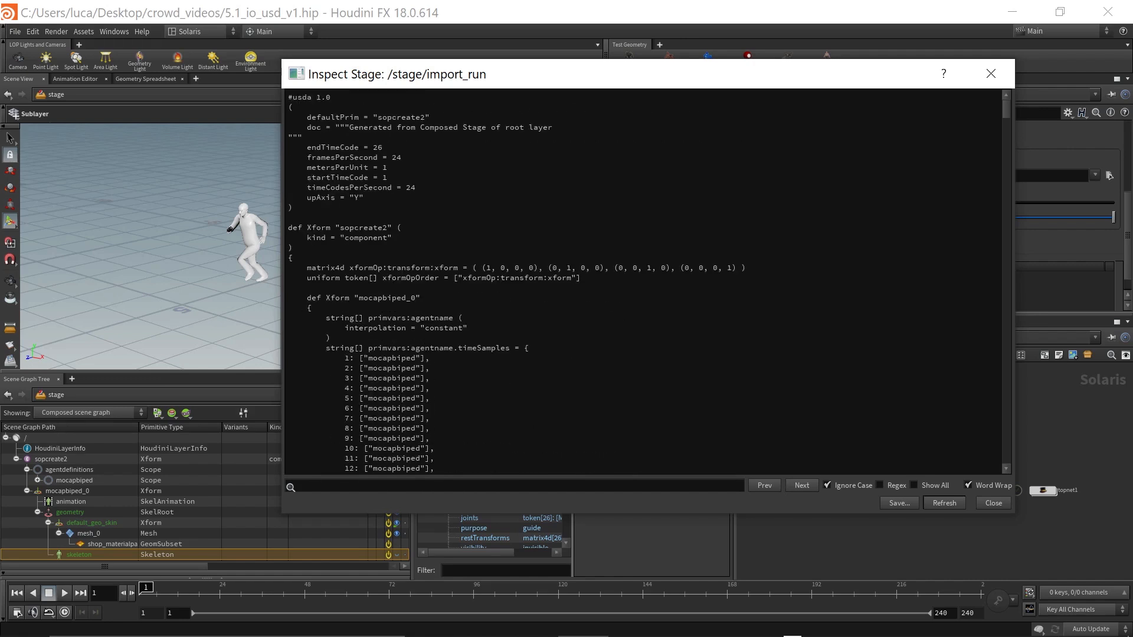
pyautogui.scroll(-11, 643, 282)
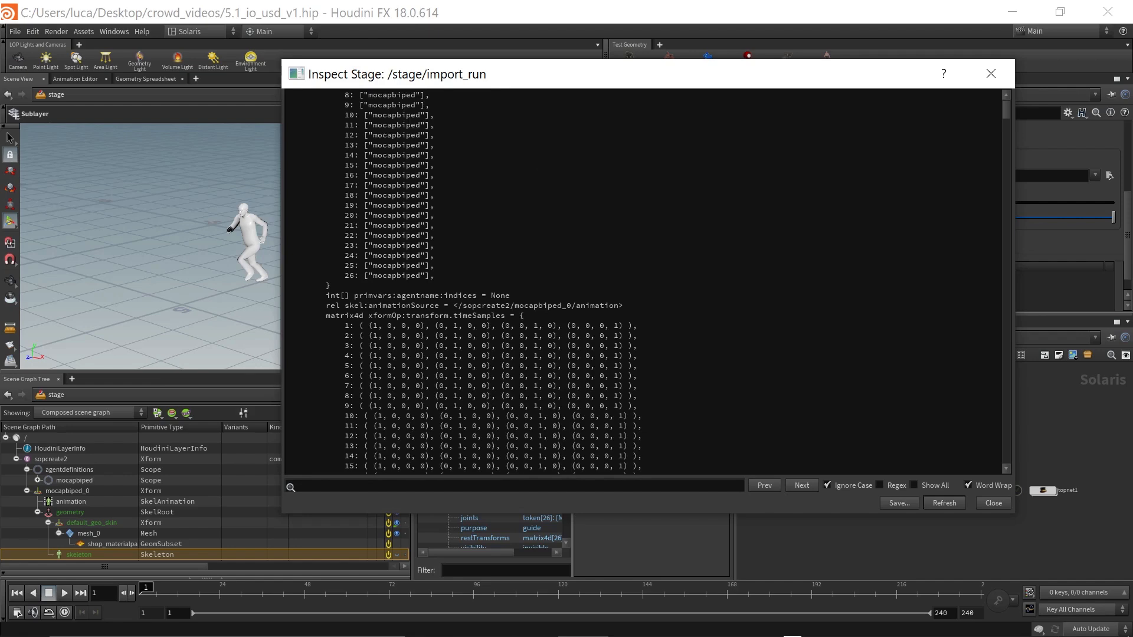
pyautogui.scroll(-11, 644, 282)
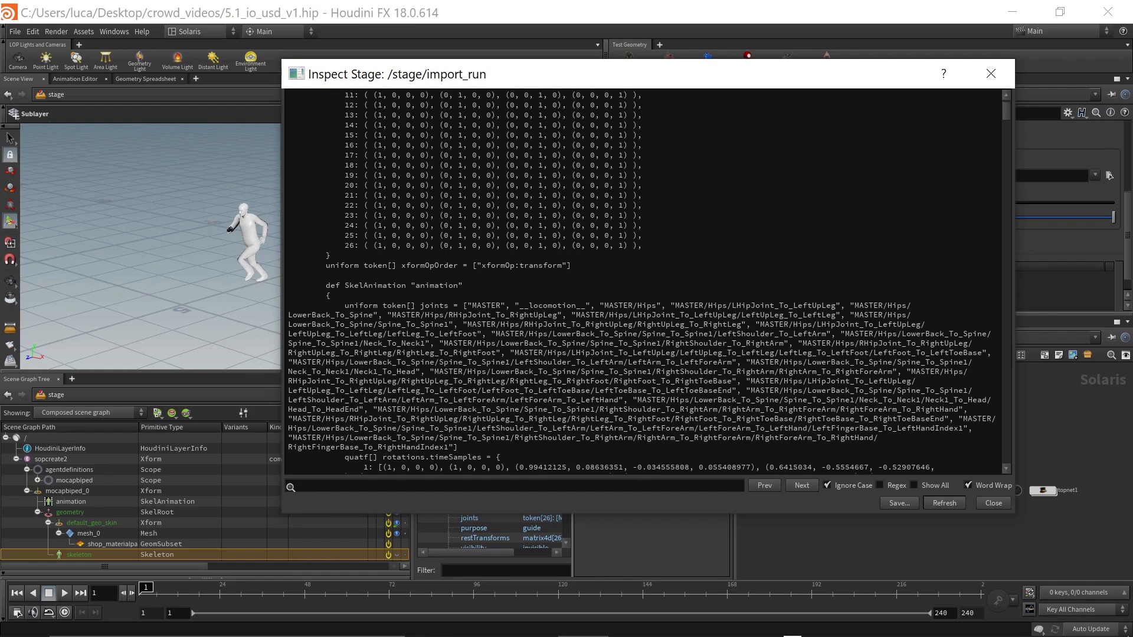
pyautogui.scroll(-4, 643, 282)
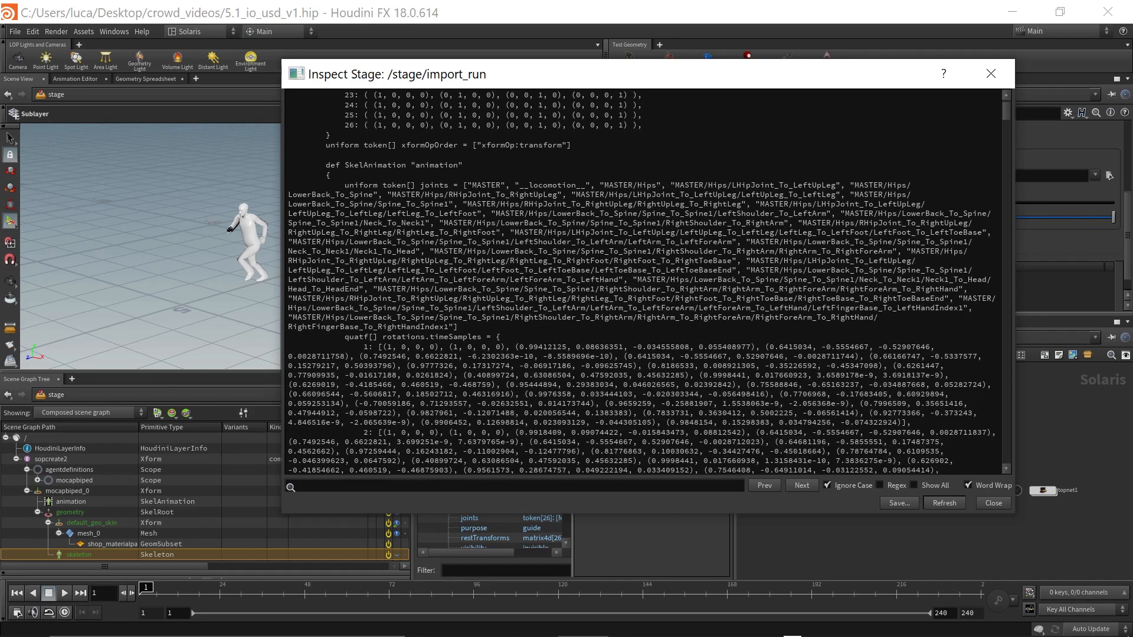
pyautogui.scroll(18, 644, 281)
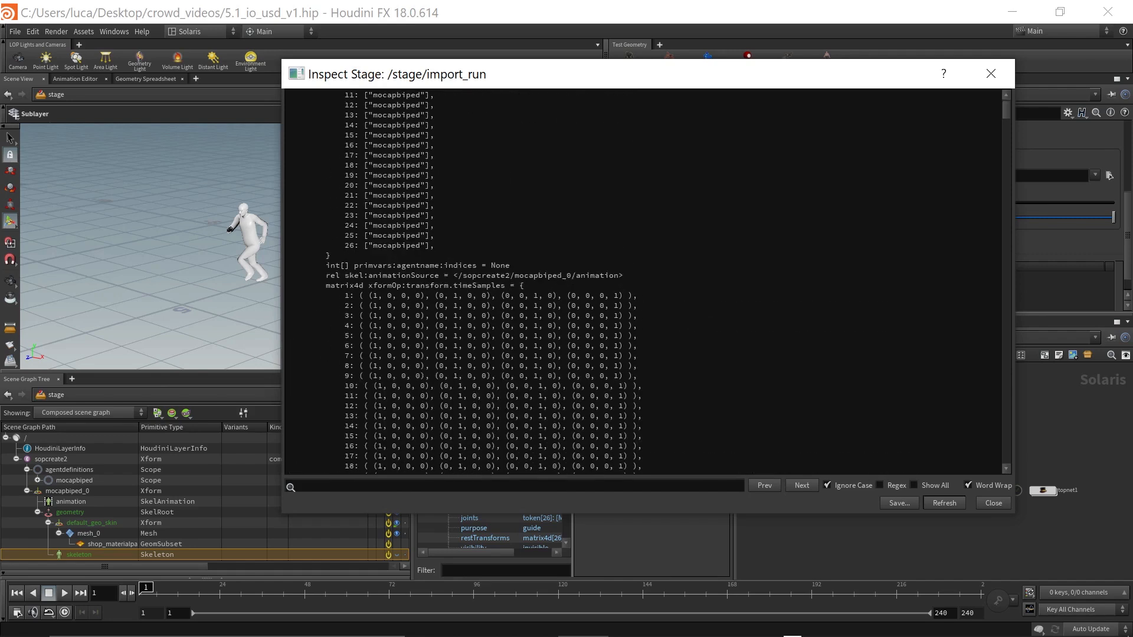
pyautogui.scroll(5, 643, 282)
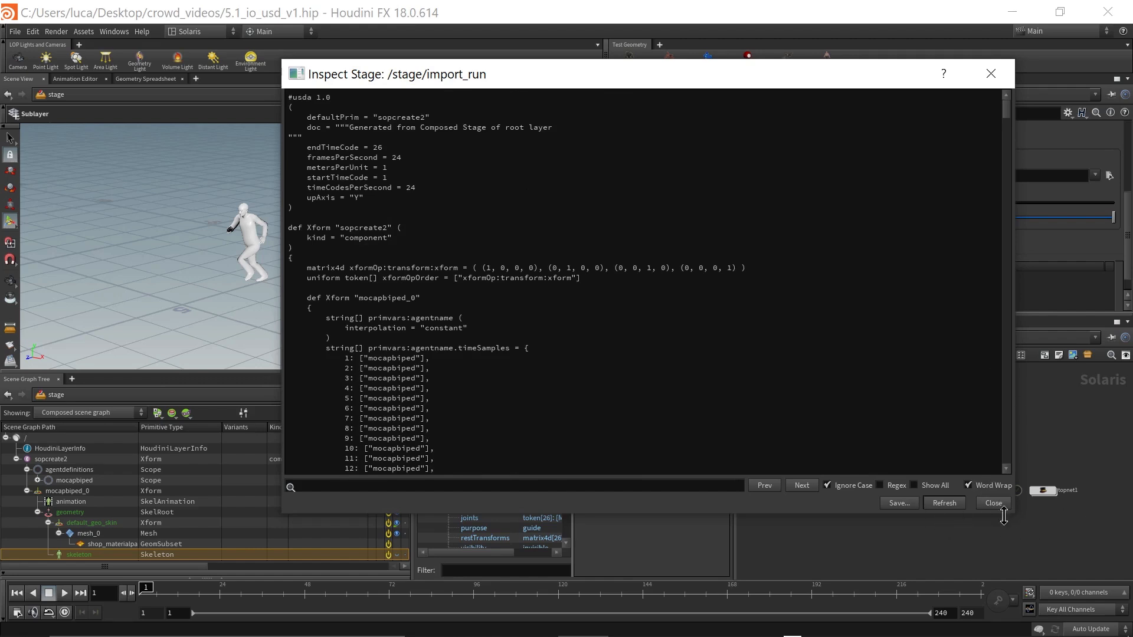
pyautogui.click(997, 505)
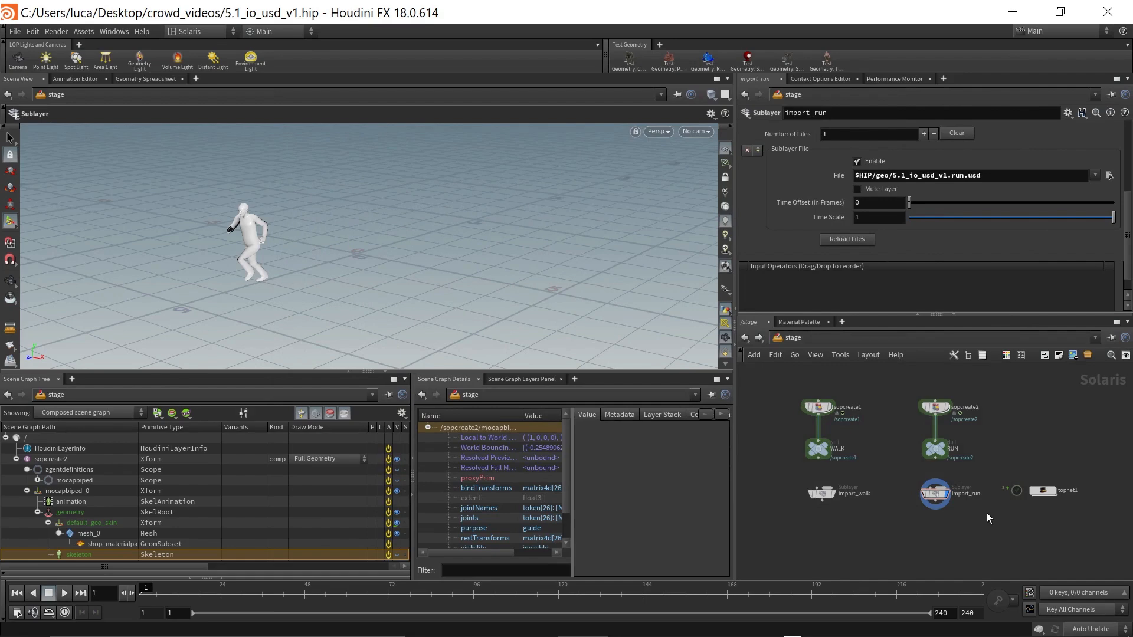
# Step: Switch to Firefox, open the UsdSkel : USD Skeleton Schema and API documentation page and highlight its web address
pyautogui.hotkey('alt', 'Tab')
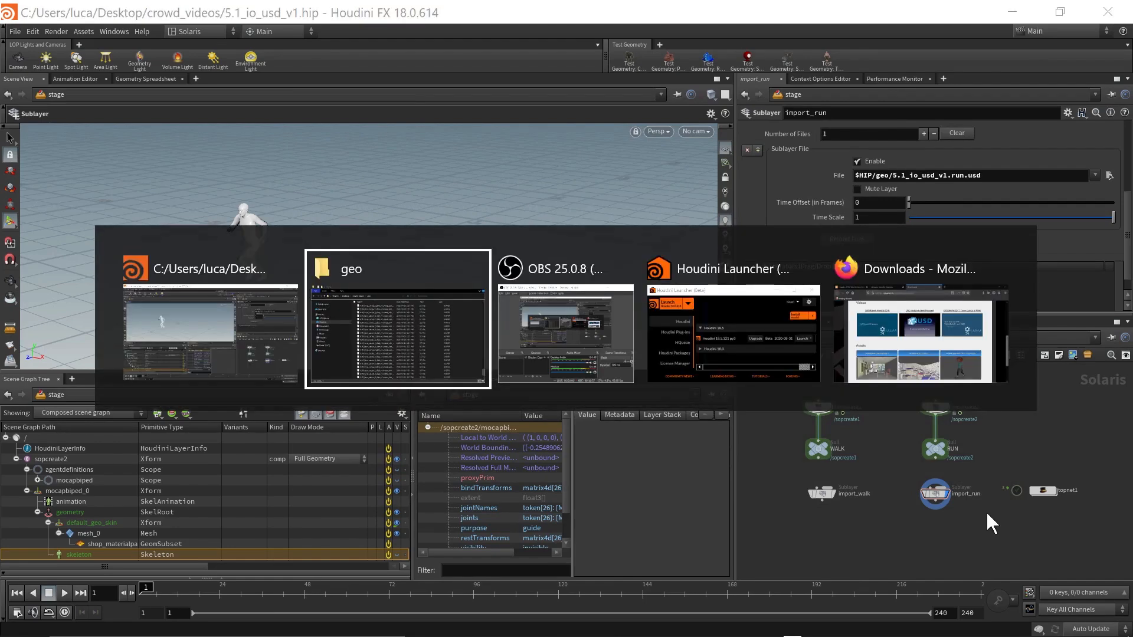
pyautogui.hotkey('alt', 'Tab')
pyautogui.hotkey('alt', 'Tab')
pyautogui.hotkey('alt', 'Tab')
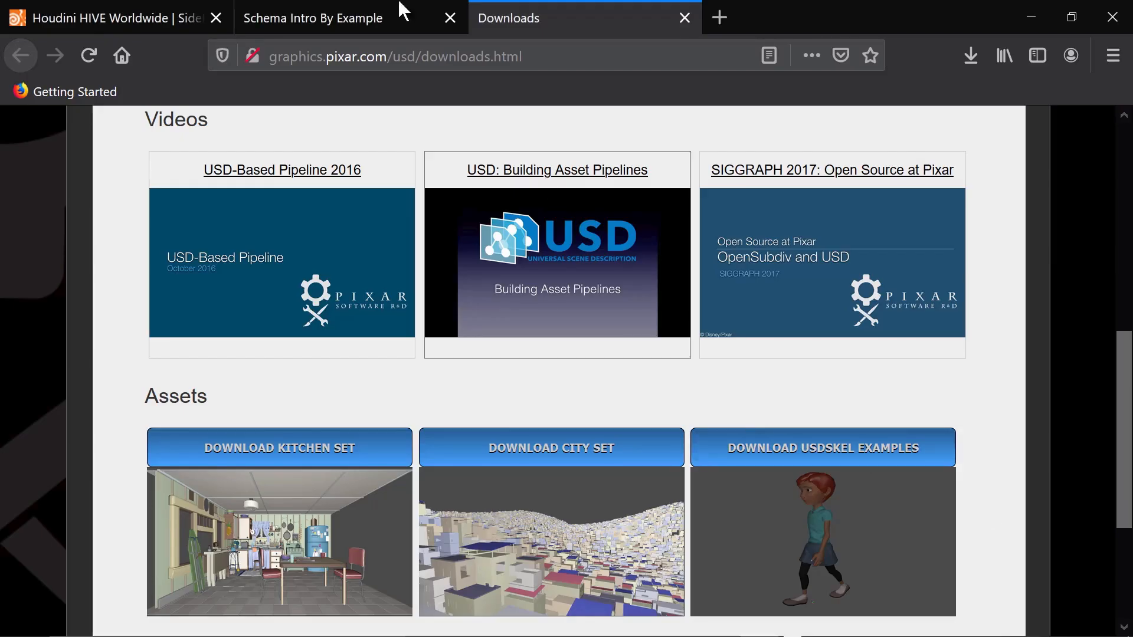
pyautogui.click(354, 13)
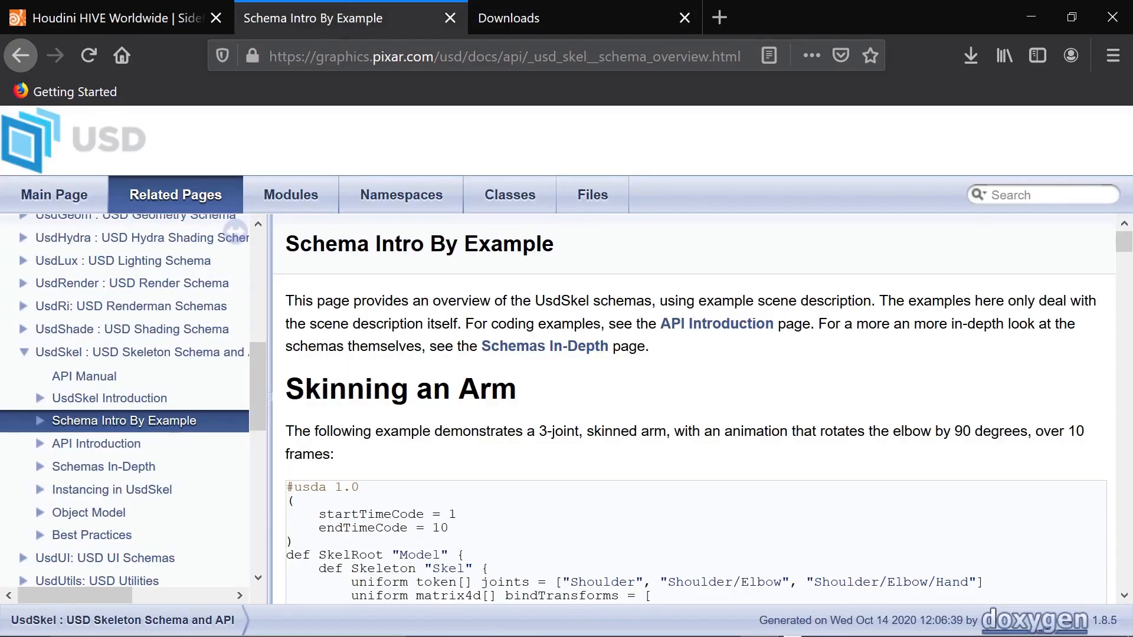
pyautogui.click(107, 355)
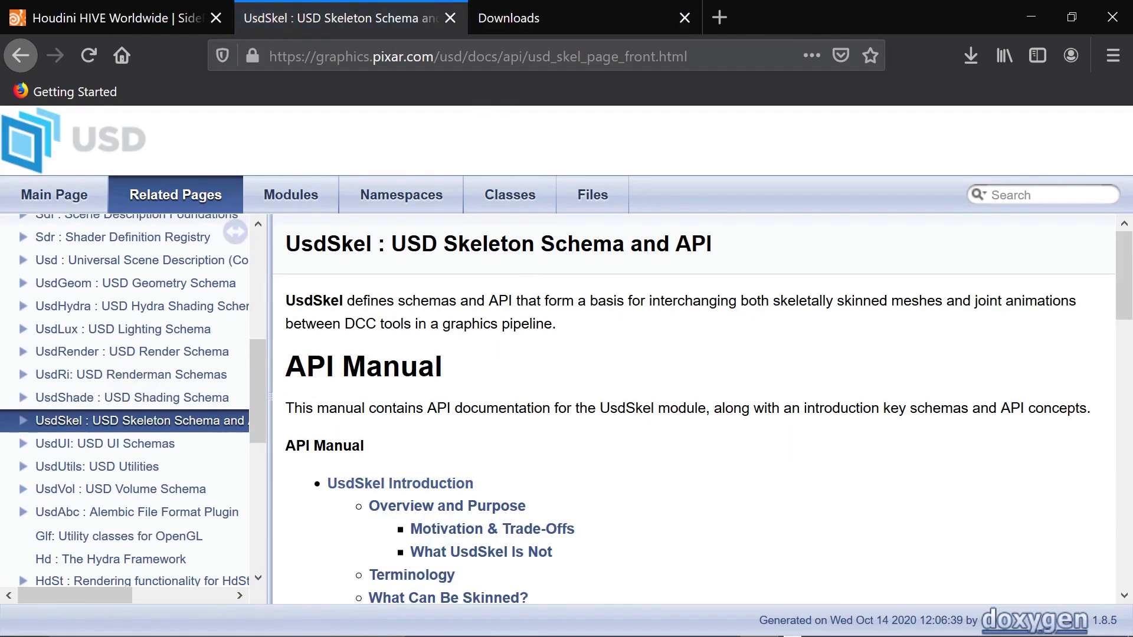
pyautogui.click(478, 56)
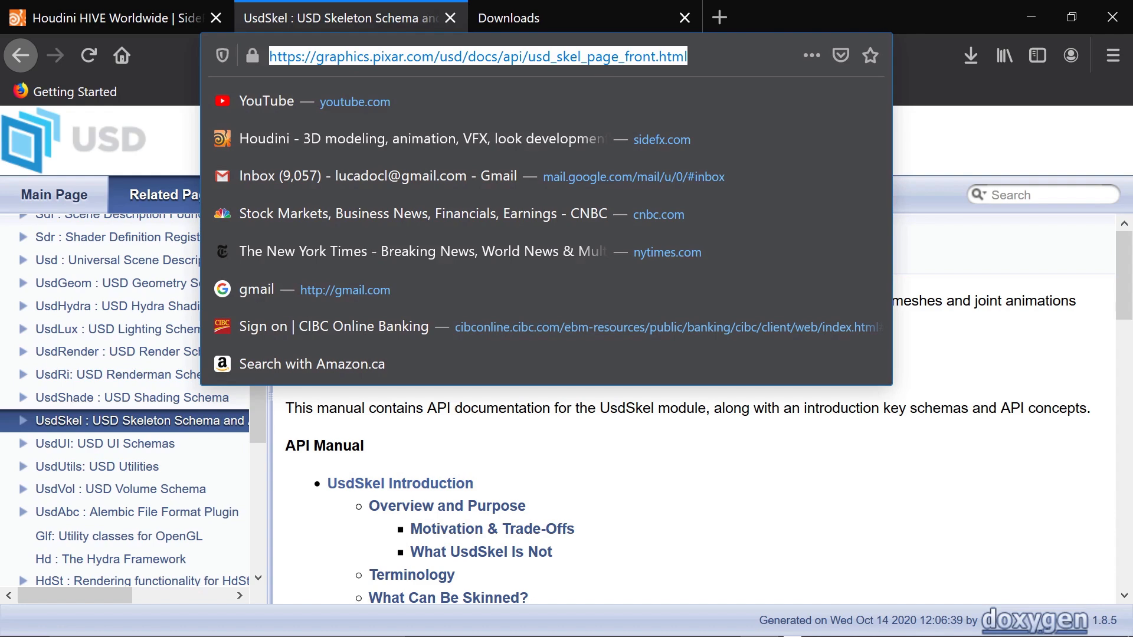
pyautogui.press('Escape')
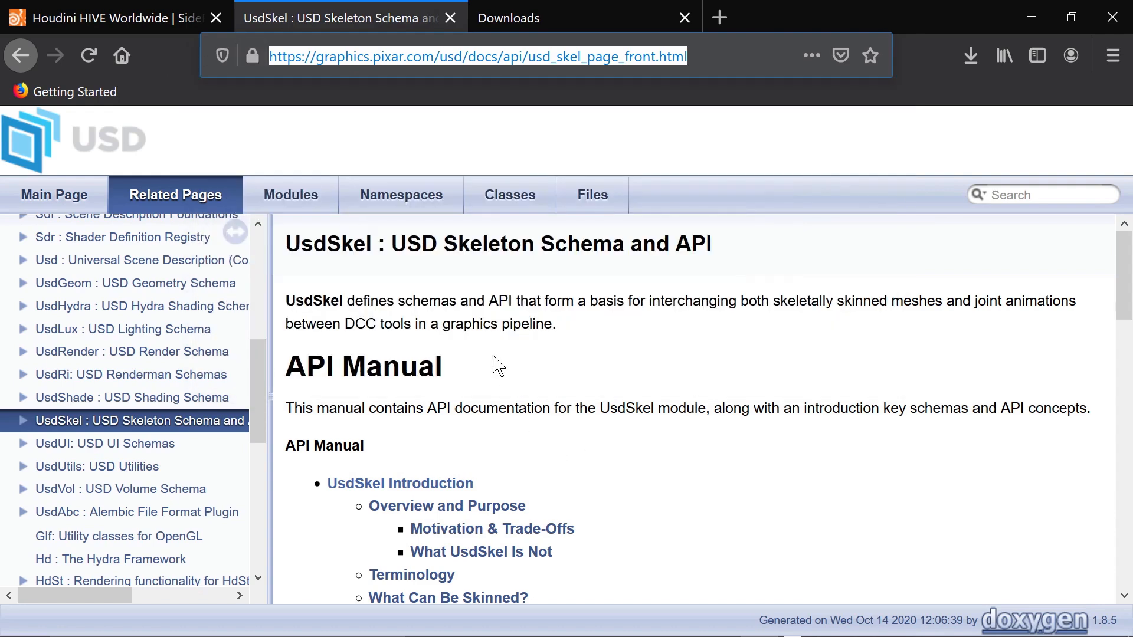
# Step: Open Schema Intro By Example under UsdSkel and read through the Skinning an Arm example, including the joint animation section
pyautogui.click(22, 422)
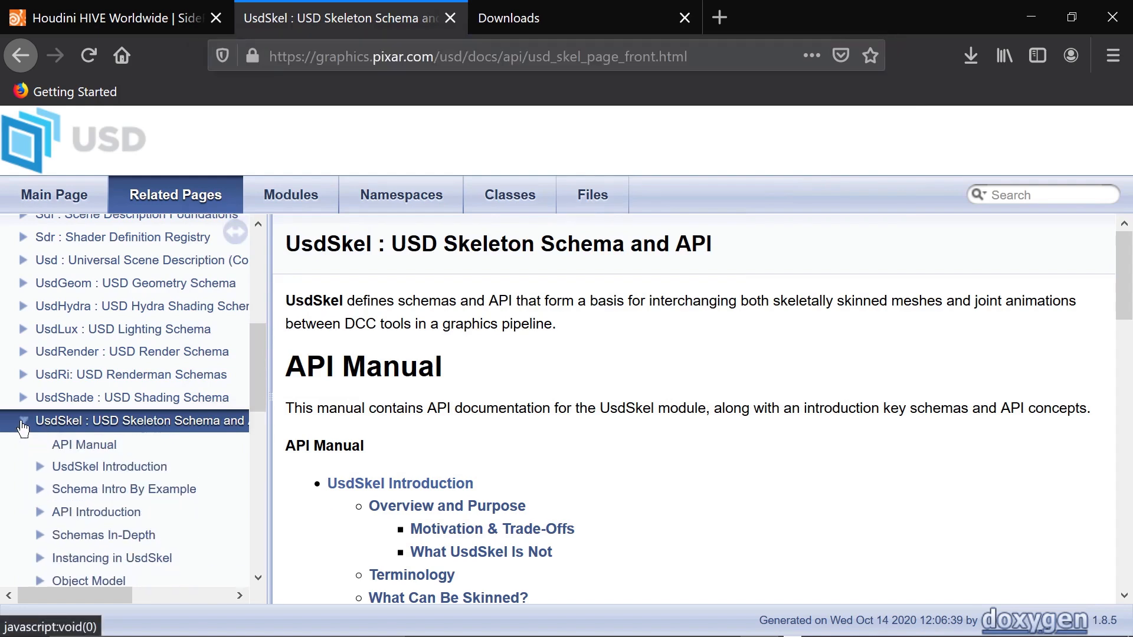
pyautogui.click(152, 495)
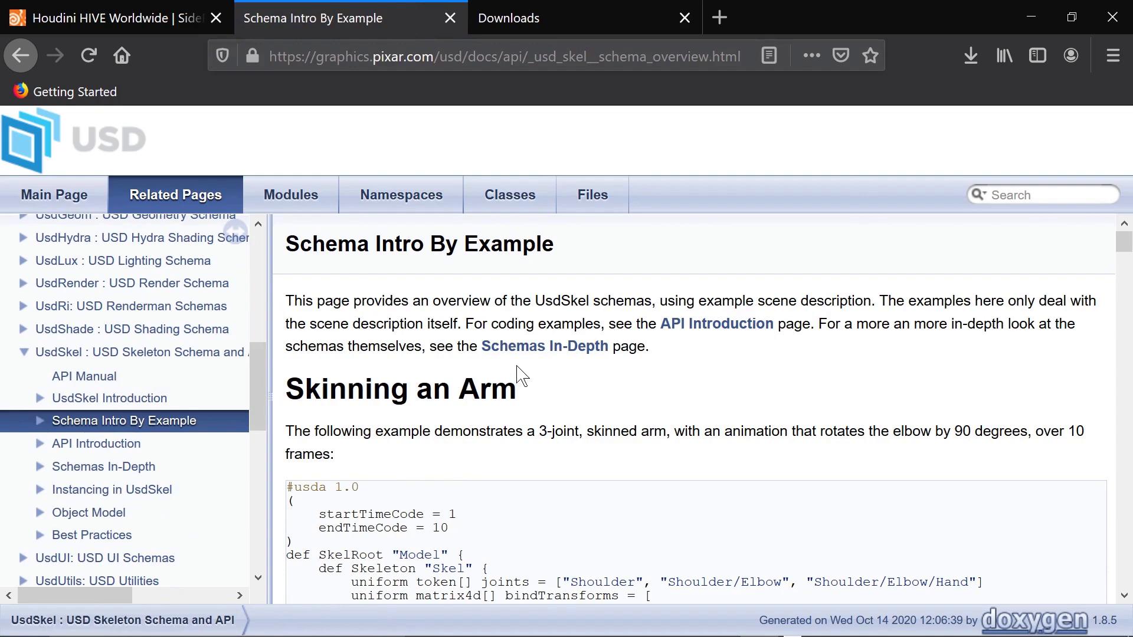
pyautogui.scroll(-5, 562, 355)
pyautogui.scroll(-10, 561, 355)
pyautogui.scroll(10, 561, 355)
pyautogui.scroll(8, 494, 311)
pyautogui.scroll(-6, 462, 303)
pyautogui.scroll(1, 470, 307)
pyautogui.scroll(5, 469, 305)
pyautogui.scroll(-7, 470, 305)
pyautogui.scroll(-6, 471, 307)
pyautogui.scroll(-15, 469, 307)
pyautogui.scroll(-15, 469, 308)
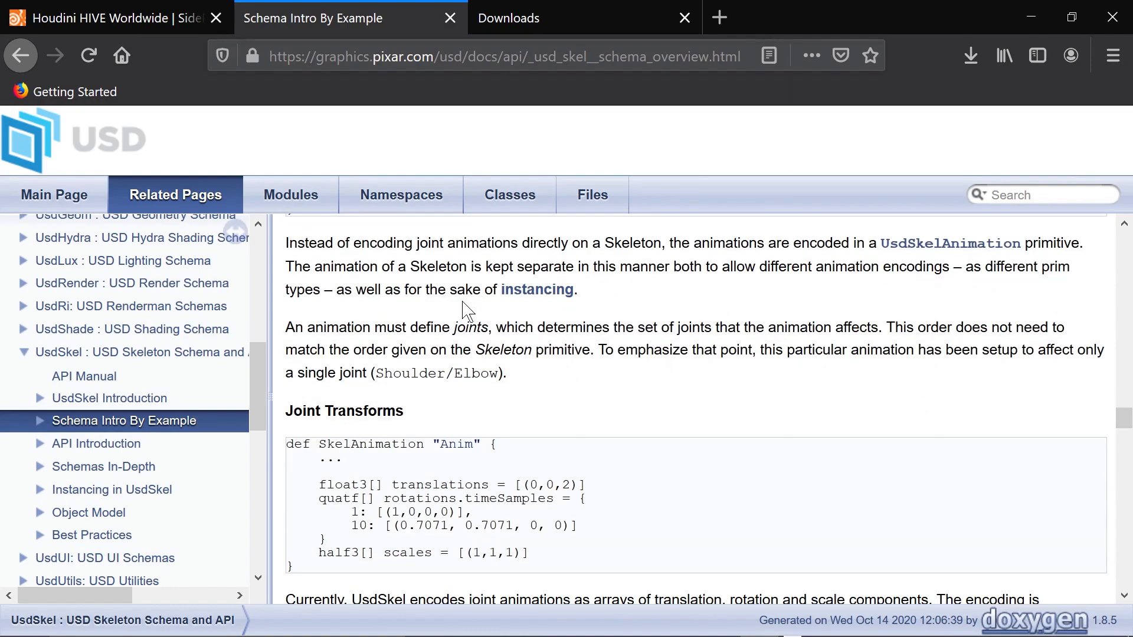
pyautogui.scroll(-5, 469, 310)
pyautogui.scroll(15, 469, 310)
pyautogui.scroll(15, 470, 310)
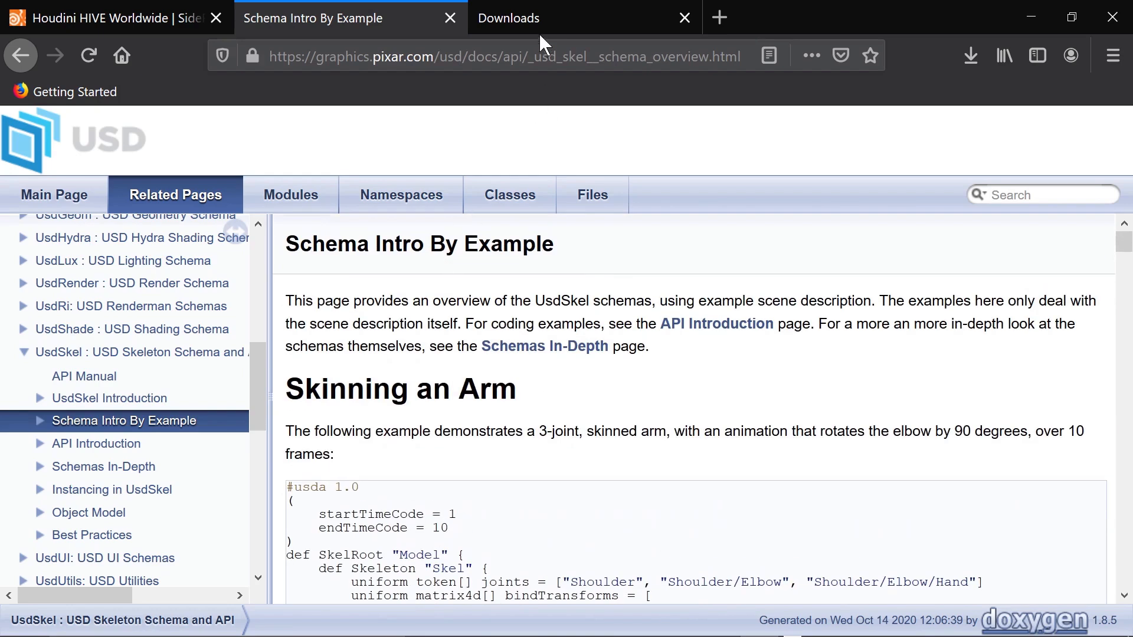
# Step: View Pixar's USD Downloads page with the UsdSkel examples and highlight its web address
pyautogui.click(543, 27)
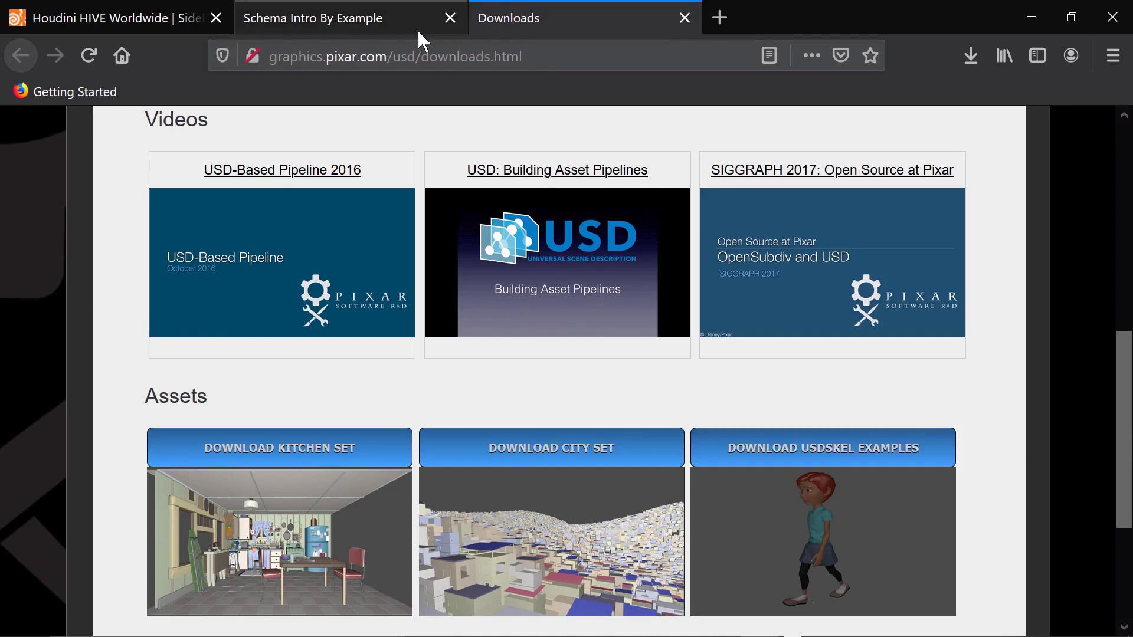
pyautogui.click(413, 56)
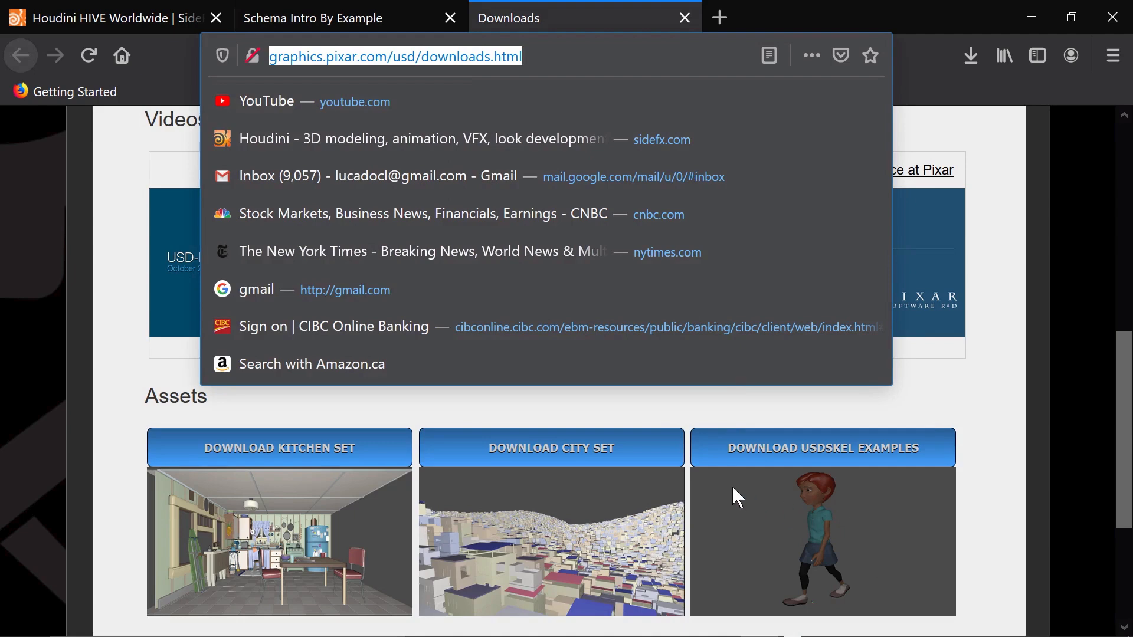
pyautogui.click(971, 386)
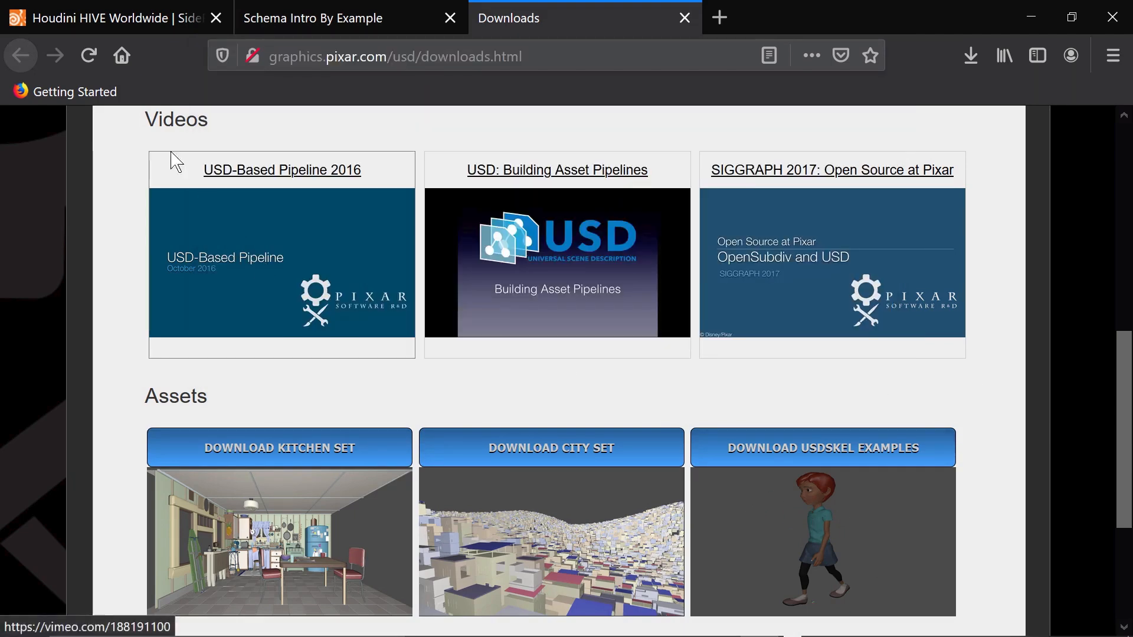
# Step: View the start of the Houdini HIVE Worldwide presentation recordings page and highlight its web address
pyautogui.click(117, 17)
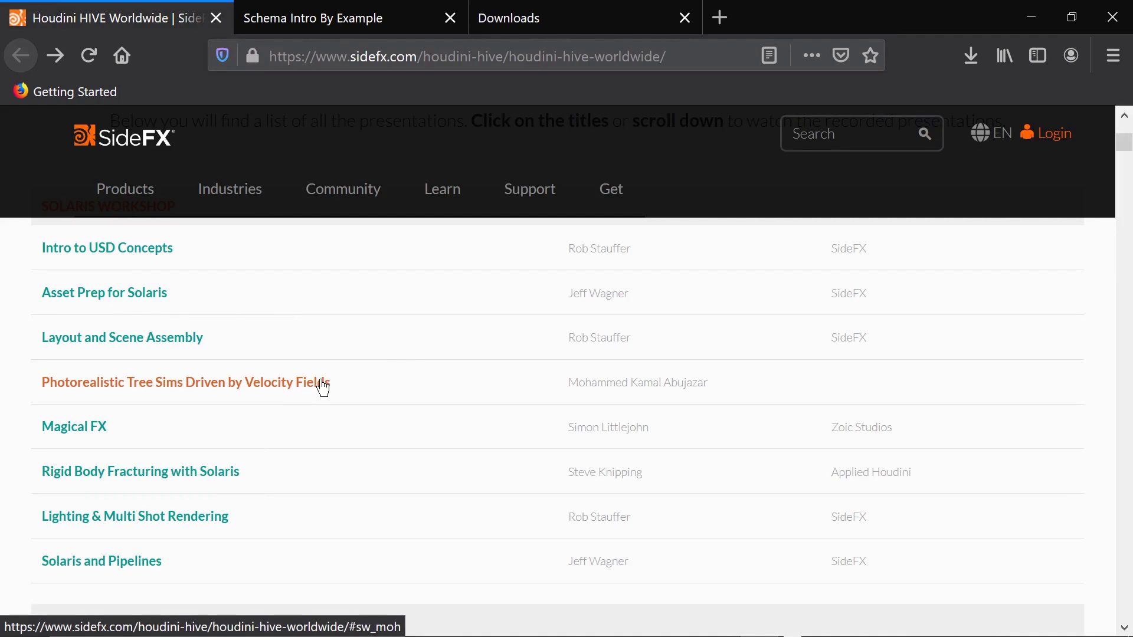
pyautogui.scroll(10, 326, 387)
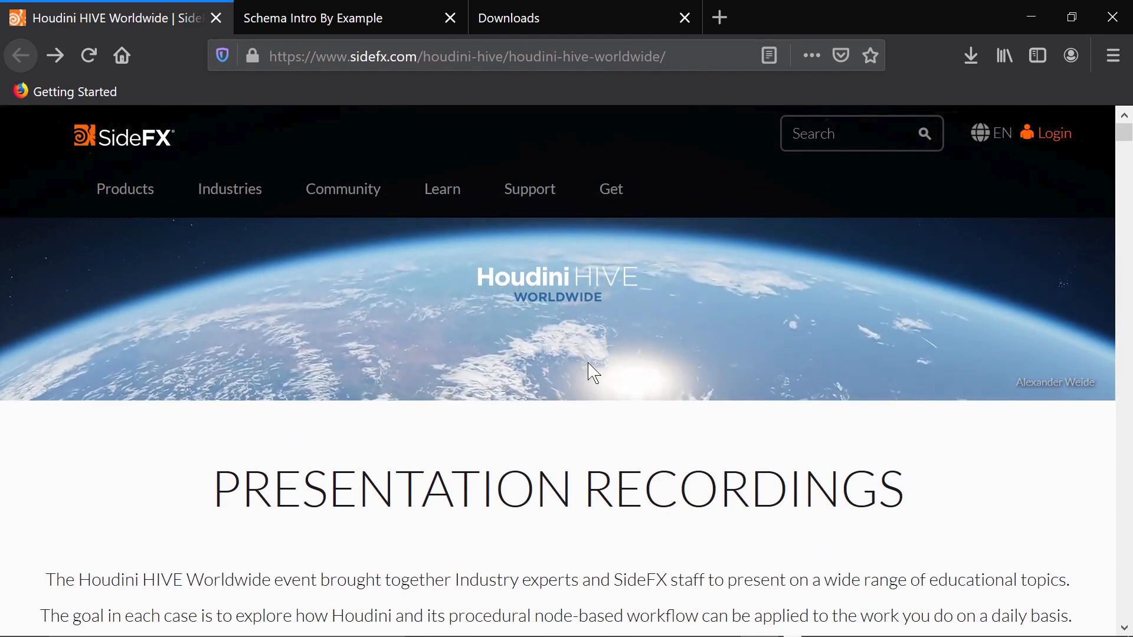
pyautogui.hotkey('ctrl', 'l')
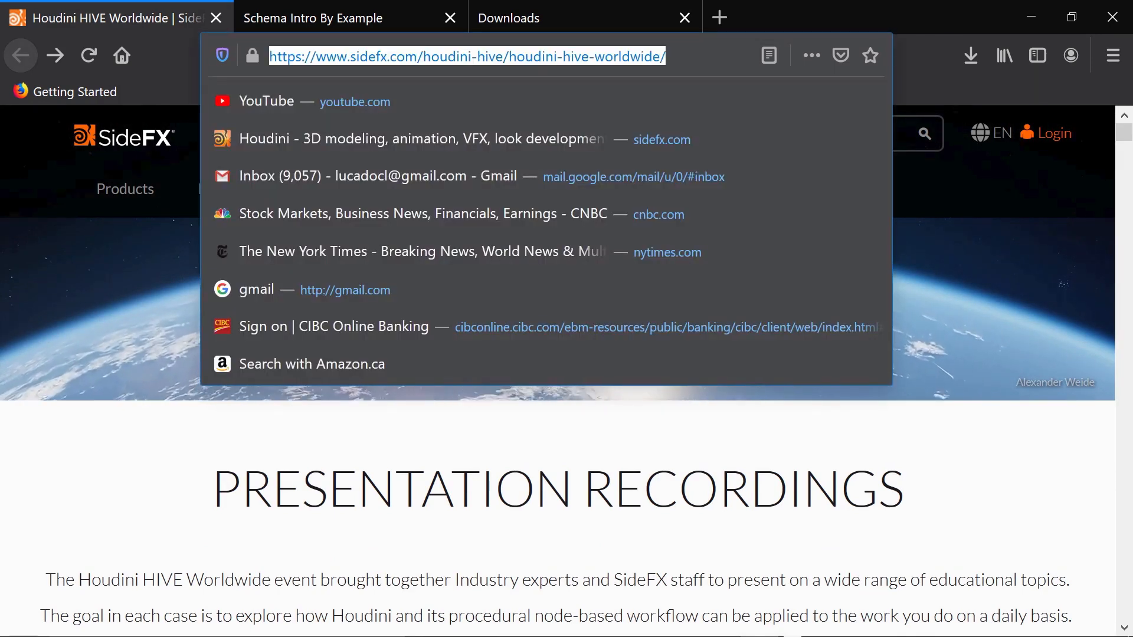
pyautogui.click(574, 56)
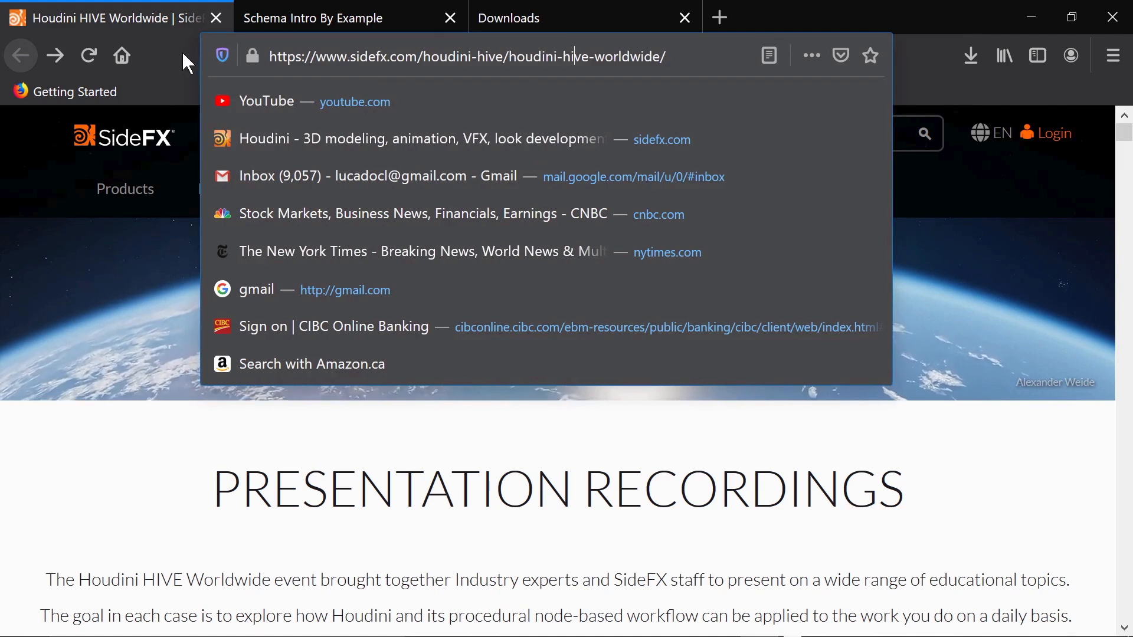
pyautogui.press('Escape')
pyautogui.click(485, 436)
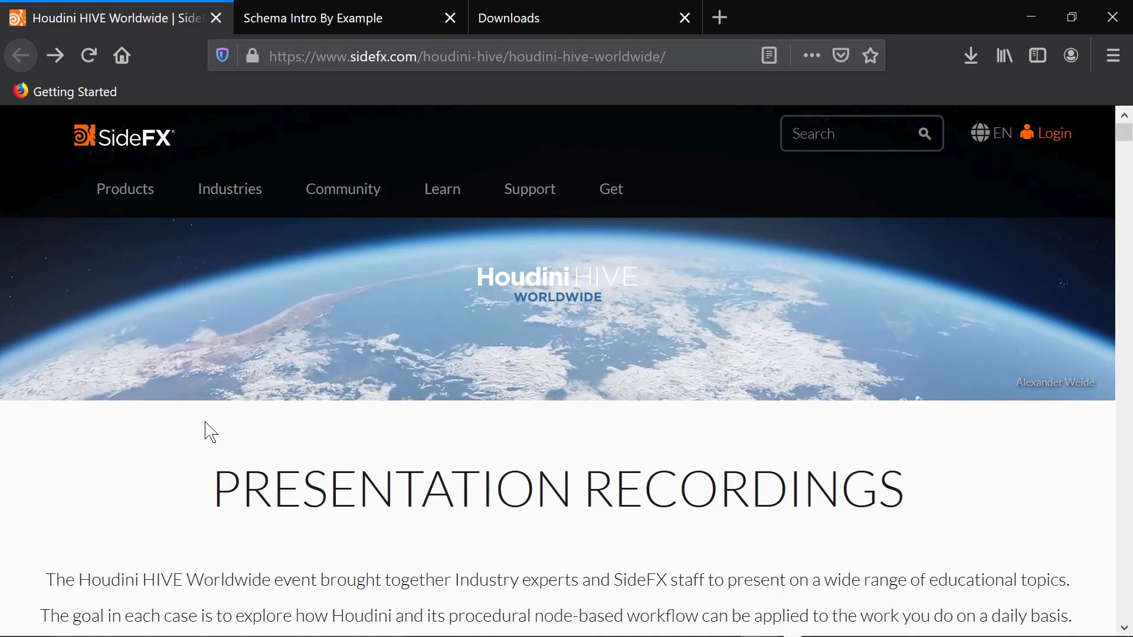
# Step: Look through the Solaris Workshop presentations listed on the Houdini HIVE Worldwide page
pyautogui.scroll(-5, 195, 437)
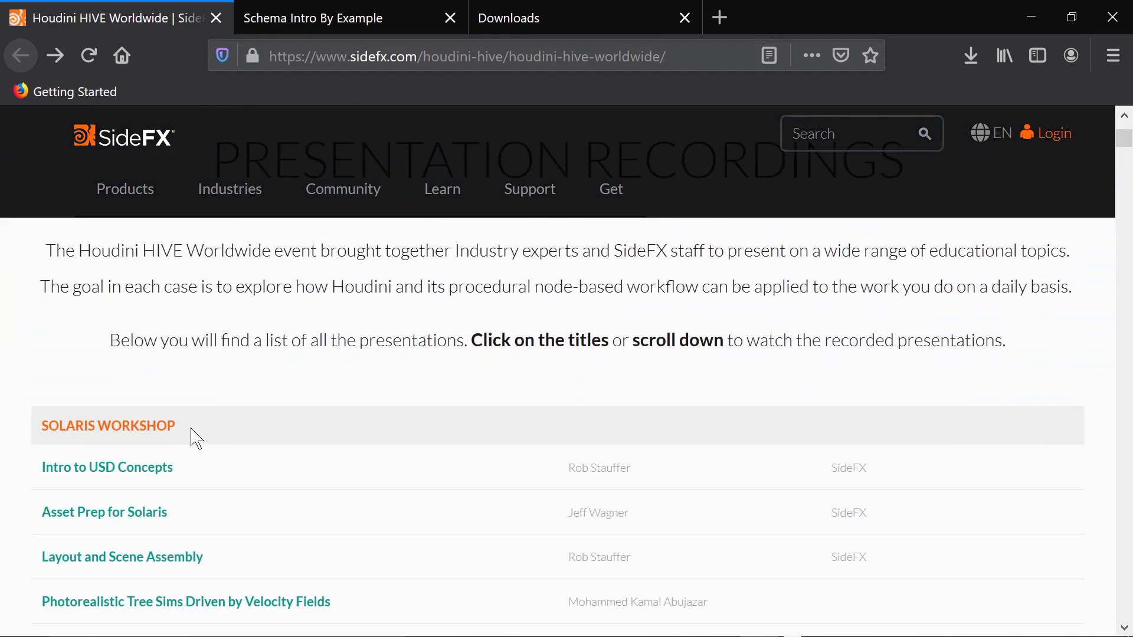
pyautogui.scroll(-2, 197, 438)
pyautogui.scroll(-2, 196, 438)
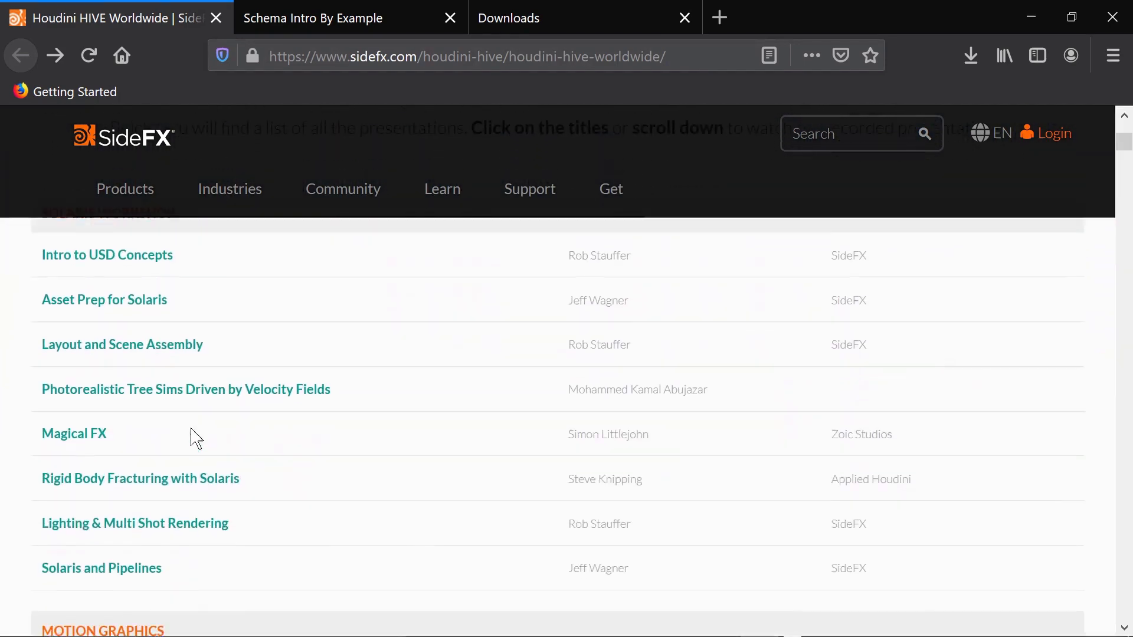
pyautogui.scroll(2, 197, 439)
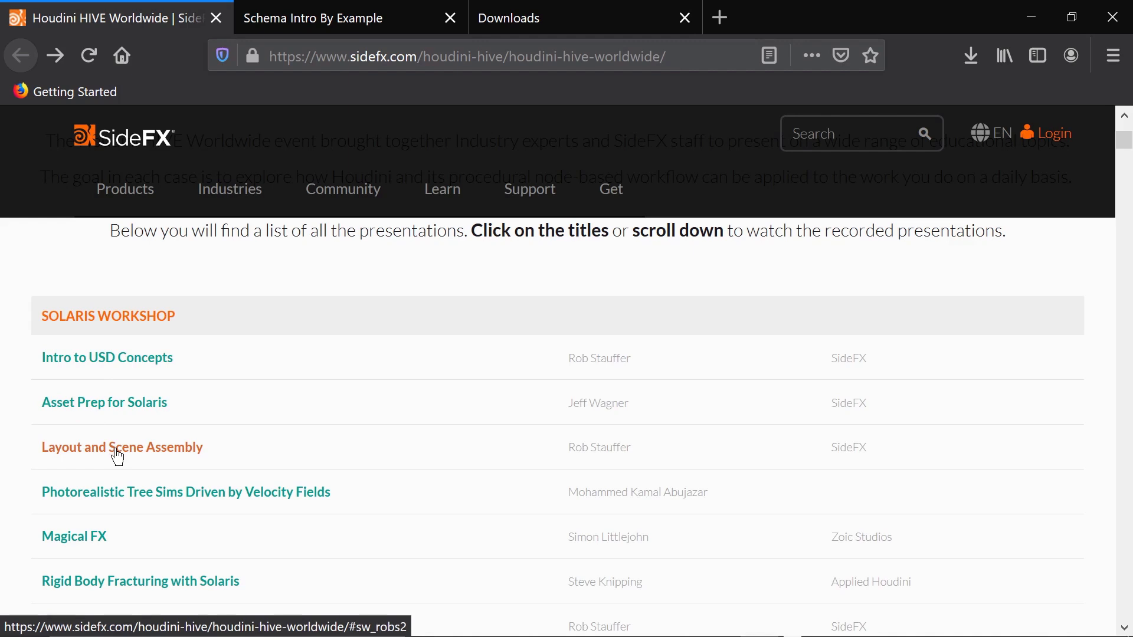
pyautogui.scroll(-5, 215, 435)
pyautogui.scroll(3, 204, 436)
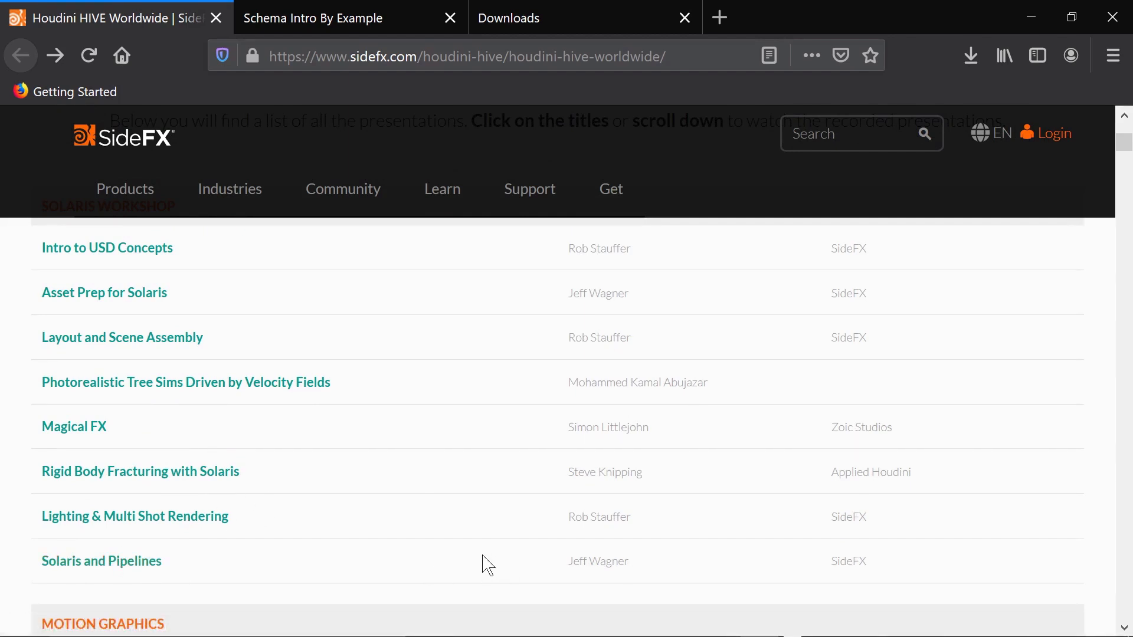
pyautogui.scroll(6, 487, 565)
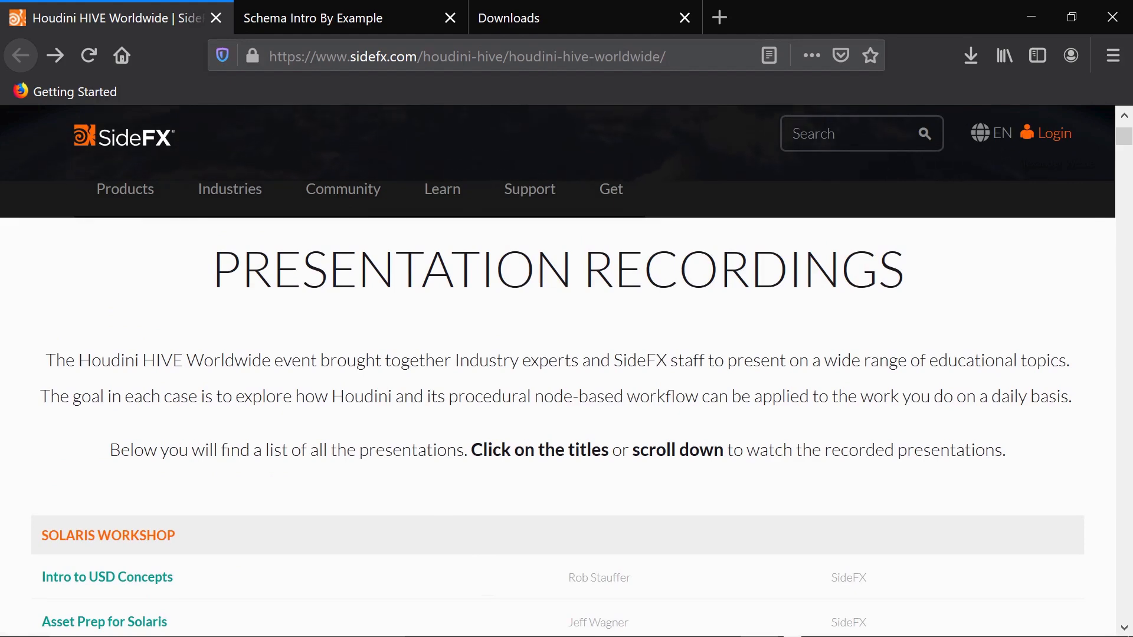
# Step: Switch to Houdini, change the desktop layout to Build and go to the obj network
pyautogui.hotkey('alt', 'Tab')
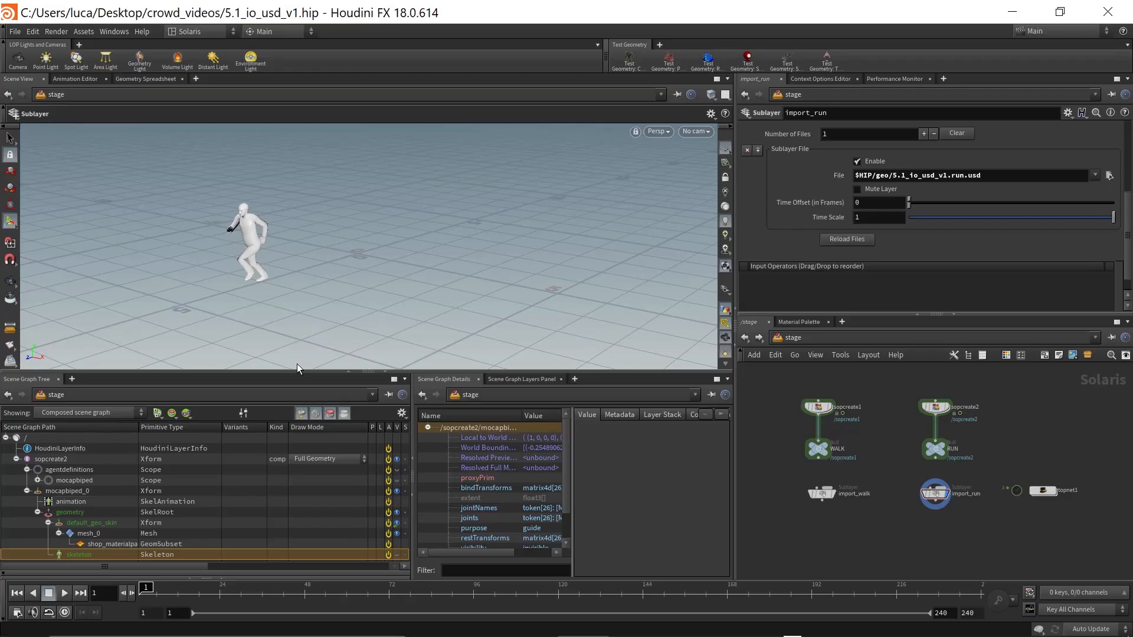
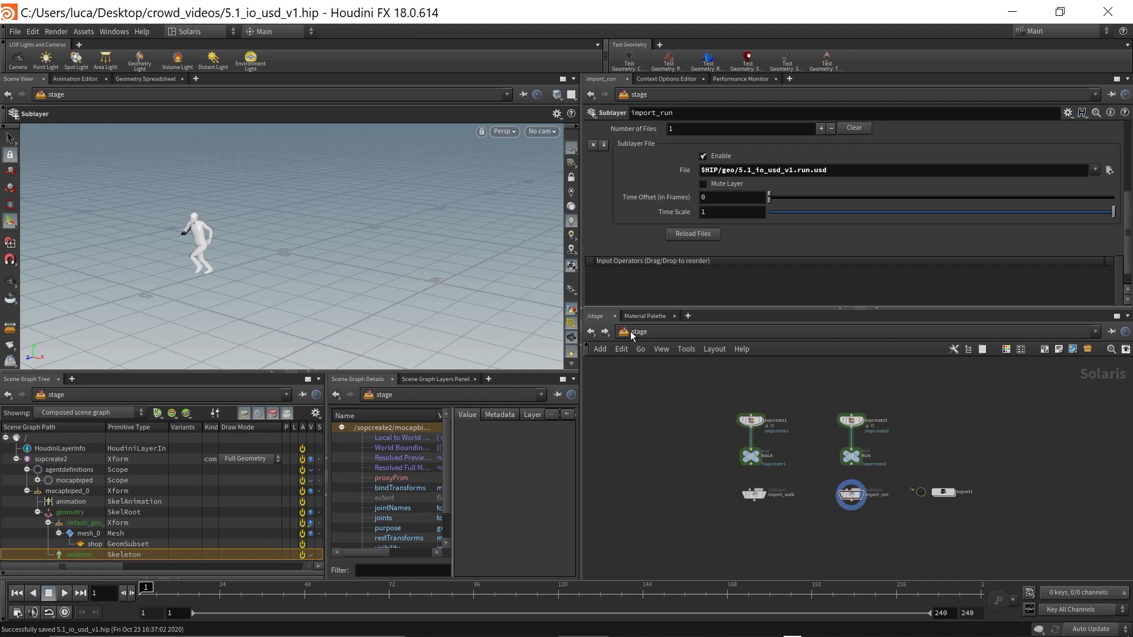
pyautogui.click(196, 31)
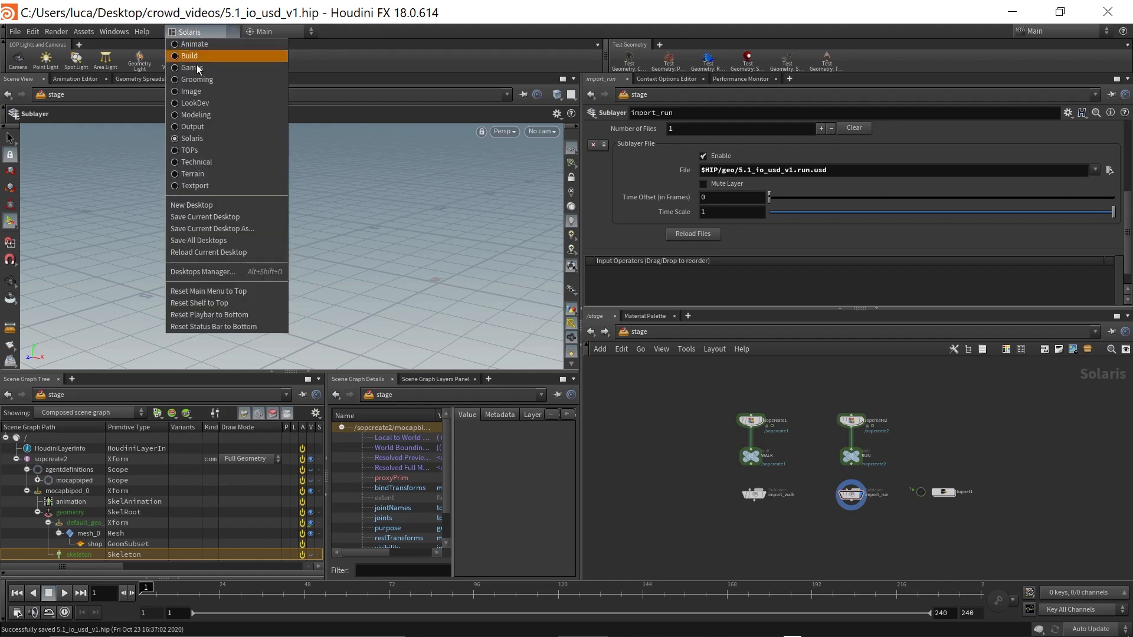
pyautogui.click(200, 58)
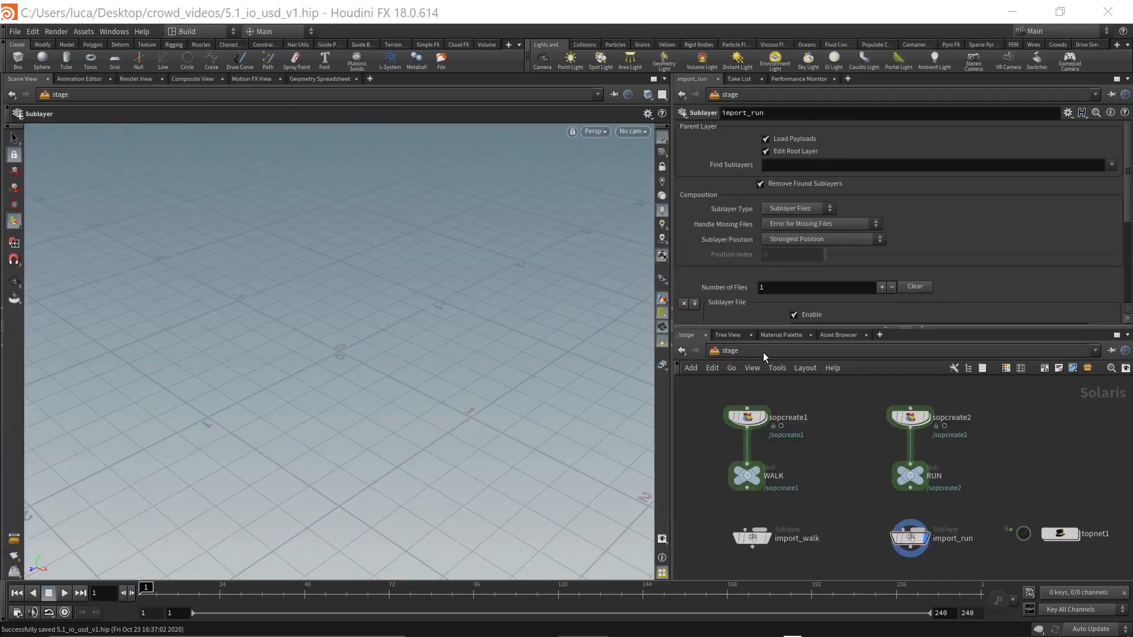
pyautogui.click(763, 353)
pyautogui.click(783, 412)
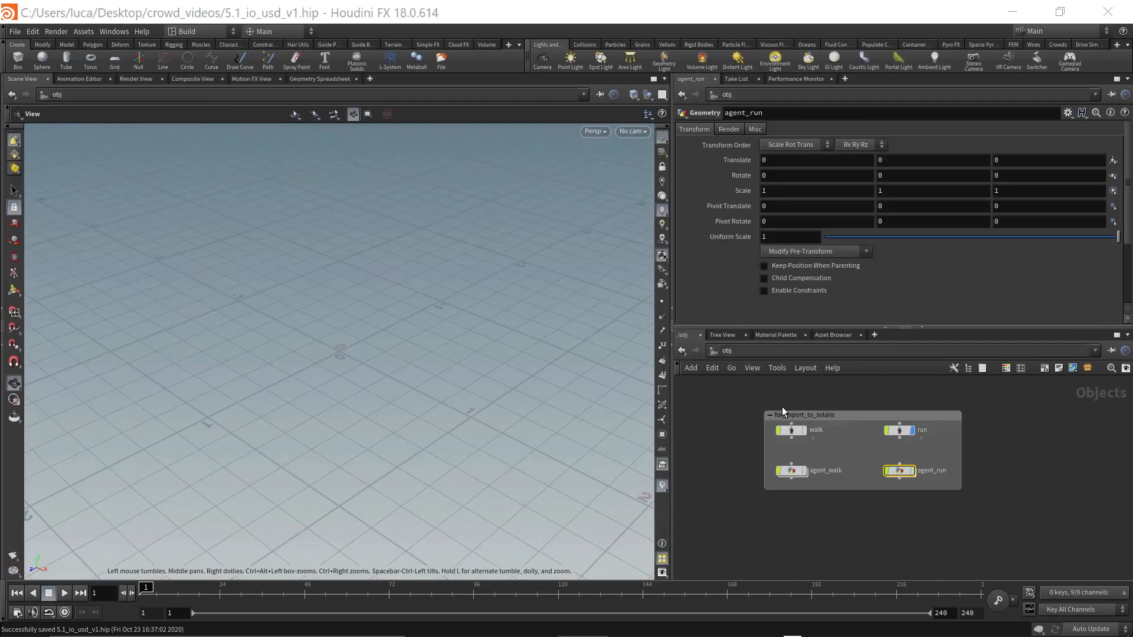
pyautogui.scroll(-3, 903, 534)
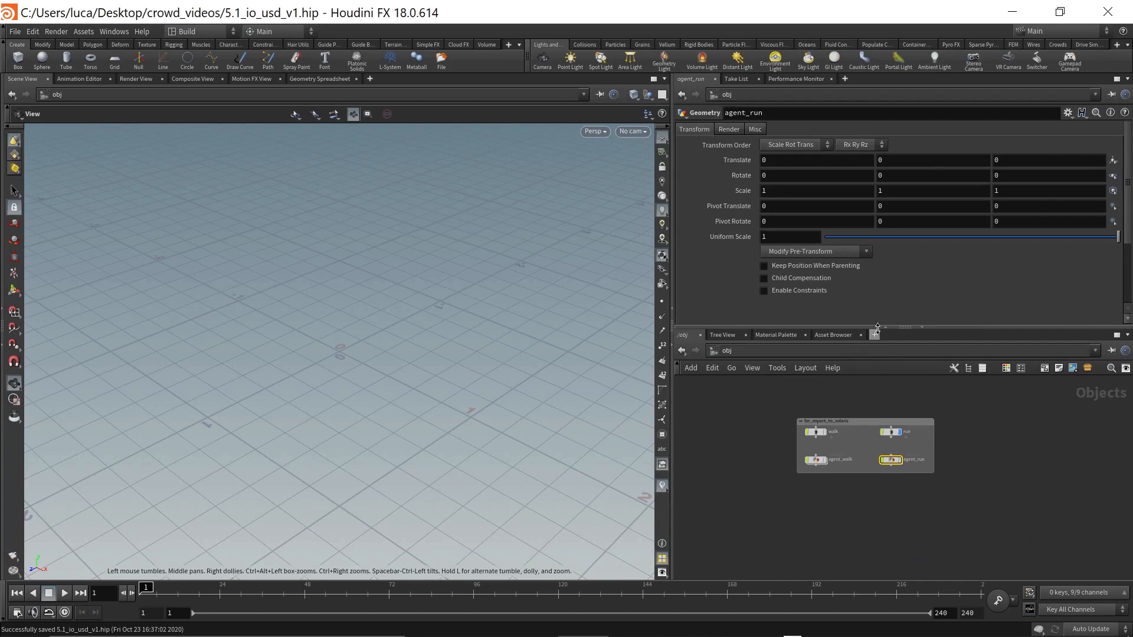
# Step: Enlarge the network editor pane, make empty space below the for_export_to_solaris network box and deselect agent_run
pyautogui.moveTo(872, 327); pyautogui.dragTo(872, 300)
pyautogui.scroll(3, 830, 461)
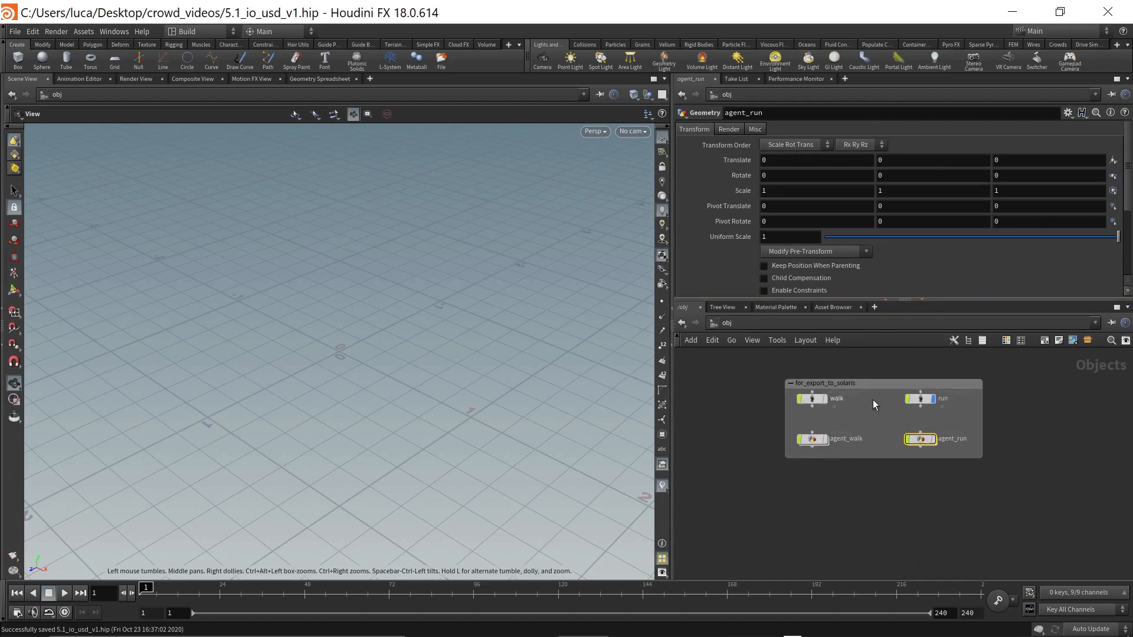
pyautogui.scroll(-2, 887, 528)
pyautogui.scroll(1, 897, 496)
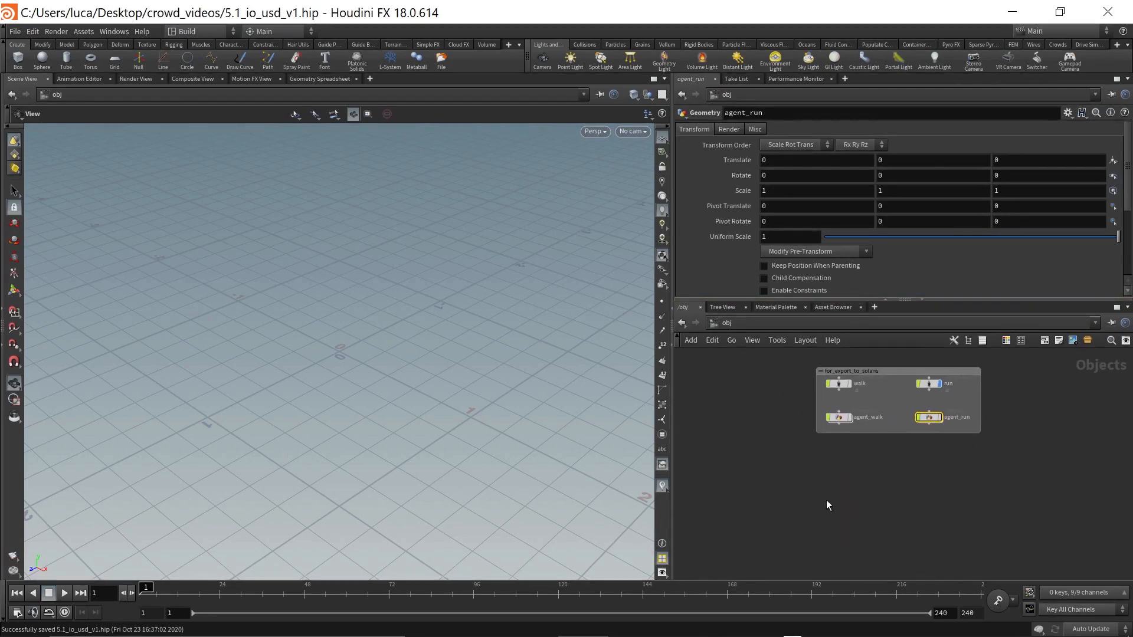
pyautogui.moveTo(775, 523); pyautogui.dragTo(726, 471, button='middle')
pyautogui.scroll(-3, 795, 516)
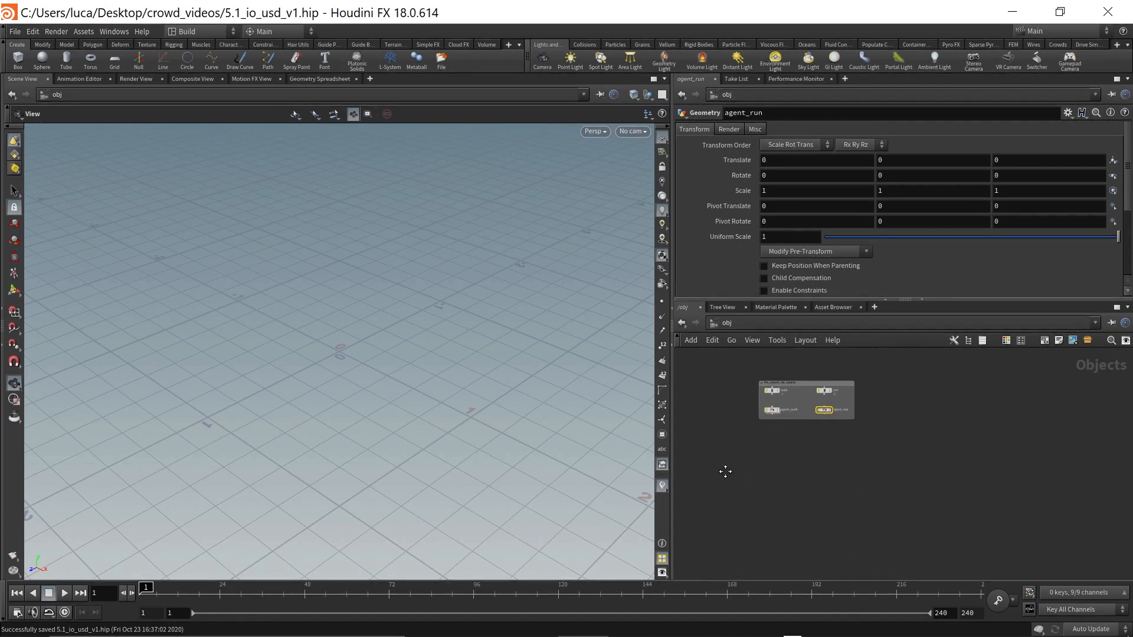
pyautogui.scroll(1, 725, 475)
pyautogui.moveTo(827, 477); pyautogui.dragTo(803, 472, button='middle')
pyautogui.click(810, 466)
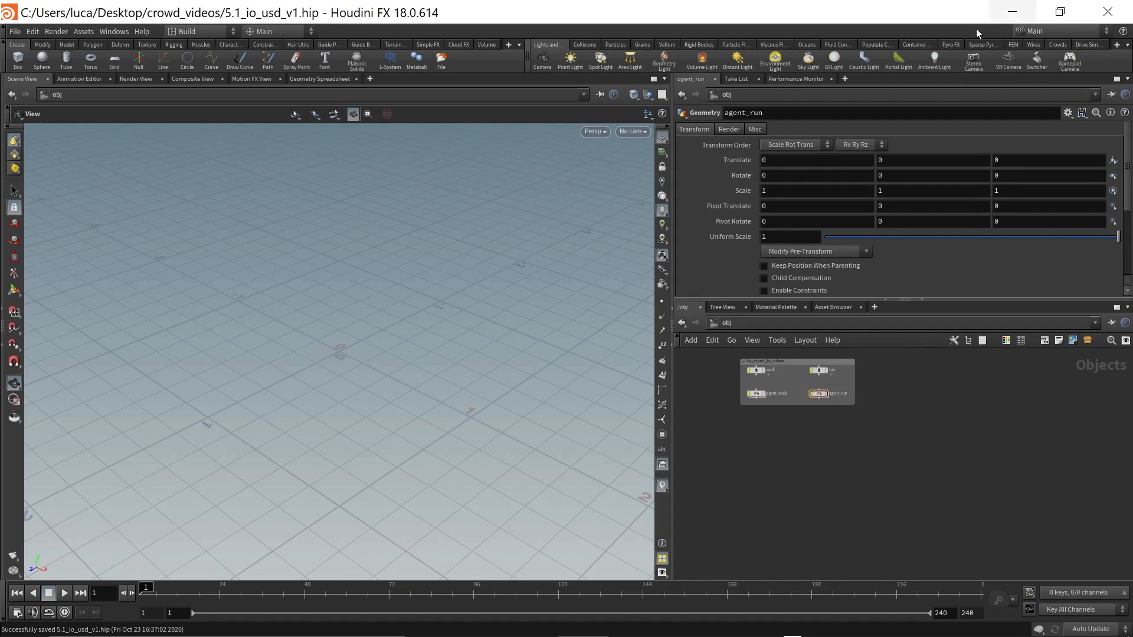
# Step: Start a new crowd agent with USD as its source and load $HIP/geo/5.1_io_usd_v1.walk.usd
pyautogui.moveTo(527, 51); pyautogui.dragTo(463, 50)
pyautogui.click(1047, 45)
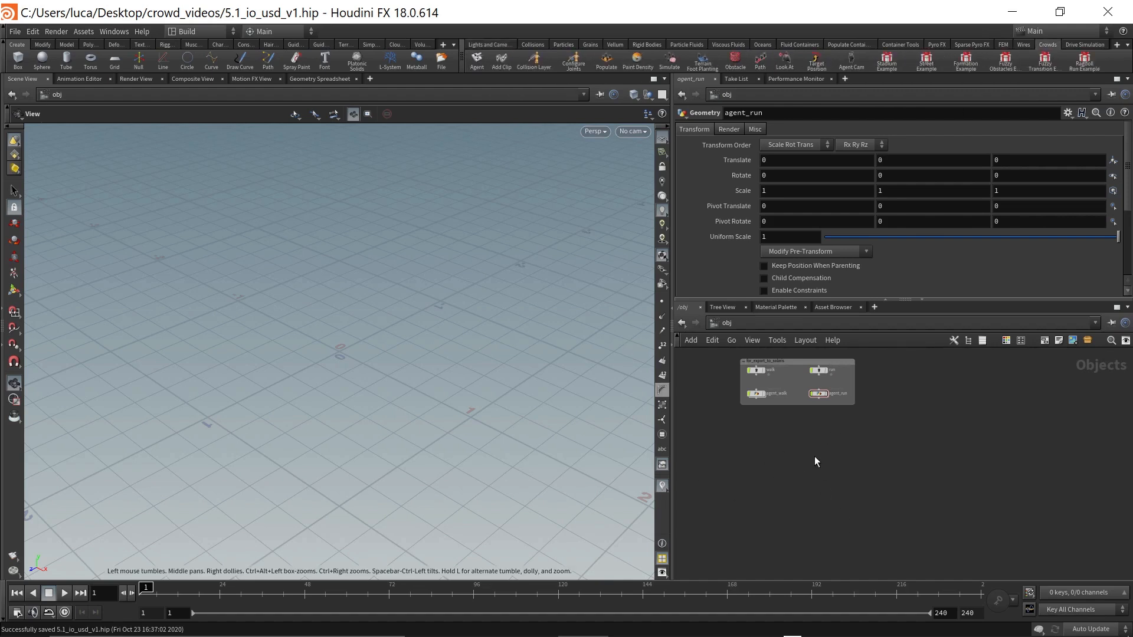
pyautogui.click(475, 60)
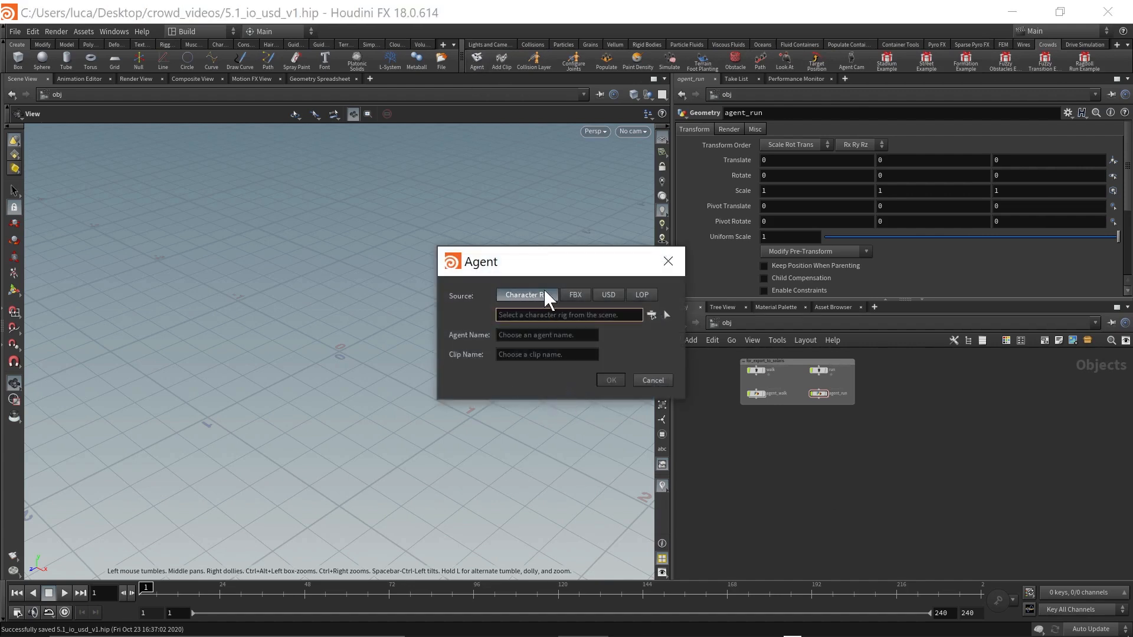
pyautogui.click(608, 294)
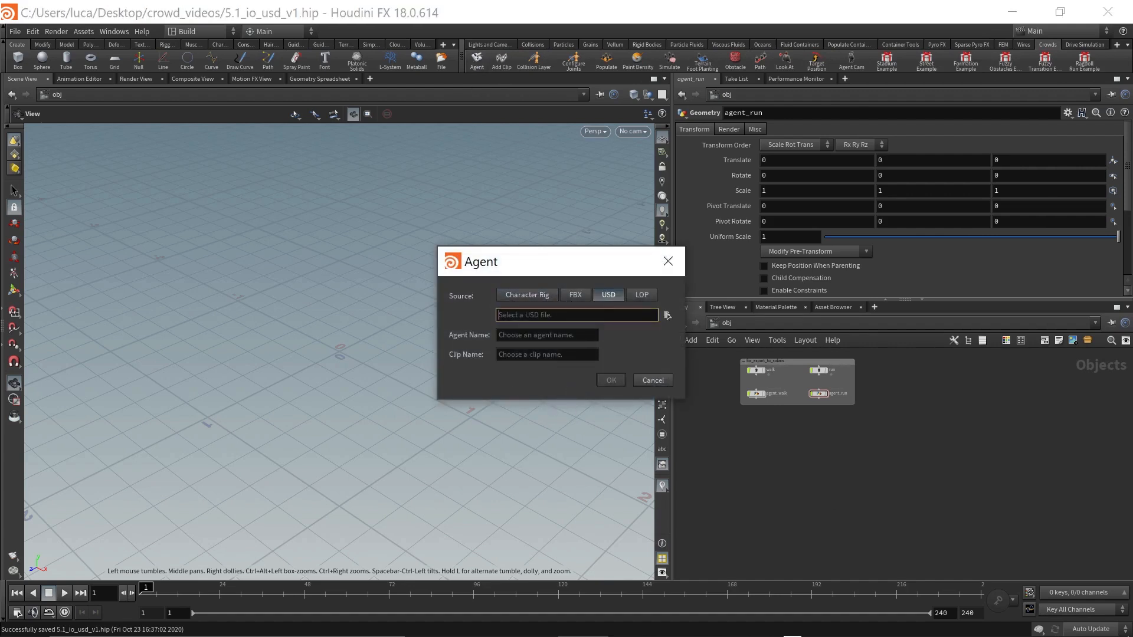
pyautogui.click(667, 315)
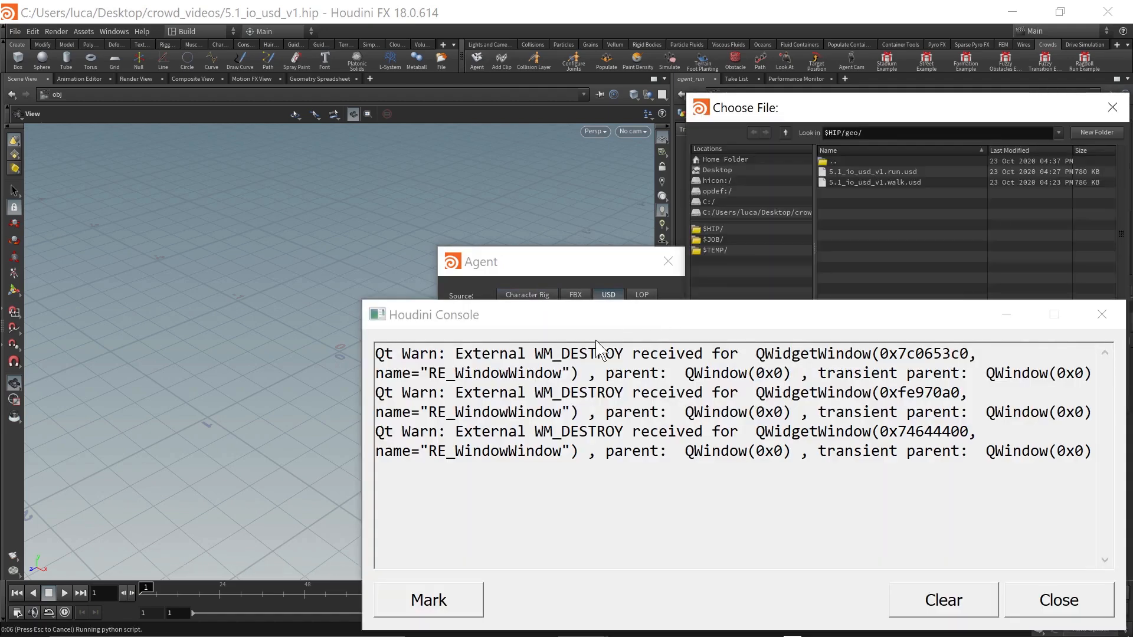
pyautogui.click(1058, 599)
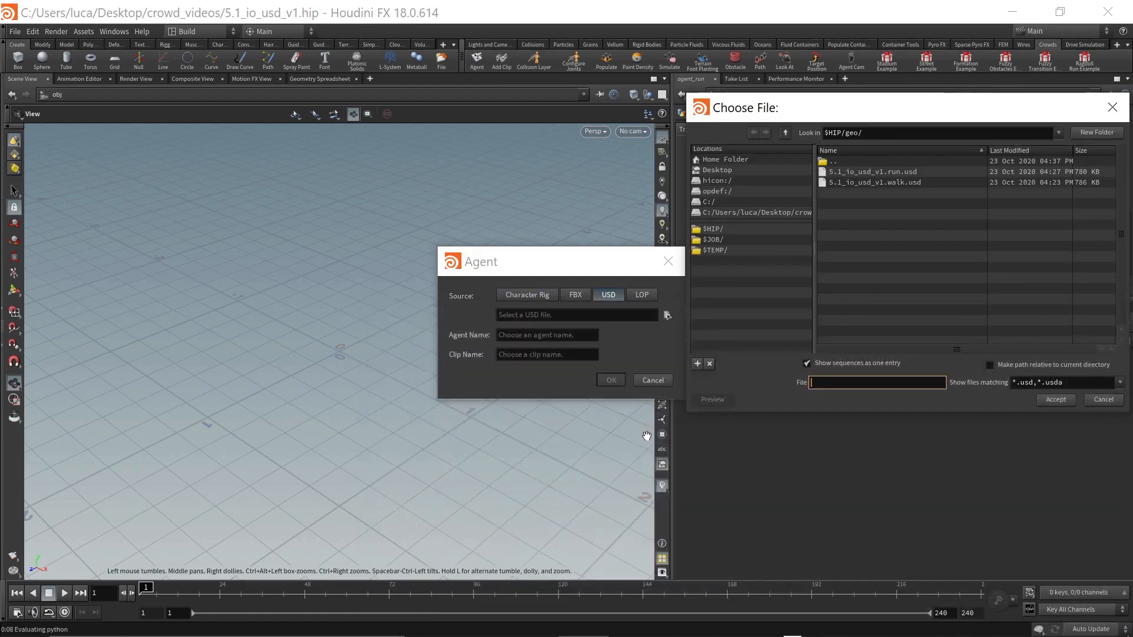
pyautogui.click(884, 182)
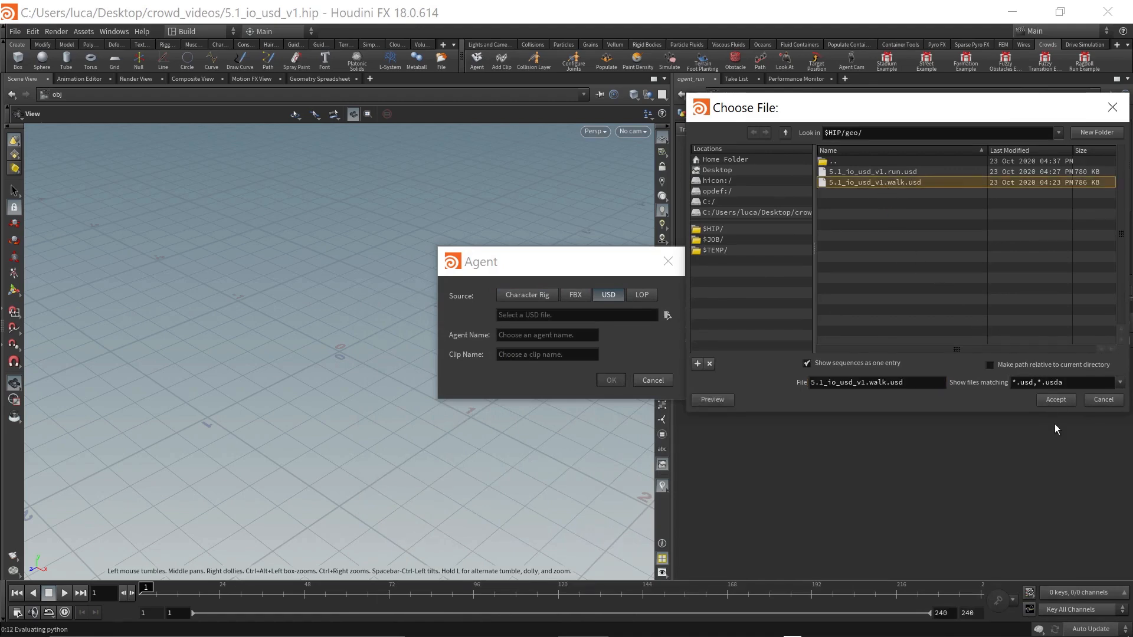
pyautogui.click(1056, 400)
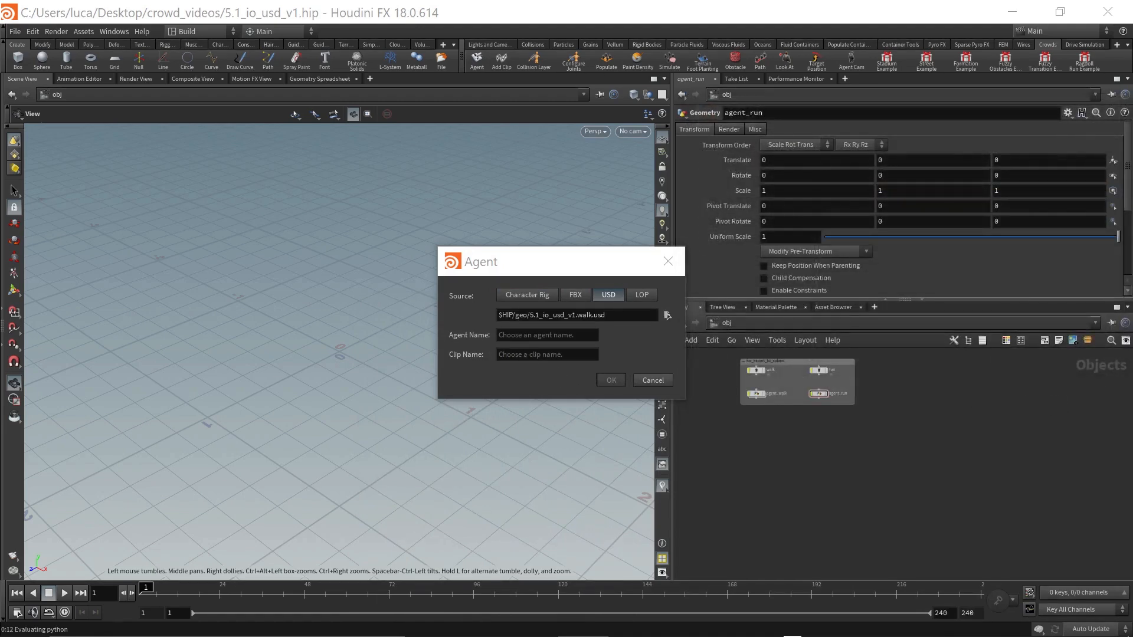
# Step: Name the agent mocapbiped and its clip walk, and create the agent setup
pyautogui.write('mocap')
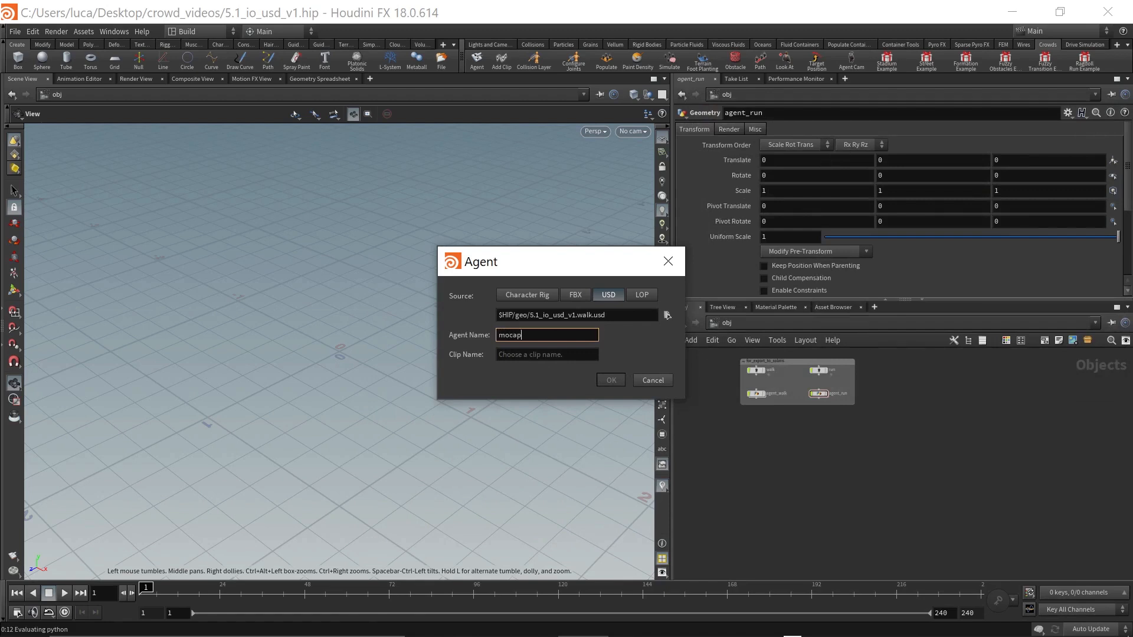
pyautogui.write('biped')
pyautogui.click(548, 360)
pyautogui.write('wa')
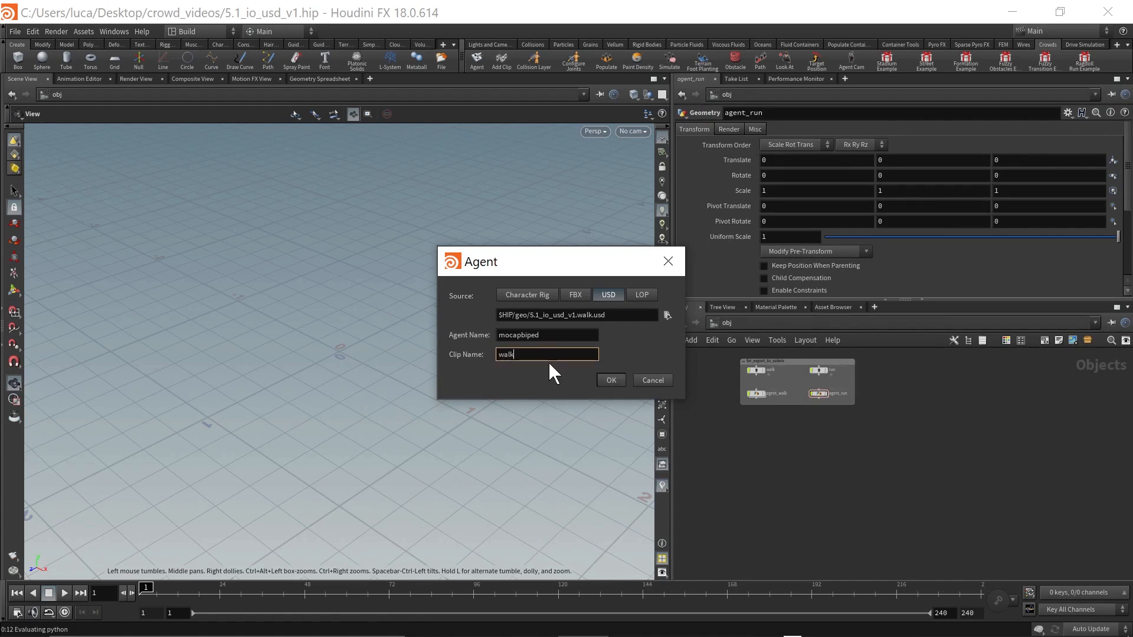
pyautogui.write('lk')
pyautogui.click(610, 380)
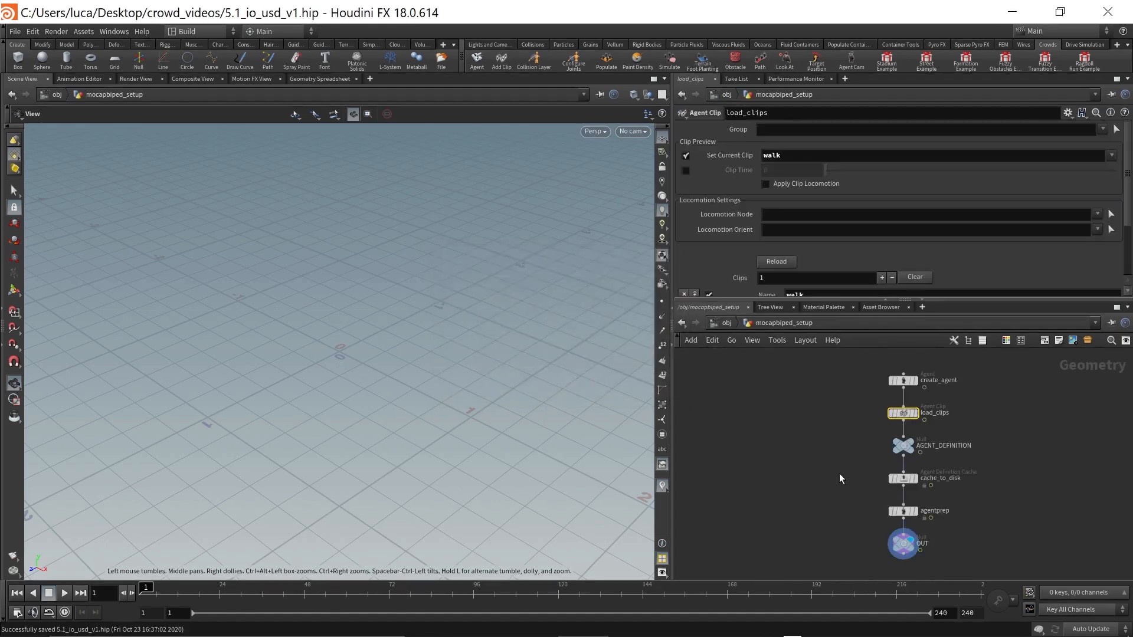
# Step: Display the create_agent node's output in the viewport and check its USD input and file settings
pyautogui.scroll(2, 918, 399)
pyautogui.click(913, 376)
pyautogui.click(896, 376)
pyautogui.press('g')
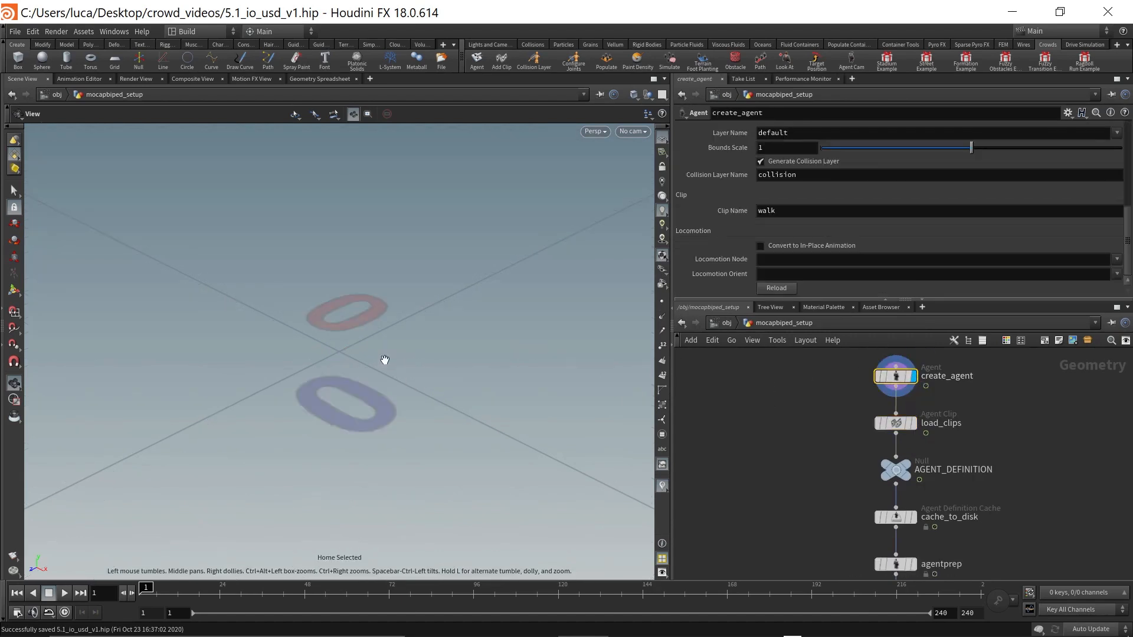
pyautogui.moveTo(380, 392)
pyautogui.mouseDown()
pyautogui.moveTo(384, 342)
pyautogui.moveTo(326, 369)
pyautogui.moveTo(371, 380)
pyautogui.mouseUp()
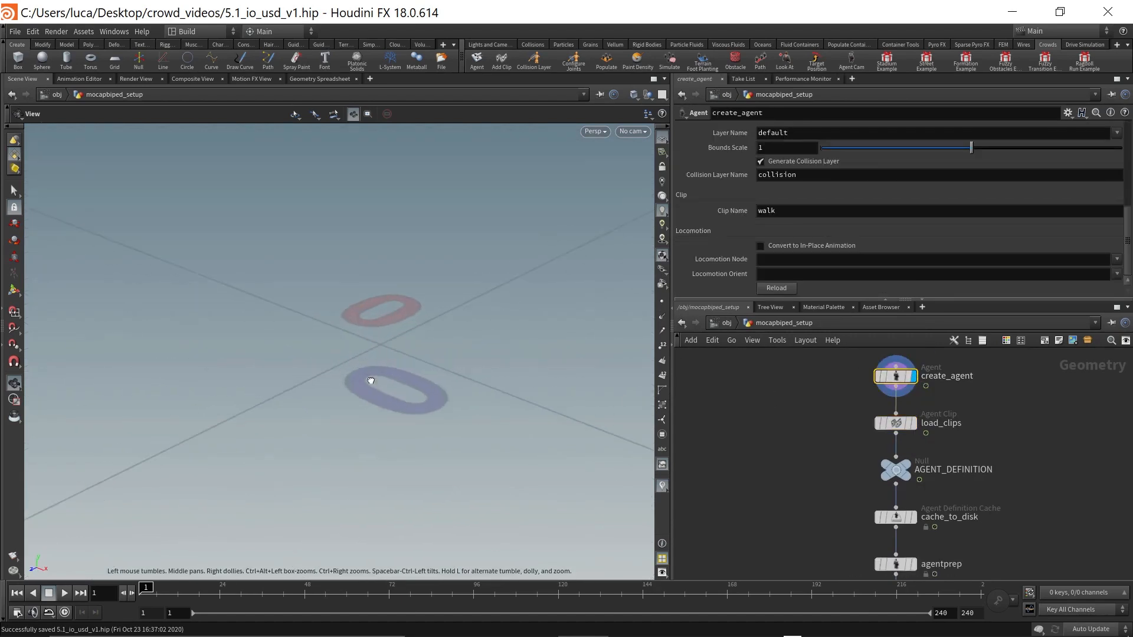
pyautogui.scroll(5, 1096, 254)
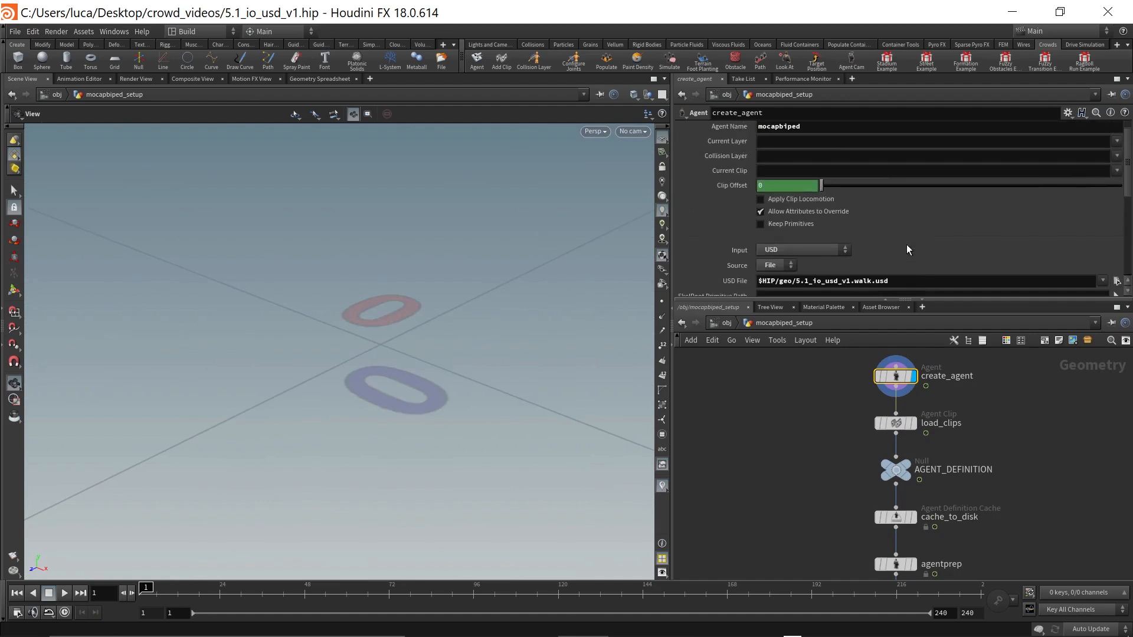
pyautogui.scroll(1, 906, 245)
pyautogui.scroll(-3, 906, 244)
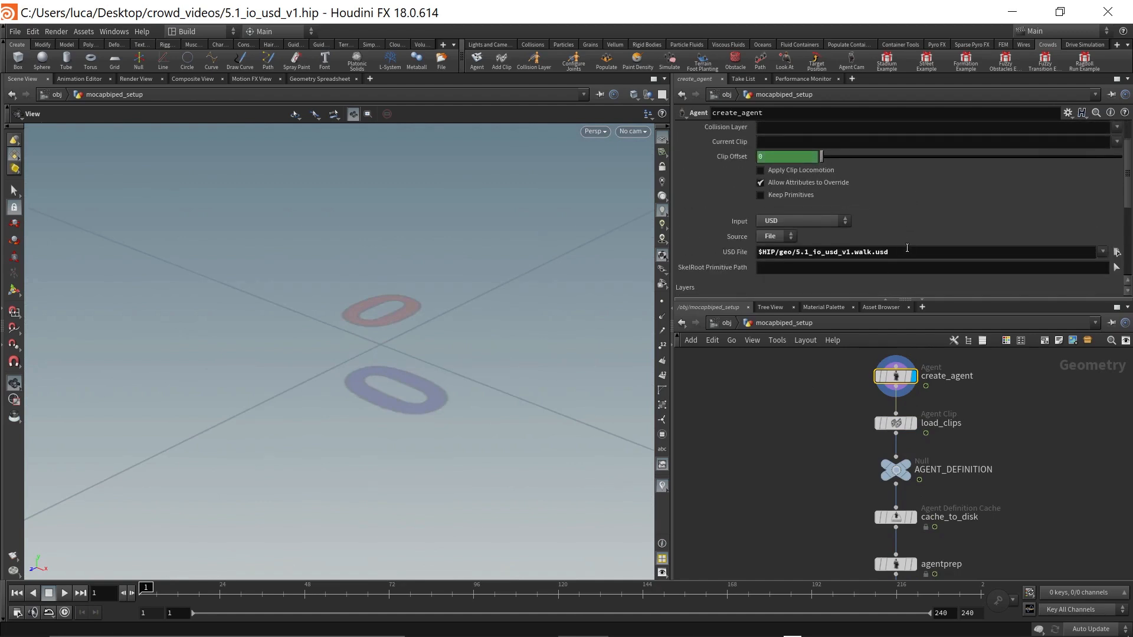
pyautogui.moveTo(413, 448); pyautogui.dragTo(318, 431)
pyautogui.moveTo(420, 422); pyautogui.dragTo(396, 452, button='middle')
pyautogui.moveTo(396, 452); pyautogui.dragTo(326, 450)
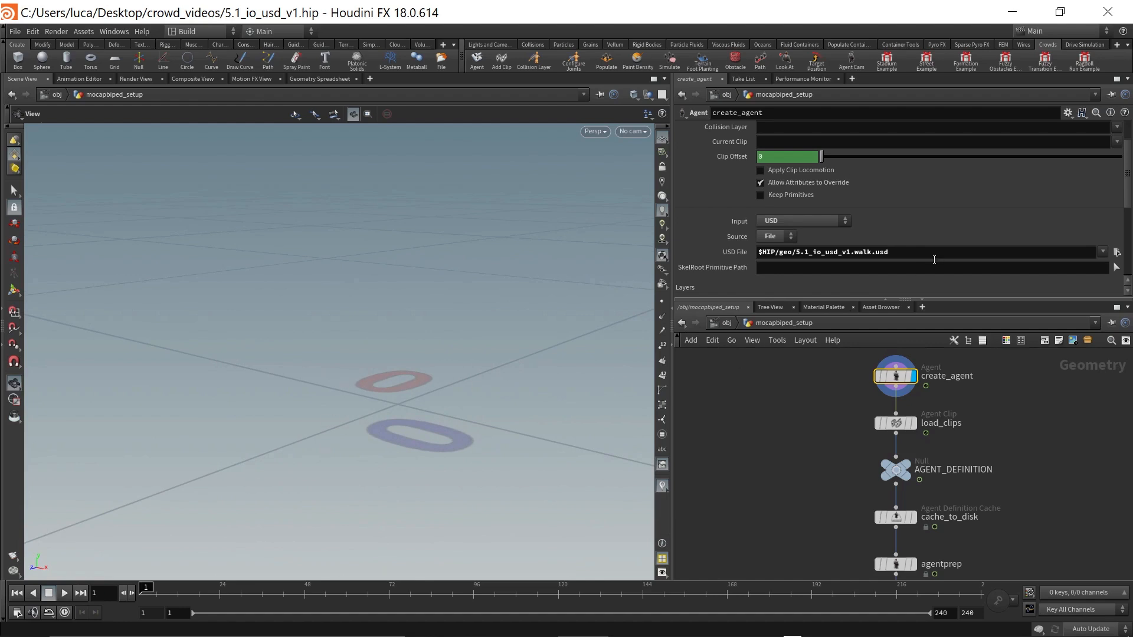
# Step: Examine the walk USD's primitive hierarchy for SkelRoot candidates, expanding the agentdefinitions layers and shape library and the mocapbiped_0 geometry
pyautogui.moveTo(1131, 192)
pyautogui.mouseDown()
pyautogui.moveTo(1130, 174)
pyautogui.moveTo(1130, 199)
pyautogui.mouseUp()
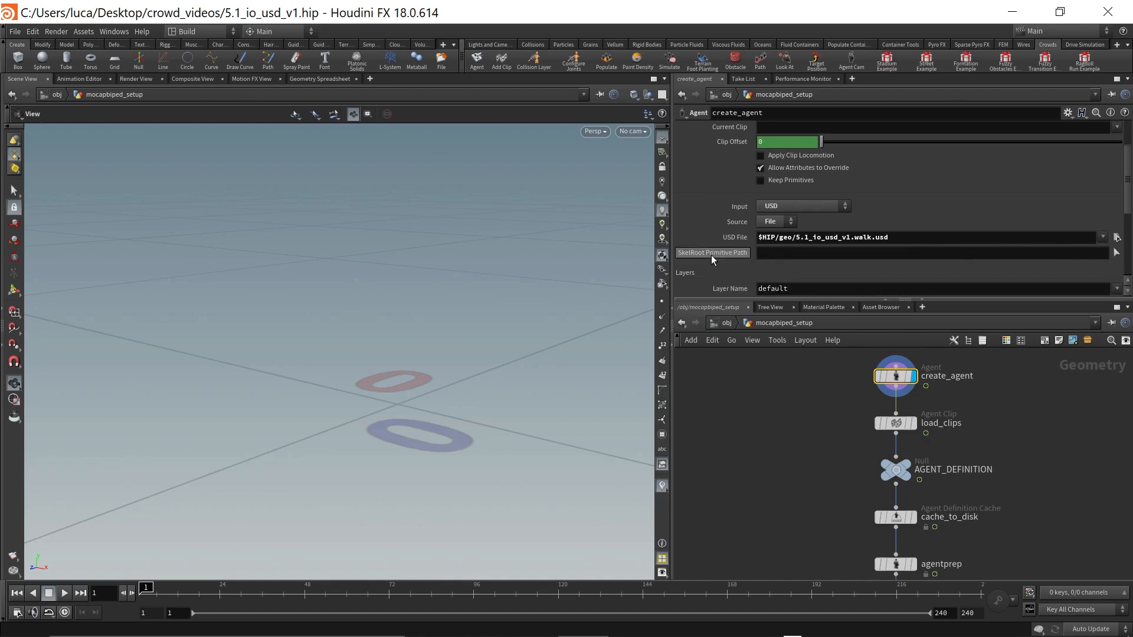
pyautogui.click(1118, 255)
pyautogui.moveTo(929, 129); pyautogui.dragTo(234, 131)
pyautogui.click(174, 180)
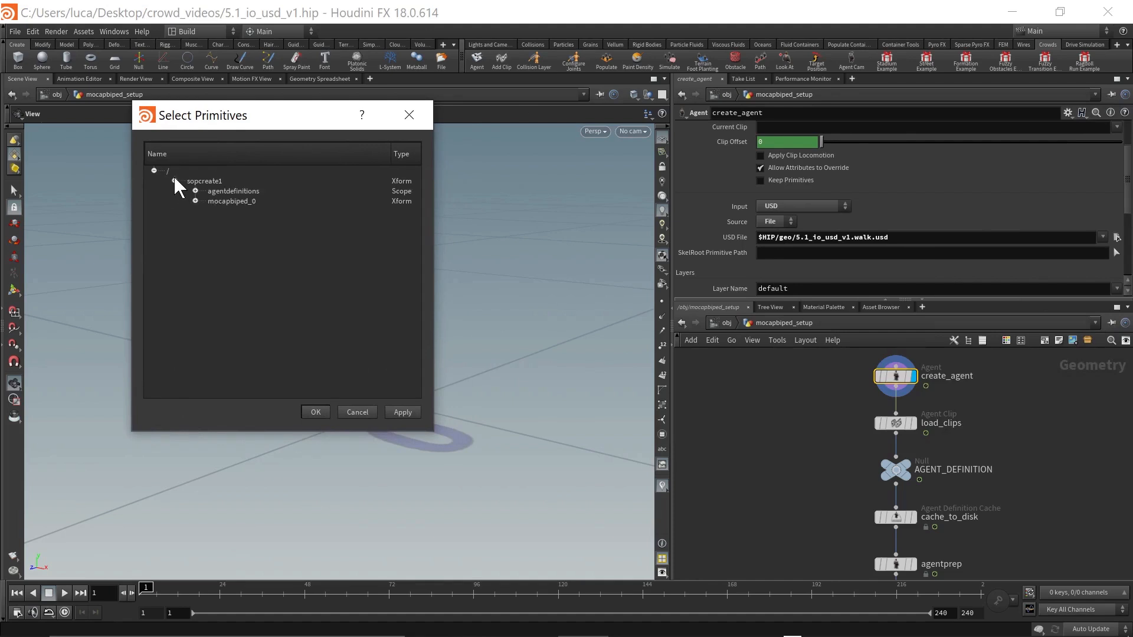
pyautogui.click(195, 190)
pyautogui.click(216, 201)
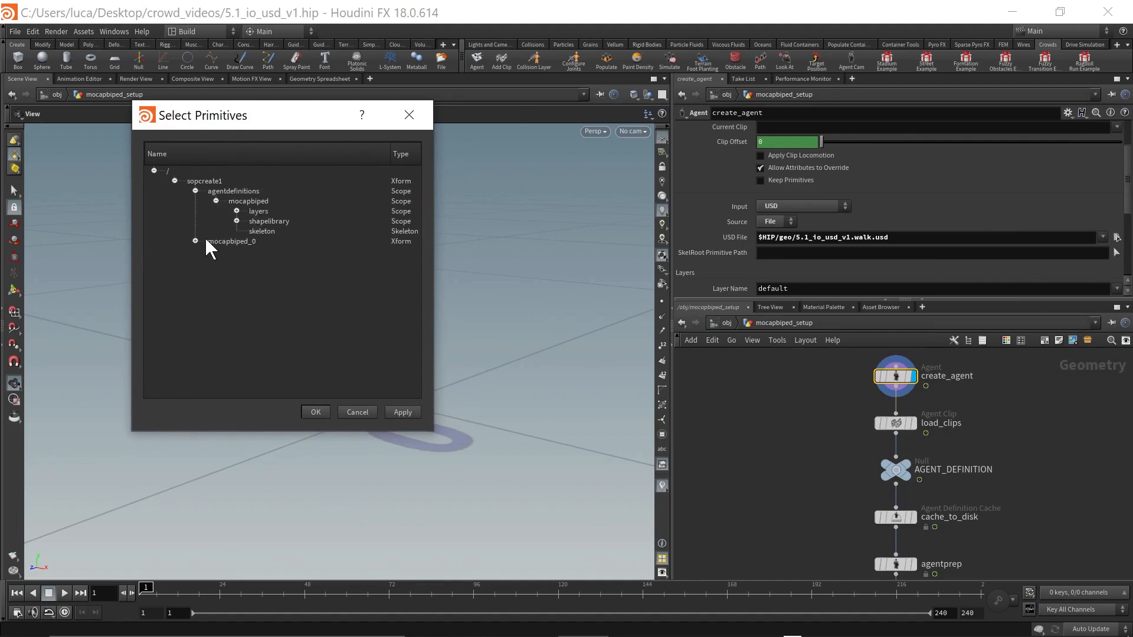
pyautogui.click(196, 240)
pyautogui.click(216, 261)
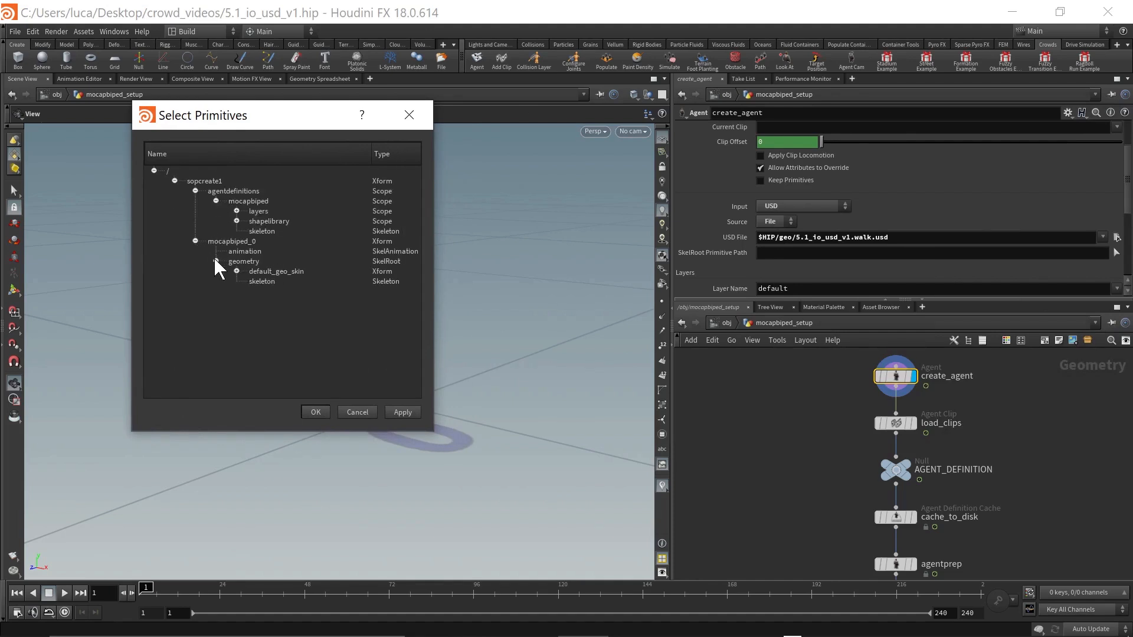
pyautogui.click(236, 271)
pyautogui.click(257, 282)
pyautogui.click(236, 211)
pyautogui.click(236, 242)
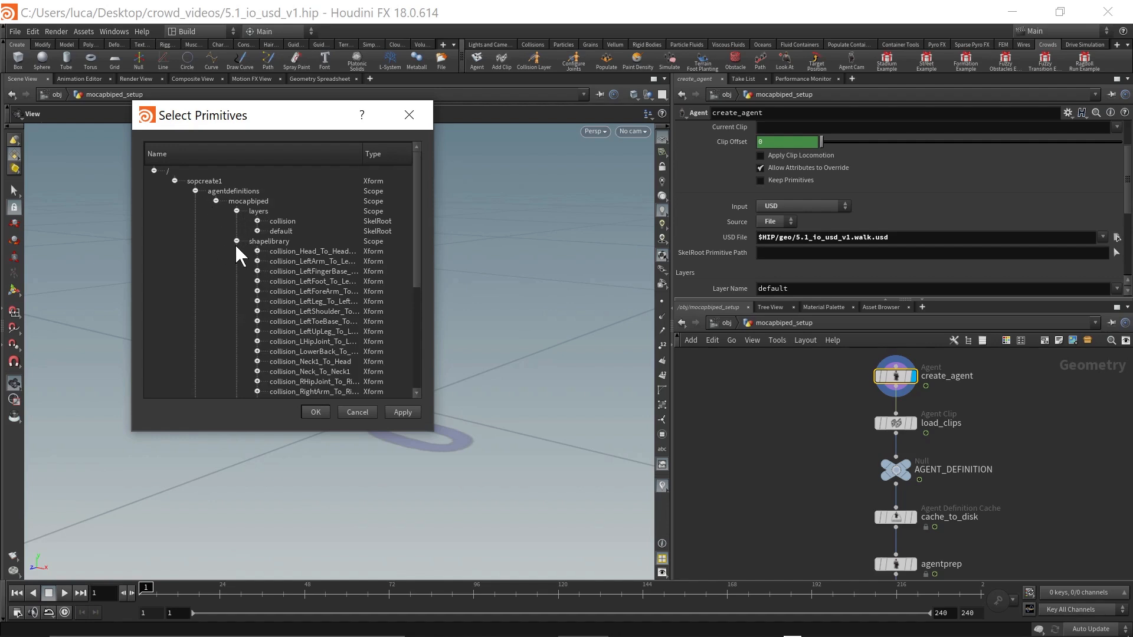
pyautogui.click(236, 241)
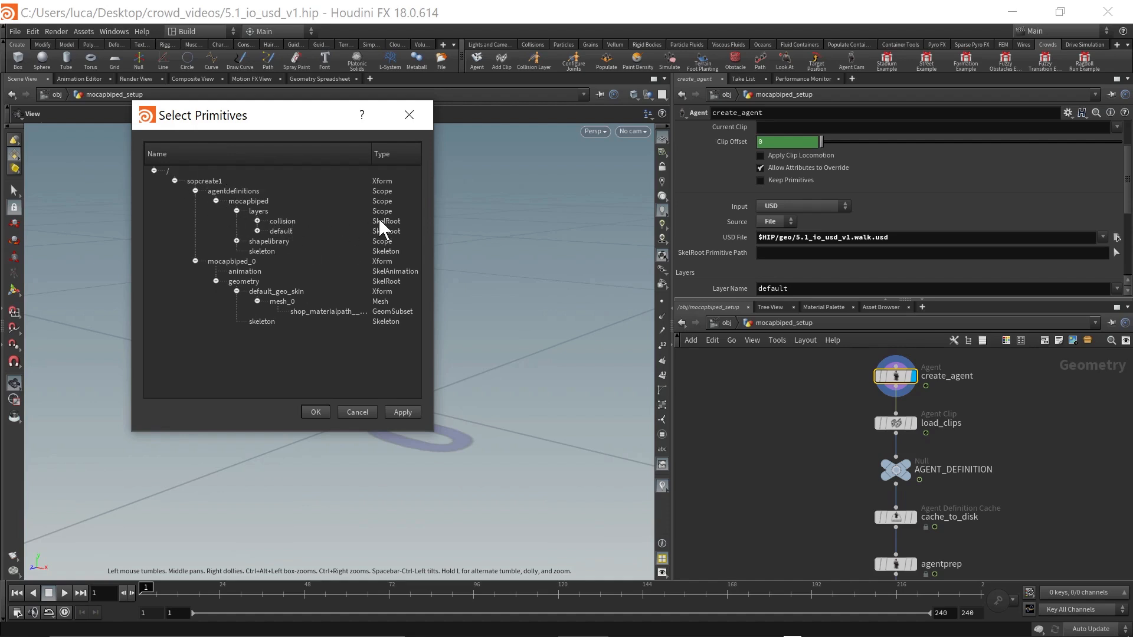
# Step: Try the geometry primitive under mocapbiped_0 as the agent's SkelRoot Primitive Path and clear the path again
pyautogui.click(252, 281)
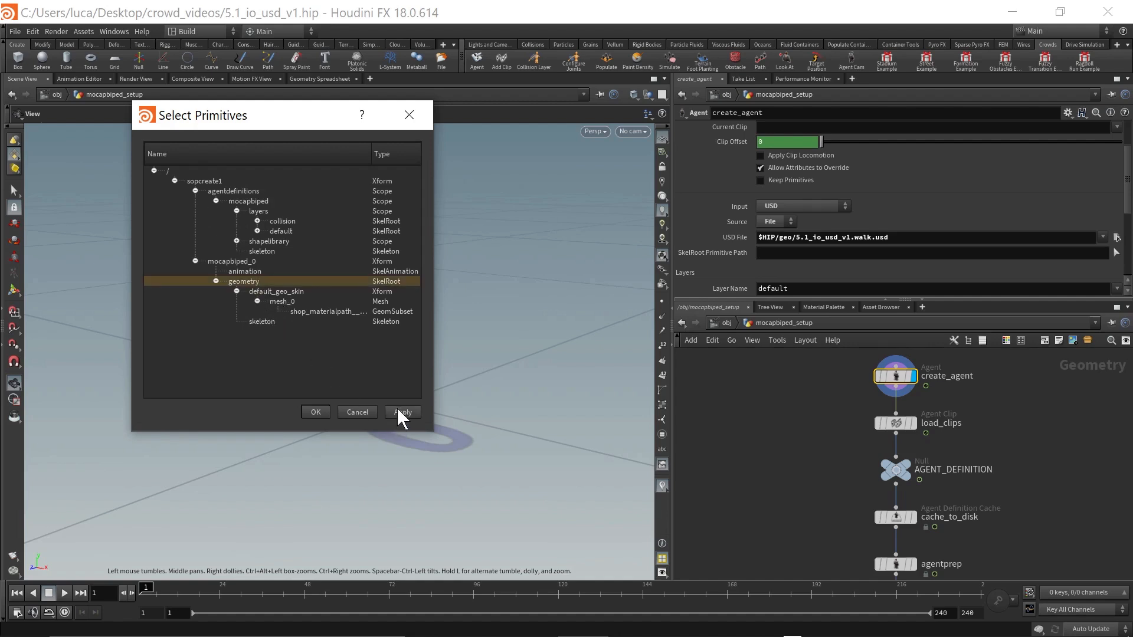
pyautogui.click(316, 412)
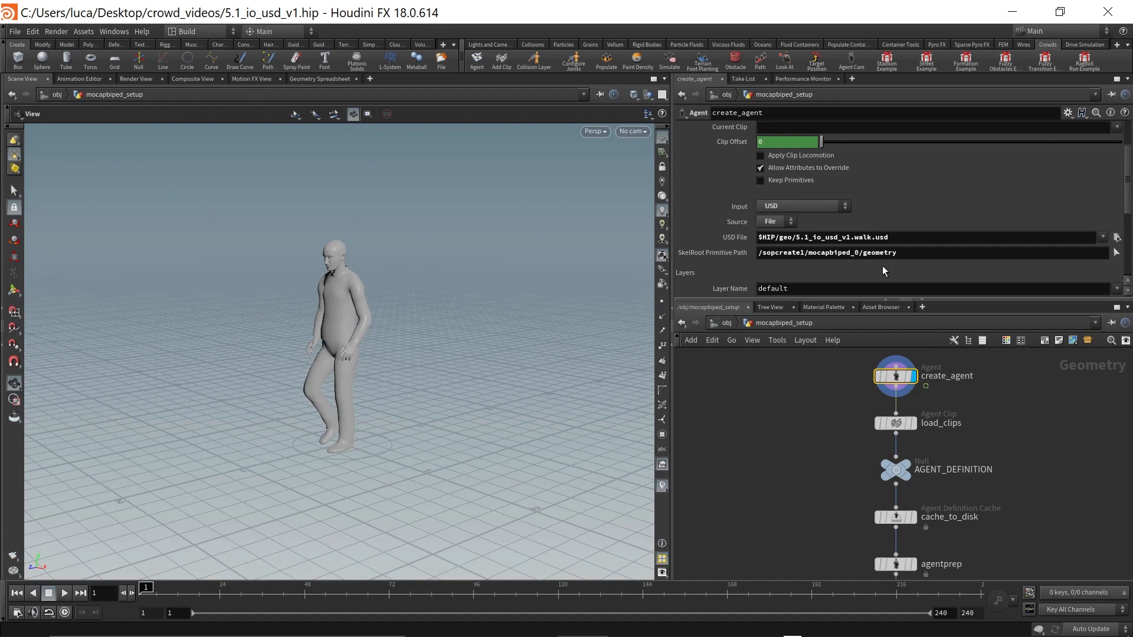
pyautogui.tripleClick(1070, 255)
pyautogui.press('BackSpace')
pyautogui.press('Return')
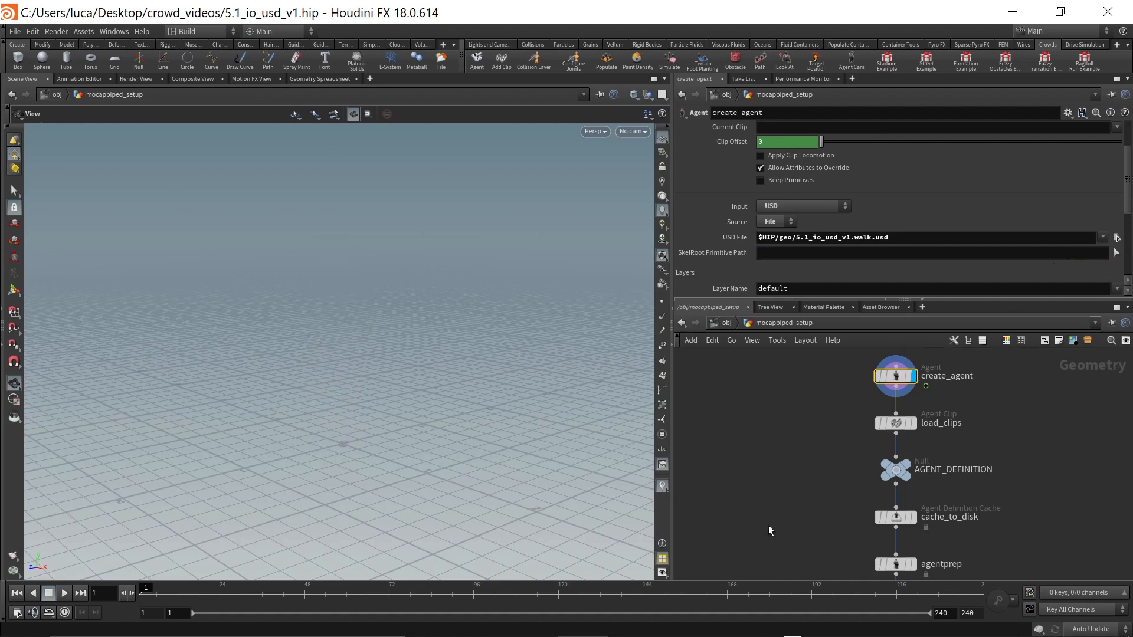
# Step: Review the agentdefinitions and mocapbiped_0 branches in the SkelRoot primitive picker and close it without choosing a primitive
pyautogui.click(1117, 253)
pyautogui.click(868, 180)
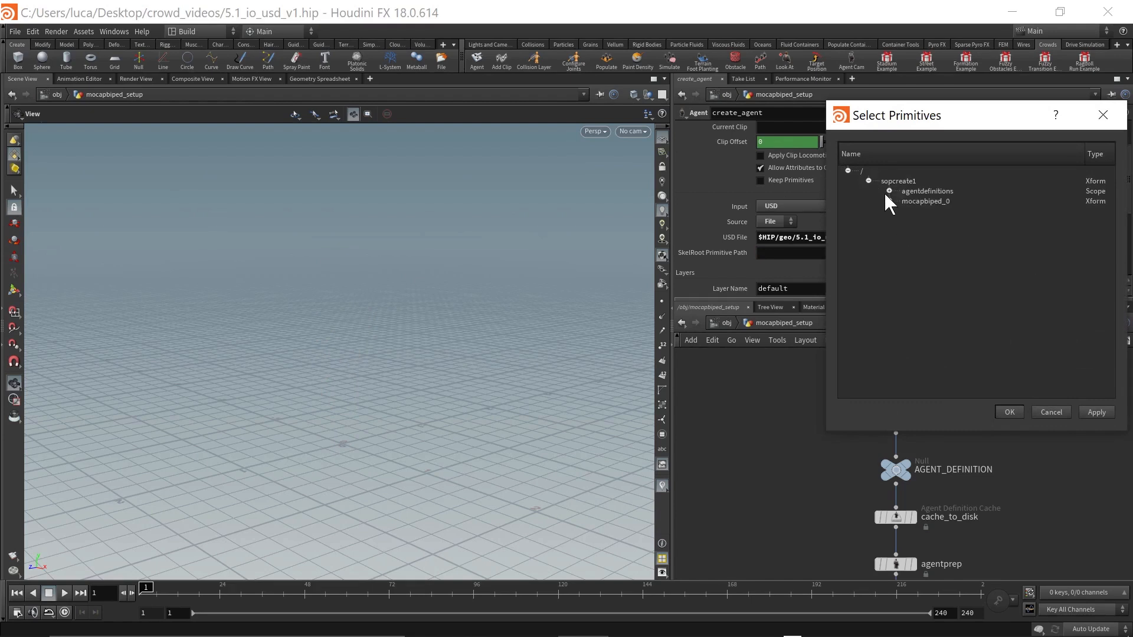
pyautogui.click(889, 201)
pyautogui.click(889, 191)
pyautogui.click(910, 201)
pyautogui.click(889, 241)
pyautogui.click(890, 240)
pyautogui.click(910, 261)
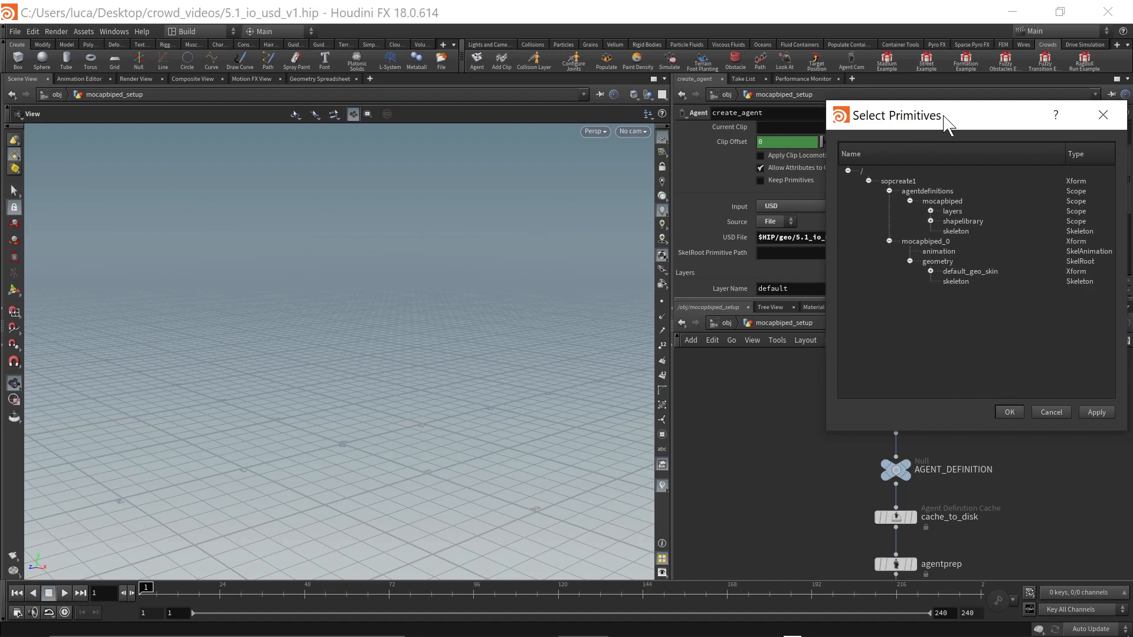
pyautogui.moveTo(945, 121); pyautogui.dragTo(425, 150)
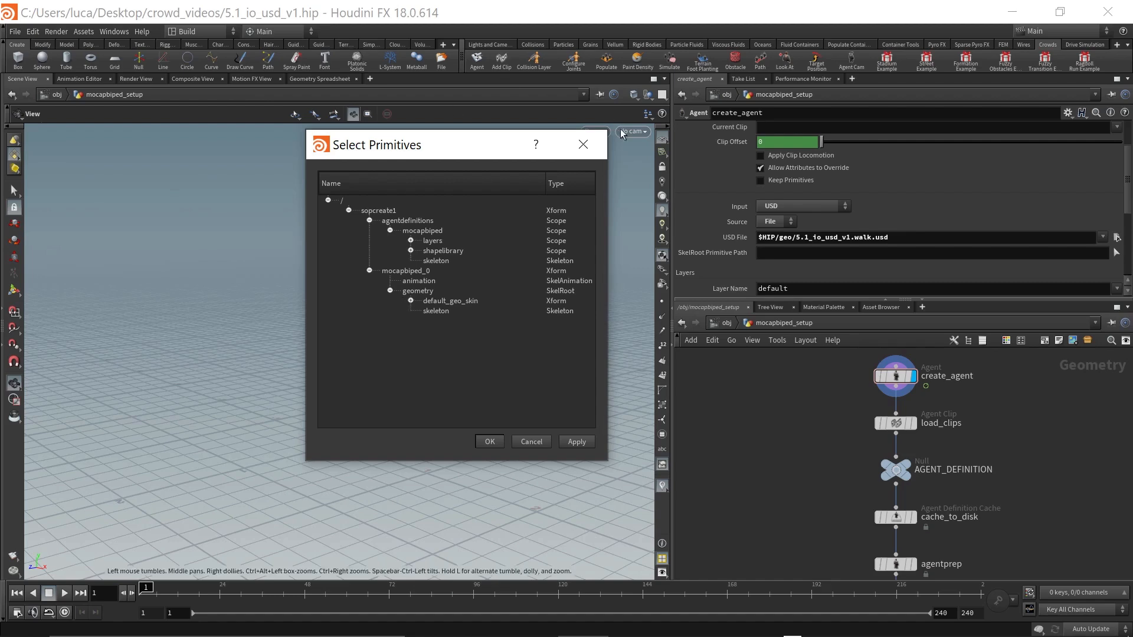
pyautogui.click(584, 145)
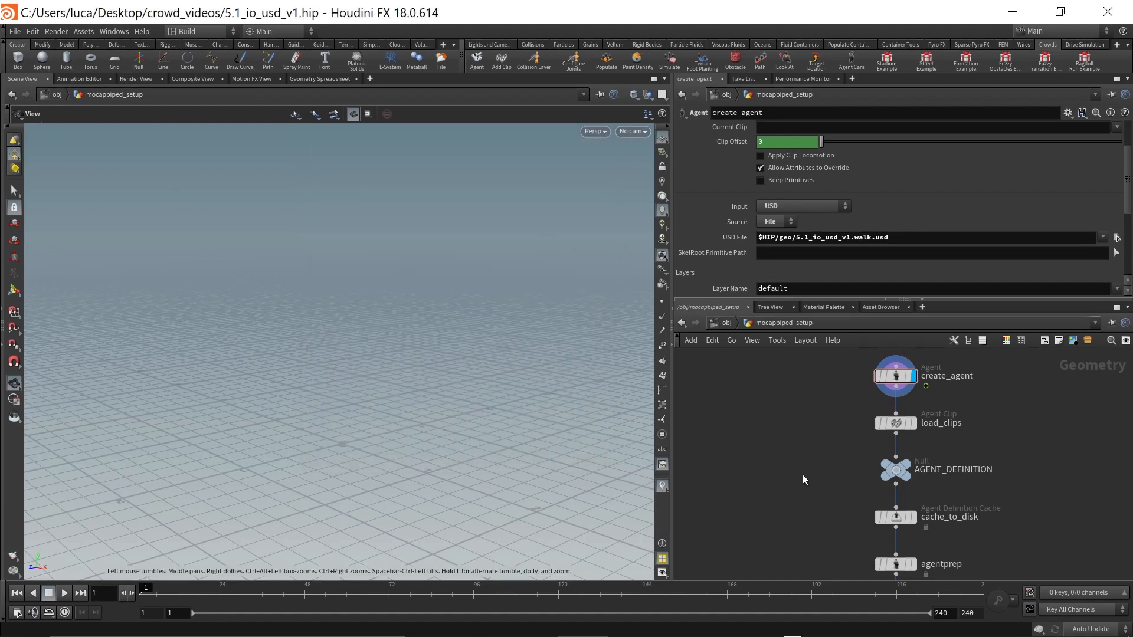
pyautogui.hotkey('ctrl', 'z')
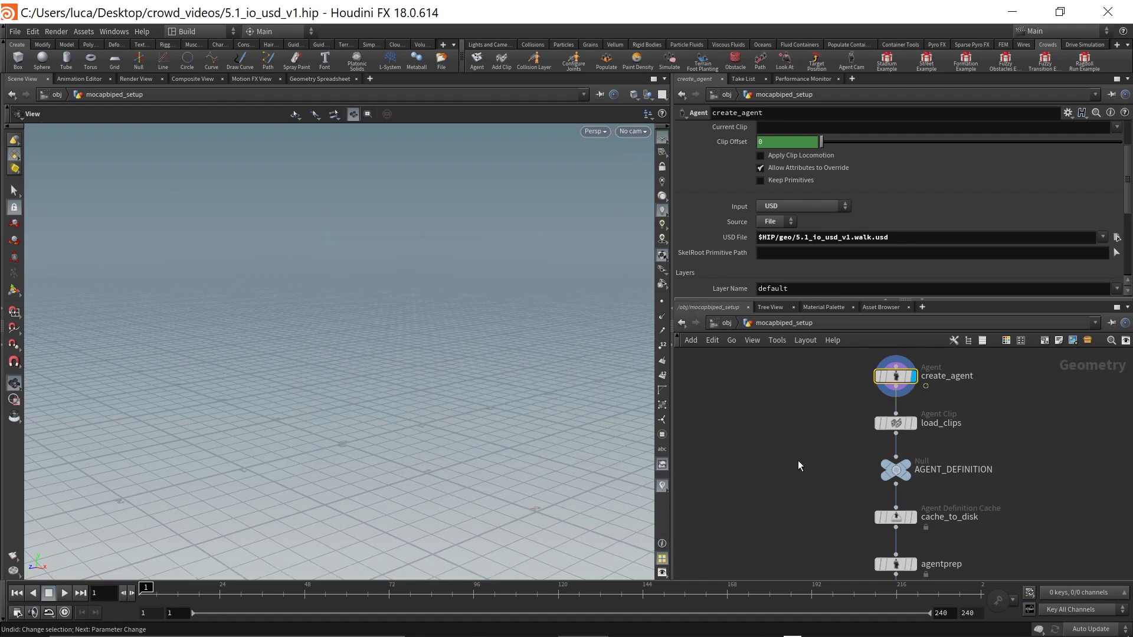
pyautogui.click(796, 438)
pyautogui.scroll(2, 797, 443)
pyautogui.click(919, 364)
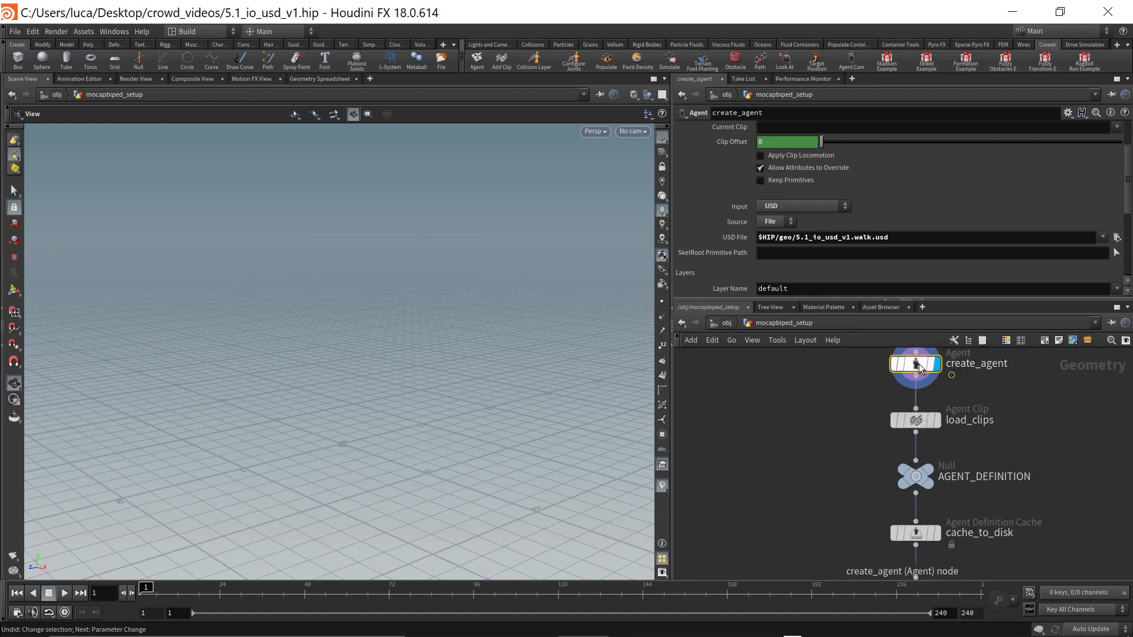
pyautogui.moveTo(886, 374); pyautogui.dragTo(841, 427, button='middle')
pyautogui.hotkey('ctrl', 'z')
pyautogui.scroll(-1, 841, 427)
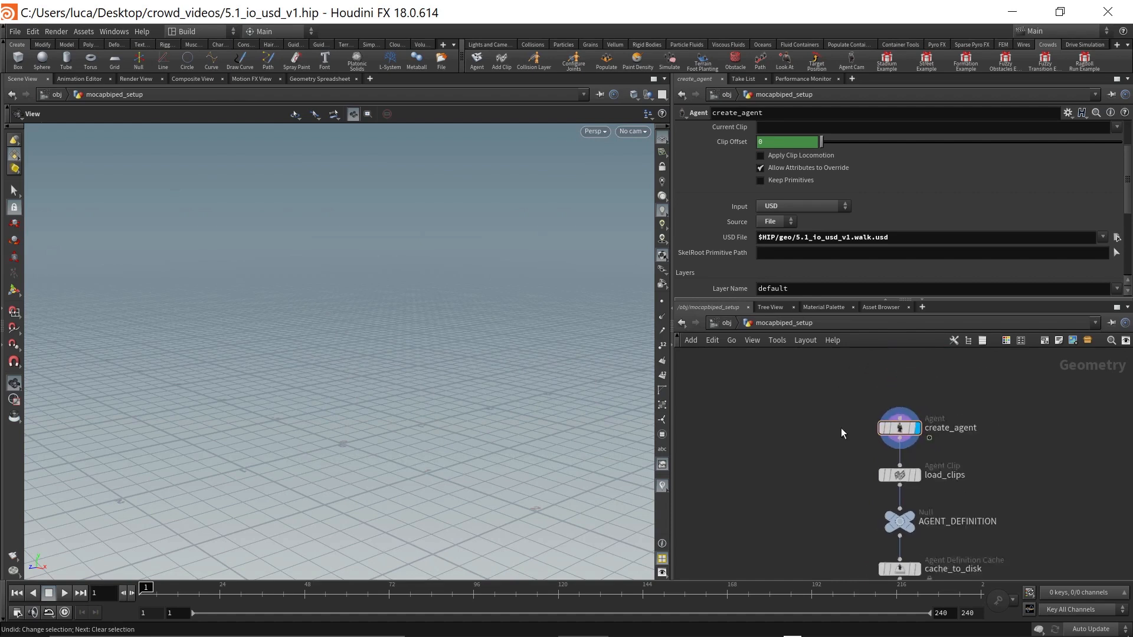
# Step: Set create_agent's SkelRoot Primitive Path to /sopcreate1/mocapbiped_0/geometry
pyautogui.click(1113, 253)
pyautogui.click(869, 181)
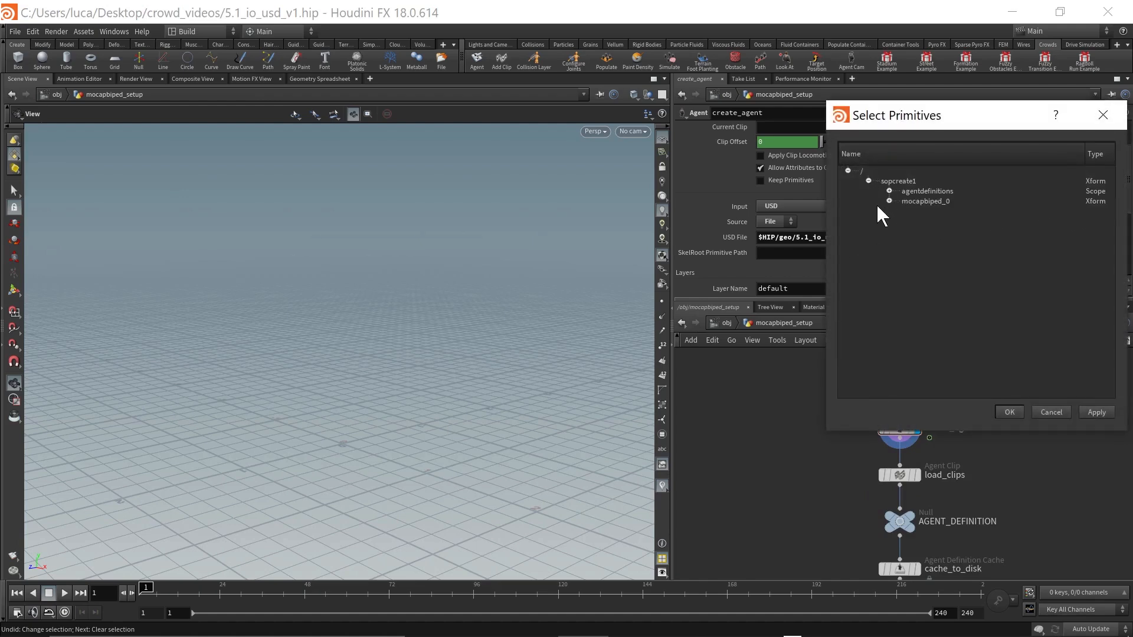
pyautogui.click(888, 201)
pyautogui.click(918, 221)
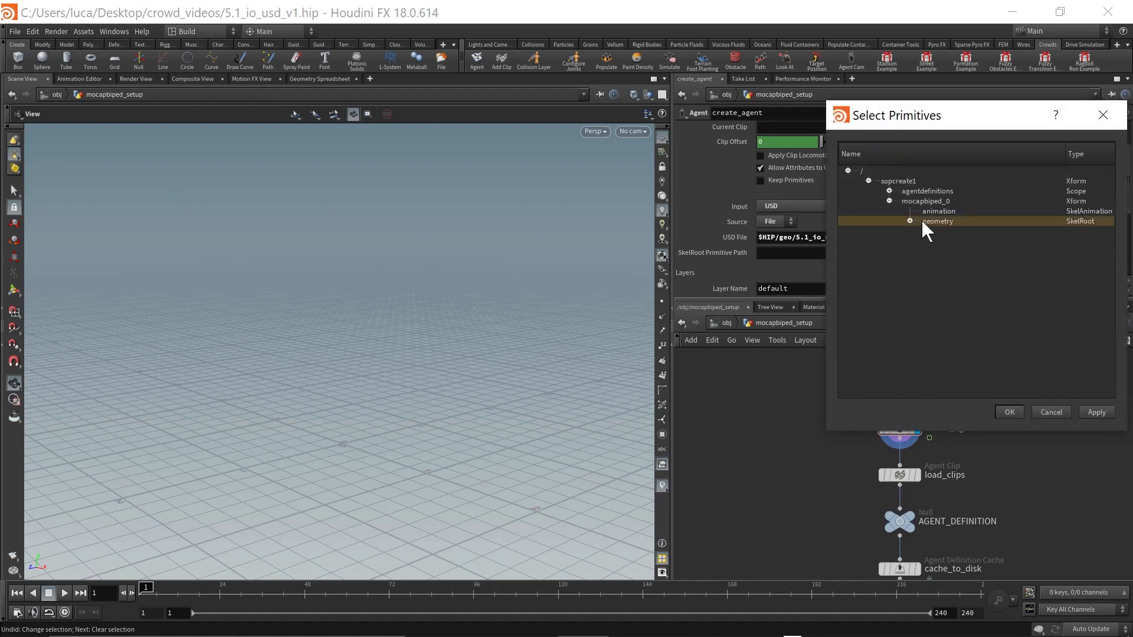
pyautogui.click(1009, 412)
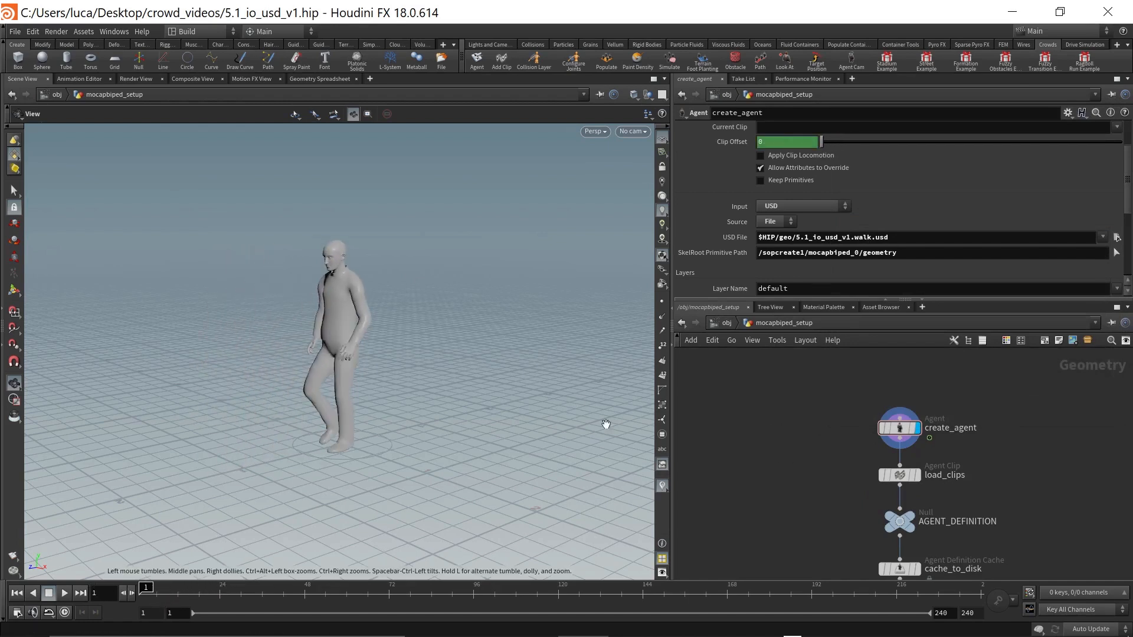
# Step: Enable conversion to in-place animation on create_agent with Hips as locomotion node and RightUpLeg_To_RightLeg as locomotion orient
pyautogui.scroll(-3, 857, 175)
pyautogui.scroll(-4, 855, 176)
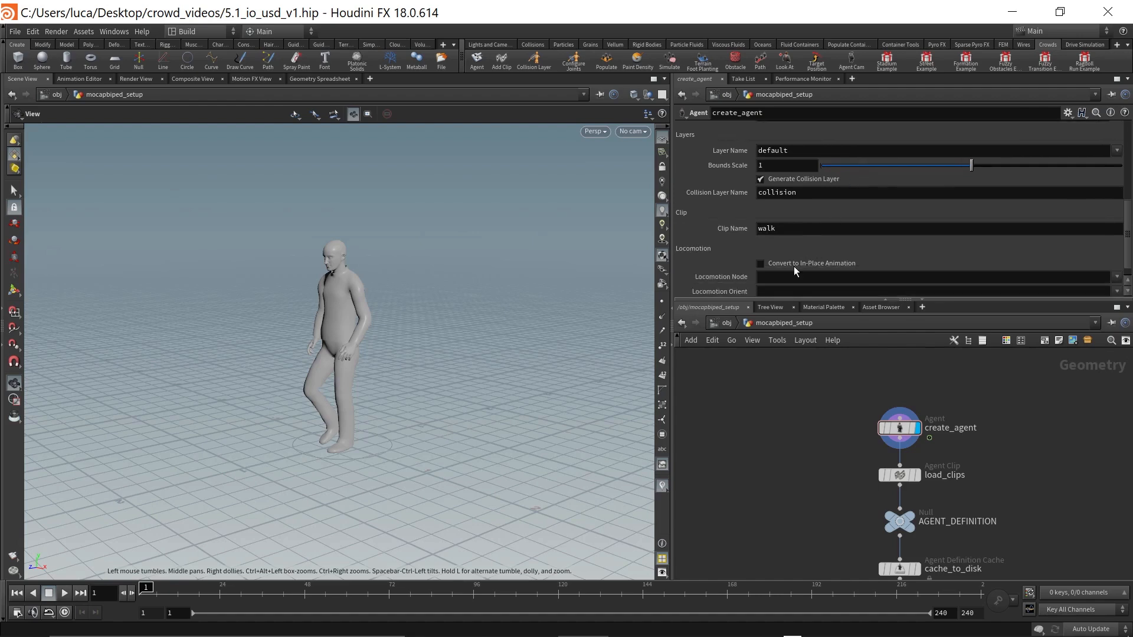
pyautogui.scroll(-1, 795, 263)
pyautogui.click(786, 246)
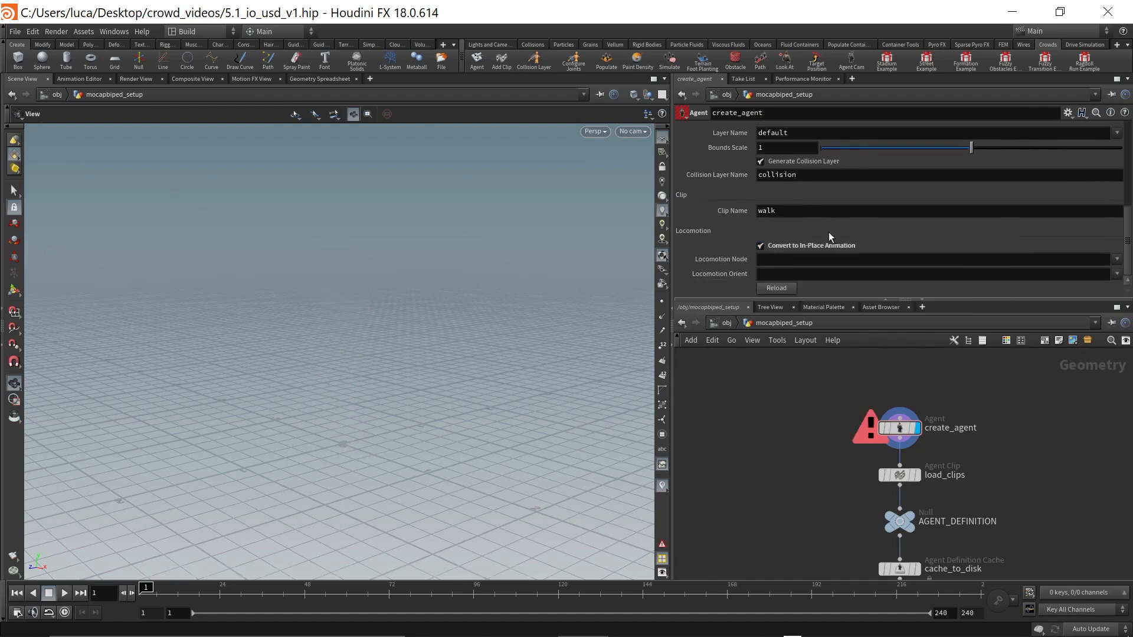
pyautogui.click(1117, 259)
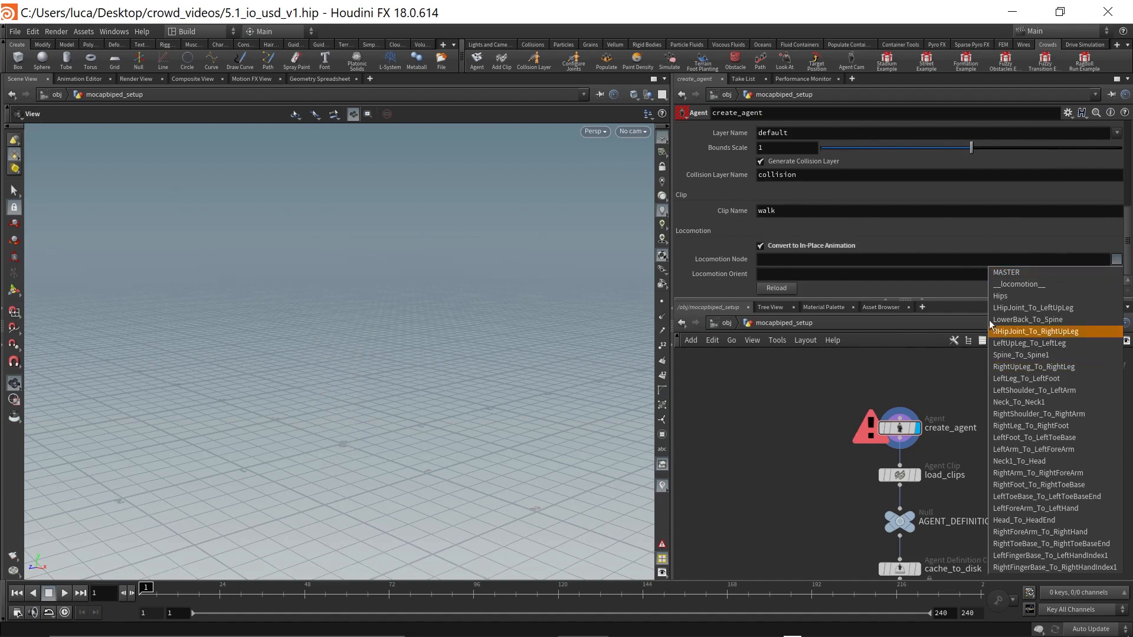
pyautogui.click(1000, 297)
pyautogui.click(1116, 274)
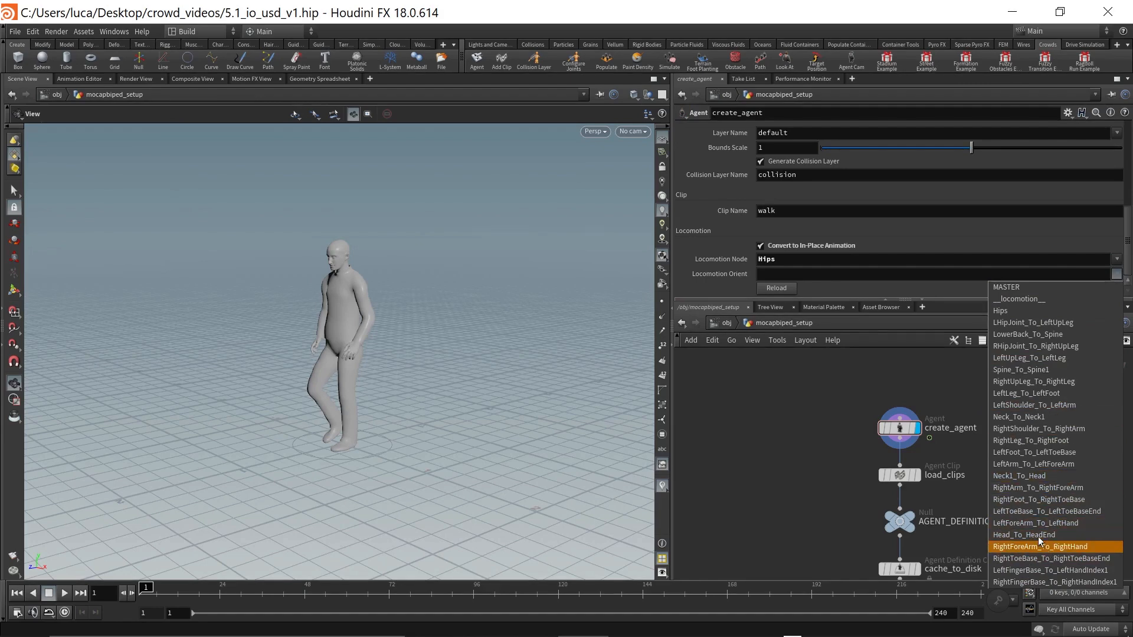
pyautogui.click(1034, 382)
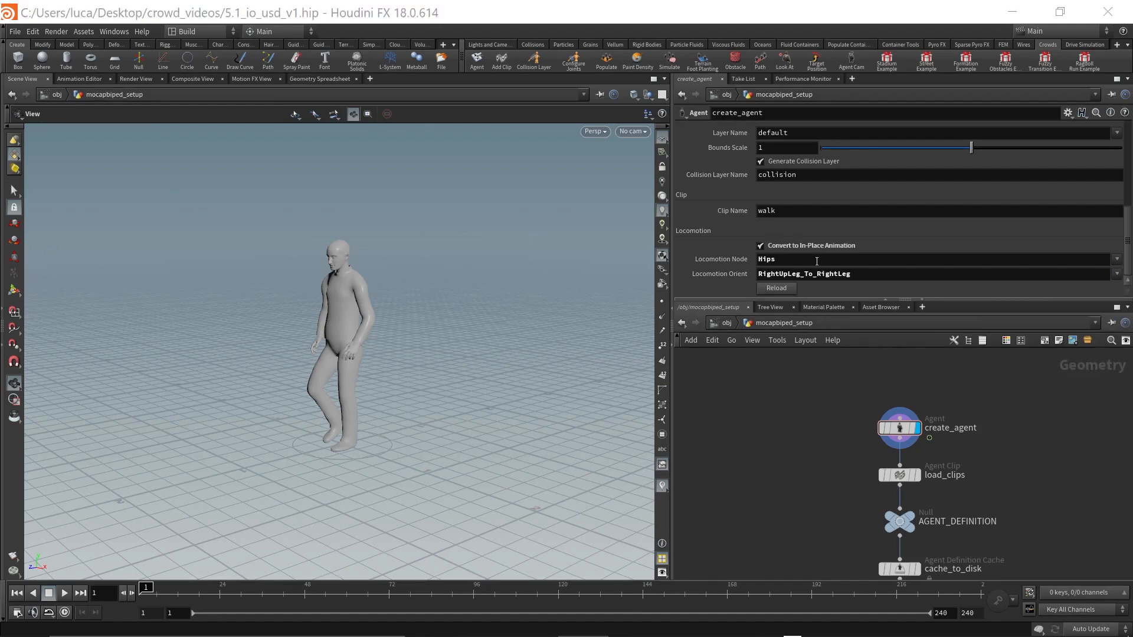
# Step: Disable the in-place animation conversion on create_agent and clear its locomotion node and orient
pyautogui.moveTo(1125, 222); pyautogui.dragTo(1121, 278)
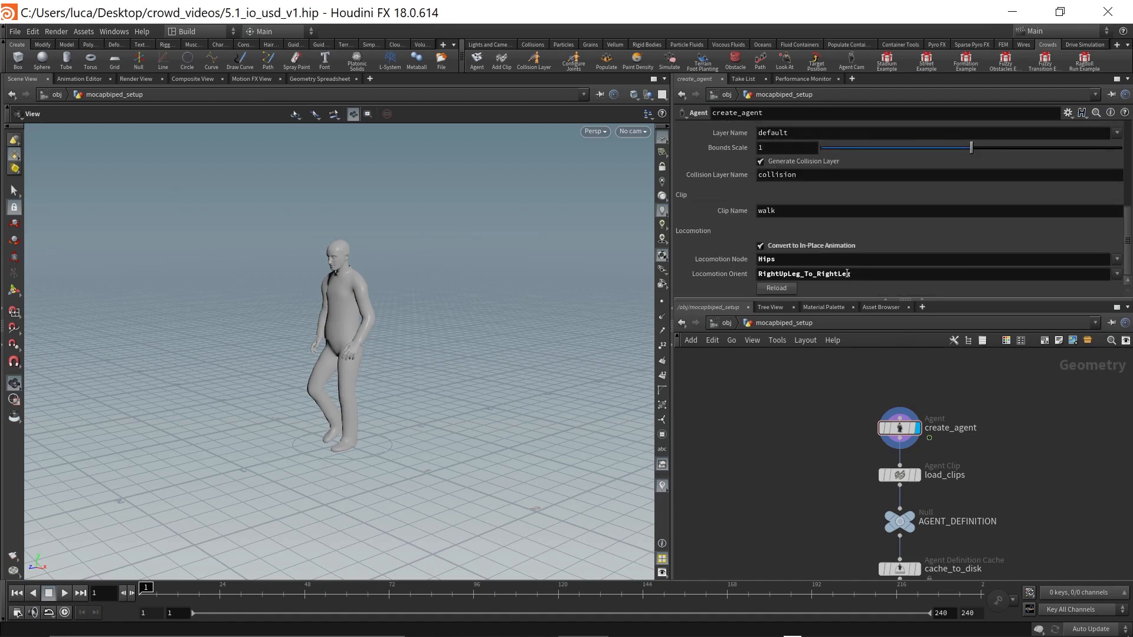
pyautogui.doubleClick(773, 259)
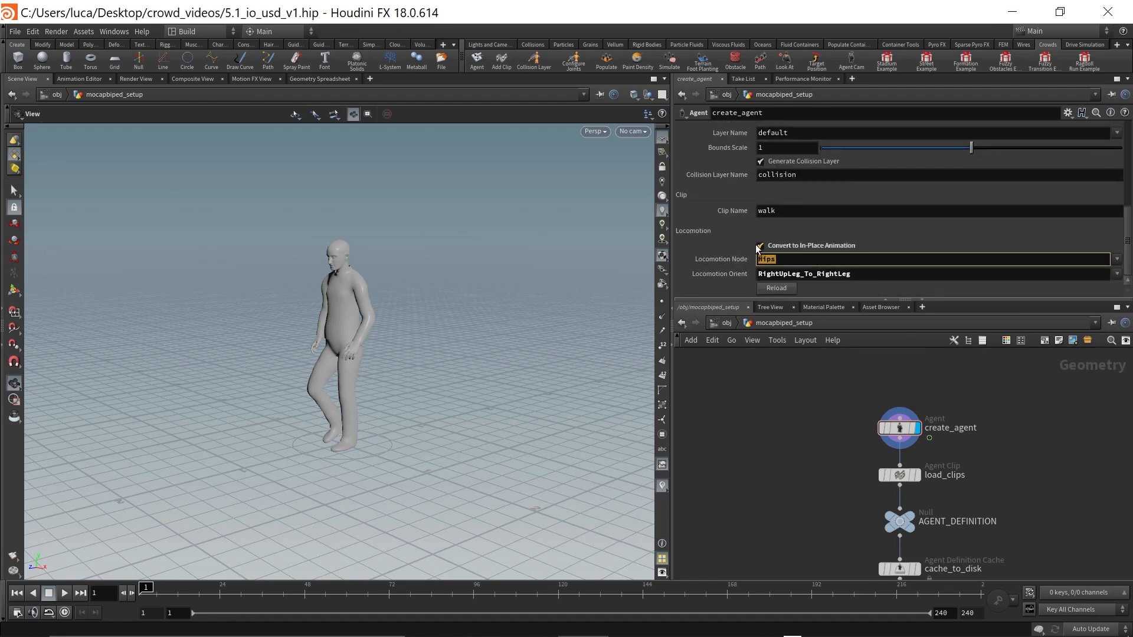
pyautogui.click(760, 245)
pyautogui.press('BackSpace')
pyautogui.doubleClick(866, 276)
pyautogui.press('BackSpace')
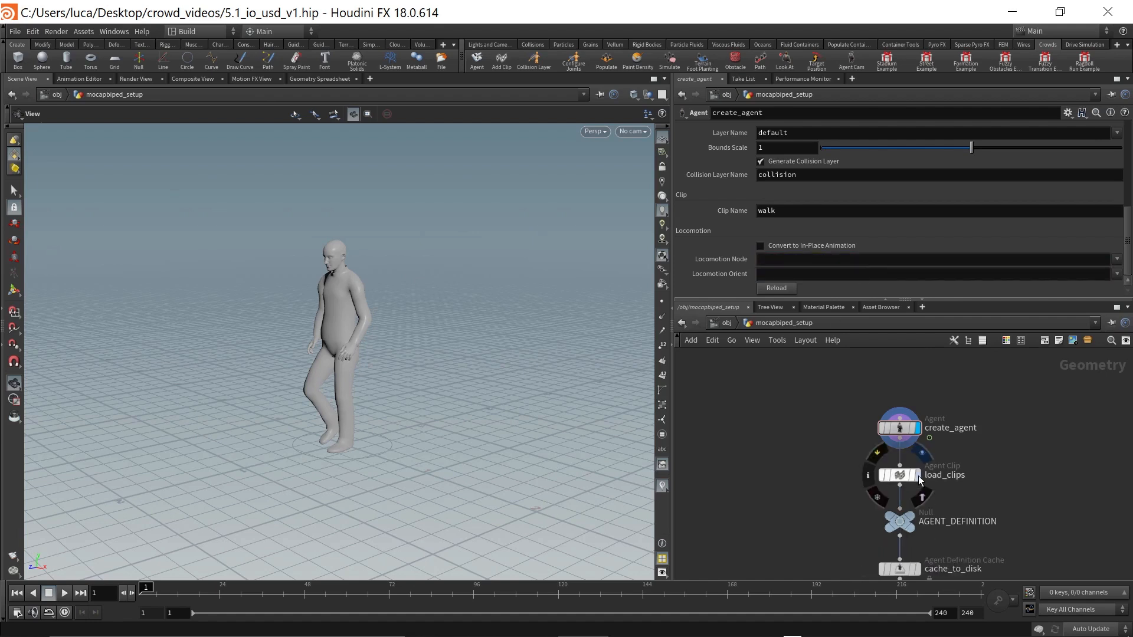
# Step: Compare the viewport output of load_clips with that of create_agent and check their clip and locomotion settings
pyautogui.click(916, 475)
pyautogui.click(905, 479)
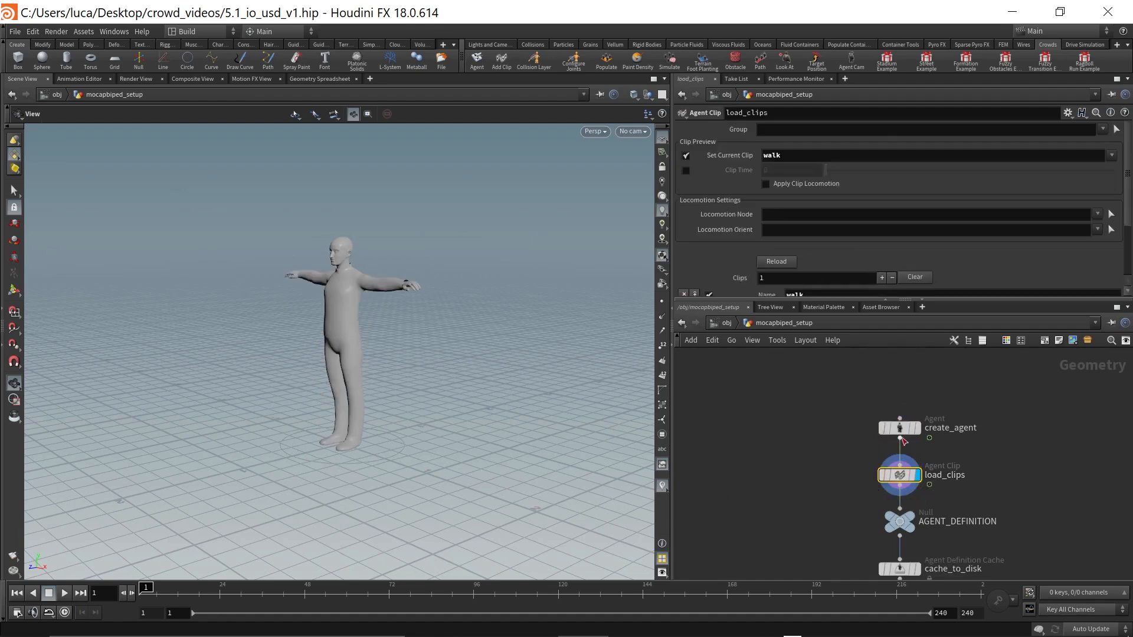
pyautogui.click(916, 428)
pyautogui.click(902, 433)
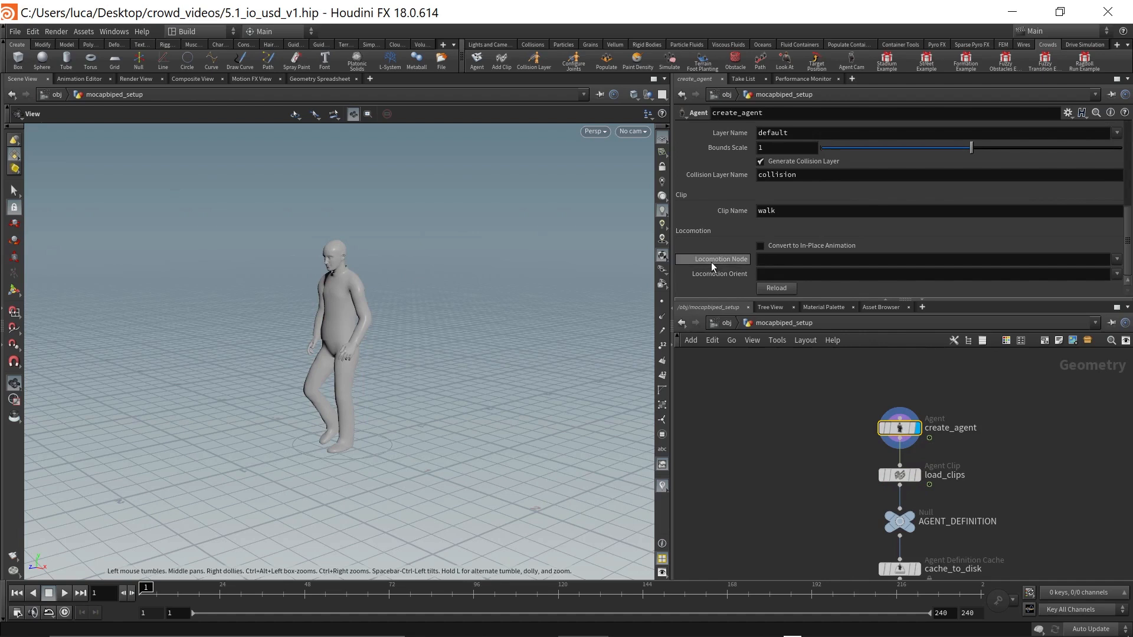
pyautogui.click(900, 475)
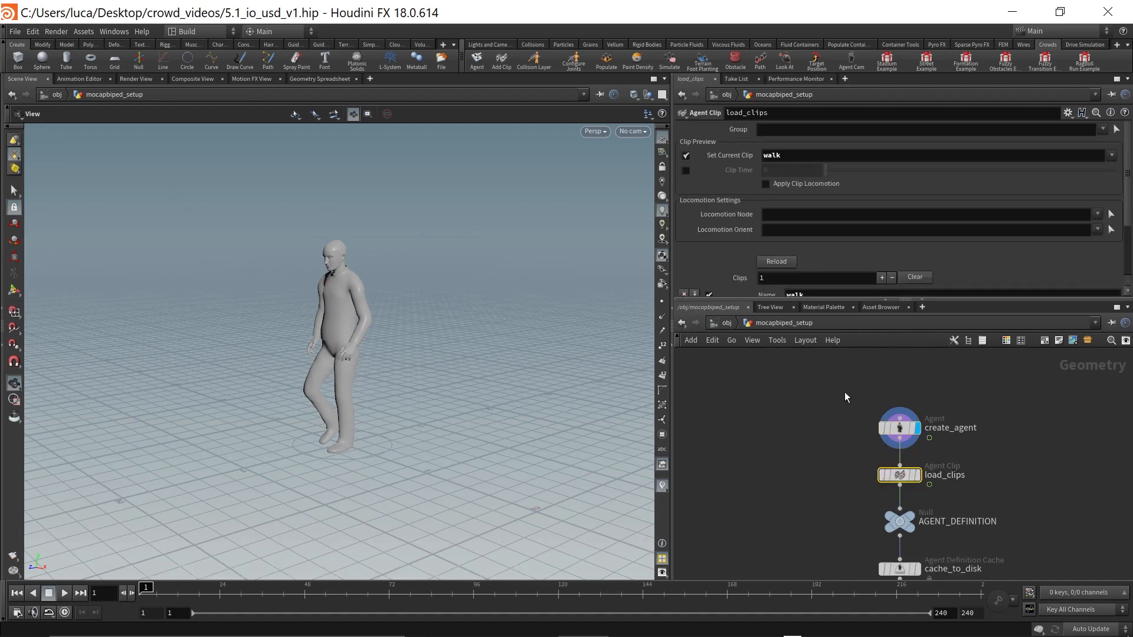
# Step: Display the OUT node's output and return to the object level
pyautogui.scroll(-3, 844, 431)
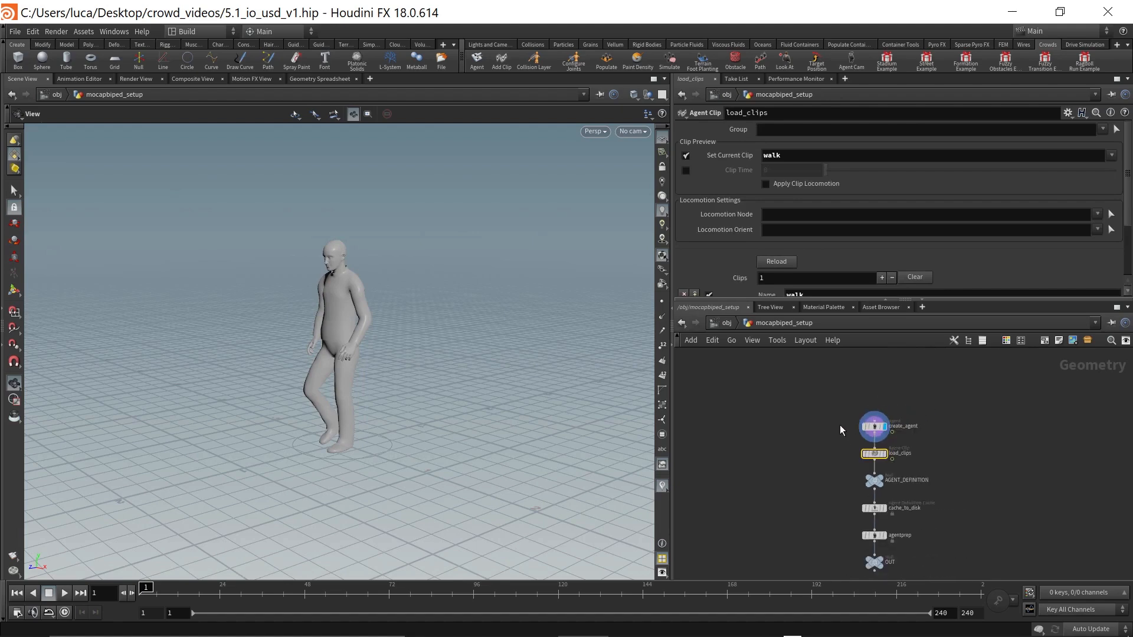
pyautogui.click(886, 564)
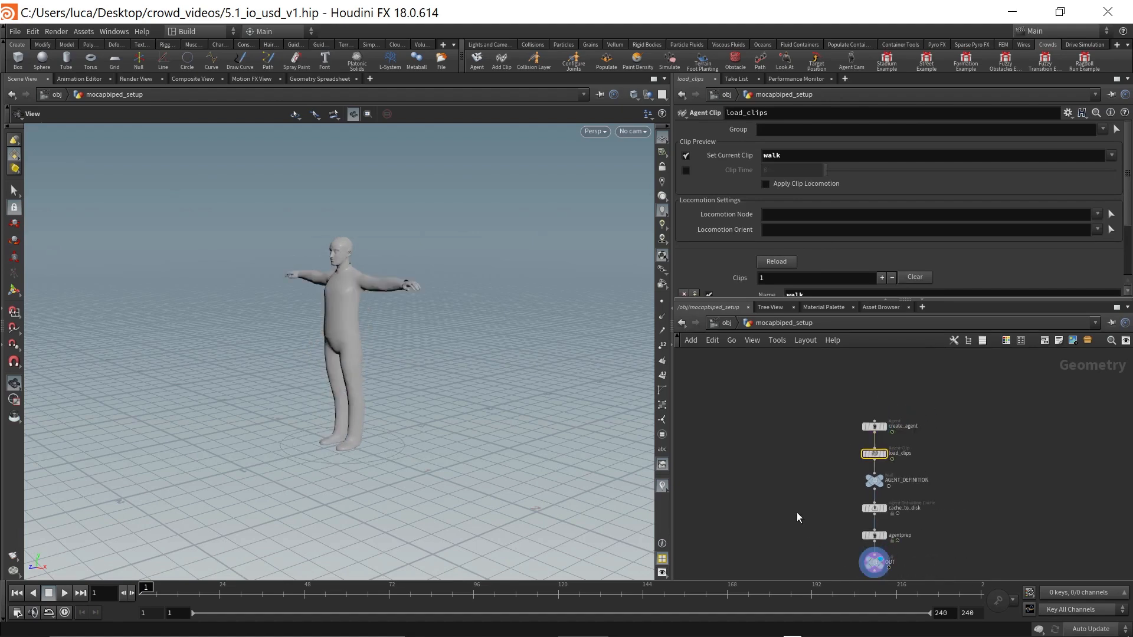
pyautogui.press('u')
# Step: Move the mocapbiped_setup node slightly further below the exported agents' network box
pyautogui.moveTo(744, 429); pyautogui.dragTo(874, 446, button='middle')
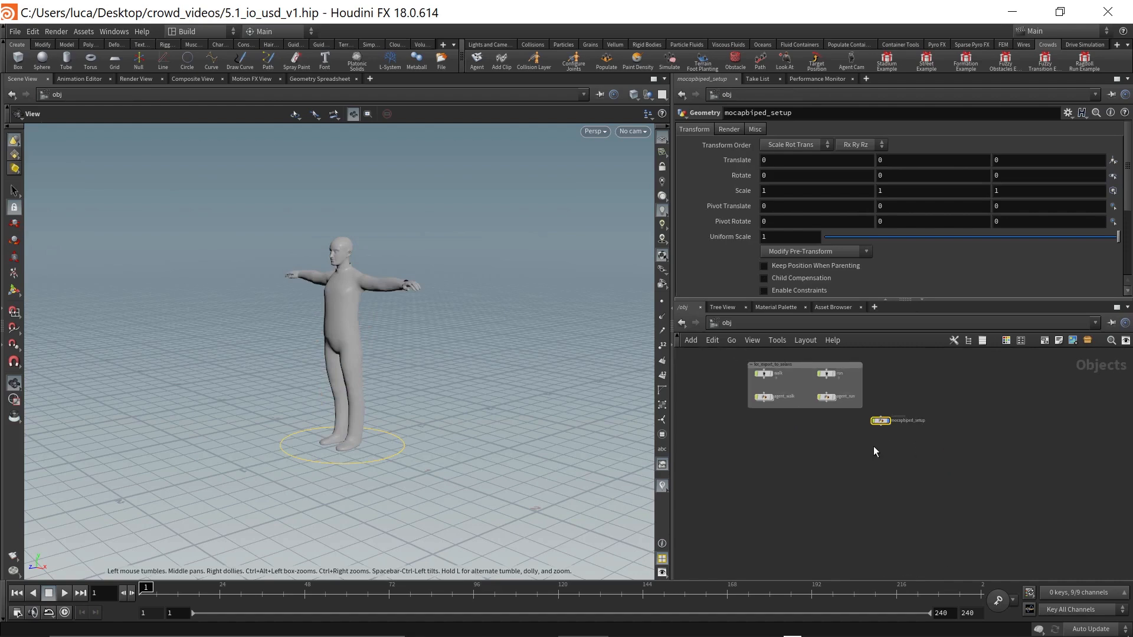
pyautogui.scroll(3, 874, 446)
pyautogui.moveTo(887, 410); pyautogui.dragTo(888, 427)
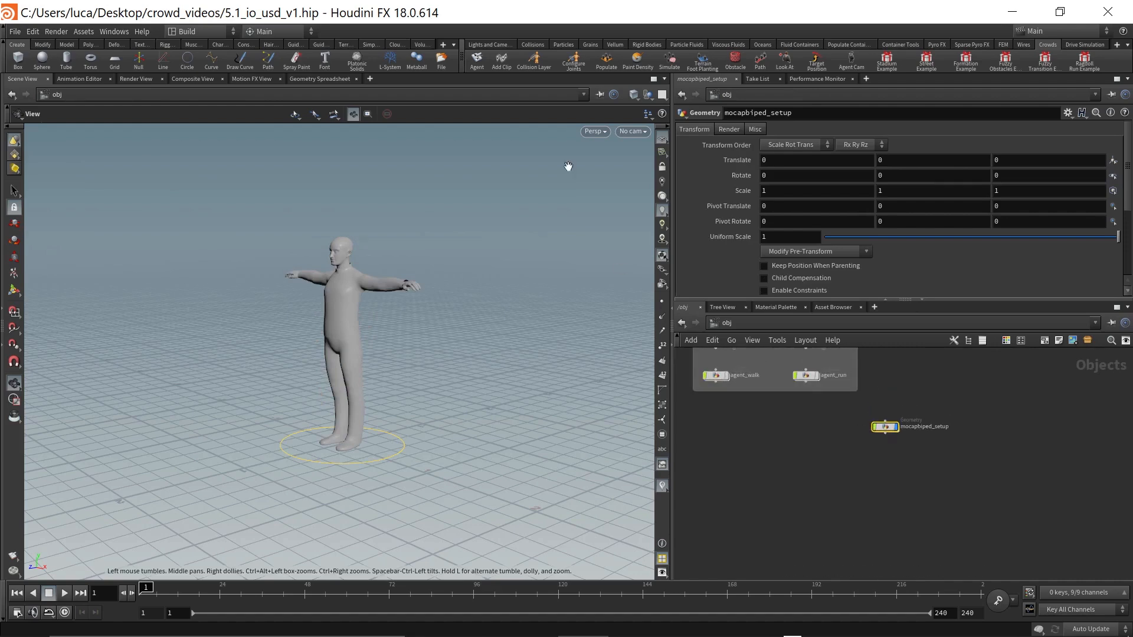
# Step: Add a clip named run to the mocapbiped_setup agent from the USD file 5.1_io_usd_v1.run.usd
pyautogui.click(502, 60)
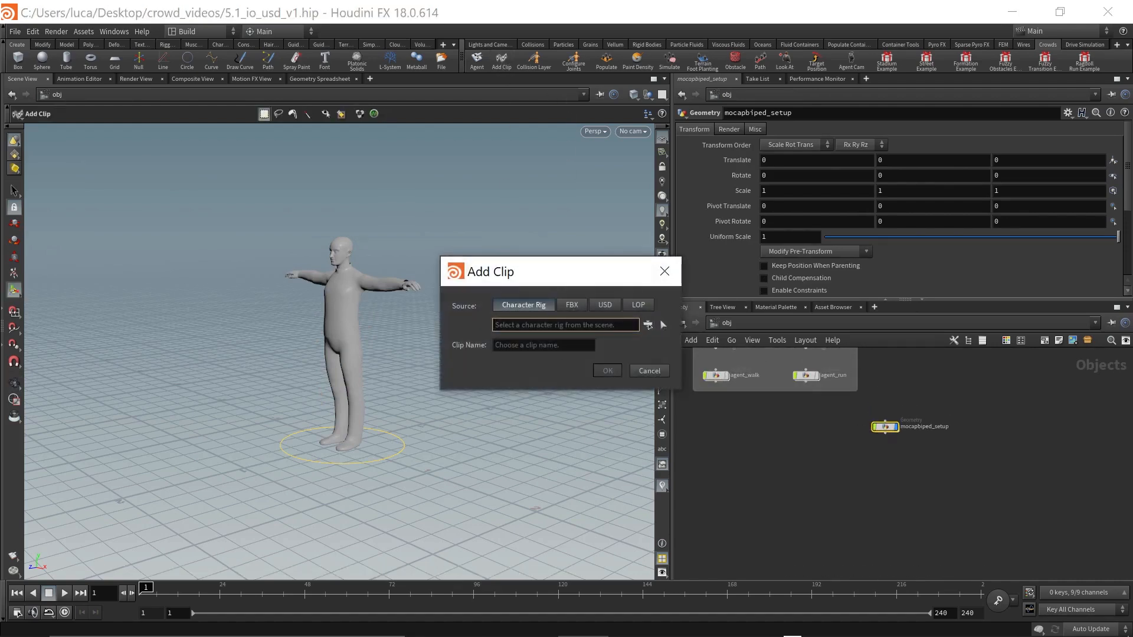
pyautogui.click(604, 305)
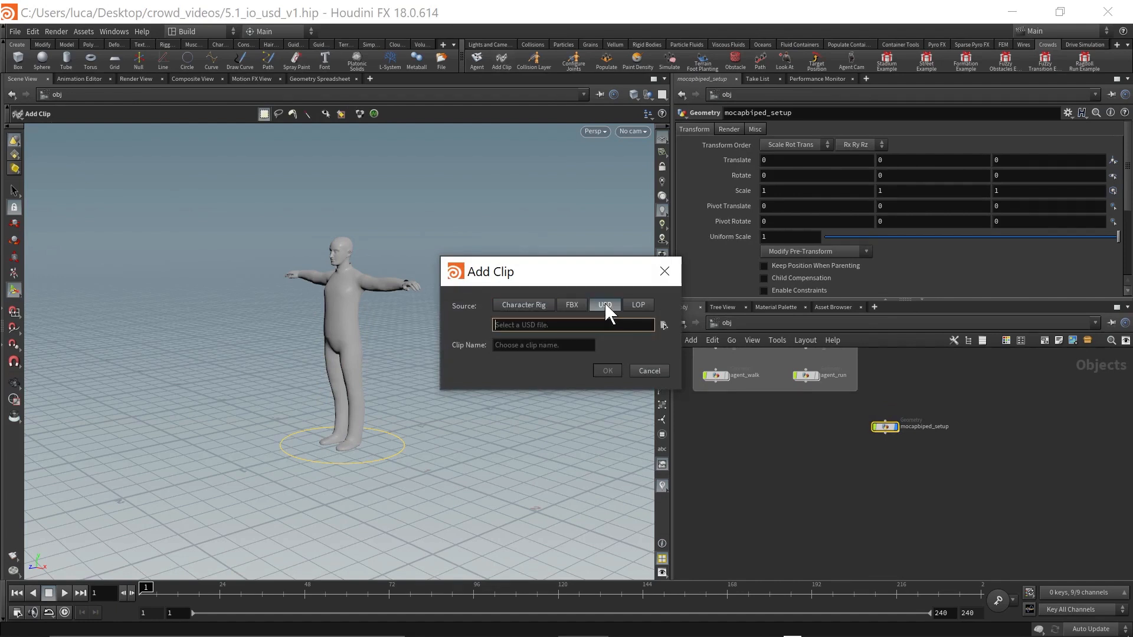
pyautogui.click(663, 326)
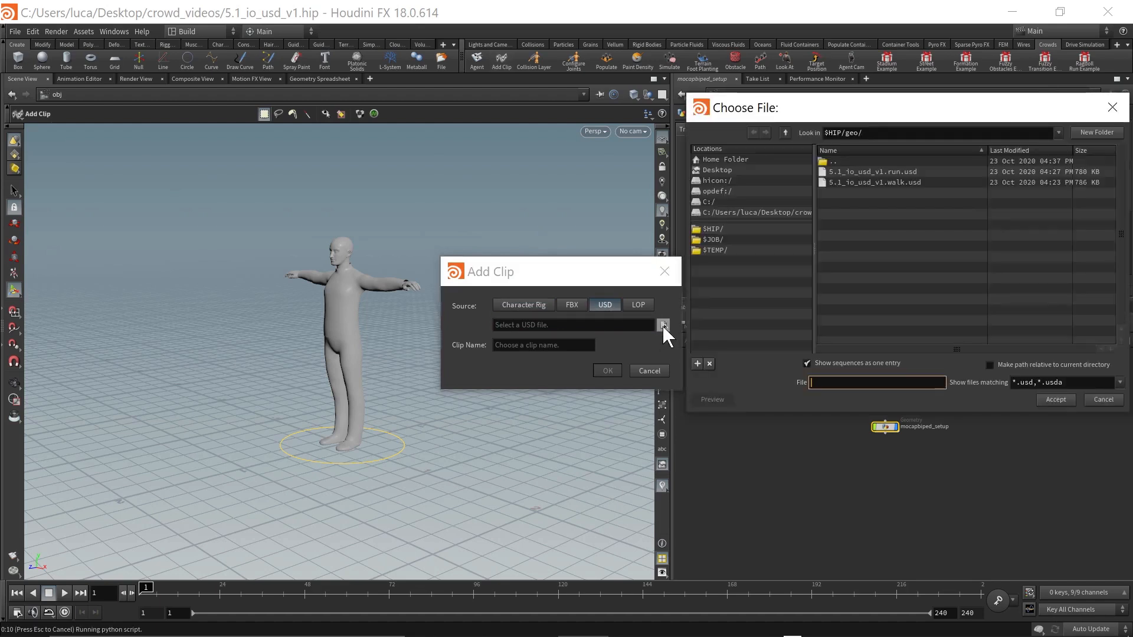
pyautogui.click(898, 173)
pyautogui.click(1055, 400)
pyautogui.click(525, 346)
pyautogui.write('run')
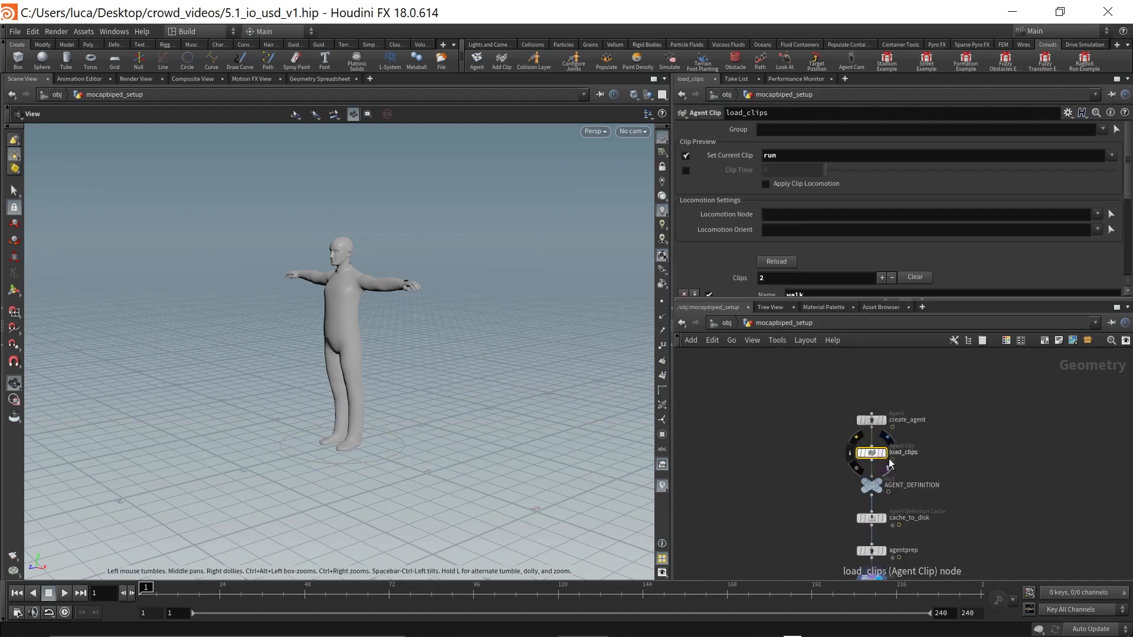
# Step: Set the walk clip's skeleton primitives on load_clips to /sopcreate1/mocapbiped_0/geometry
pyautogui.moveTo(973, 300); pyautogui.dragTo(972, 400)
pyautogui.scroll(-3, 808, 248)
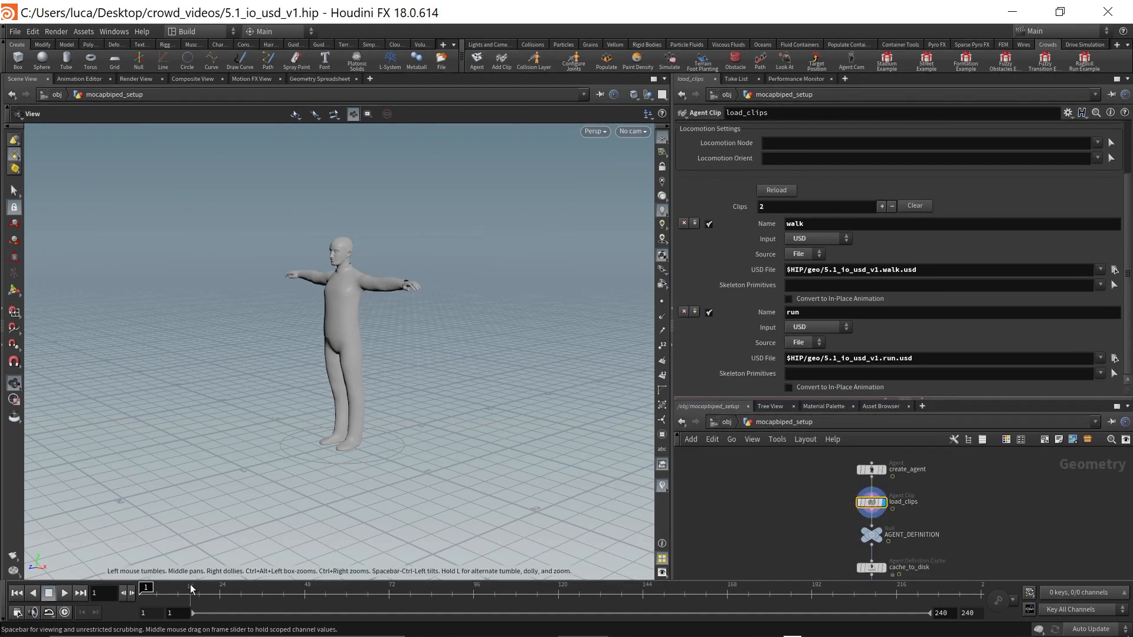
pyautogui.click(875, 470)
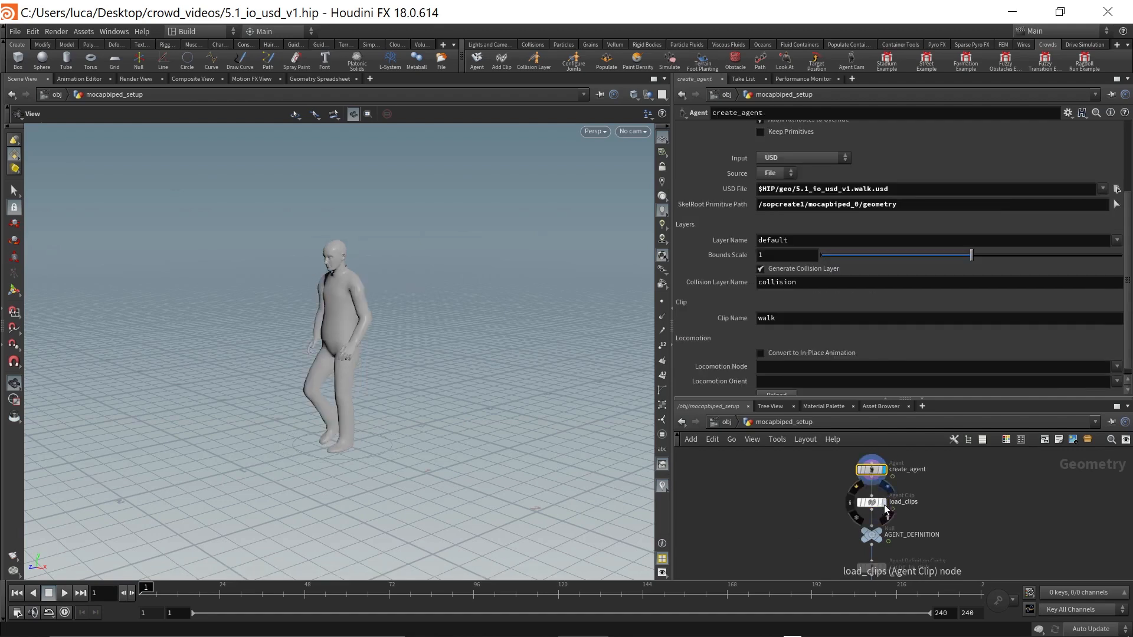
pyautogui.click(883, 503)
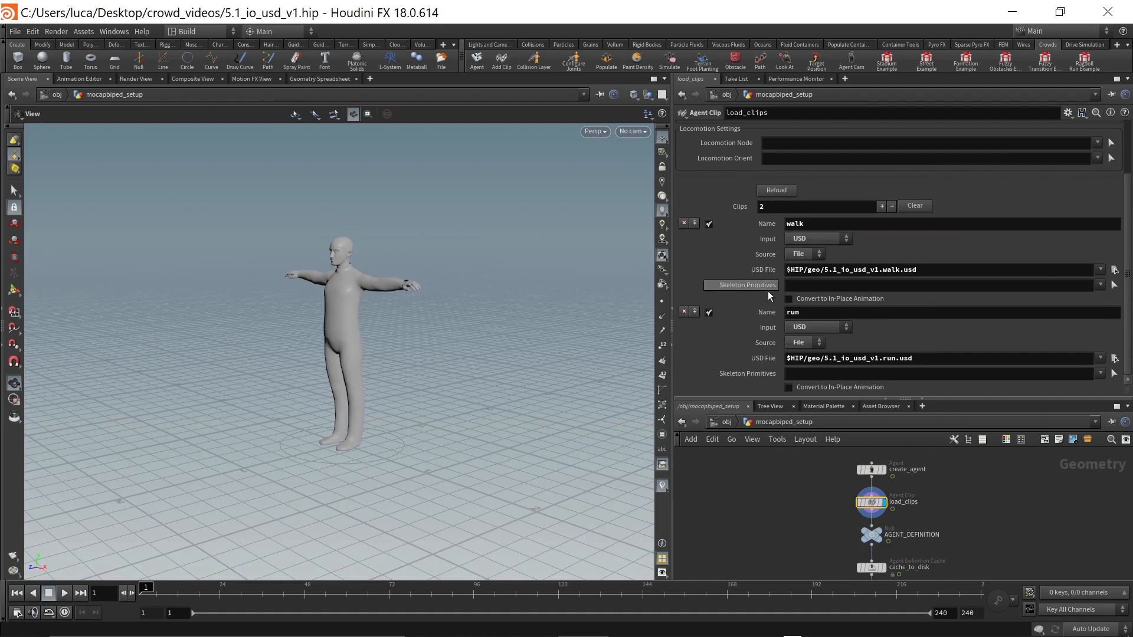
pyautogui.click(1116, 286)
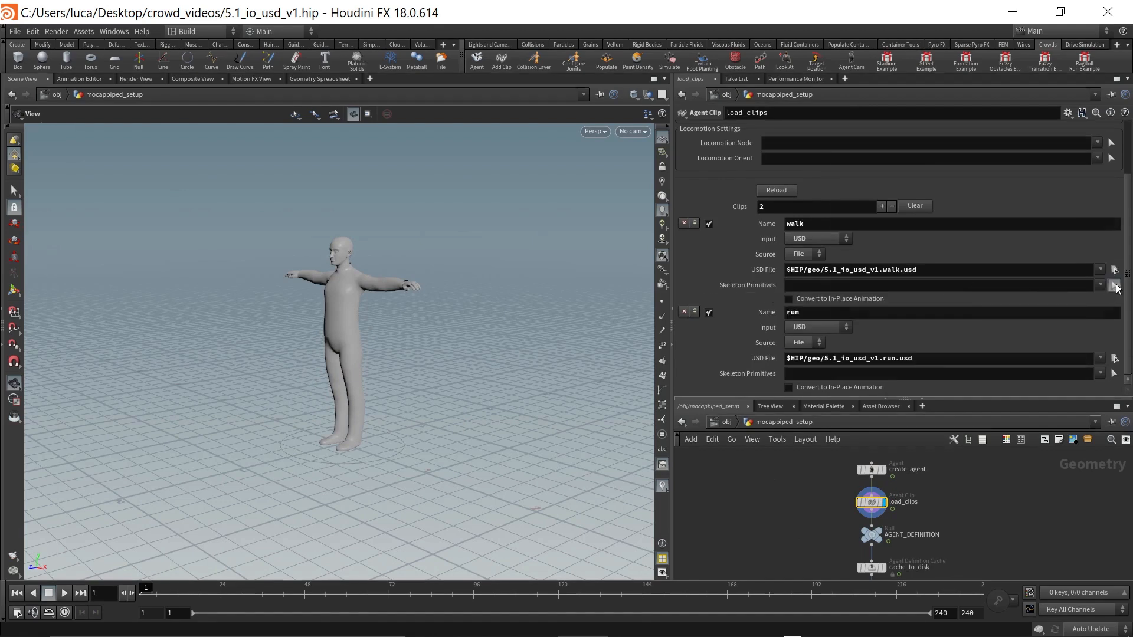
pyautogui.click(869, 209)
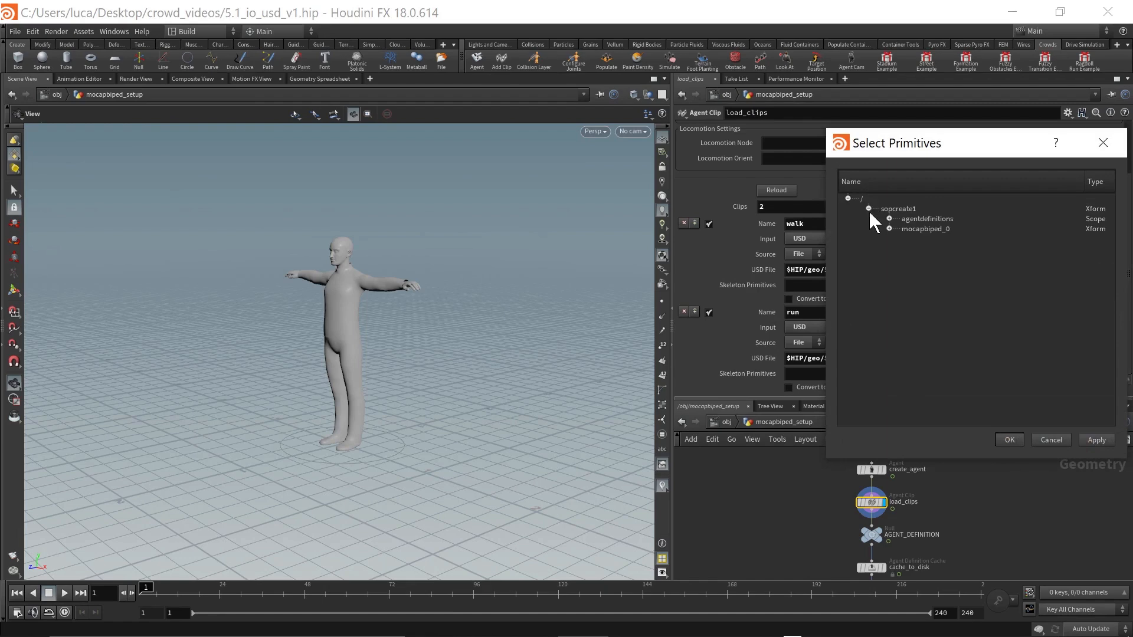
pyautogui.click(889, 228)
pyautogui.click(935, 248)
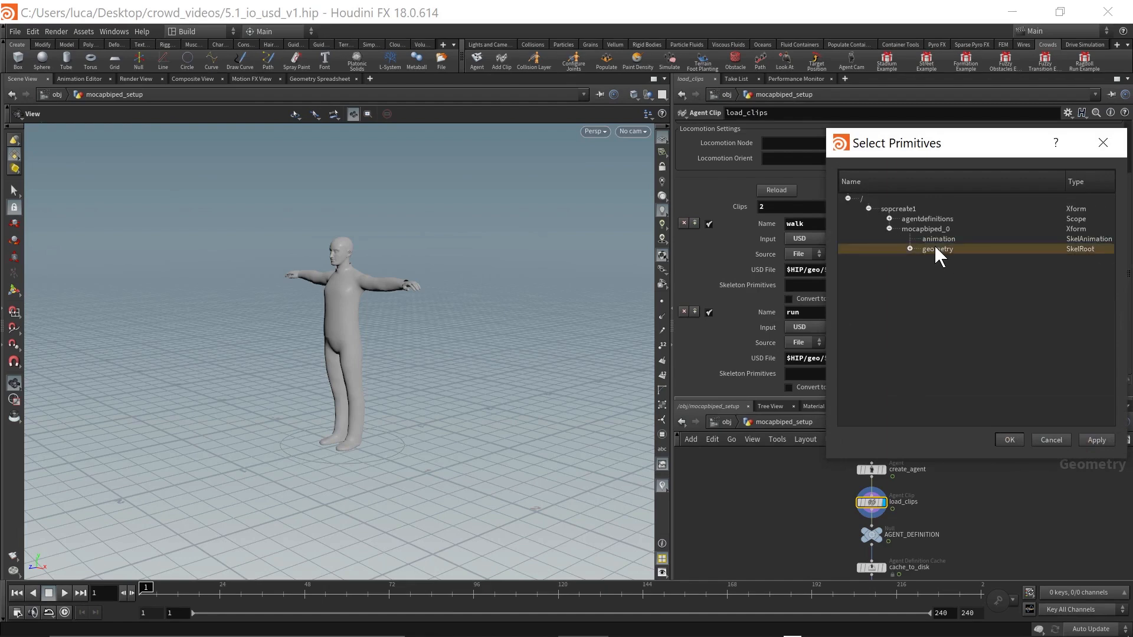
pyautogui.click(1009, 440)
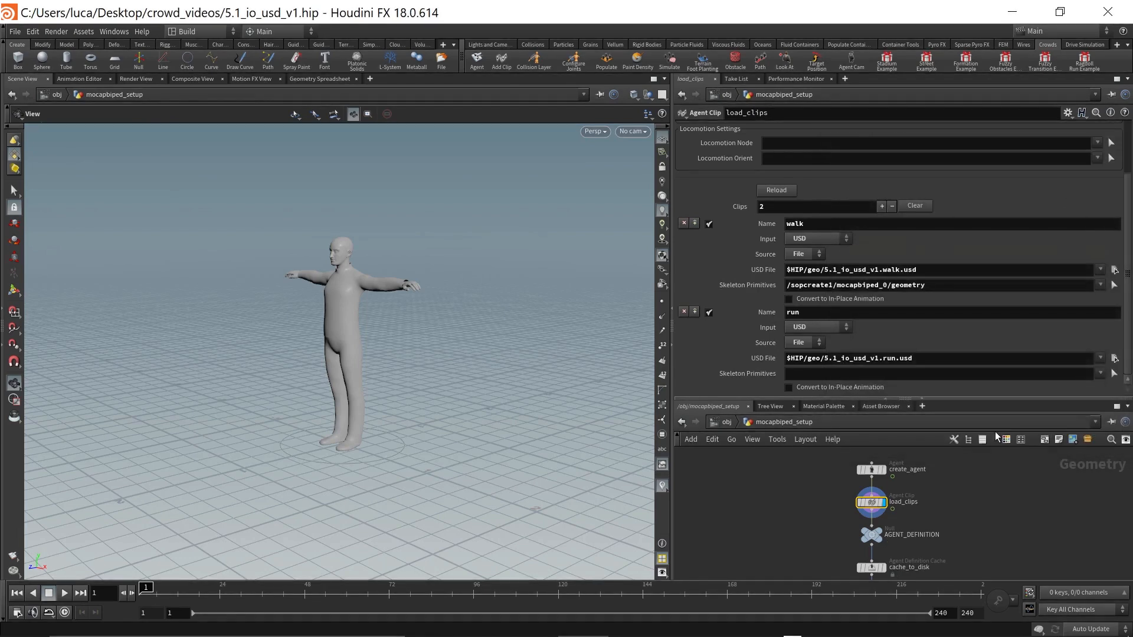
# Step: Set the run clip's skeleton primitives on load_clips to /sopcreate2/mocapbiped_0/geometry
pyautogui.click(1113, 373)
pyautogui.click(869, 295)
pyautogui.click(889, 316)
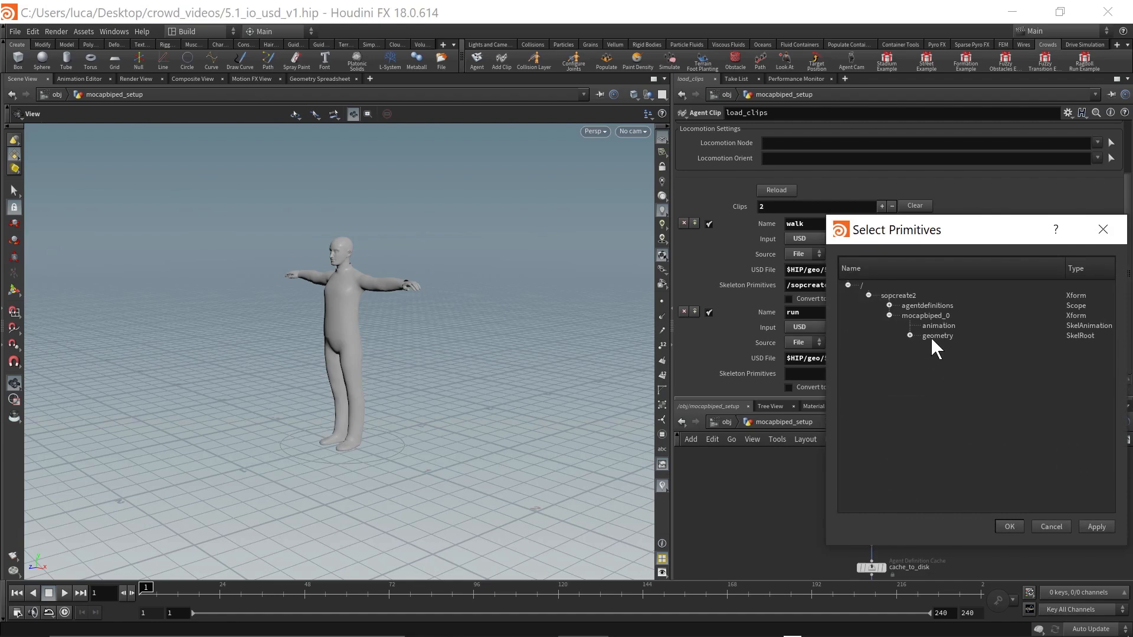
pyautogui.click(933, 336)
pyautogui.click(1007, 527)
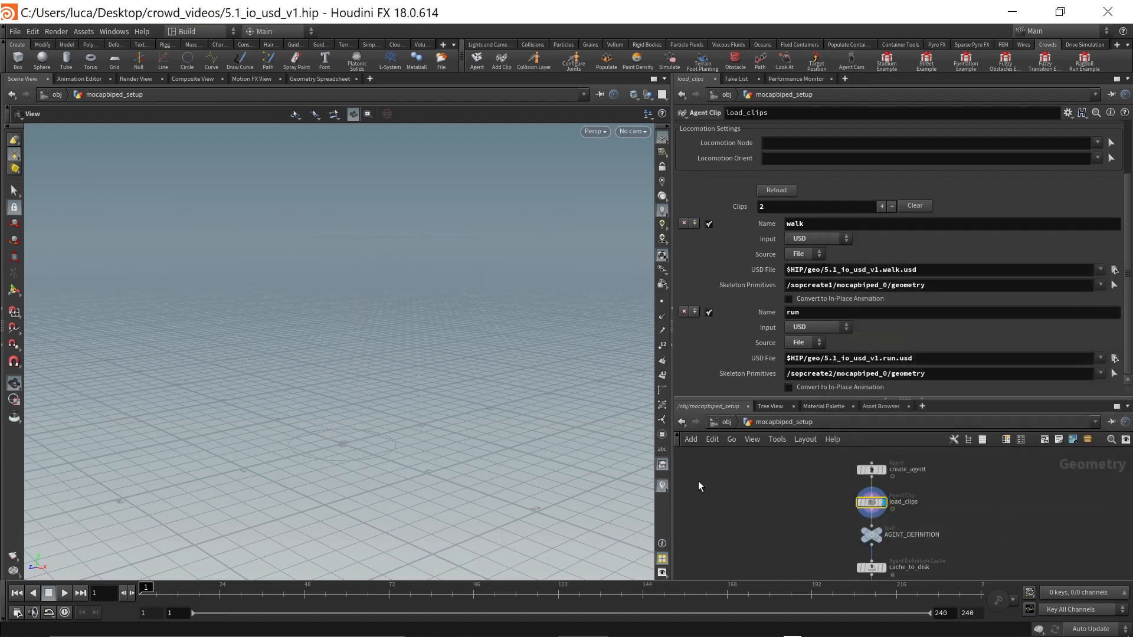
# Step: Inspect the run clip's pose in the viewport, set the current preview clip to walk and frame the agent
pyautogui.scroll(-3, 279, 361)
pyautogui.scroll(3, 714, 185)
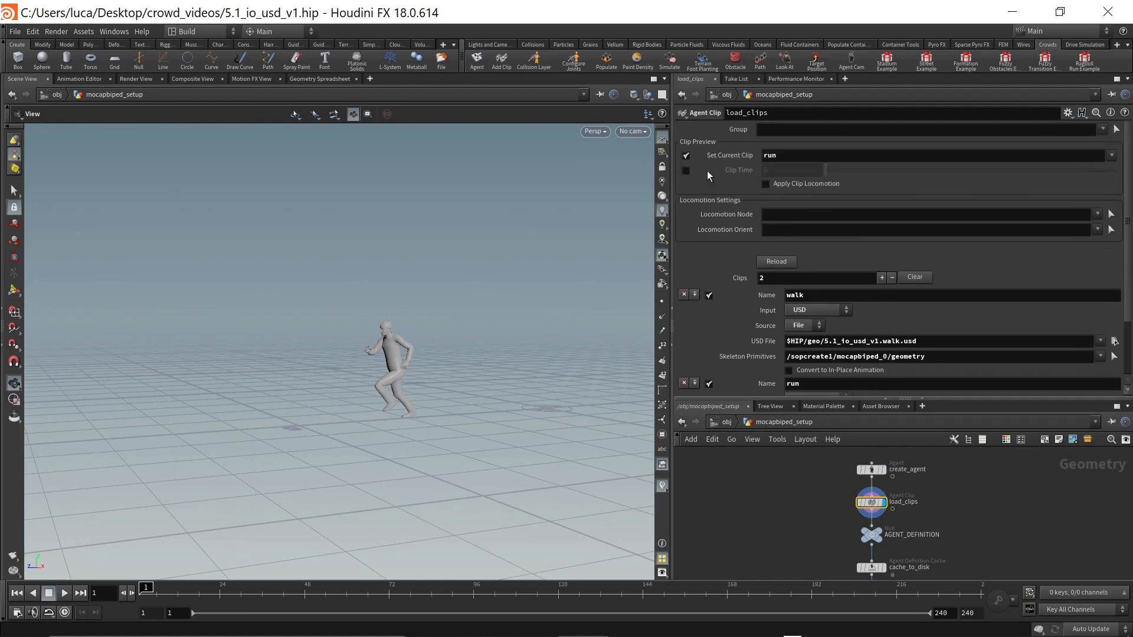
pyautogui.moveTo(316, 416); pyautogui.dragTo(376, 441)
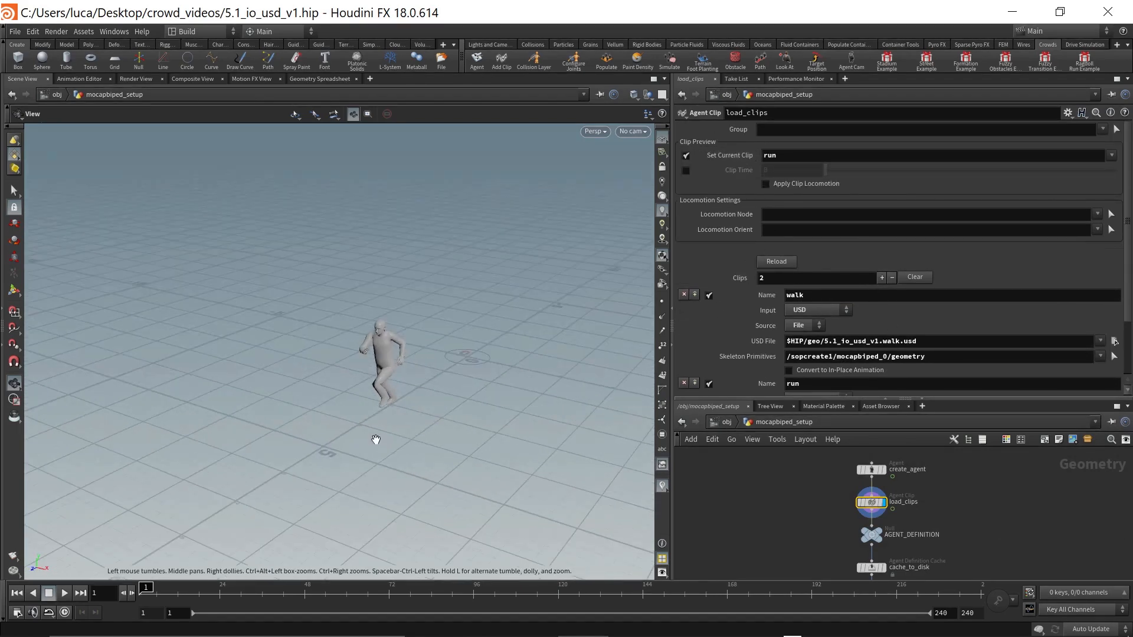
pyautogui.scroll(-3, 872, 316)
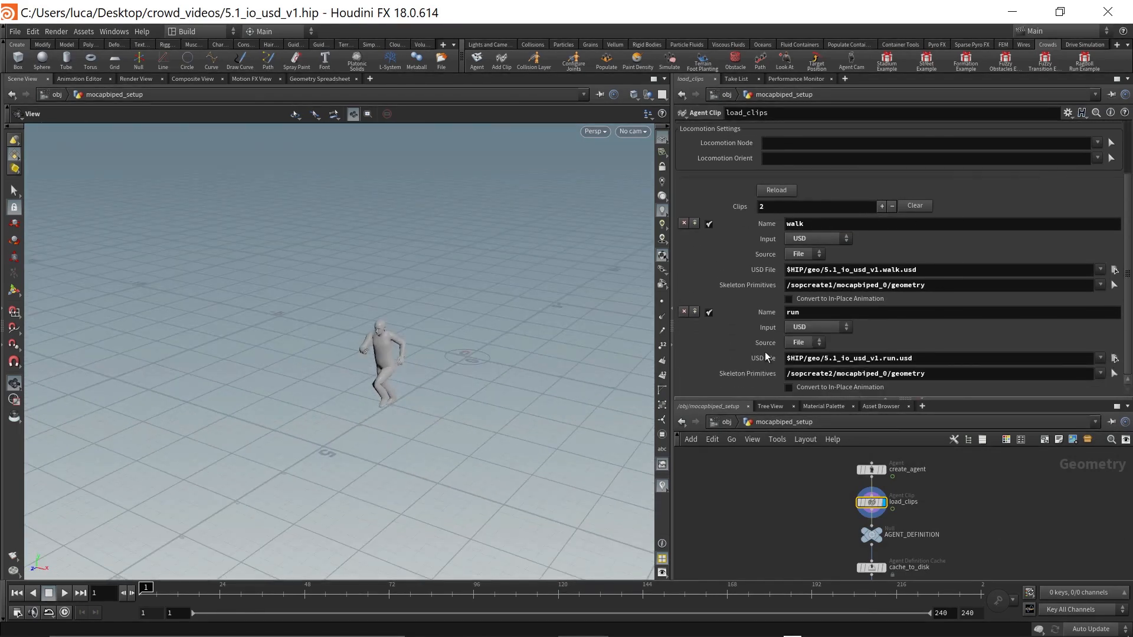
pyautogui.scroll(3, 767, 350)
pyautogui.click(1111, 156)
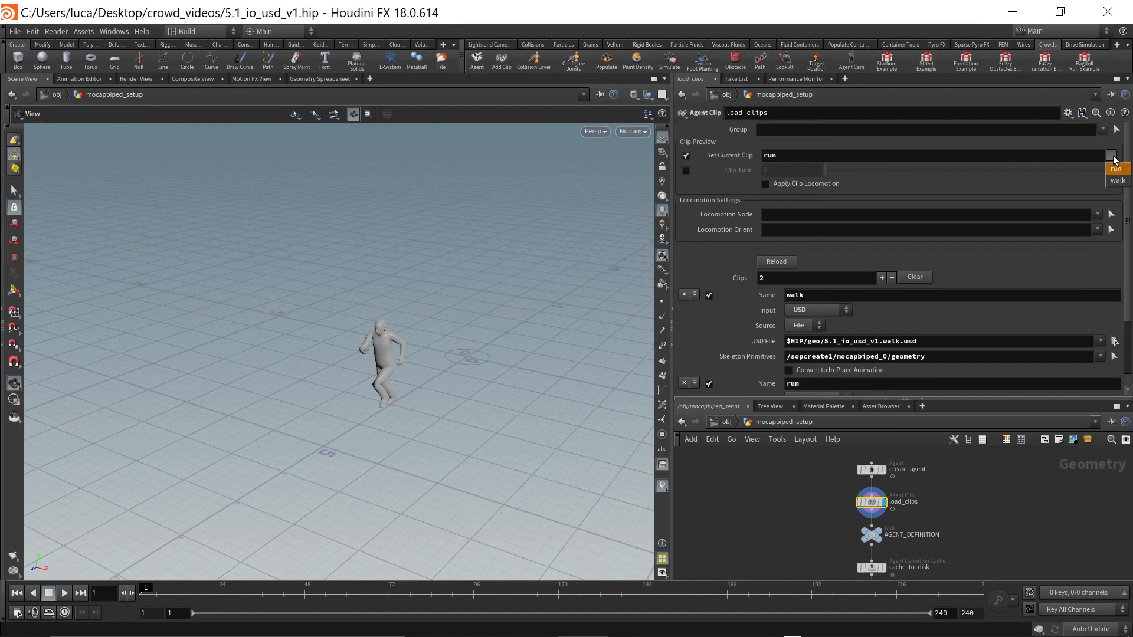
pyautogui.click(1120, 183)
pyautogui.hotkey('space', 'g')
pyautogui.moveTo(440, 395); pyautogui.dragTo(394, 373)
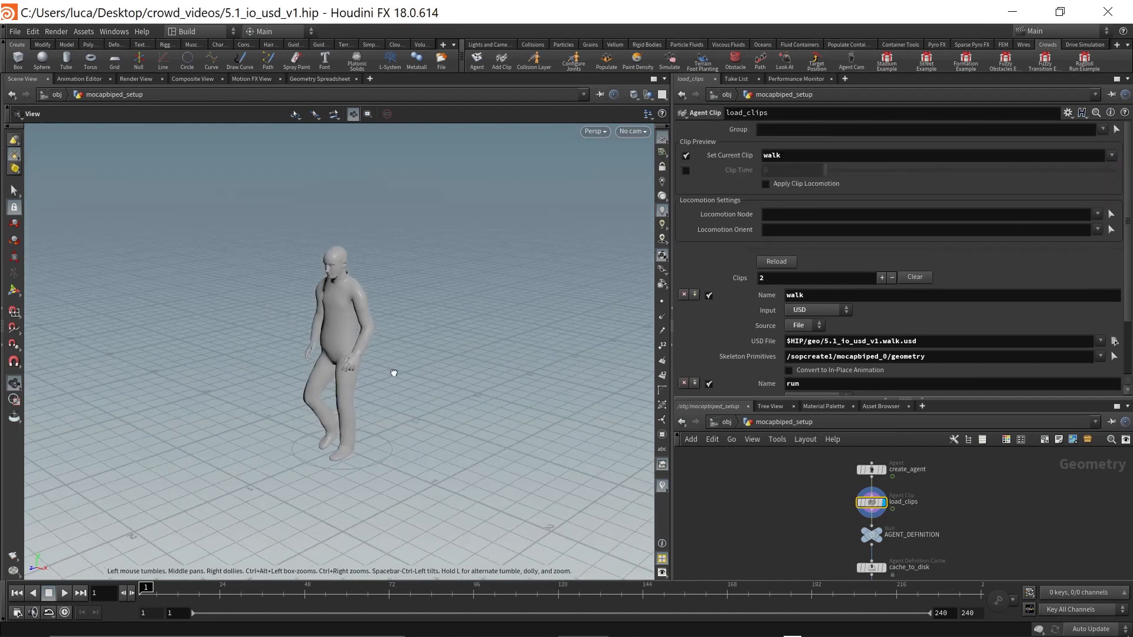
# Step: Enable conversion to in-place animation for both the walk and run clips on load_clips
pyautogui.scroll(-3, 861, 302)
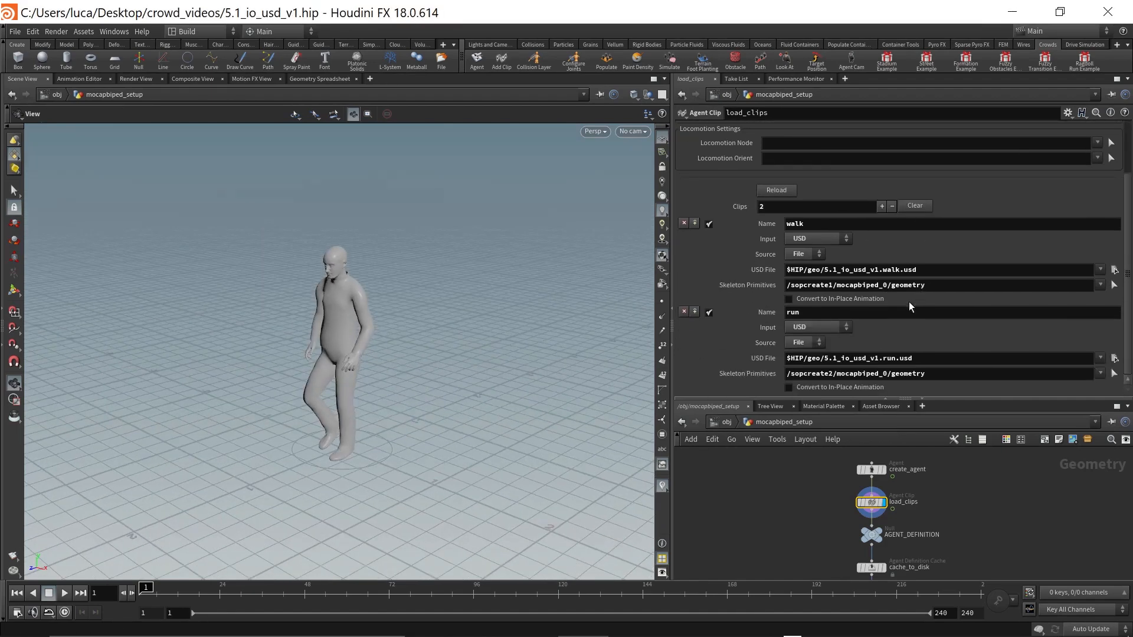
pyautogui.click(796, 300)
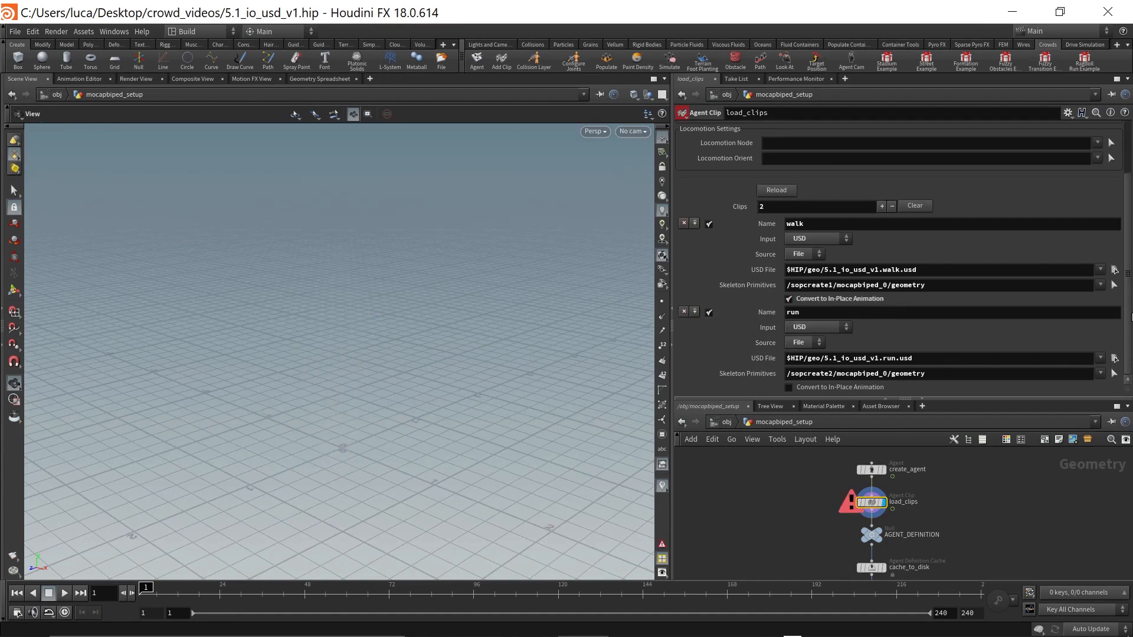
pyautogui.click(813, 389)
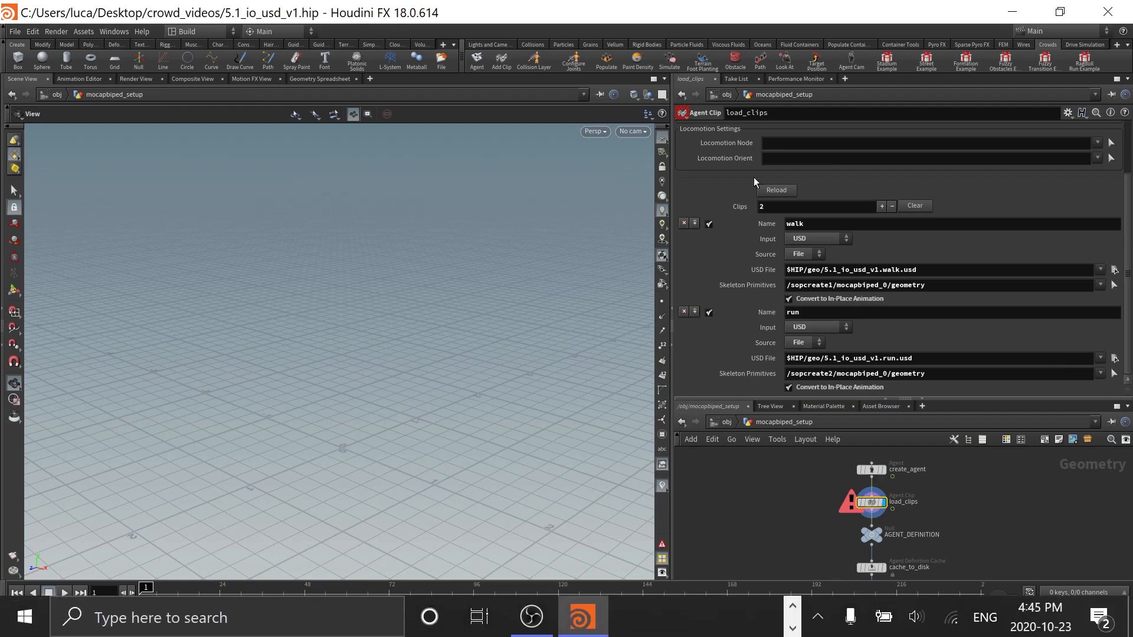
pyautogui.scroll(1, 743, 173)
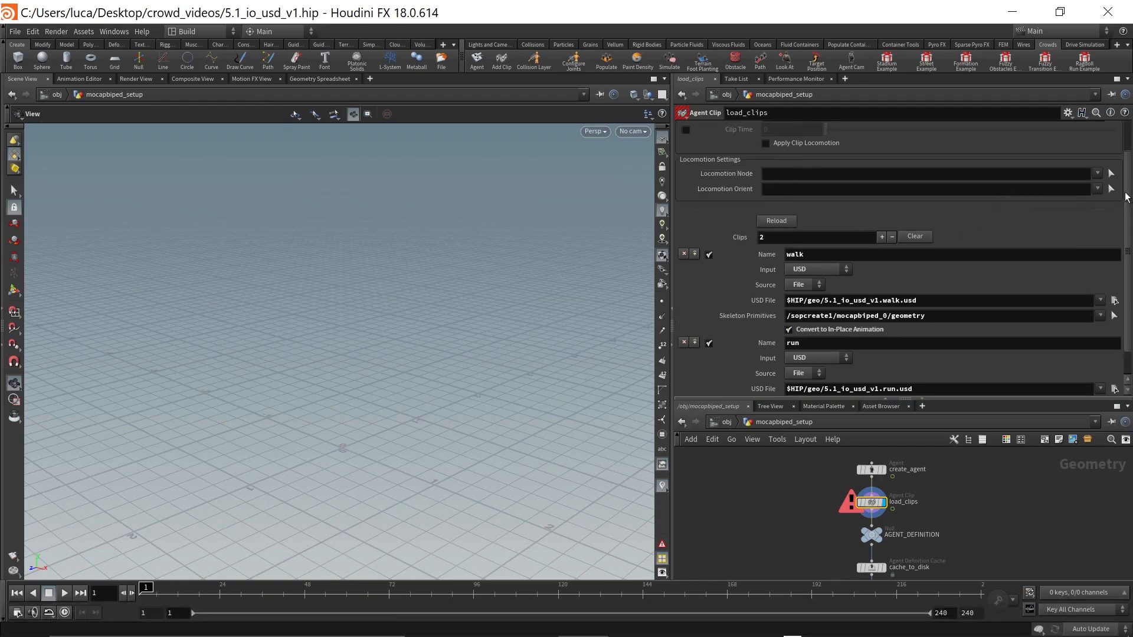
# Step: Set the load_clips node's Locomotion Node to Hips and its Locomotion Orient to RightUpLeg_To_RightLeg
pyautogui.click(1097, 174)
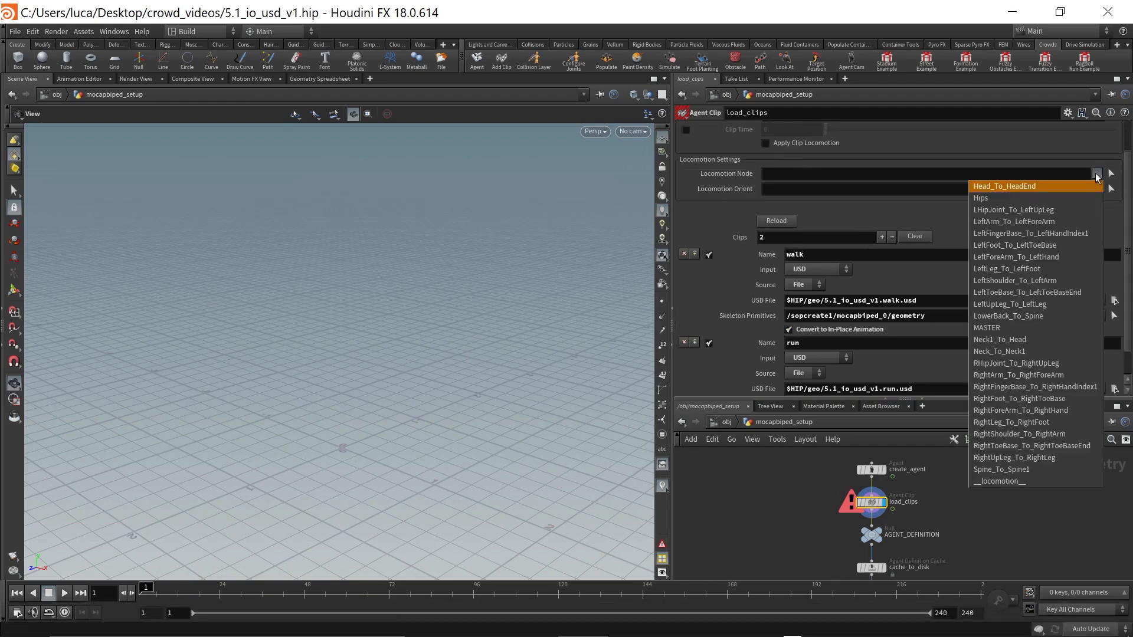
pyautogui.click(1045, 199)
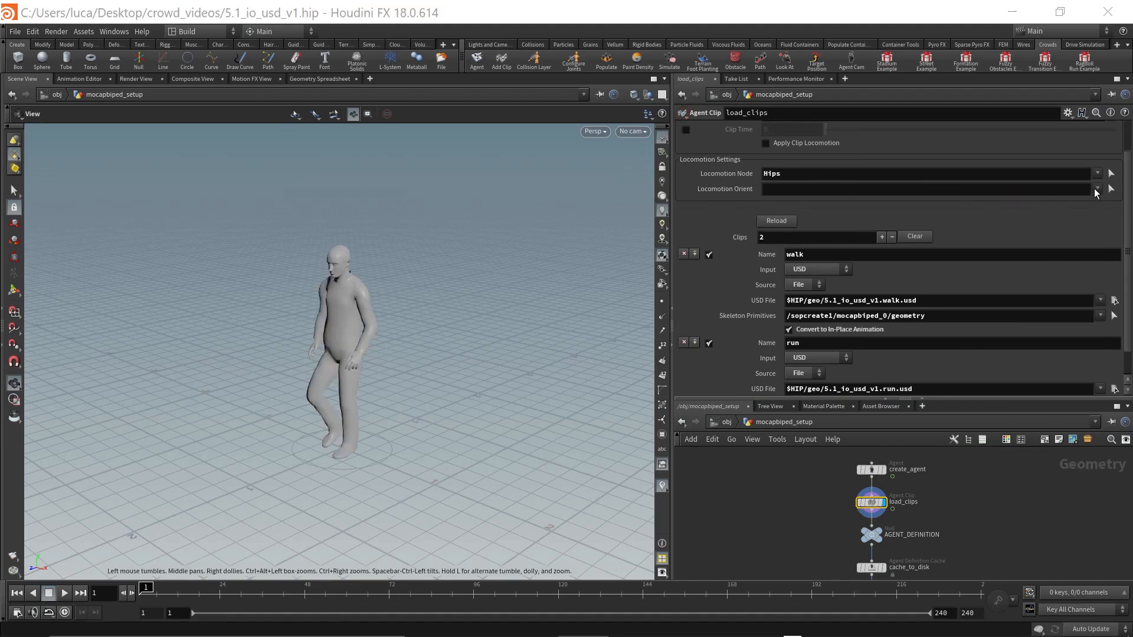
pyautogui.click(1097, 189)
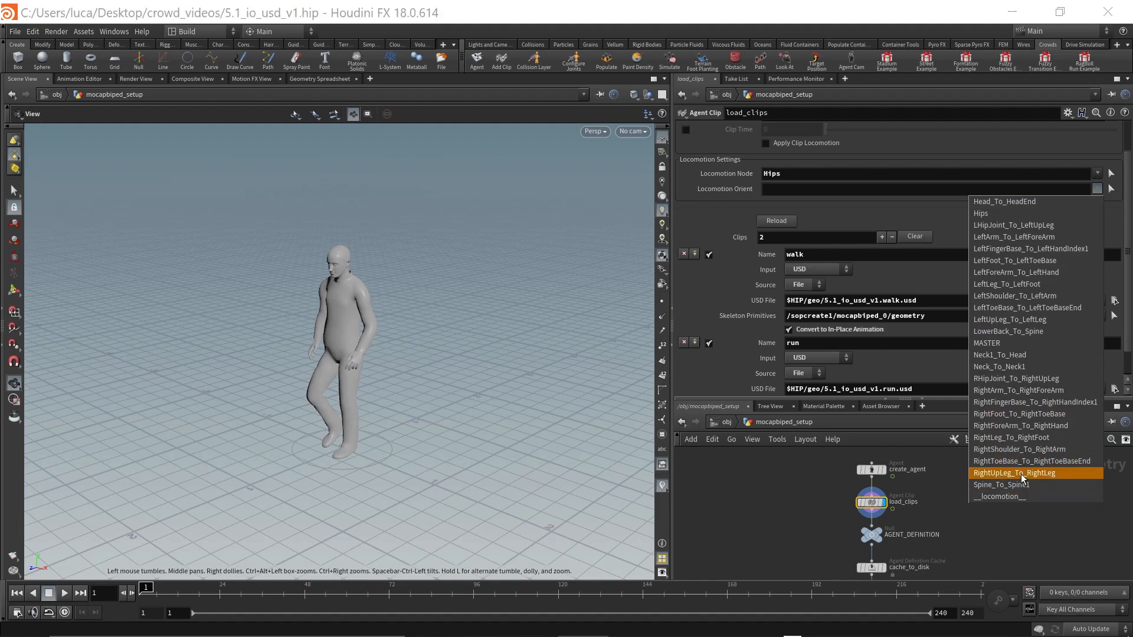
pyautogui.click(1023, 474)
# Step: Examine the load_clips node's clip preview and locomotion settings and its walk and run clip entries
pyautogui.scroll(-2, 981, 493)
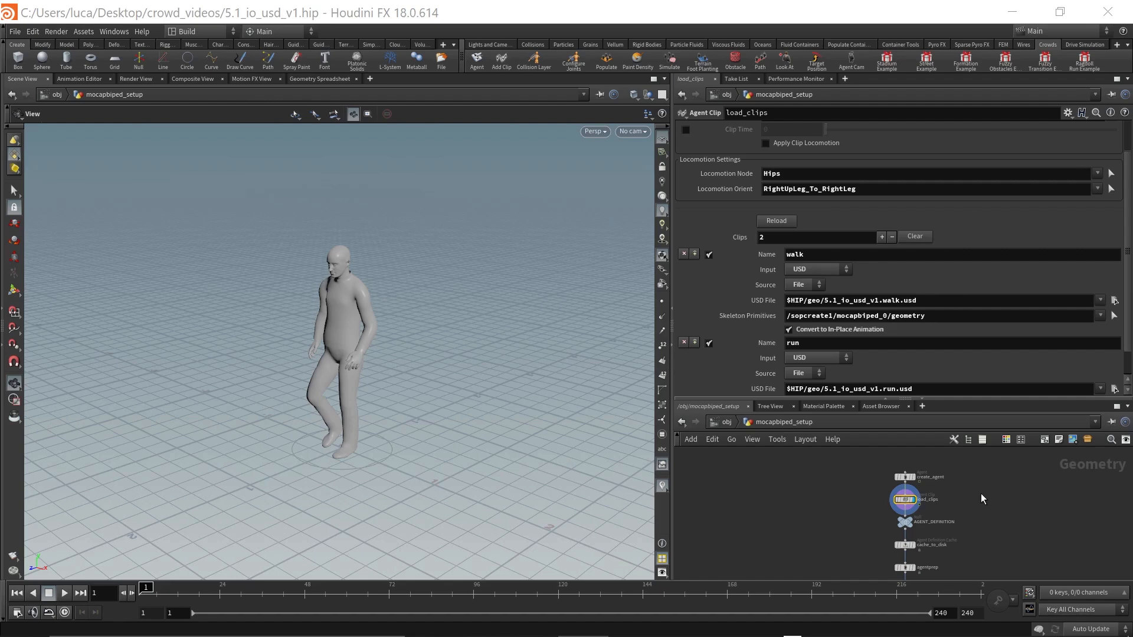
pyautogui.scroll(-2, 987, 491)
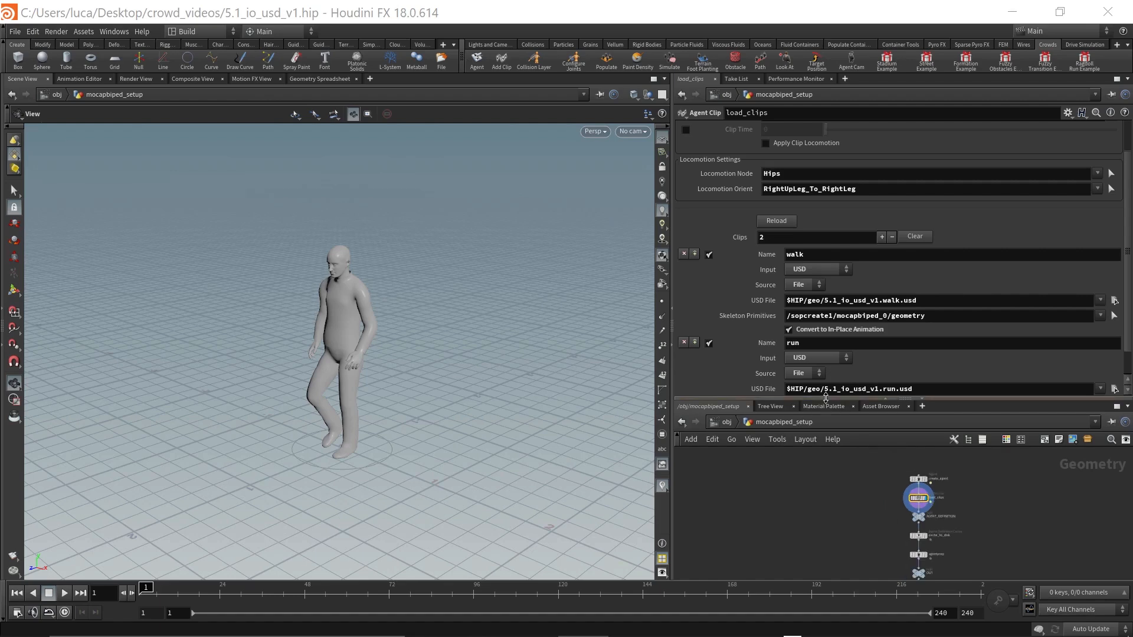
pyautogui.moveTo(823, 399); pyautogui.dragTo(821, 425)
pyautogui.moveTo(1127, 154); pyautogui.dragTo(1122, 131)
pyautogui.scroll(-1, 977, 360)
pyautogui.scroll(-1, 977, 360)
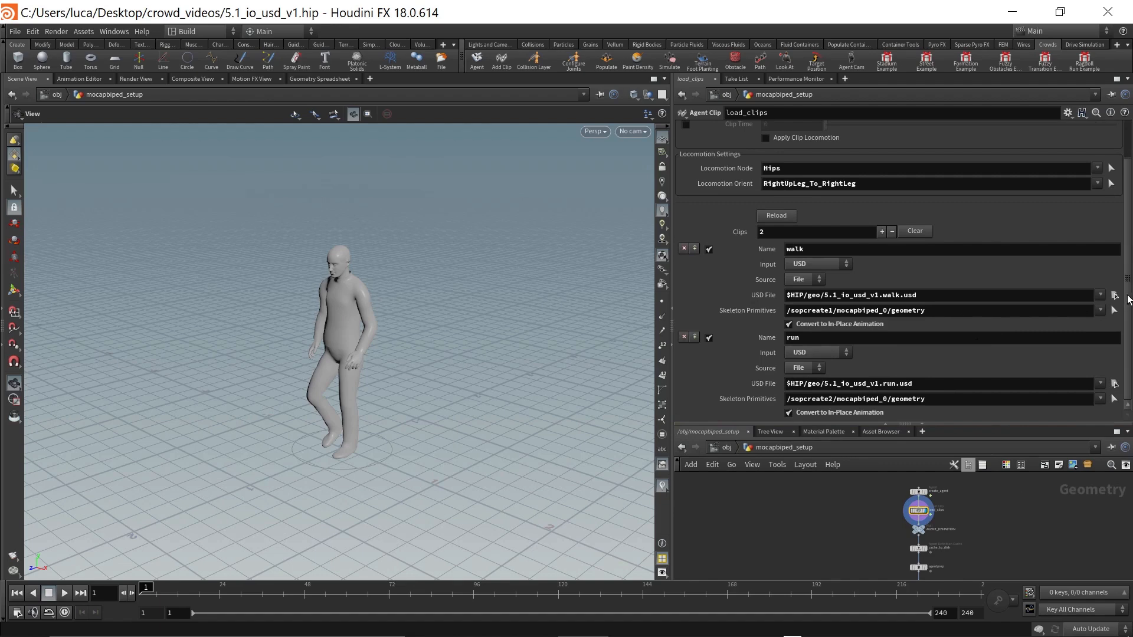
pyautogui.scroll(3, 1130, 304)
pyautogui.moveTo(862, 425); pyautogui.dragTo(838, 400)
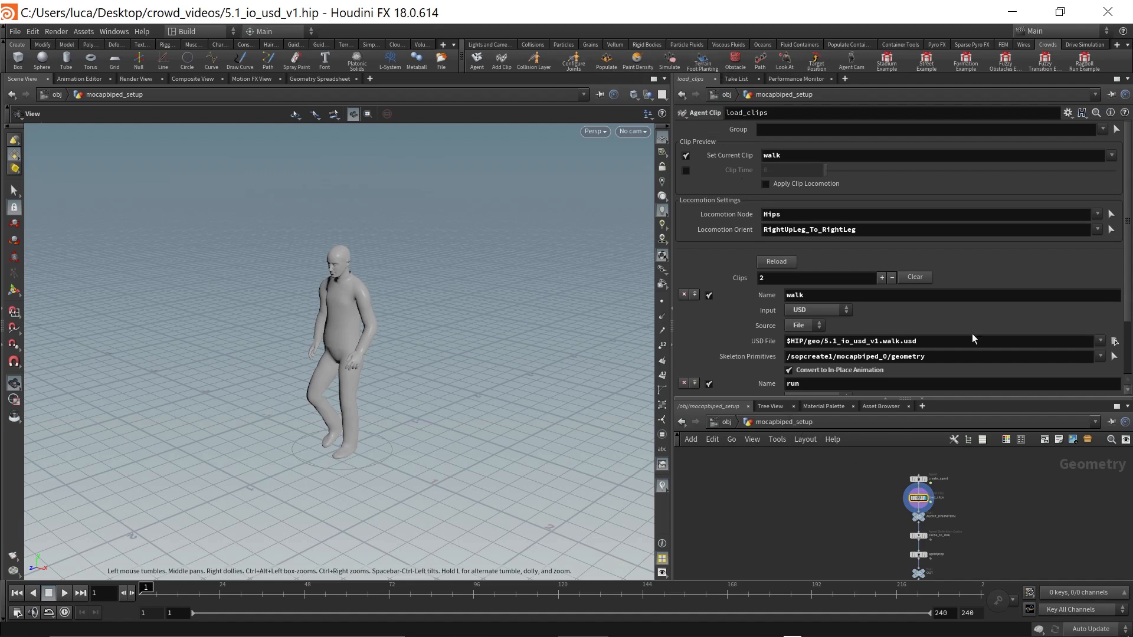
pyautogui.scroll(-3, 1020, 260)
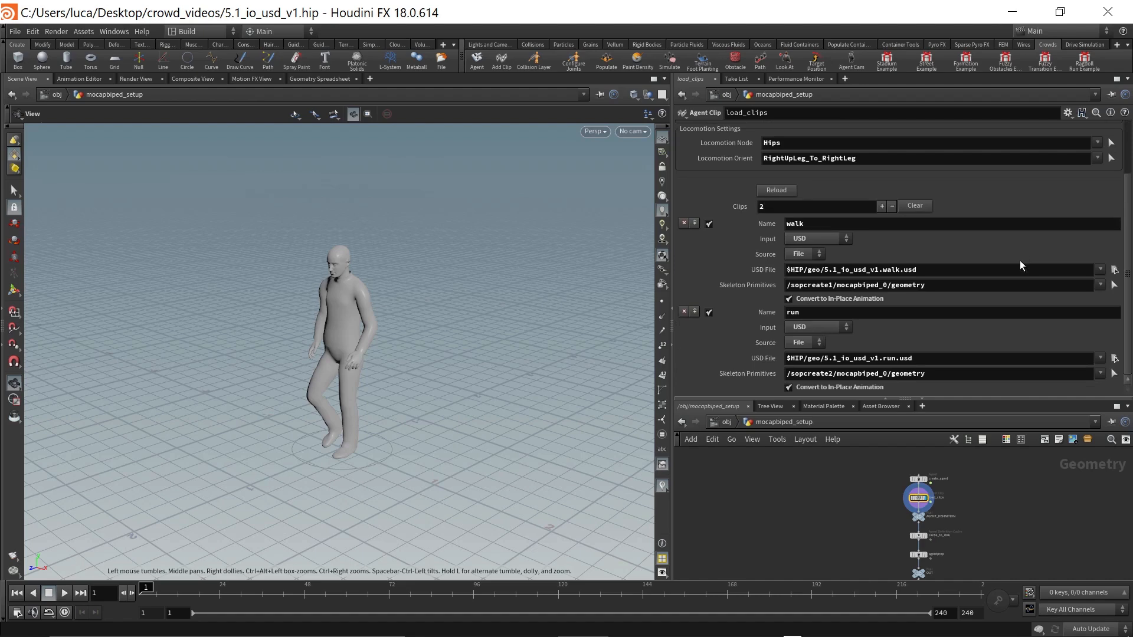
pyautogui.scroll(3, 1020, 262)
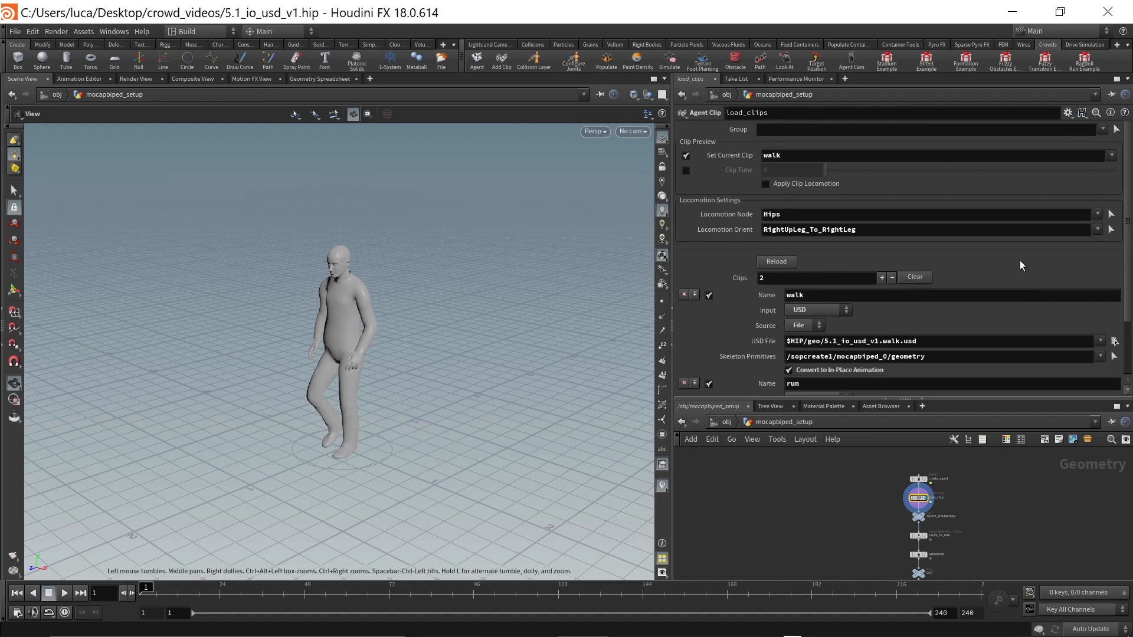
pyautogui.scroll(-3, 1020, 260)
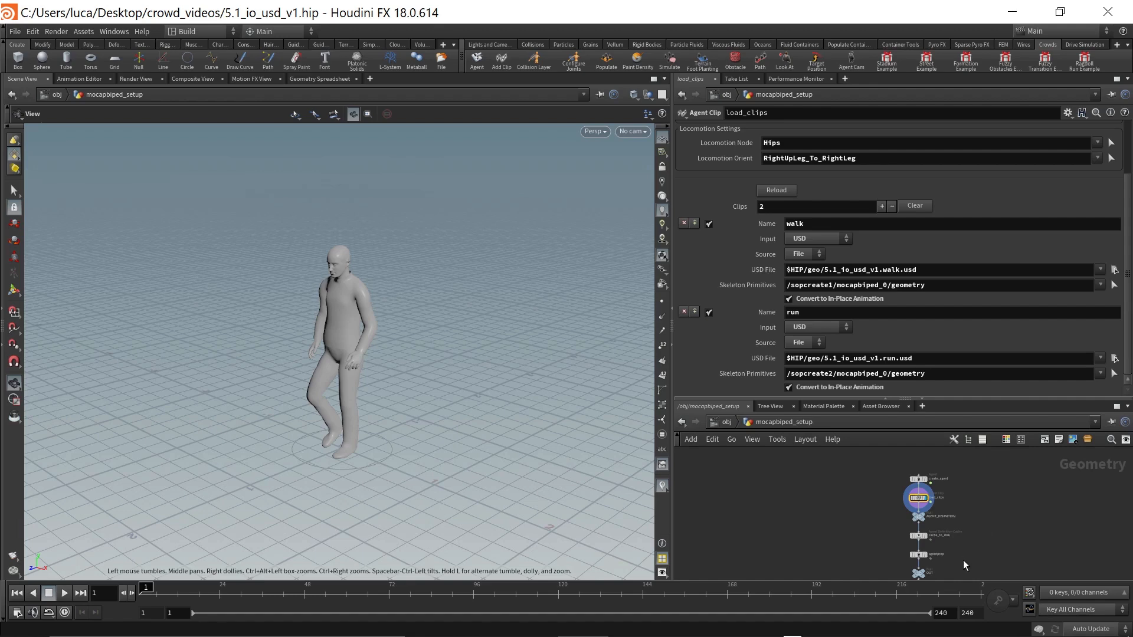
# Step: Select the agentprep node below cache_to_disk and make it the displayed node
pyautogui.scroll(2, 885, 532)
pyautogui.moveTo(887, 532); pyautogui.dragTo(881, 514, button='middle')
pyautogui.scroll(2, 932, 537)
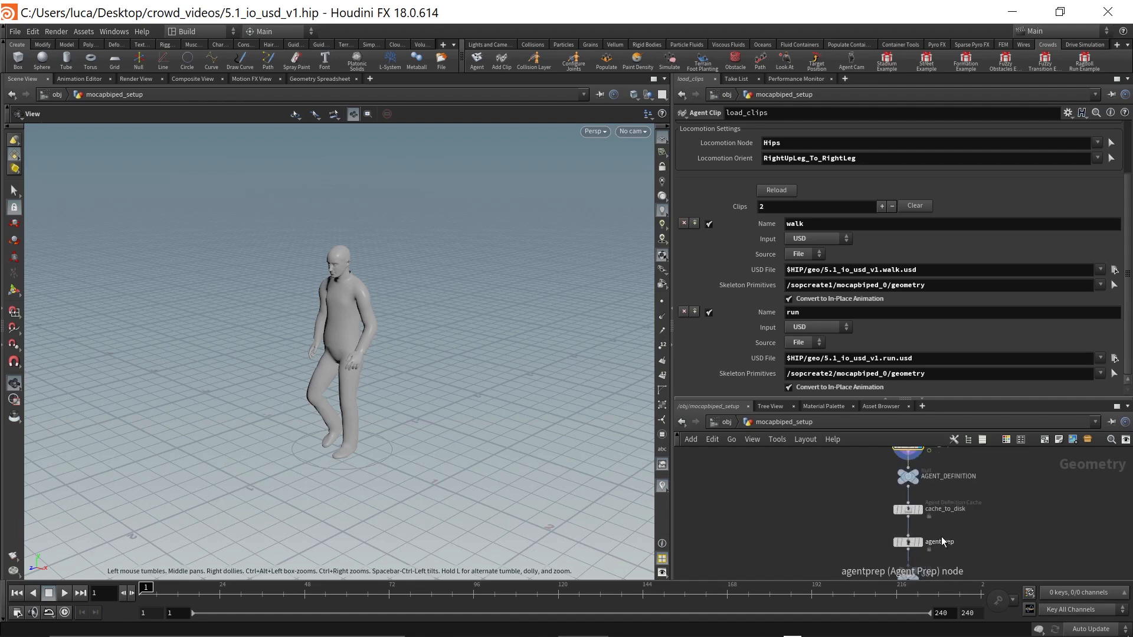
pyautogui.click(923, 544)
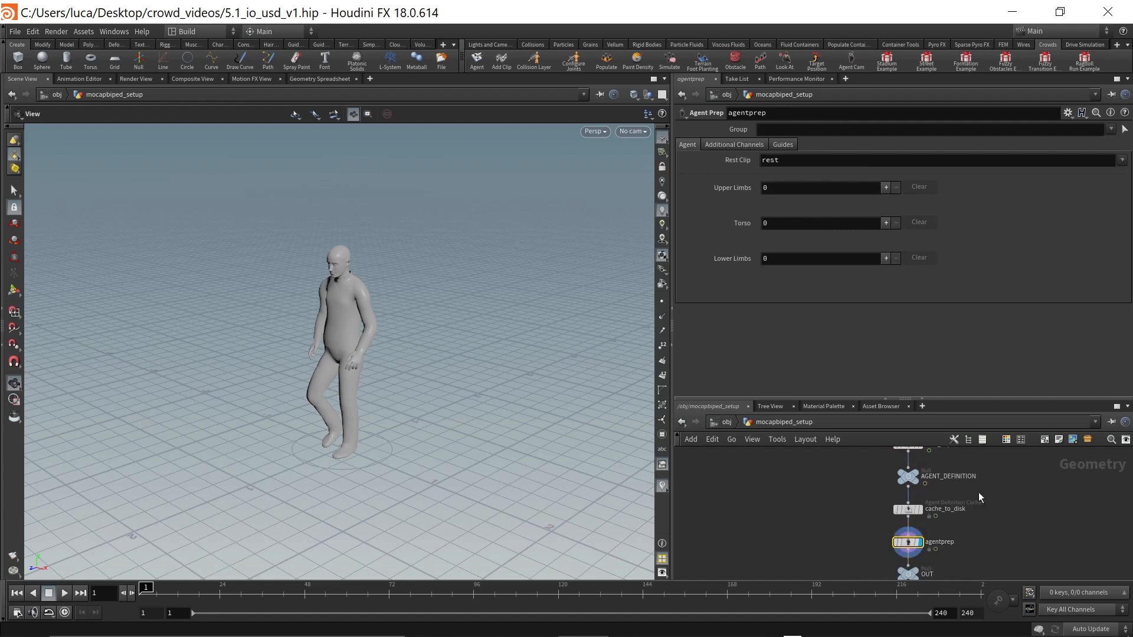
pyautogui.scroll(-3, 975, 526)
pyautogui.click(946, 476)
pyautogui.click(942, 544)
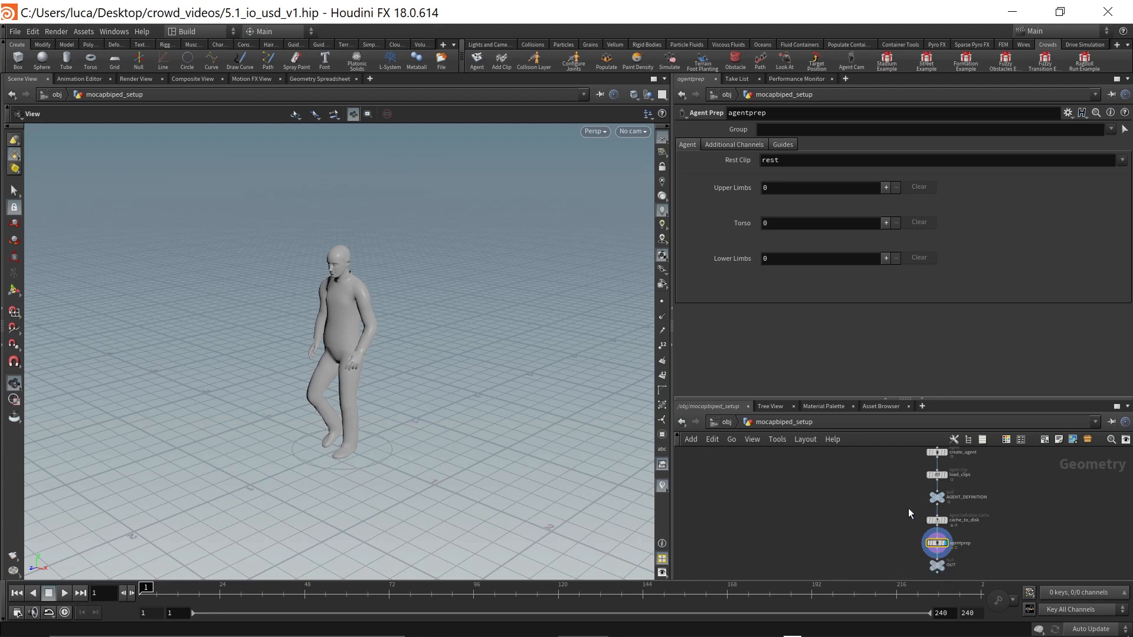
# Step: Check the walk mocap biped's animation settings at object level and return inside mocapbiped_setup
pyautogui.click(723, 421)
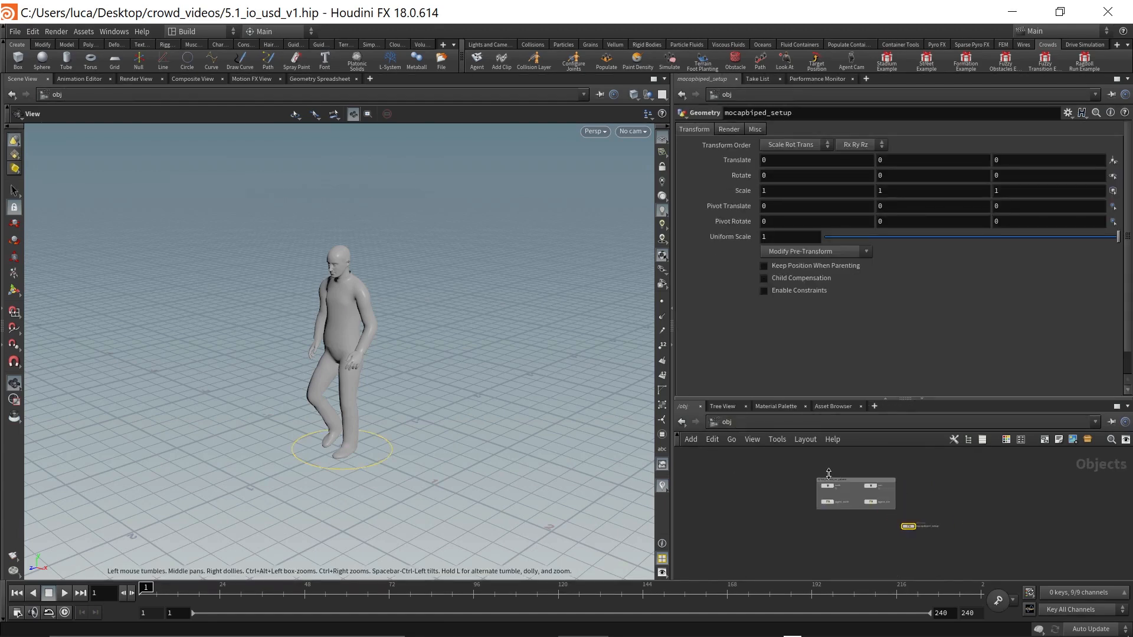
pyautogui.click(827, 488)
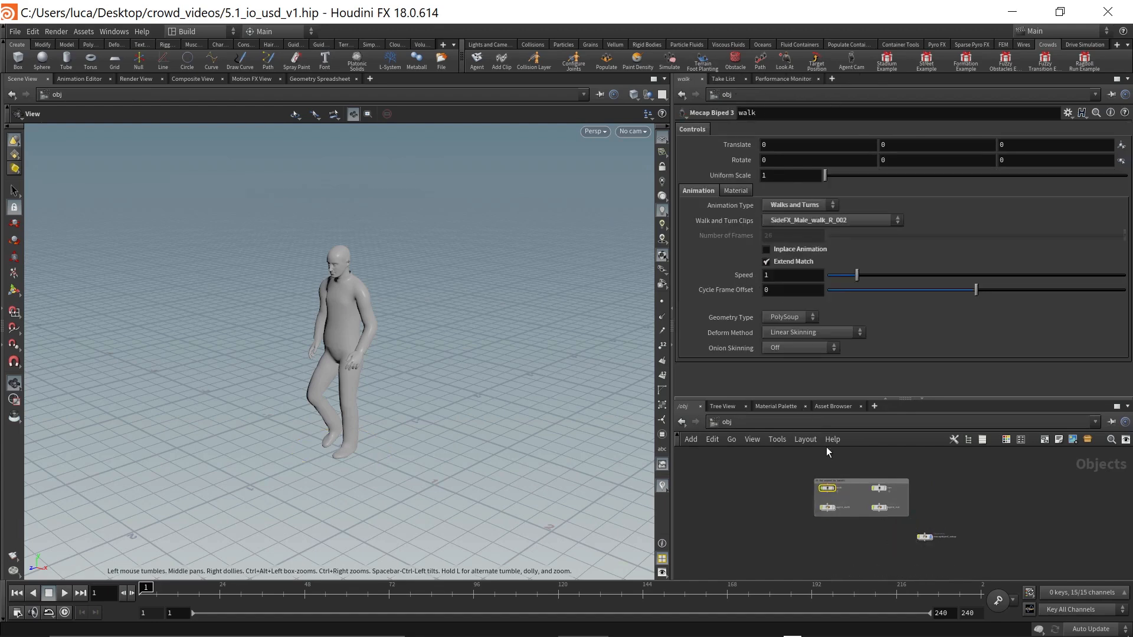
pyautogui.doubleClick(926, 532)
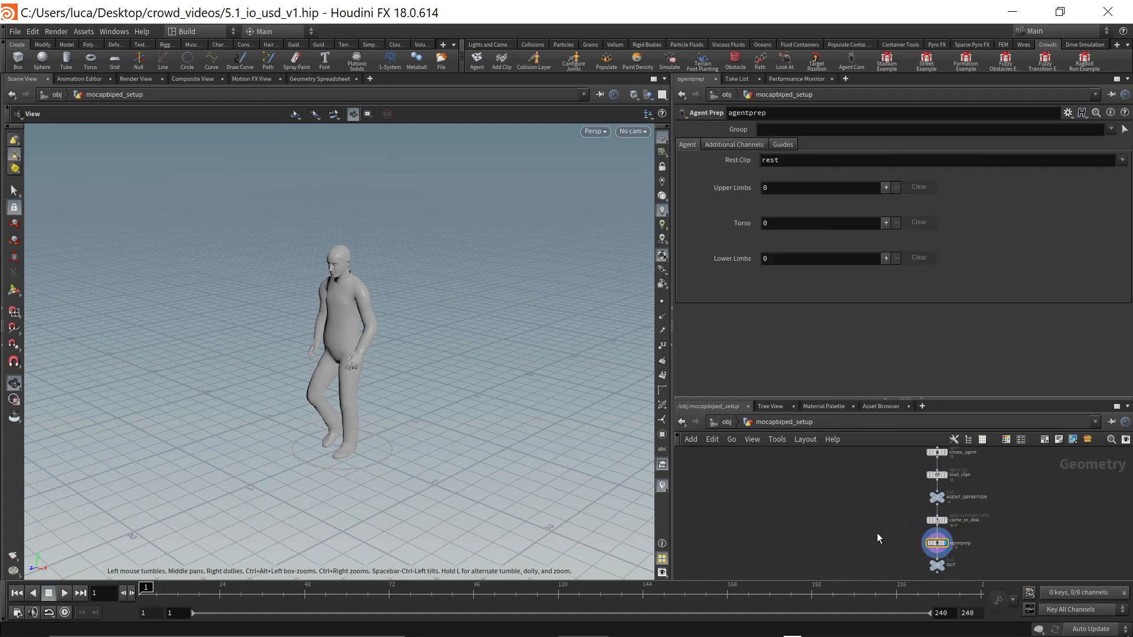
pyautogui.moveTo(877, 533); pyautogui.dragTo(809, 519, button='middle')
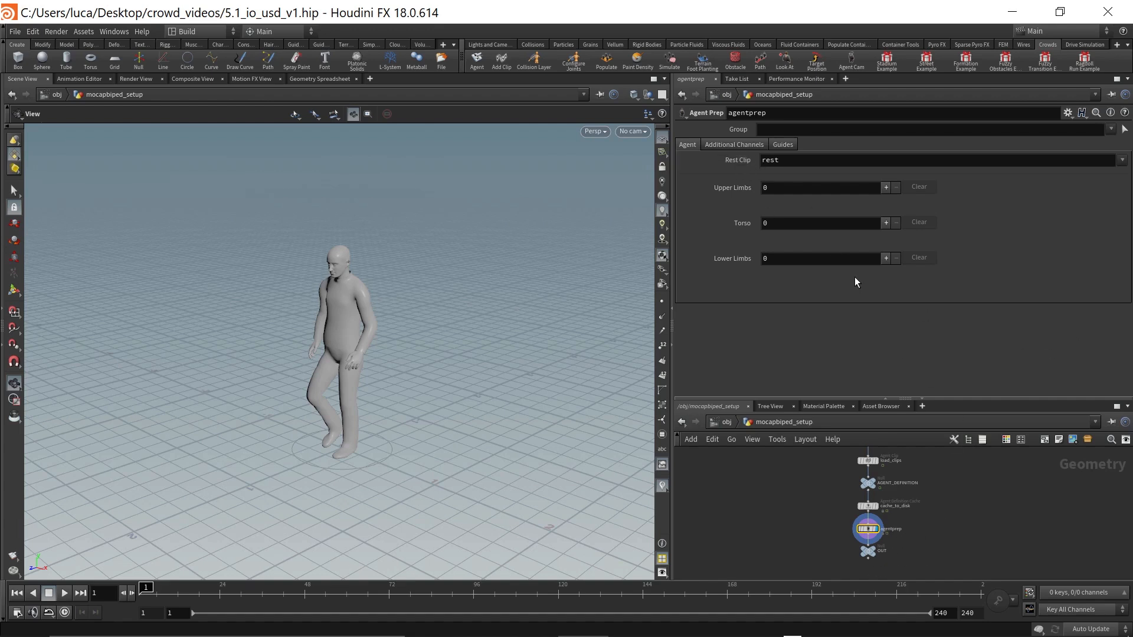
# Step: Add one Upper Limbs, one Torso and one Lower Limbs entry to the agentprep node
pyautogui.click(886, 187)
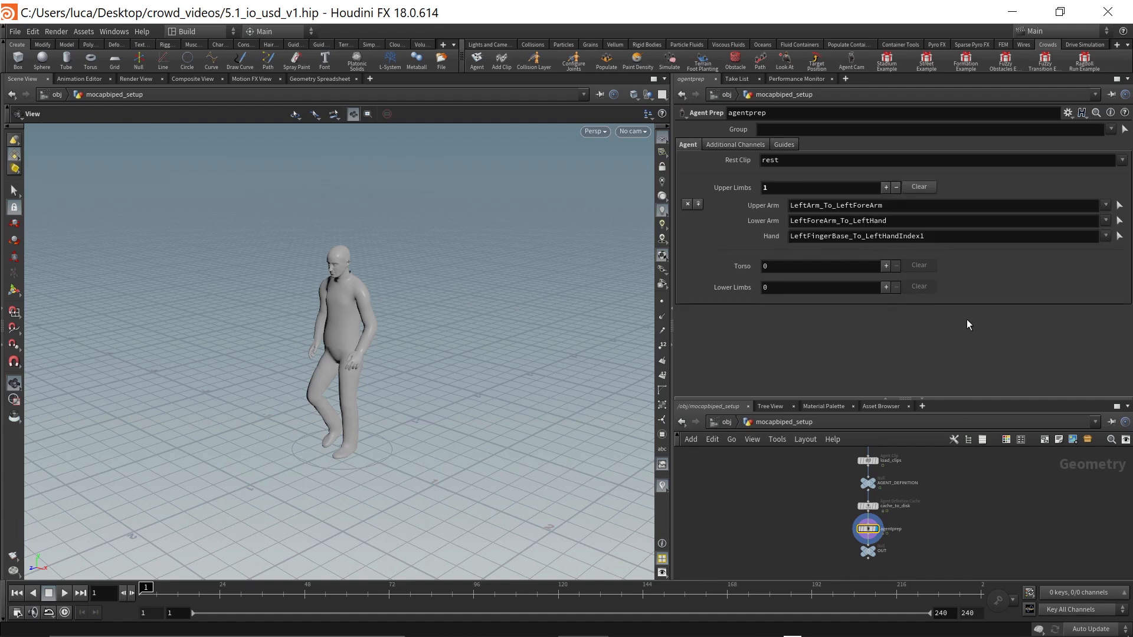
pyautogui.click(886, 266)
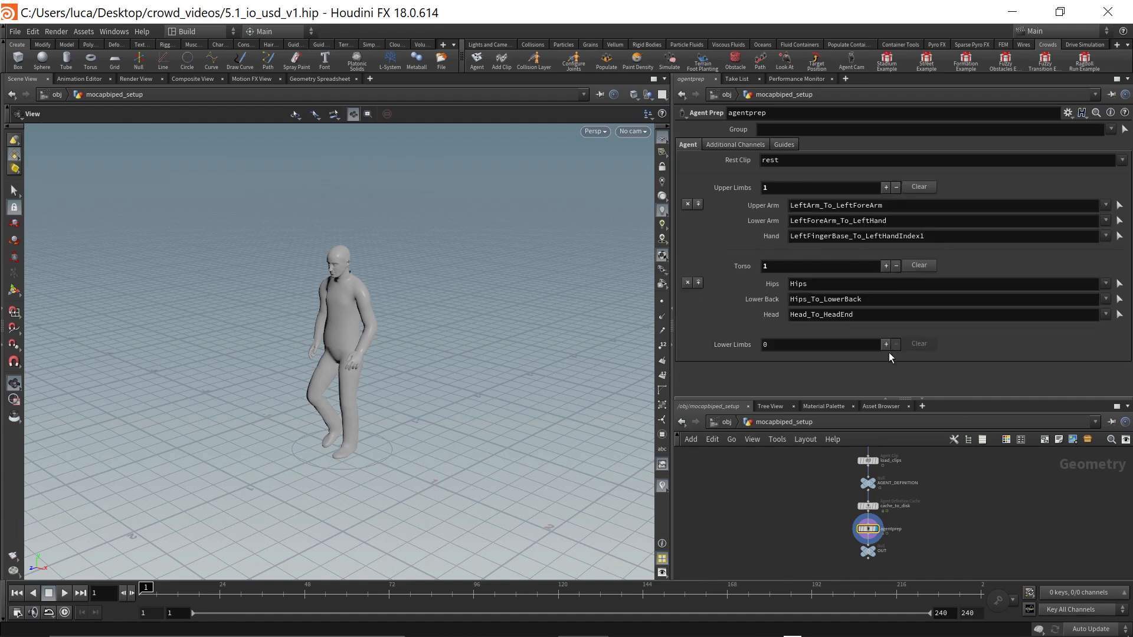
pyautogui.click(886, 347)
pyautogui.scroll(-3, 894, 279)
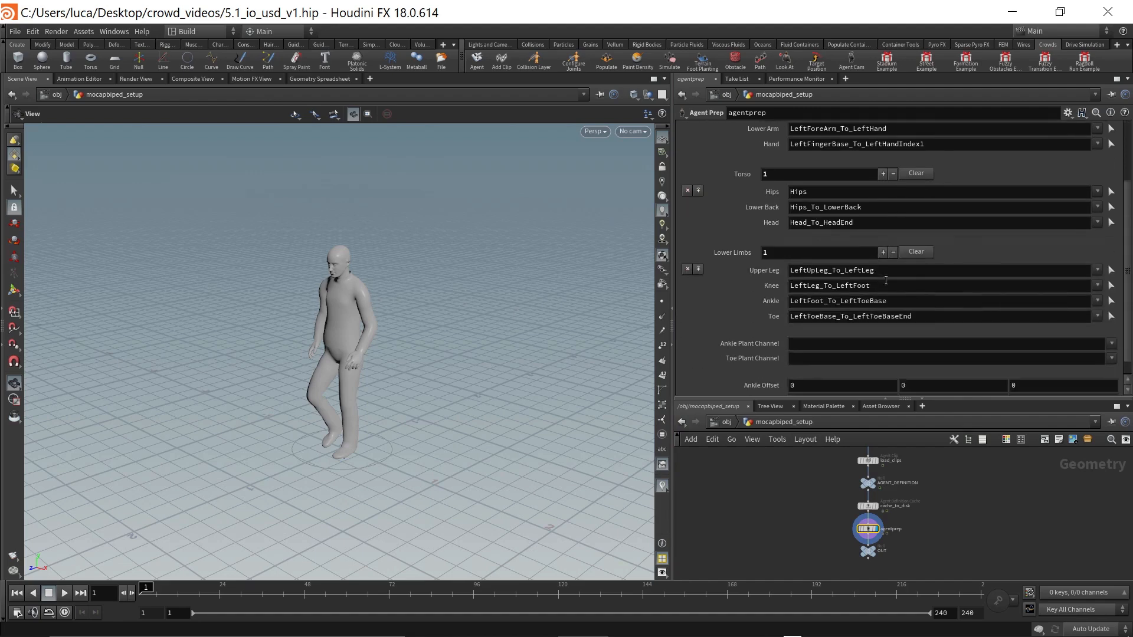
pyautogui.scroll(2, 864, 279)
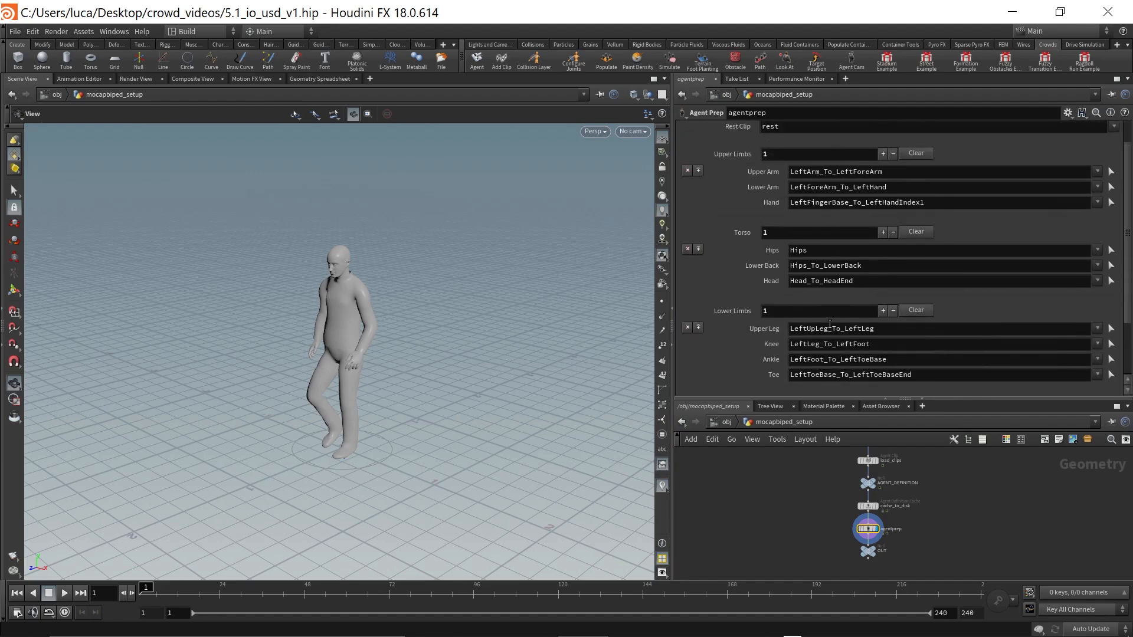
pyautogui.scroll(-2, 830, 323)
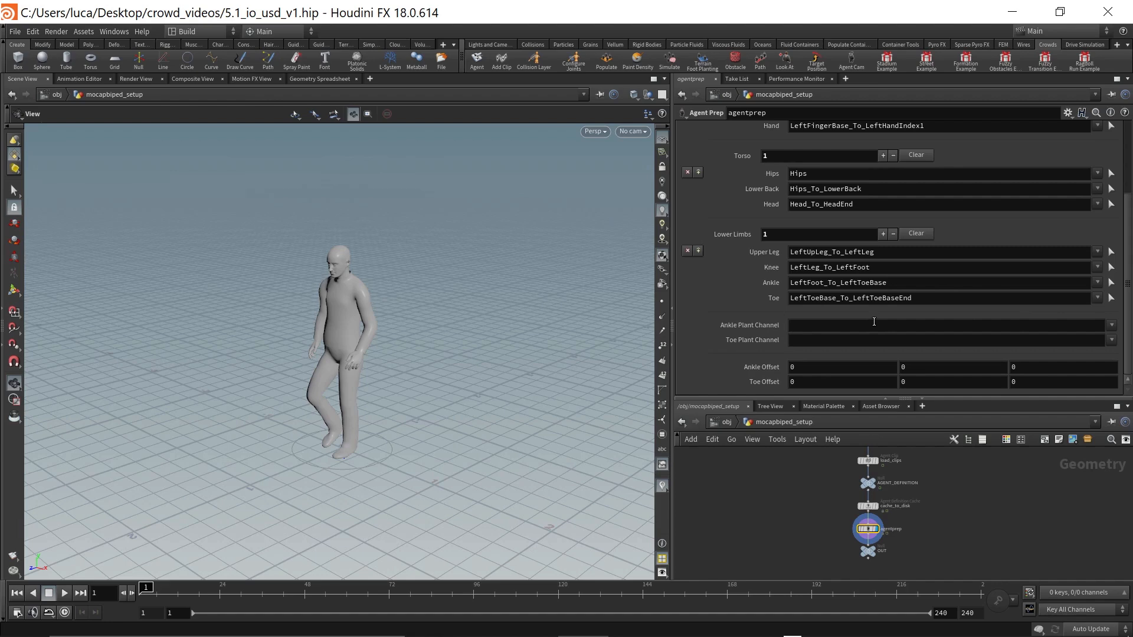
pyautogui.scroll(3, 821, 313)
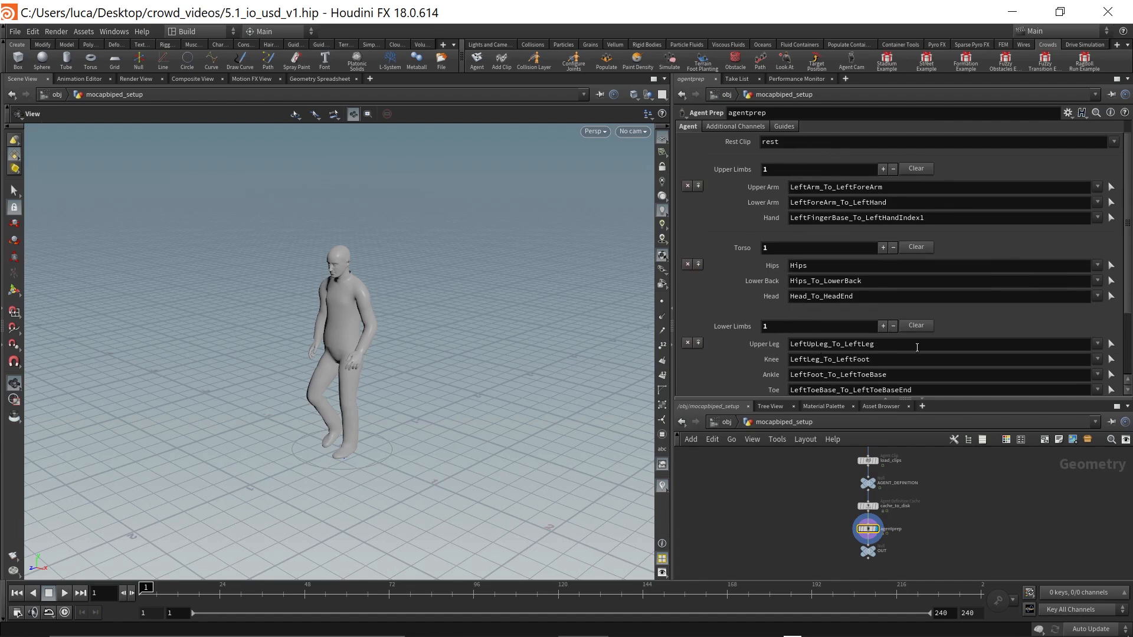
pyautogui.scroll(-3, 767, 341)
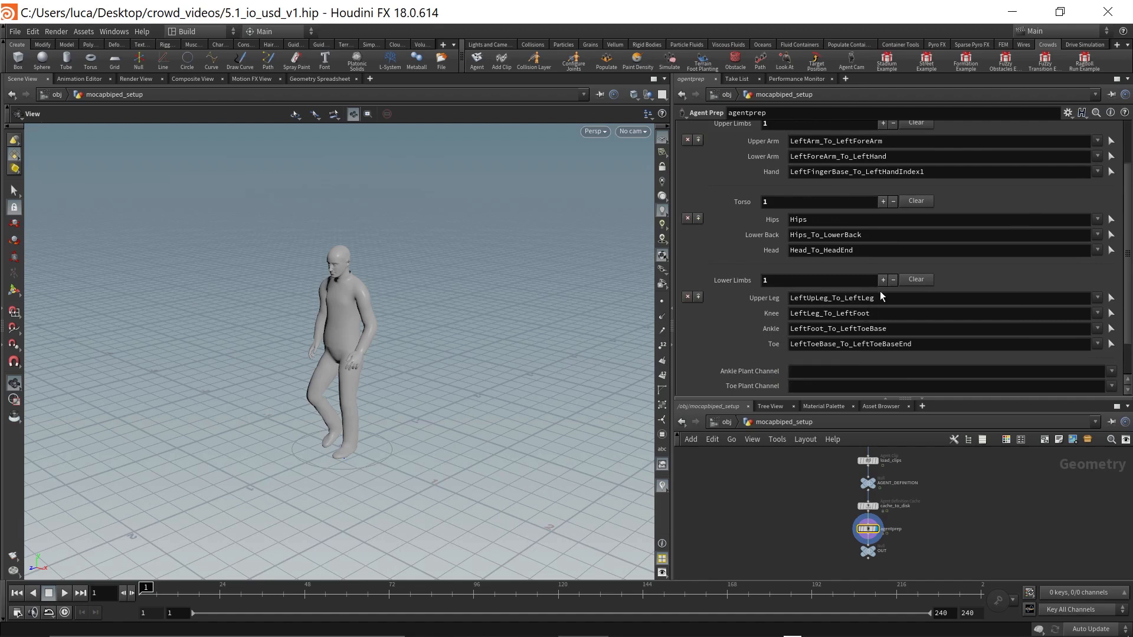
# Step: Set the agentprep node's number of Lower Limbs to 2
pyautogui.click(818, 280)
pyautogui.scroll(3, 736, 293)
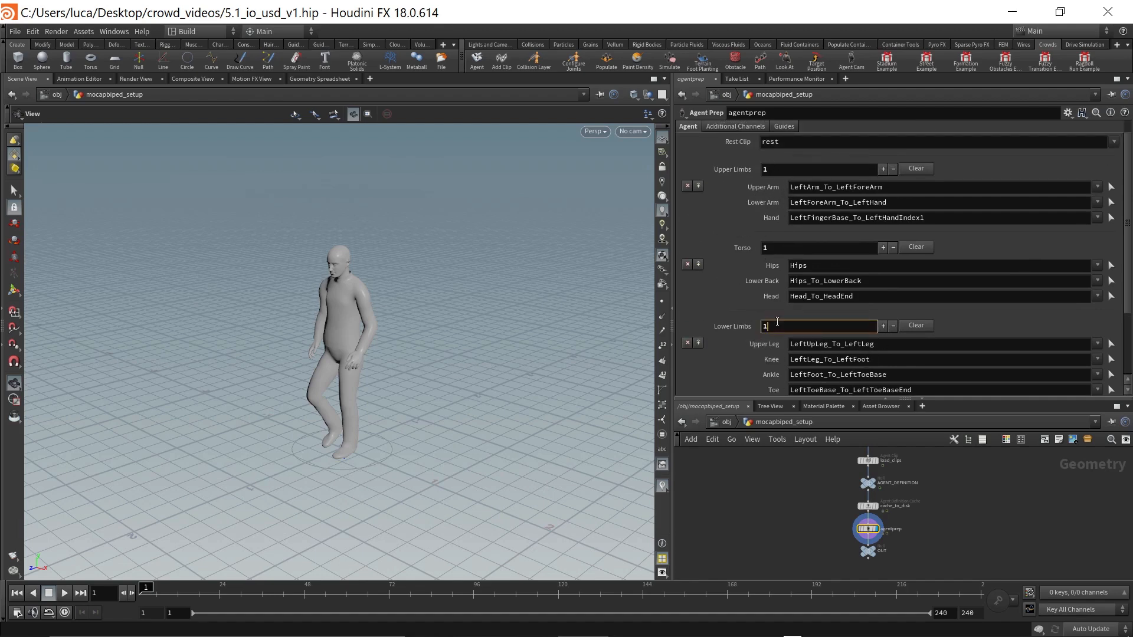
pyautogui.write('2')
pyautogui.press('Return')
pyautogui.scroll(-8, 743, 304)
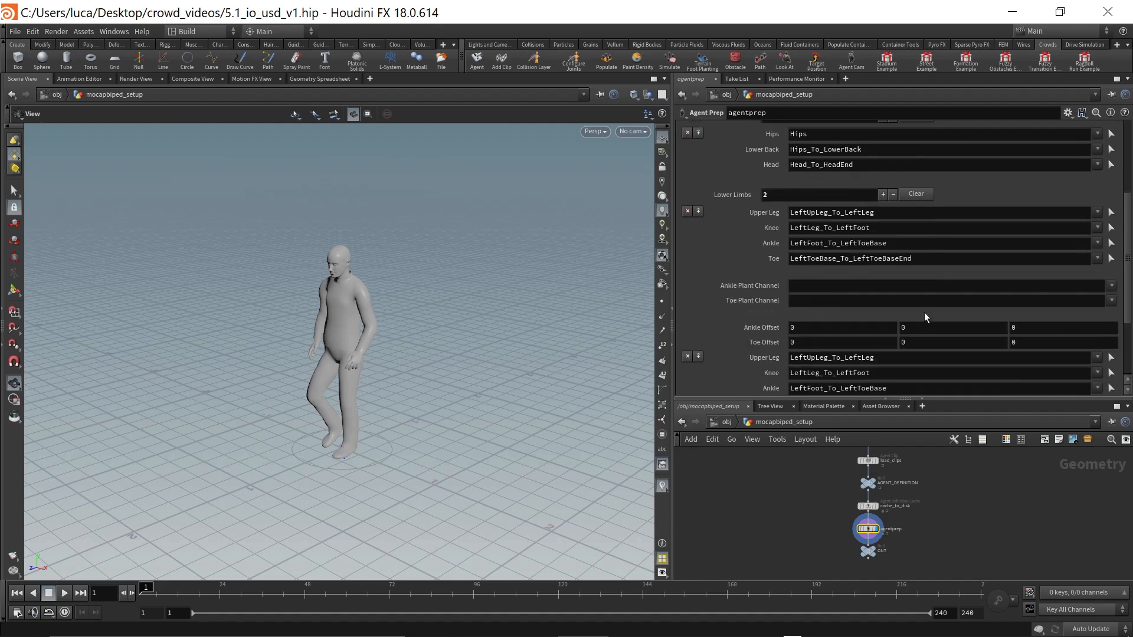
pyautogui.scroll(-4, 784, 253)
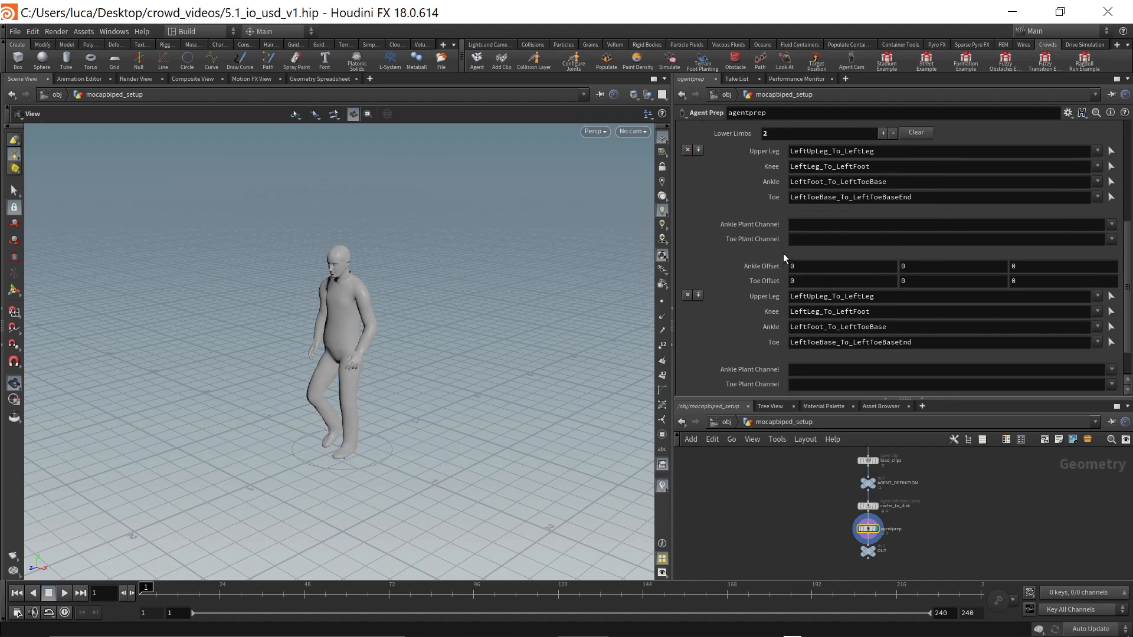
# Step: Set the second lower limb's Upper Leg joint to RightUpLeg_To_RightLeg
pyautogui.click(809, 296)
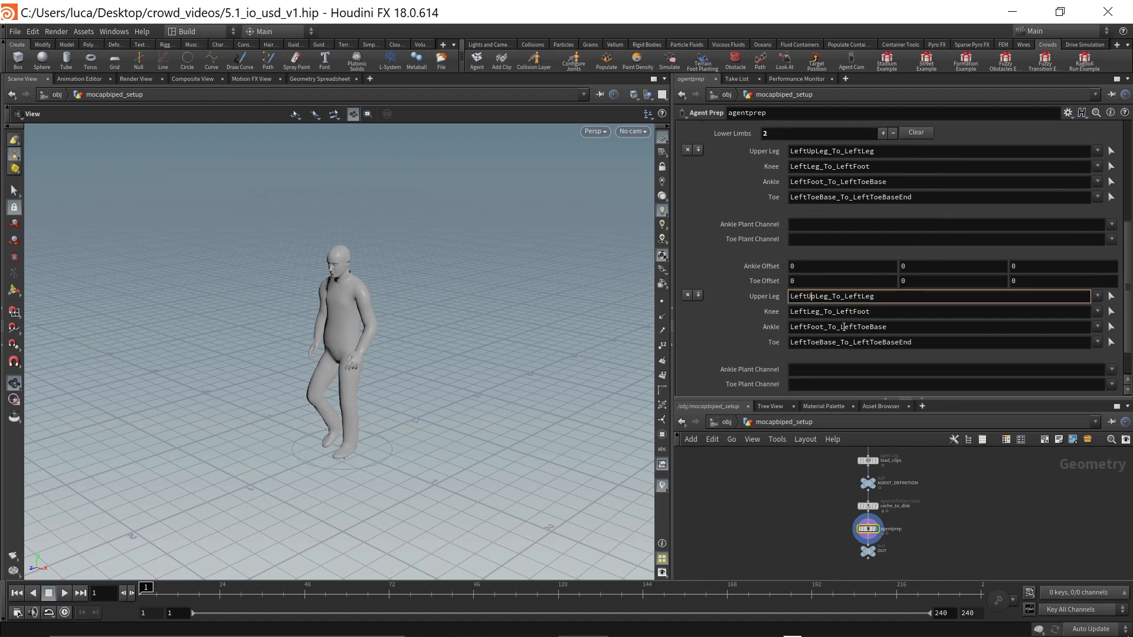
pyautogui.press('BackSpace')
pyautogui.press('BackSpace')
pyautogui.press('BackSpace')
pyautogui.press('BackSpace')
pyautogui.write('Right')
pyautogui.press('BackSpace')
pyautogui.press('BackSpace')
pyautogui.press('BackSpace')
pyautogui.press('BackSpace')
pyautogui.write('right')
pyautogui.click(853, 296)
pyautogui.press('BackSpace')
pyautogui.write('R')
# Step: Set the second lower limb's Knee joint to RightLeg_To_RightFoot
pyautogui.click(813, 316)
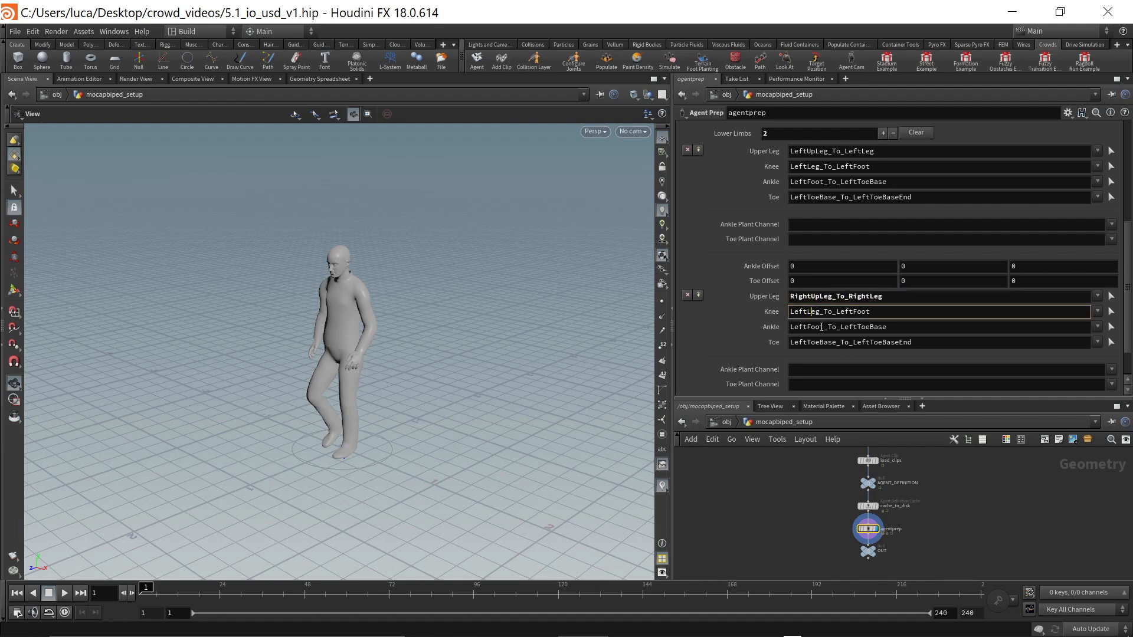
pyautogui.press('BackSpace')
pyautogui.press('BackSpace')
pyautogui.press('BackSpace')
pyautogui.press('BackSpace')
pyautogui.write('Right')
pyautogui.press('BackSpace')
pyautogui.press('BackSpace')
pyautogui.press('BackSpace')
pyautogui.press('BackSpace')
pyautogui.write('right')
pyautogui.press('Left')
pyautogui.press('BackSpace')
pyautogui.write('R')
# Step: Set the second lower limb's Ankle joint to RightFoot_To_RightToeBase
pyautogui.click(802, 327)
pyautogui.press('BackSpace')
pyautogui.press('BackSpace')
pyautogui.press('BackSpace')
pyautogui.press('BackSpace')
pyautogui.write('right')
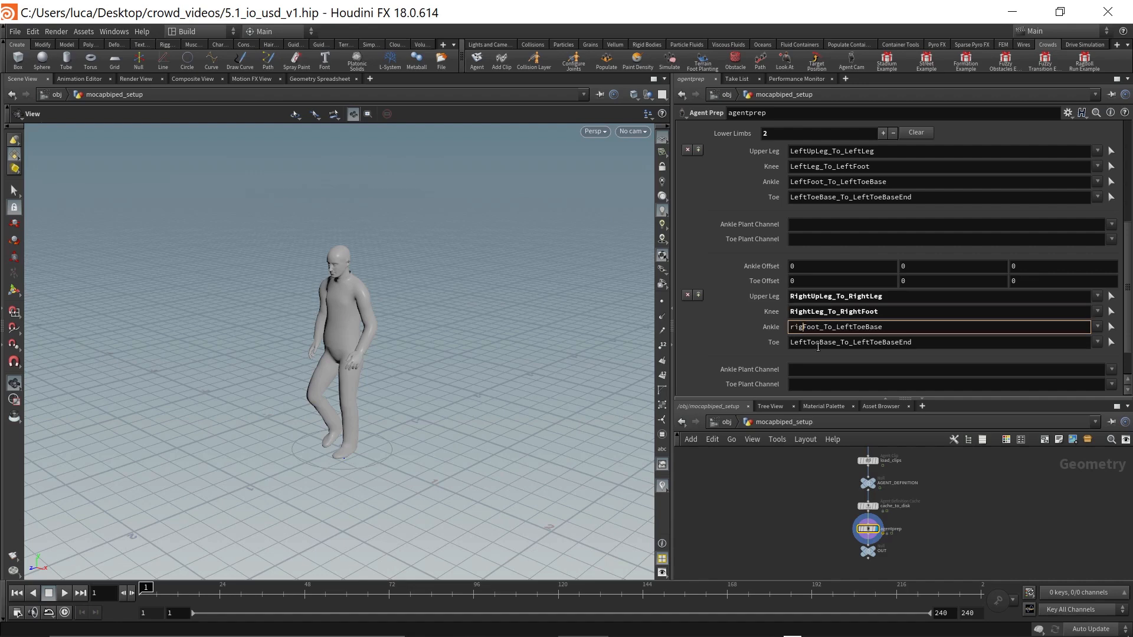
pyautogui.press('BackSpace')
pyautogui.write('R')
pyautogui.press('Right')
pyautogui.press('Right')
pyautogui.press('Right')
pyautogui.press('Right')
pyautogui.press('Right')
pyautogui.press('Right')
pyautogui.press('BackSpace')
pyautogui.press('BackSpace')
pyautogui.press('BackSpace')
pyautogui.press('BackSpace')
pyautogui.write('right')
pyautogui.press('Left')
pyautogui.press('Left')
pyautogui.press('Left')
pyautogui.press('BackSpace')
pyautogui.write('R')
pyautogui.press('Return')
# Step: Set the second lower limb's Toe joint to RightToeBase_To_RightToeBaseEnd
pyautogui.click(805, 342)
pyautogui.press('BackSpace')
pyautogui.press('BackSpace')
pyautogui.press('BackSpace')
pyautogui.press('BackSpace')
pyautogui.write('Right')
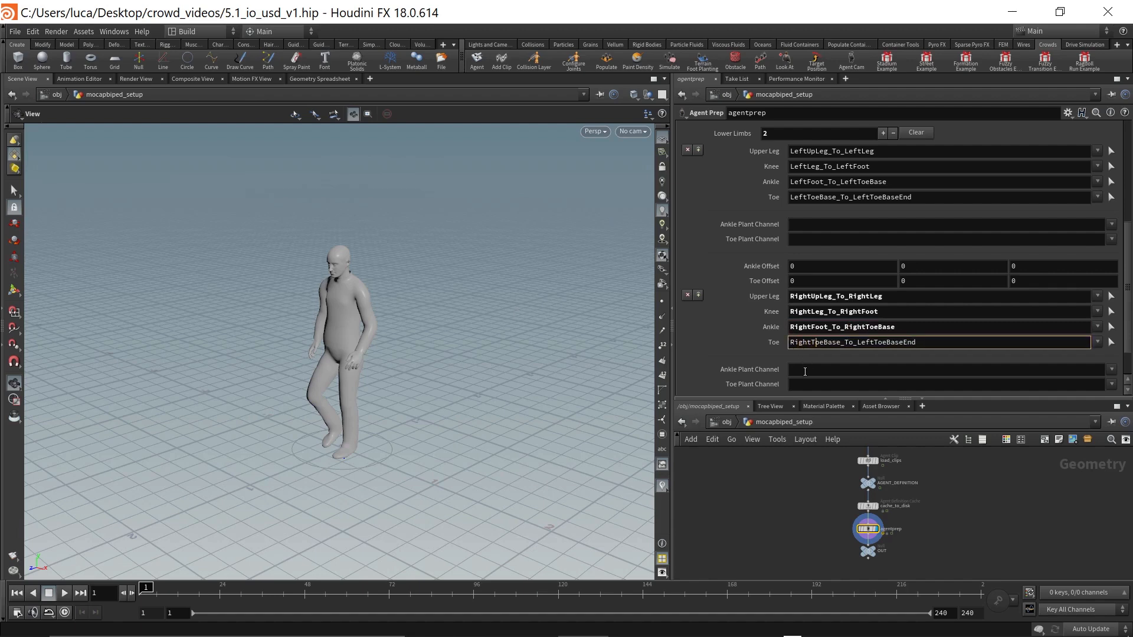
pyautogui.press('Right')
pyautogui.press('Right')
pyautogui.press('Right')
pyautogui.press('Right')
pyautogui.press('Right')
pyautogui.press('Right')
pyautogui.press('Right')
pyautogui.press('Right')
pyautogui.press('BackSpace')
pyautogui.press('BackSpace')
pyautogui.press('BackSpace')
pyautogui.press('BackSpace')
pyautogui.write('right')
pyautogui.press('Return')
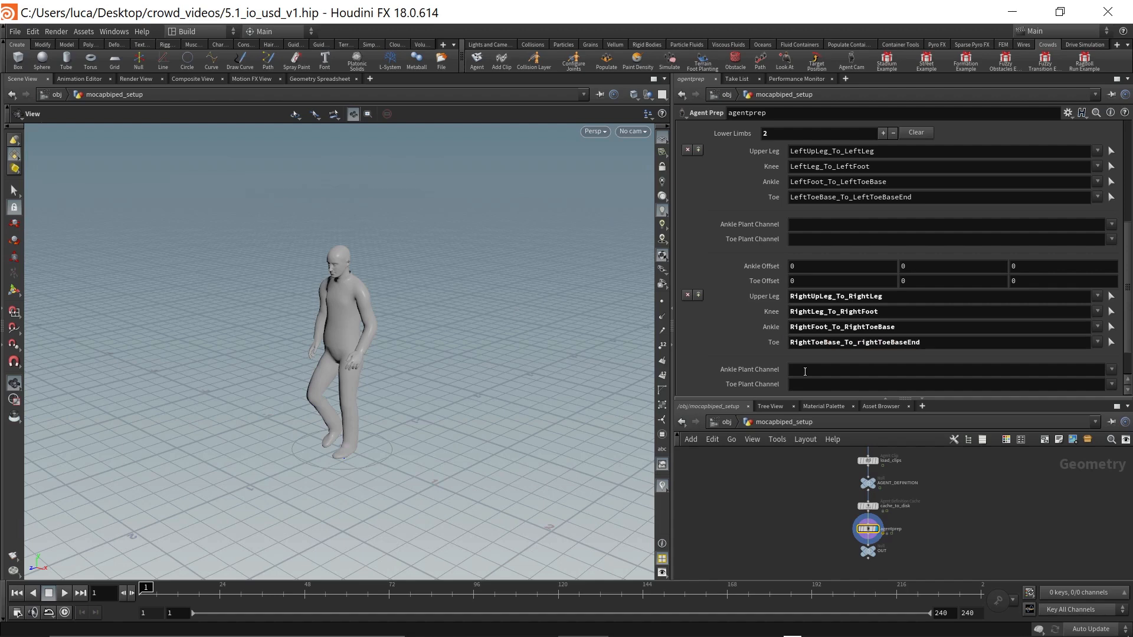
pyautogui.click(862, 343)
pyautogui.press('BackSpace')
pyautogui.write('R')
pyautogui.press('Return')
pyautogui.click(1069, 113)
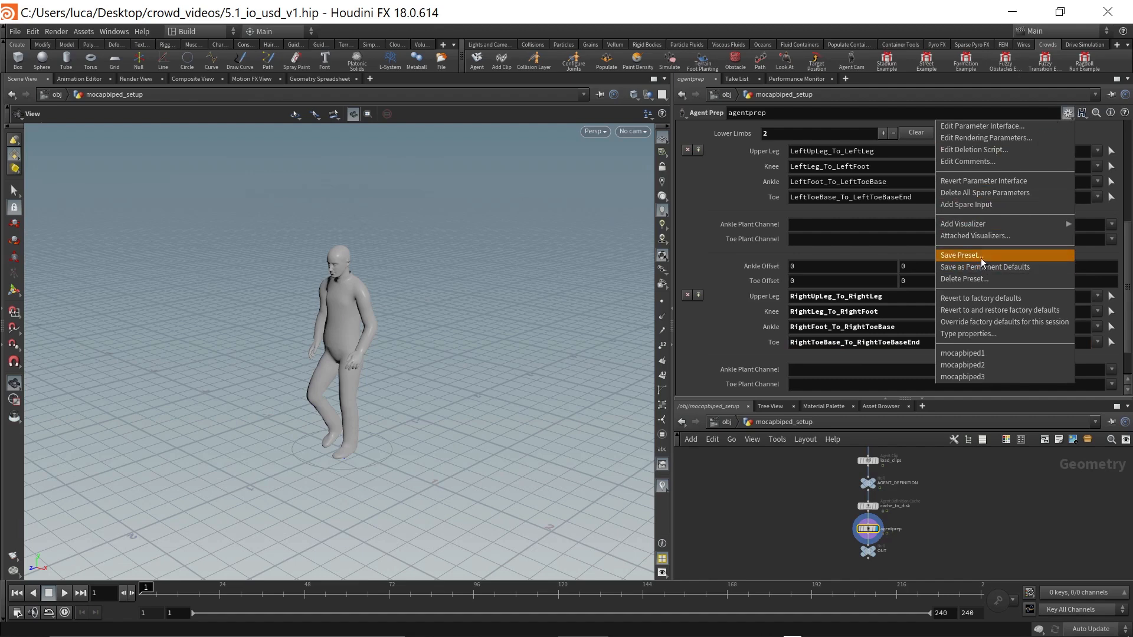
pyautogui.click(735, 183)
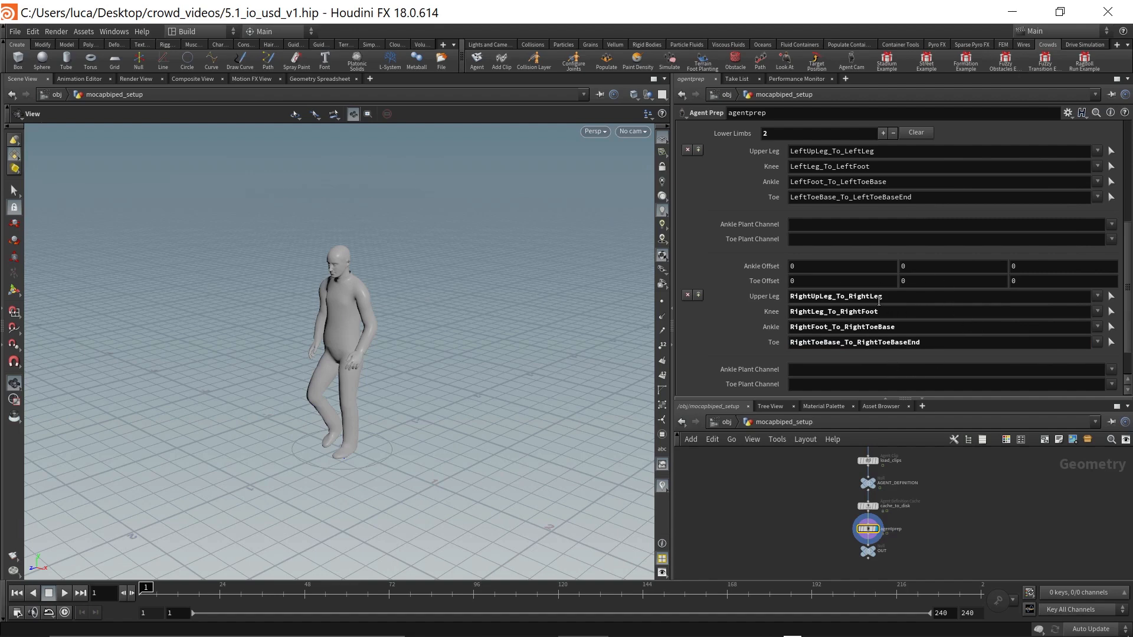
pyautogui.scroll(5, 875, 311)
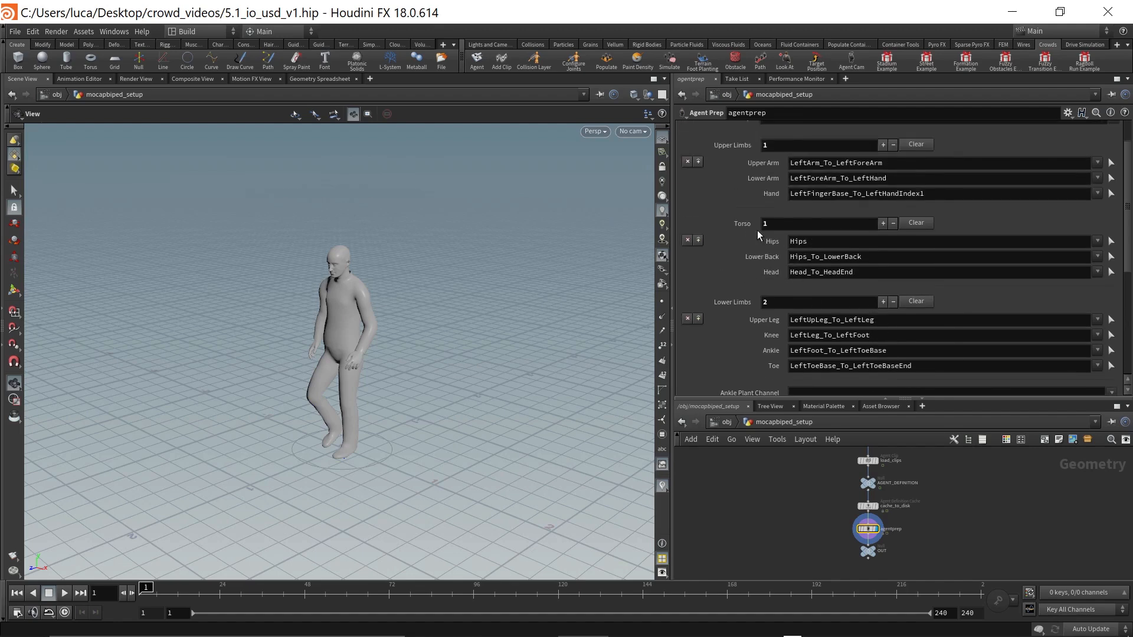
# Step: Add a second upper limb to the agentprep node and set its Upper Arm joint to RightArm_To_RightForeArm
pyautogui.scroll(2, 749, 231)
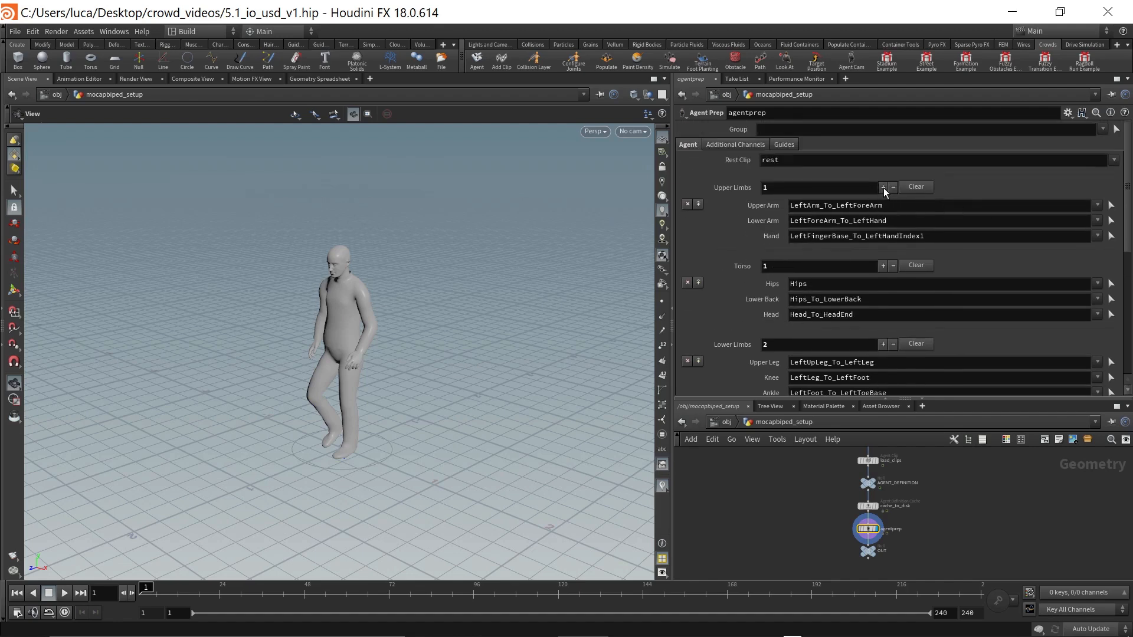
pyautogui.click(884, 188)
pyautogui.click(802, 264)
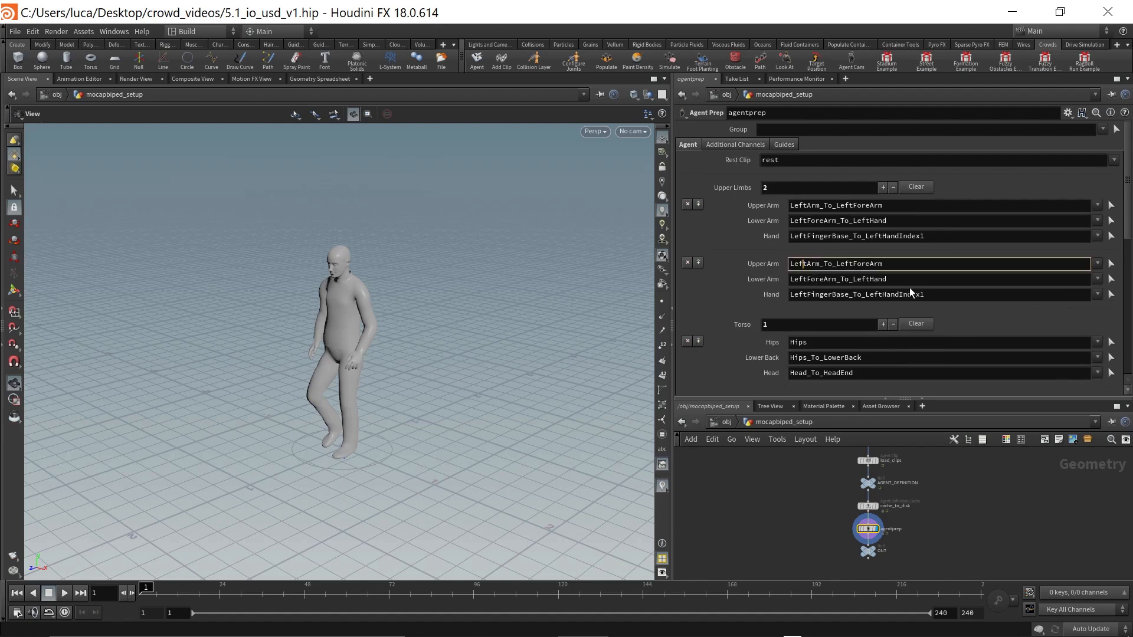
pyautogui.press('Delete')
pyautogui.press('BackSpace')
pyautogui.press('BackSpace')
pyautogui.press('BackSpace')
pyautogui.write('Right')
pyautogui.press('Right')
pyautogui.press('Right')
pyautogui.press('Right')
pyautogui.press('Right')
pyautogui.press('Right')
pyautogui.press('Right')
pyautogui.press('Right')
pyautogui.press('Right')
pyautogui.press('Right')
pyautogui.press('Right')
pyautogui.press('Right')
pyautogui.press('BackSpace')
pyautogui.press('BackSpace')
pyautogui.press('BackSpace')
pyautogui.press('BackSpace')
pyautogui.write('Right')
# Step: Set the second upper limb's Lower Arm joint to RightForeArm_To_RightHand
pyautogui.click(807, 279)
pyautogui.press('BackSpace')
pyautogui.press('BackSpace')
pyautogui.press('BackSpace')
pyautogui.press('BackSpace')
pyautogui.write('right')
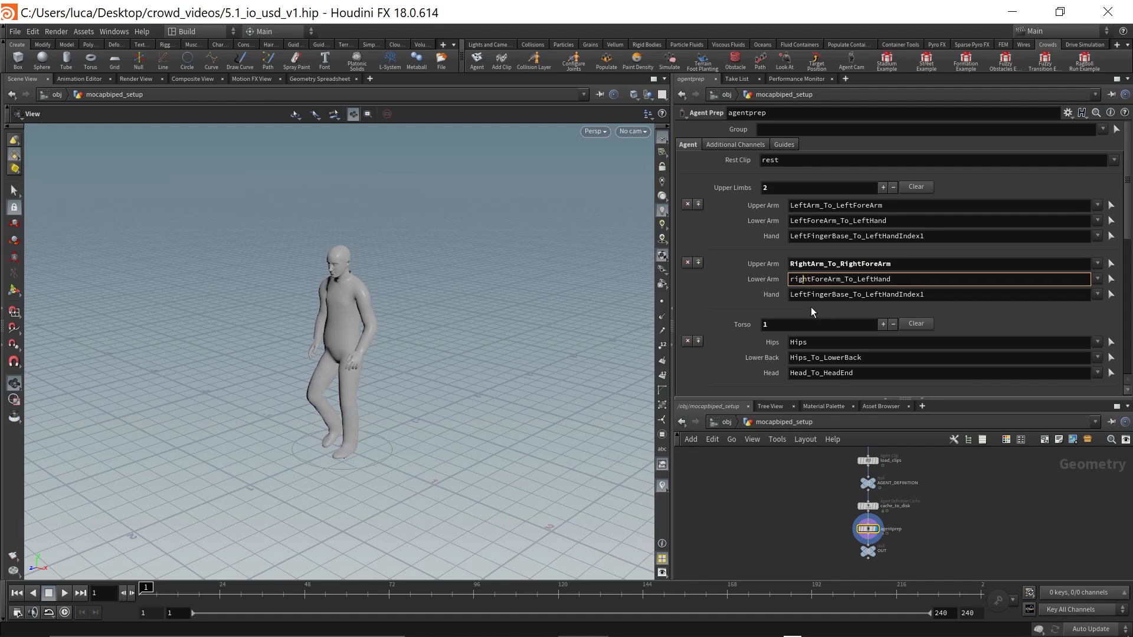
pyautogui.press('Left')
pyautogui.press('Left')
pyautogui.press('BackSpace')
pyautogui.write('R')
pyautogui.press('Right')
pyautogui.press('BackSpace')
pyautogui.press('BackSpace')
pyautogui.press('BackSpace')
pyautogui.press('BackSpace')
pyautogui.write('Right')
pyautogui.press('Return')
# Step: Set the second upper limb's Hand joint to RightFingerBase_To_RightHandIndex1
pyautogui.click(809, 294)
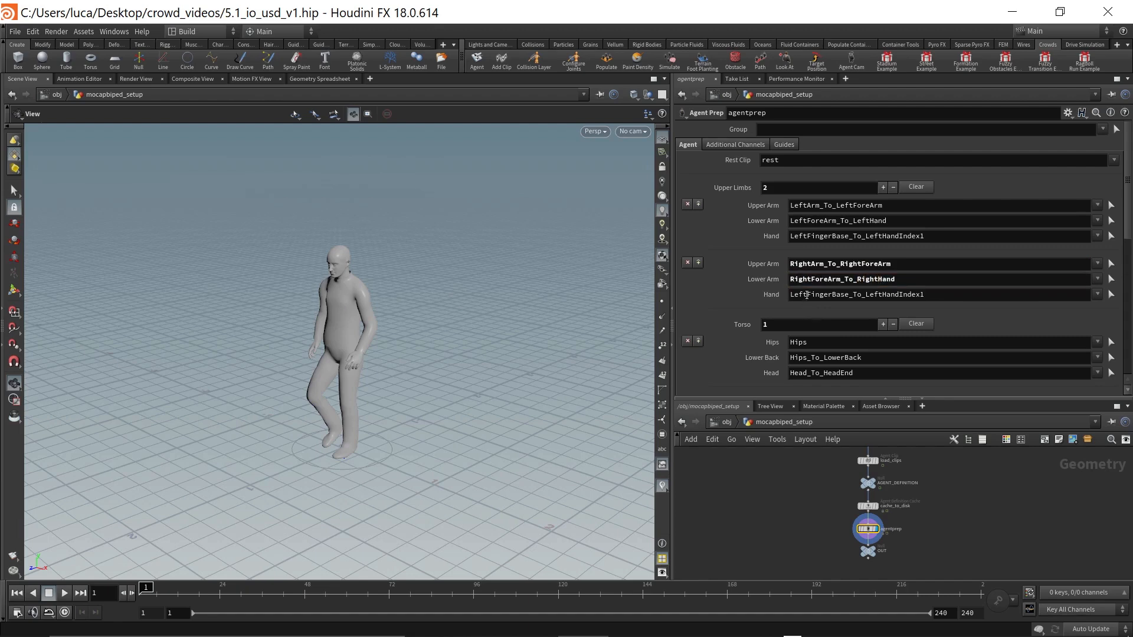
pyautogui.press('BackSpace')
pyautogui.press('BackSpace')
pyautogui.press('BackSpace')
pyautogui.press('BackSpace')
pyautogui.write('Right')
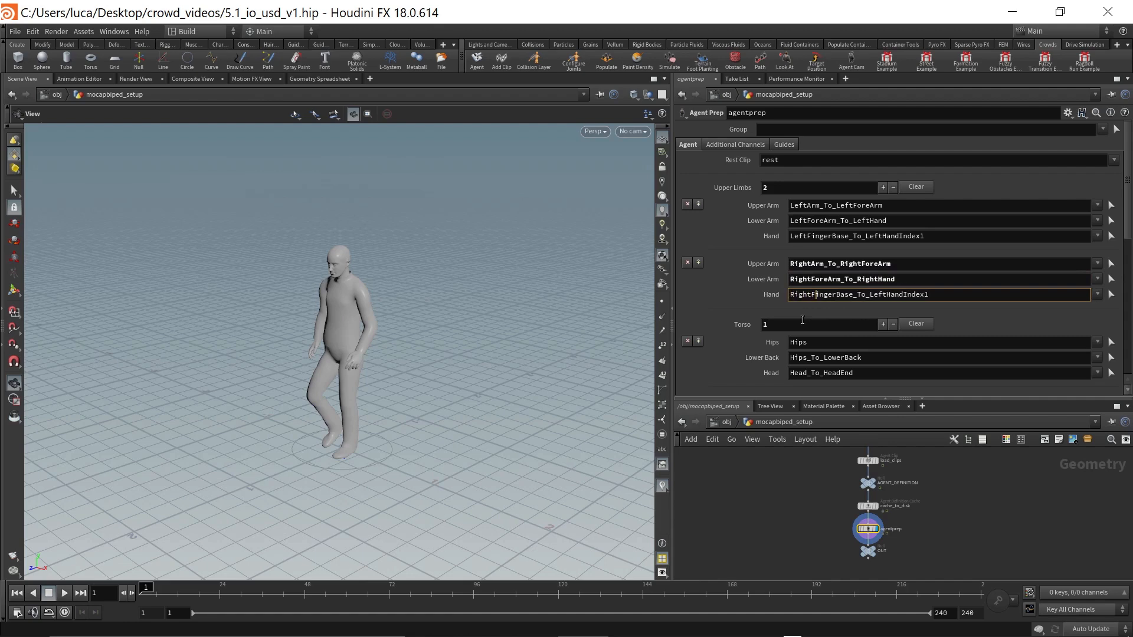
pyautogui.press('BackSpace')
pyautogui.press('BackSpace')
pyautogui.press('BackSpace')
pyautogui.press('BackSpace')
pyautogui.write('Right')
pyautogui.press('Return')
# Step: Review the upper limb, torso and lower limb joint assignments of the agentprep node
pyautogui.scroll(-5, 743, 277)
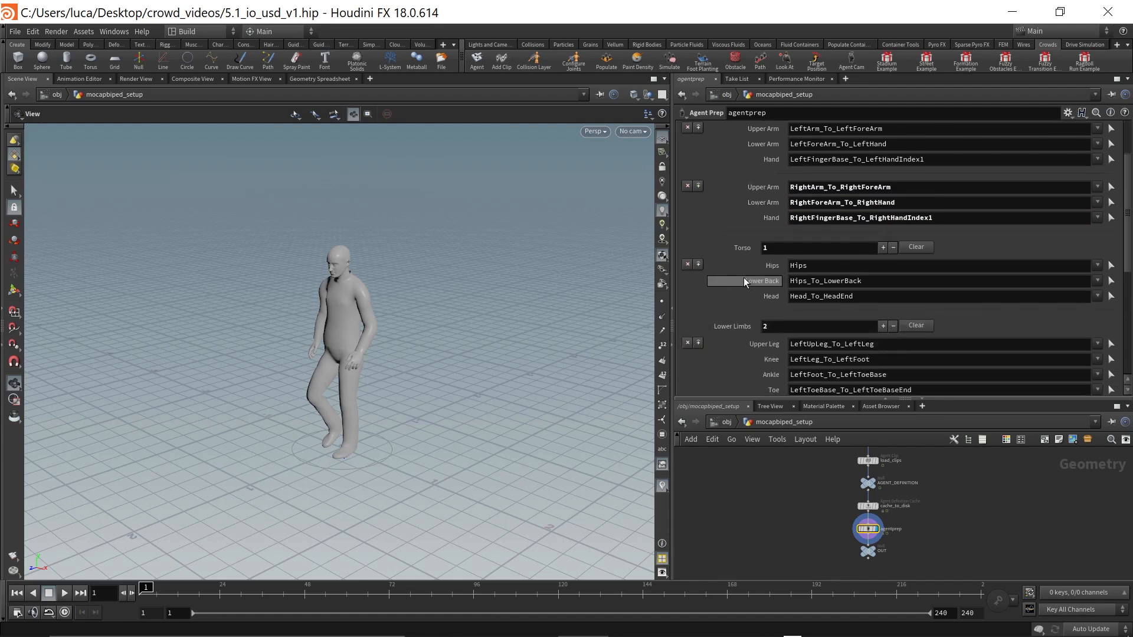
pyautogui.scroll(-5, 744, 278)
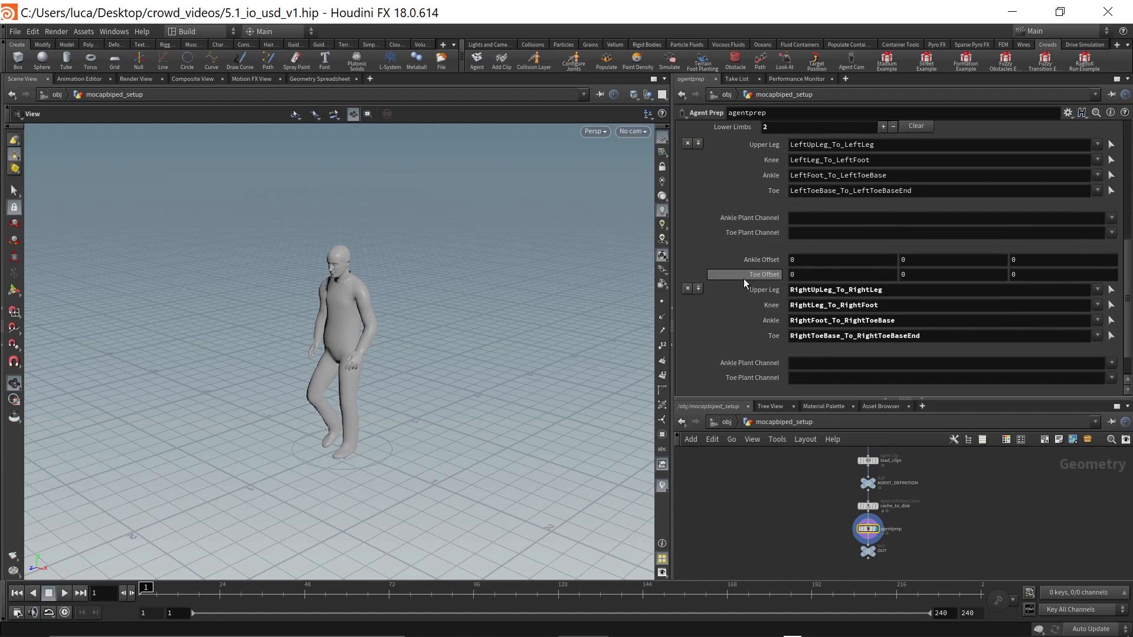
pyautogui.scroll(-2, 744, 279)
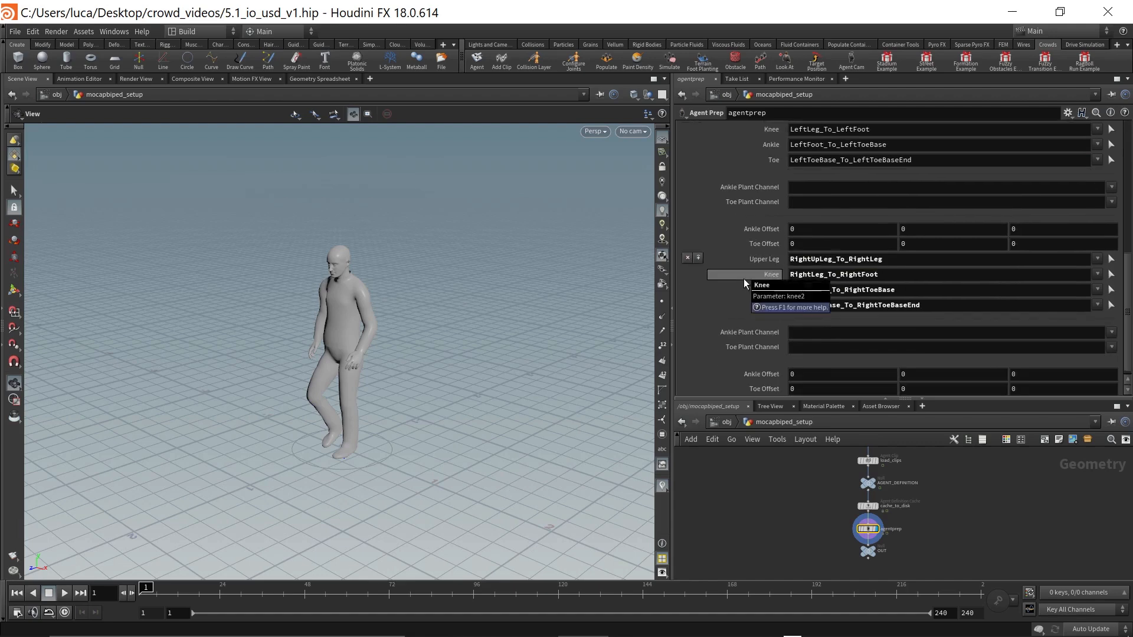
pyautogui.scroll(5, 744, 279)
pyautogui.scroll(-3, 775, 281)
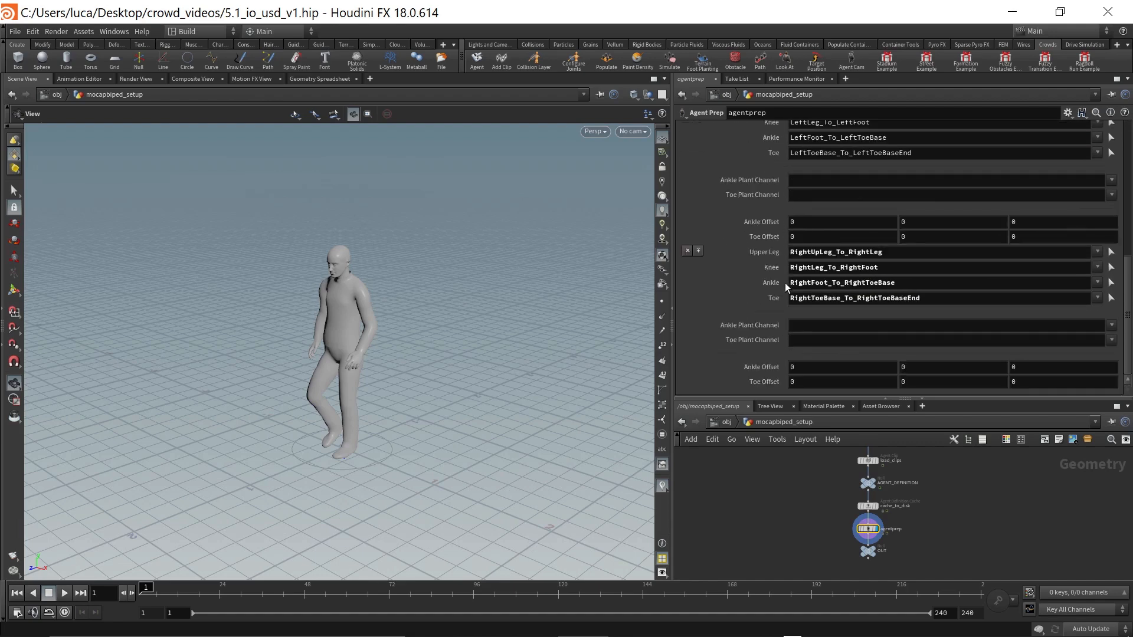
pyautogui.scroll(6, 786, 288)
pyautogui.scroll(4, 734, 293)
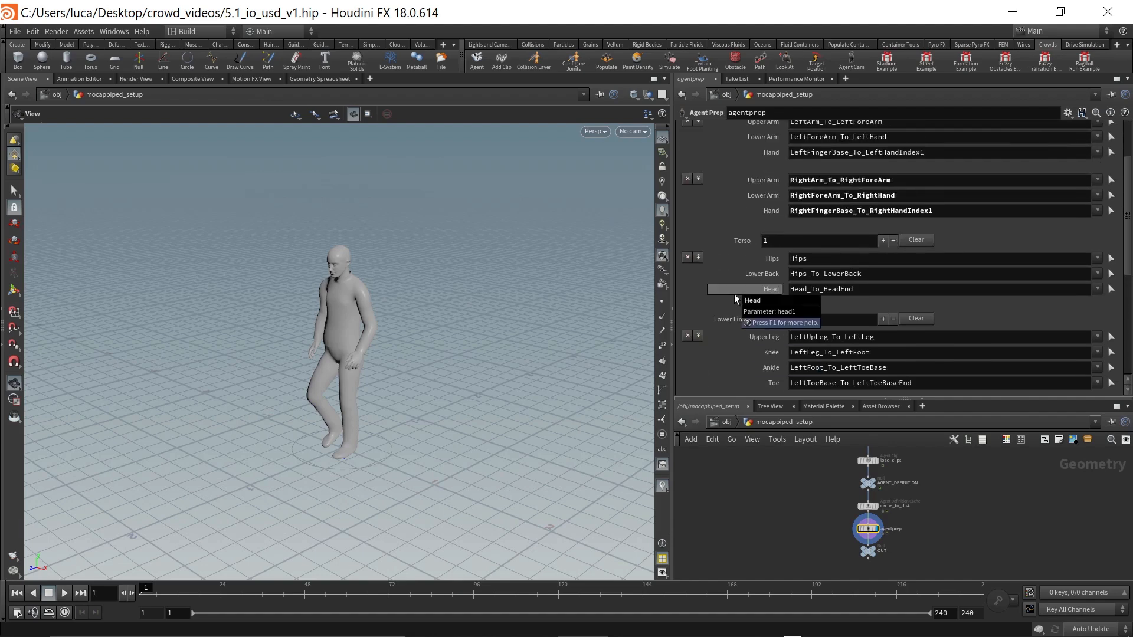
pyautogui.scroll(1, 734, 294)
pyautogui.scroll(3, 734, 294)
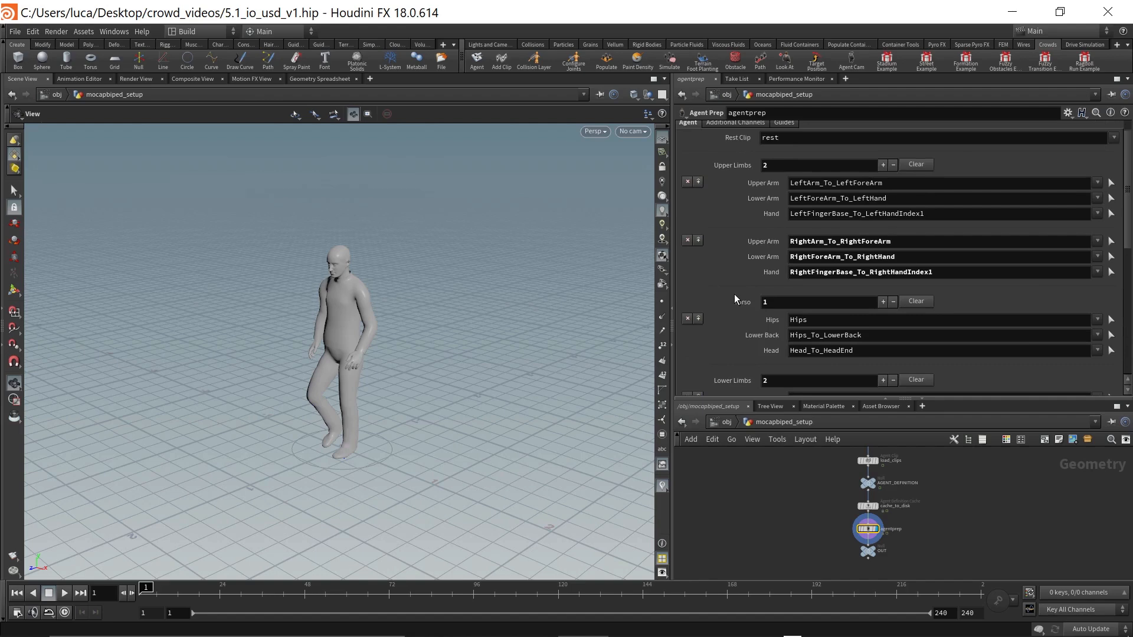
pyautogui.scroll(-1, 742, 291)
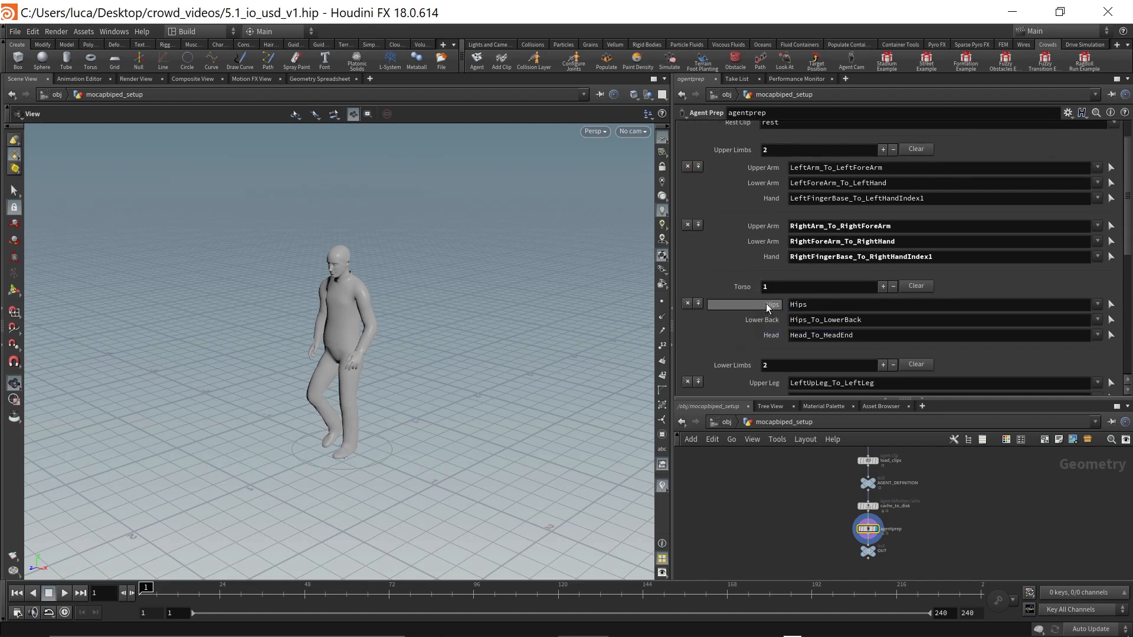
pyautogui.scroll(-7, 758, 306)
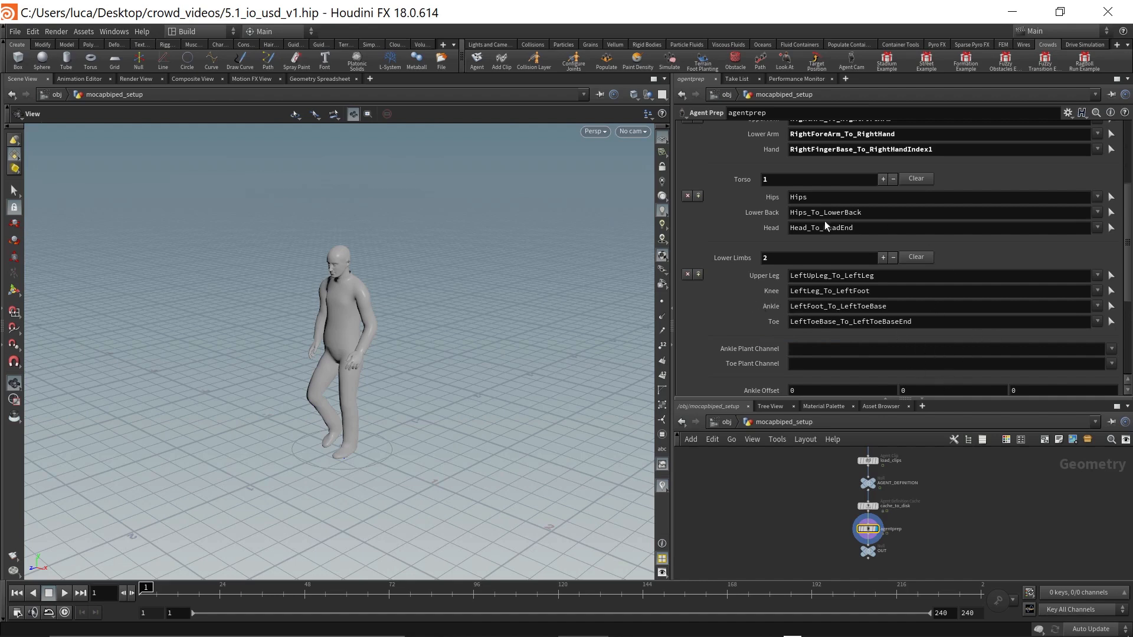
# Step: Create the foot plant CHOP network from the agentprep node's additional channel settings
pyautogui.scroll(10, 762, 223)
pyautogui.click(735, 145)
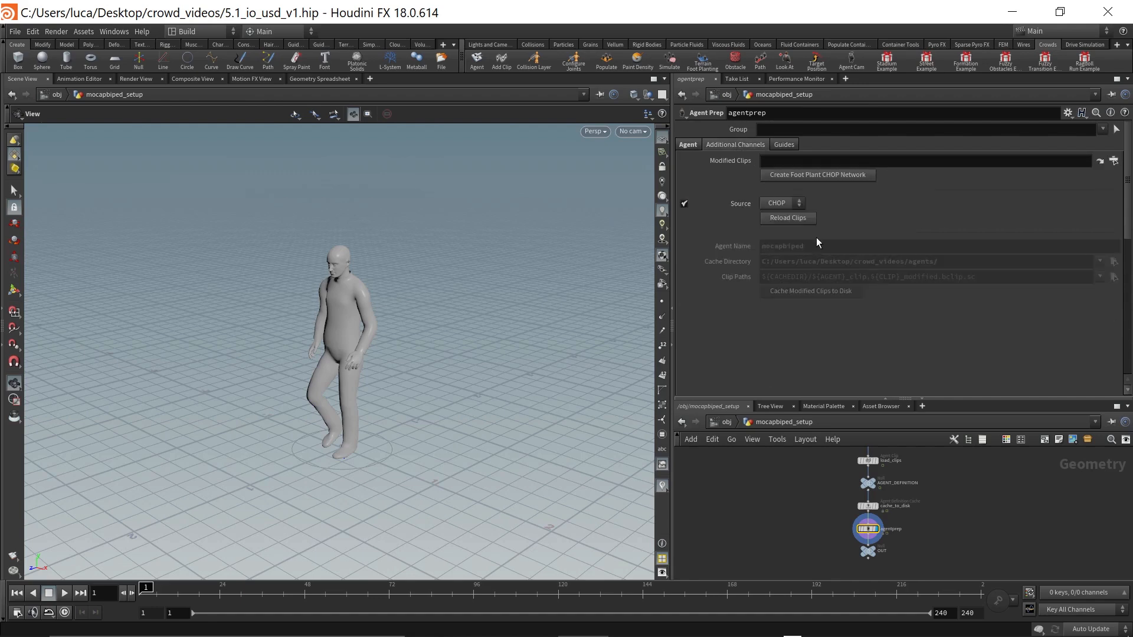
pyautogui.click(822, 176)
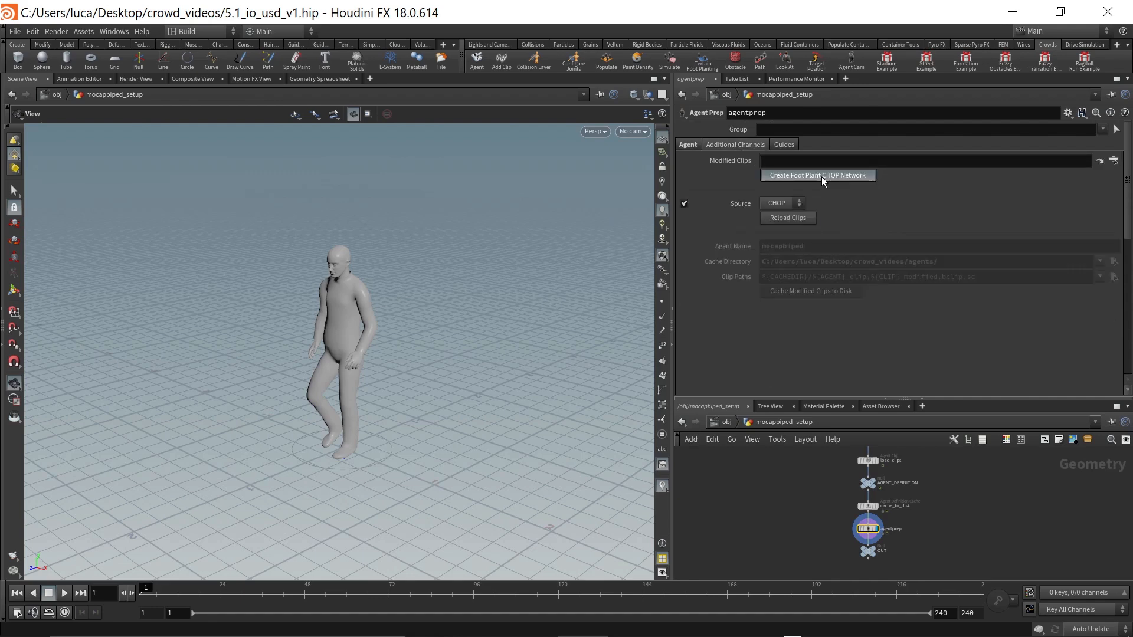
pyautogui.moveTo(871, 549); pyautogui.dragTo(901, 511)
pyautogui.scroll(2, 752, 526)
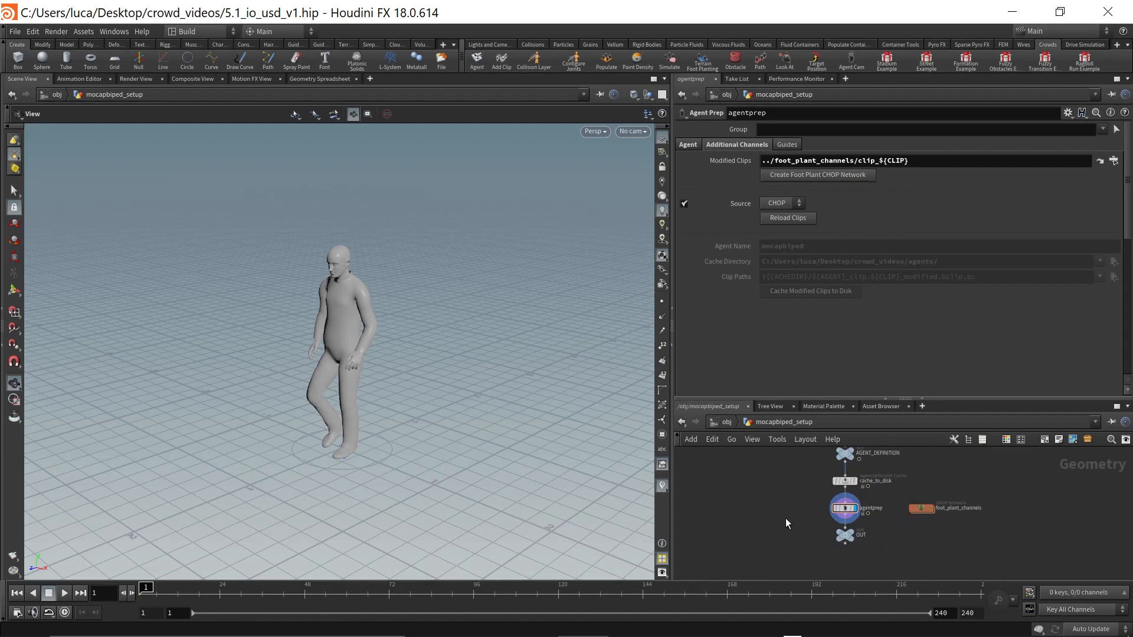
# Step: Return to the object level and add a Grid object beside mocapbiped_setup
pyautogui.press('u')
pyautogui.doubleClick(922, 528)
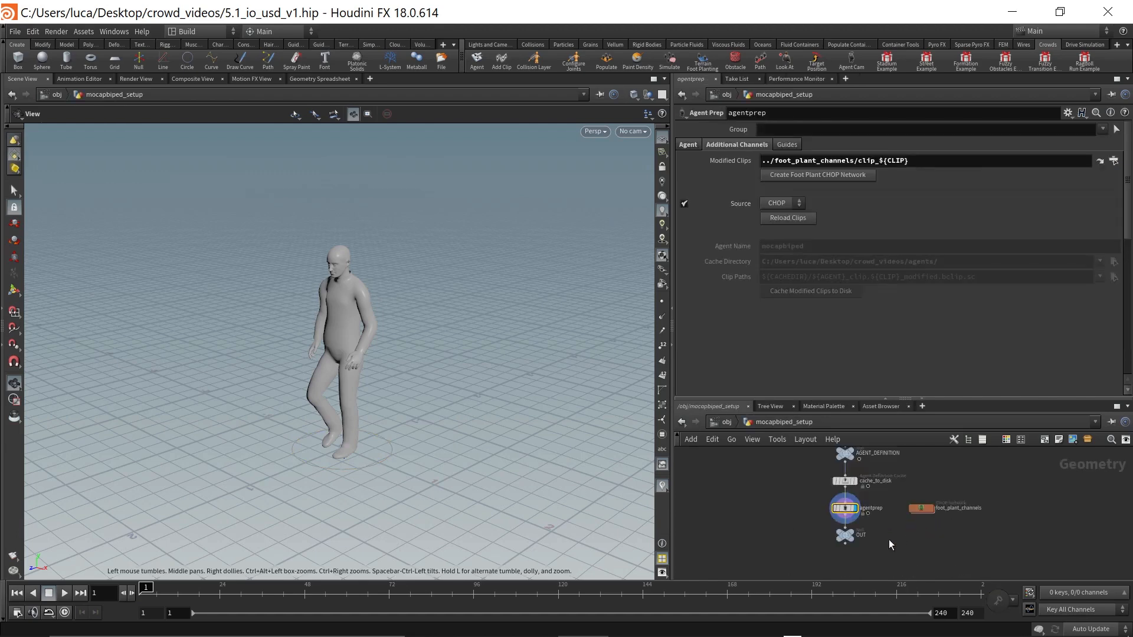
pyautogui.press('u')
pyautogui.scroll(-3, 890, 536)
pyautogui.moveTo(890, 543); pyautogui.dragTo(831, 535, button='middle')
pyautogui.scroll(3, 850, 535)
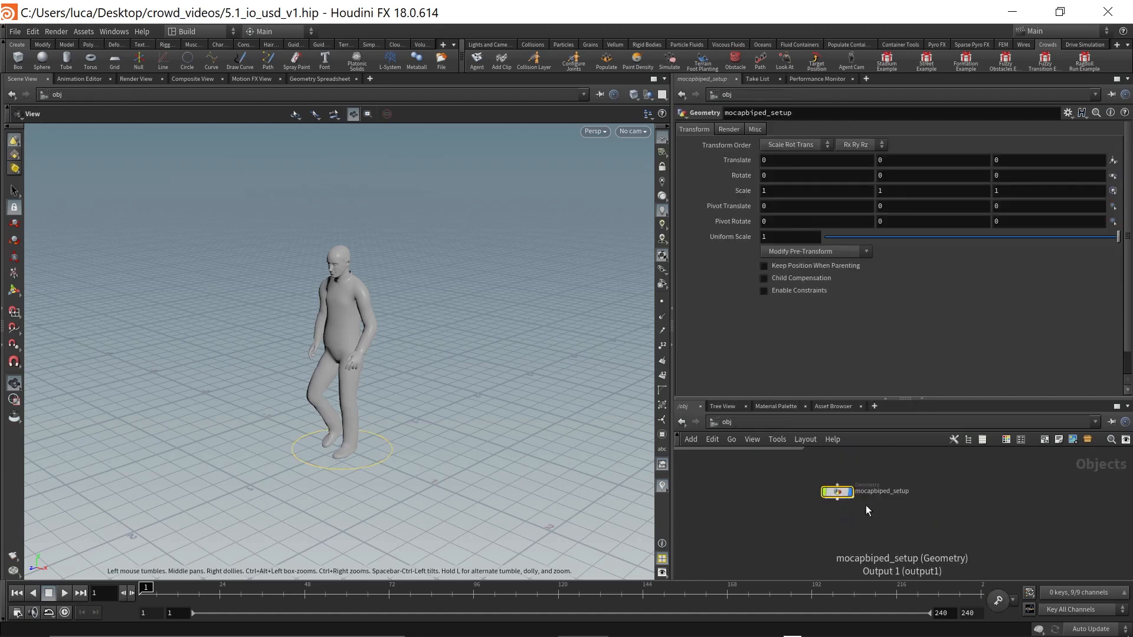
pyautogui.scroll(-3, 486, 405)
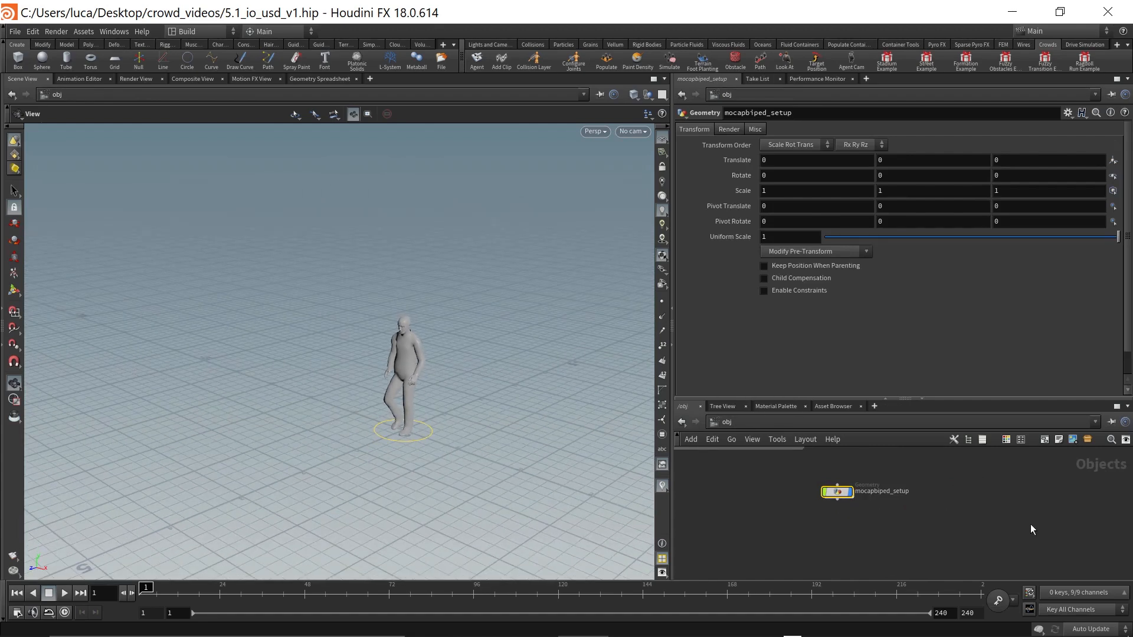
pyautogui.press('Tab')
pyautogui.write('gri')
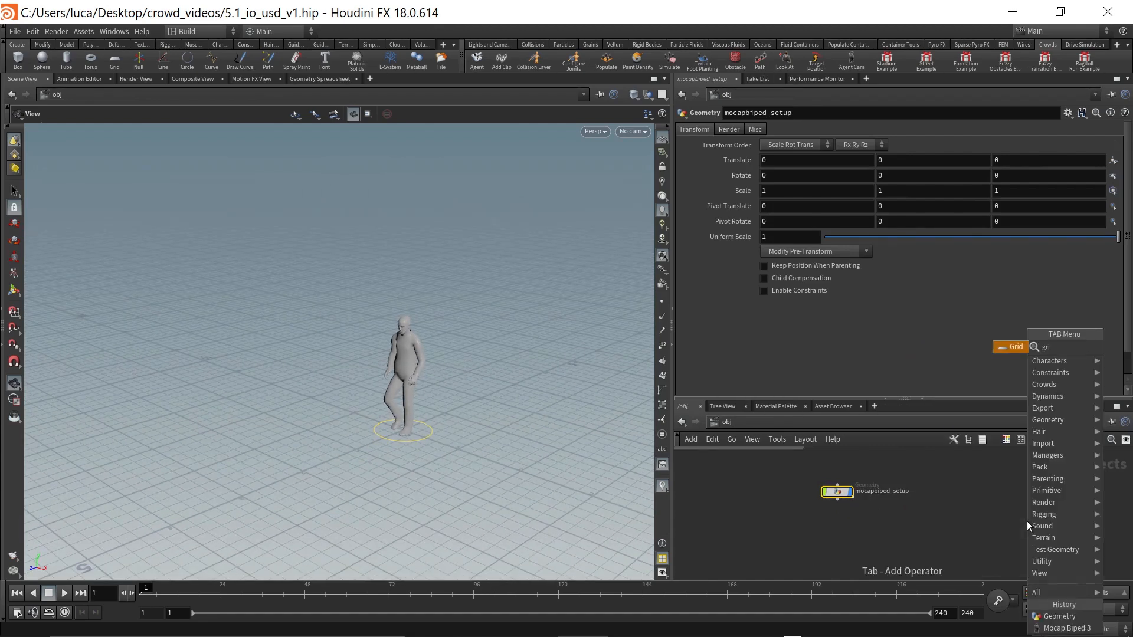
pyautogui.press('Return')
pyautogui.click(1004, 497)
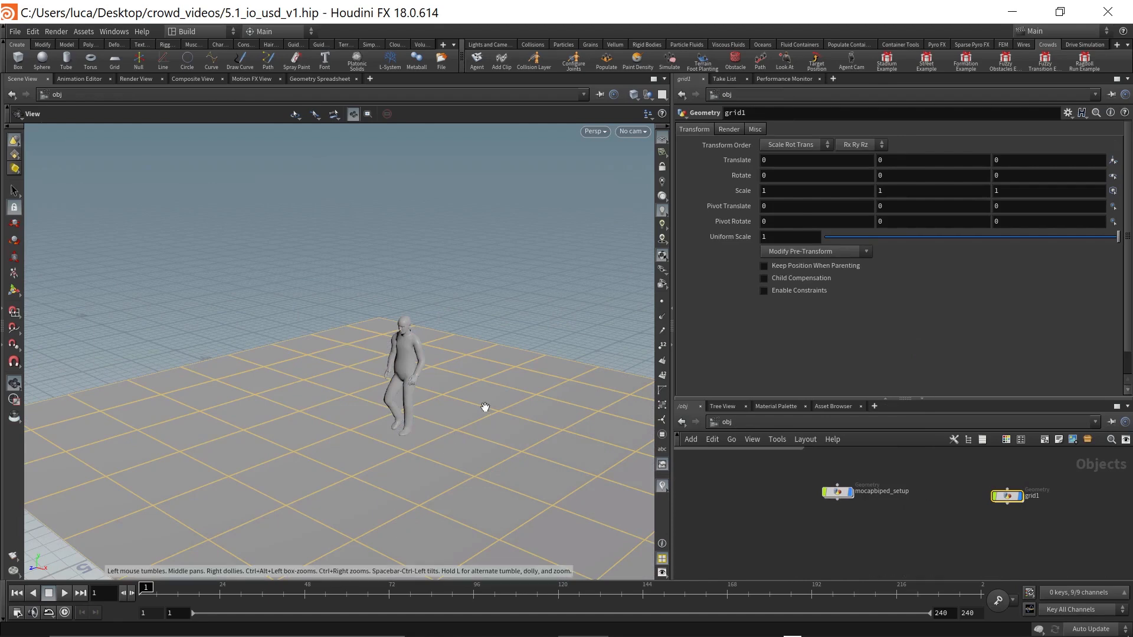
# Step: Populate a crowd using mocapbiped_setup as the agent setup object and grid1 as the terrain for placement
pyautogui.scroll(-3, 474, 414)
pyautogui.click(891, 530)
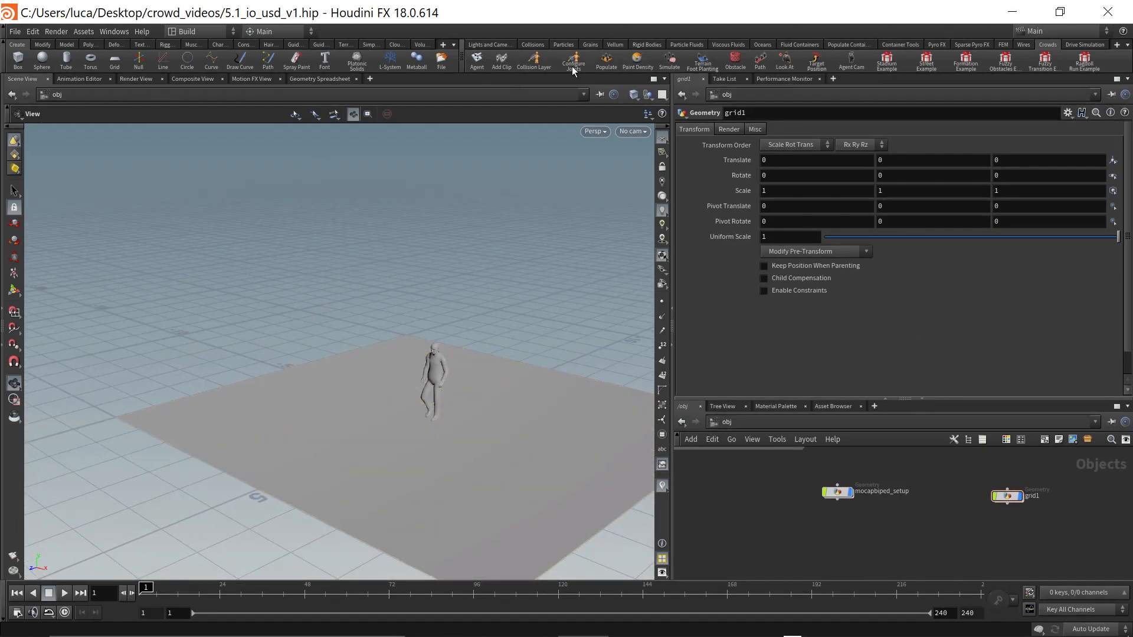
pyautogui.click(607, 61)
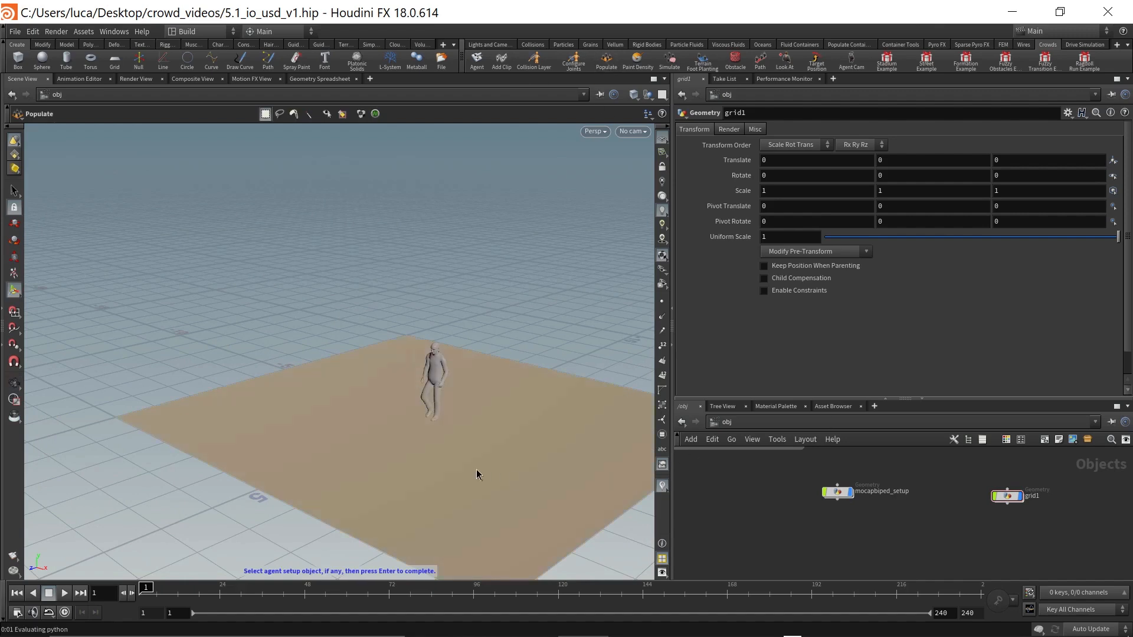
pyautogui.click(837, 492)
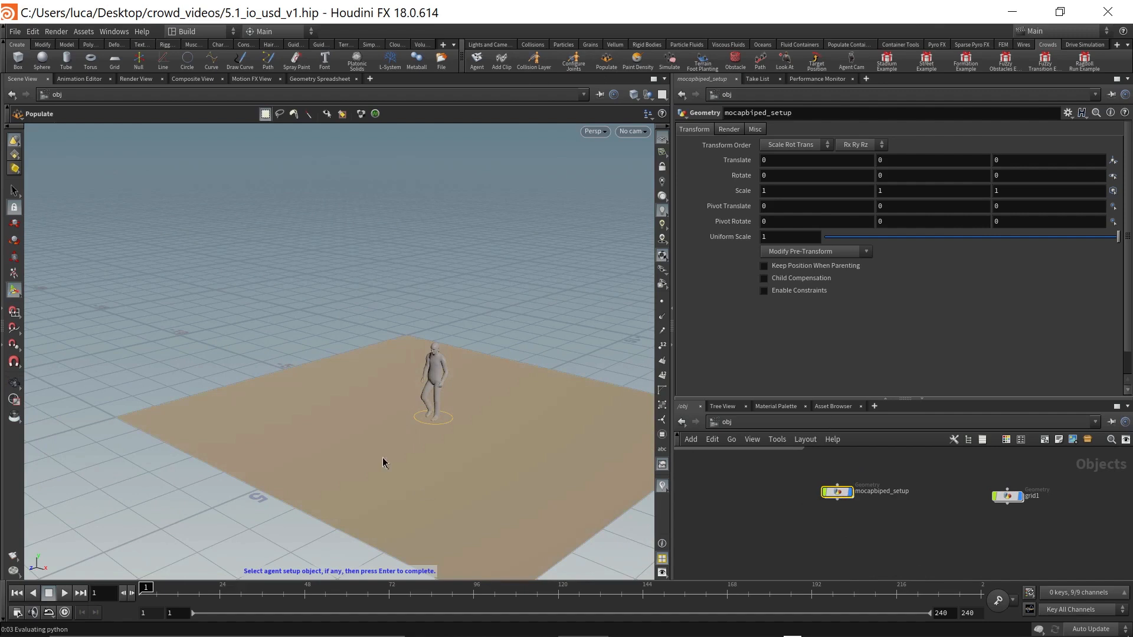
pyautogui.press('Return')
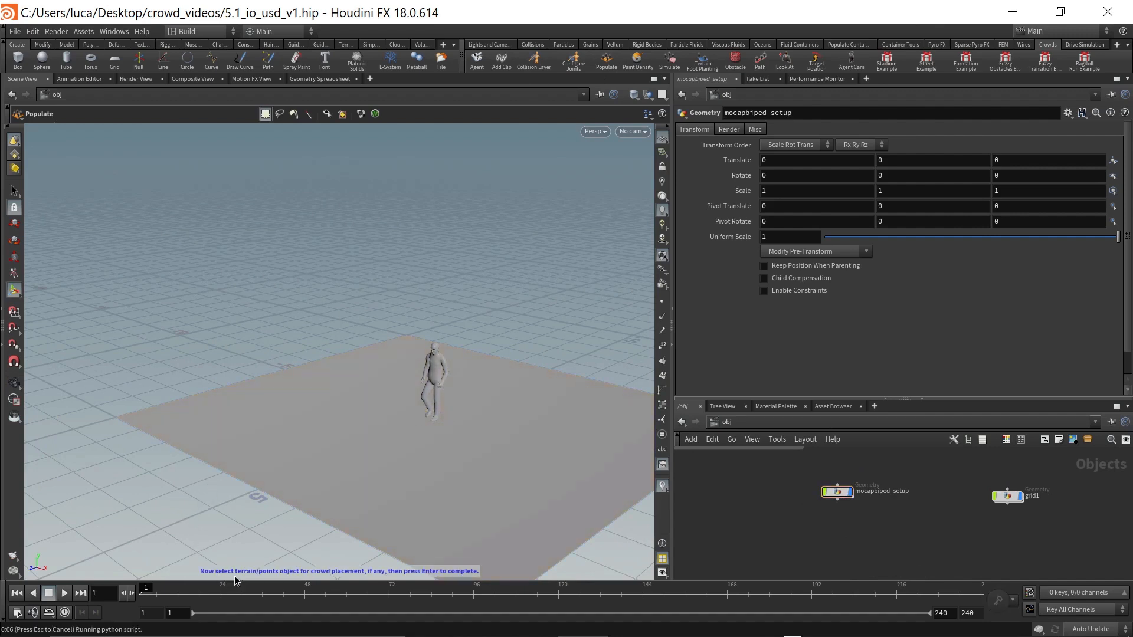
pyautogui.click(1007, 496)
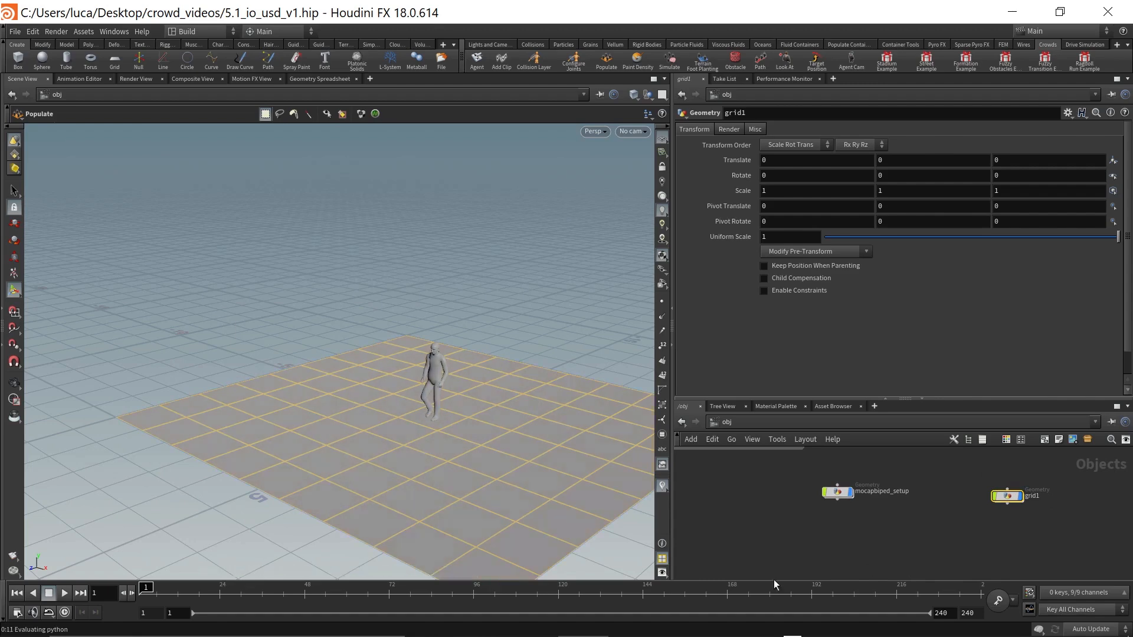
pyautogui.press('Return')
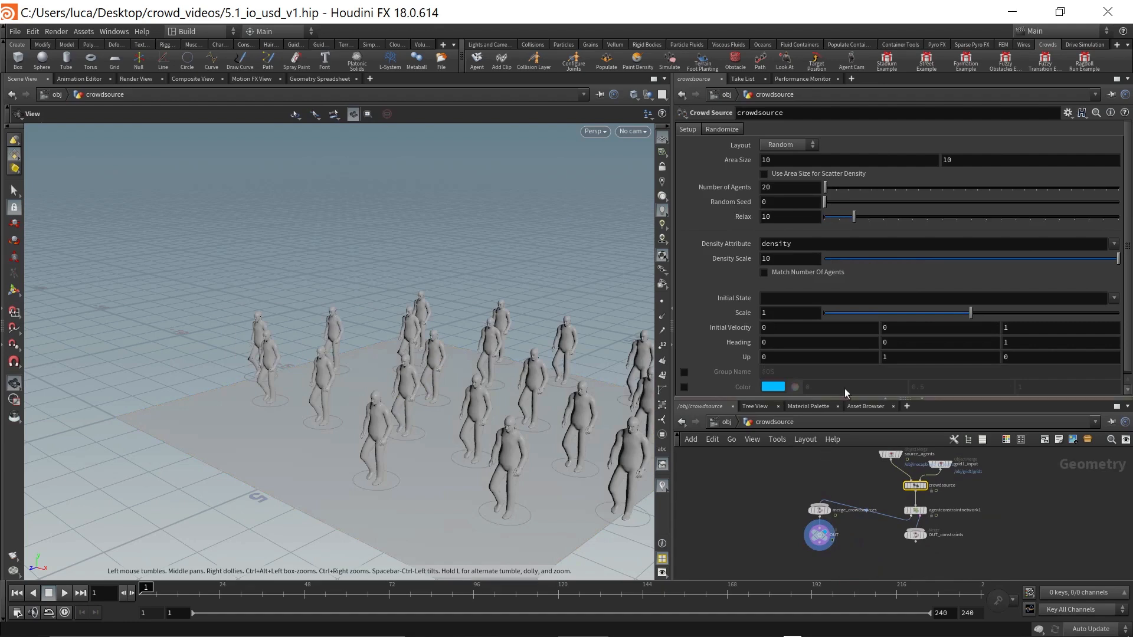
# Step: Enlarge the network view, return to the object level and move the crowdsource node just below mocapbiped_setup
pyautogui.moveTo(858, 399); pyautogui.dragTo(855, 357)
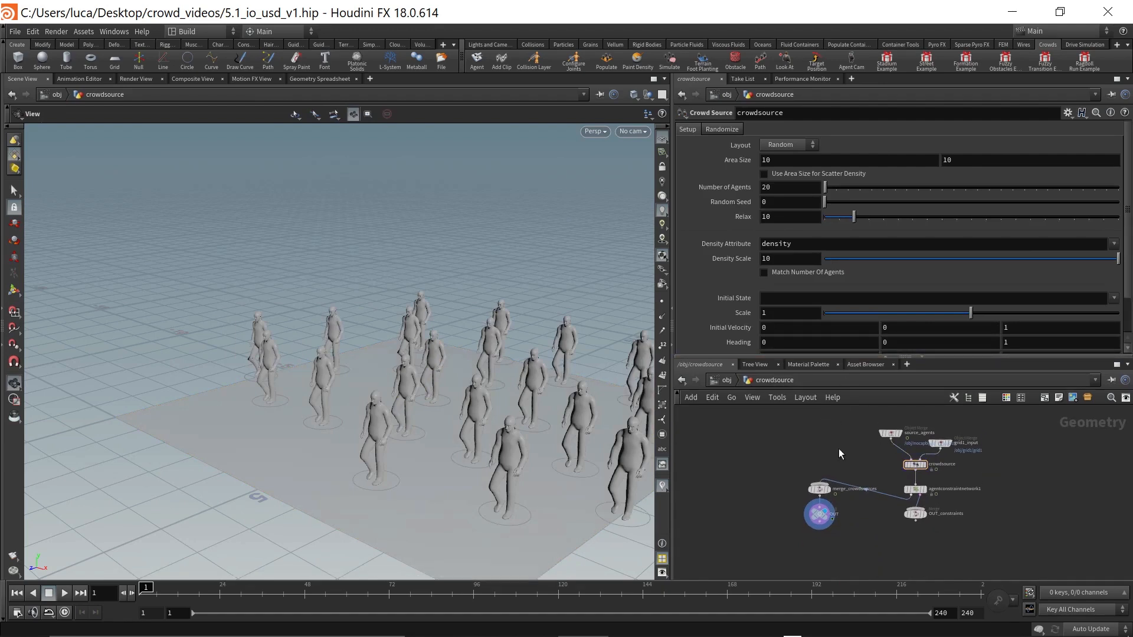
pyautogui.press('u')
pyautogui.scroll(-3, 898, 500)
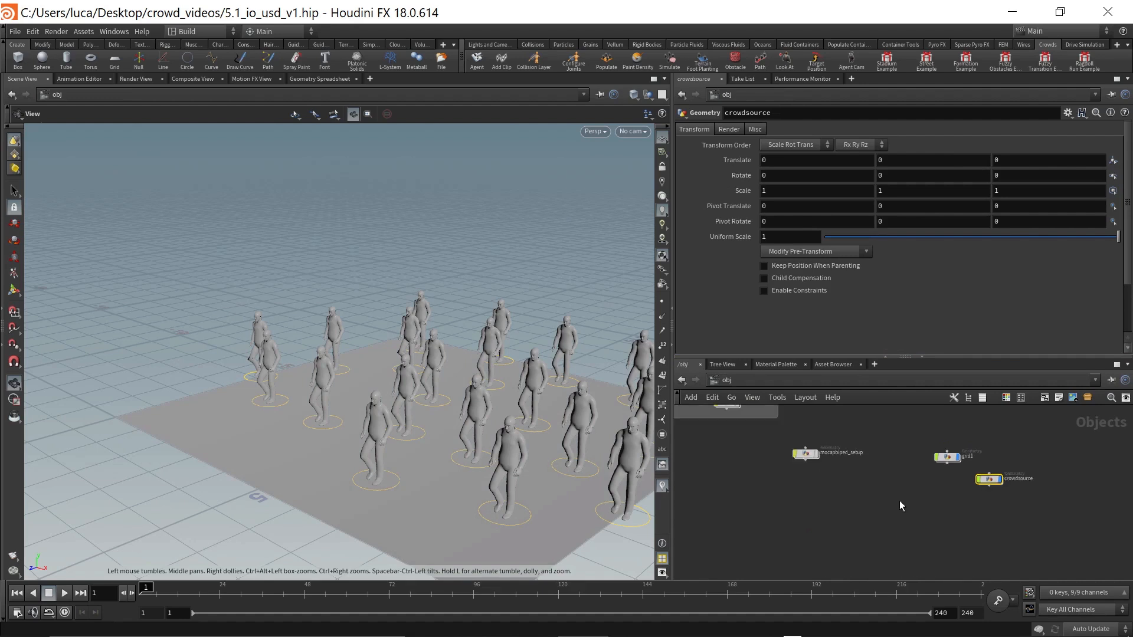
pyautogui.moveTo(895, 488); pyautogui.dragTo(898, 535, button='middle')
pyautogui.scroll(2, 897, 533)
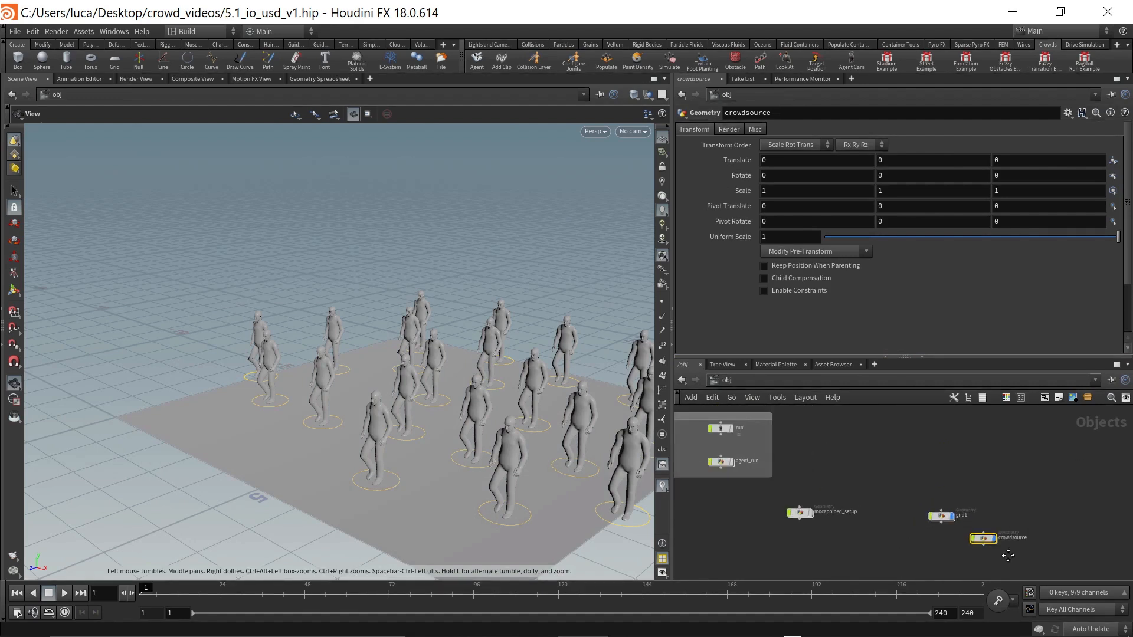
pyautogui.moveTo(1008, 556); pyautogui.dragTo(1030, 522, button='middle')
pyautogui.moveTo(1006, 507); pyautogui.dragTo(857, 503)
pyautogui.moveTo(906, 550); pyautogui.dragTo(910, 524, button='middle')
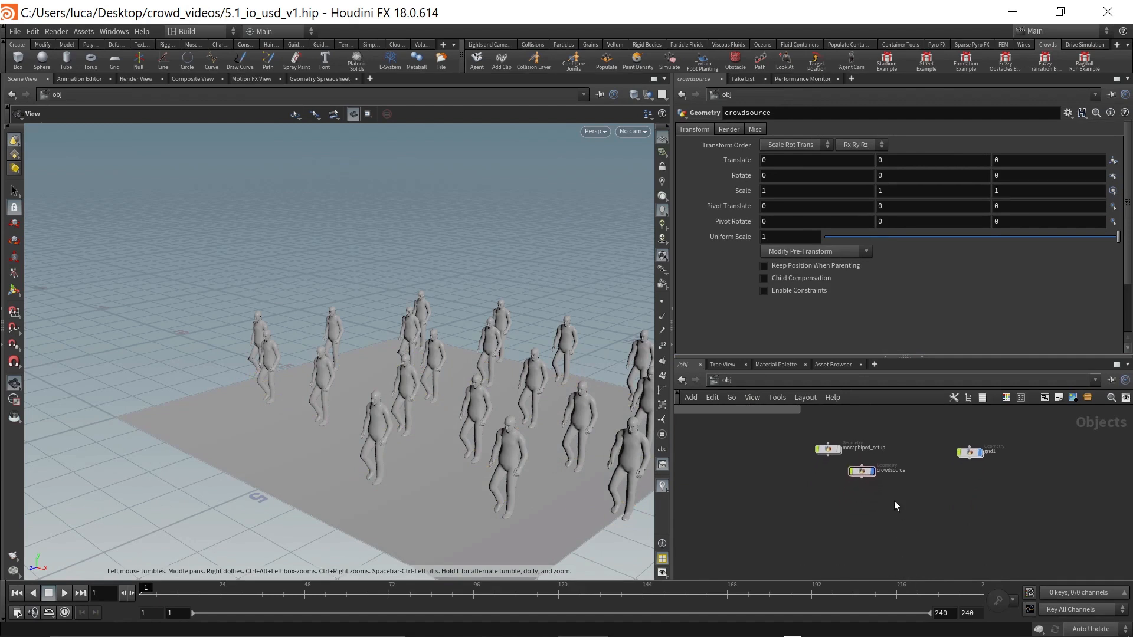
pyautogui.scroll(1, 894, 503)
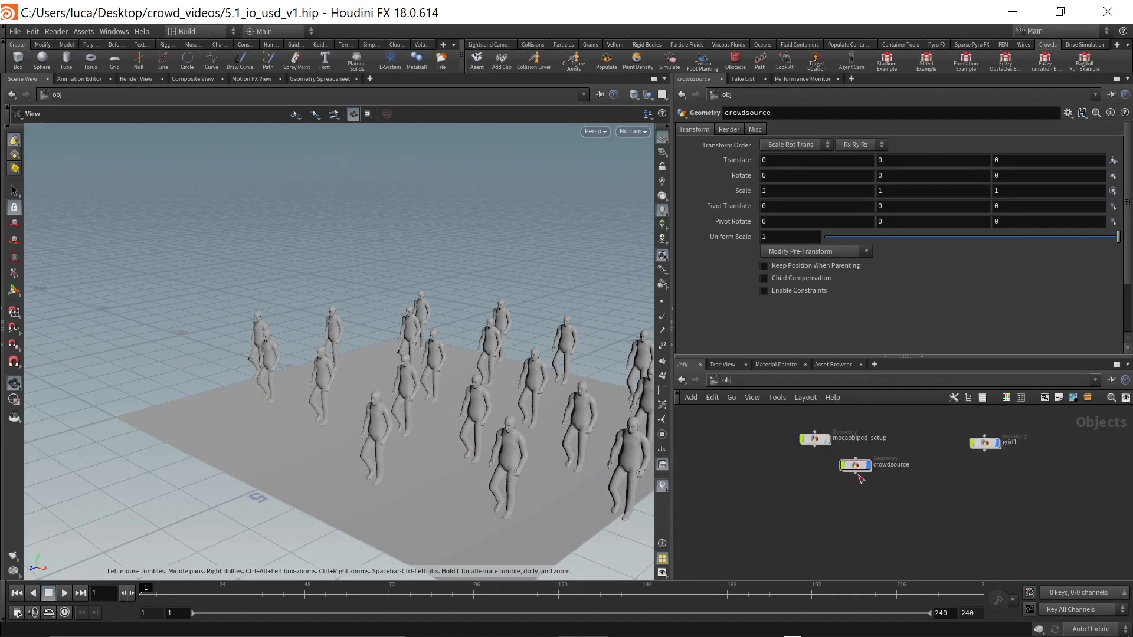
# Step: Simulate the crowdsource object with the run and walk states, and move the crowd_sim node slightly down in the network
pyautogui.click(671, 61)
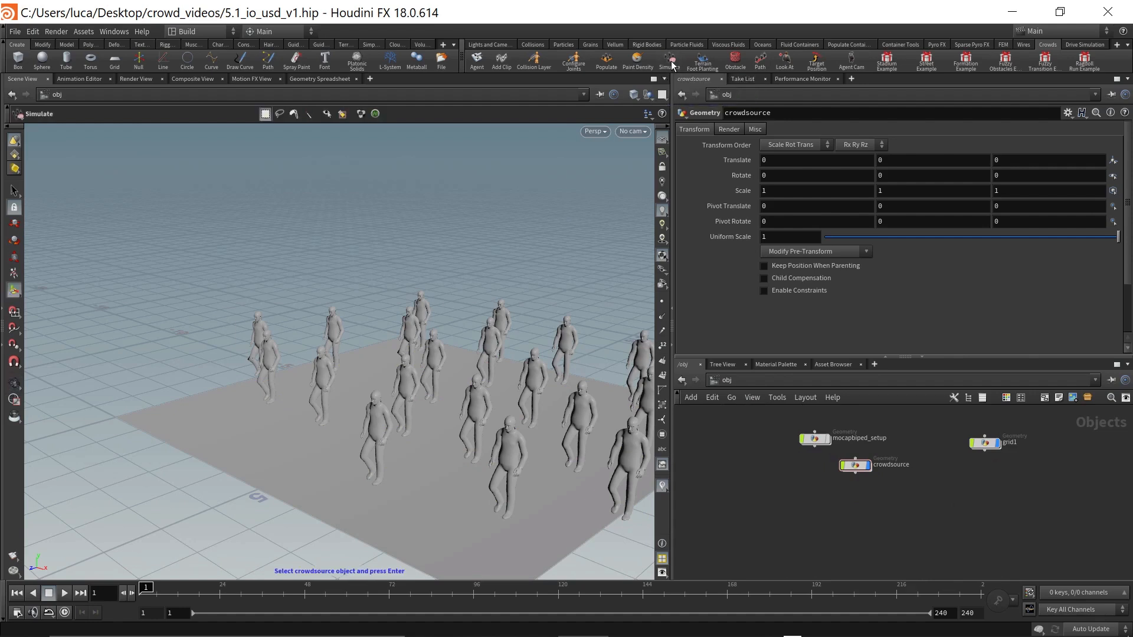
pyautogui.press('Return')
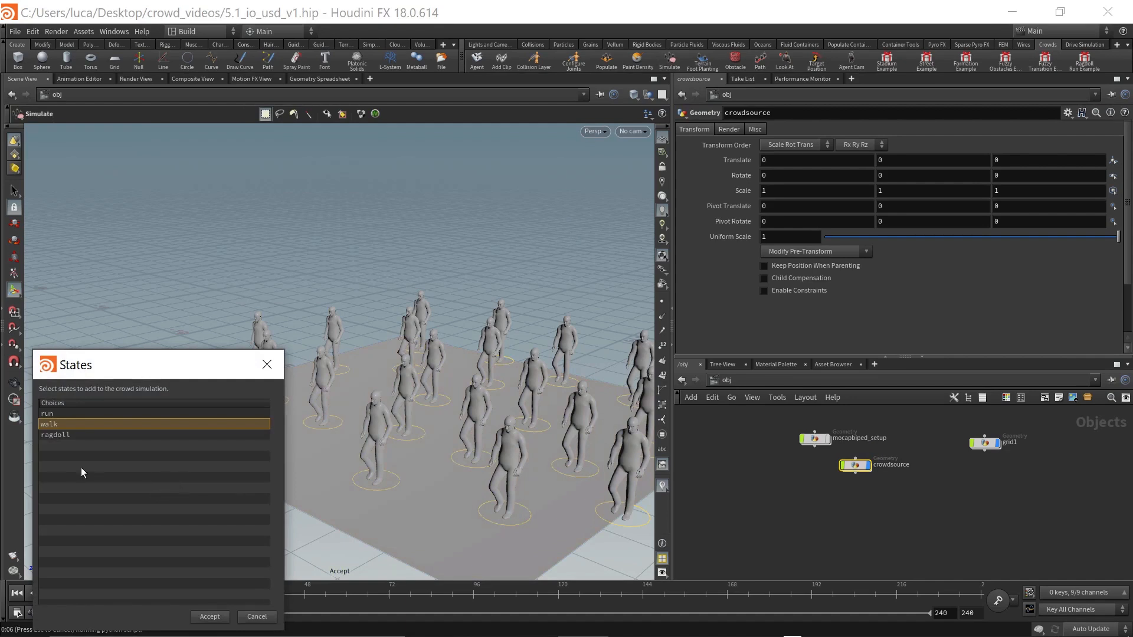
pyautogui.keyDown('ctrl'); pyautogui.click(58, 413); pyautogui.keyUp('ctrl')
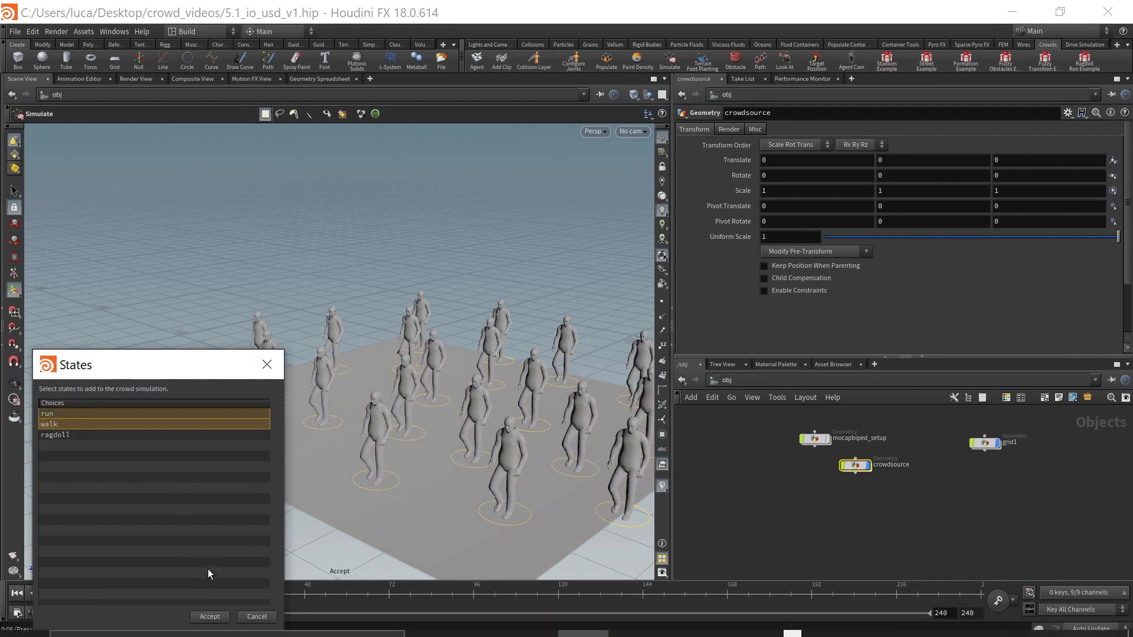
pyautogui.click(211, 617)
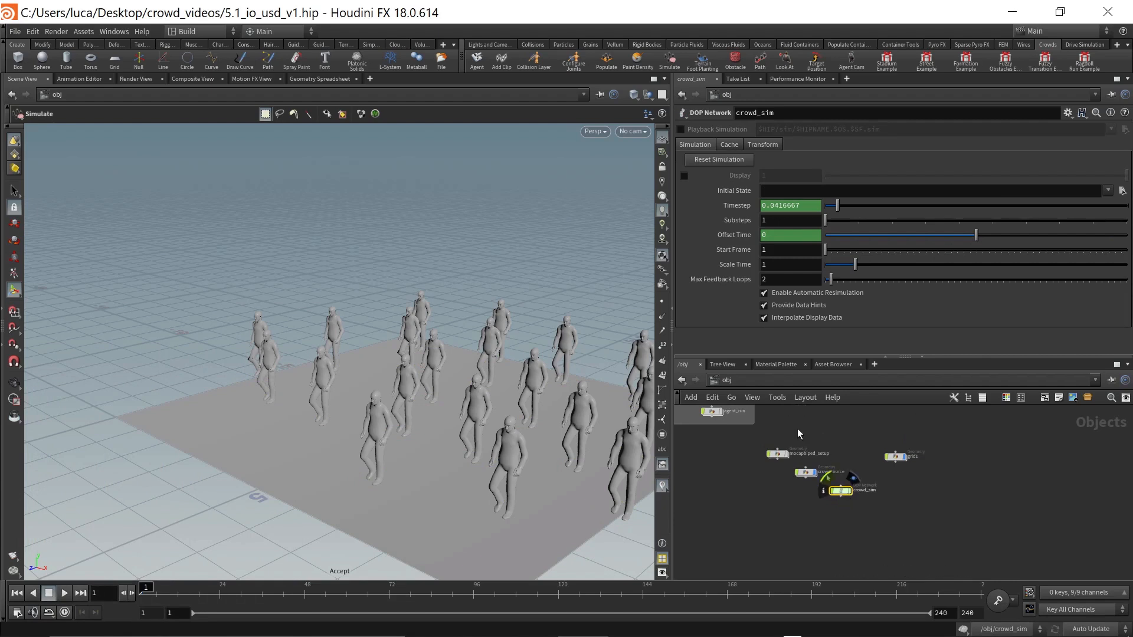
pyautogui.moveTo(845, 497); pyautogui.dragTo(849, 505)
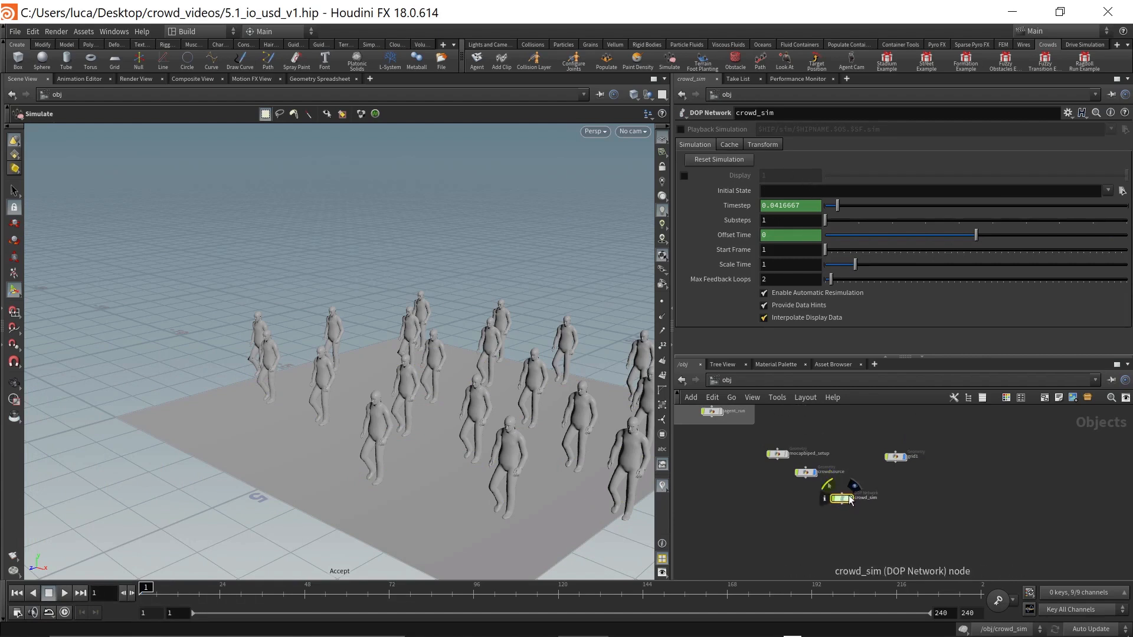
# Step: Apply Terrain Foot Planting to the crowd simulation using grid1 as the terrain object
pyautogui.click(704, 65)
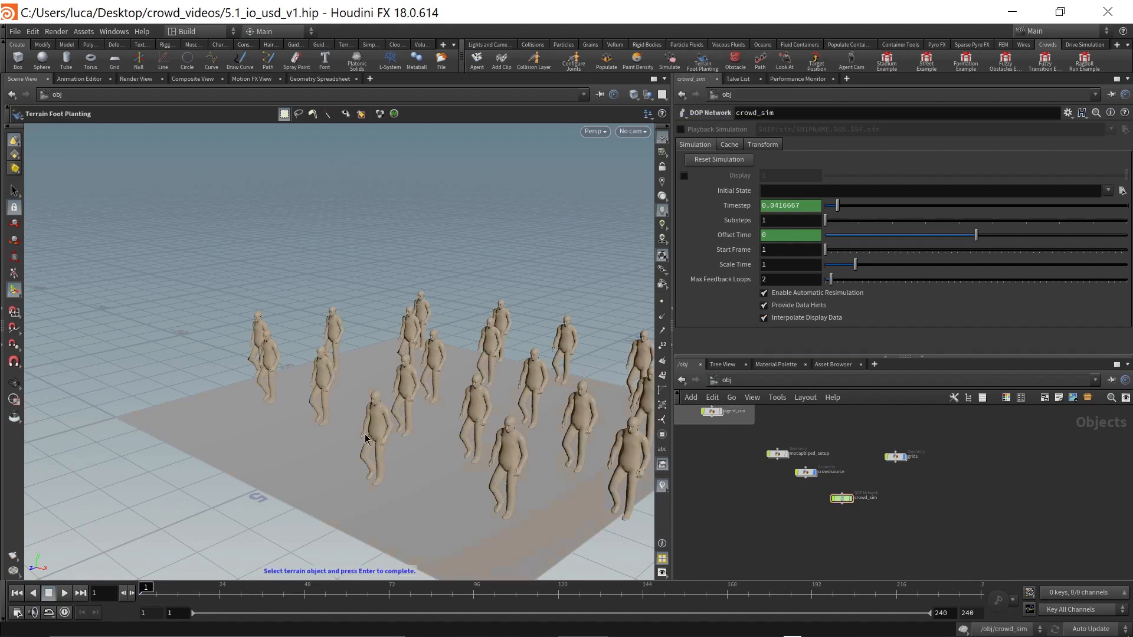
pyautogui.click(898, 458)
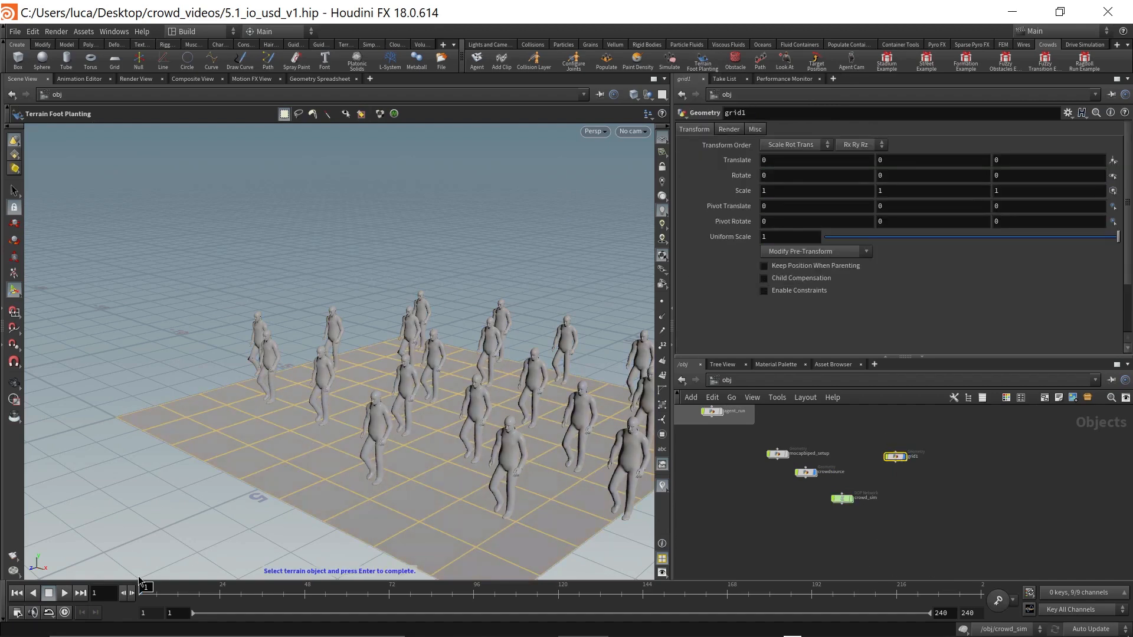
pyautogui.press('Return')
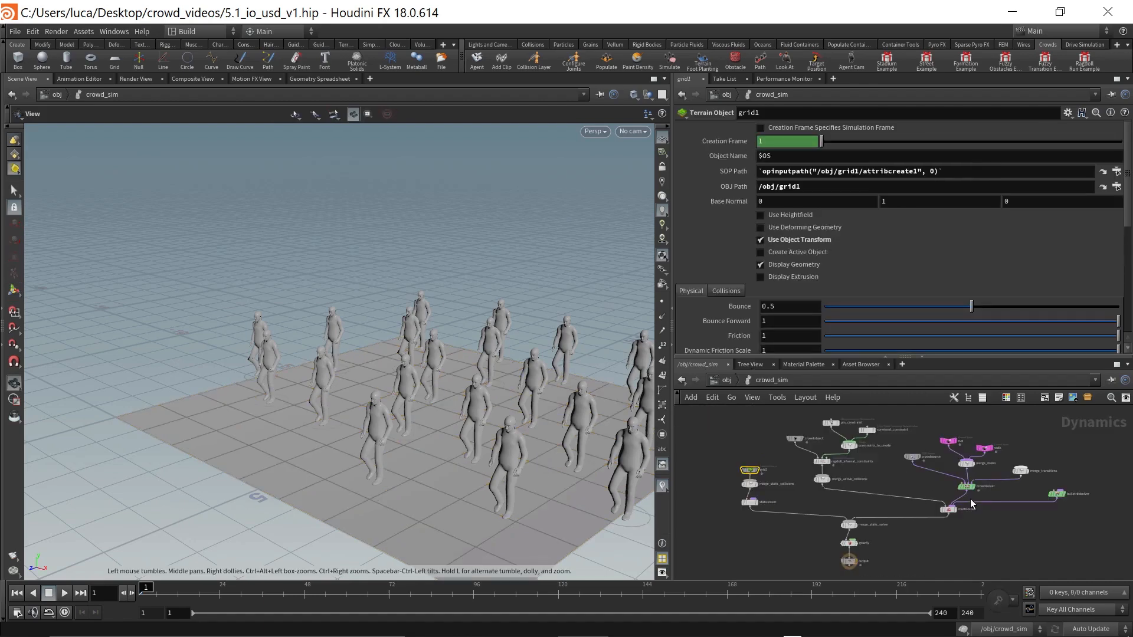
# Step: Turn on Show Guide Geometry in the crowdsolver's terrain settings and check its terrain projection and adaptation options
pyautogui.scroll(3, 972, 503)
pyautogui.click(929, 504)
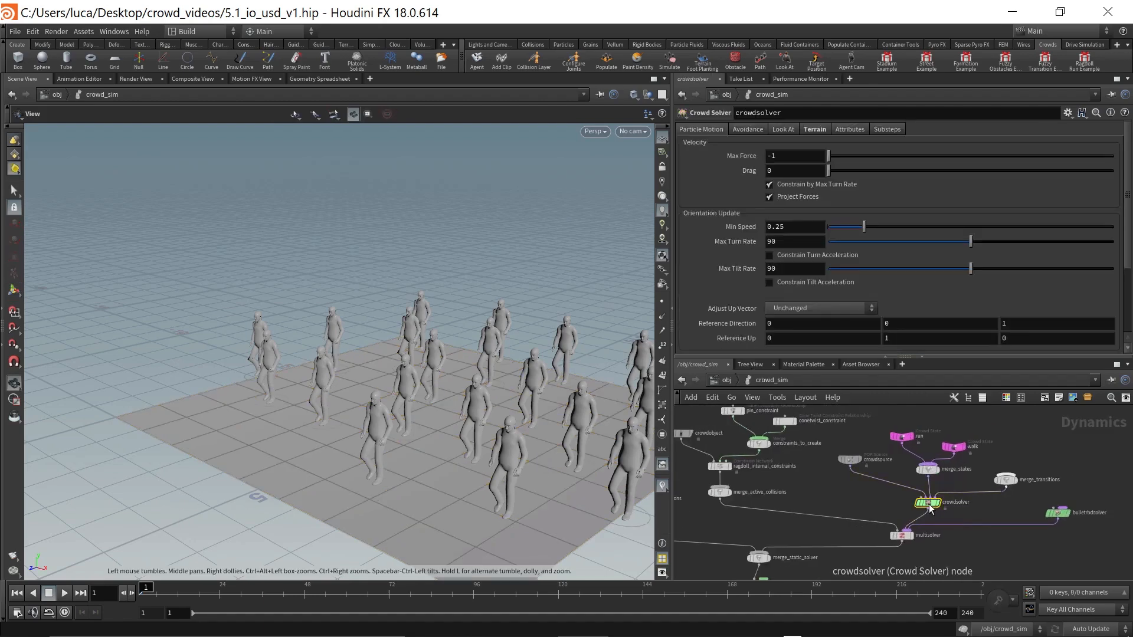
pyautogui.click(815, 128)
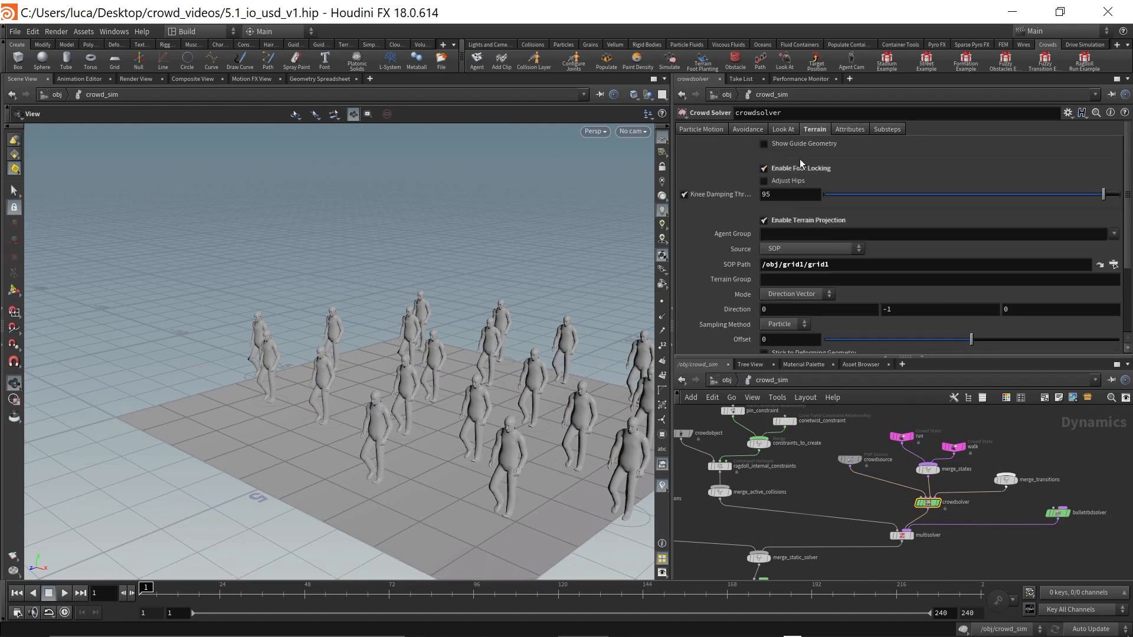
pyautogui.click(804, 144)
pyautogui.scroll(-5, 851, 278)
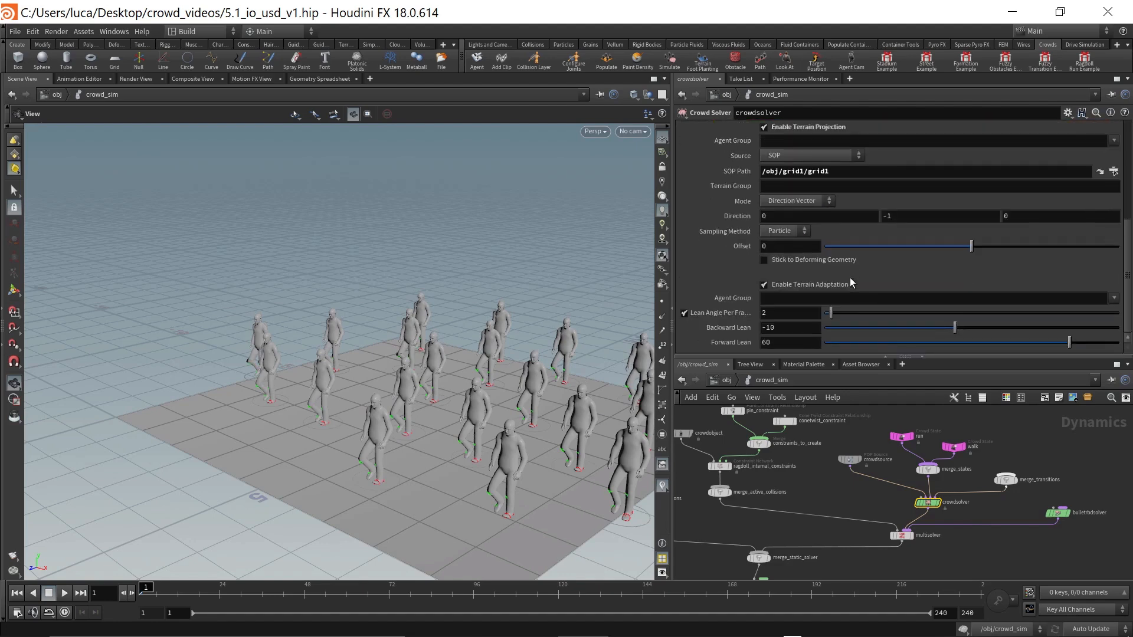
# Step: Set the clip playback type to Locomotive for both the run and walk crowd states
pyautogui.scroll(3, 944, 520)
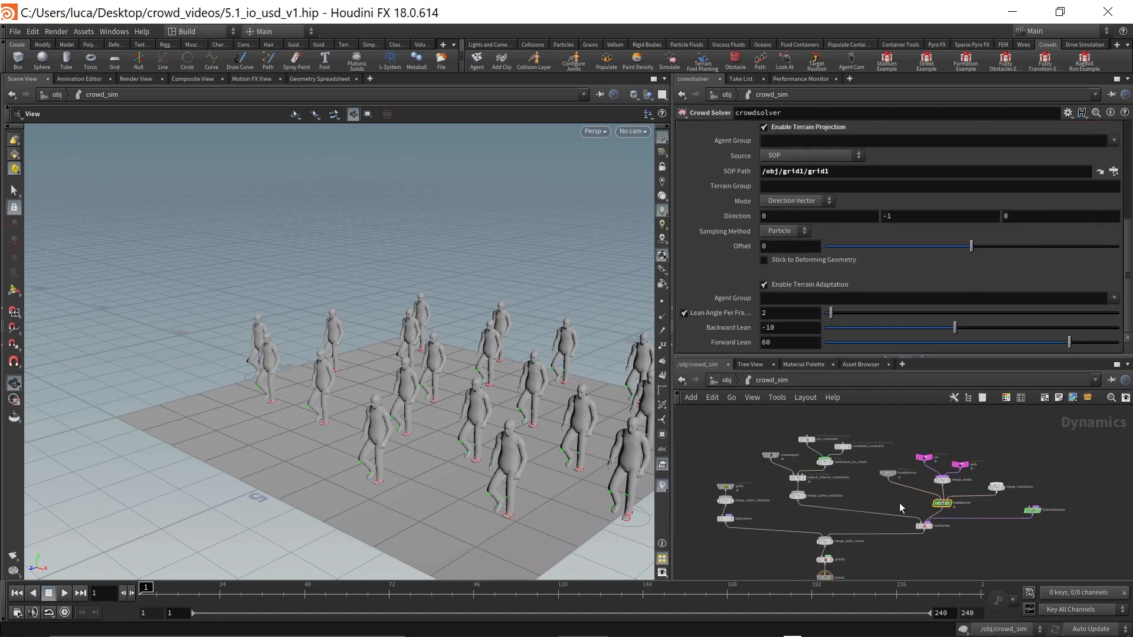
pyautogui.click(924, 448)
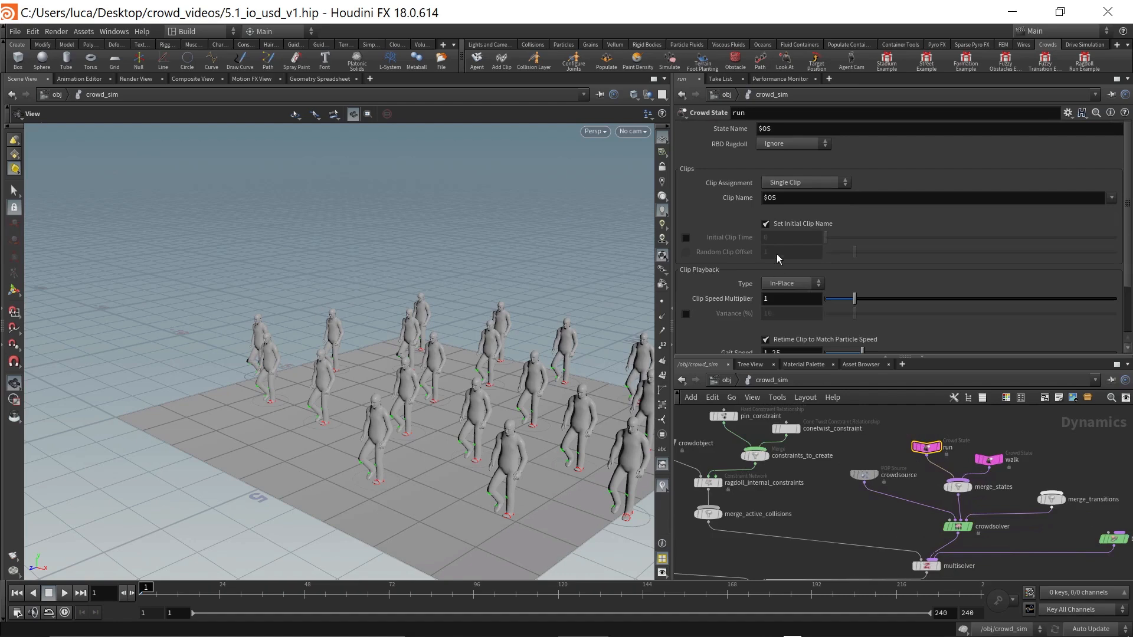
pyautogui.moveTo(907, 425); pyautogui.dragTo(1027, 471)
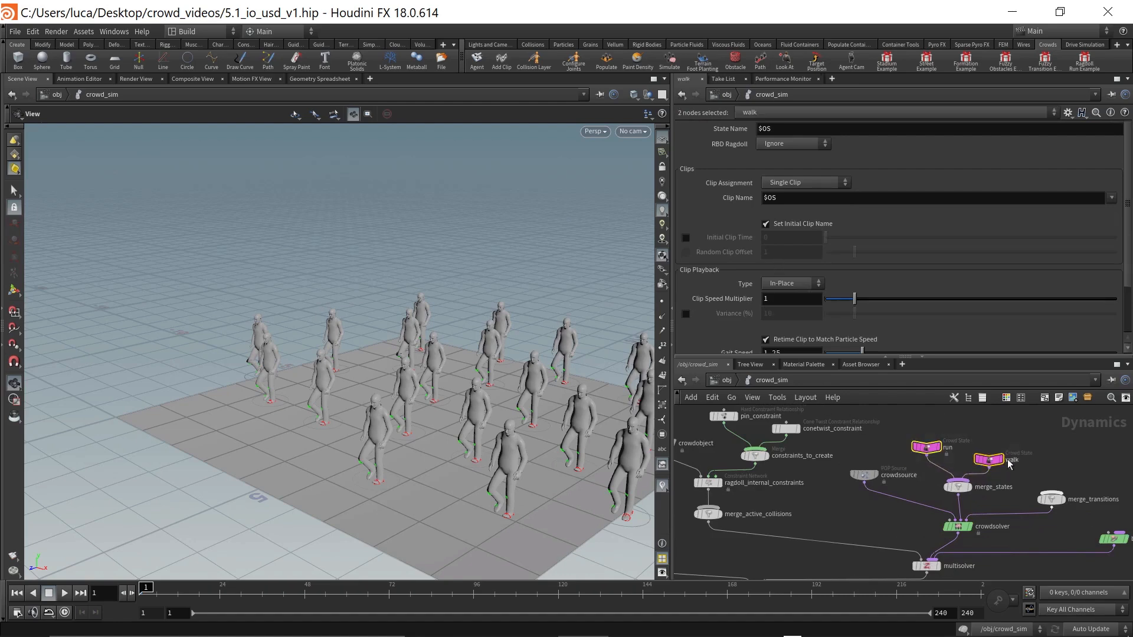
pyautogui.click(789, 284)
pyautogui.click(786, 299)
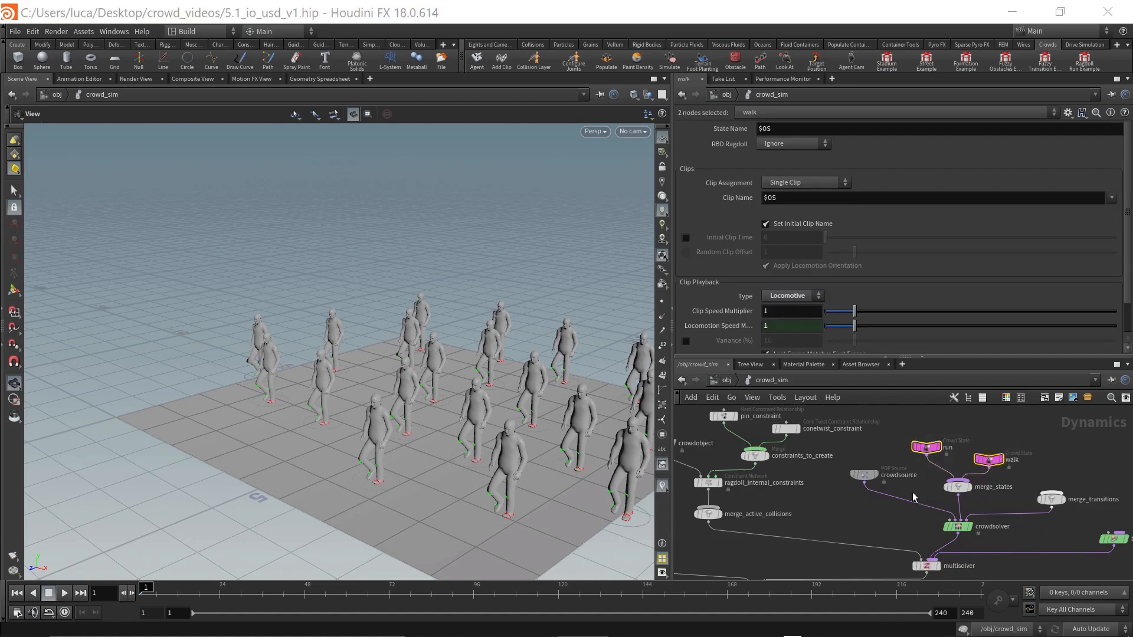
# Step: Play the crowd simulation up to frame 57 and watch the agents' foot plant guides from the side
pyautogui.scroll(-3, 1011, 461)
pyautogui.scroll(-3, 1011, 457)
pyautogui.click(1021, 441)
pyautogui.moveTo(1025, 438); pyautogui.dragTo(942, 436, button='middle')
pyautogui.moveTo(472, 430); pyautogui.dragTo(386, 396)
pyautogui.moveTo(324, 428); pyautogui.dragTo(340, 423)
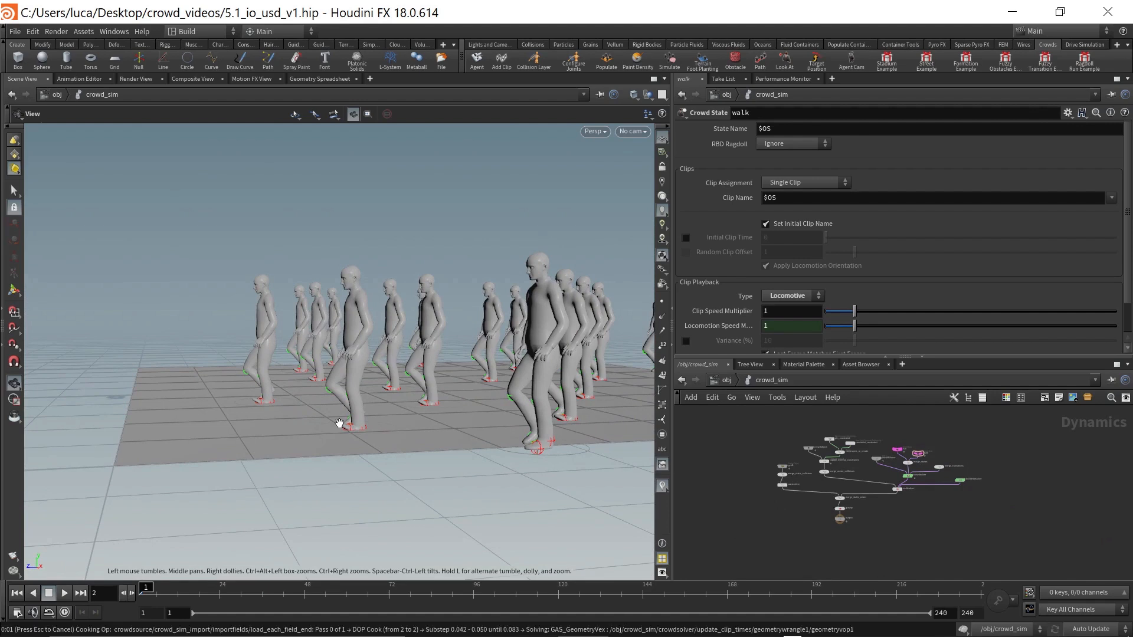
pyautogui.press('Left')
pyautogui.press('Left')
pyautogui.press('Left')
pyautogui.press('Left')
pyautogui.press('Left')
pyautogui.press('Left')
pyautogui.press('Right')
pyautogui.press('Right')
pyautogui.press('Right')
pyautogui.press('Right')
pyautogui.press('Right')
pyautogui.press('Right')
pyautogui.press('Right')
pyautogui.press('Right')
pyautogui.press('Right')
pyautogui.press('Right')
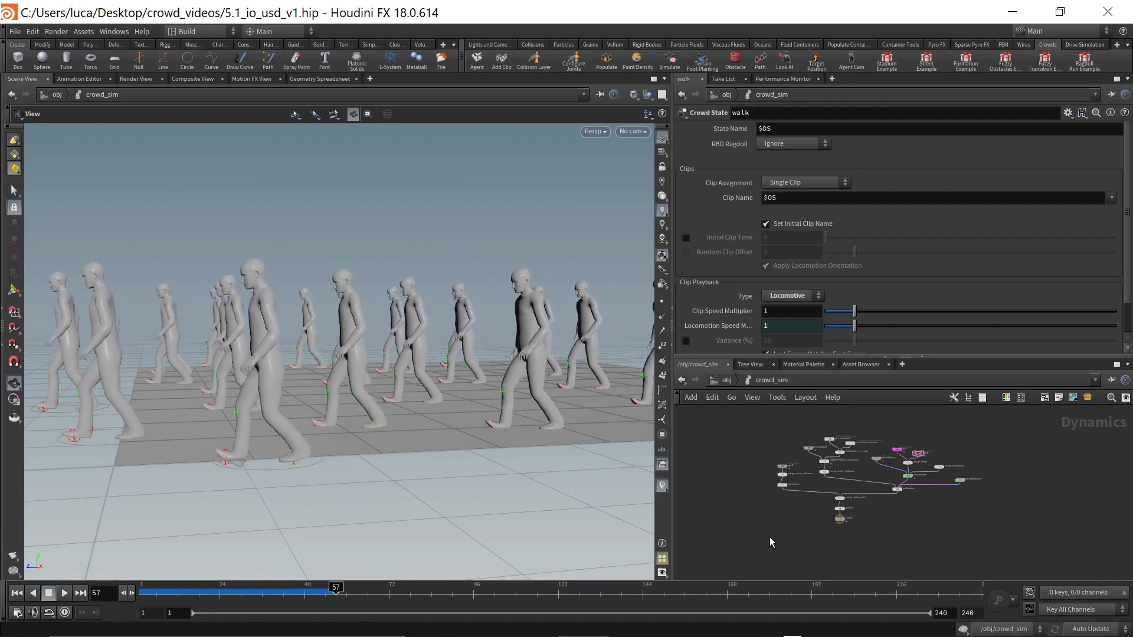
# Step: Examine the foot locking guides up close in wireframe at frame 57, and scrub back to frame 13
pyautogui.moveTo(266, 494); pyautogui.dragTo(358, 471)
pyautogui.moveTo(358, 471); pyautogui.dragTo(445, 426, button='right')
pyautogui.moveTo(445, 426)
pyautogui.mouseDown(button='middle')
pyautogui.moveTo(342, 450)
pyautogui.moveTo(412, 429)
pyautogui.mouseUp(button='middle')
pyautogui.press('w')
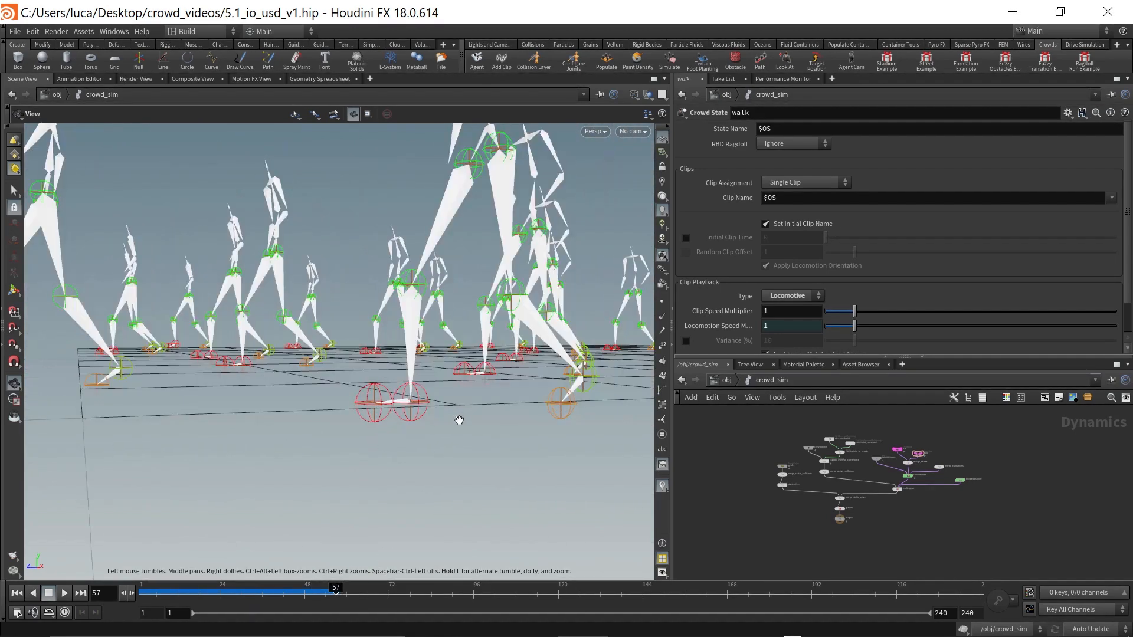
pyautogui.moveTo(513, 409); pyautogui.dragTo(309, 425)
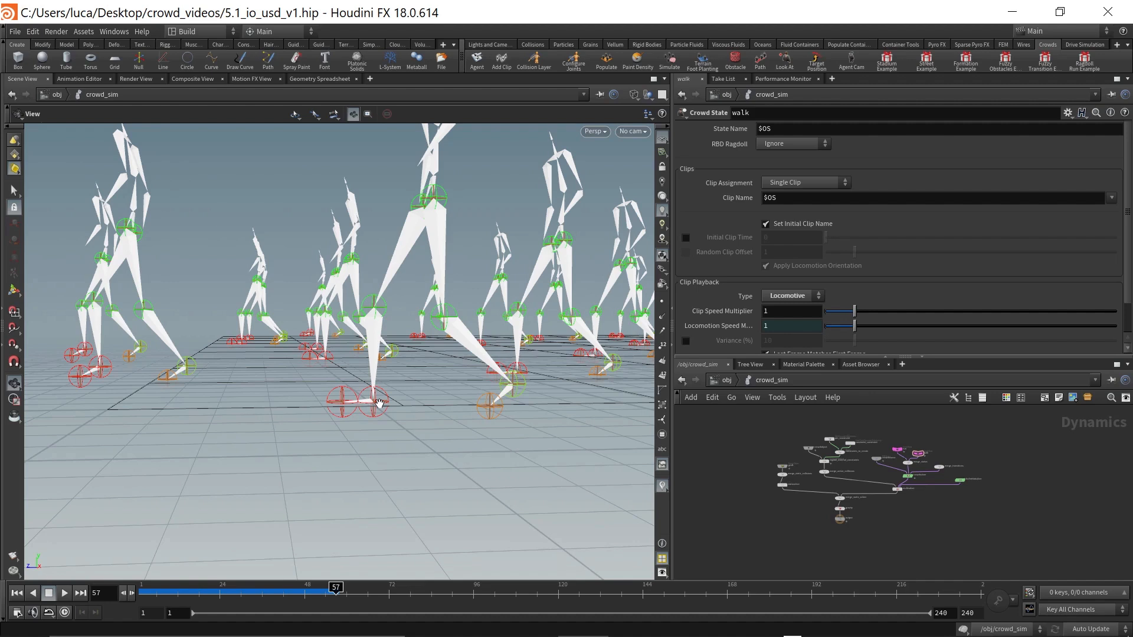
pyautogui.moveTo(306, 596); pyautogui.dragTo(181, 594)
pyautogui.moveTo(468, 384); pyautogui.dragTo(142, 418)
pyautogui.moveTo(272, 425); pyautogui.dragTo(306, 423)
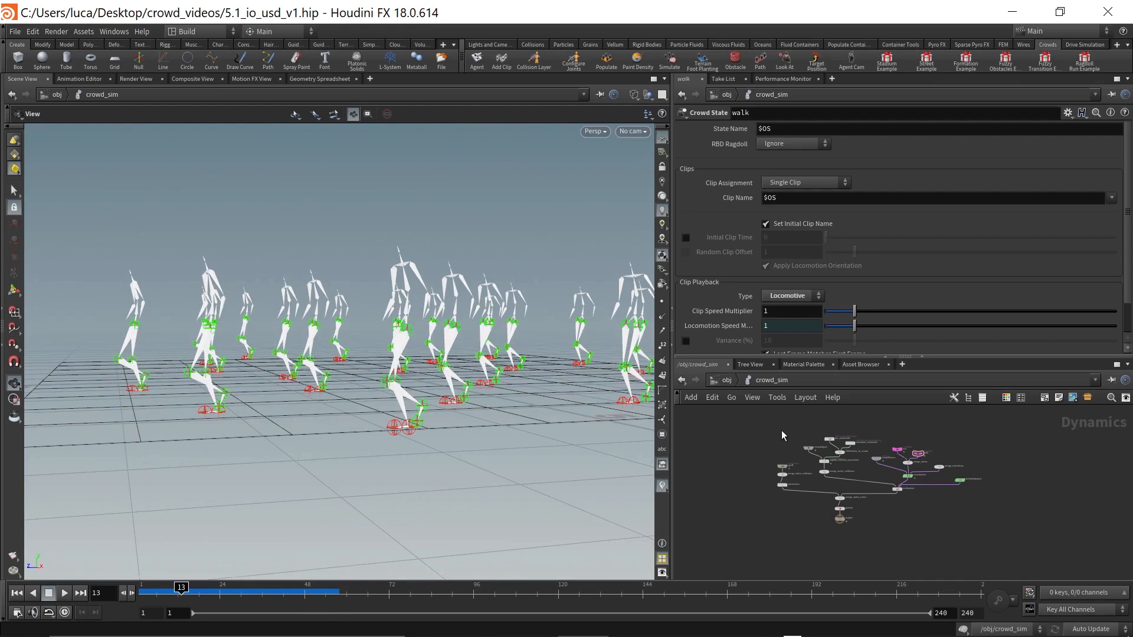
# Step: Open the mocapbiped_setup object, frame its agent in shaded display and hide the other objects in the viewport
pyautogui.click(727, 382)
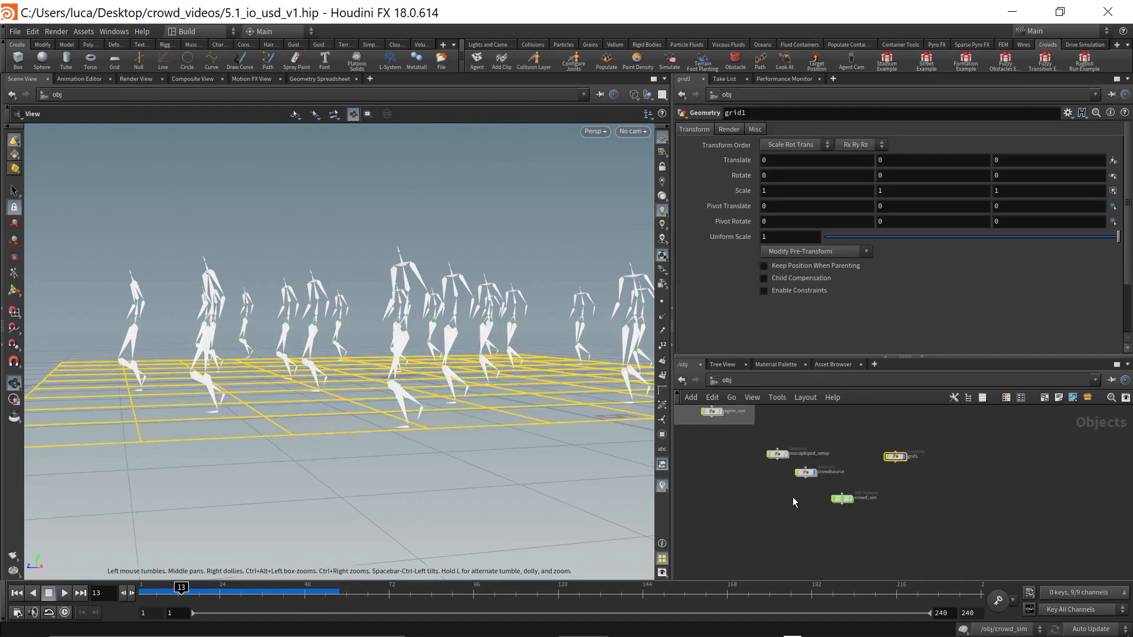
pyautogui.doubleClick(782, 454)
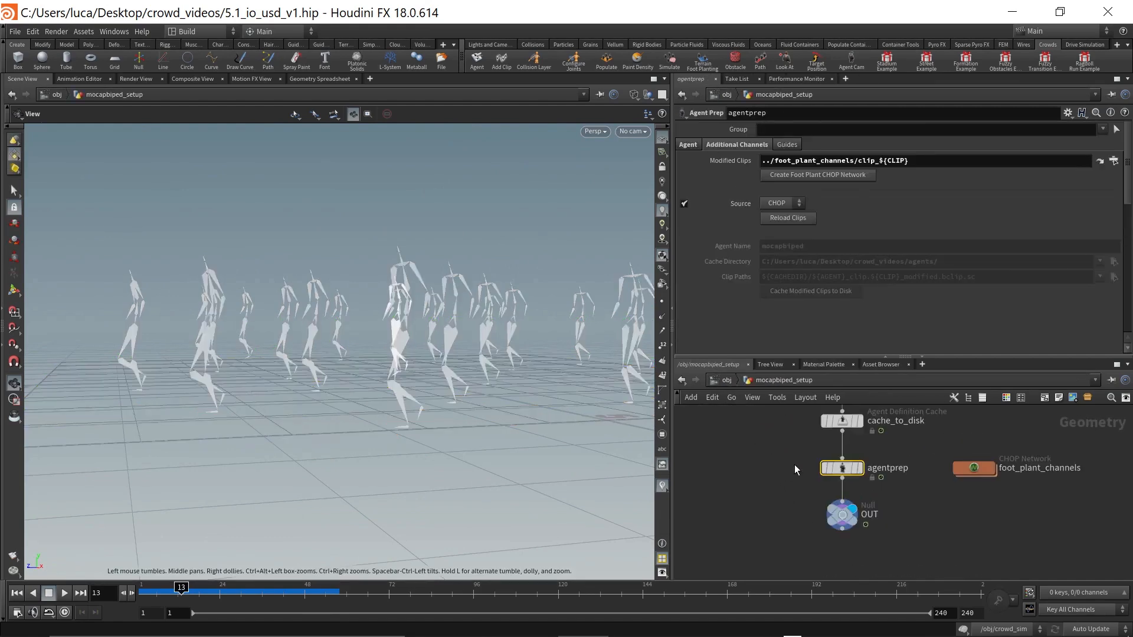
pyautogui.press('g')
pyautogui.press('w')
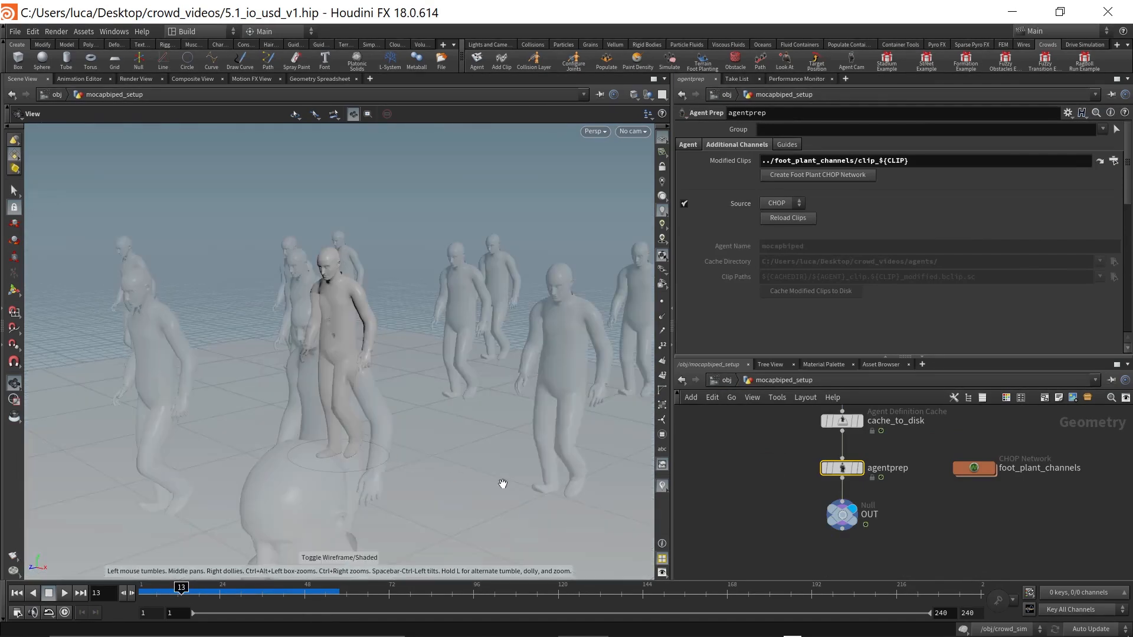
pyautogui.moveTo(455, 428); pyautogui.dragTo(448, 428)
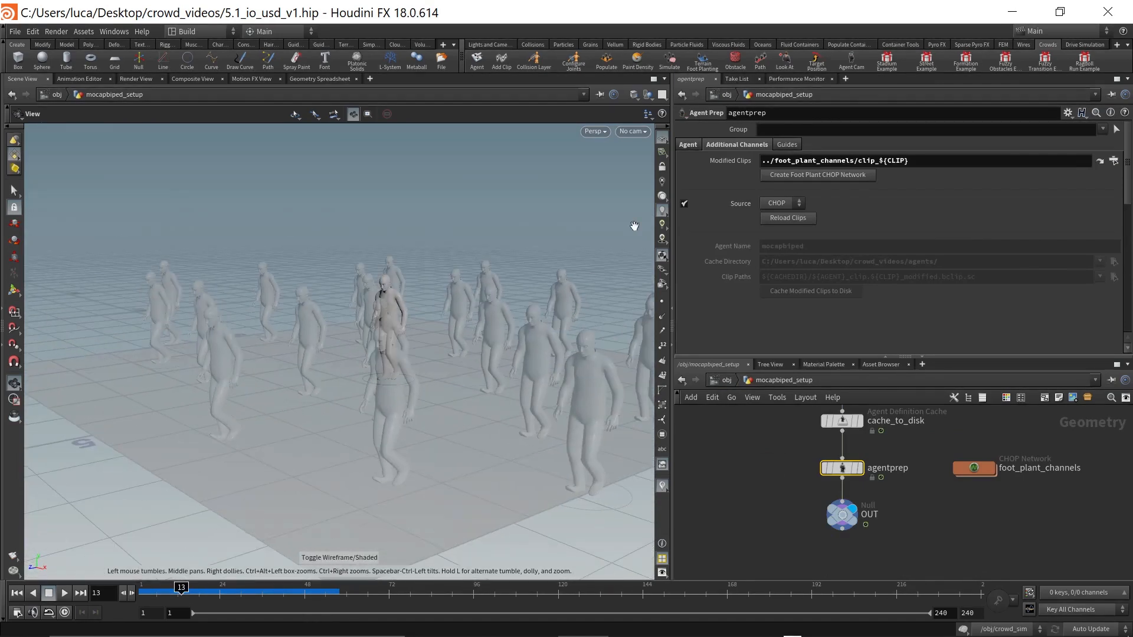
pyautogui.click(648, 96)
pyautogui.click(666, 126)
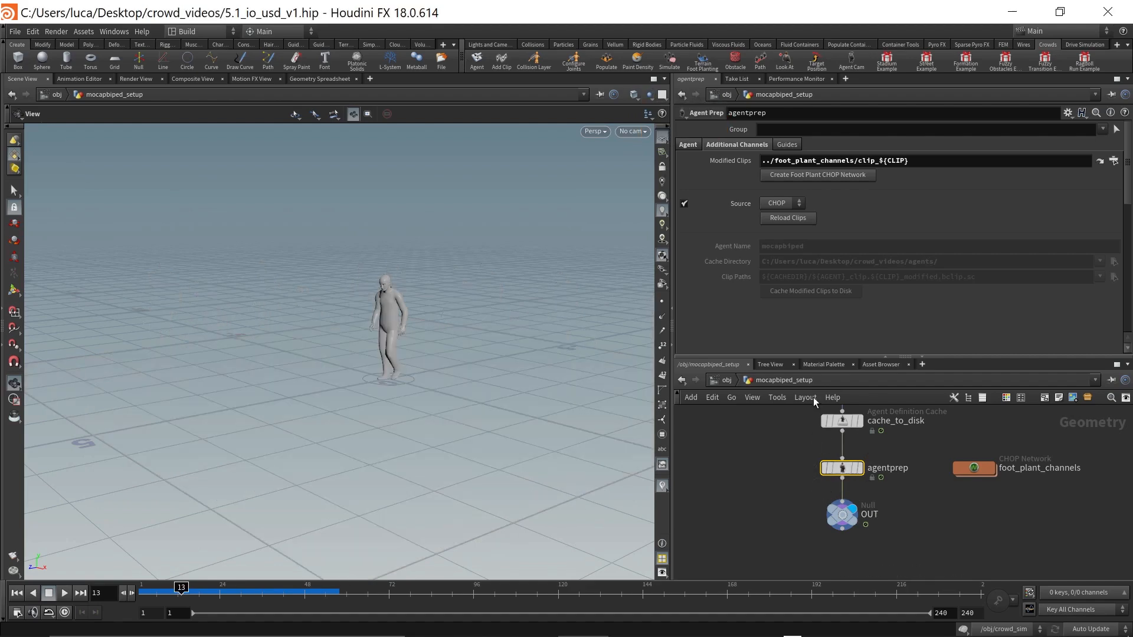
# Step: Bring up the lower limb settings of the agentprep node's agent rig and switch the viewport to wireframe
pyautogui.click(737, 147)
pyautogui.scroll(-5, 832, 273)
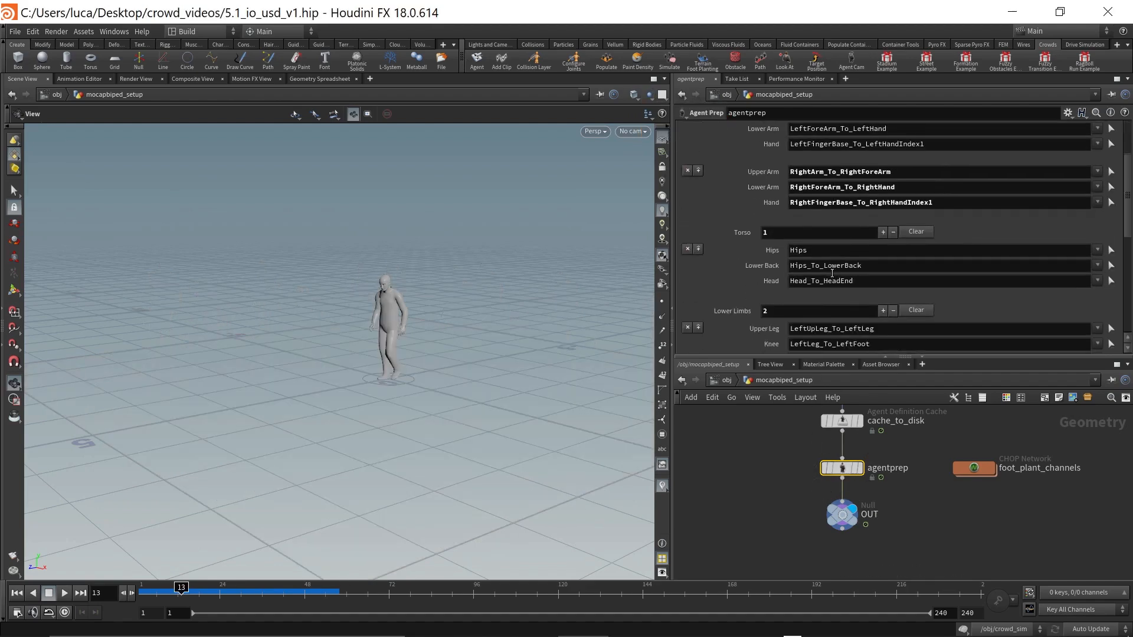
pyautogui.scroll(-5, 830, 273)
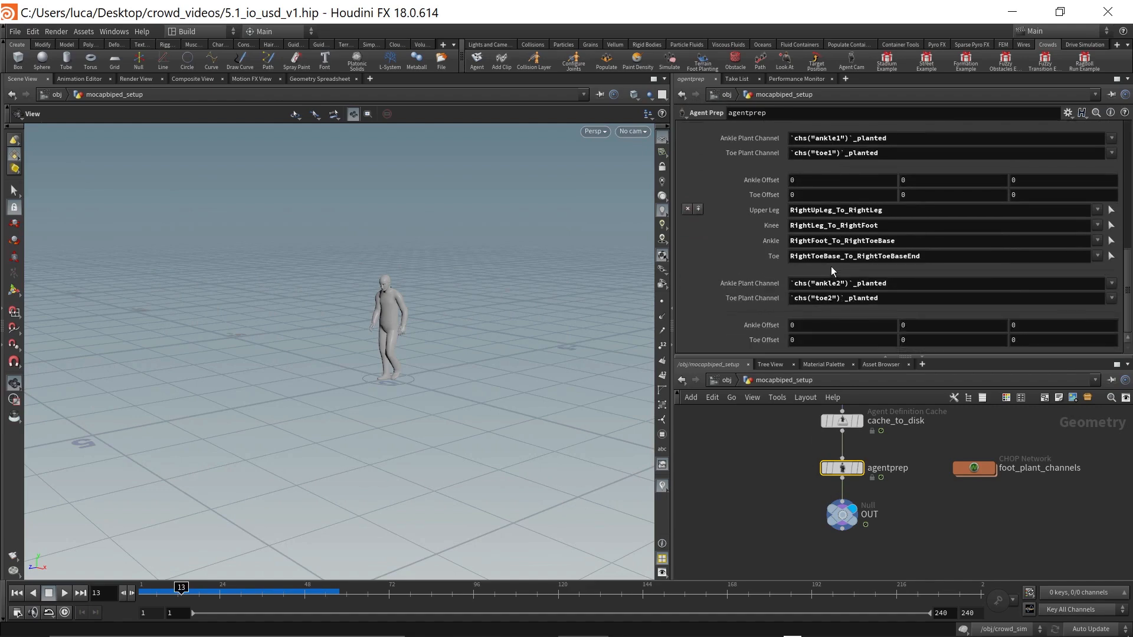
pyautogui.press('w')
pyautogui.scroll(4, 384, 389)
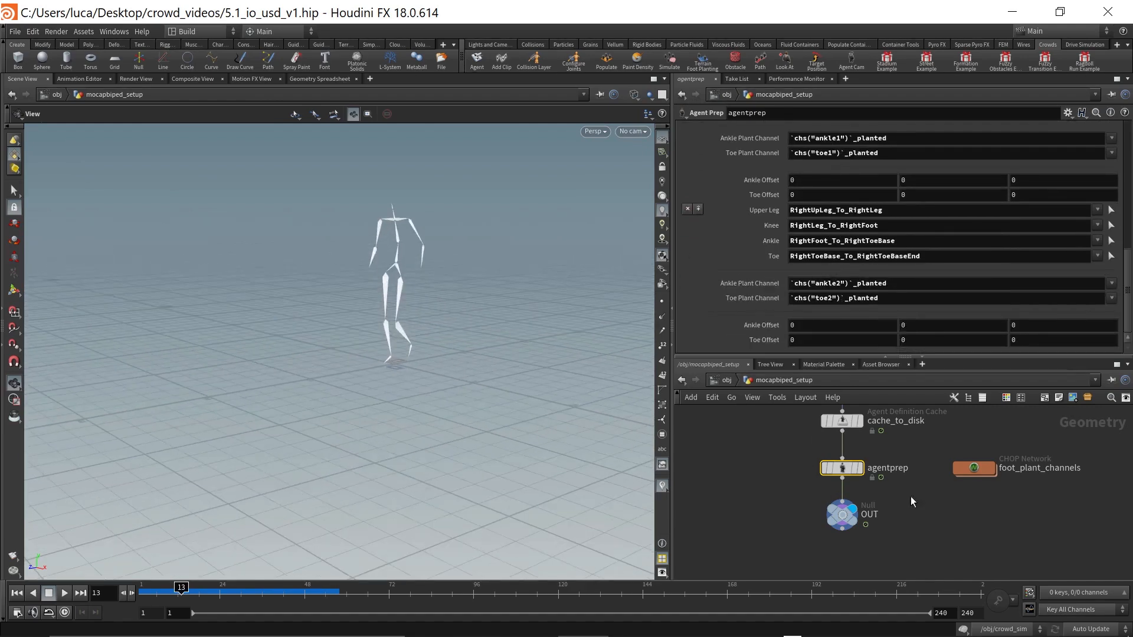
# Step: Display the agentprep node with its joint guides, zoom in on the agent's legs and scrub to frame 3
pyautogui.click(859, 468)
pyautogui.scroll(5, 461, 302)
pyautogui.scroll(-6, 354, 435)
pyautogui.scroll(9, 420, 389)
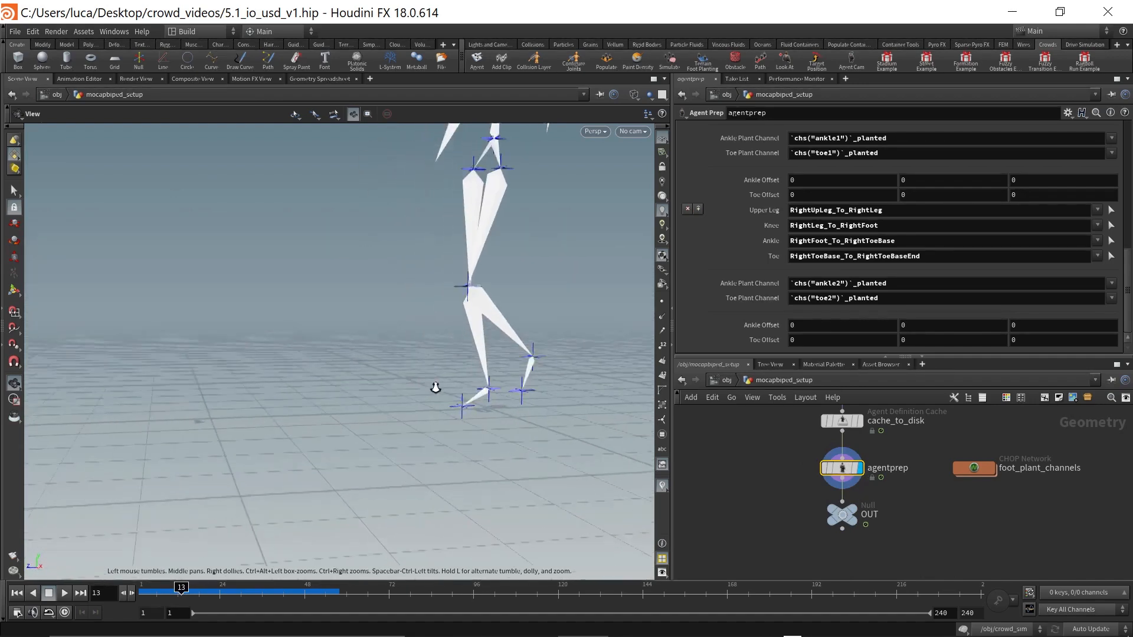
pyautogui.moveTo(414, 388); pyautogui.dragTo(331, 393, button='middle')
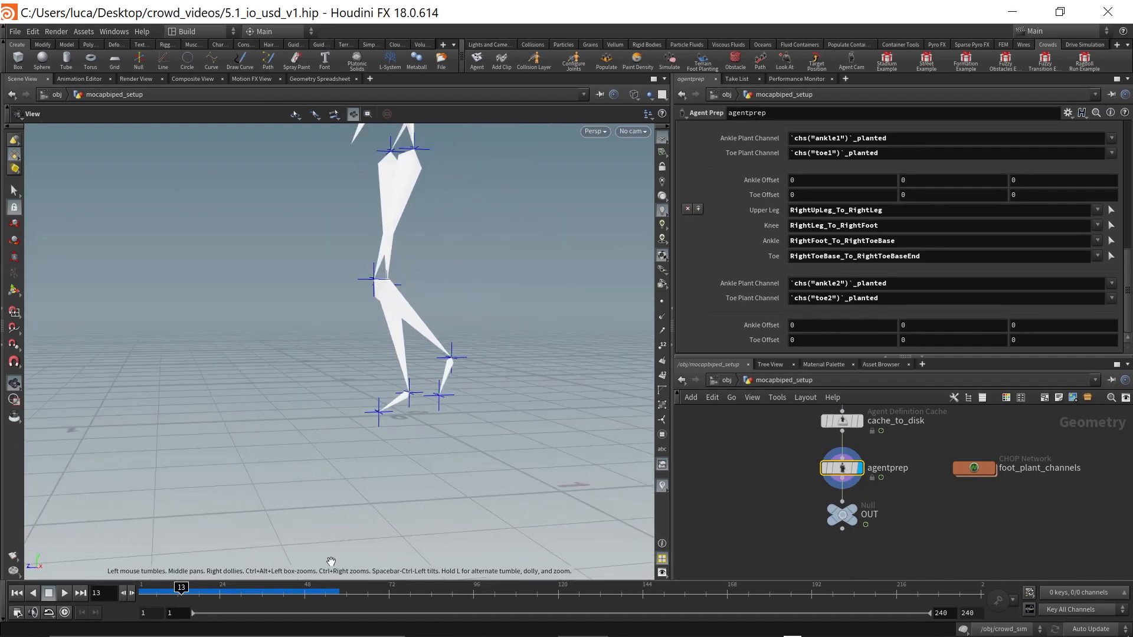
pyautogui.moveTo(164, 592); pyautogui.dragTo(140, 592)
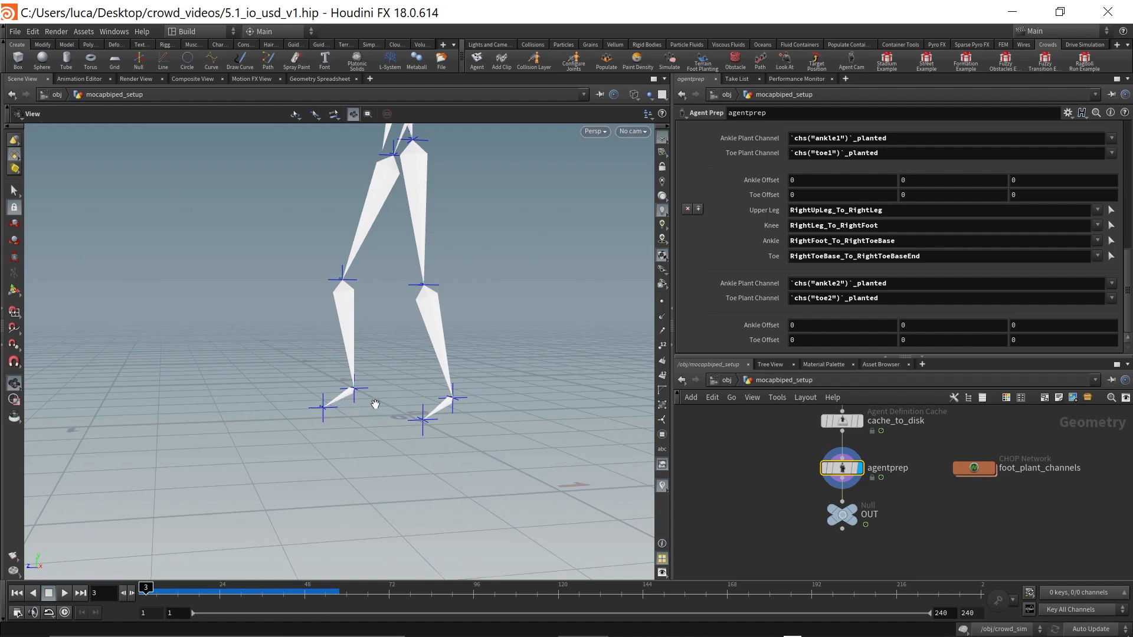
# Step: Set the left leg's ankle offset in the agentprep node to -0.2, 1.21, -0.7
pyautogui.scroll(5, 1129, 287)
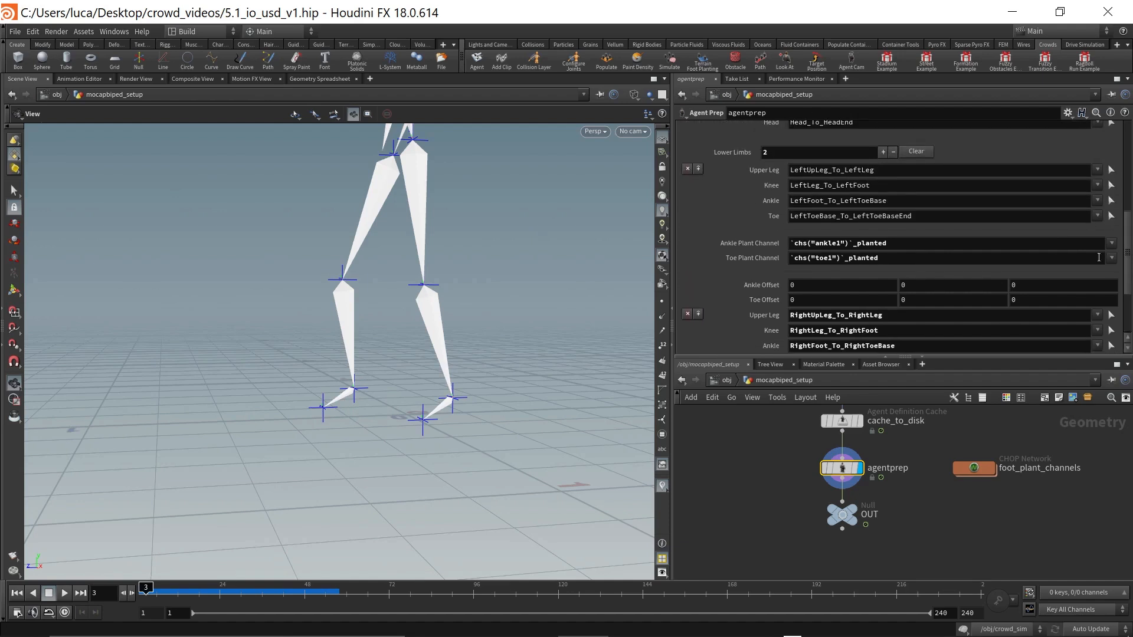
pyautogui.scroll(-5, 1129, 287)
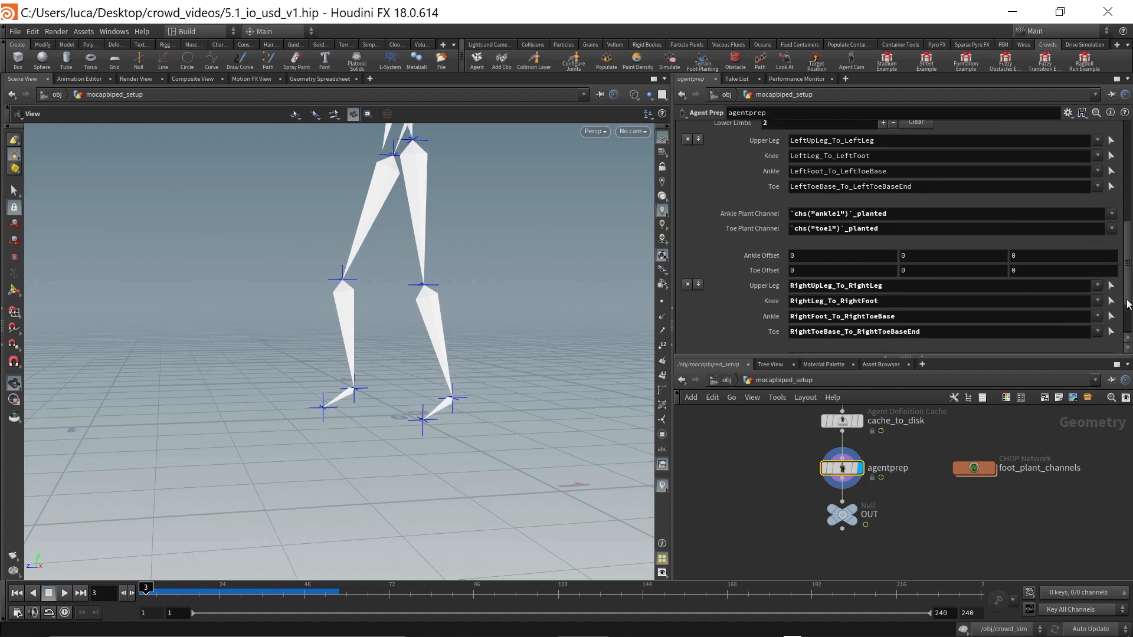
pyautogui.click(826, 180)
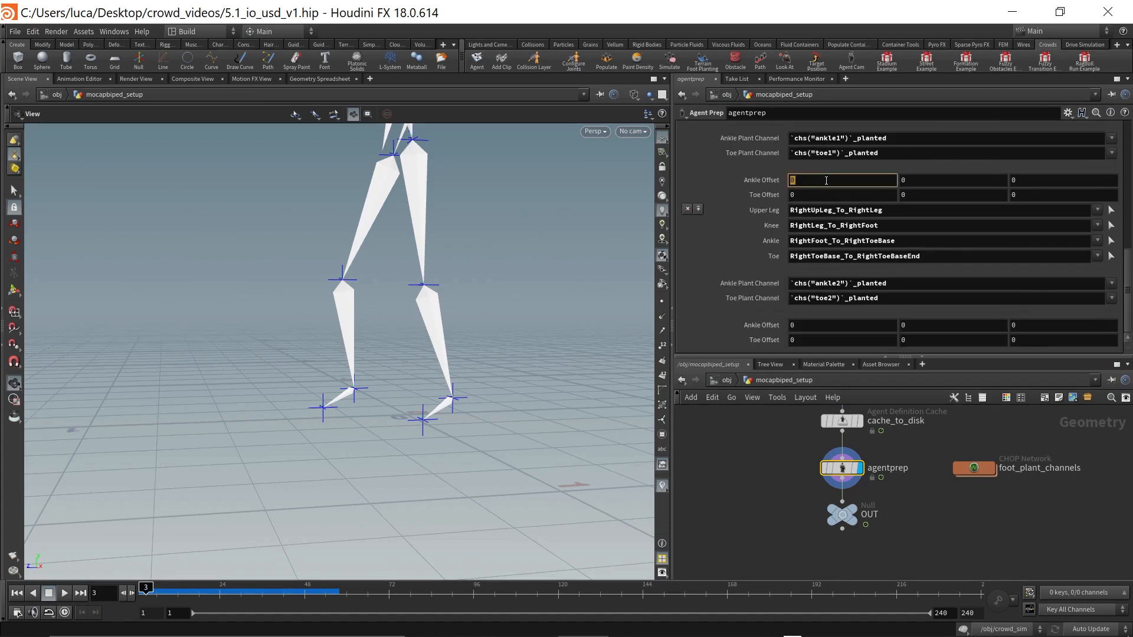
pyautogui.press('Tab')
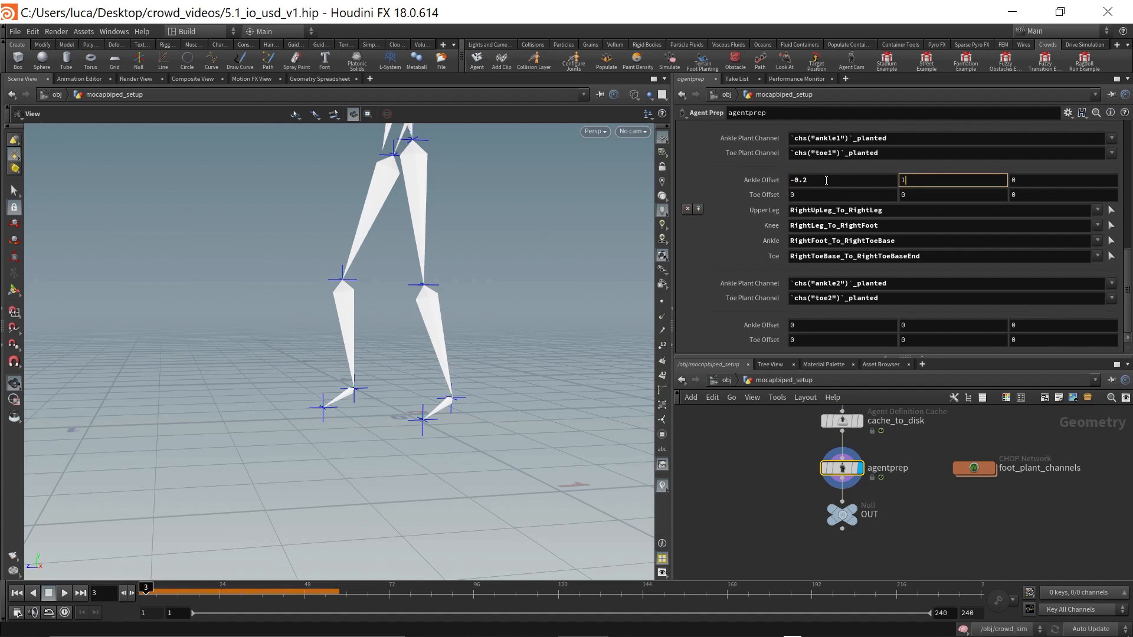
pyautogui.write('1.21')
pyautogui.press('Tab')
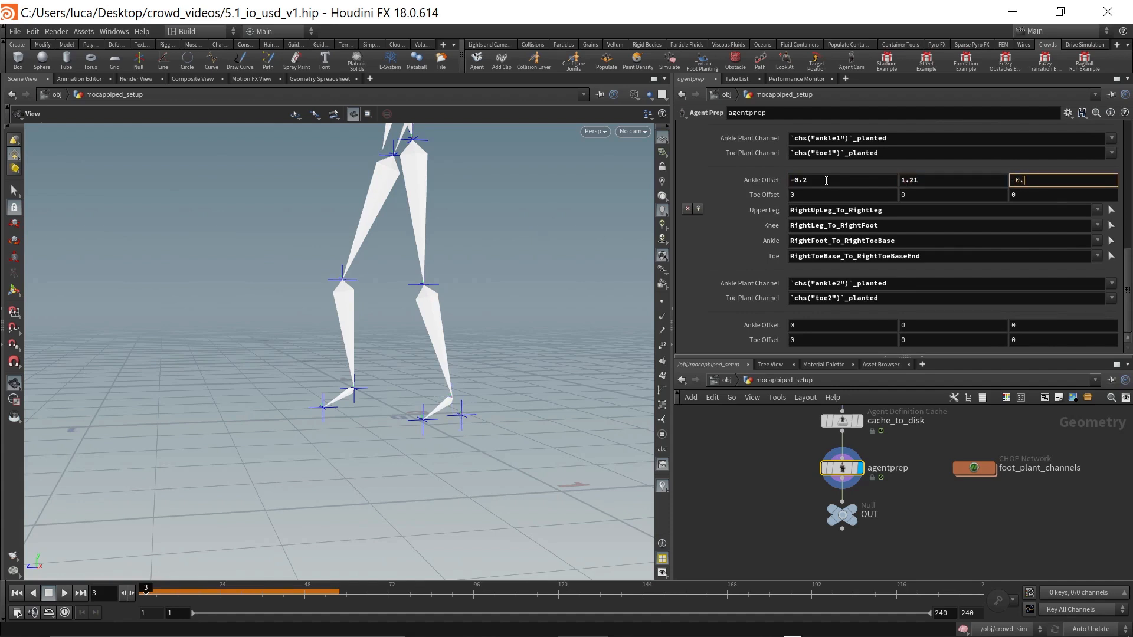
pyautogui.write('-0.7')
pyautogui.press('Tab')
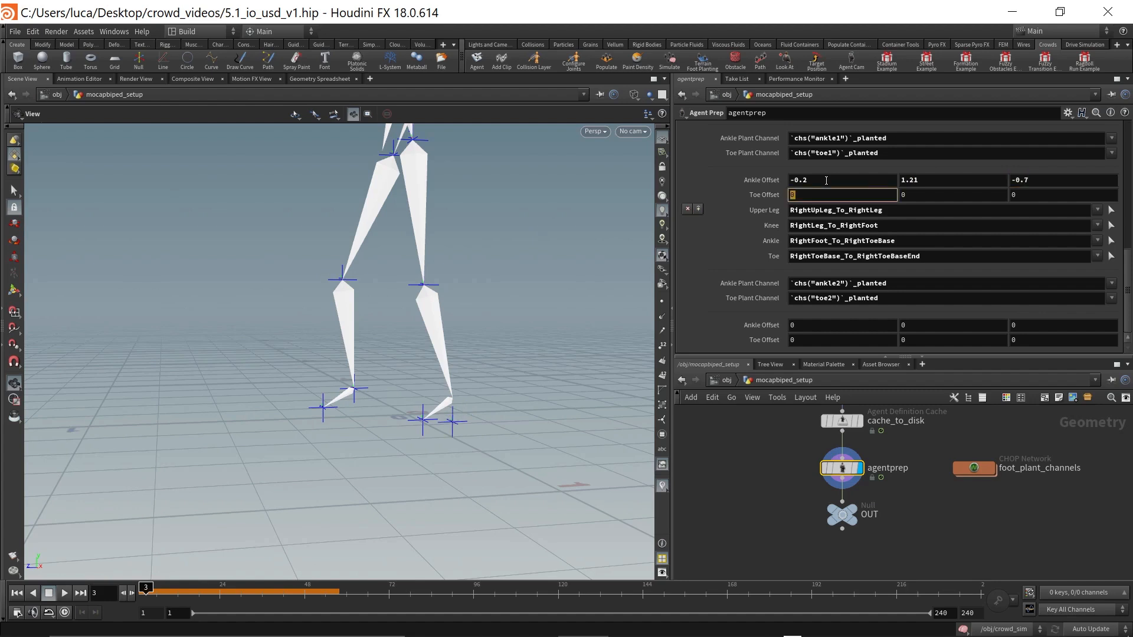
# Step: Set the left leg's toe offset to 0.26 in Y and -1.27 in Z, keeping X at 0
pyautogui.press('Tab')
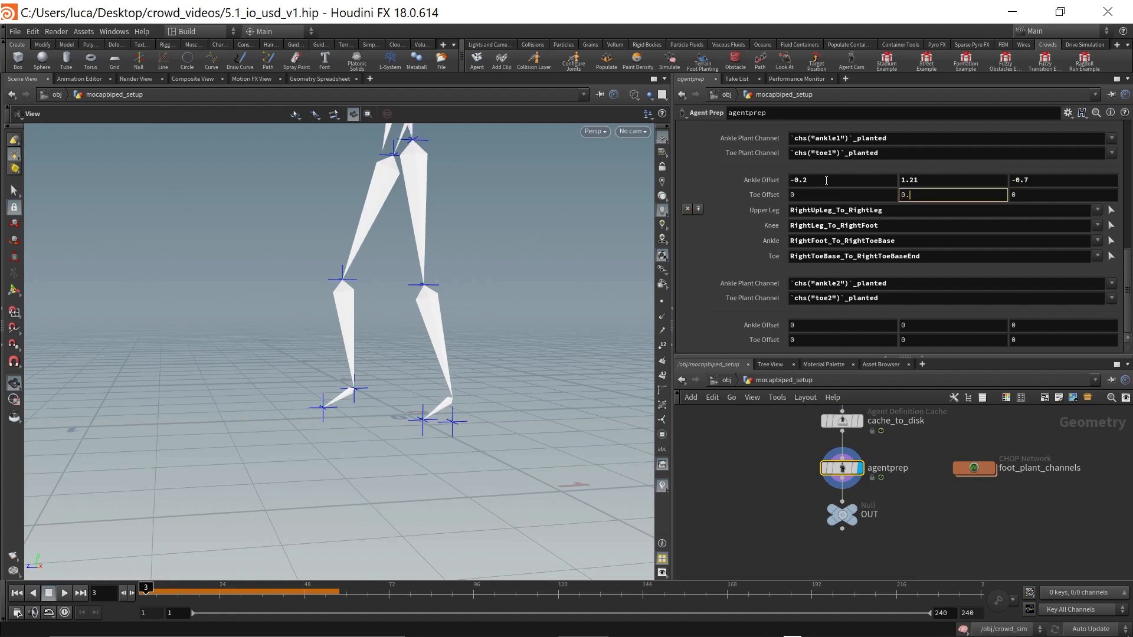
pyautogui.write('0.26')
pyautogui.press('Tab')
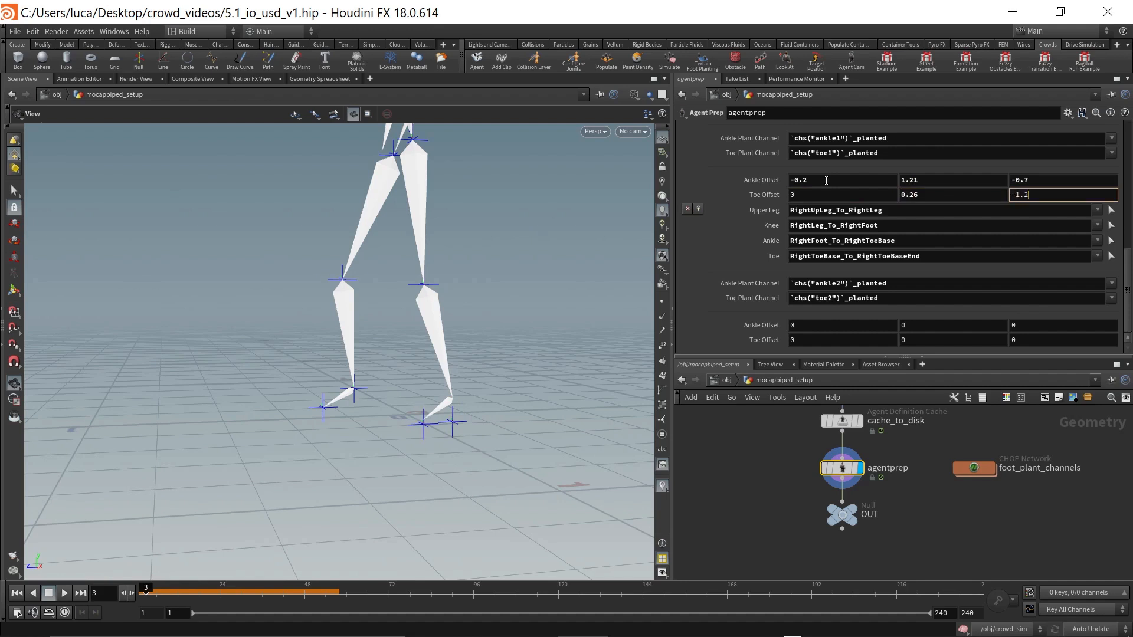
pyautogui.press('Return')
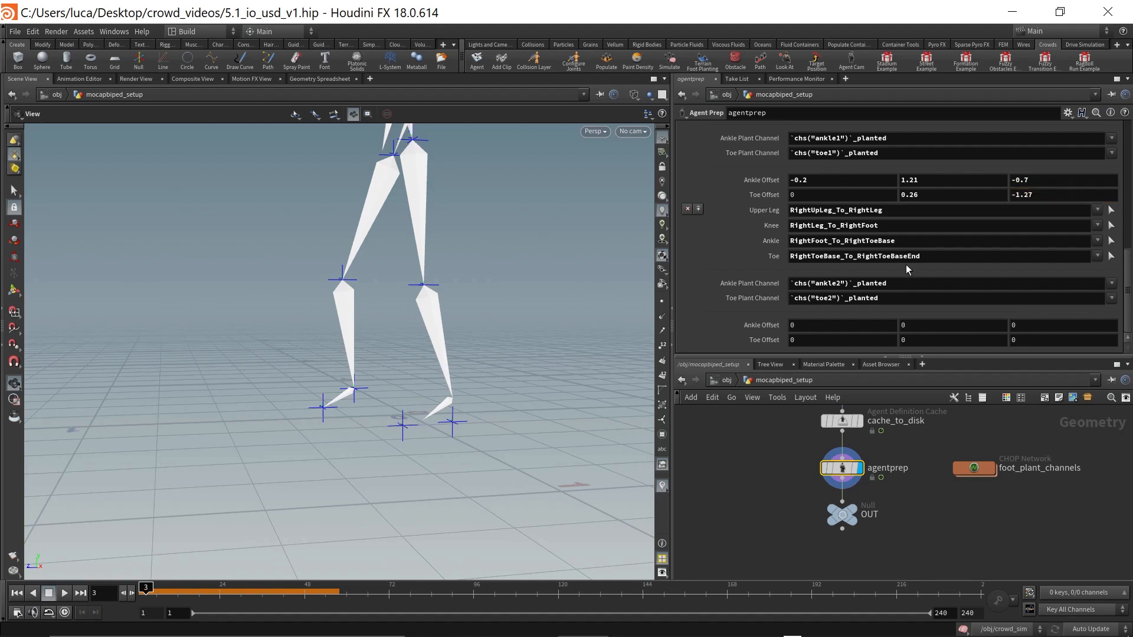
# Step: Set the right leg's ankle offset to 0.34, 1.25, -0.67
pyautogui.click(824, 331)
pyautogui.write('0.34')
pyautogui.press('Tab')
pyautogui.press('Tab')
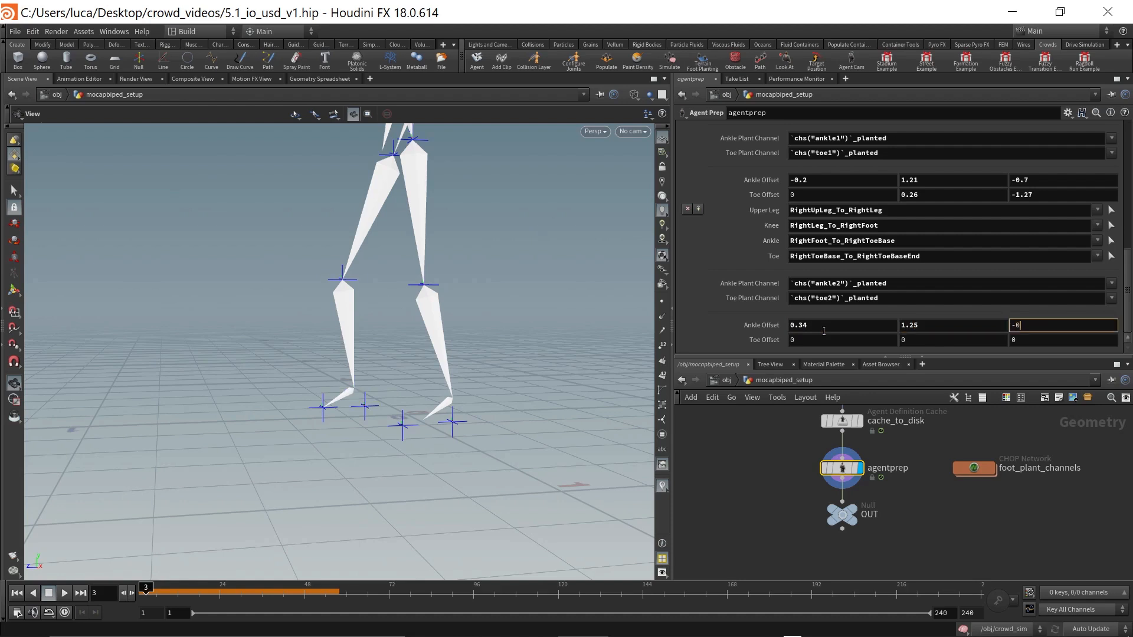
pyautogui.write('-0.67')
pyautogui.press('Tab')
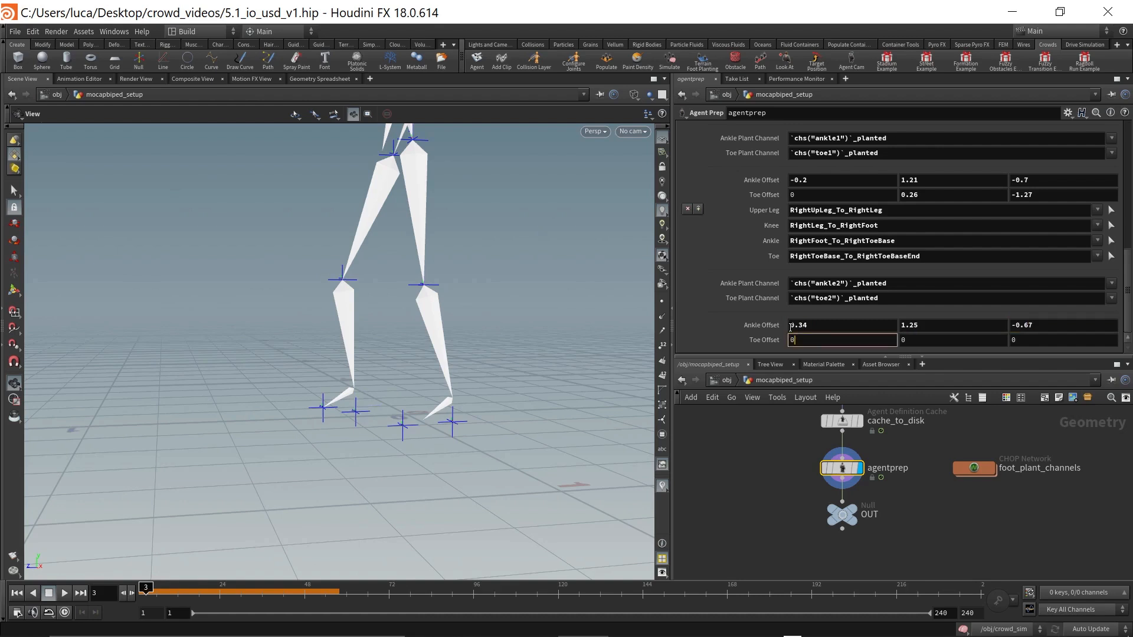
# Step: Set the right leg's toe offset to 0.22, 0.22, -1.39 and return to frame 1
pyautogui.press('Tab')
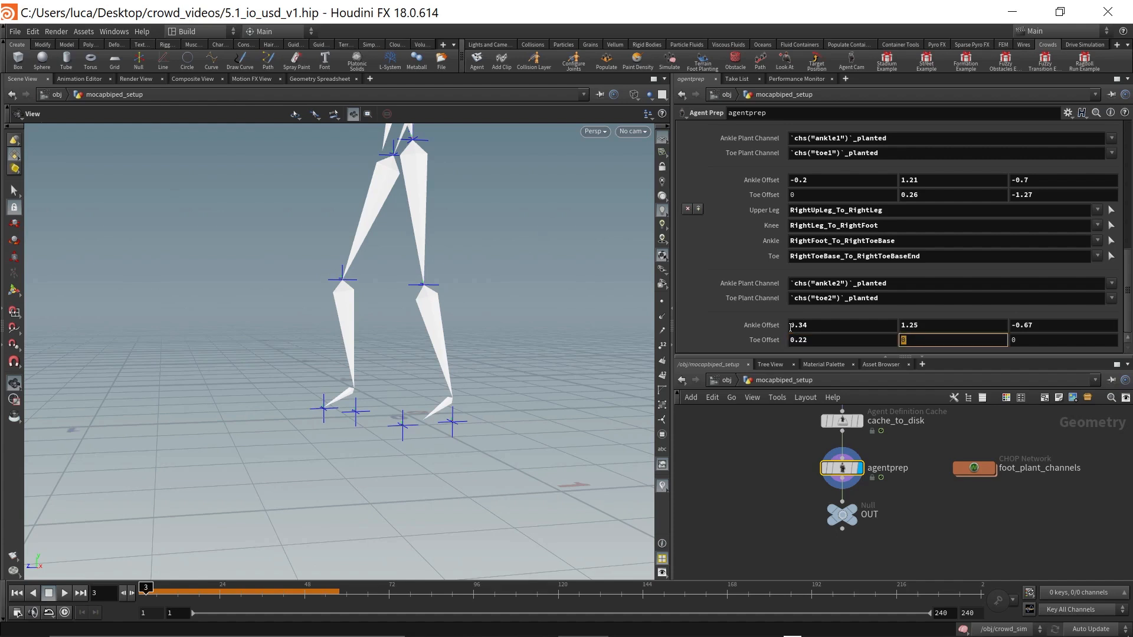
pyautogui.write('0.22')
pyautogui.press('Tab')
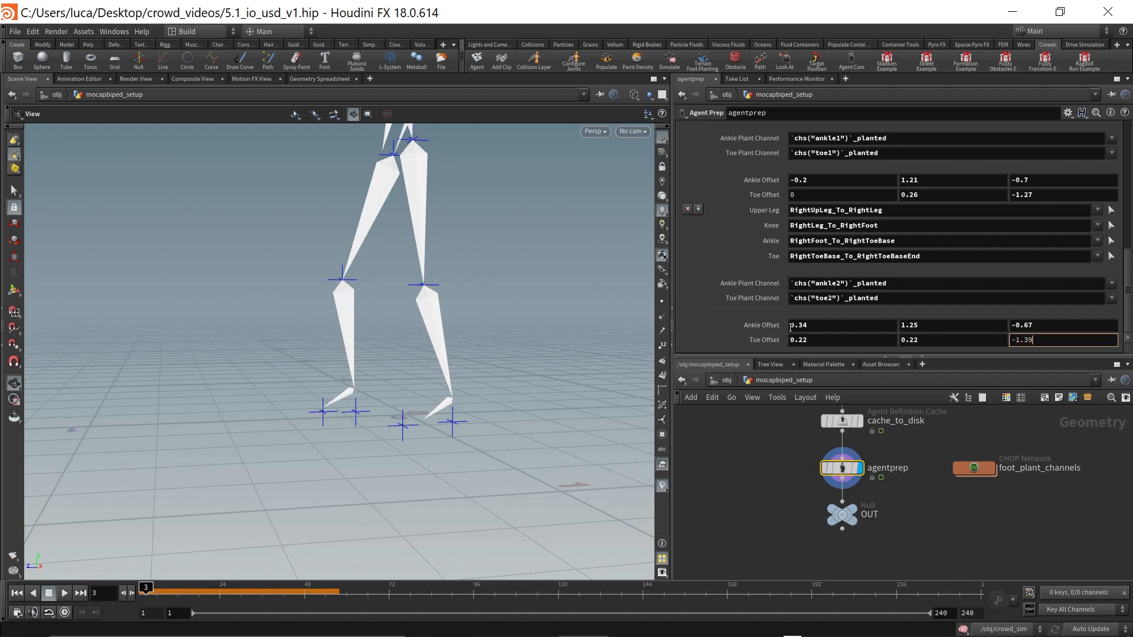
pyautogui.press('Return')
pyautogui.moveTo(301, 425)
pyautogui.mouseDown()
pyautogui.moveTo(380, 451)
pyautogui.moveTo(297, 427)
pyautogui.mouseUp()
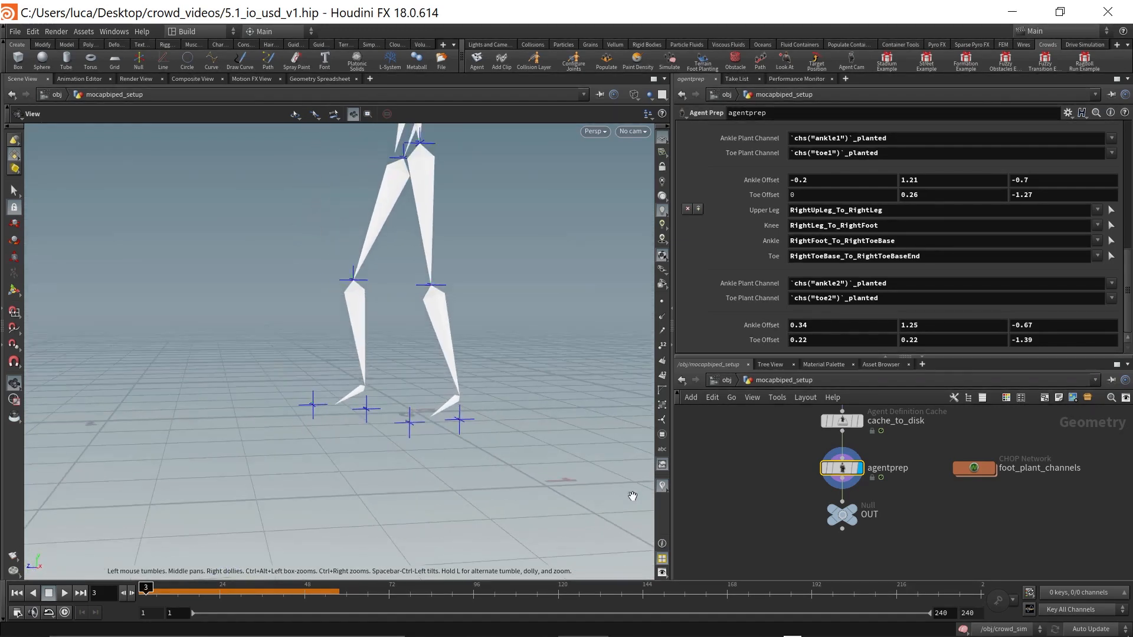
pyautogui.click(142, 590)
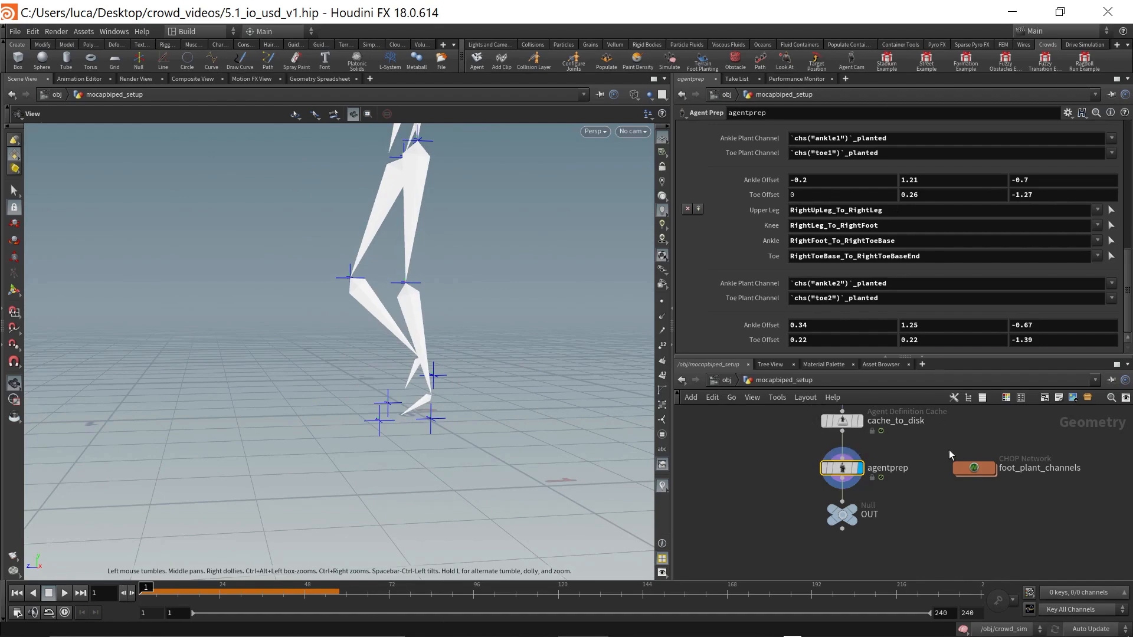
# Step: Delete the foot_plant_channels network, recreate the foot plant CHOP network from agentprep and place it beside that node
pyautogui.scroll(6, 748, 168)
pyautogui.scroll(5, 737, 176)
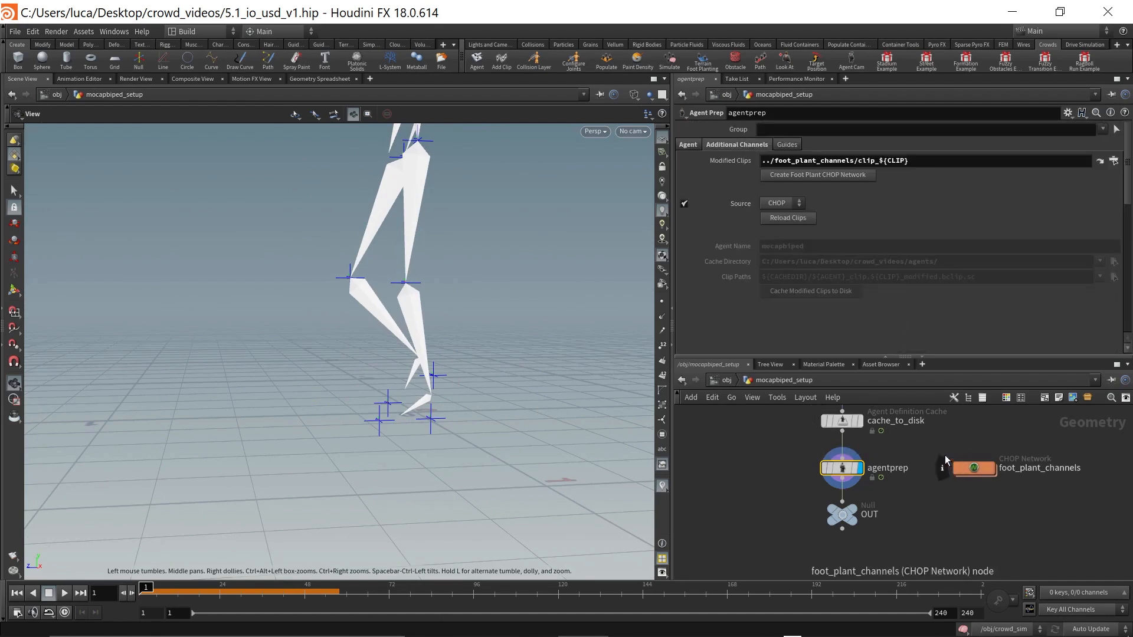
pyautogui.click(977, 468)
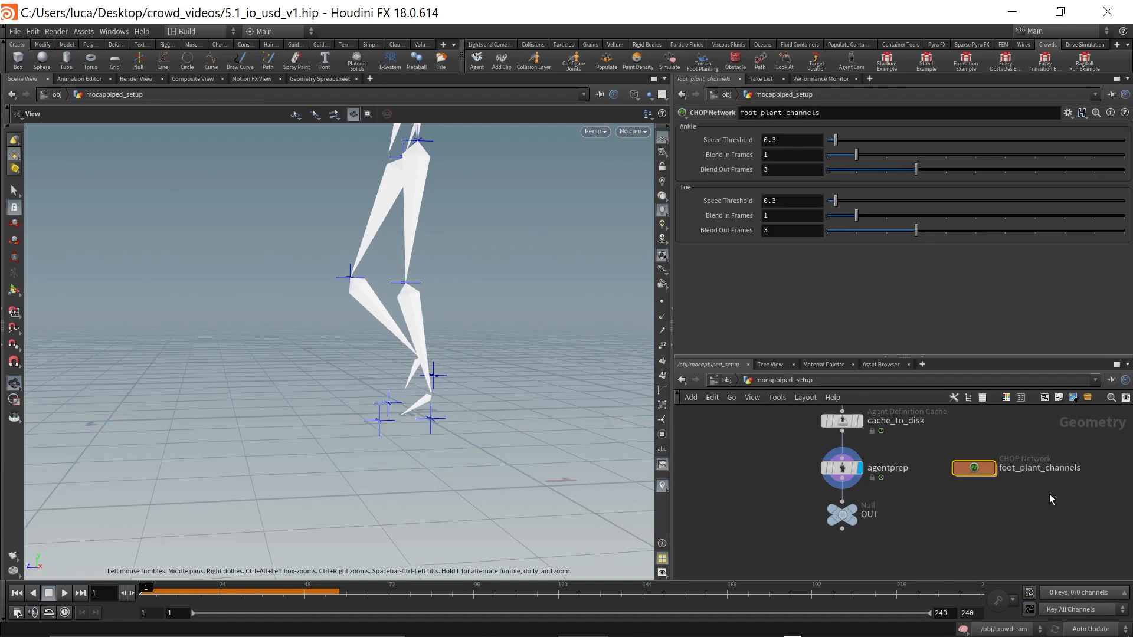
pyautogui.press('Delete')
pyautogui.click(842, 468)
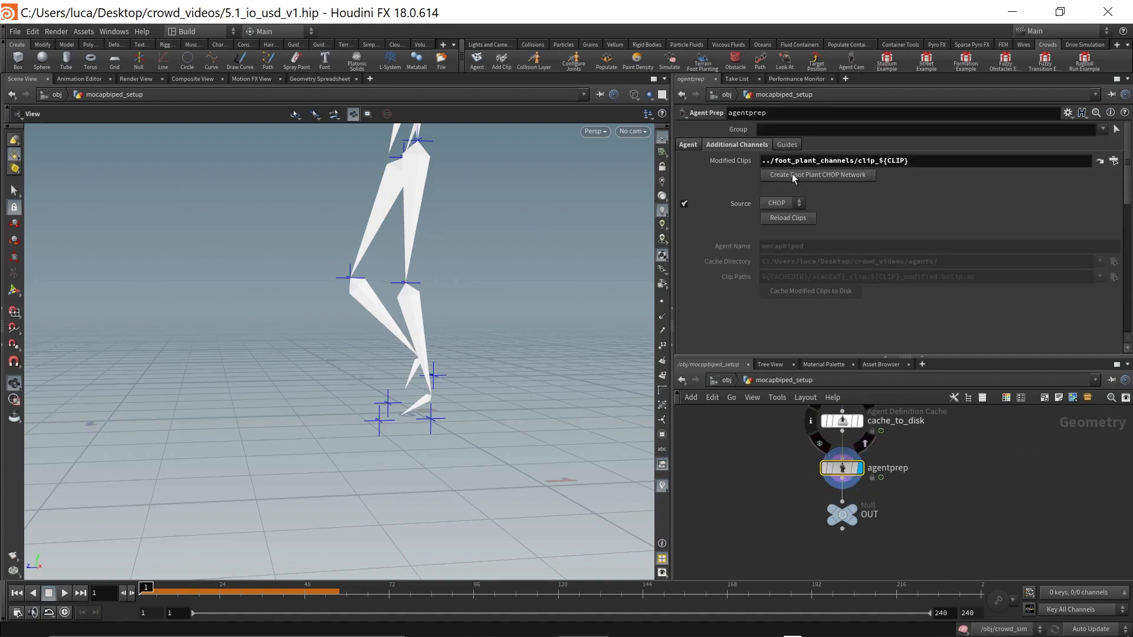
pyautogui.click(792, 175)
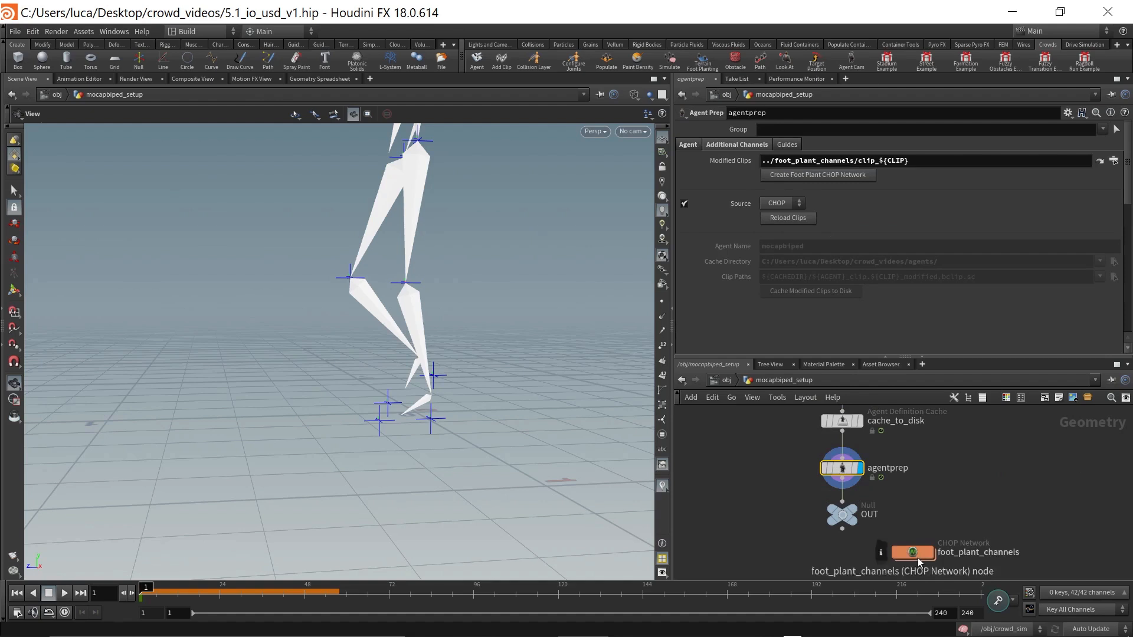
pyautogui.click(991, 475)
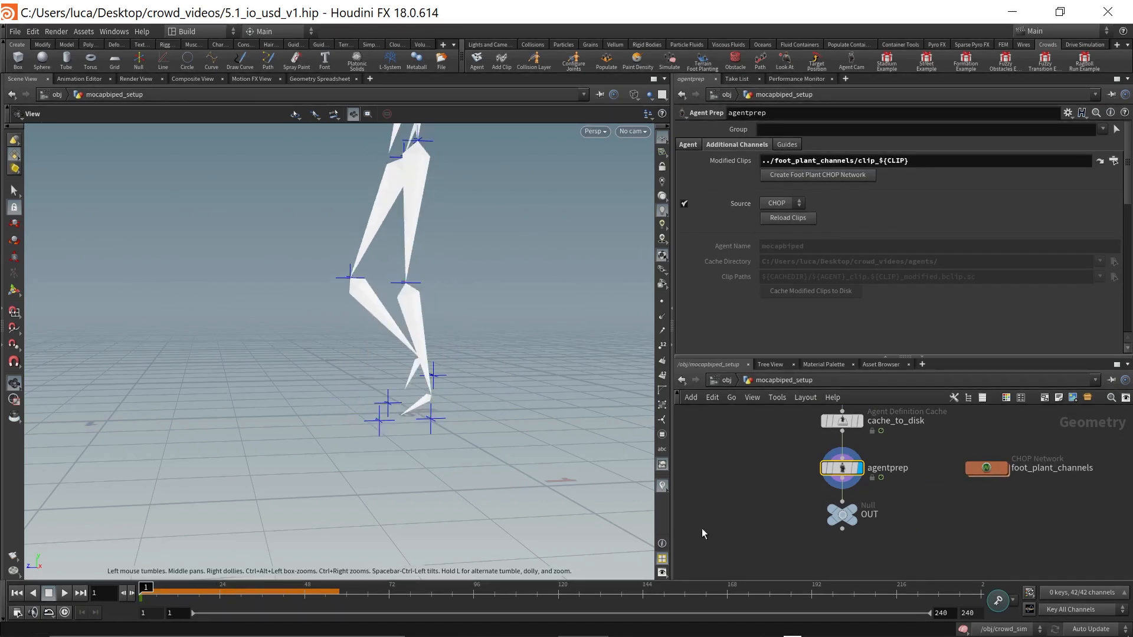
# Step: Look over the crowdsource object's network and node settings, and return to the object level
pyautogui.click(723, 380)
pyautogui.click(838, 514)
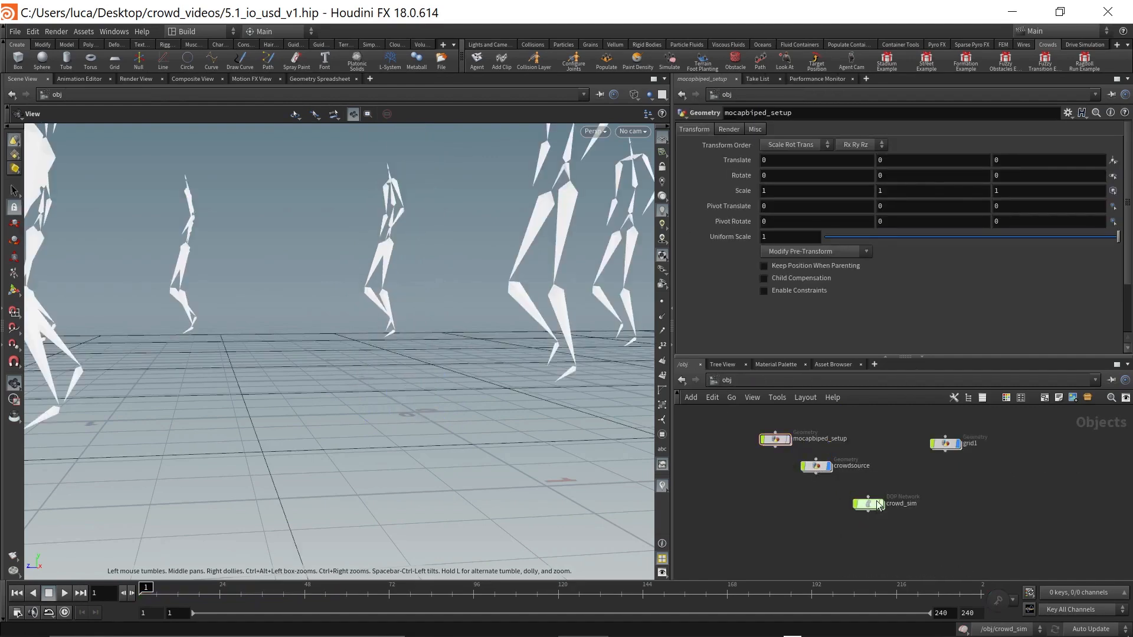
pyautogui.doubleClick(816, 466)
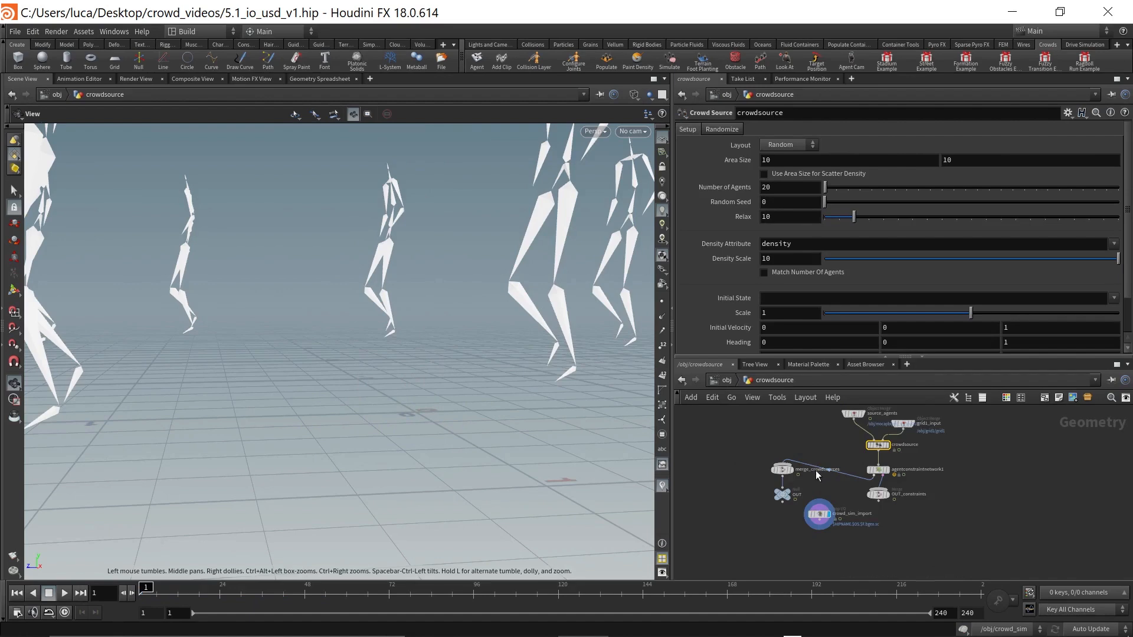
pyautogui.scroll(-3, 817, 313)
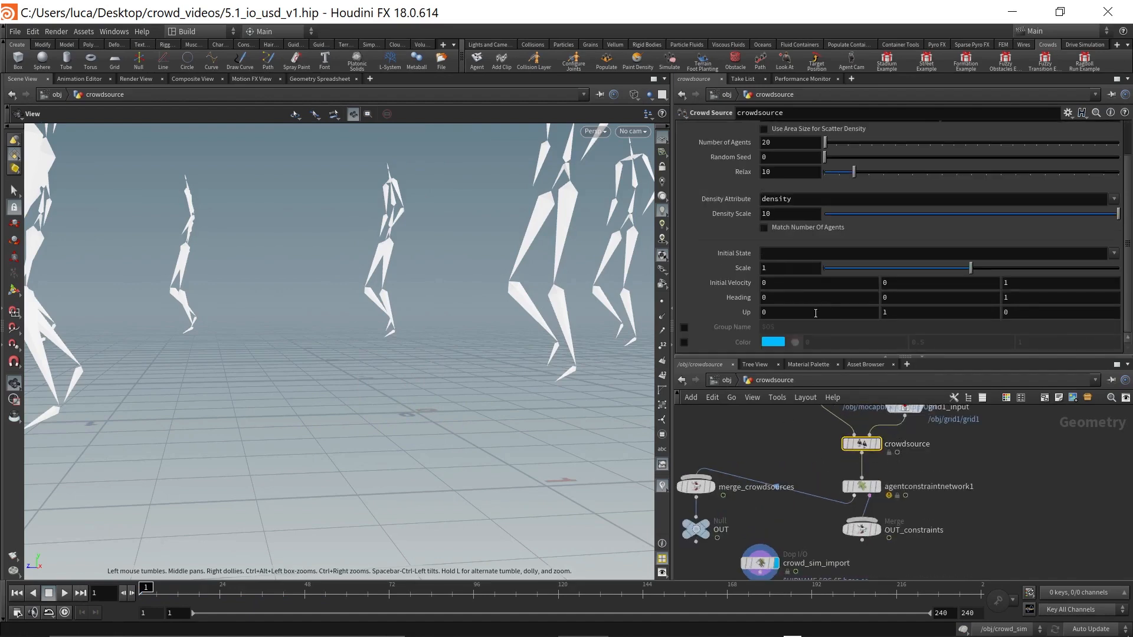
pyautogui.press('u')
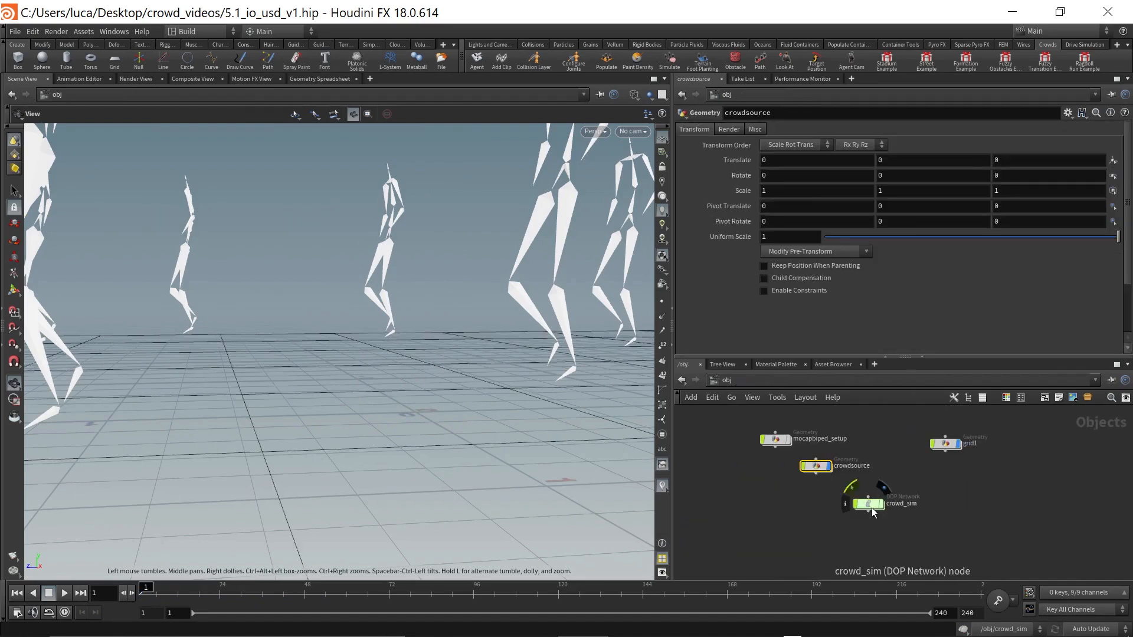
# Step: Open the crowd_sim DOP network and frame the simulated agents from a low side view
pyautogui.click(871, 506)
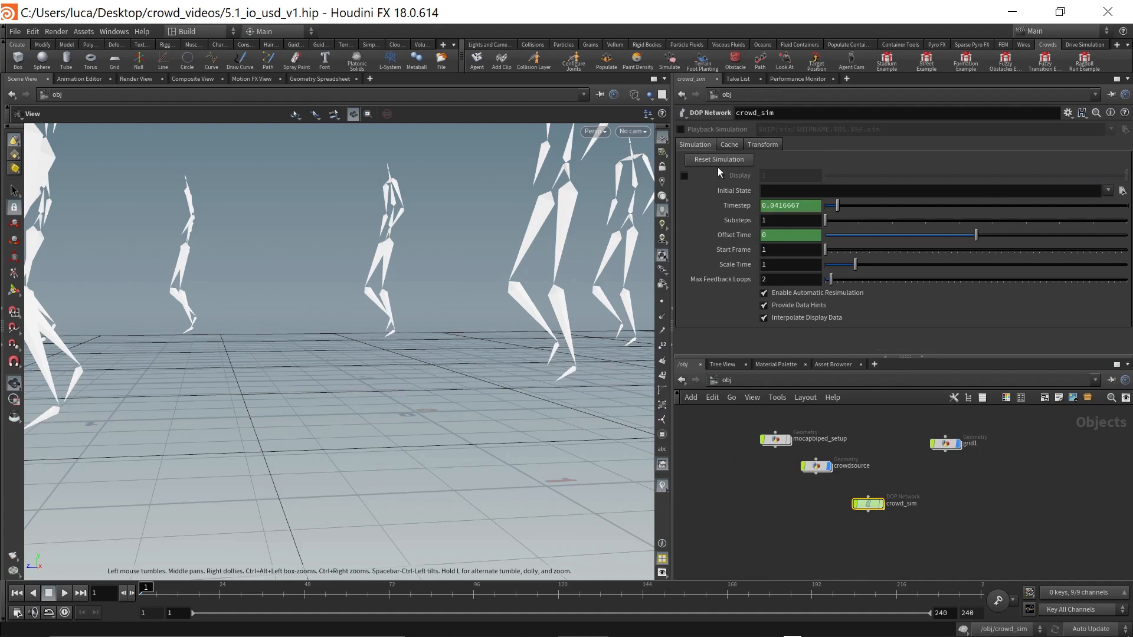
pyautogui.doubleClick(869, 505)
pyautogui.moveTo(491, 377); pyautogui.dragTo(237, 432, button='right')
pyautogui.moveTo(352, 427); pyautogui.dragTo(144, 452, button='right')
pyautogui.moveTo(223, 455); pyautogui.dragTo(331, 407, button='right')
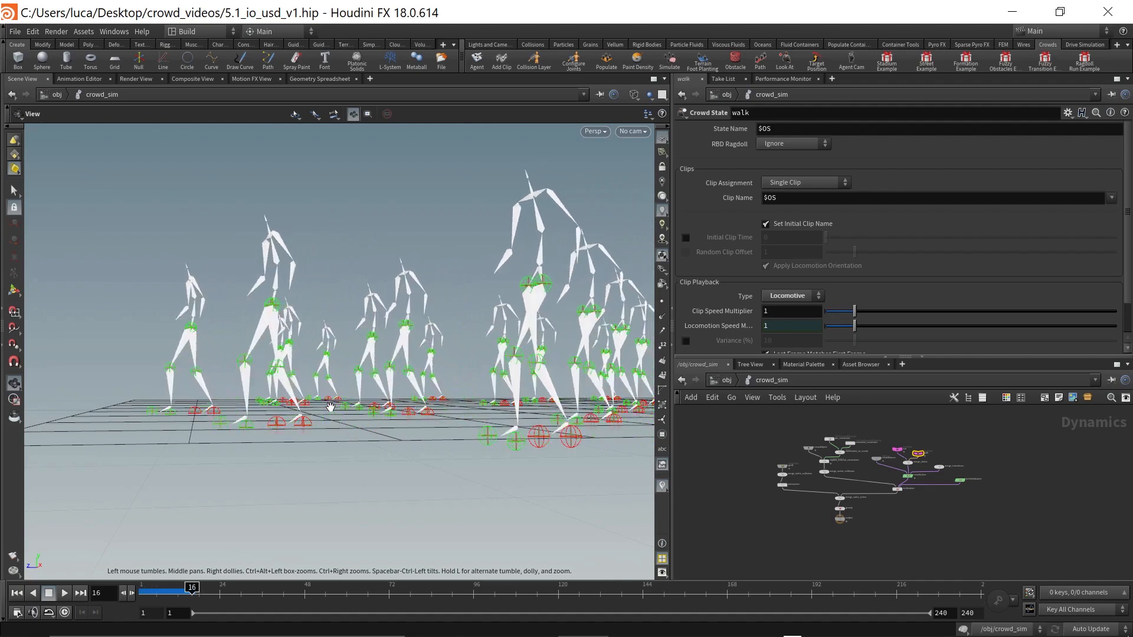
# Step: Switch the crowd to shaded display, advance the simulation to frame 37 to check the foot planting, and go back to frame 1
pyautogui.press('w')
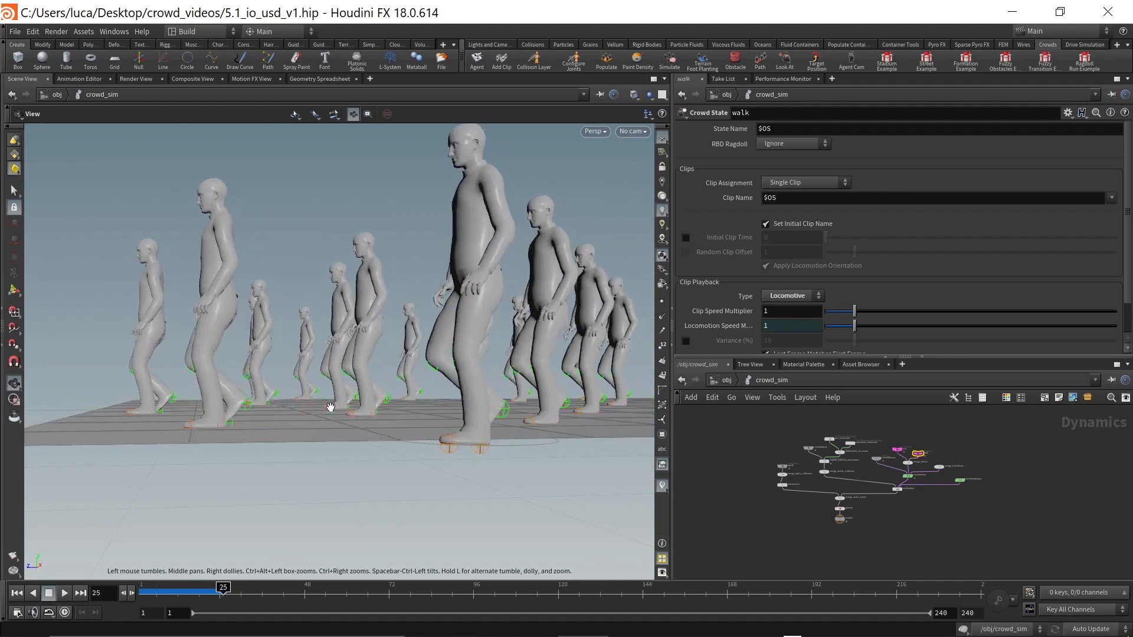
pyautogui.press('Right')
pyautogui.press('Right')
pyautogui.press('Right')
pyautogui.press('Right')
pyautogui.press('Right')
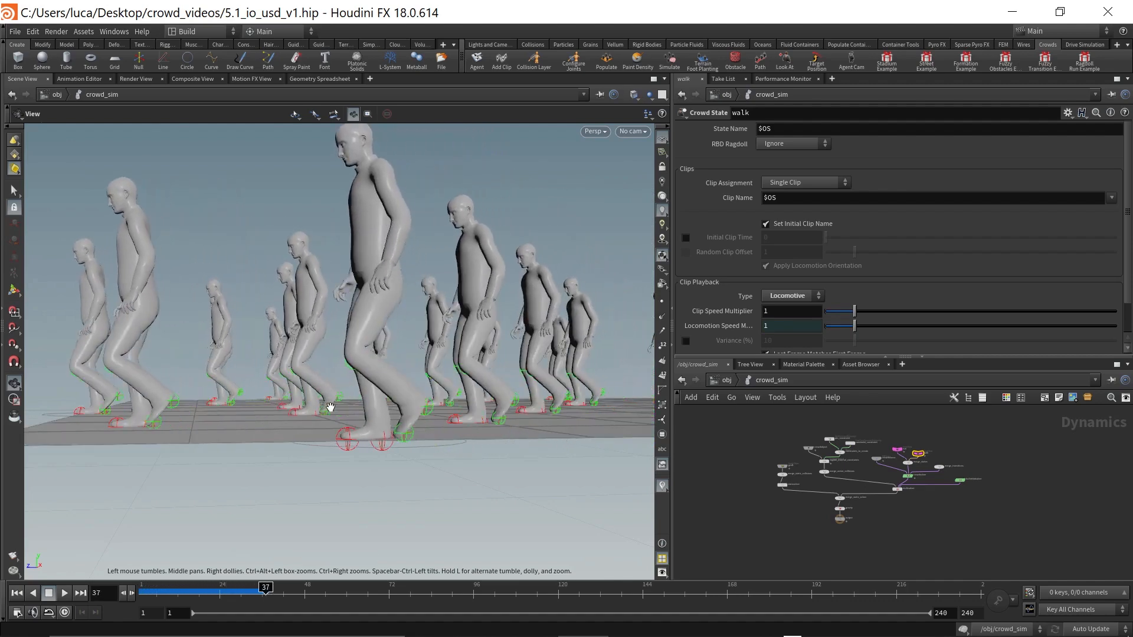
pyautogui.press('Down')
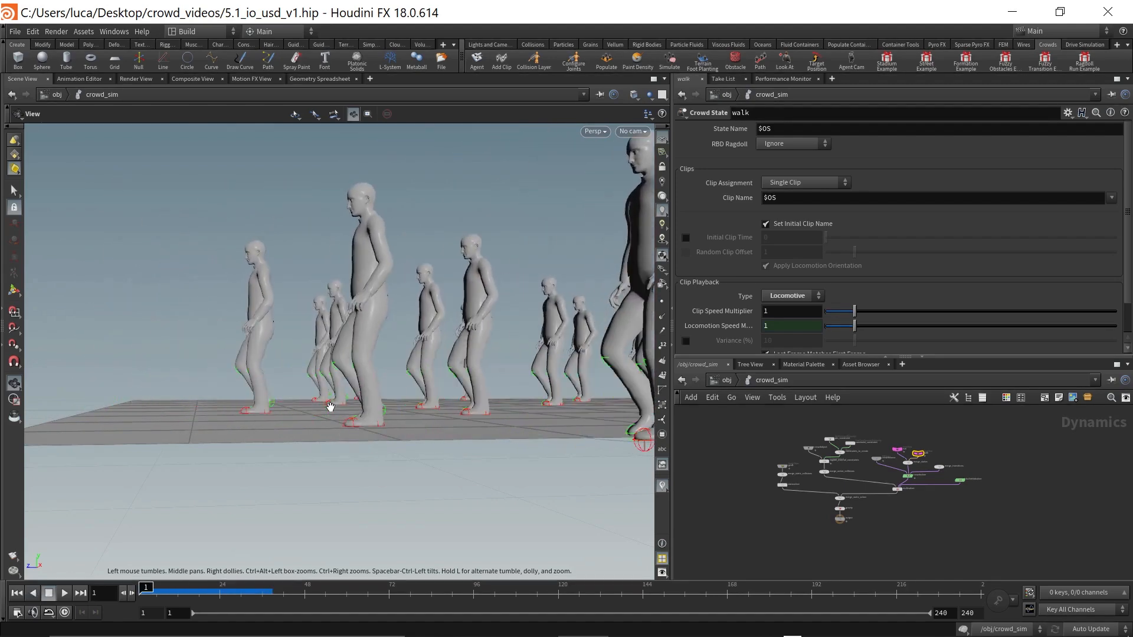
# Step: Add a Crowd Trigger node above merge_transitions in the crowd_sim network
pyautogui.moveTo(331, 406); pyautogui.dragTo(406, 403)
pyautogui.scroll(5, 933, 481)
pyautogui.press('Tab')
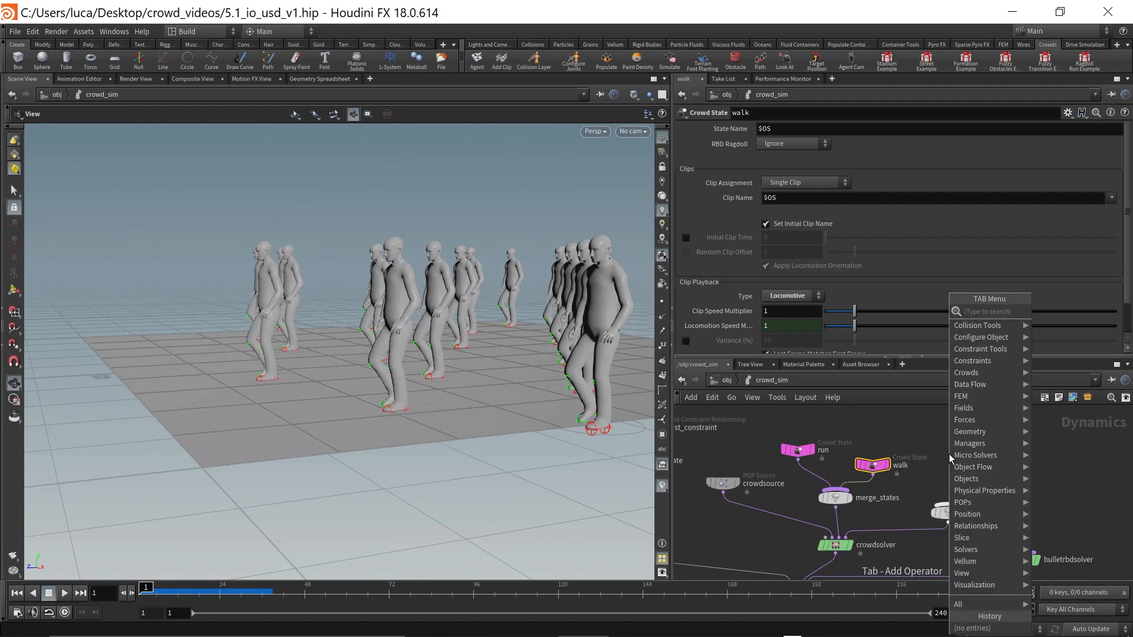
pyautogui.write('trig')
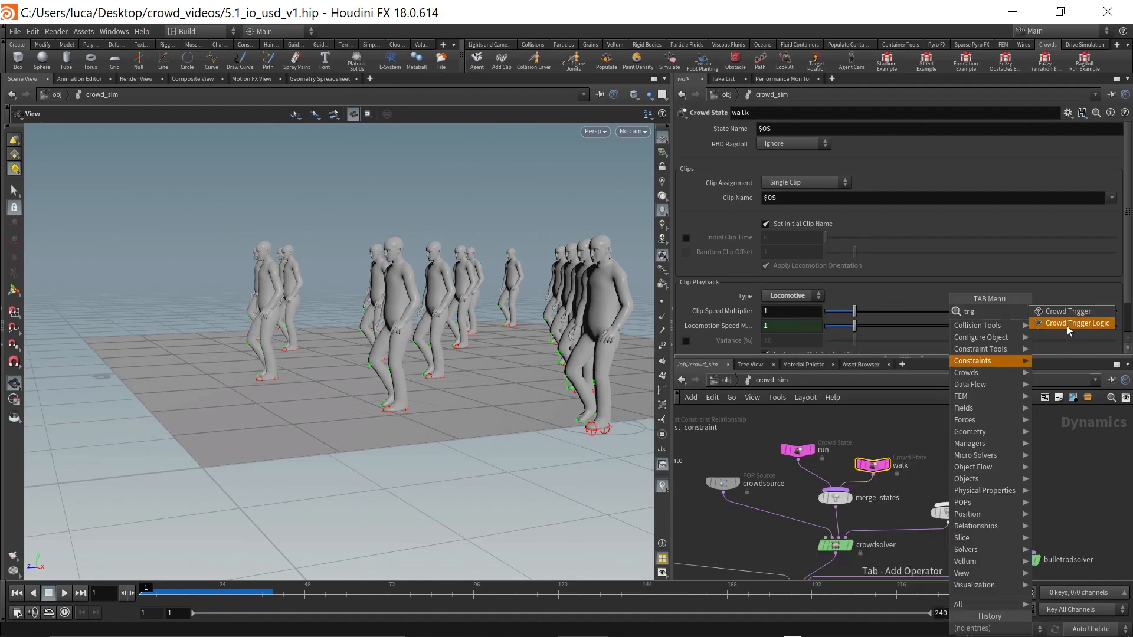
pyautogui.click(1066, 324)
pyautogui.click(951, 431)
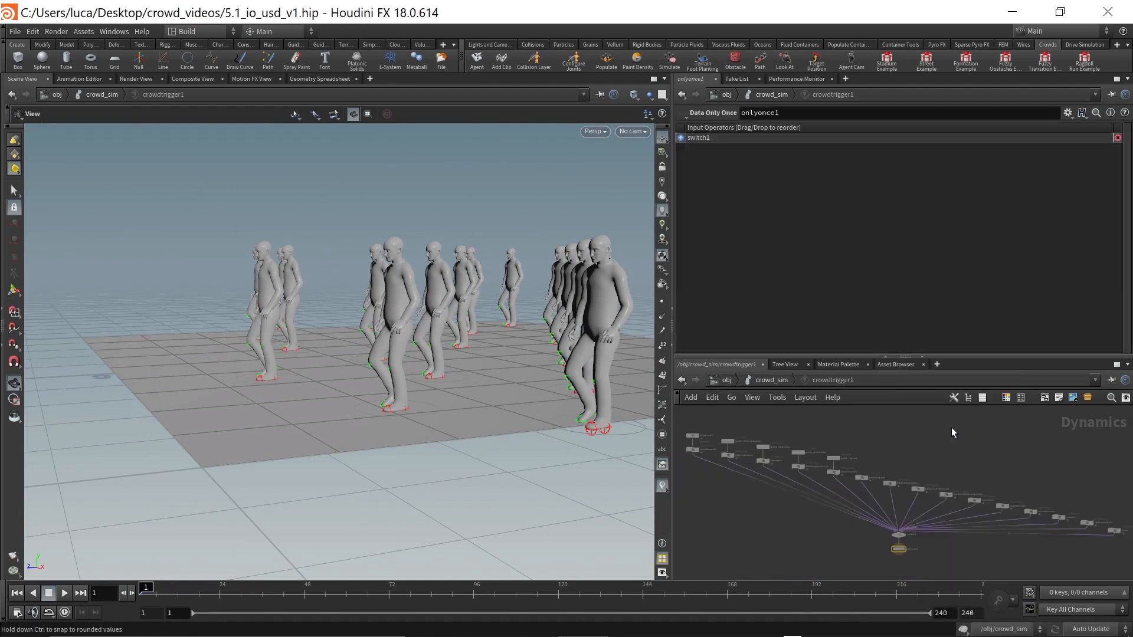
pyautogui.press('u')
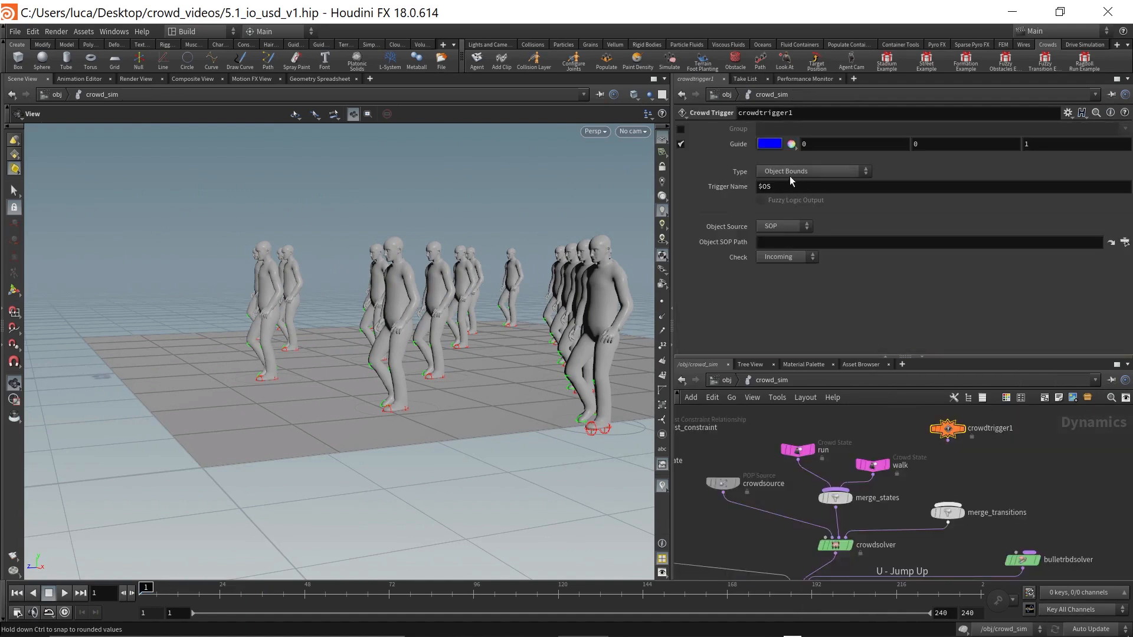
# Step: Configure crowdtrigger1 as a Time (Current) trigger in seconds, with playback time 2 and random offset 0
pyautogui.click(814, 172)
pyautogui.click(806, 286)
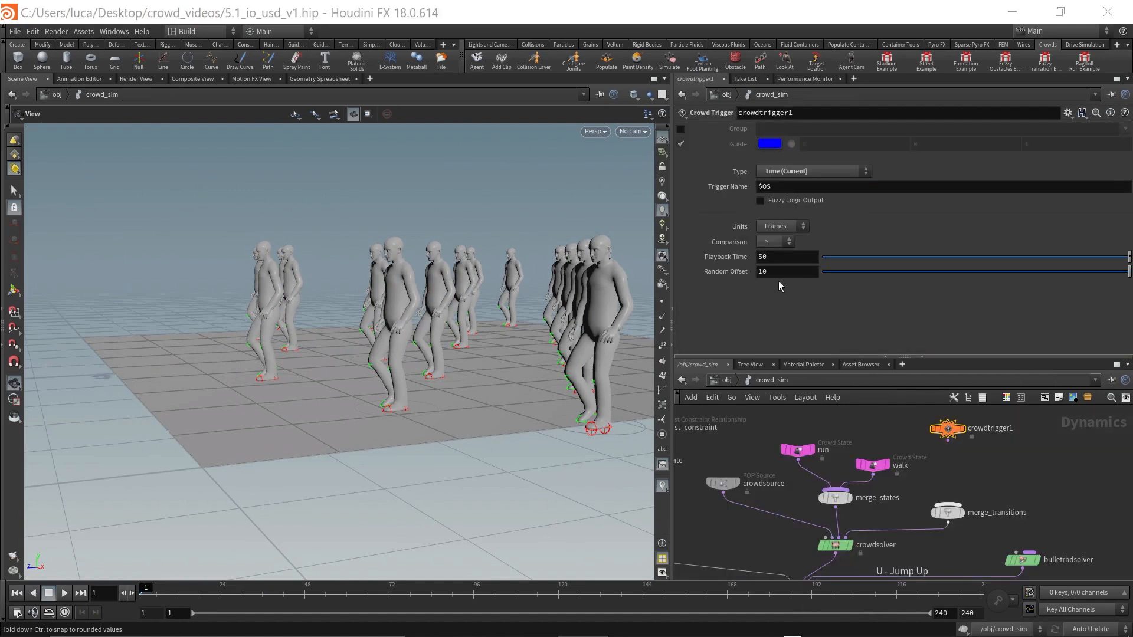
pyautogui.click(782, 226)
pyautogui.click(776, 252)
pyautogui.click(773, 258)
pyautogui.write('2')
pyautogui.press('Tab')
pyautogui.write('0')
pyautogui.press('Return')
# Step: Add a Crowd Transition node below crowdtrigger1 and wire it between the trigger and merge_transitions, keeping its walk-to-run states
pyautogui.press('Tab')
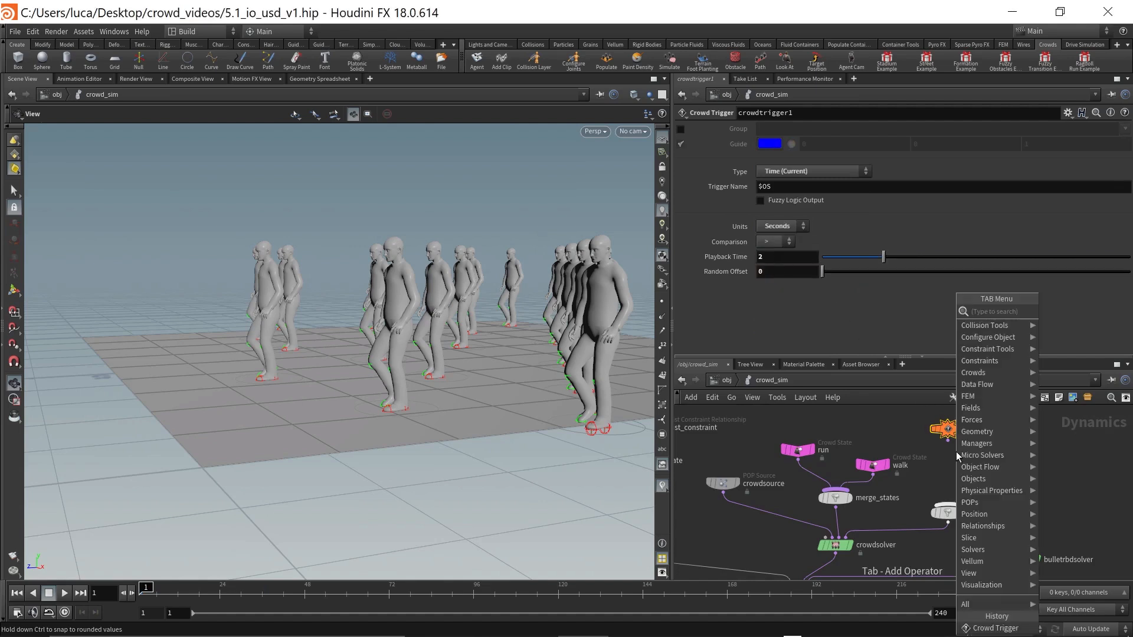
pyautogui.write('tran')
pyautogui.press('Return')
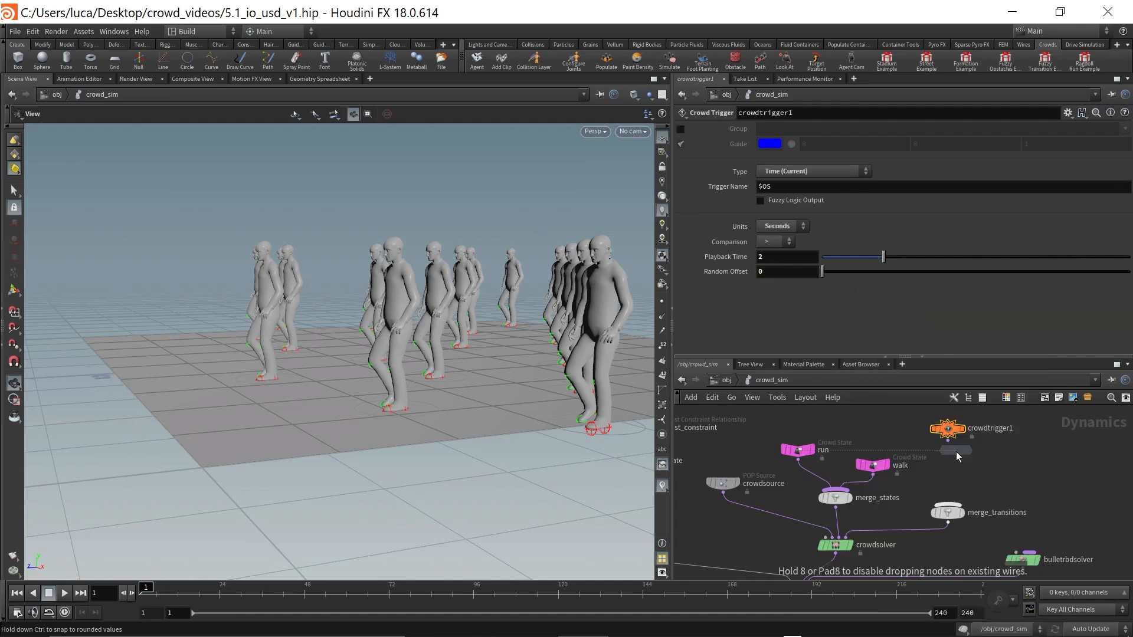
pyautogui.click(952, 469)
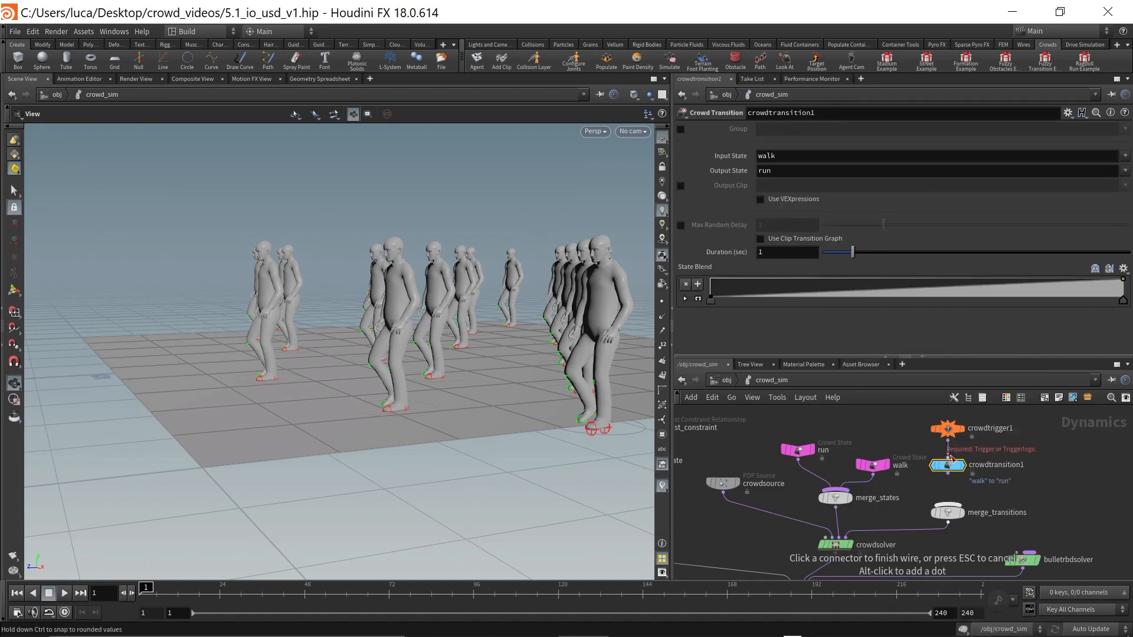
pyautogui.click(949, 475)
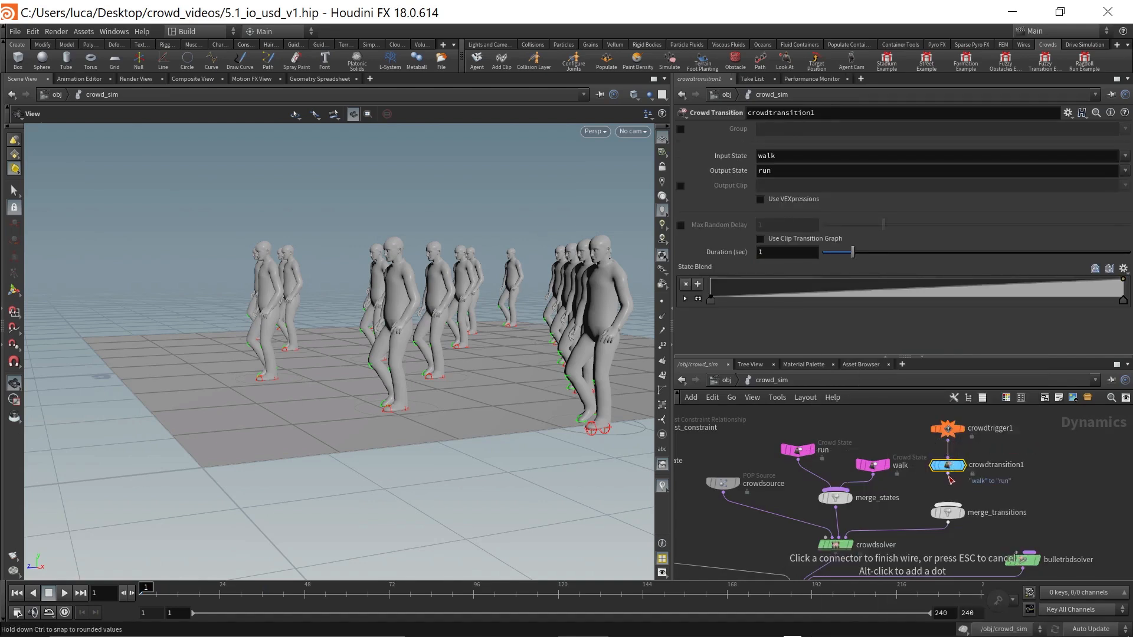
pyautogui.click(948, 505)
pyautogui.moveTo(957, 472); pyautogui.dragTo(957, 477)
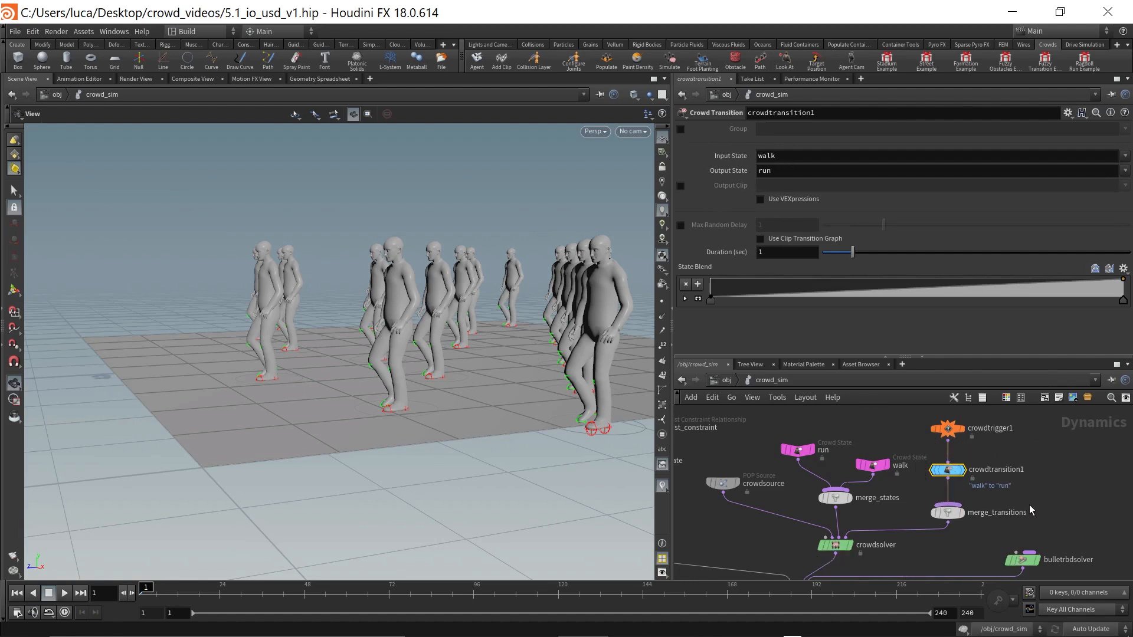
pyautogui.moveTo(512, 405); pyautogui.dragTo(284, 403, button='right')
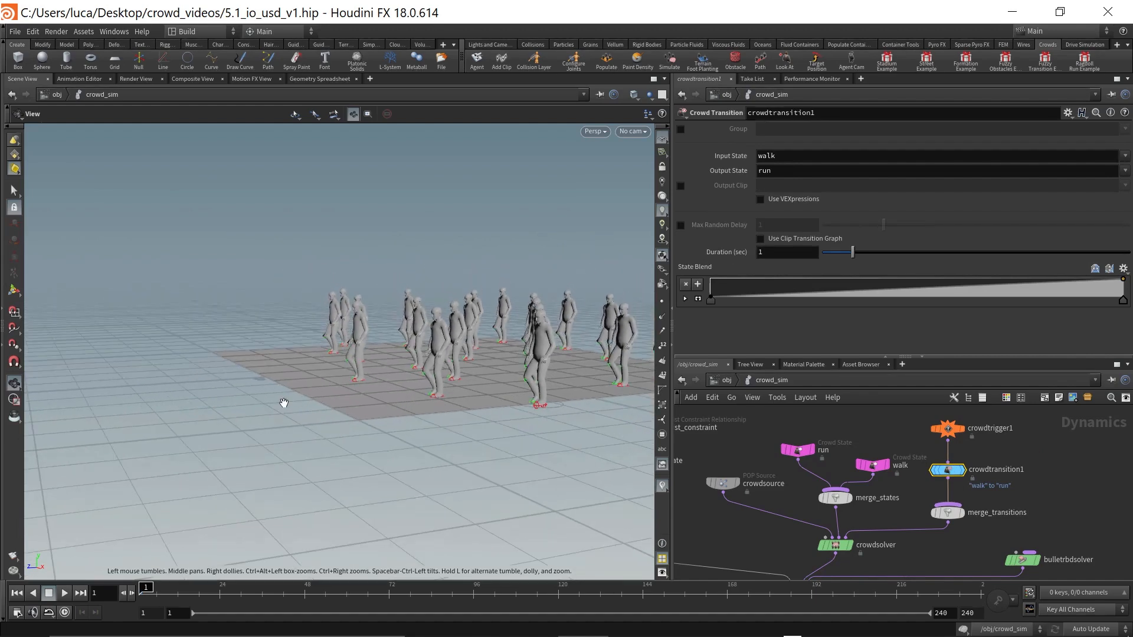
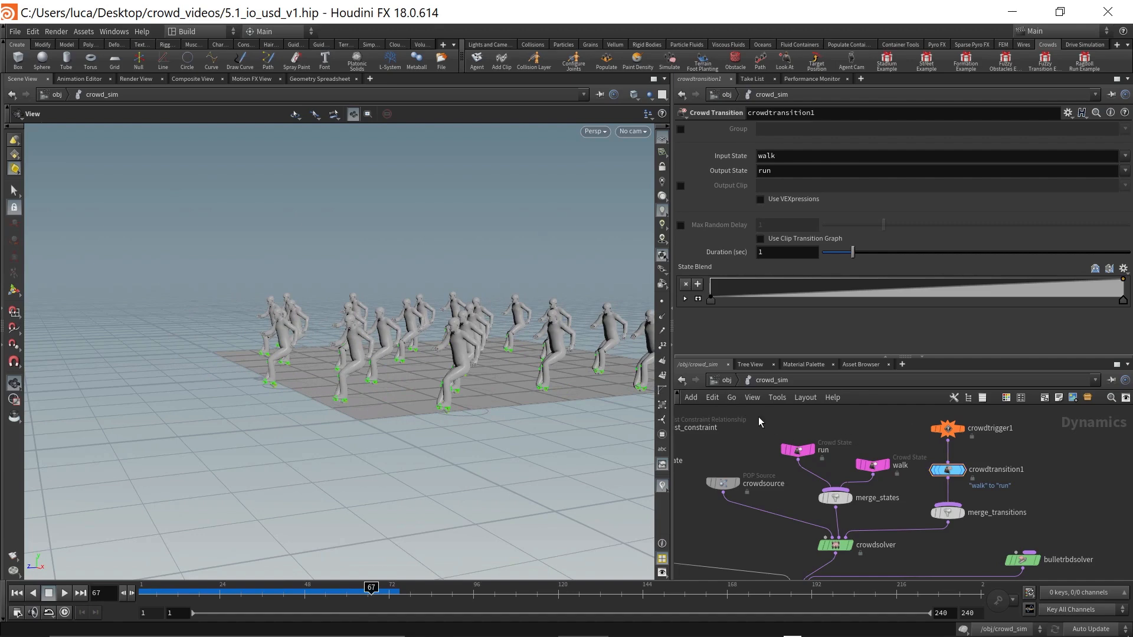
# Step: Open the mocapbiped_setup network and examine the locomotion and clip settings of its load_clips node
pyautogui.click(682, 381)
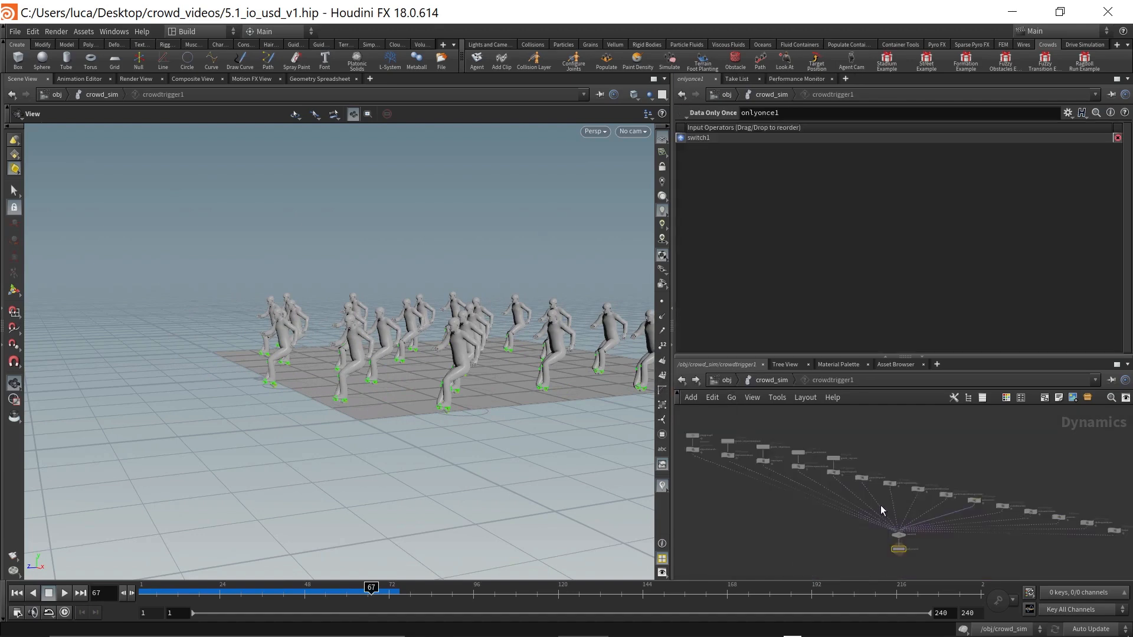
pyautogui.press('u')
pyautogui.press('u')
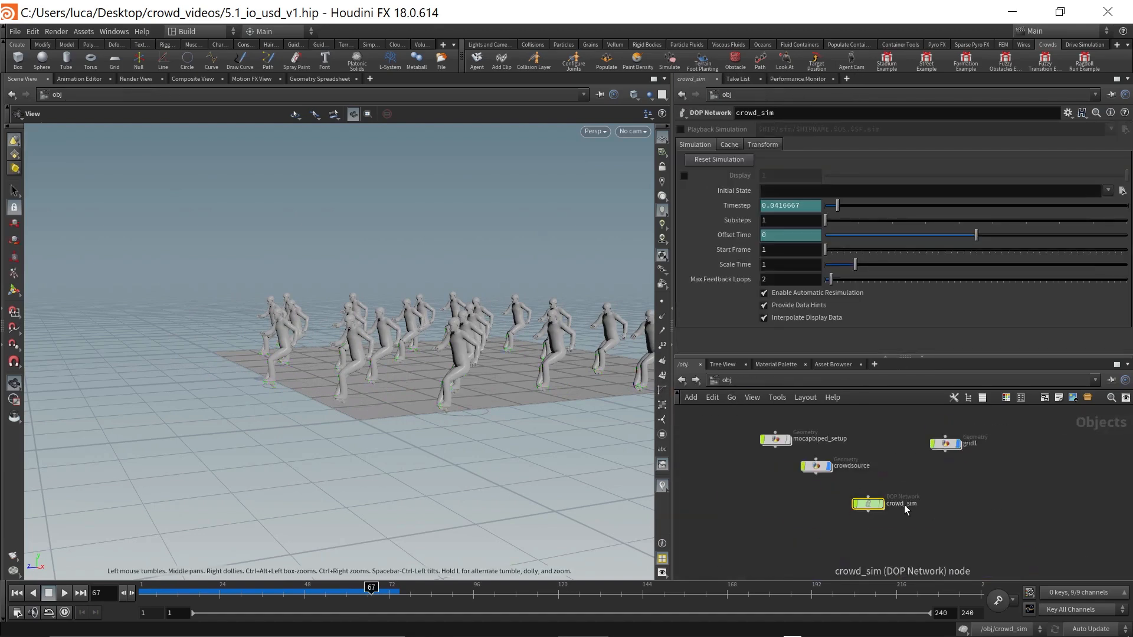
pyautogui.press('h')
pyautogui.click(823, 494)
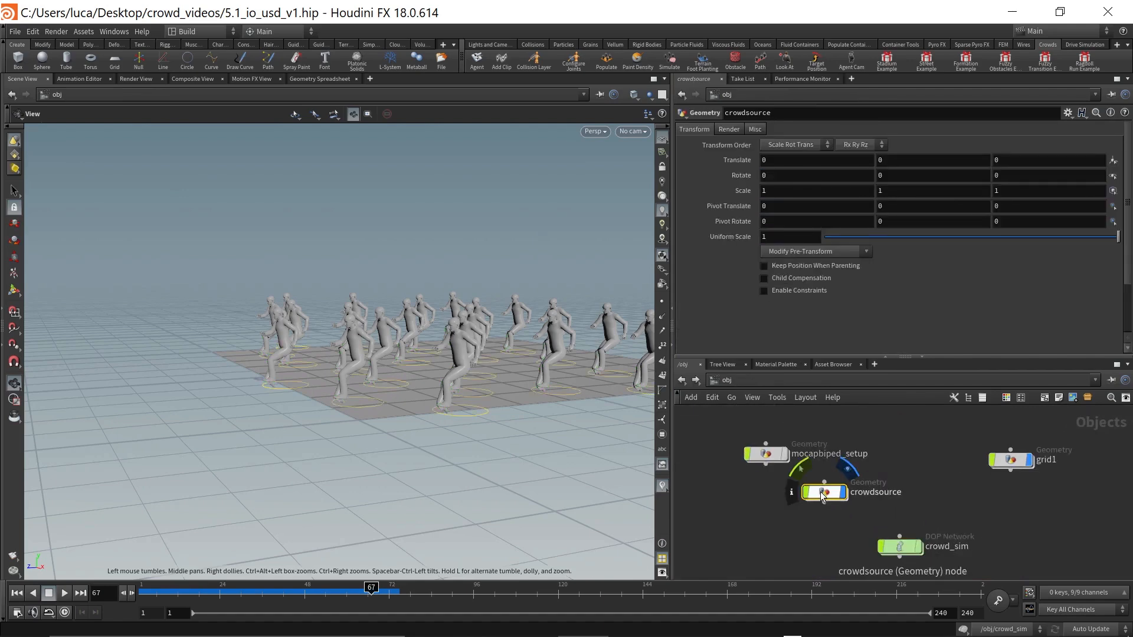
pyautogui.doubleClick(771, 455)
pyautogui.moveTo(943, 413); pyautogui.dragTo(945, 559, button='middle')
pyautogui.scroll(-3, 956, 514)
pyautogui.scroll(3, 896, 480)
pyautogui.click(890, 500)
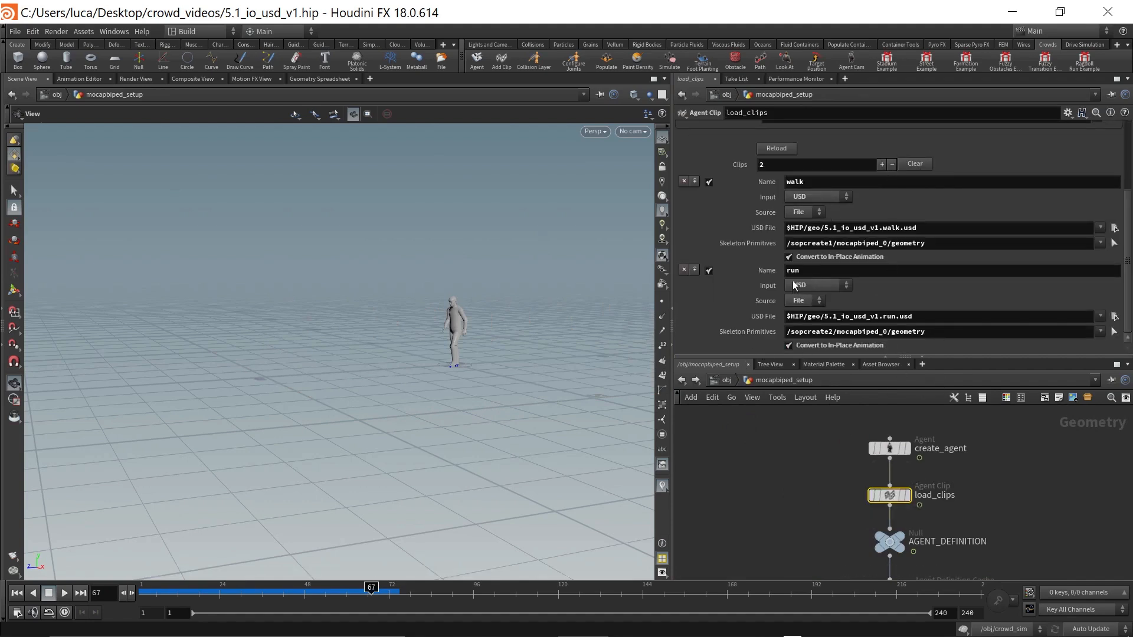
pyautogui.scroll(4, 827, 289)
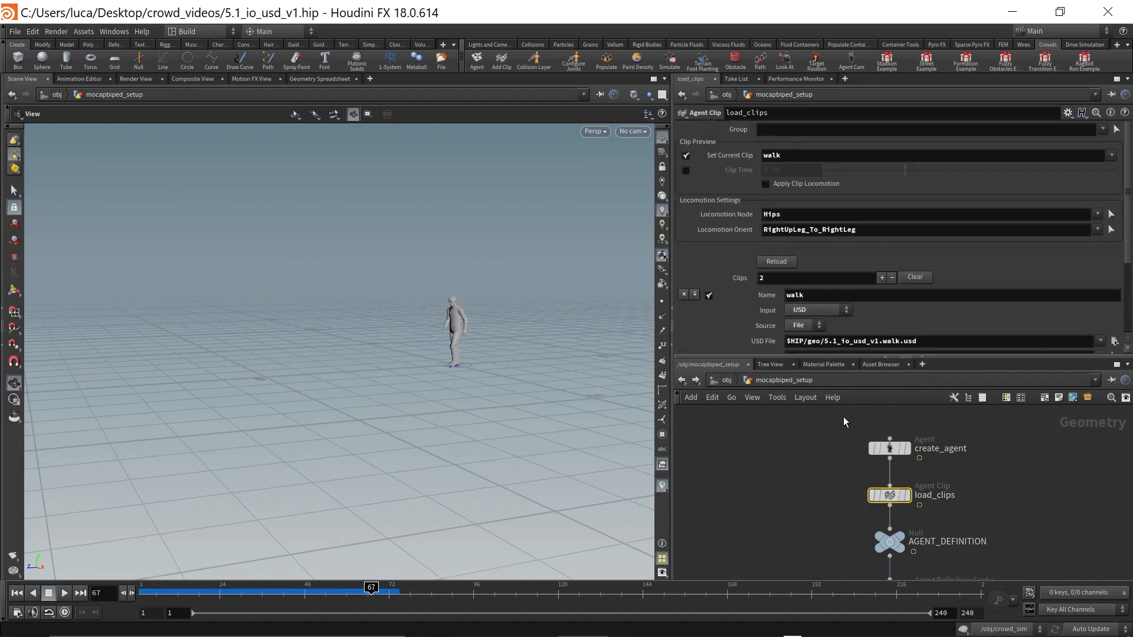
pyautogui.scroll(-4, 826, 295)
pyautogui.scroll(-5, 783, 481)
pyautogui.press('h')
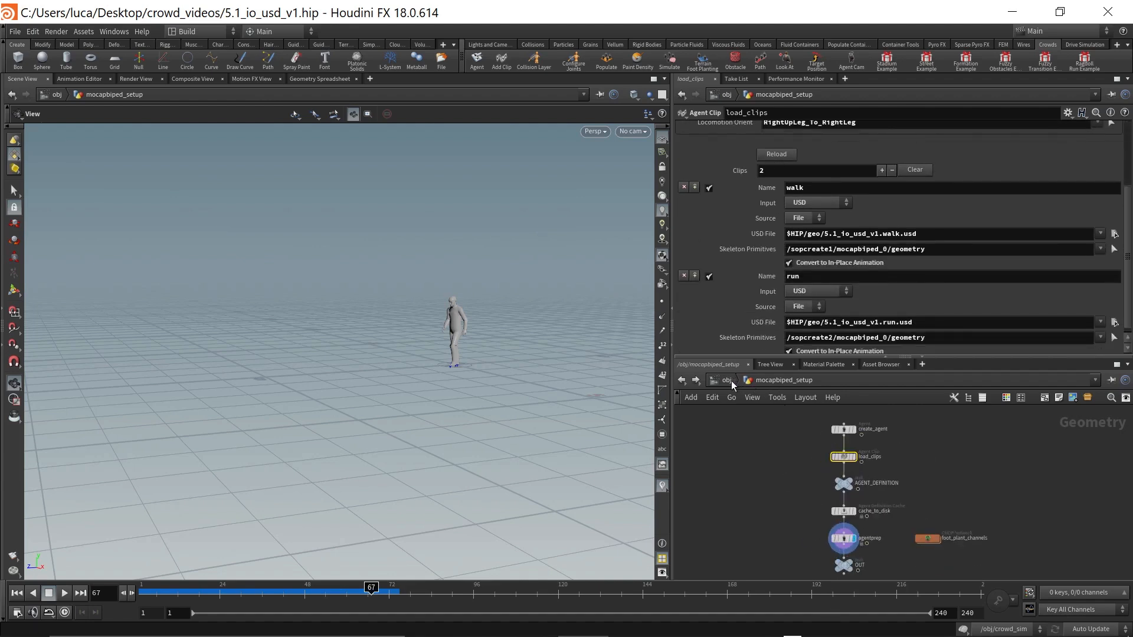
pyautogui.scroll(-1, 859, 316)
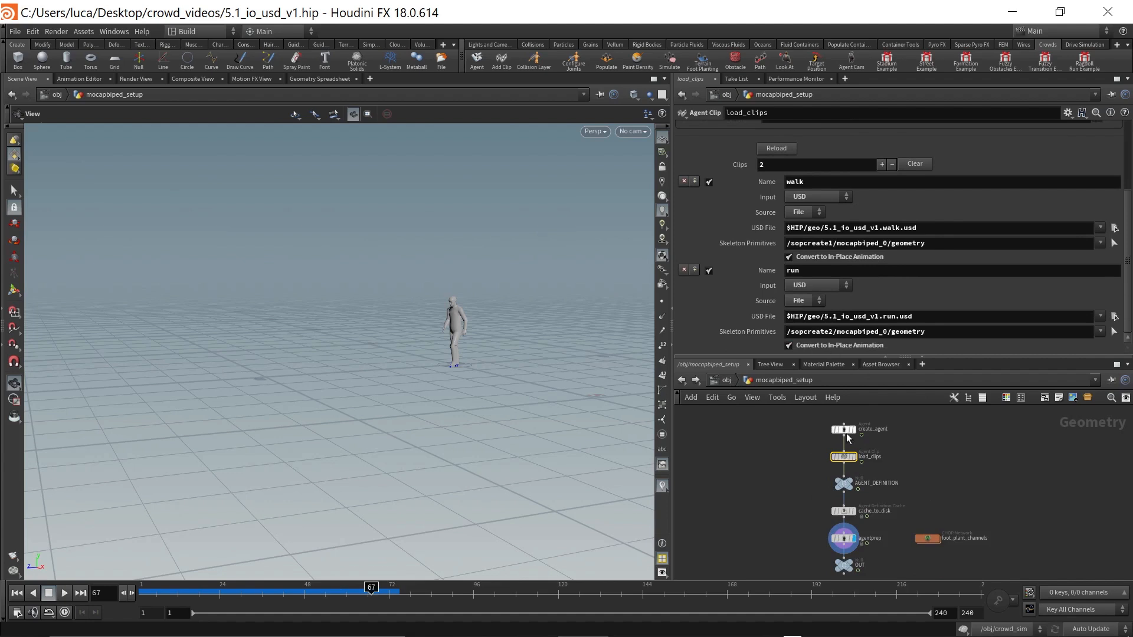
# Step: Examine the Agent node's clip range and locomotion settings inside agent_run, and return to the object level
pyautogui.click(726, 380)
pyautogui.scroll(-5, 872, 471)
pyautogui.moveTo(862, 446); pyautogui.dragTo(915, 484, button='middle')
pyautogui.scroll(4, 835, 482)
pyautogui.scroll(-2, 837, 483)
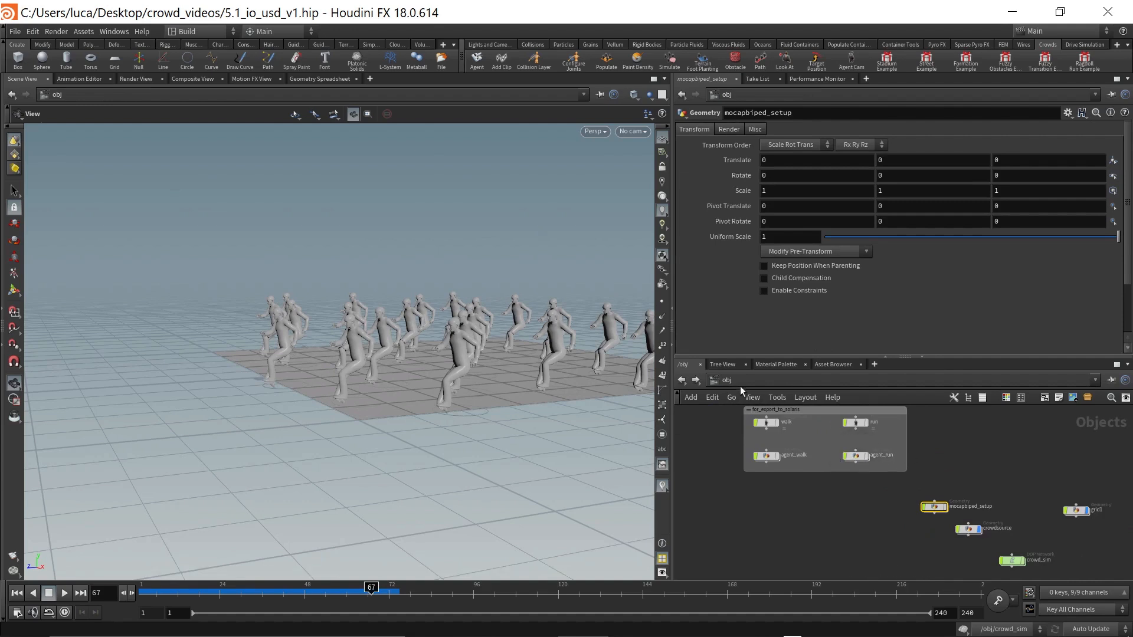
pyautogui.doubleClick(856, 456)
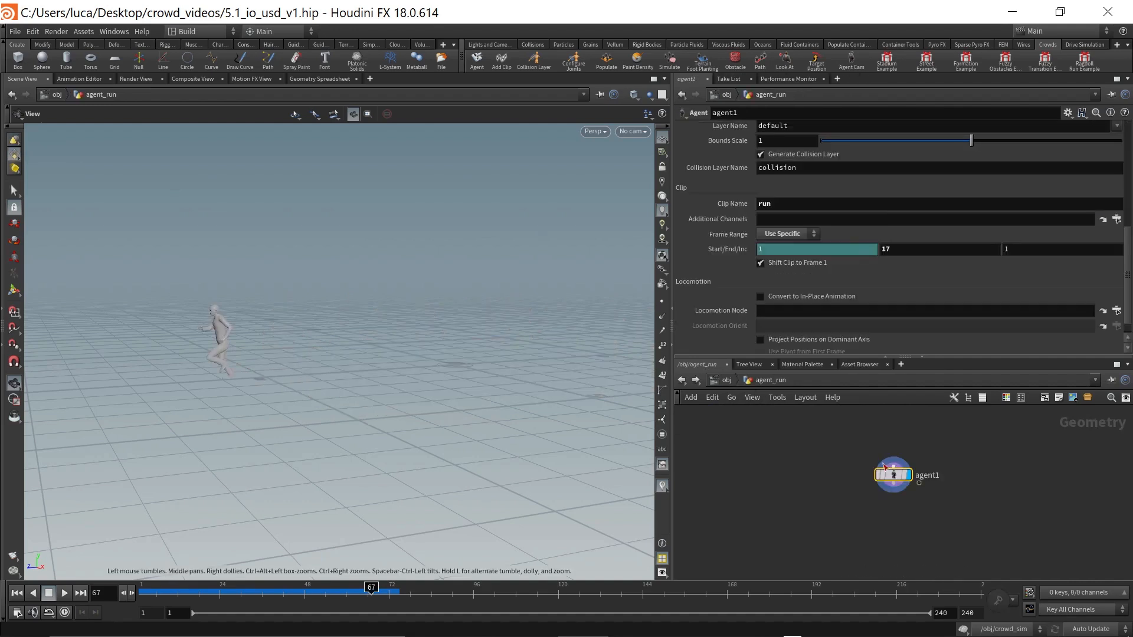
pyautogui.scroll(10, 820, 194)
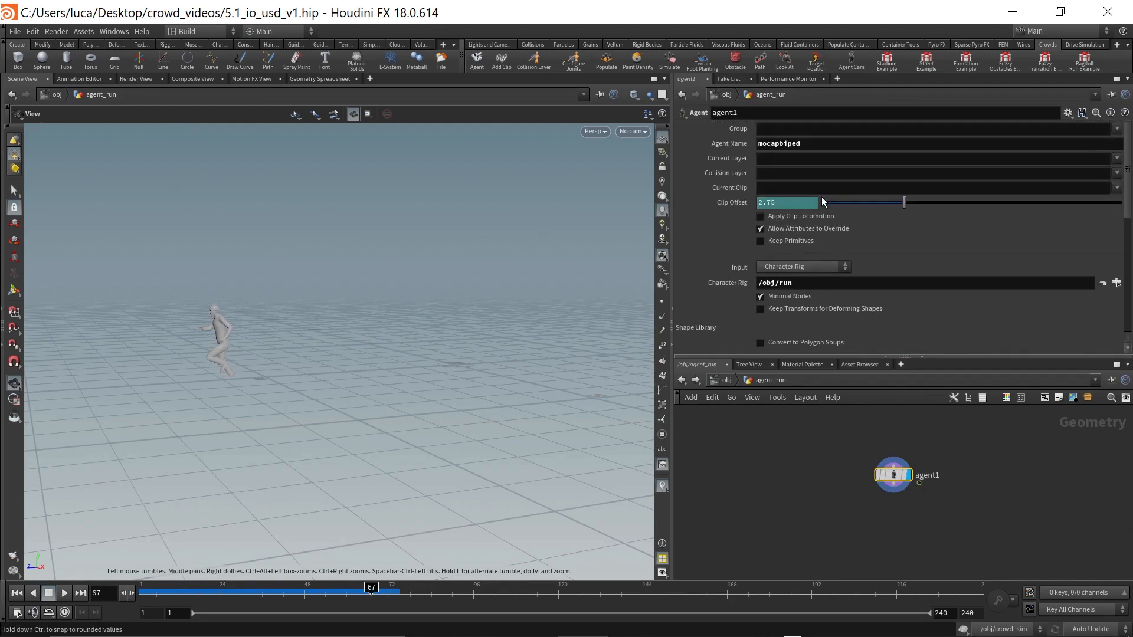
pyautogui.scroll(-10, 821, 202)
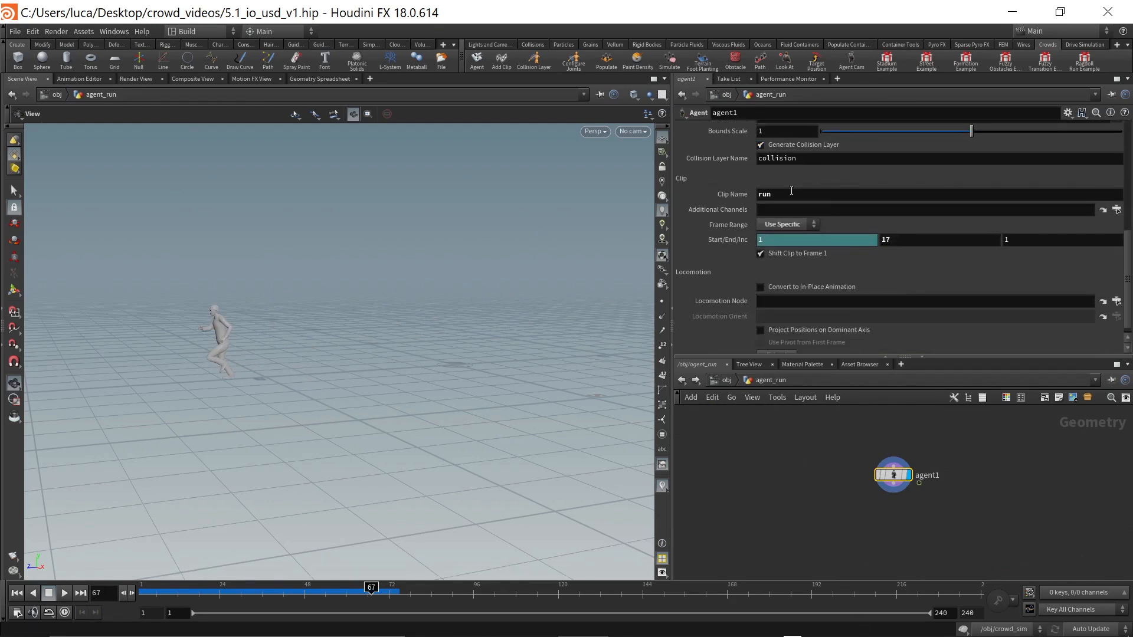
pyautogui.scroll(-1, 794, 225)
pyautogui.press('u')
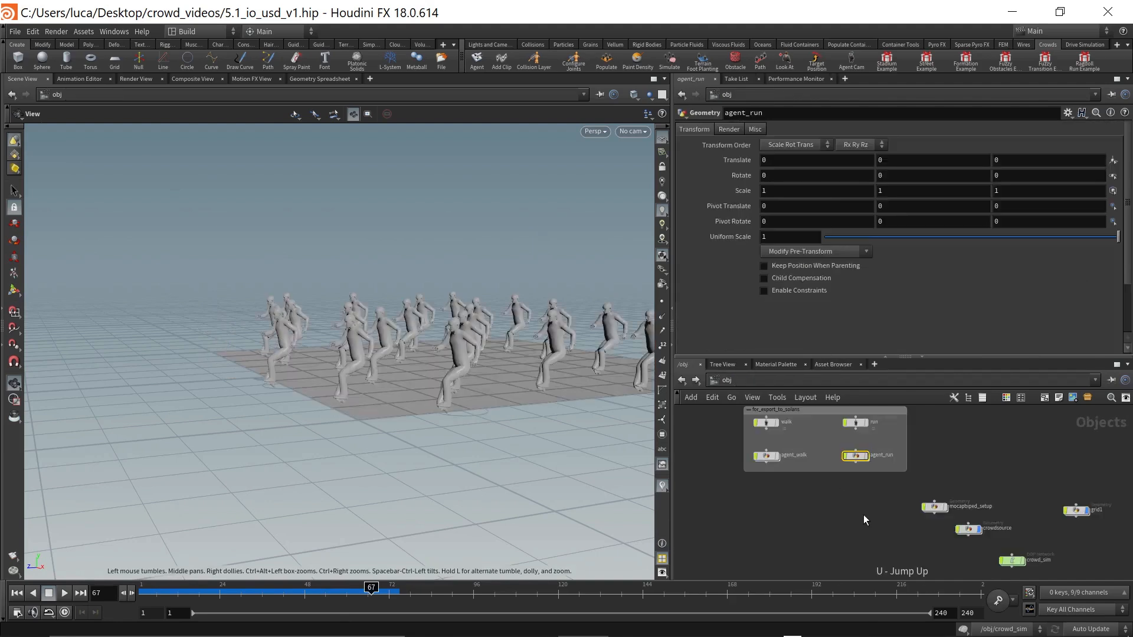
# Step: Review the simulation, cache and transform settings of the crowd_sim DOP network at the object level
pyautogui.scroll(-3, 866, 517)
pyautogui.moveTo(867, 520); pyautogui.dragTo(844, 490, button='middle')
pyautogui.scroll(4, 888, 471)
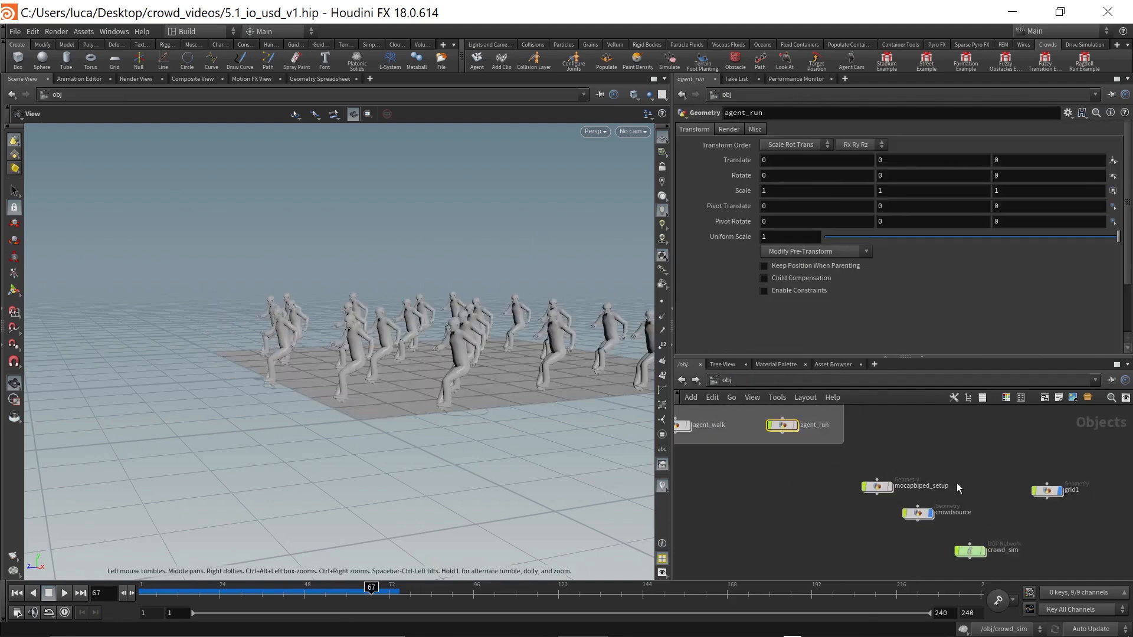
pyautogui.moveTo(957, 487); pyautogui.dragTo(927, 465, button='middle')
pyautogui.click(929, 537)
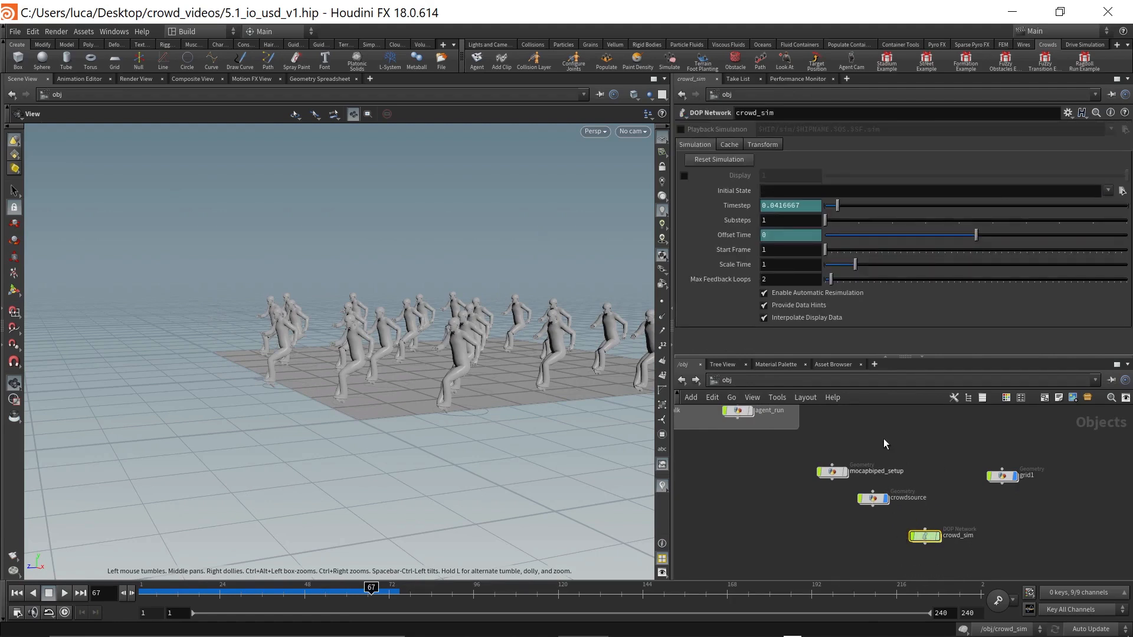
pyautogui.click(729, 145)
pyautogui.click(766, 146)
pyautogui.click(728, 146)
pyautogui.click(691, 145)
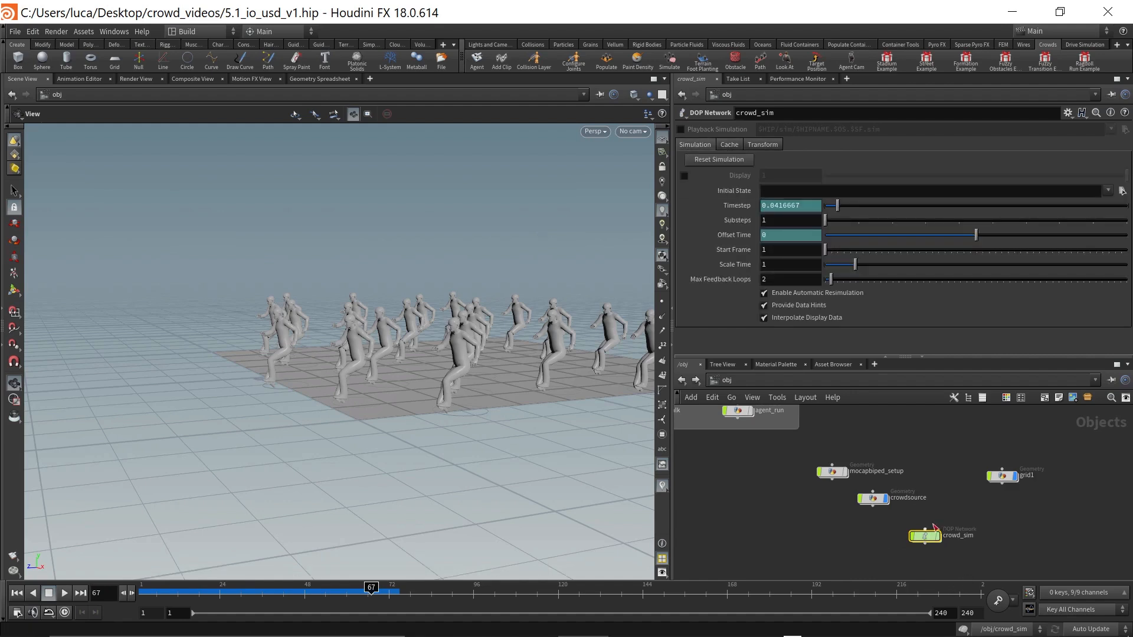
pyautogui.click(876, 501)
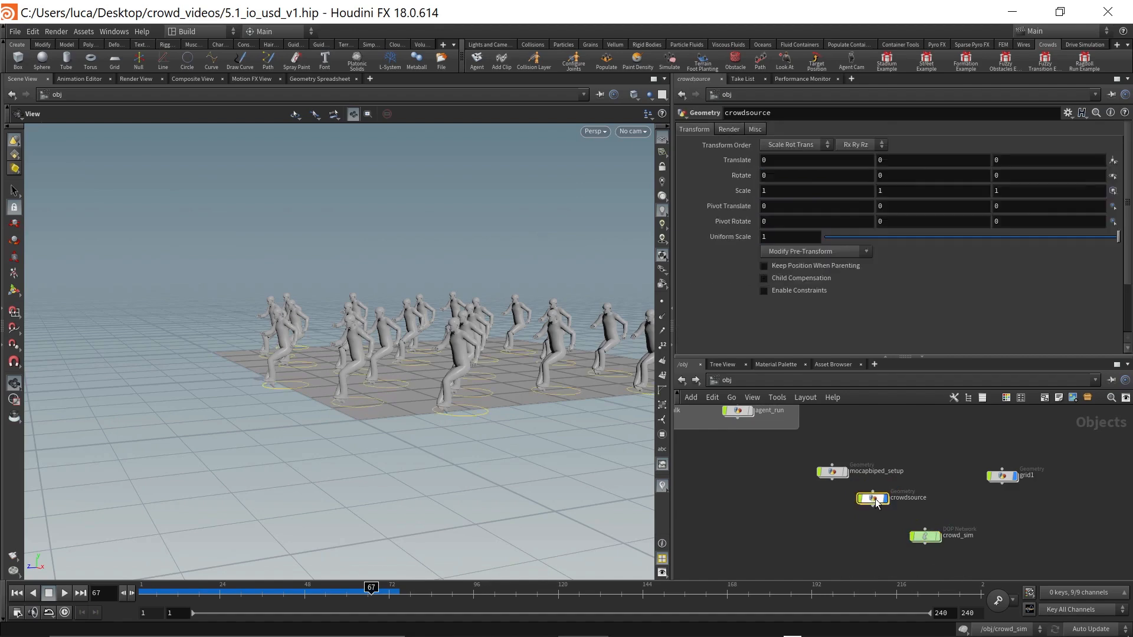
# Step: Scrub the crowd_sim simulation to frame 62 to inspect the transition, and review the run state's clip playback settings
pyautogui.doubleClick(926, 540)
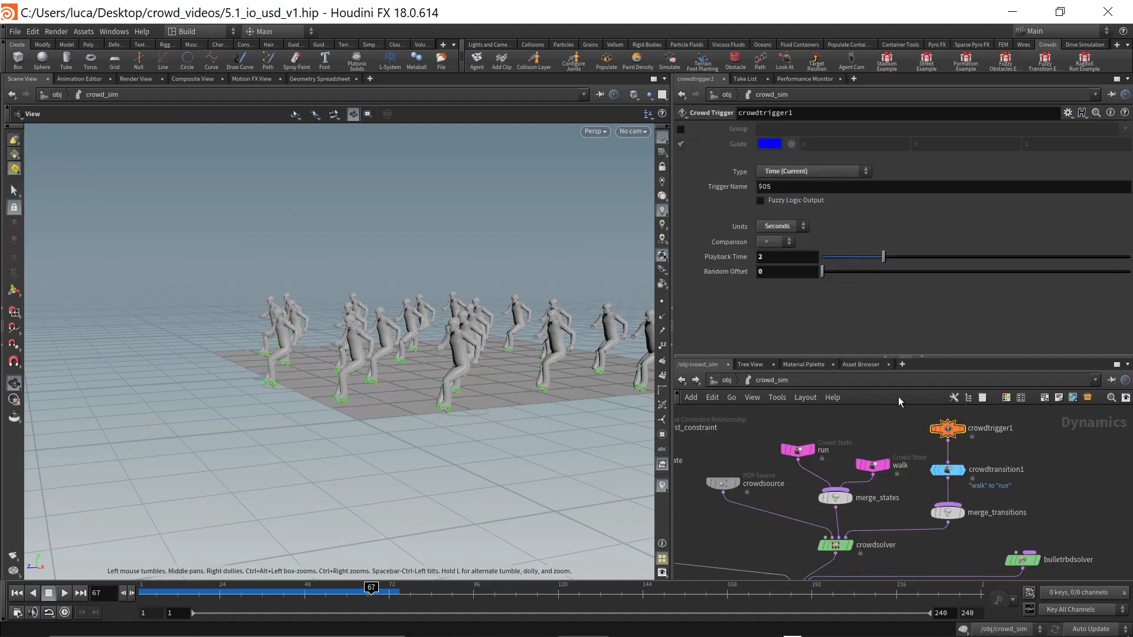
pyautogui.click(952, 472)
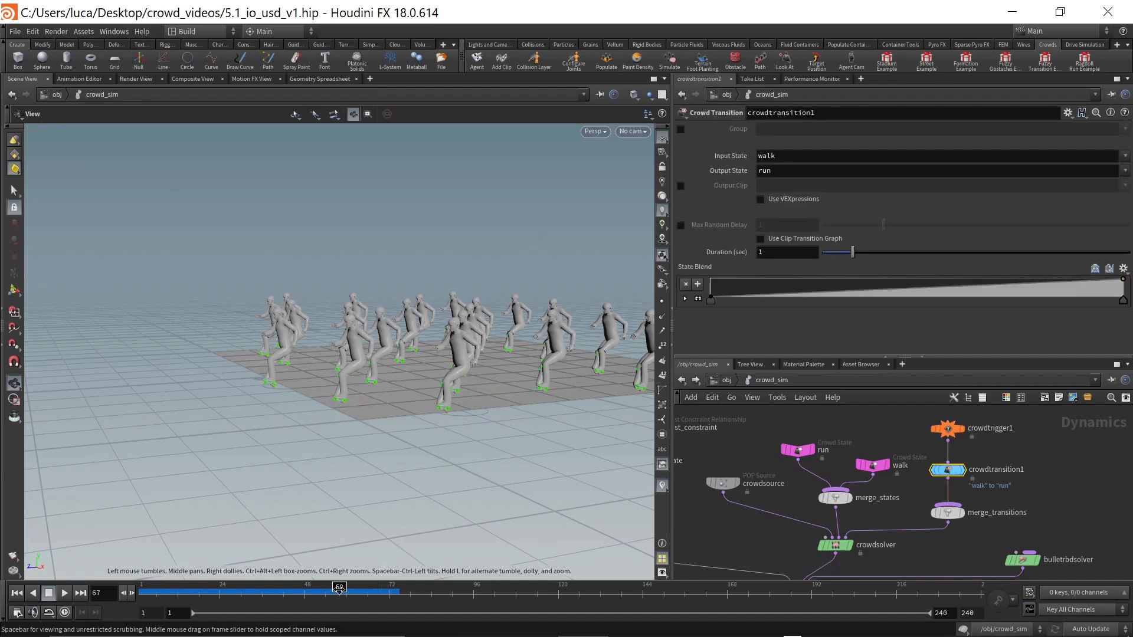
pyautogui.click(226, 589)
pyautogui.moveTo(226, 588); pyautogui.dragTo(353, 588)
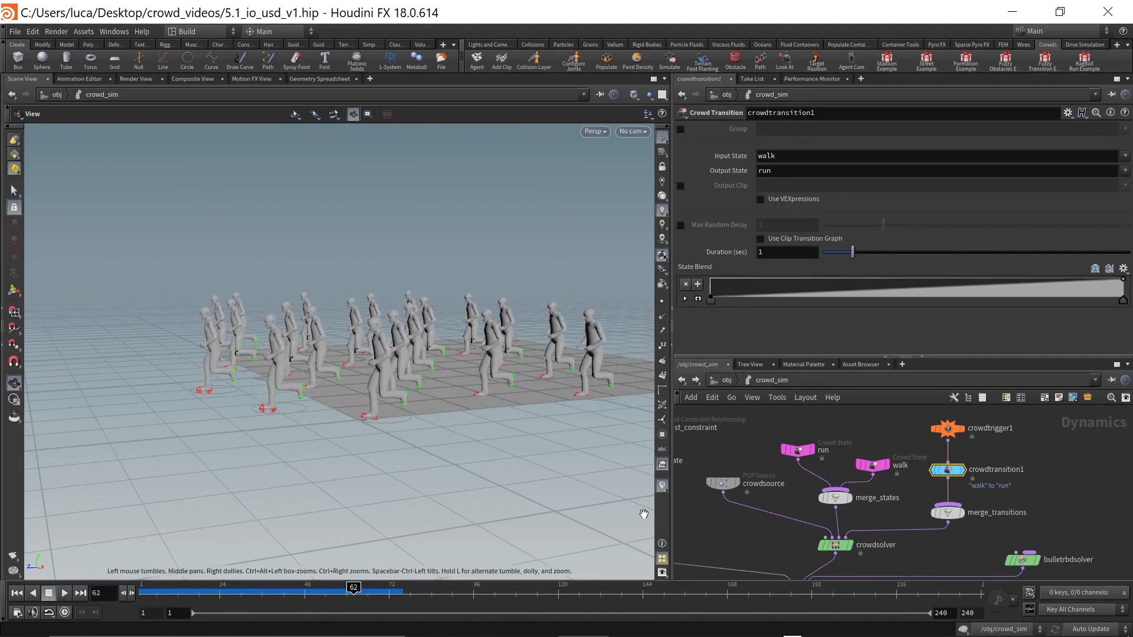
pyautogui.click(798, 451)
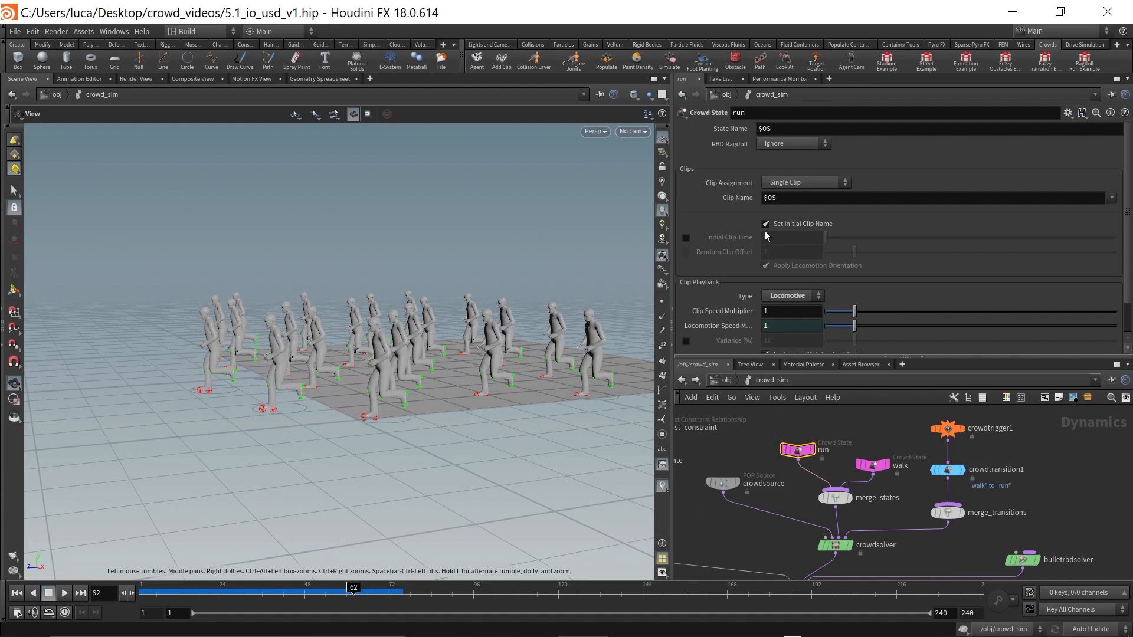
pyautogui.scroll(-2, 756, 238)
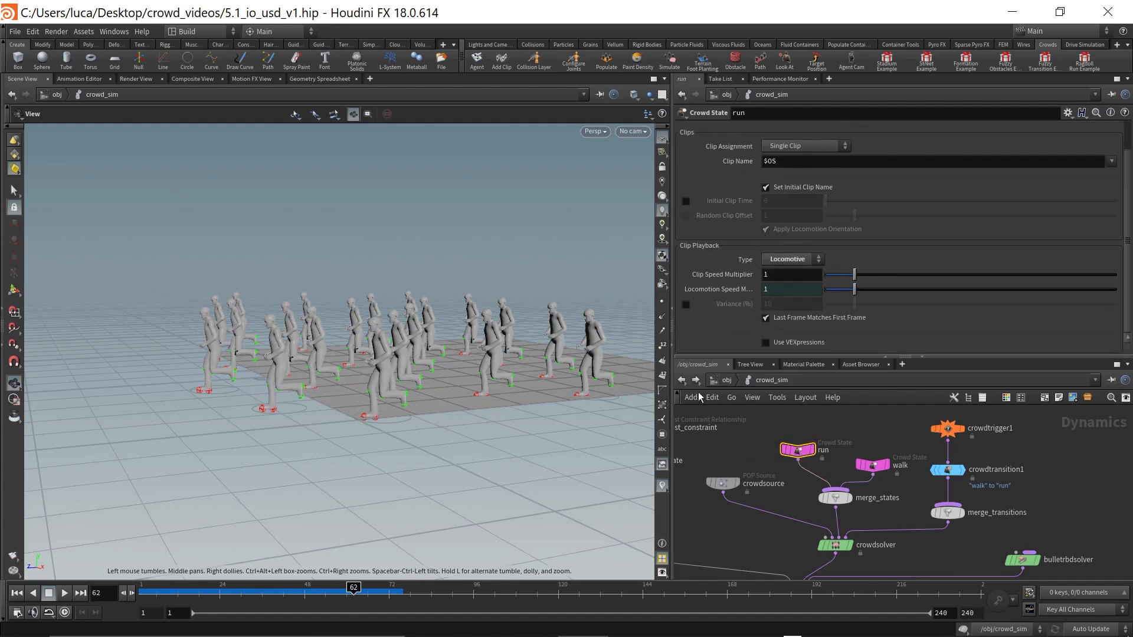
# Step: Check the in-place conversion in load_clips and the clip and locomotion settings of create_agent inside mocapbiped_setup
pyautogui.click(680, 381)
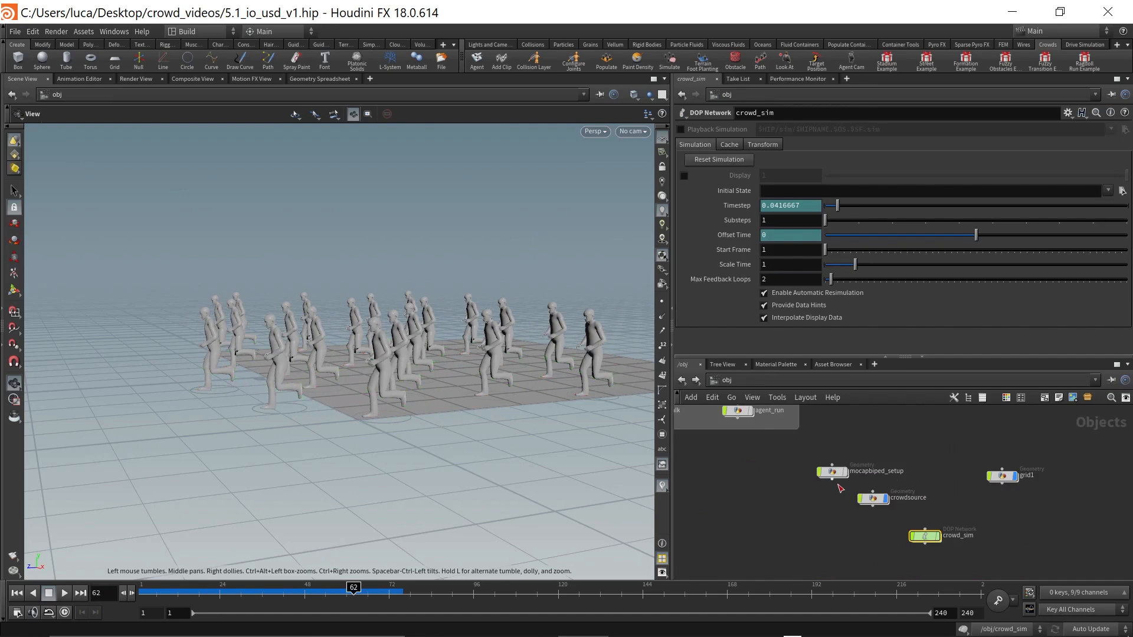
pyautogui.doubleClick(833, 473)
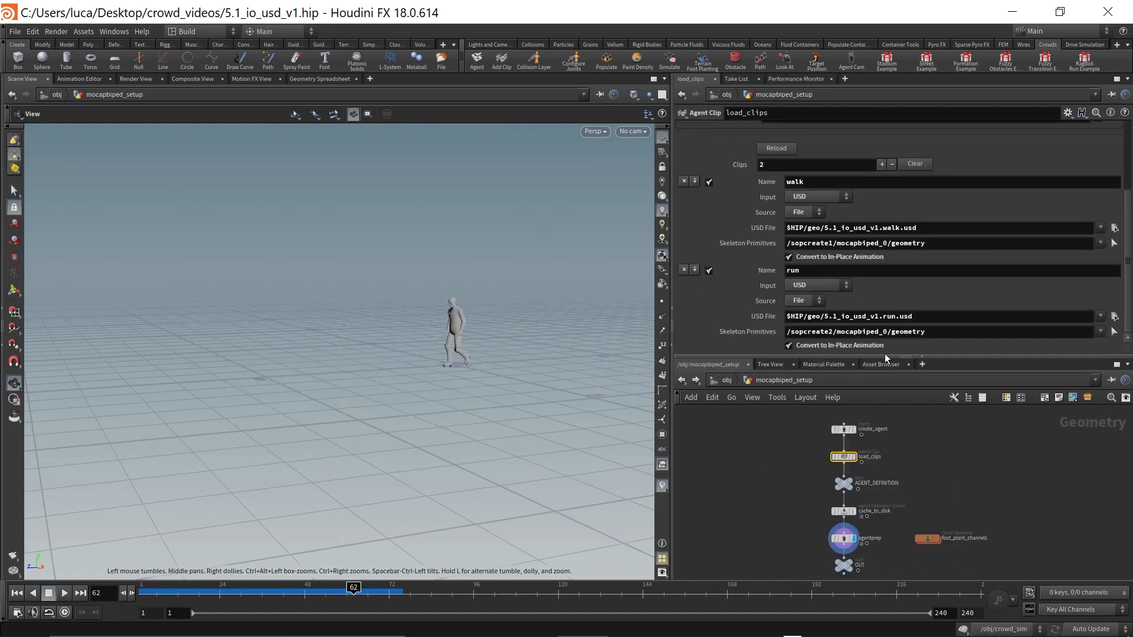
pyautogui.moveTo(827, 347)
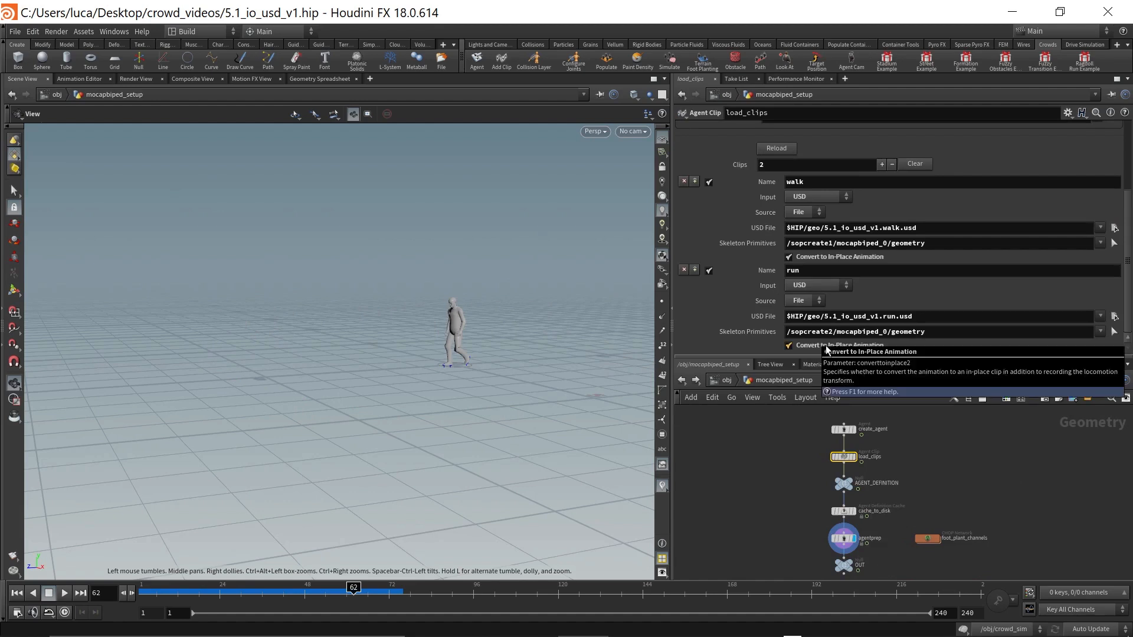
pyautogui.scroll(4, 834, 345)
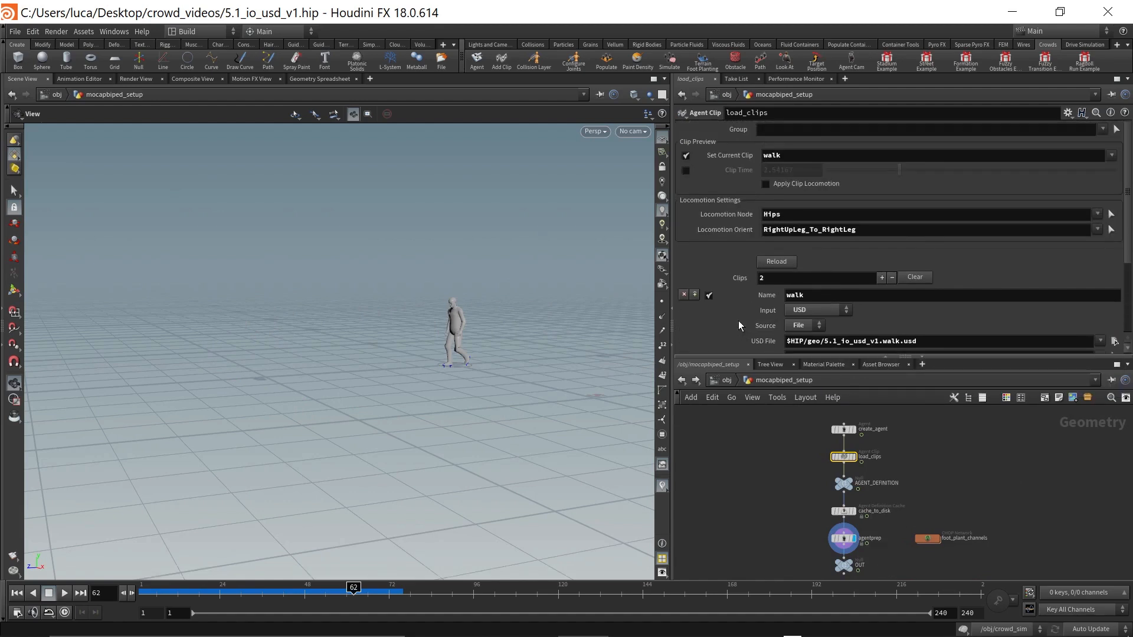
pyautogui.click(847, 430)
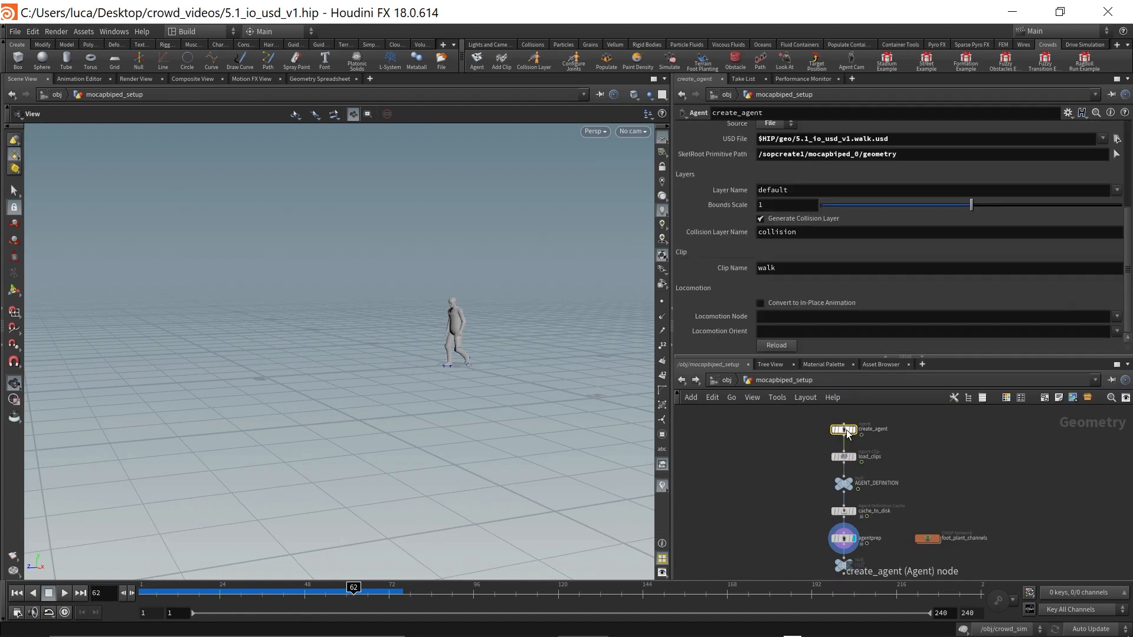
pyautogui.scroll(5, 741, 245)
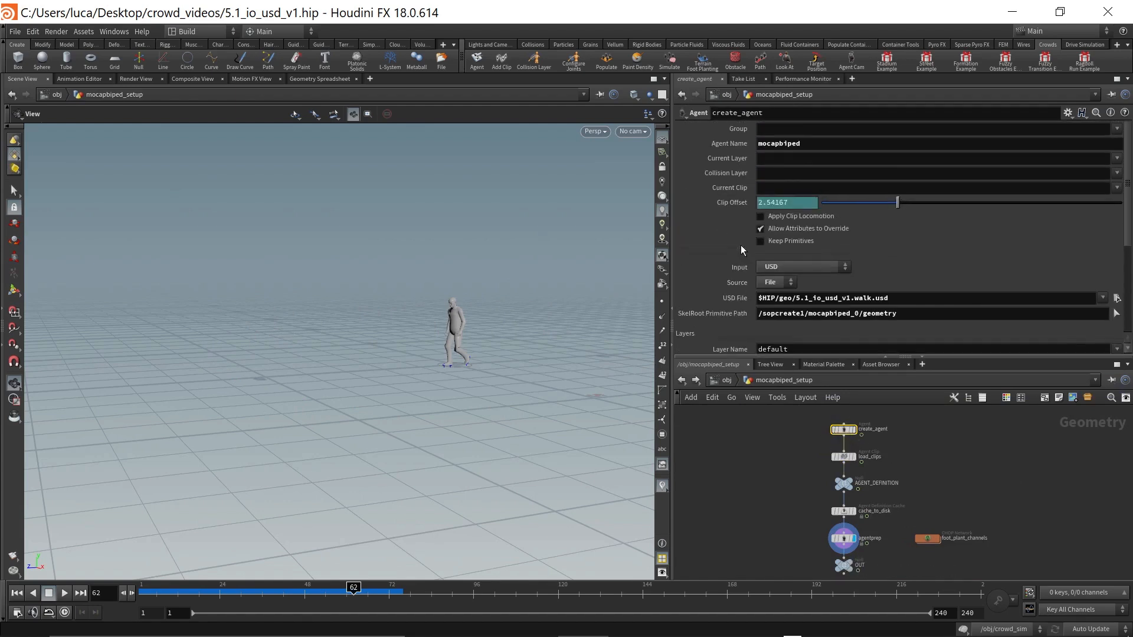
pyautogui.scroll(-5, 741, 245)
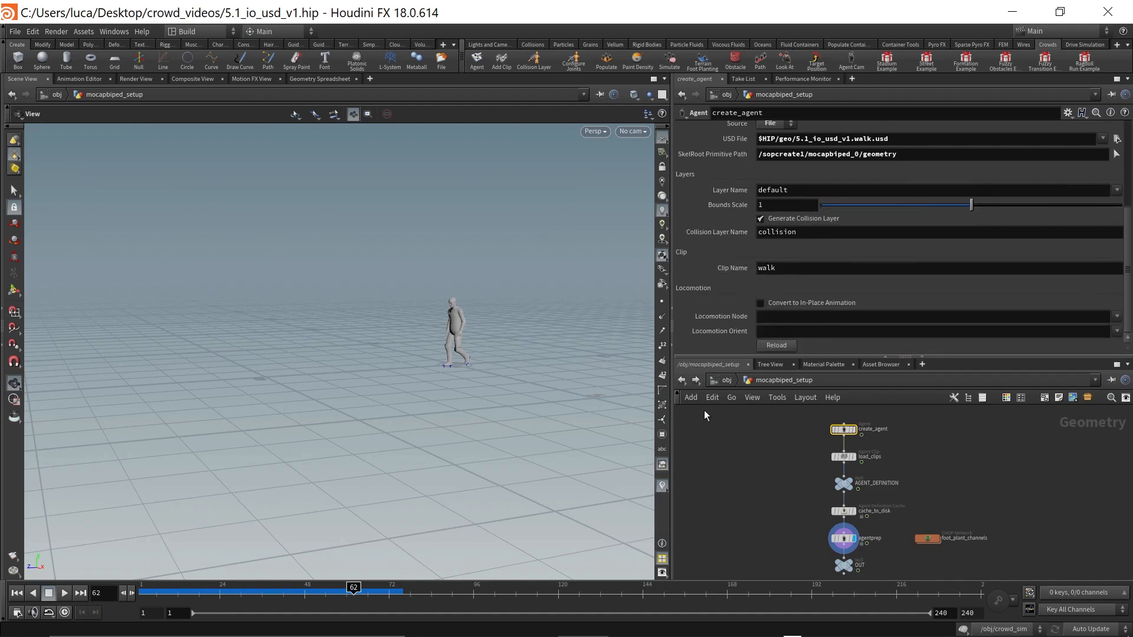
# Step: Return to the object level and check the run and agent_run objects in the for_export_to_solaris group
pyautogui.click(719, 380)
pyautogui.scroll(-1, 889, 425)
pyautogui.moveTo(875, 422); pyautogui.dragTo(915, 487, button='middle')
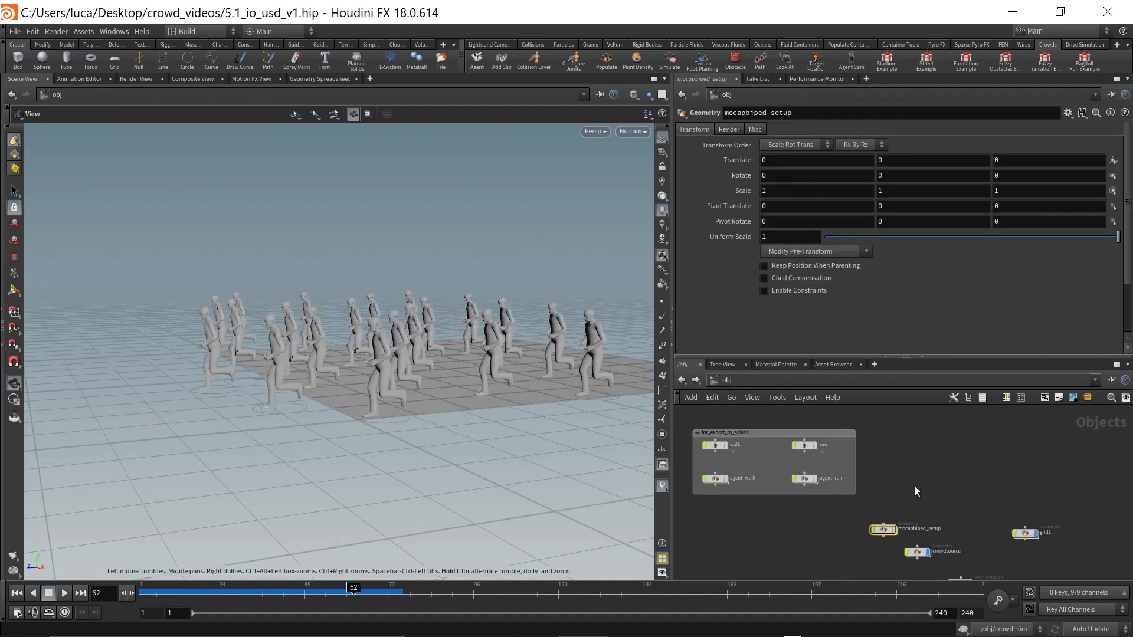
pyautogui.scroll(2, 880, 483)
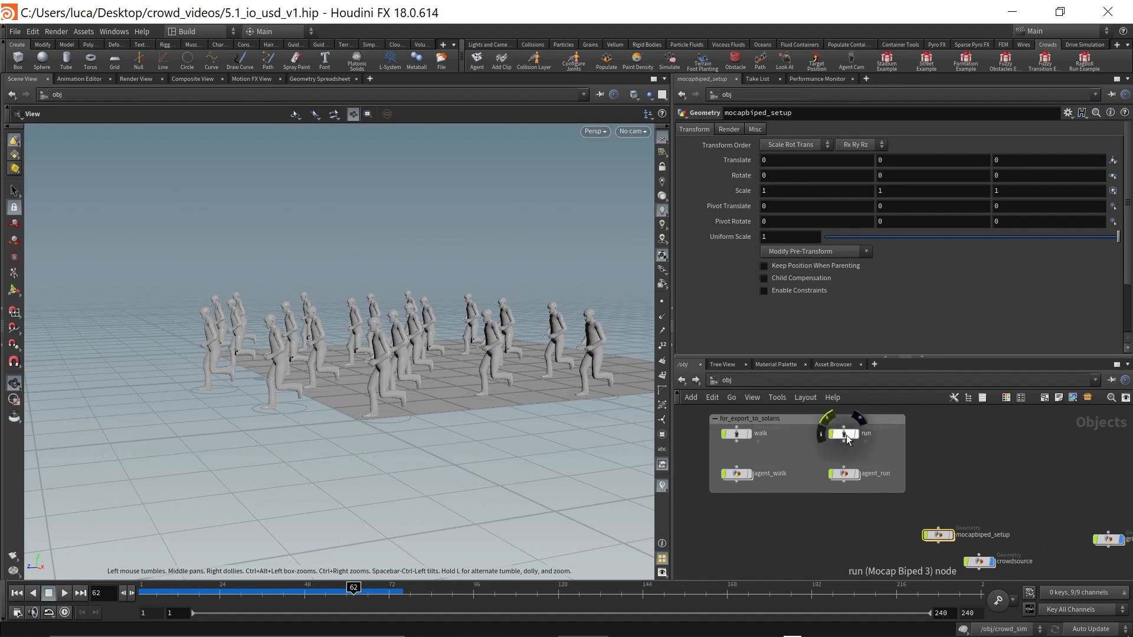
pyautogui.click(844, 435)
pyautogui.scroll(-1, 734, 255)
pyautogui.scroll(1, 735, 255)
pyautogui.doubleClick(845, 474)
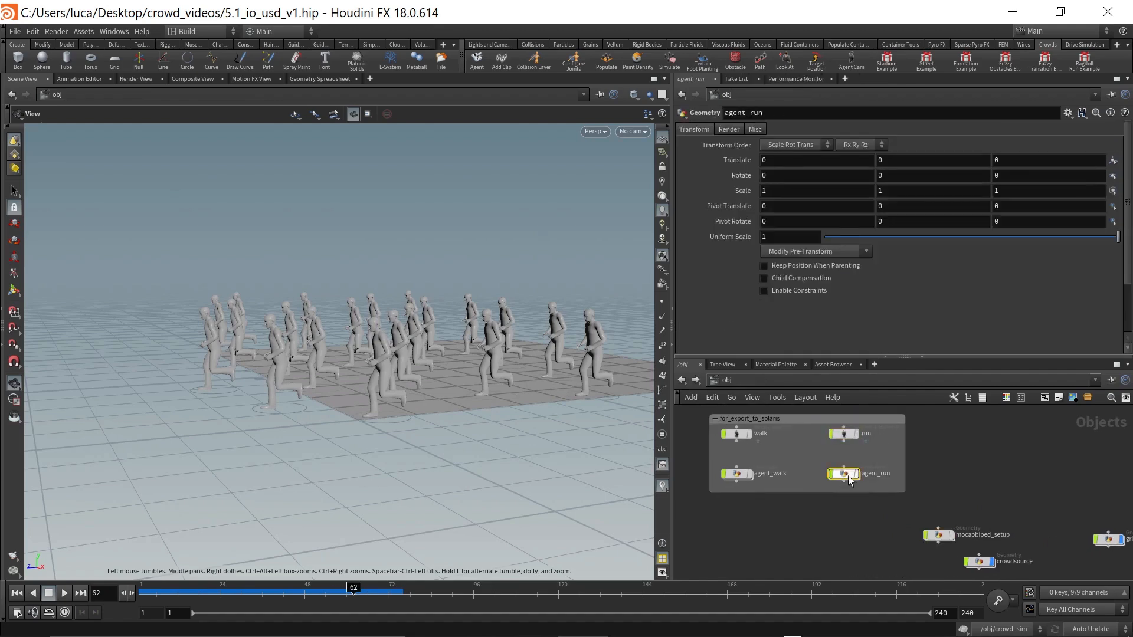
pyautogui.click(721, 381)
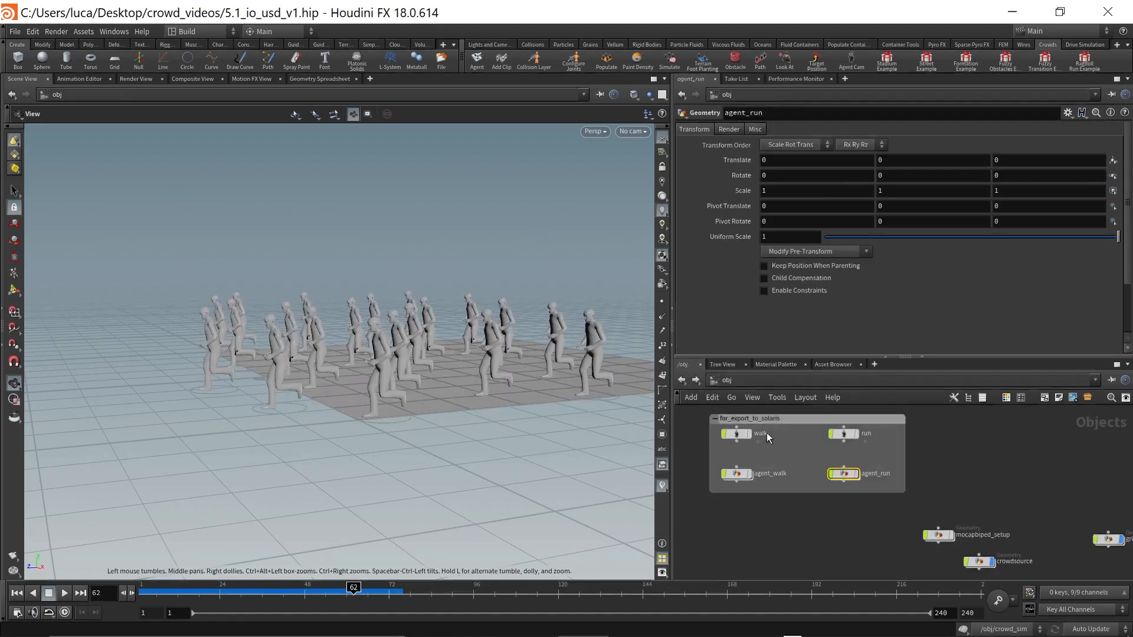
# Step: Check the frame range and output settings of the run USD output in the stage's topnet1, and return to the object level
pyautogui.click(756, 378)
pyautogui.click(785, 468)
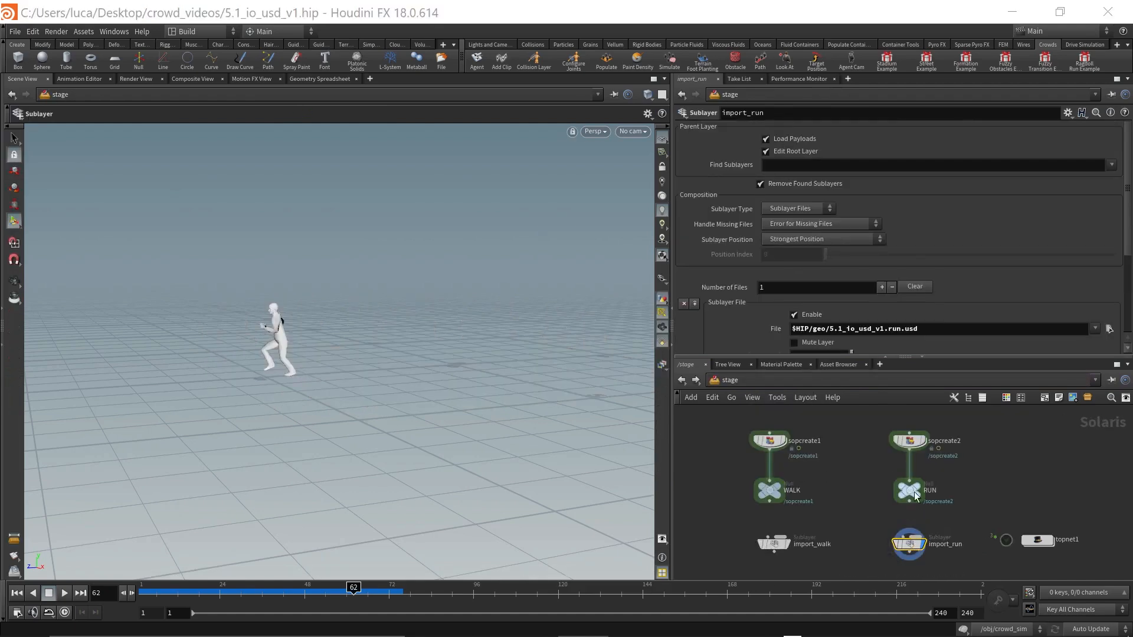
pyautogui.doubleClick(1037, 540)
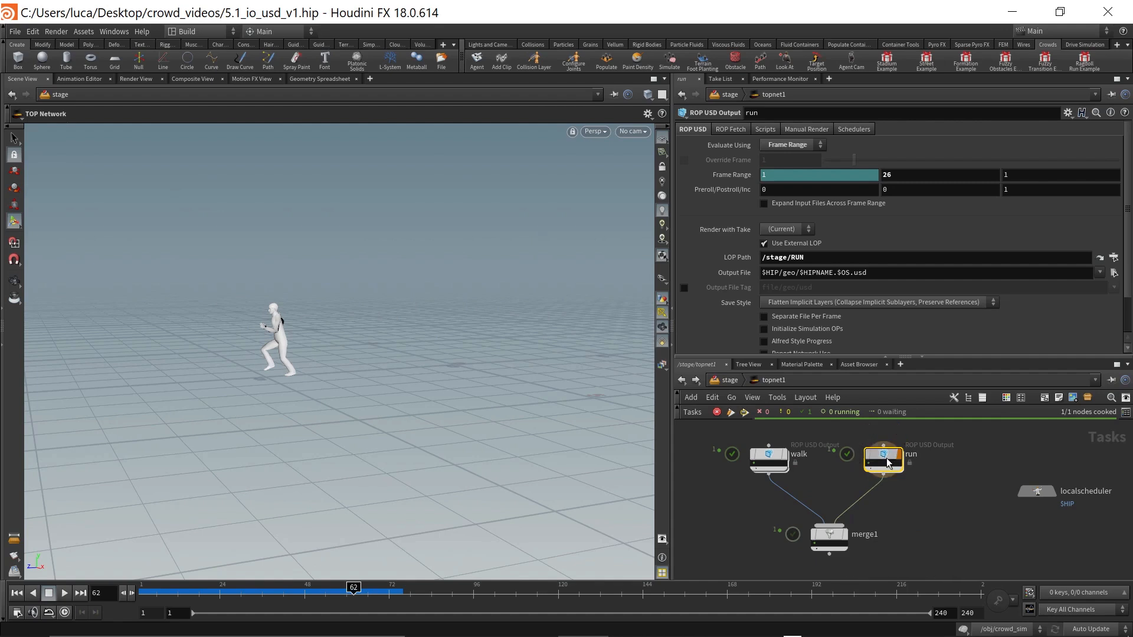
pyautogui.click(682, 380)
pyautogui.click(683, 380)
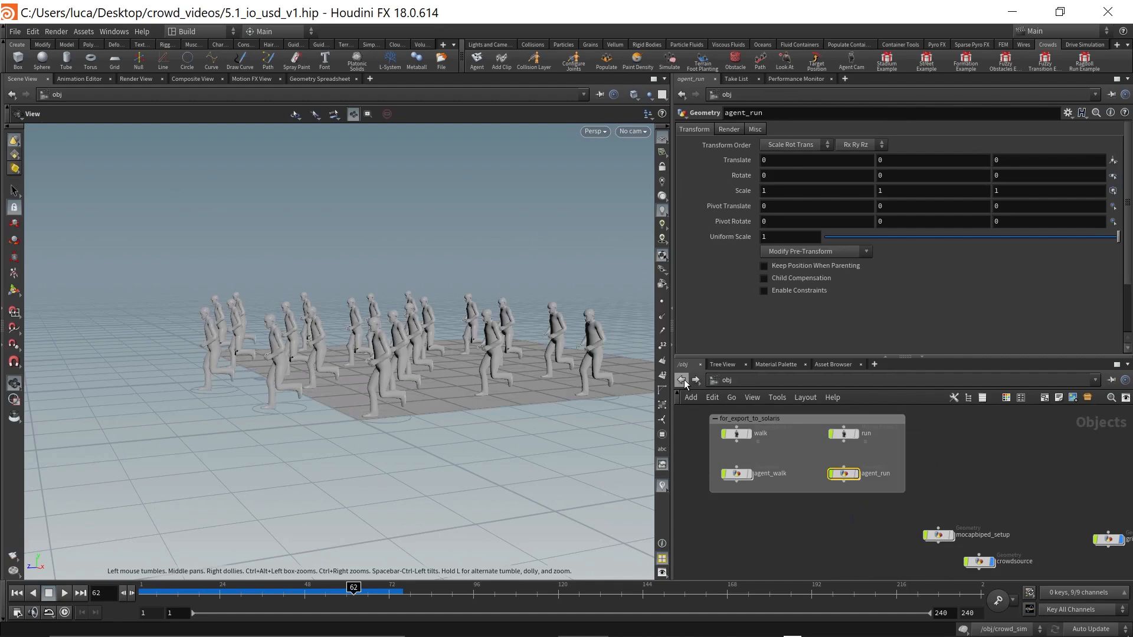
# Step: Review the state and solver network inside crowd_sim and scrub the simulation to frame 79 to inspect the running agents
pyautogui.moveTo(976, 488); pyautogui.dragTo(937, 447, button='middle')
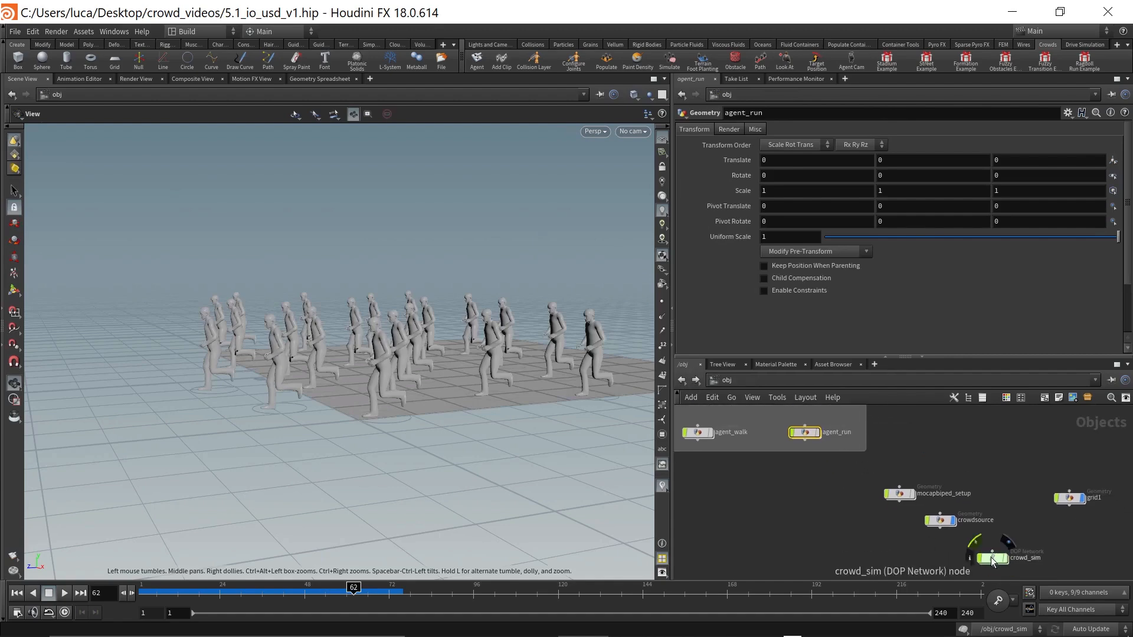
pyautogui.doubleClick(993, 559)
pyautogui.scroll(-3, 953, 552)
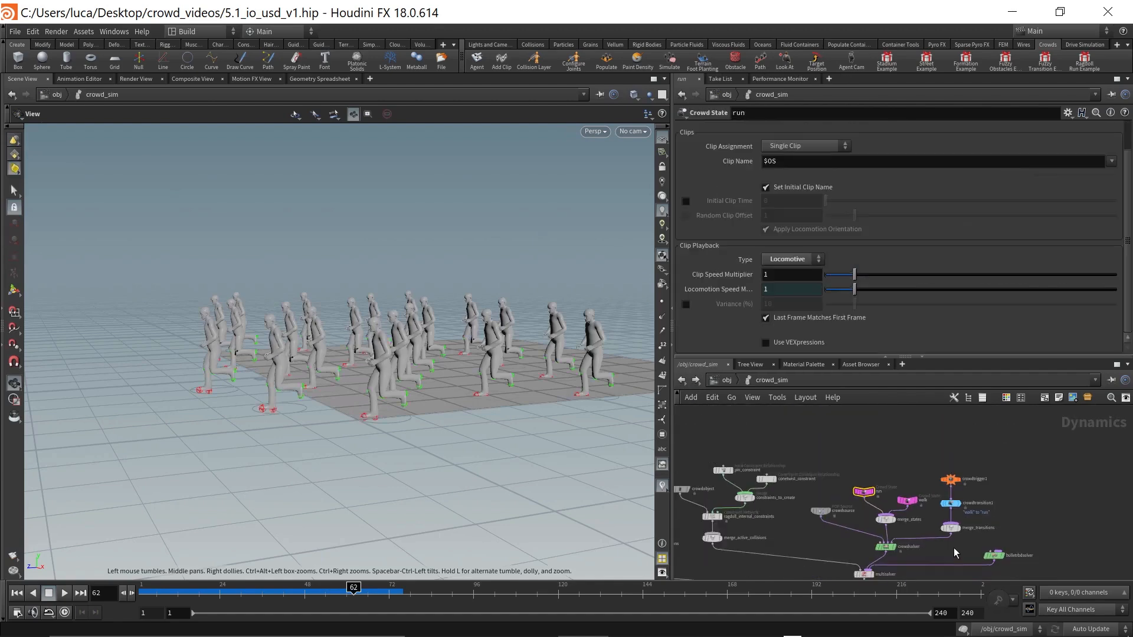
pyautogui.scroll(-3, 972, 534)
pyautogui.moveTo(987, 521); pyautogui.dragTo(937, 491, button='middle')
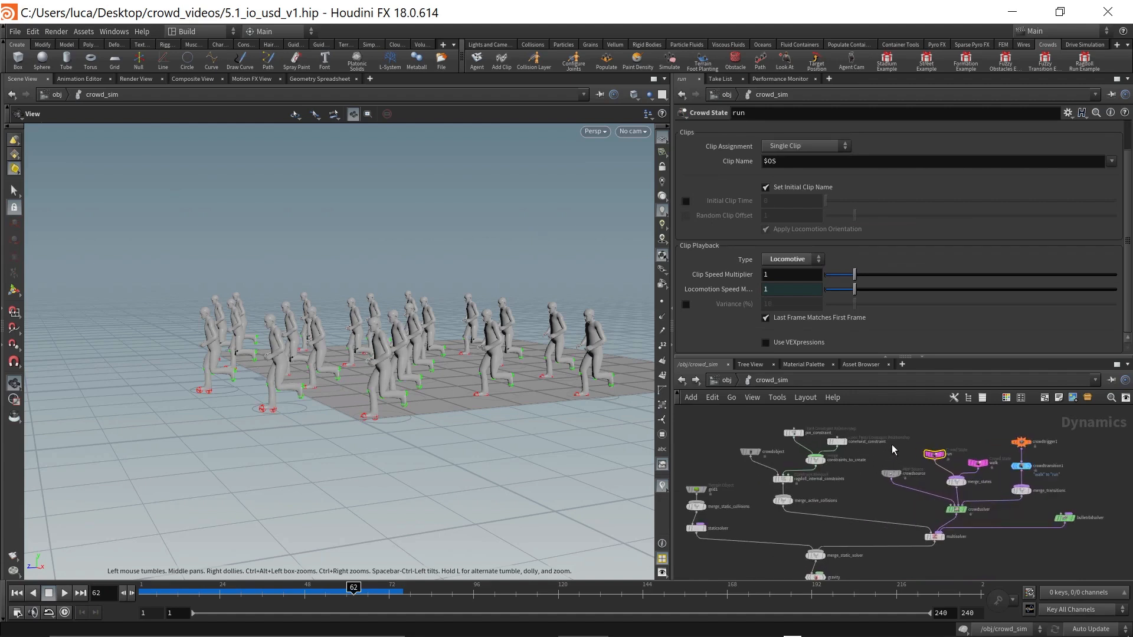
pyautogui.scroll(2, 888, 443)
pyautogui.scroll(3, 922, 438)
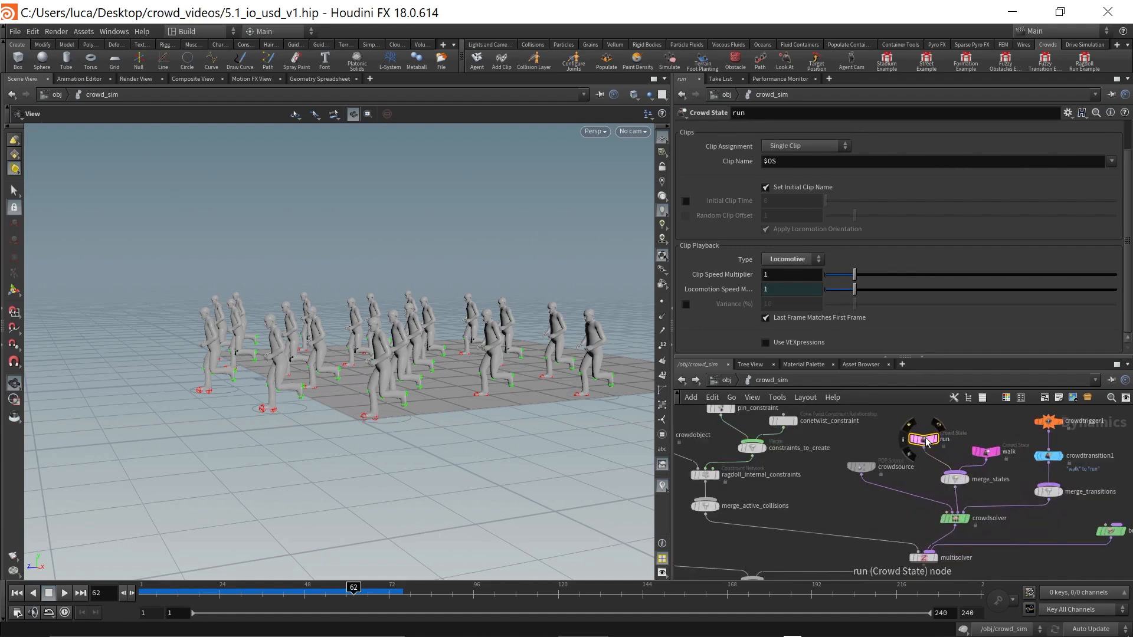
pyautogui.scroll(-5, 888, 441)
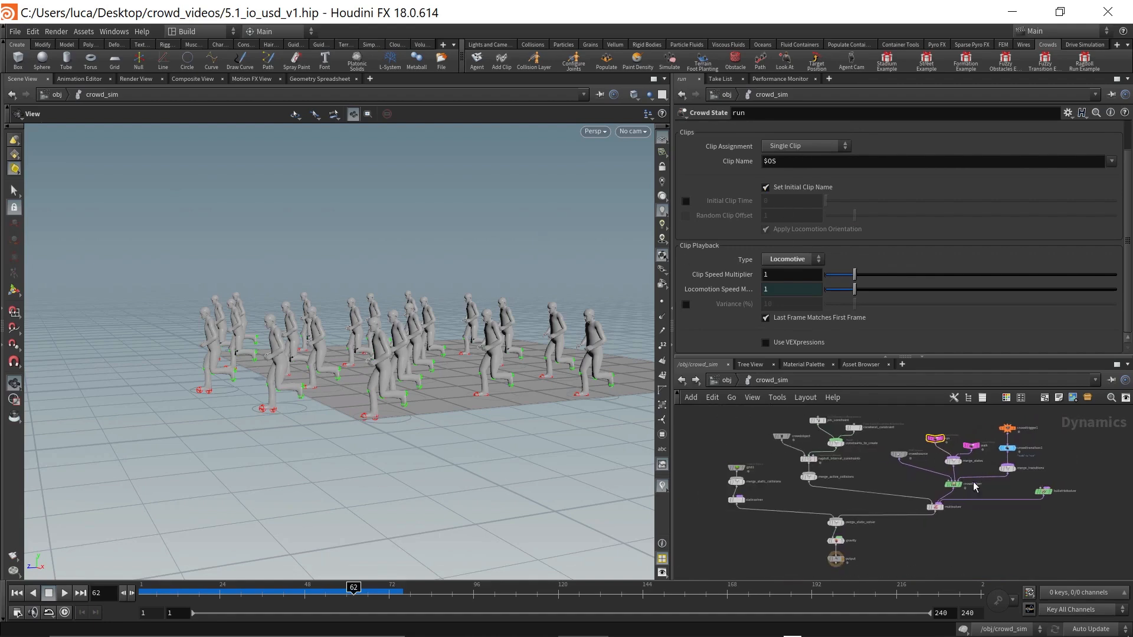
pyautogui.scroll(3, 979, 502)
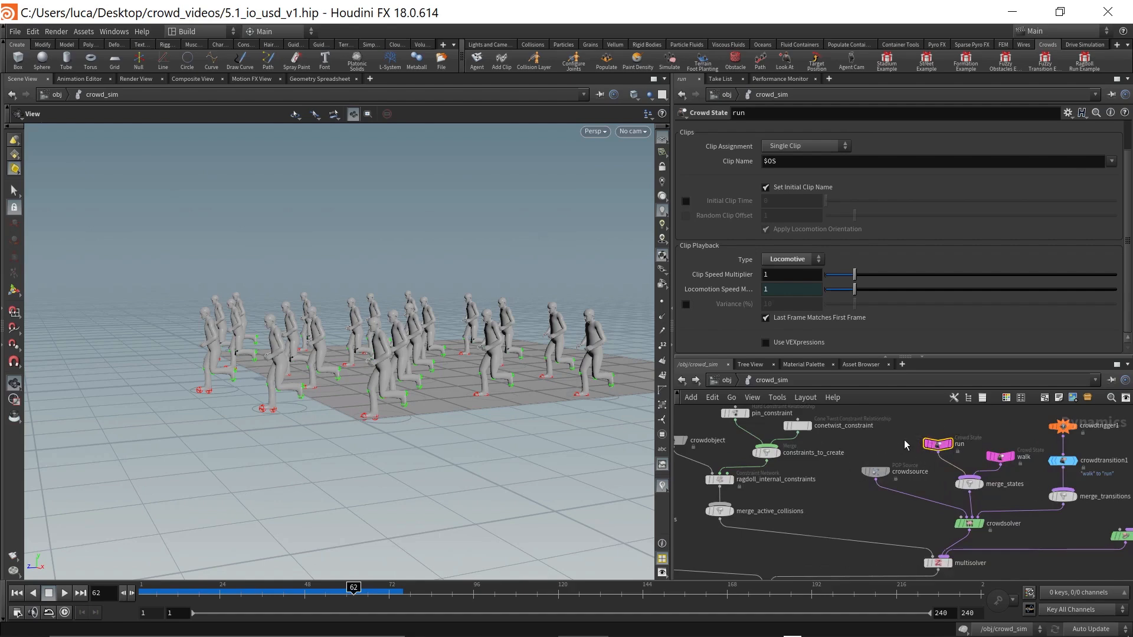
pyautogui.moveTo(255, 590)
pyautogui.mouseDown()
pyautogui.moveTo(215, 592)
pyautogui.moveTo(626, 600)
pyautogui.moveTo(414, 596)
pyautogui.mouseUp()
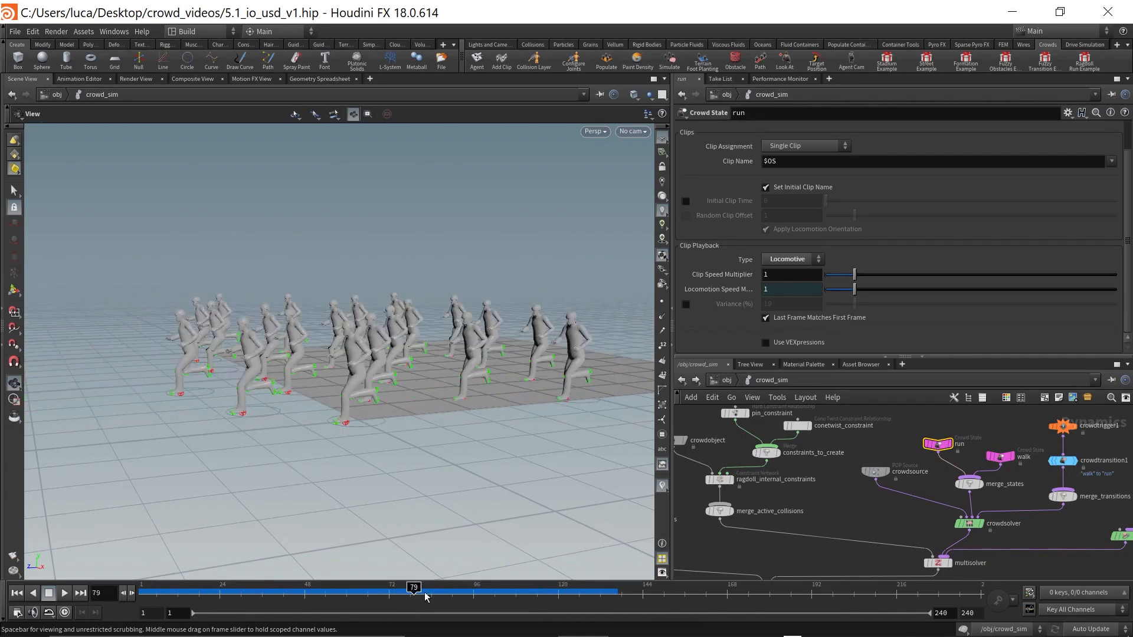
pyautogui.scroll(-3, 807, 529)
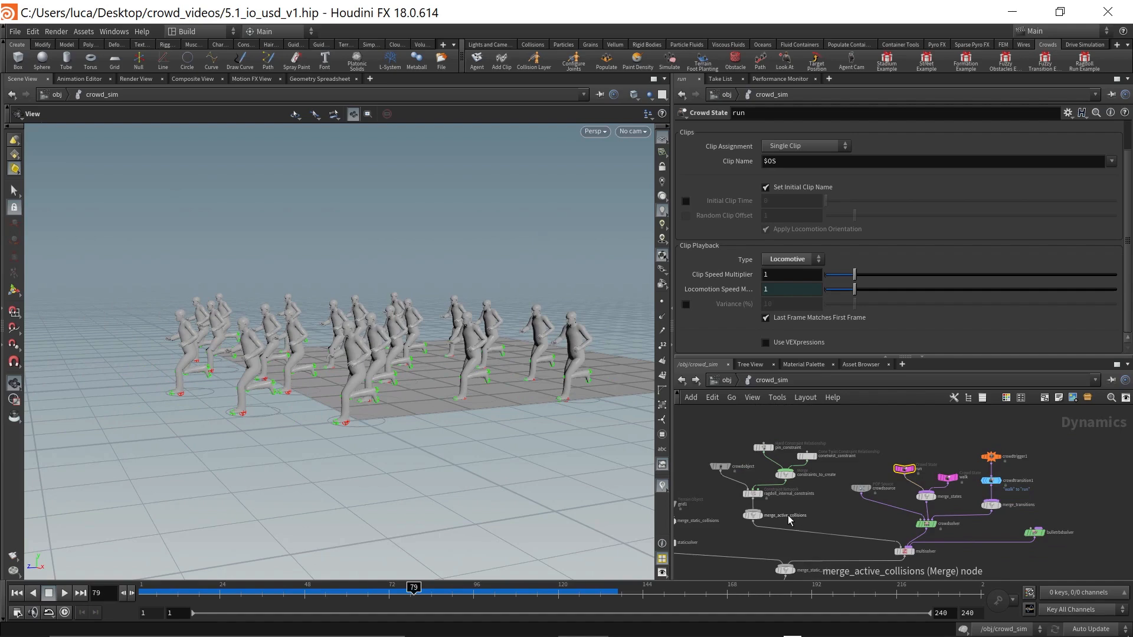
# Step: Inspect the source_agents object merge inside crowdsource and follow its Object 1 reference to the source node
pyautogui.click(682, 380)
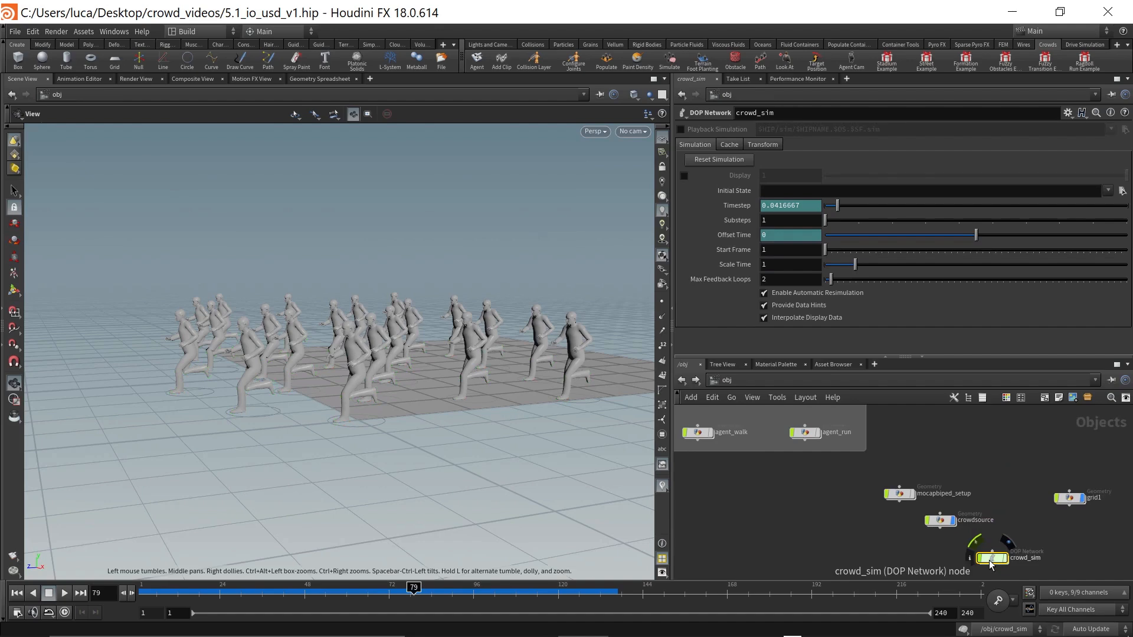
pyautogui.doubleClick(941, 519)
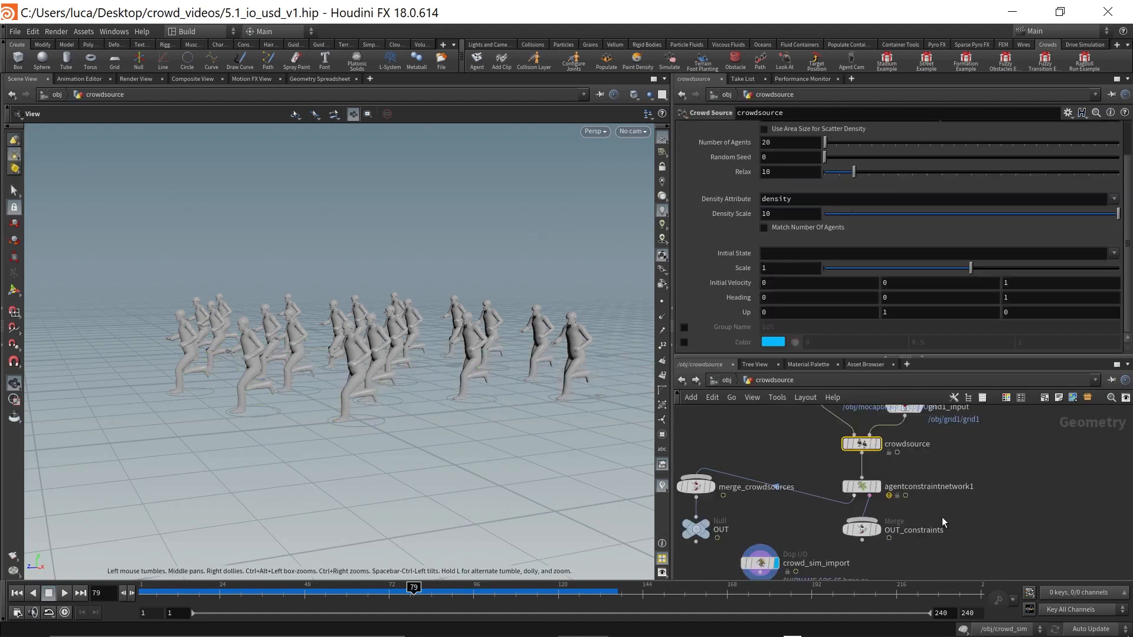
pyautogui.scroll(-4, 937, 472)
pyautogui.moveTo(937, 472); pyautogui.dragTo(930, 499, button='middle')
pyautogui.scroll(3, 899, 486)
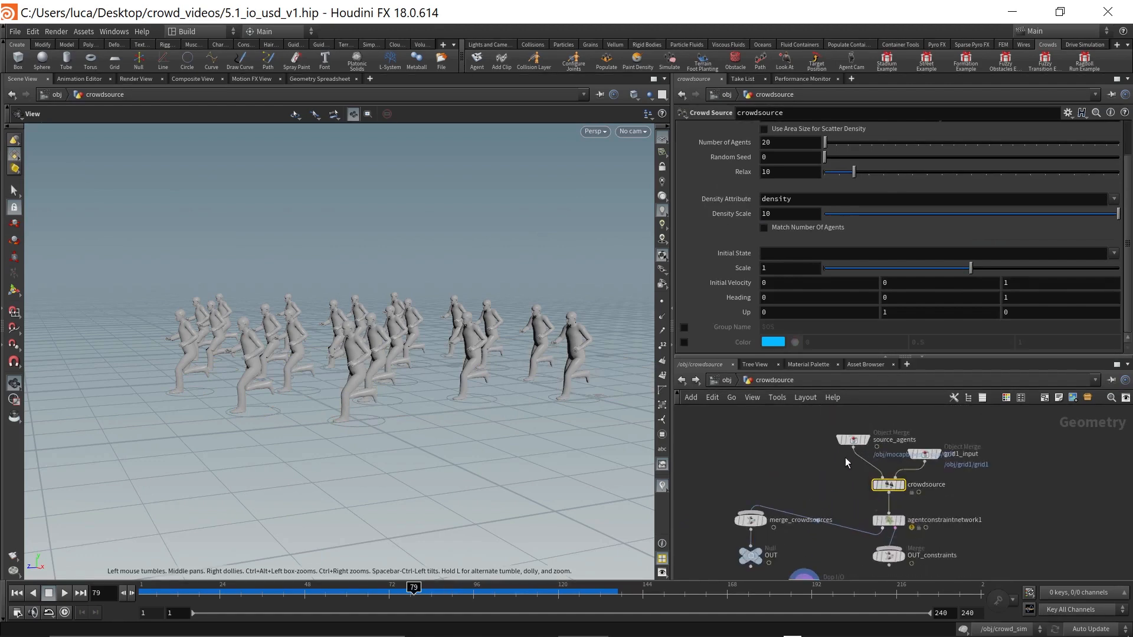
pyautogui.moveTo(857, 439); pyautogui.dragTo(851, 444)
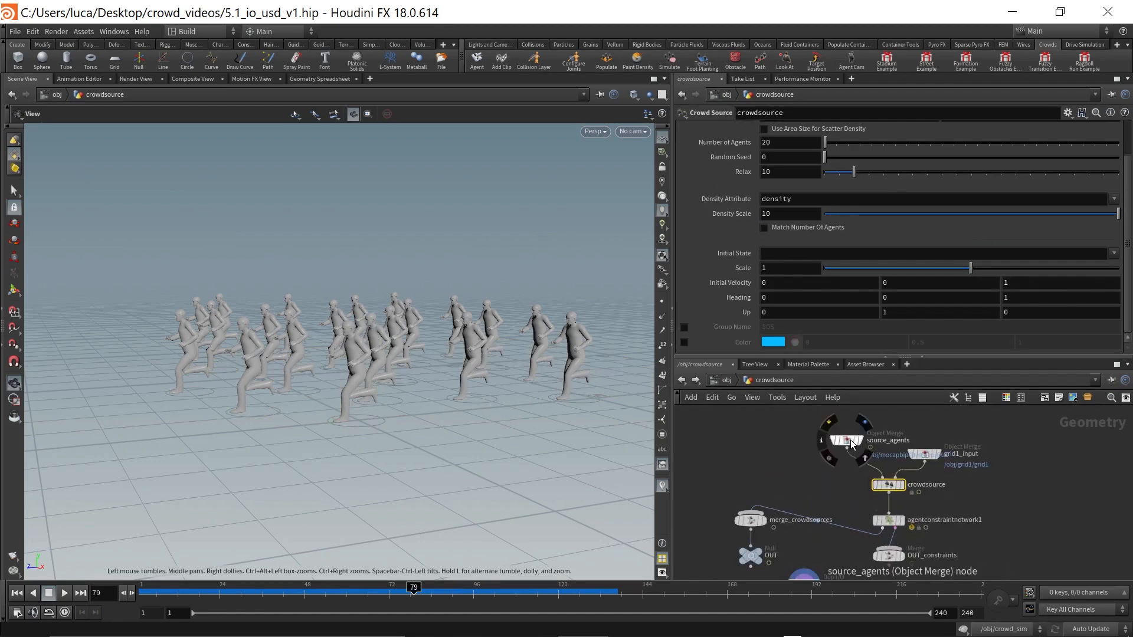
pyautogui.click(851, 440)
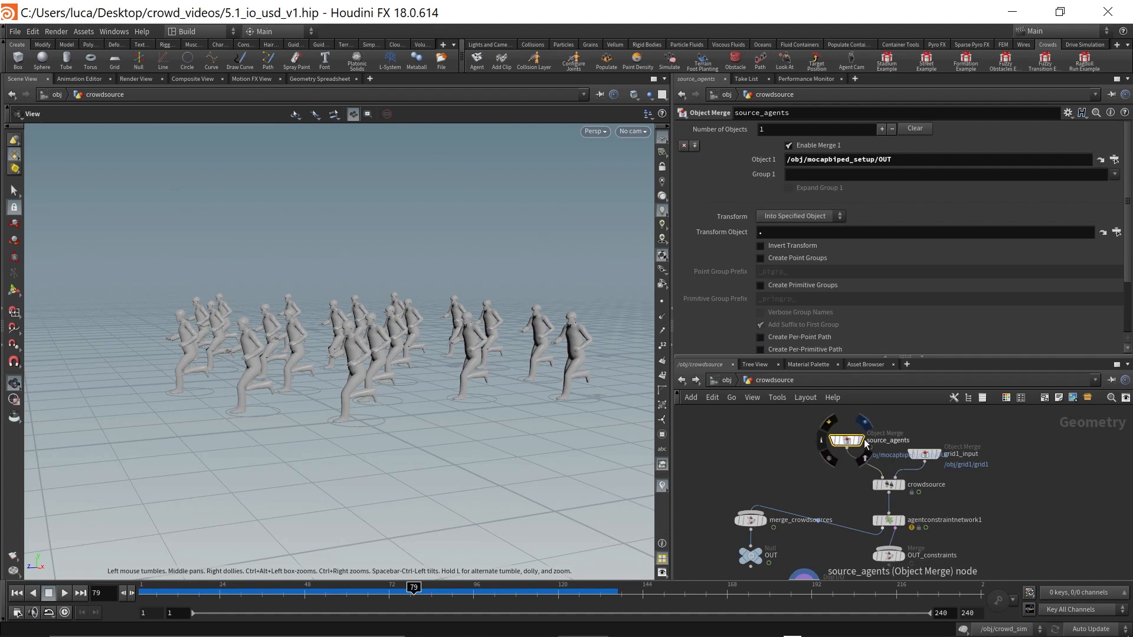
pyautogui.click(861, 440)
pyautogui.click(1100, 160)
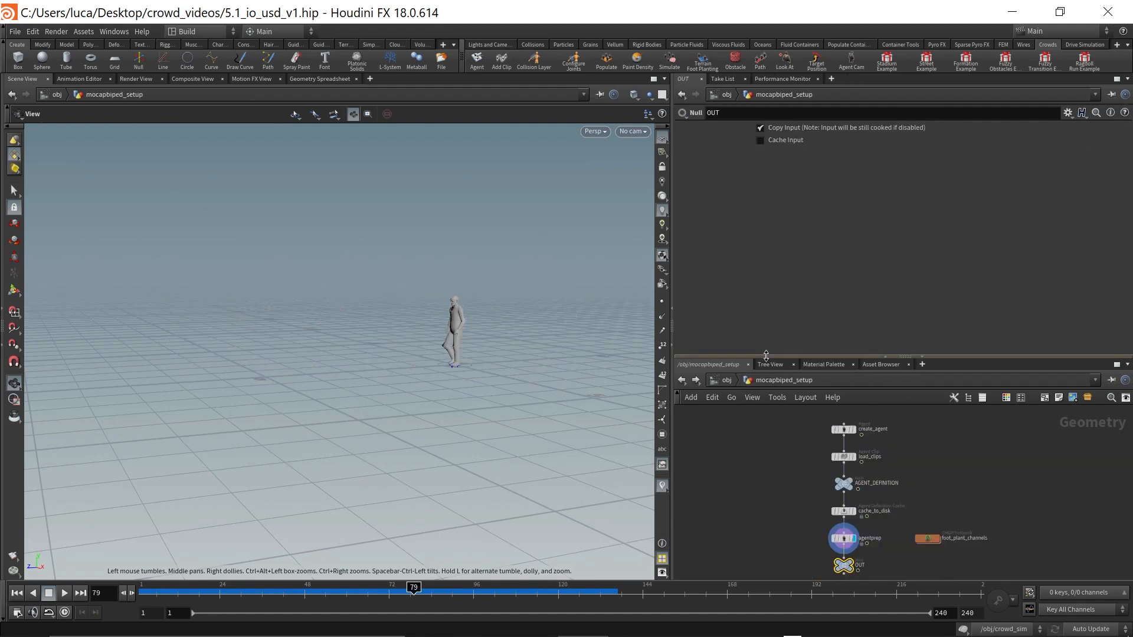
# Step: Enlarge the network view and check the agentprep, cache_to_disk and load_clips settings in mocapbiped_setup
pyautogui.moveTo(768, 357); pyautogui.dragTo(767, 303)
pyautogui.scroll(3, 867, 480)
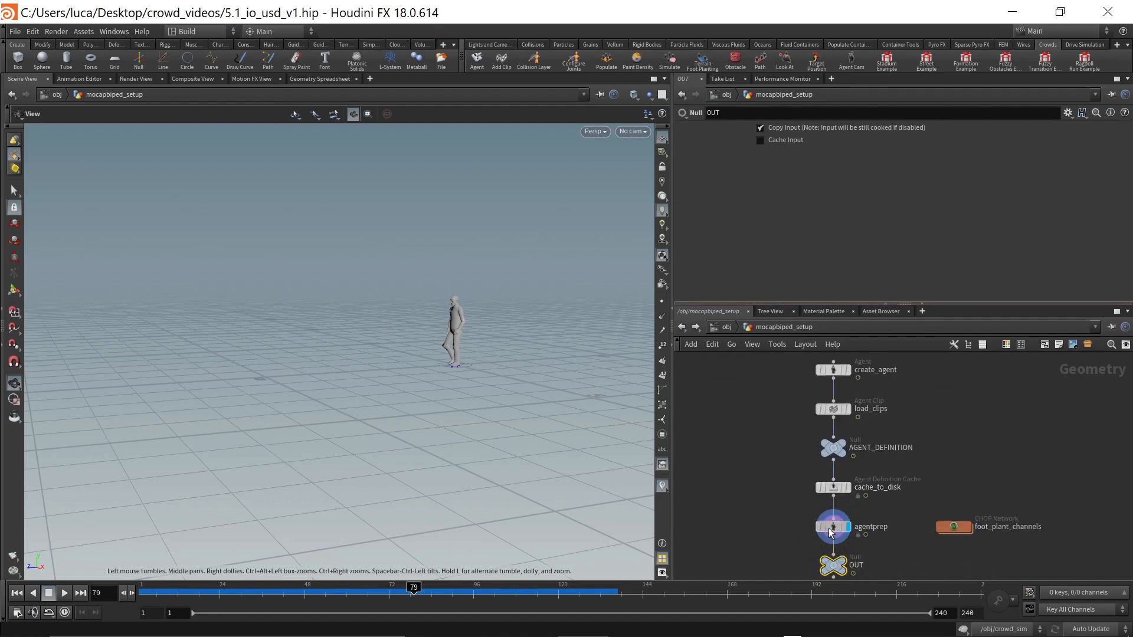
pyautogui.click(833, 525)
pyautogui.click(837, 492)
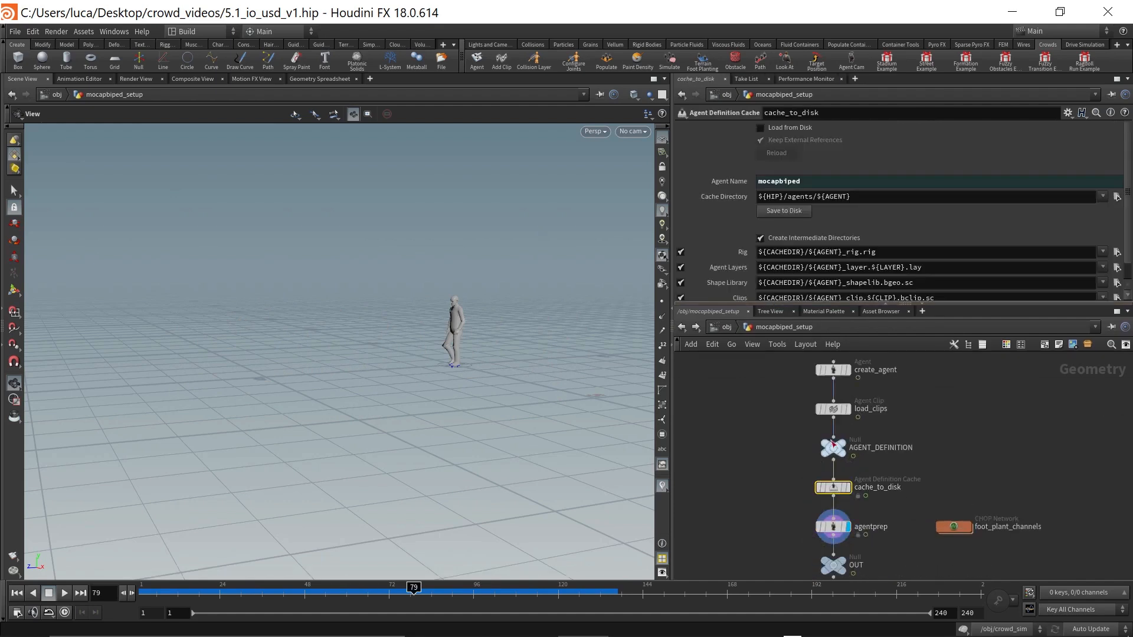
pyautogui.click(834, 409)
pyautogui.scroll(-5, 838, 194)
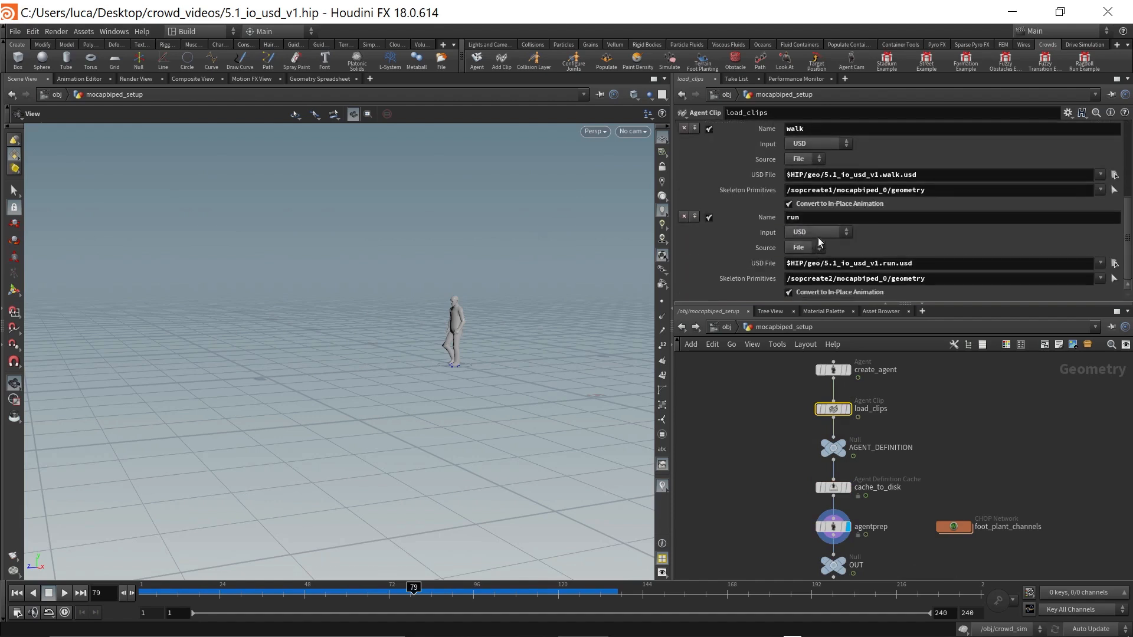
pyautogui.scroll(1, 816, 251)
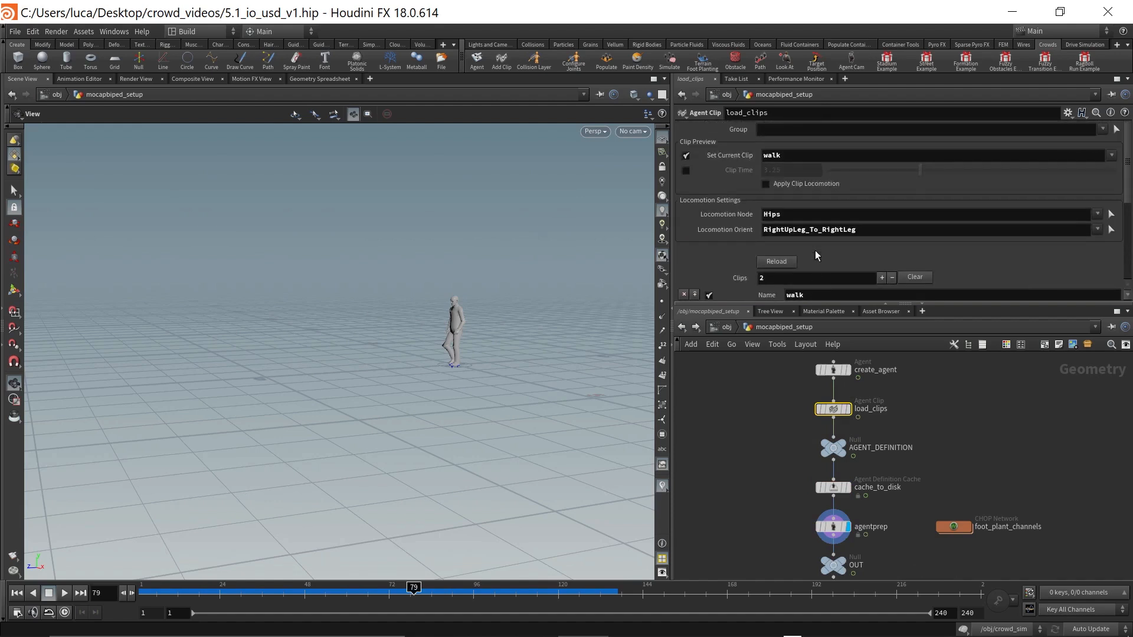
# Step: Compare create_agent's locomotion settings with the in-place conversion of the walk and run clips in load_clips
pyautogui.click(837, 370)
pyautogui.scroll(-4, 931, 437)
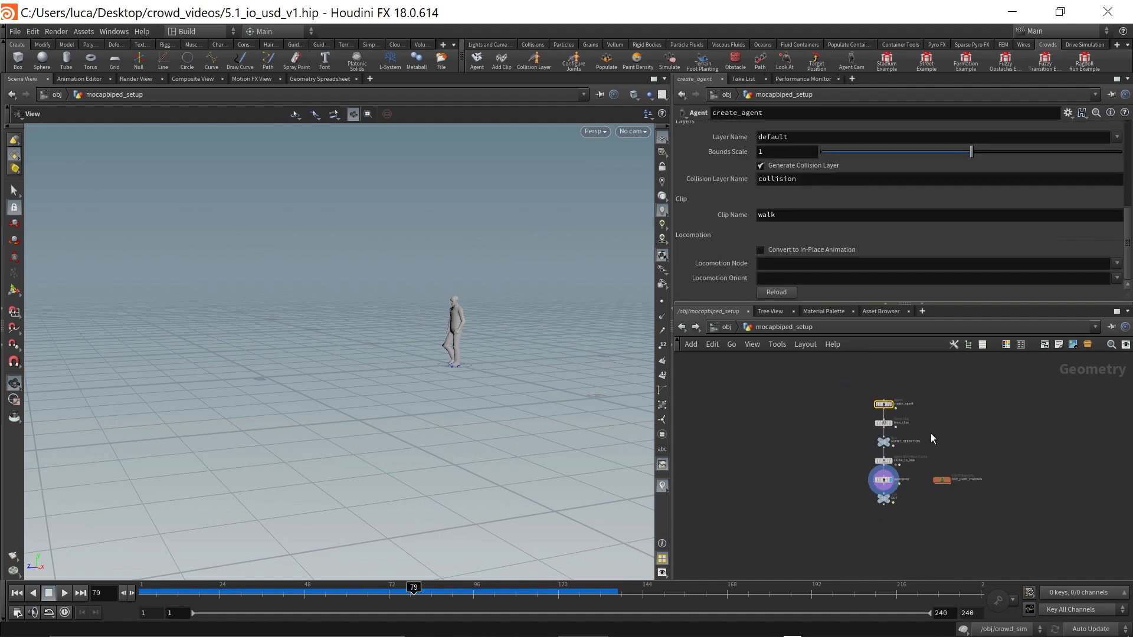
pyautogui.scroll(4, 864, 431)
pyautogui.scroll(2, 910, 442)
pyautogui.click(906, 434)
pyautogui.scroll(-5, 876, 263)
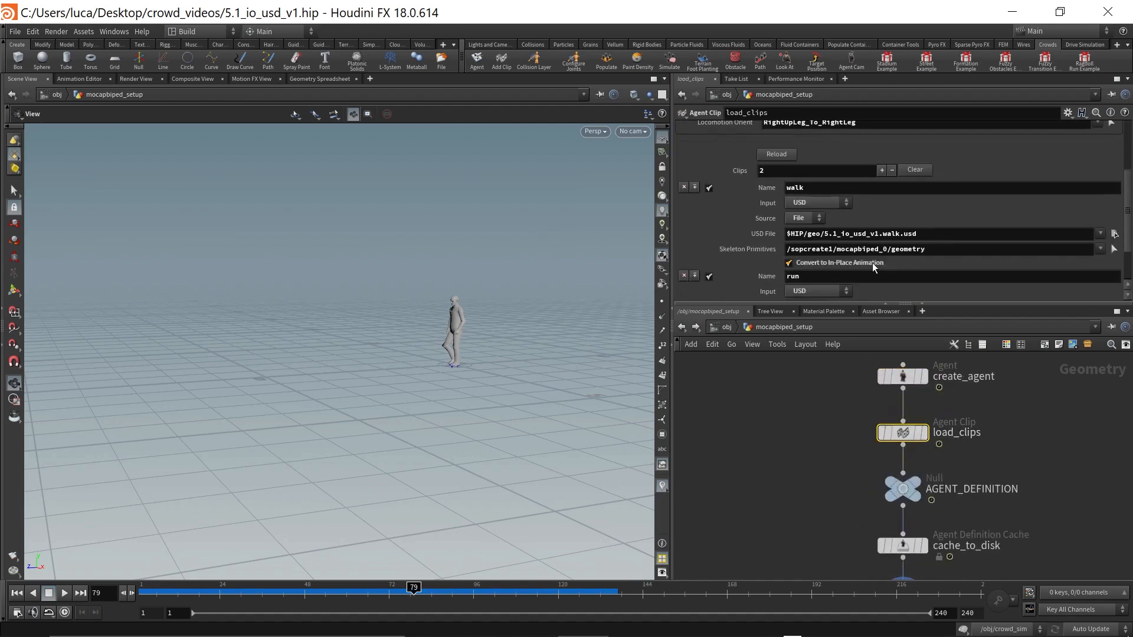
pyautogui.scroll(-2, 876, 264)
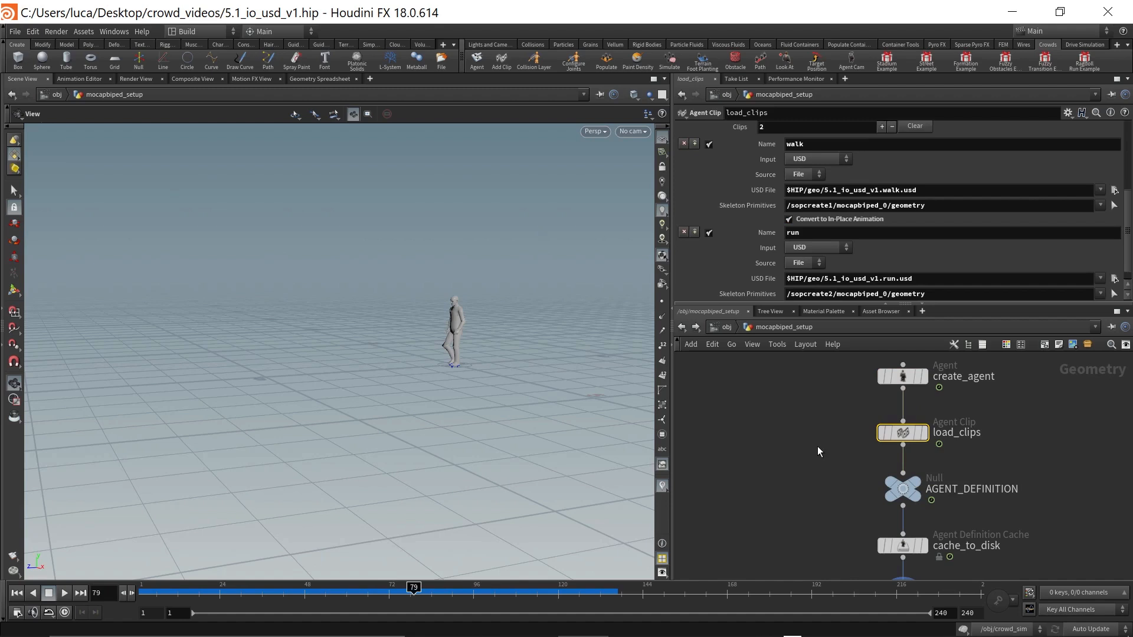
pyautogui.scroll(-2, 818, 425)
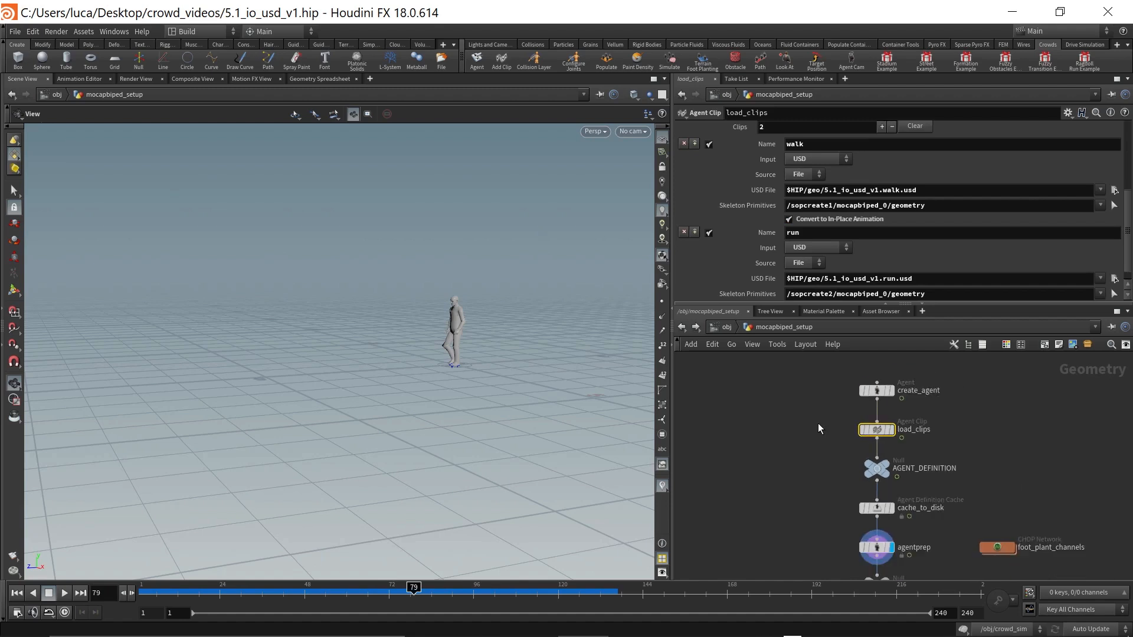
# Step: Go to the stage network, scrub the import_run animation to frame 5, and view the settings of sopcreate2
pyautogui.click(723, 328)
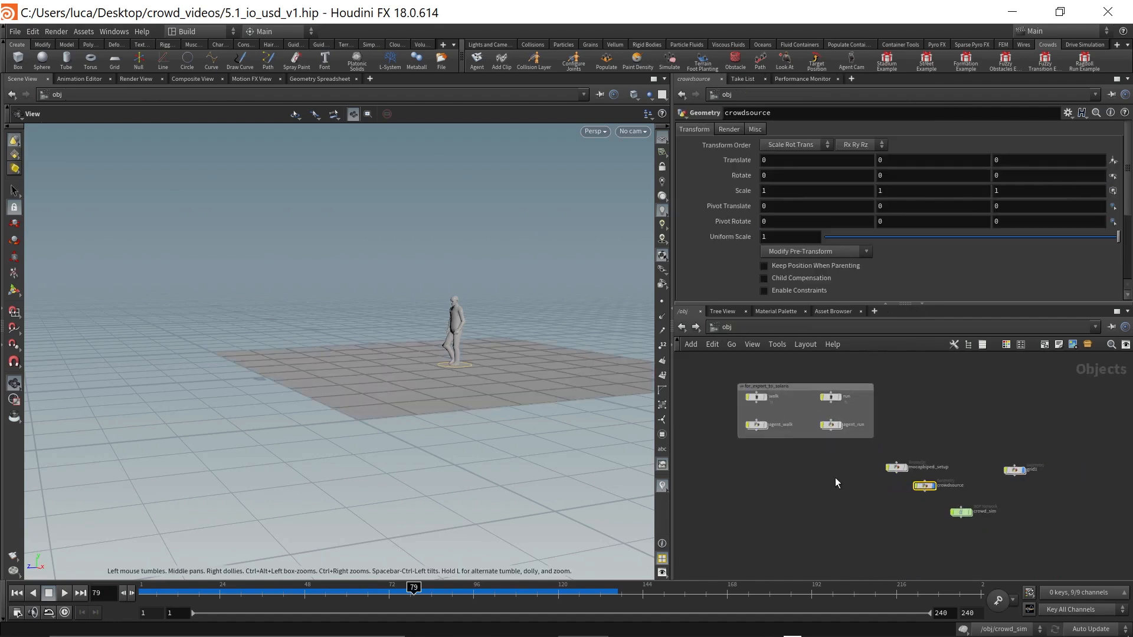
pyautogui.click(765, 327)
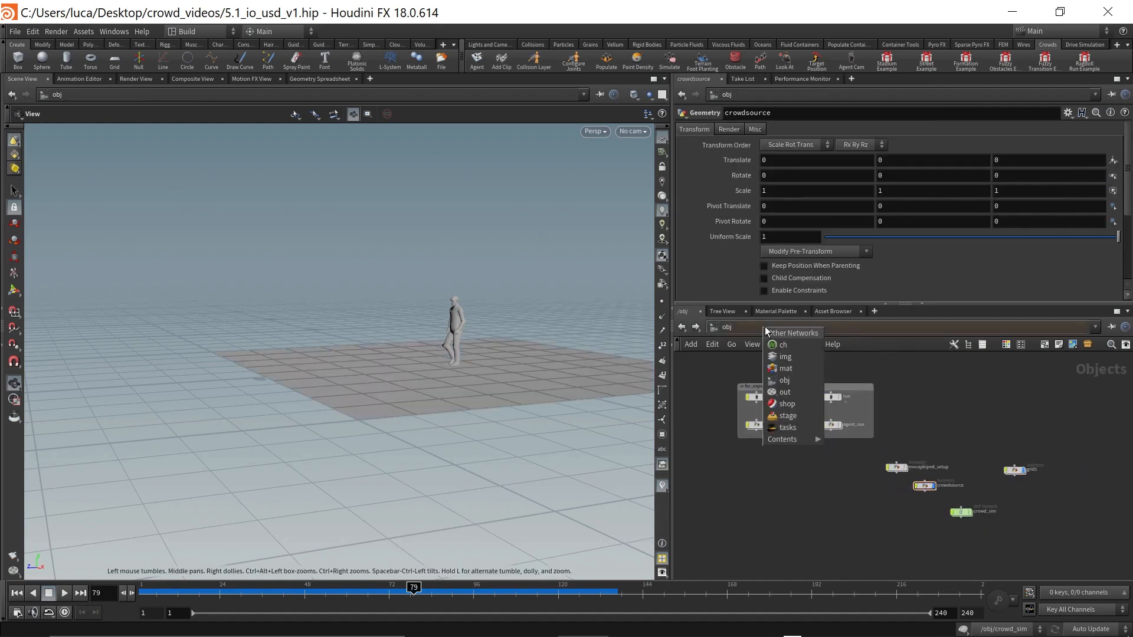
pyautogui.click(795, 420)
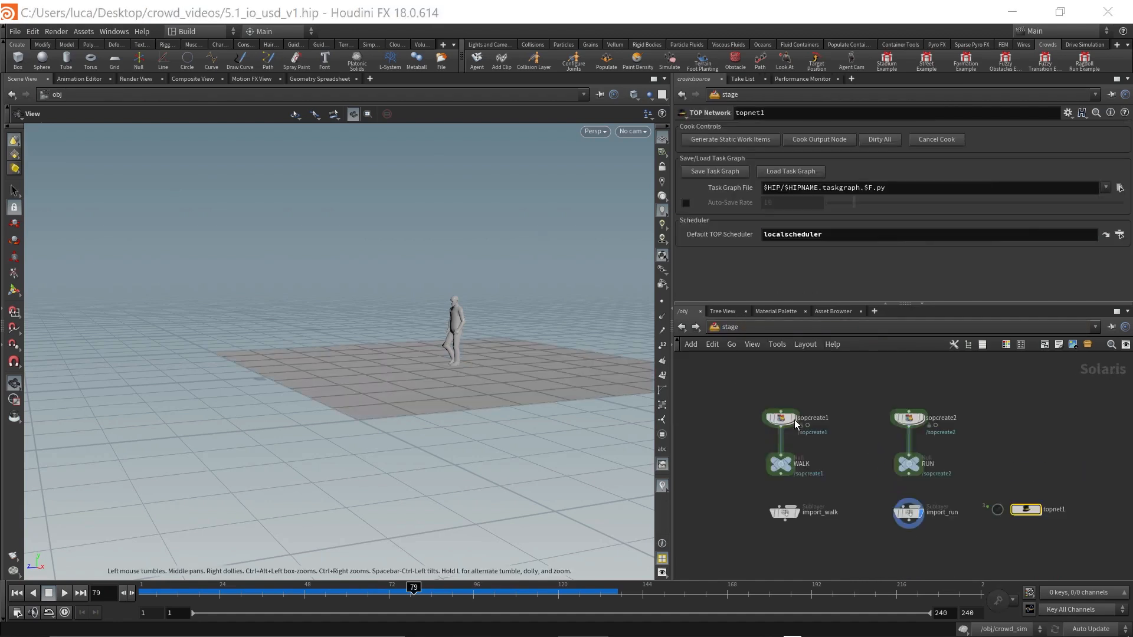
pyautogui.click(907, 515)
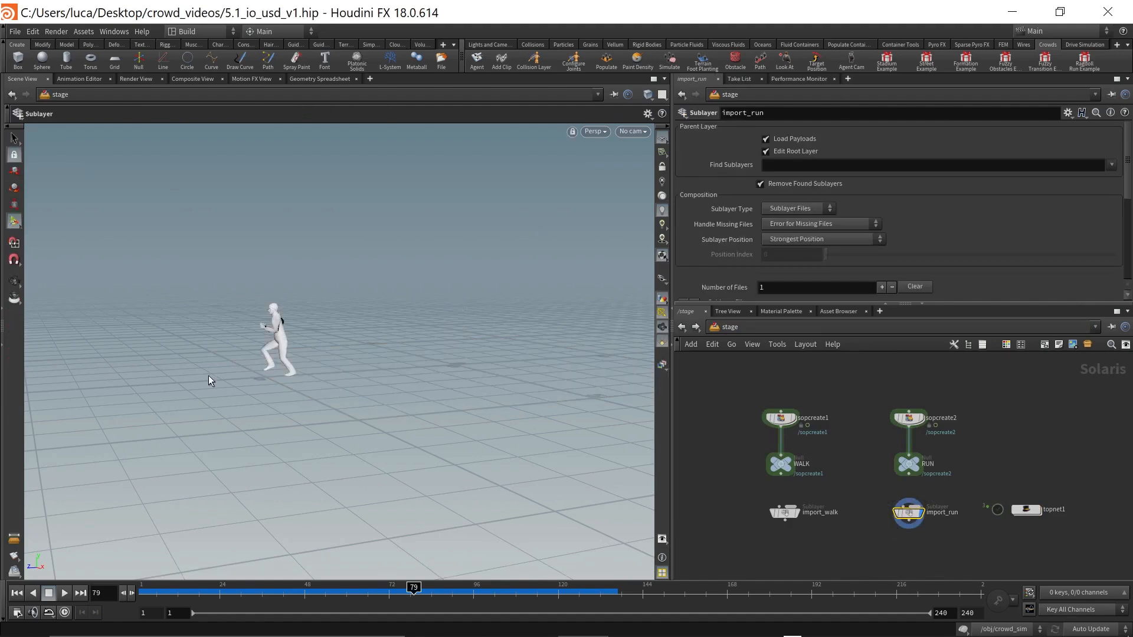
pyautogui.moveTo(182, 595); pyautogui.dragTo(154, 594)
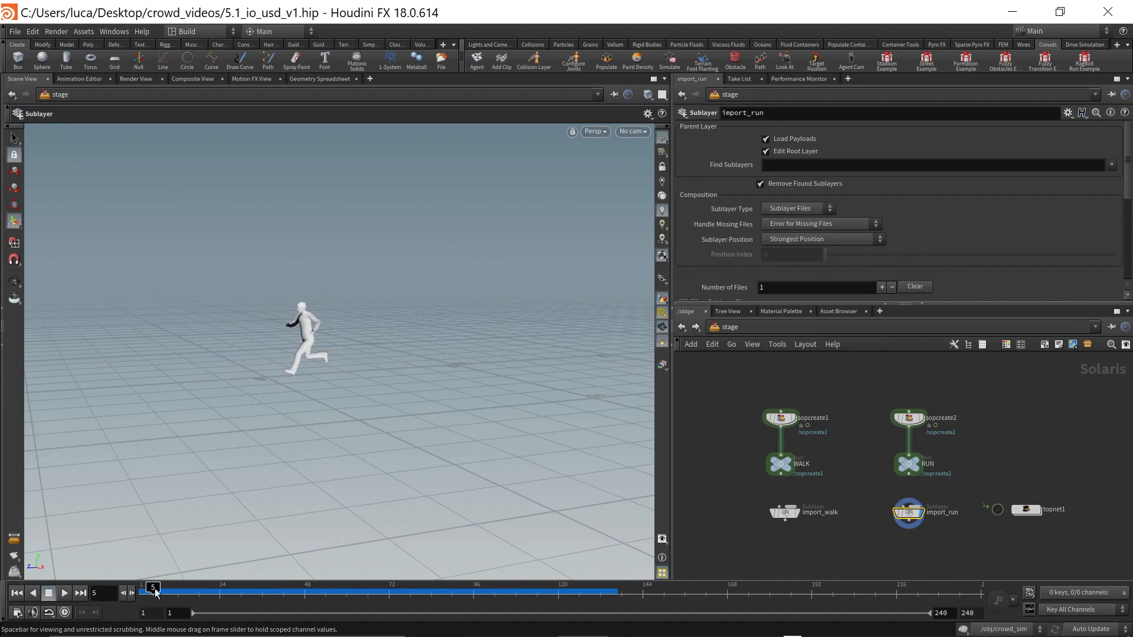
pyautogui.click(914, 424)
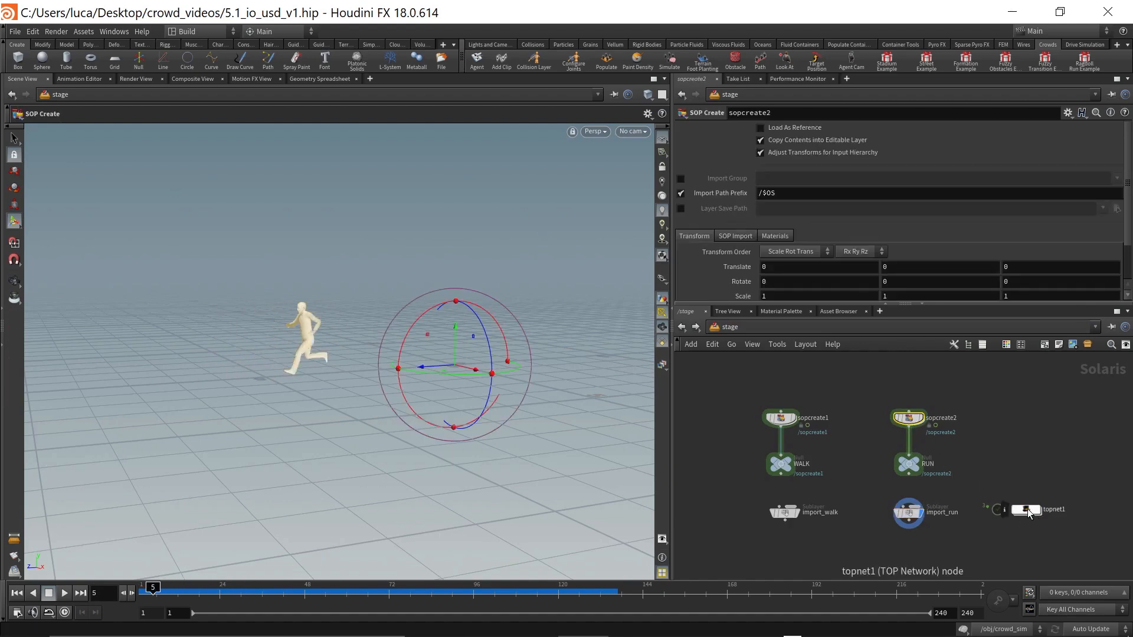
# Step: Scrub the timeline to compare the imported walk and run animations by displaying import_walk and import_run in turn
pyautogui.click(907, 513)
pyautogui.moveTo(152, 587)
pyautogui.mouseDown()
pyautogui.moveTo(360, 588)
pyautogui.moveTo(103, 583)
pyautogui.moveTo(164, 587)
pyautogui.mouseUp()
pyautogui.moveTo(181, 586)
pyautogui.mouseDown()
pyautogui.moveTo(244, 586)
pyautogui.moveTo(171, 586)
pyautogui.mouseUp()
pyautogui.click(797, 511)
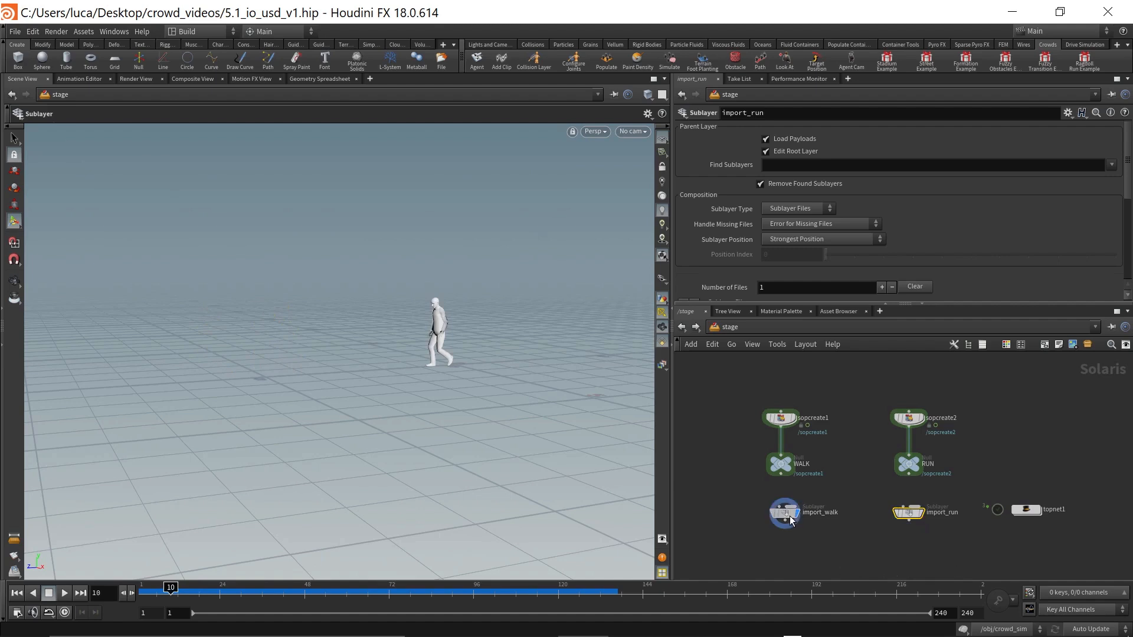
pyautogui.moveTo(191, 594); pyautogui.dragTo(269, 595)
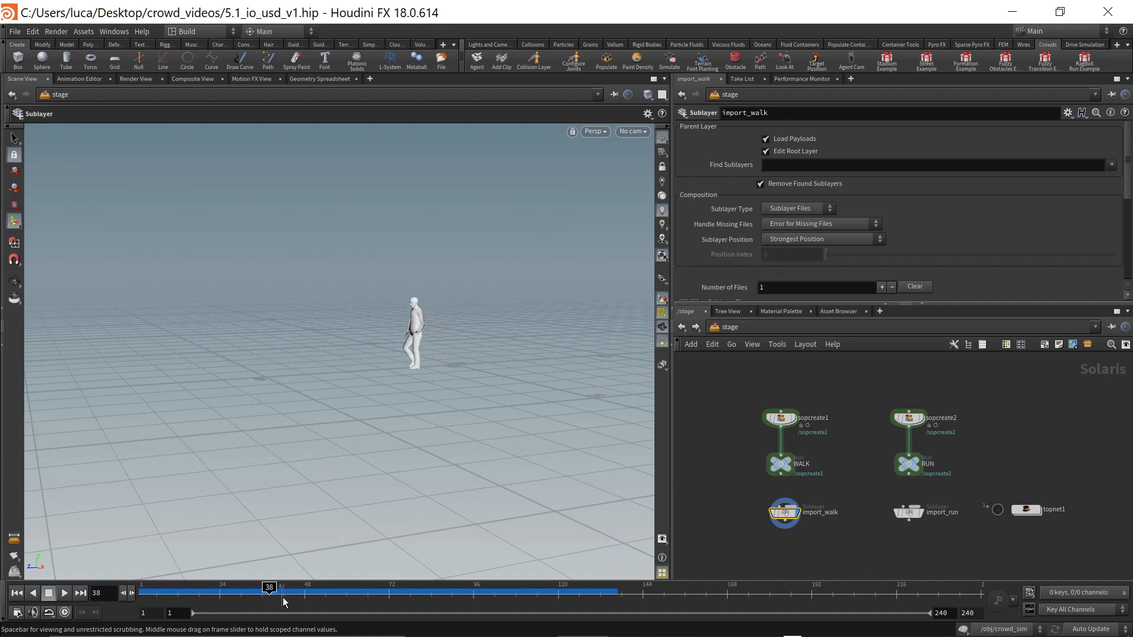
pyautogui.click(916, 513)
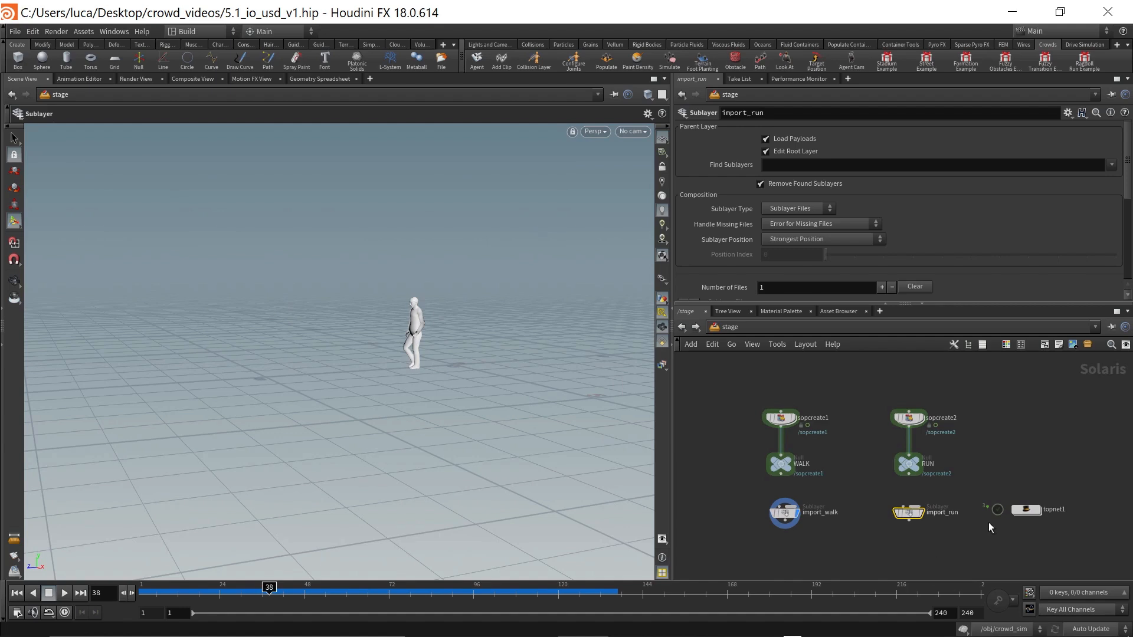
pyautogui.click(922, 512)
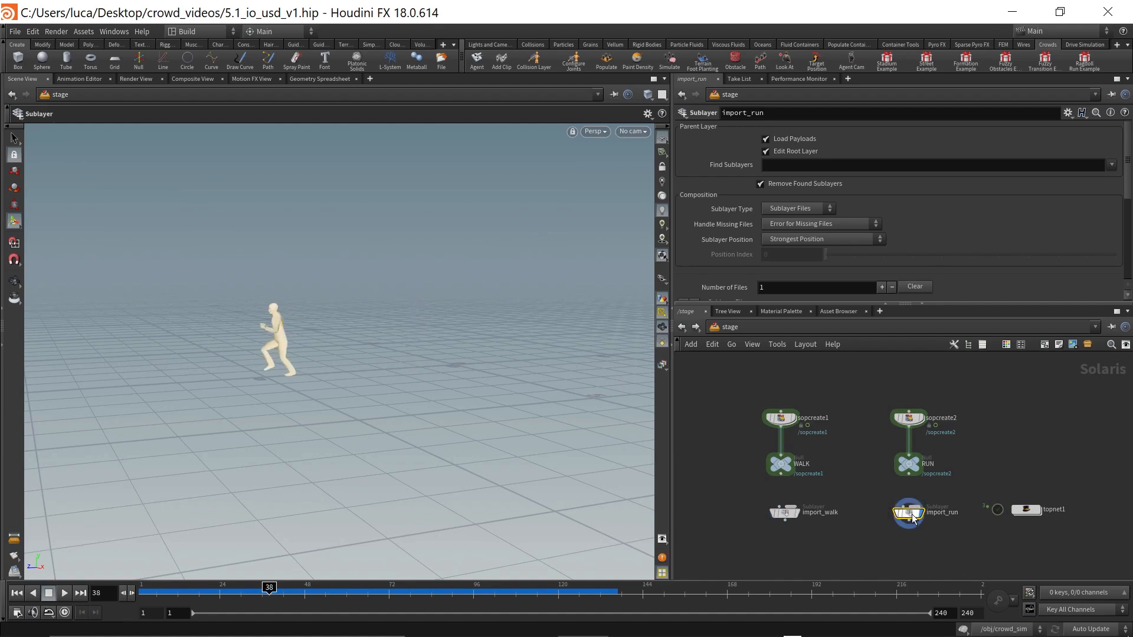
pyautogui.moveTo(203, 595); pyautogui.dragTo(237, 595)
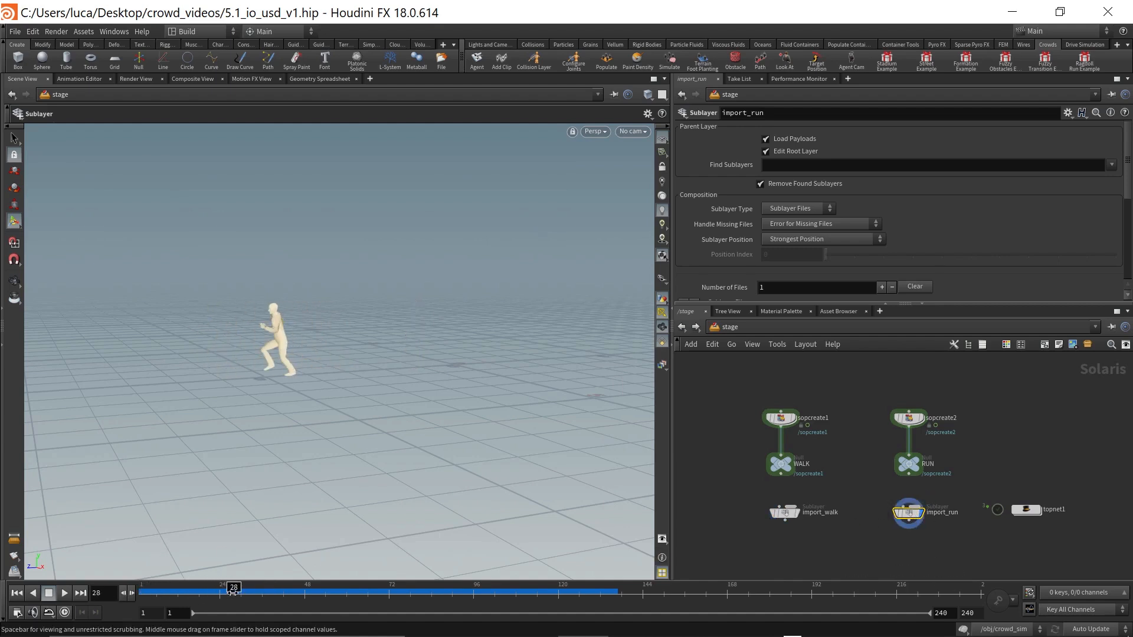
# Step: Set the end of the run USD output's frame range to 17 inside topnet1
pyautogui.doubleClick(1024, 511)
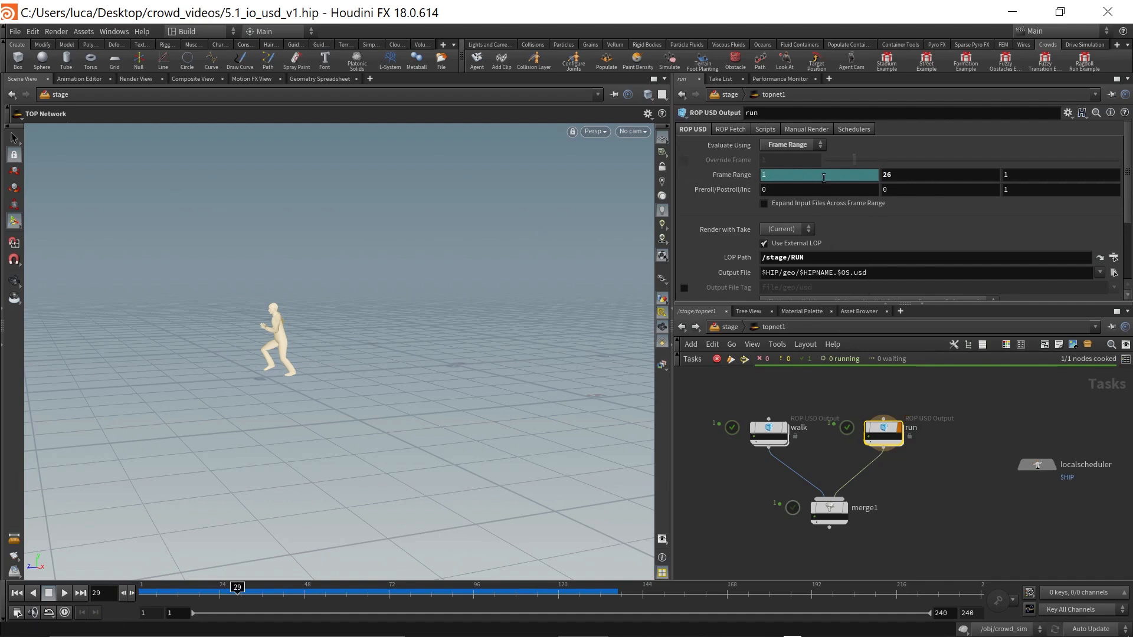
pyautogui.click(926, 177)
pyautogui.write('17')
pyautogui.press('Return')
# Step: Delete the run node's results from disk, then dirty and cook it, saving the scene file before cooking
pyautogui.rightClick(887, 429)
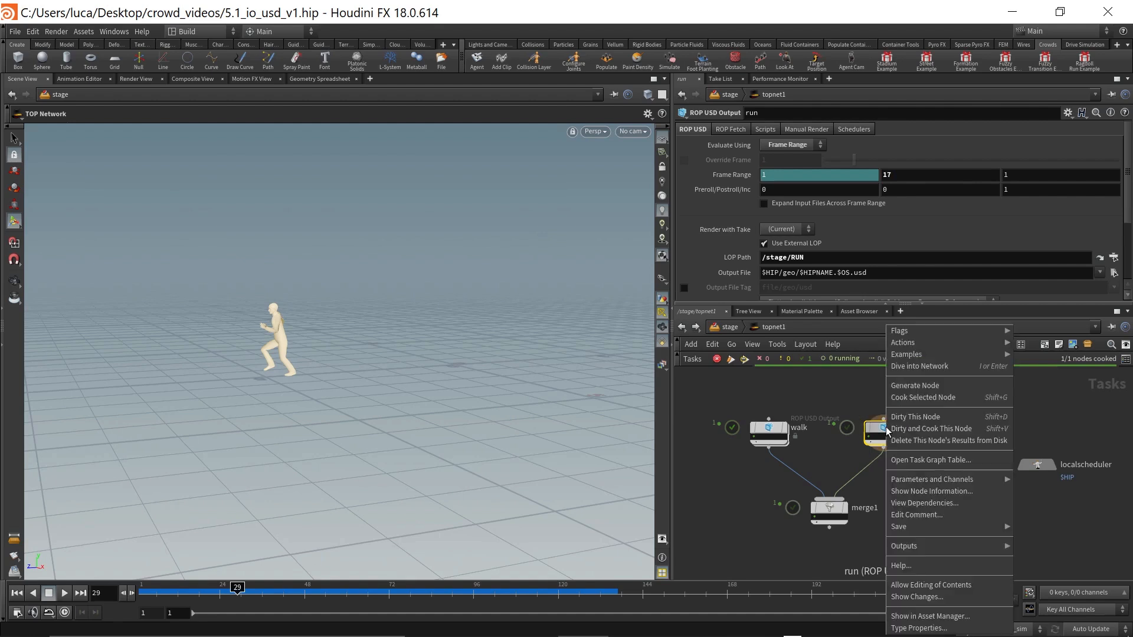
pyautogui.click(912, 439)
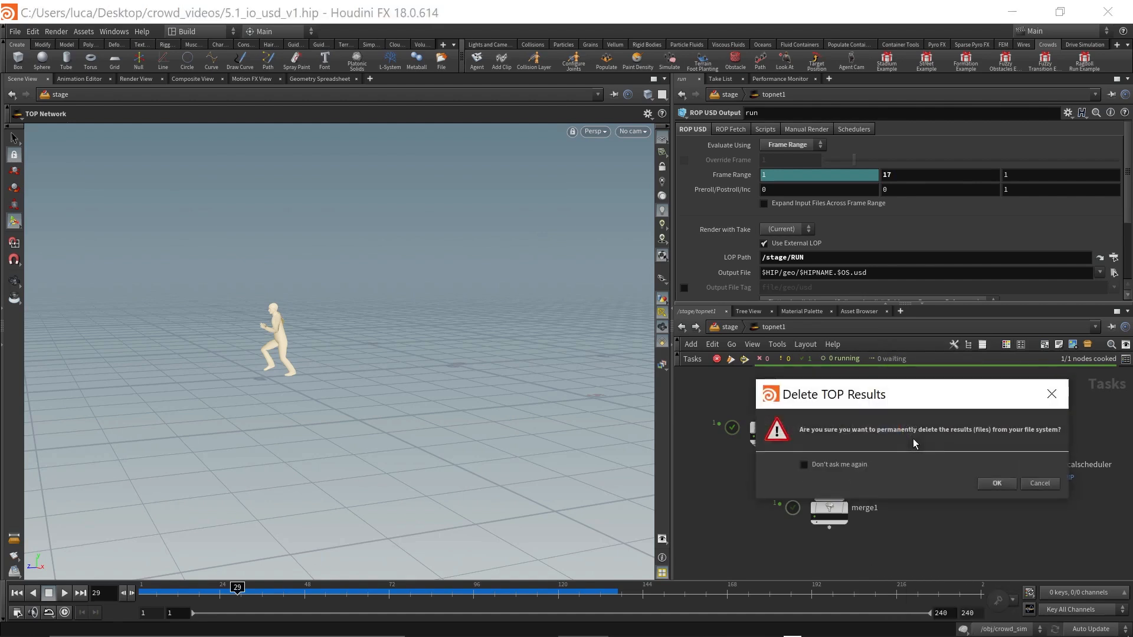
pyautogui.click(1003, 487)
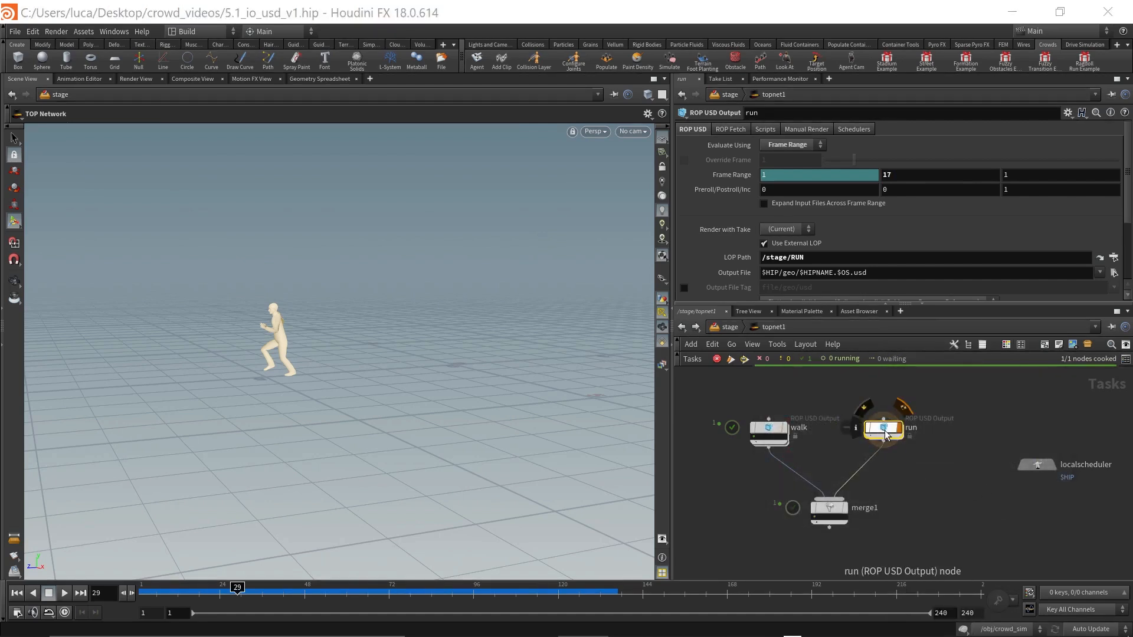
pyautogui.rightClick(885, 433)
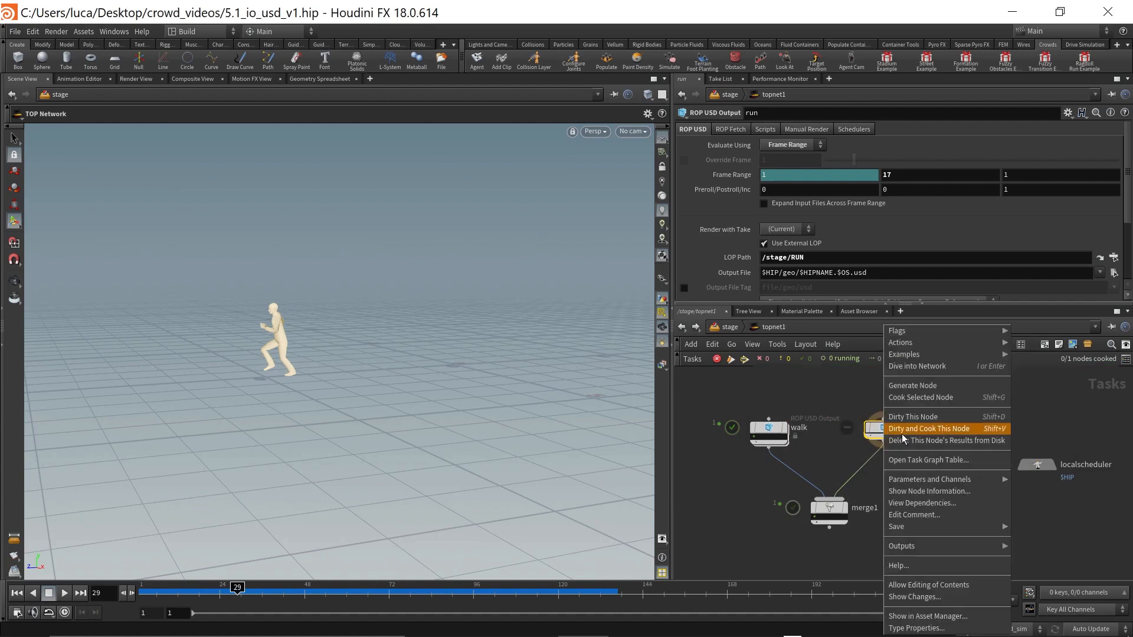
pyautogui.click(908, 429)
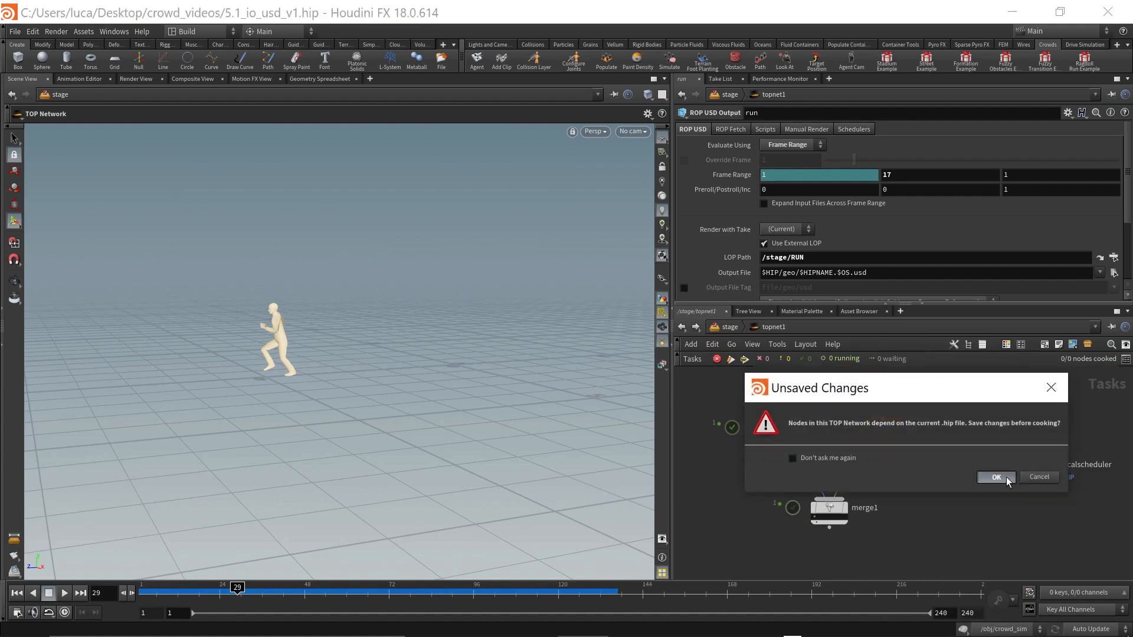
pyautogui.click(997, 477)
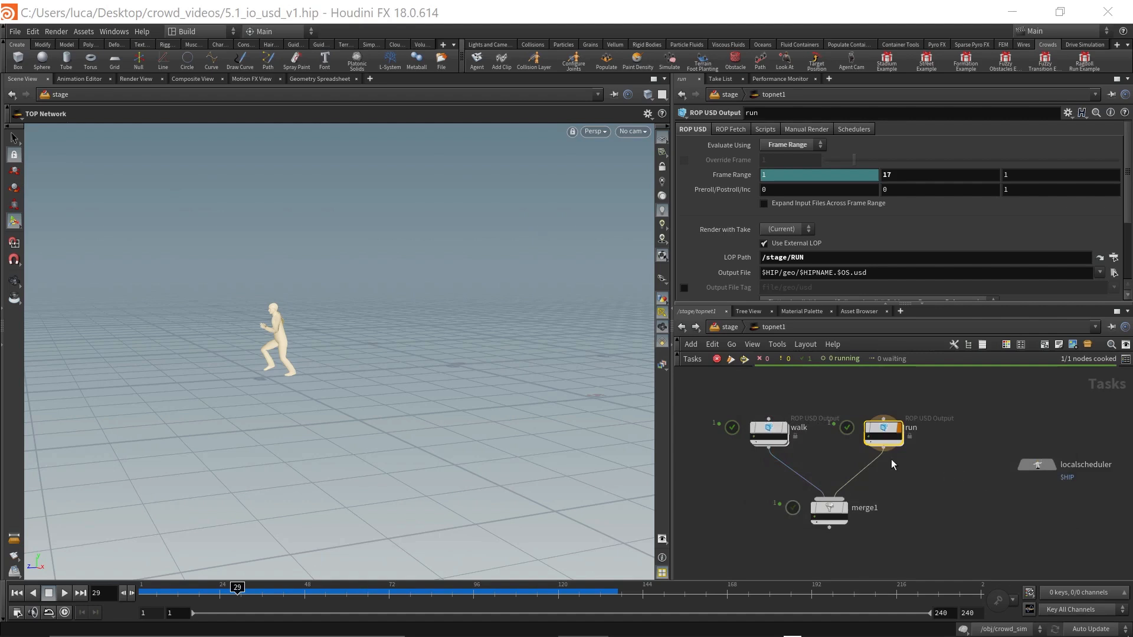
# Step: Return to the stage network and reload the USD file used by import_run
pyautogui.click(714, 331)
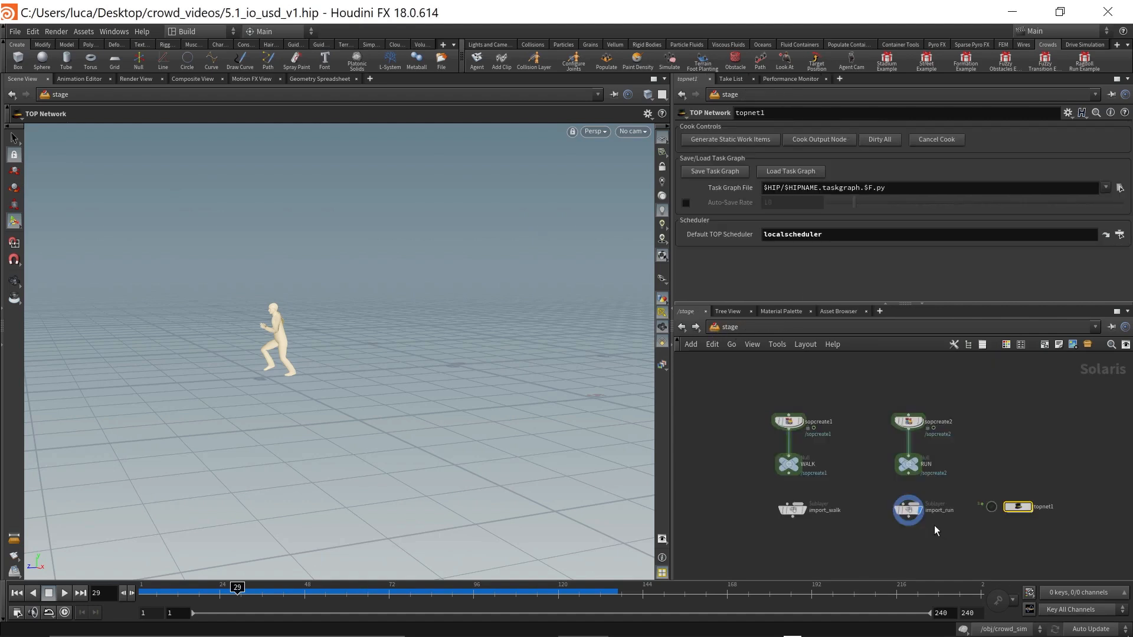
pyautogui.click(894, 514)
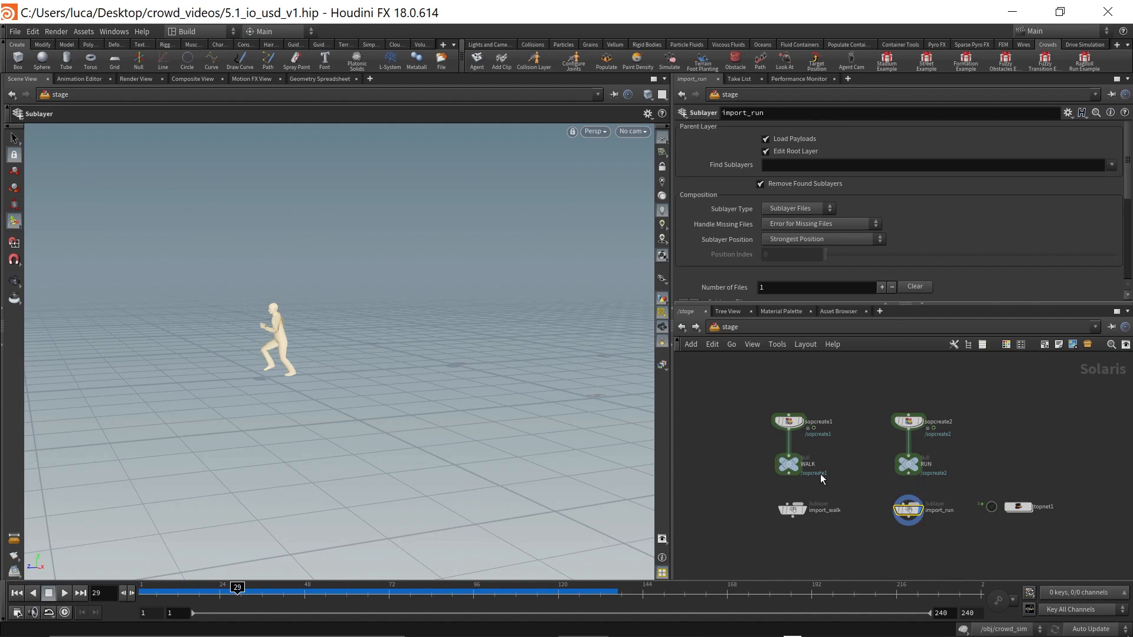
pyautogui.scroll(-4, 760, 283)
pyautogui.click(783, 272)
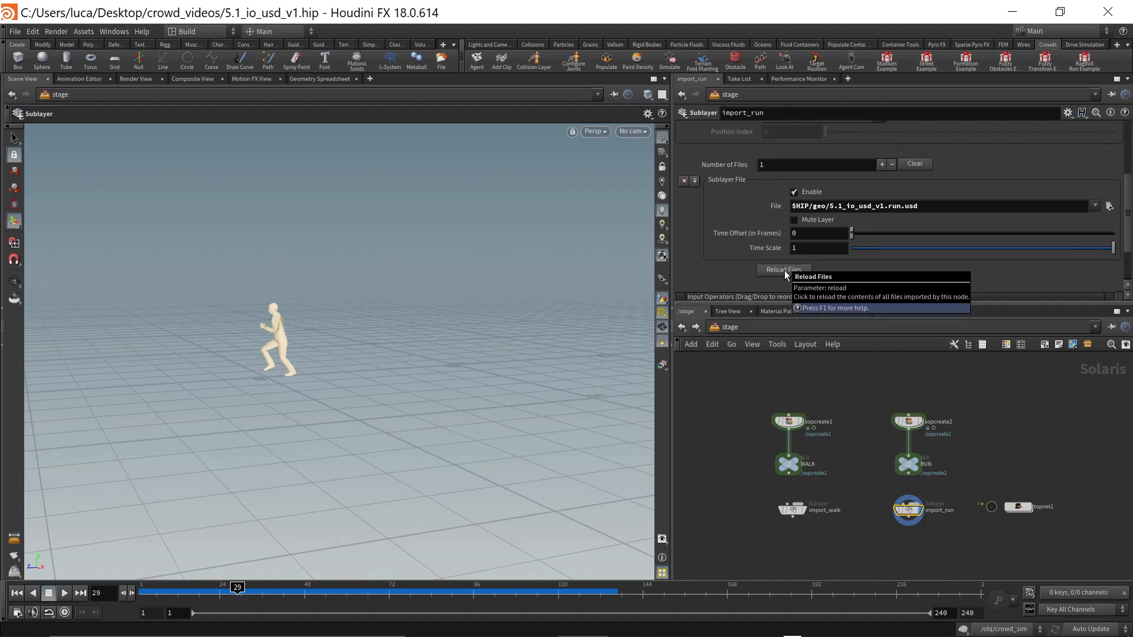
# Step: Check the reloaded import_run animation by scrubbing from frame 1 and stepping frame by frame to frame 20
pyautogui.click(148, 593)
pyautogui.moveTo(148, 593)
pyautogui.mouseDown()
pyautogui.moveTo(221, 591)
pyautogui.moveTo(143, 591)
pyautogui.mouseUp()
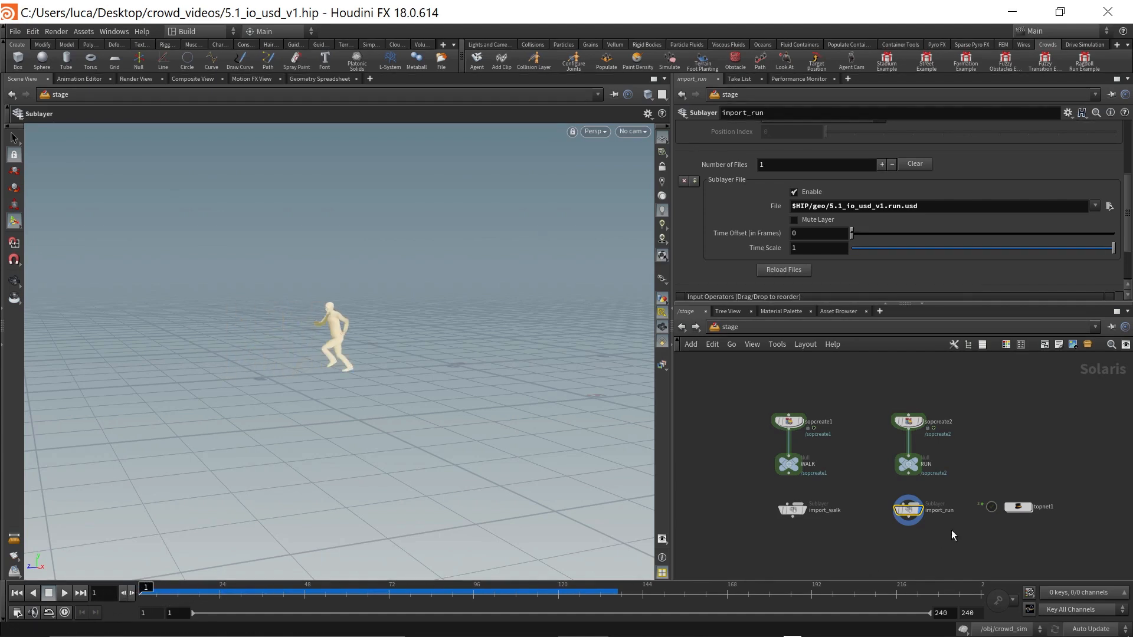
pyautogui.scroll(-3, 939, 246)
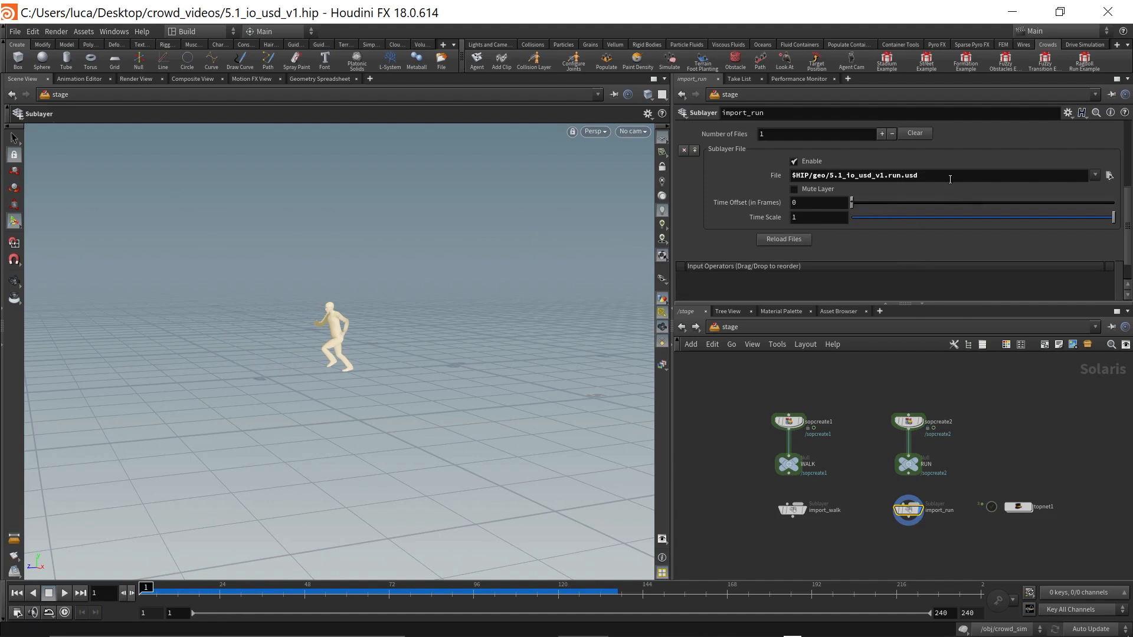
pyautogui.scroll(2, 897, 264)
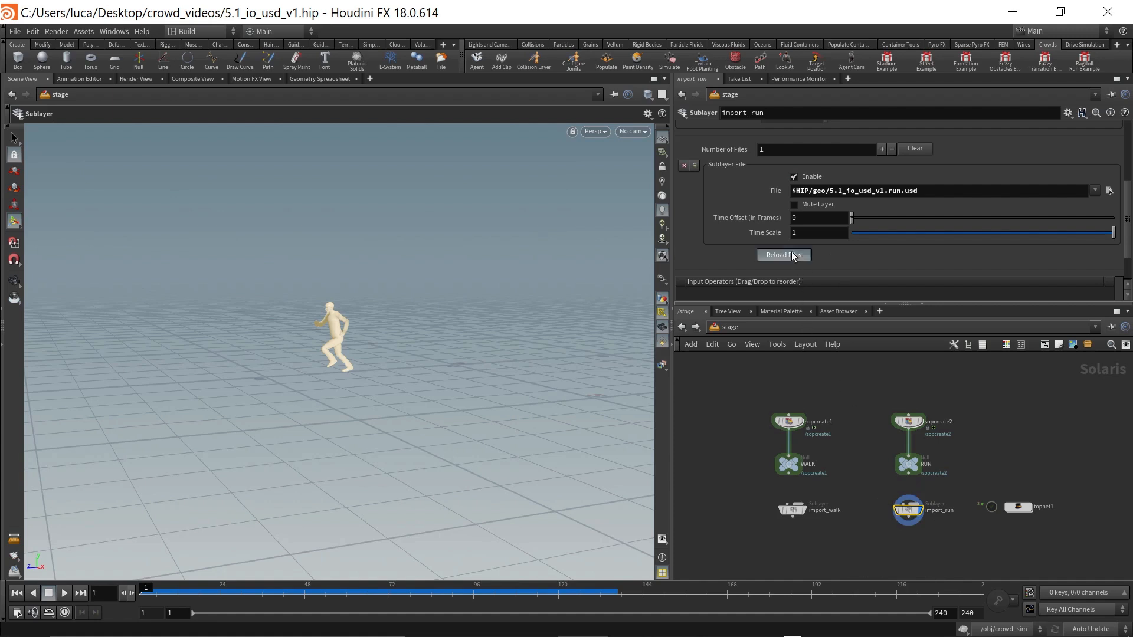
pyautogui.moveTo(177, 597); pyautogui.dragTo(150, 597)
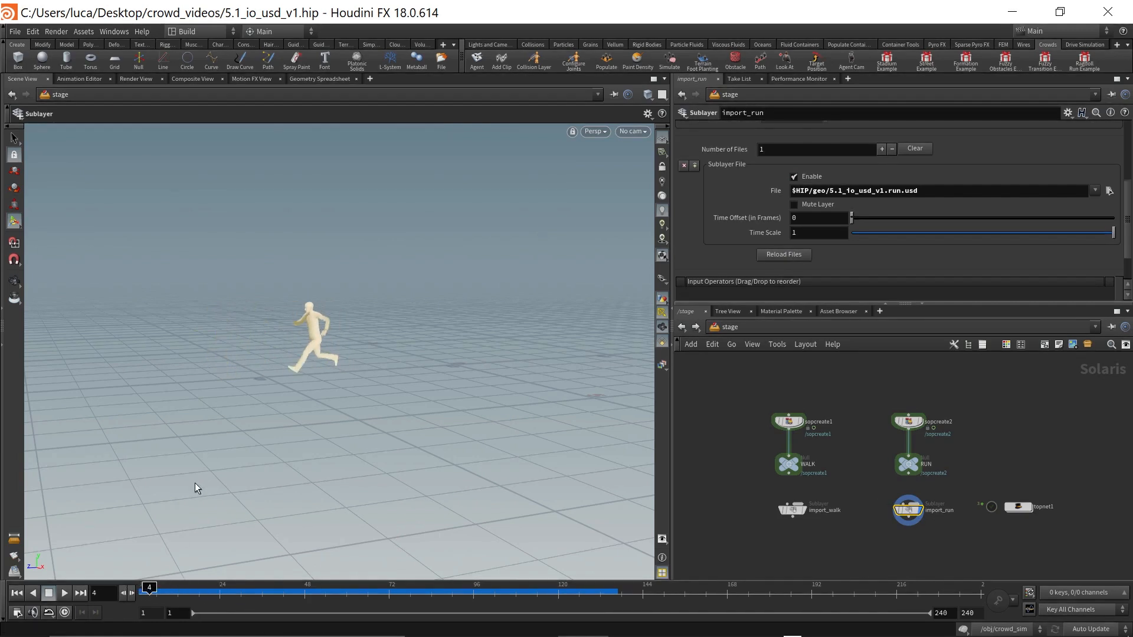
pyautogui.press('Right')
pyautogui.press('Right')
pyautogui.press('Right')
pyautogui.press('Right')
pyautogui.press('Right')
pyautogui.press('Right')
pyautogui.press('Right')
pyautogui.press('Right')
pyautogui.press('Right')
pyautogui.press('Right')
pyautogui.press('Right')
pyautogui.press('Right')
pyautogui.press('Right')
pyautogui.press('Right')
pyautogui.press('Right')
pyautogui.press('Right')
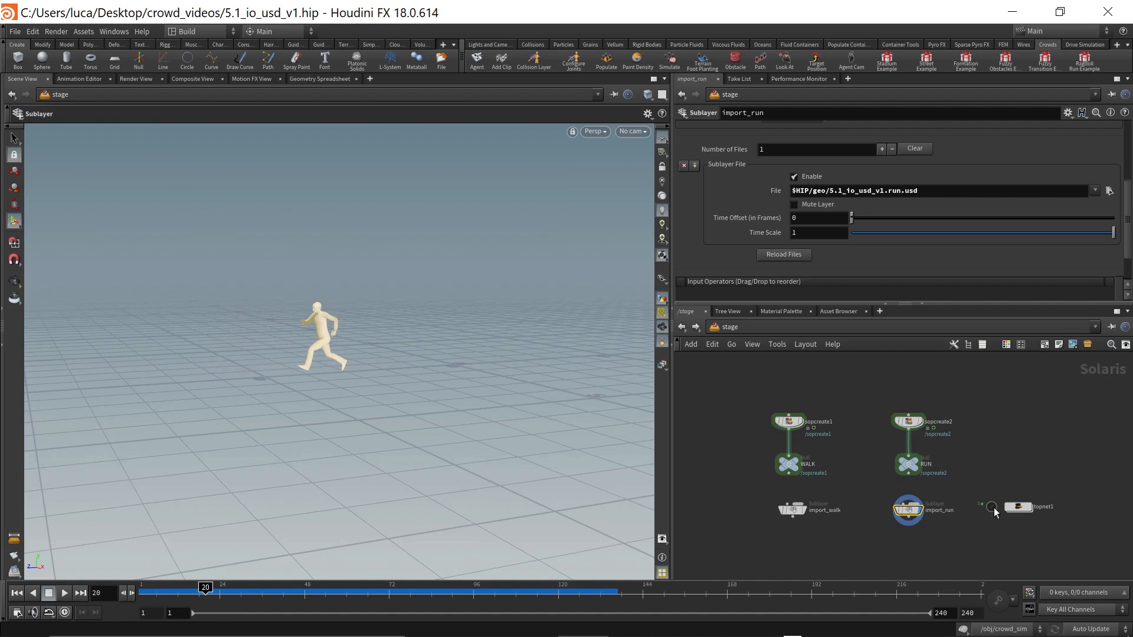
# Step: Go back into topnet1, clear the run node's disk results again and recook it with the scene saved
pyautogui.doubleClick(1015, 506)
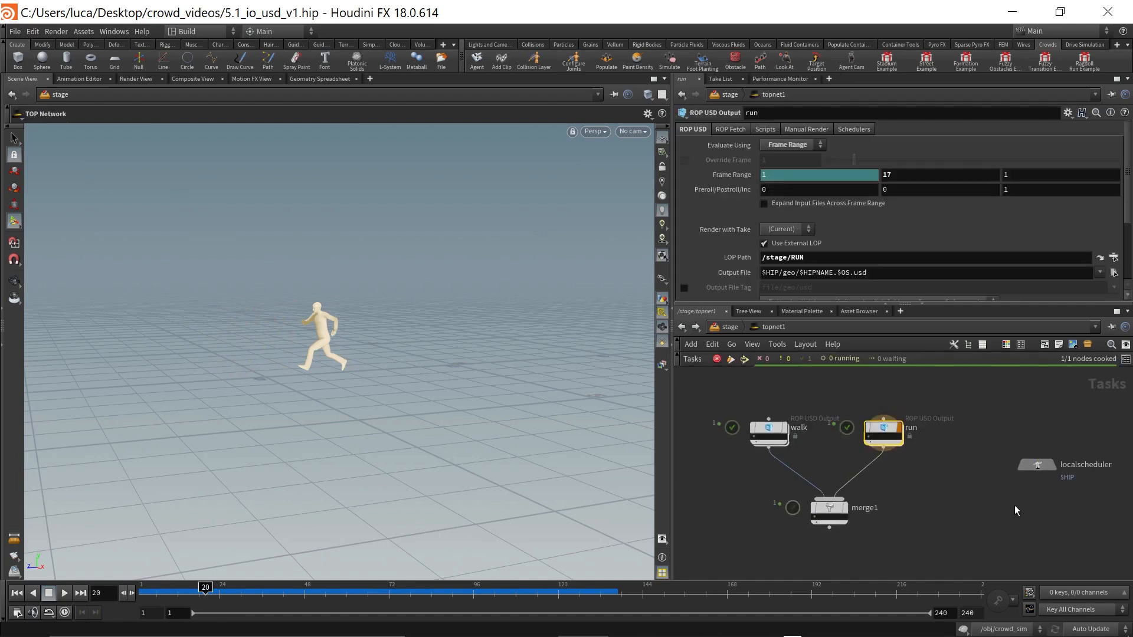
pyautogui.rightClick(883, 431)
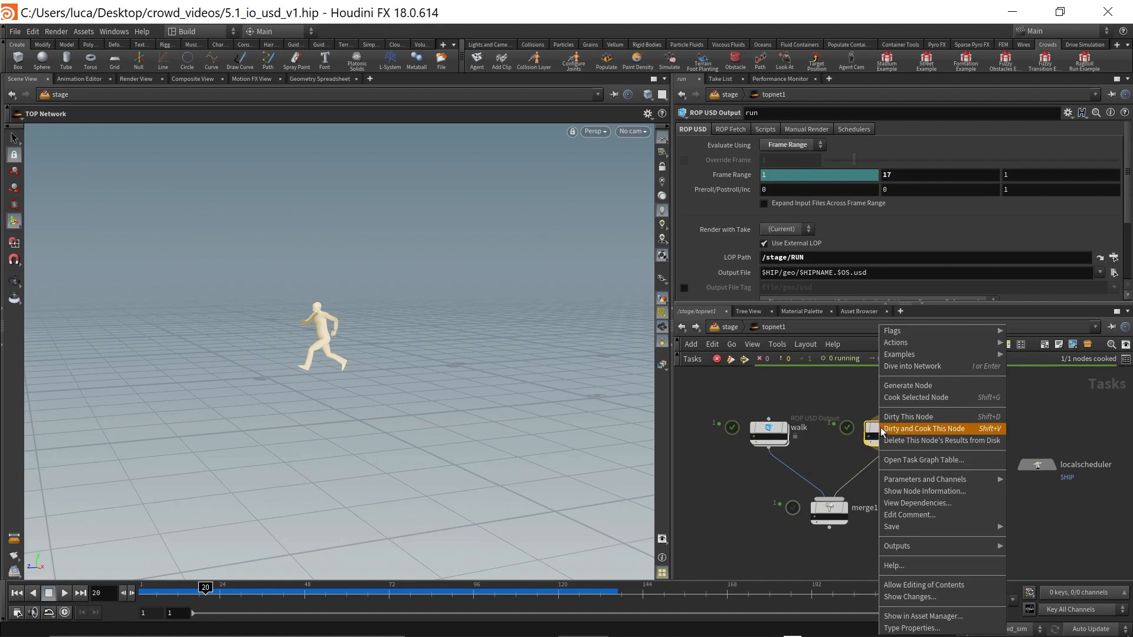
pyautogui.click(909, 441)
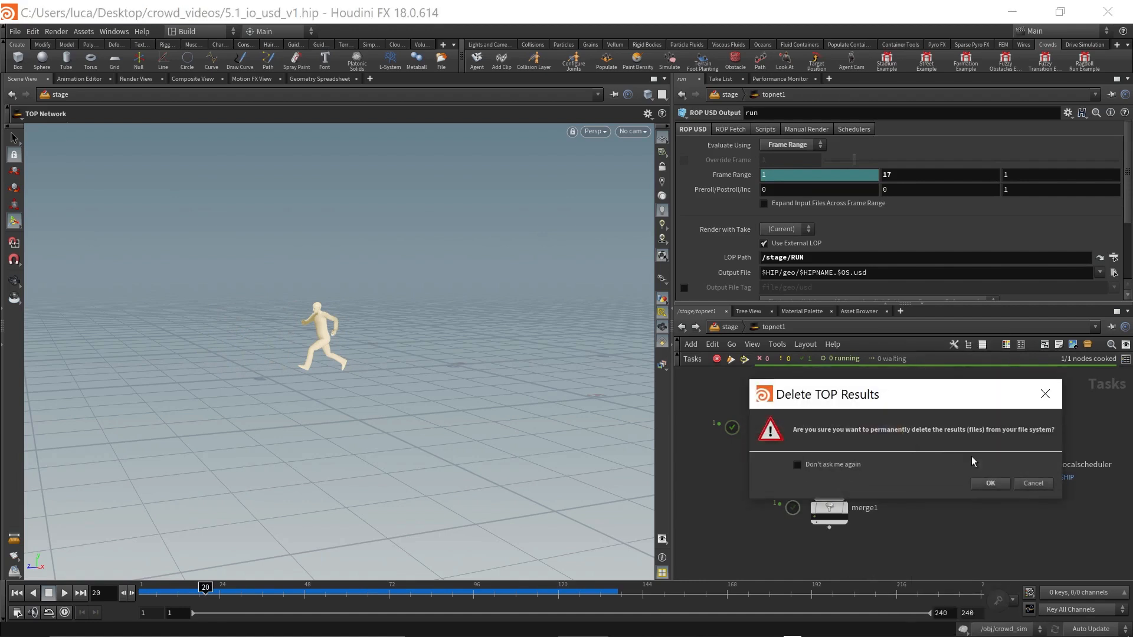
pyautogui.click(1000, 483)
pyautogui.rightClick(882, 430)
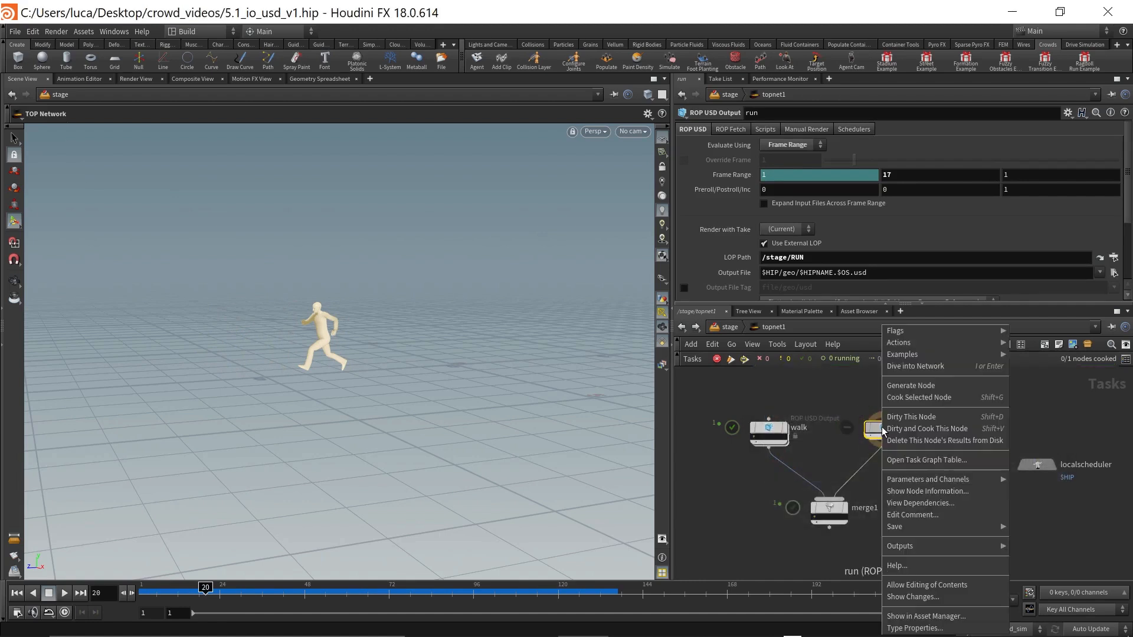
pyautogui.click(931, 432)
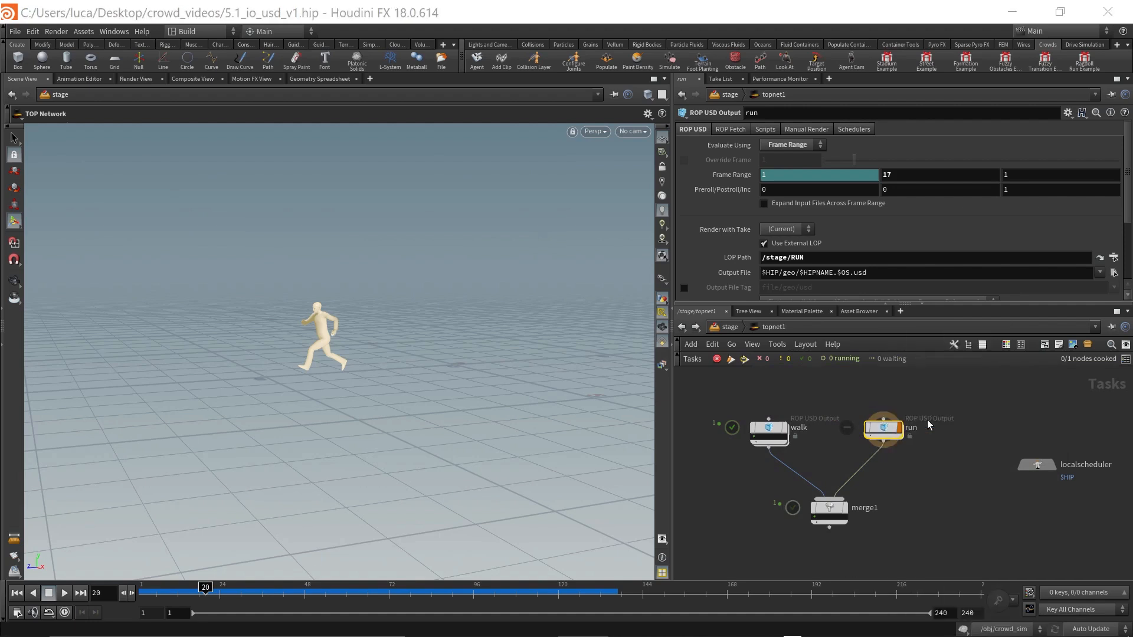
pyautogui.rightClick(880, 429)
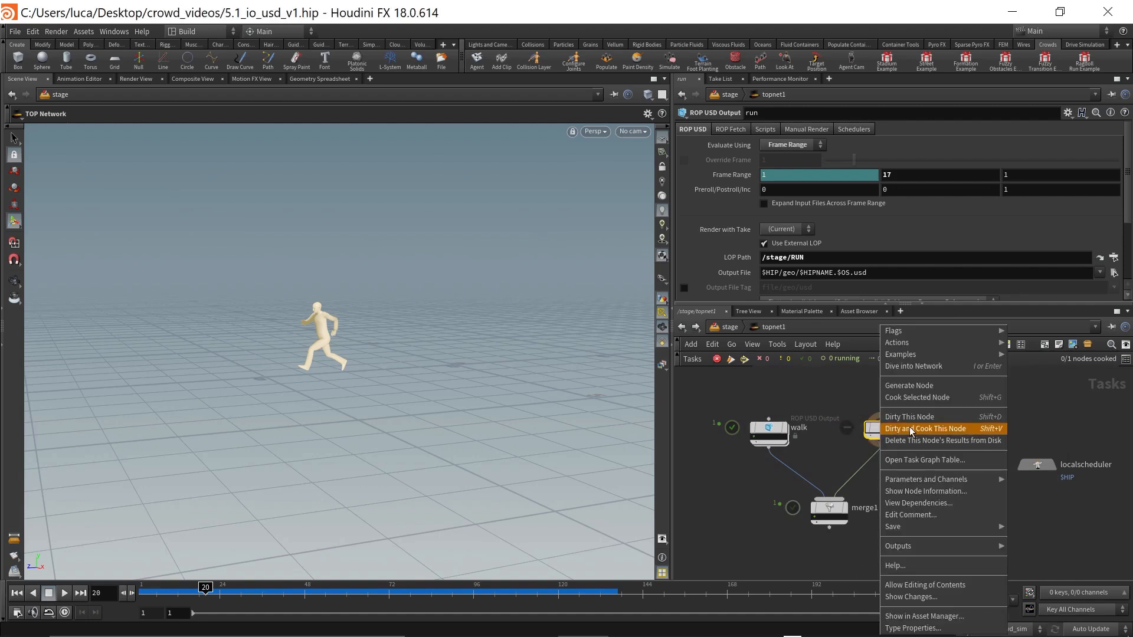
pyautogui.click(911, 431)
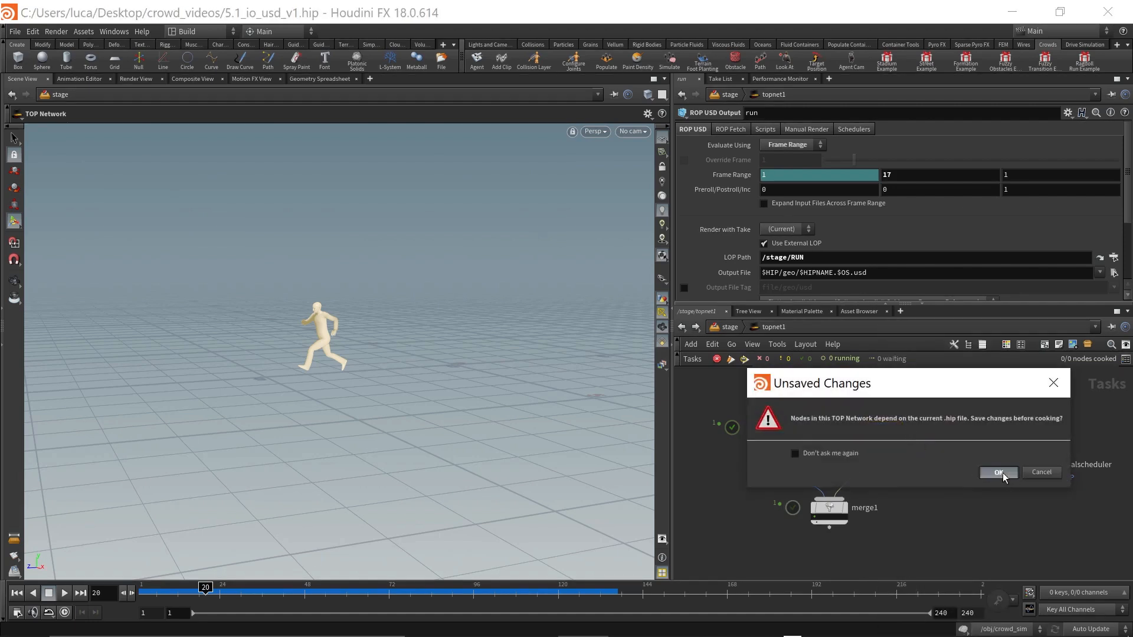
pyautogui.click(1003, 473)
# Step: Review the run node's USD output settings and rename the node run_fixed
pyautogui.scroll(3, 873, 437)
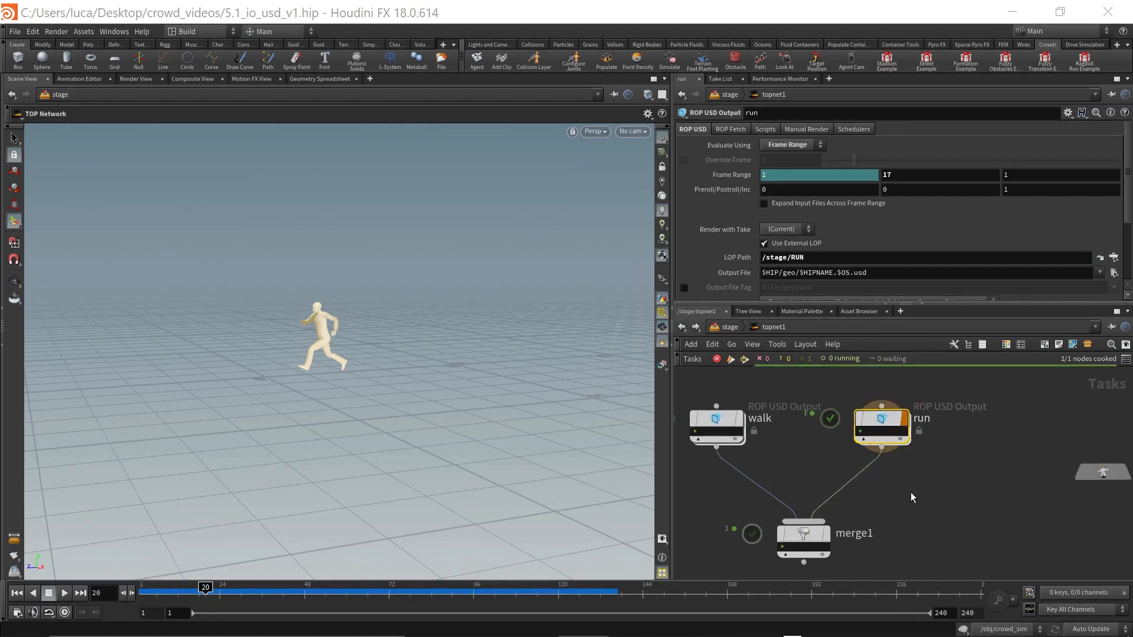
pyautogui.moveTo(862, 434)
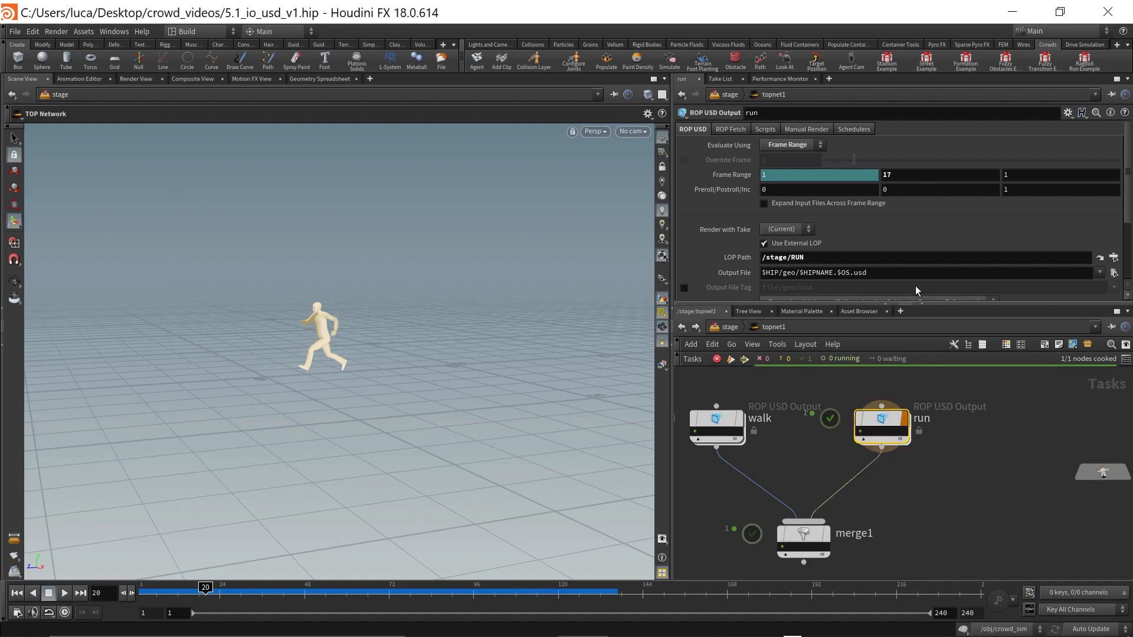
pyautogui.scroll(-3, 838, 268)
pyautogui.scroll(-3, 827, 263)
pyautogui.scroll(5, 827, 263)
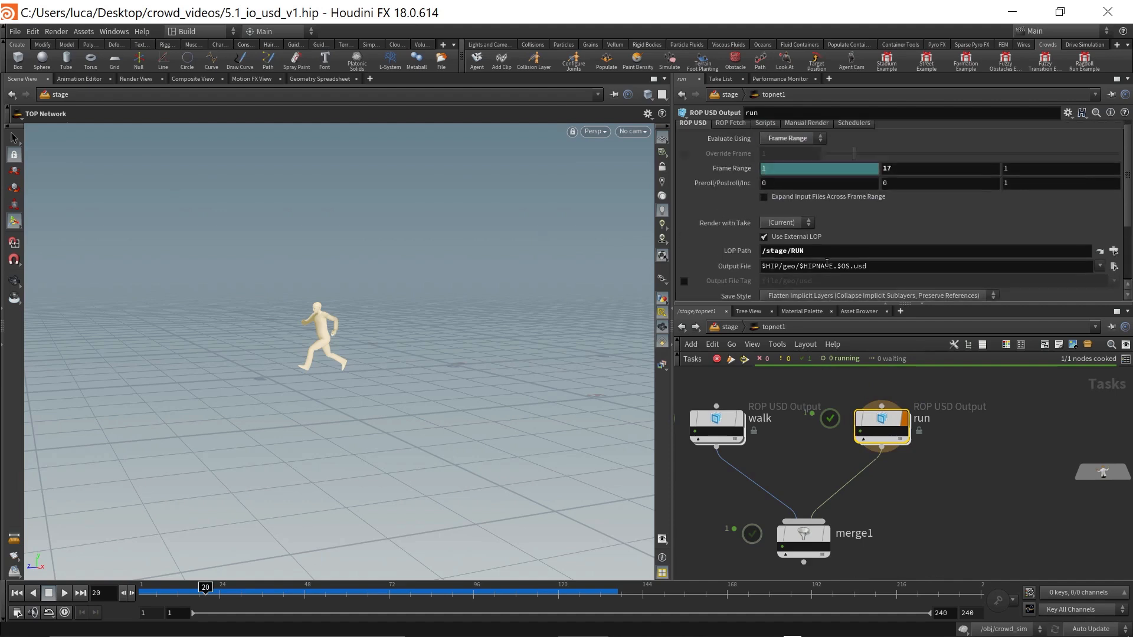
pyautogui.scroll(1, 827, 263)
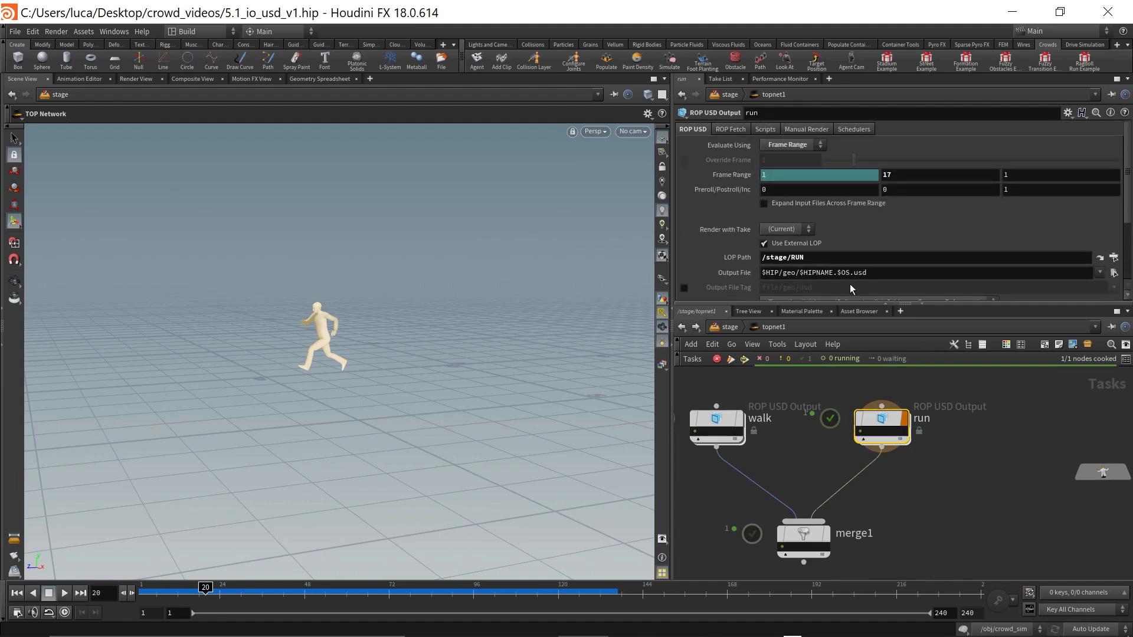
pyautogui.doubleClick(924, 418)
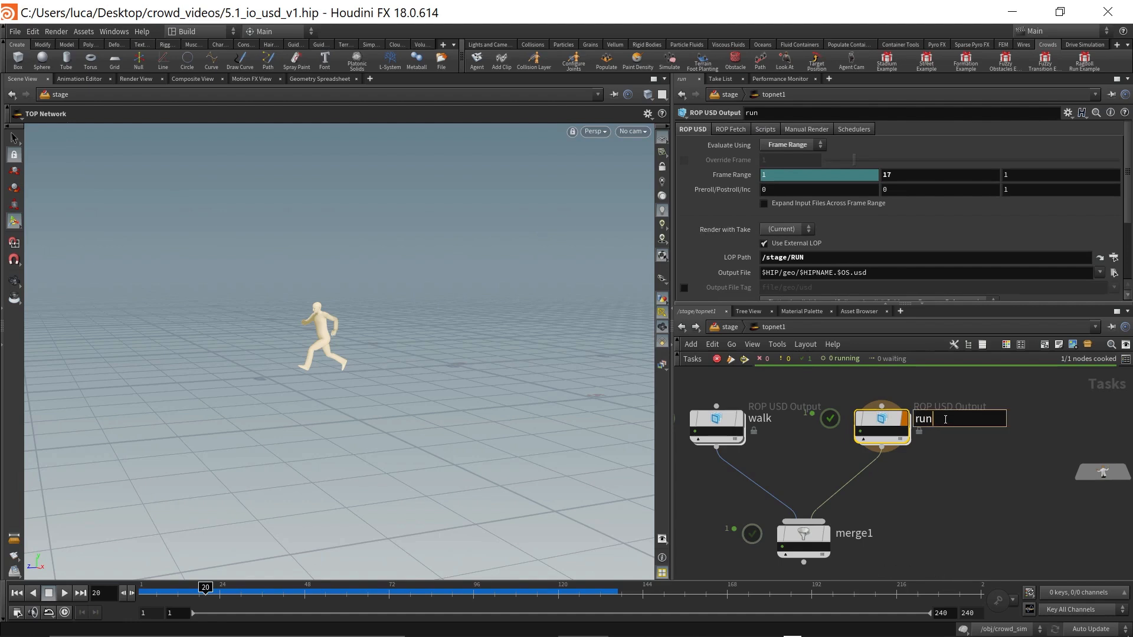
pyautogui.write('_fixed')
pyautogui.press('Return')
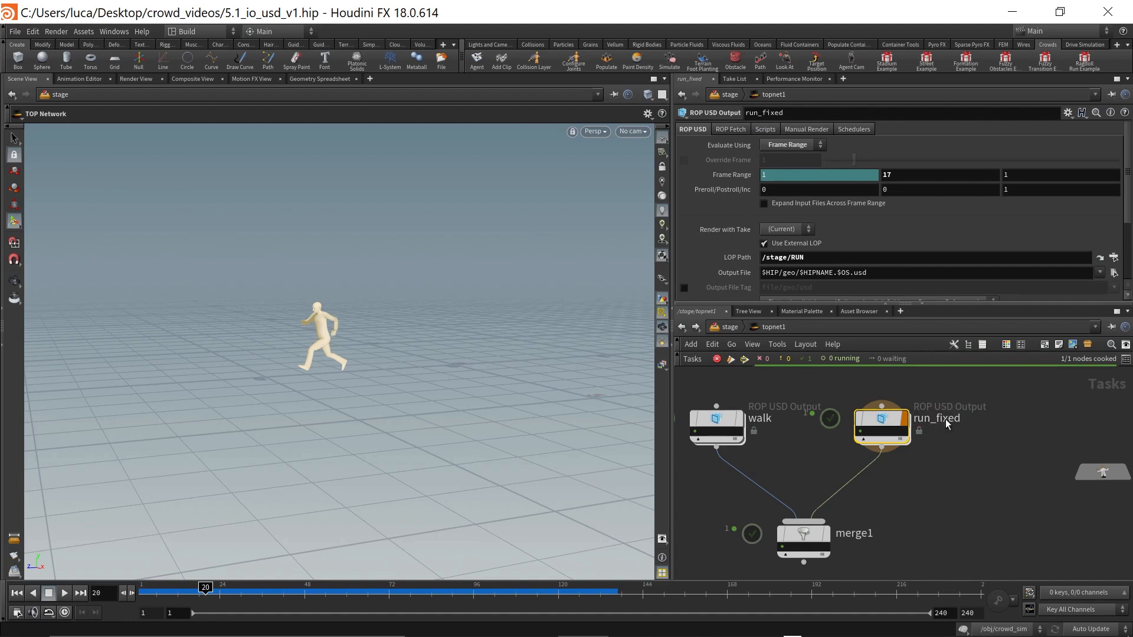
# Step: Dirty and cook the run_fixed node, saving the scene changes before cooking
pyautogui.rightClick(880, 420)
pyautogui.click(905, 444)
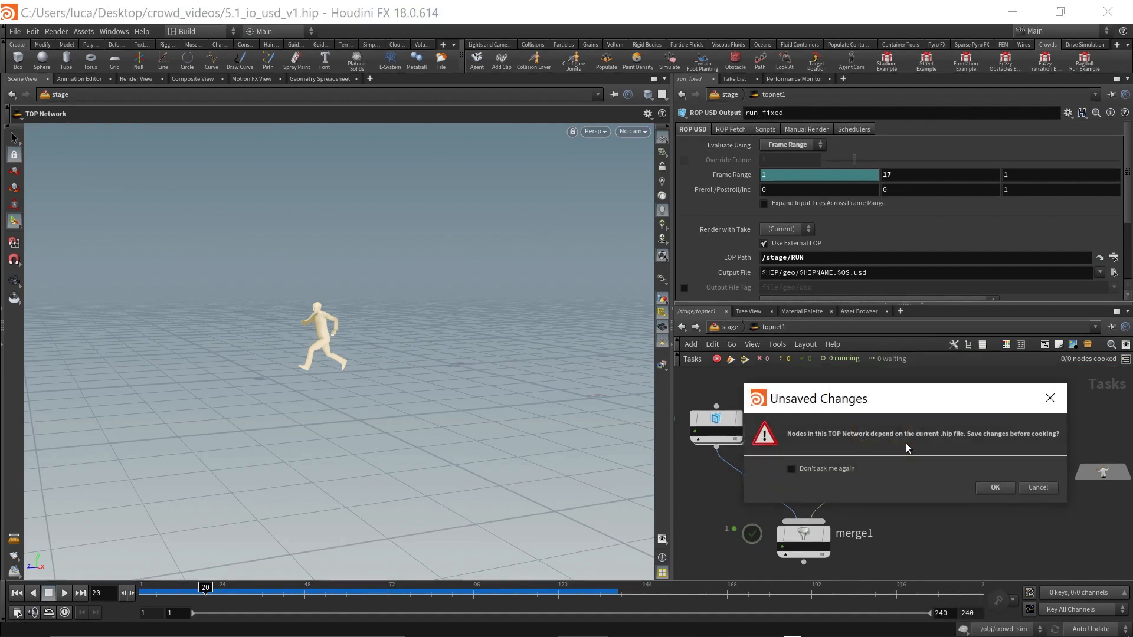
pyautogui.click(996, 488)
pyautogui.moveTo(873, 424)
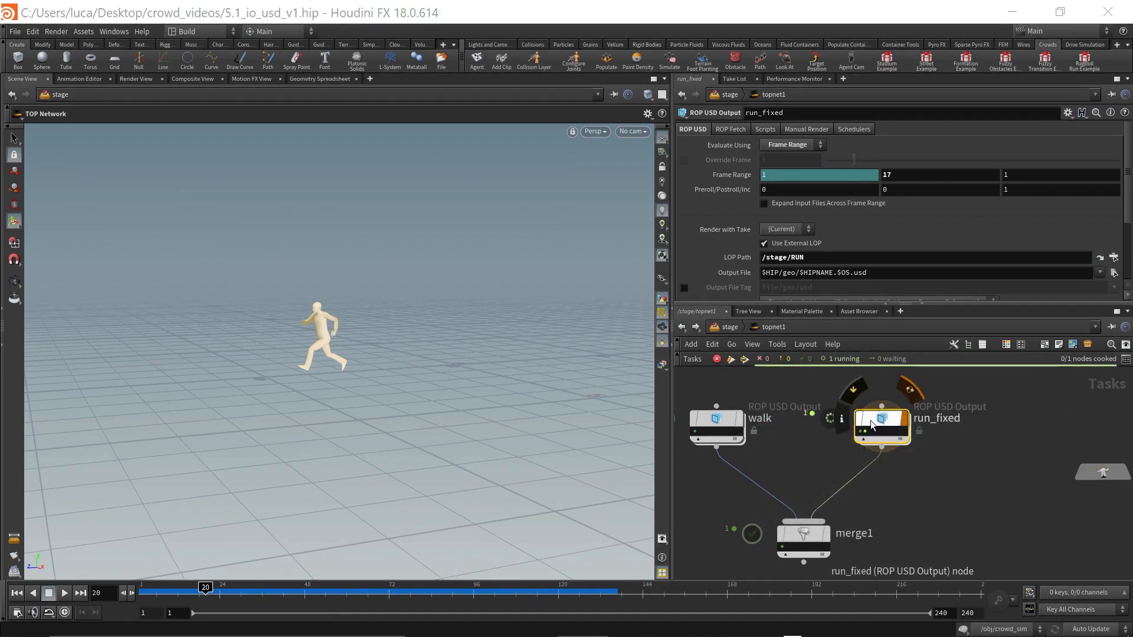
# Step: Cancel the running cook, then dirty and cook the run_fixed node again
pyautogui.press('Escape')
pyautogui.click(908, 464)
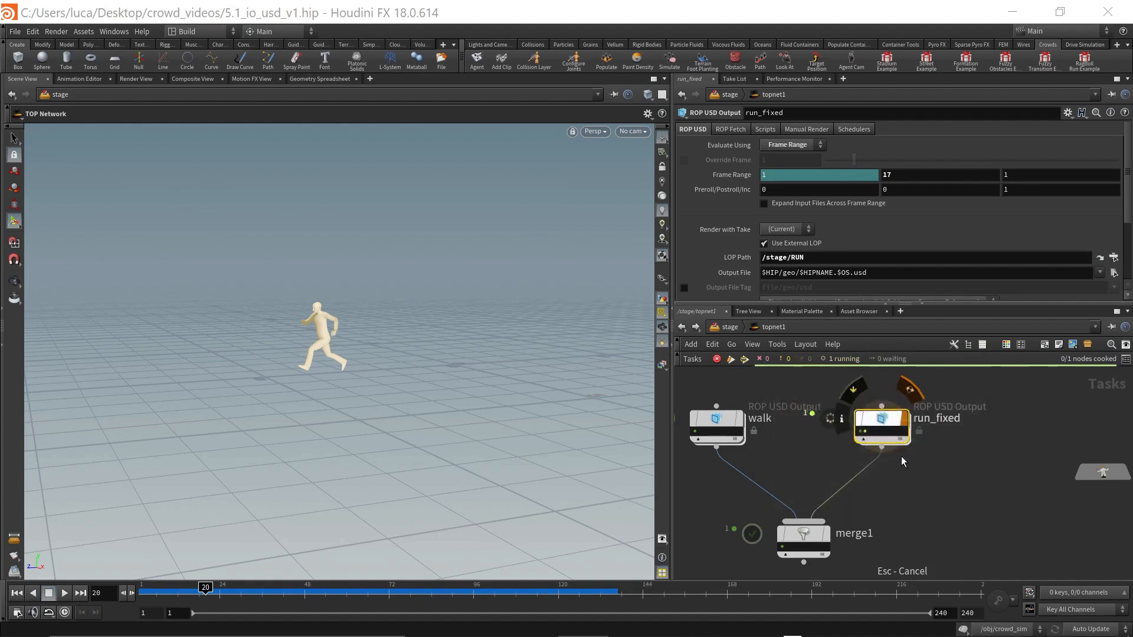
pyautogui.rightClick(909, 464)
pyautogui.click(914, 440)
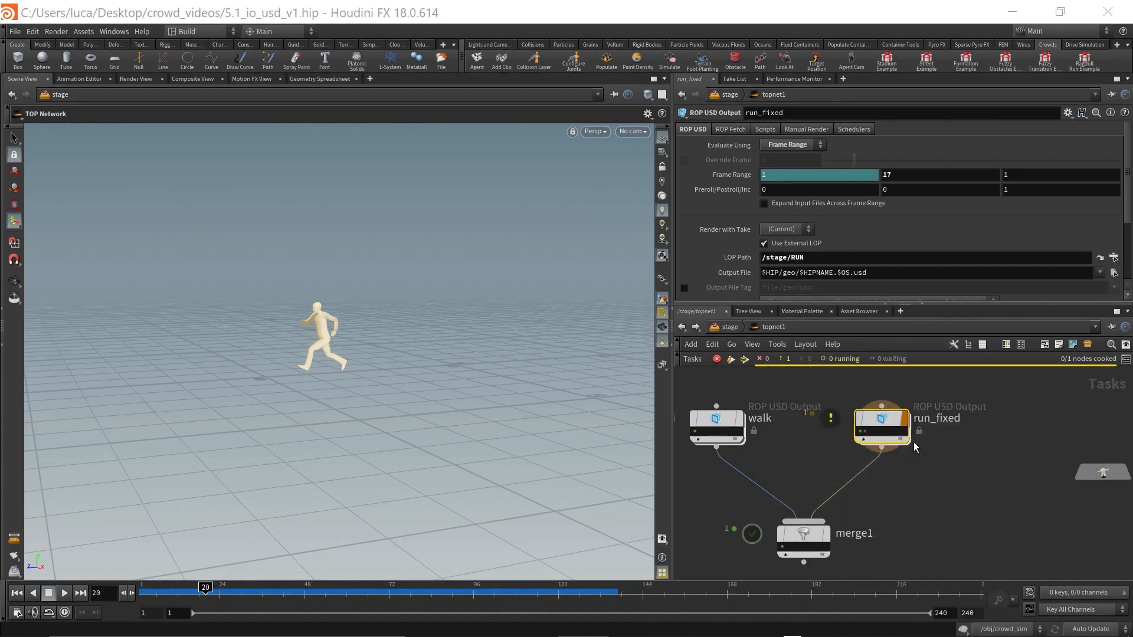
pyautogui.click(998, 488)
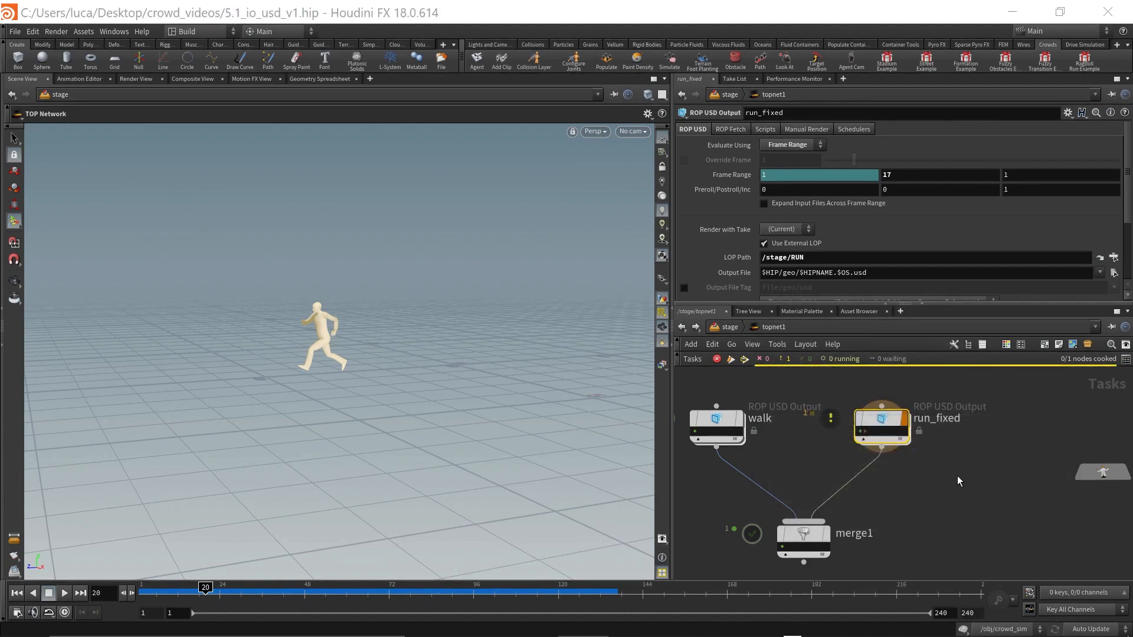
pyautogui.rightClick(877, 422)
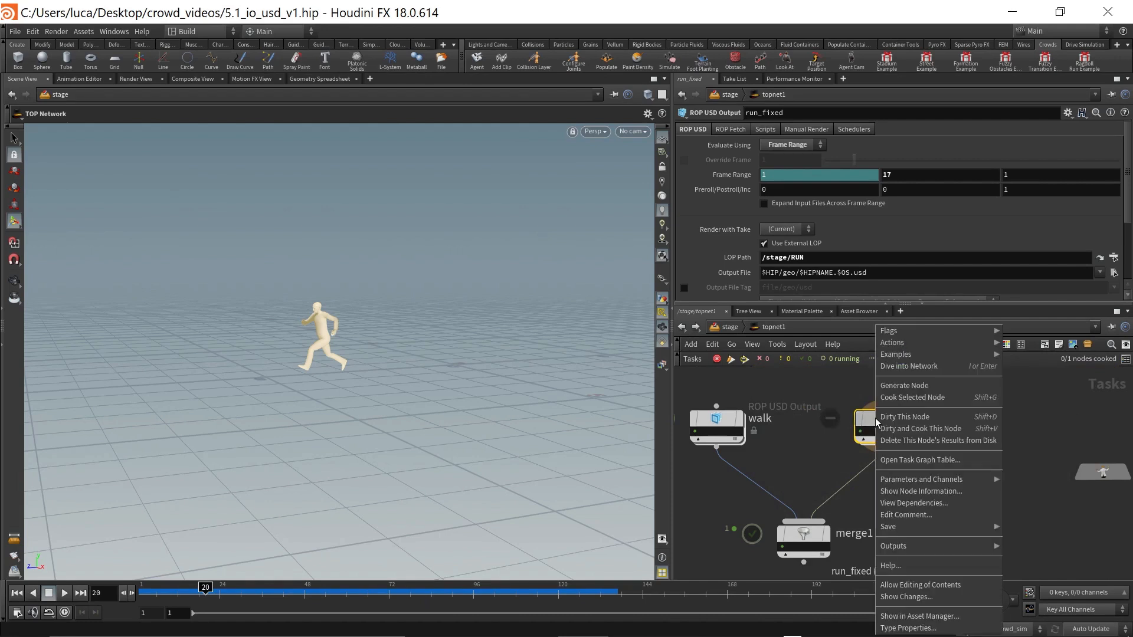
pyautogui.click(906, 433)
pyautogui.click(997, 473)
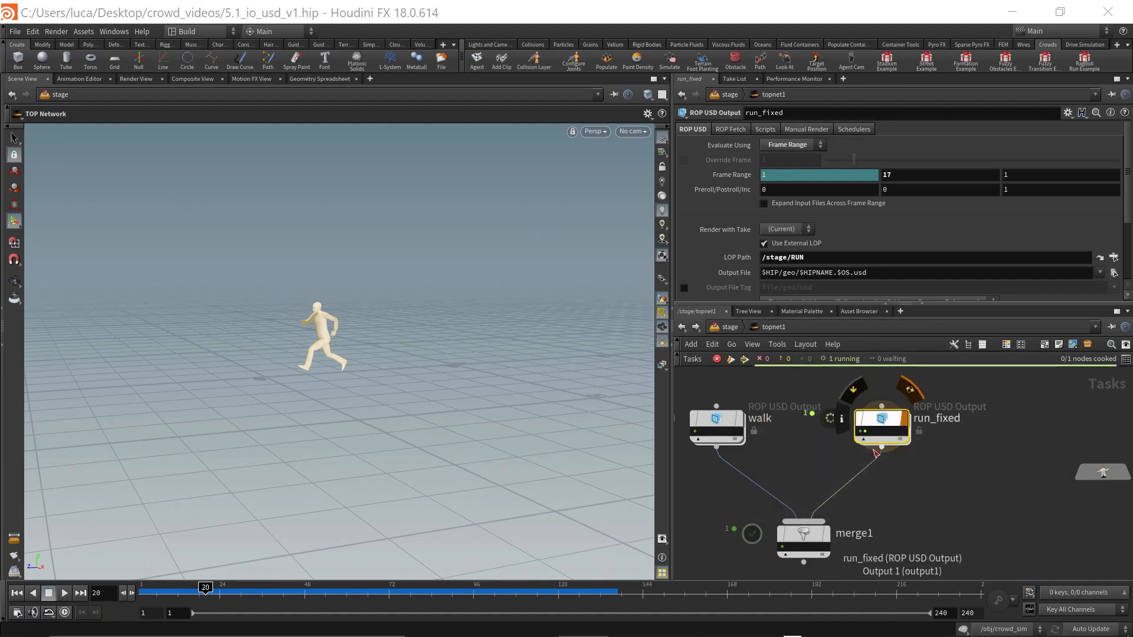
# Step: Return to the stage network, point import_run's sublayer file to 5.1_io_usd_v1.run_fixed.usd and scrub the animation back to frame 1
pyautogui.click(721, 327)
pyautogui.click(911, 508)
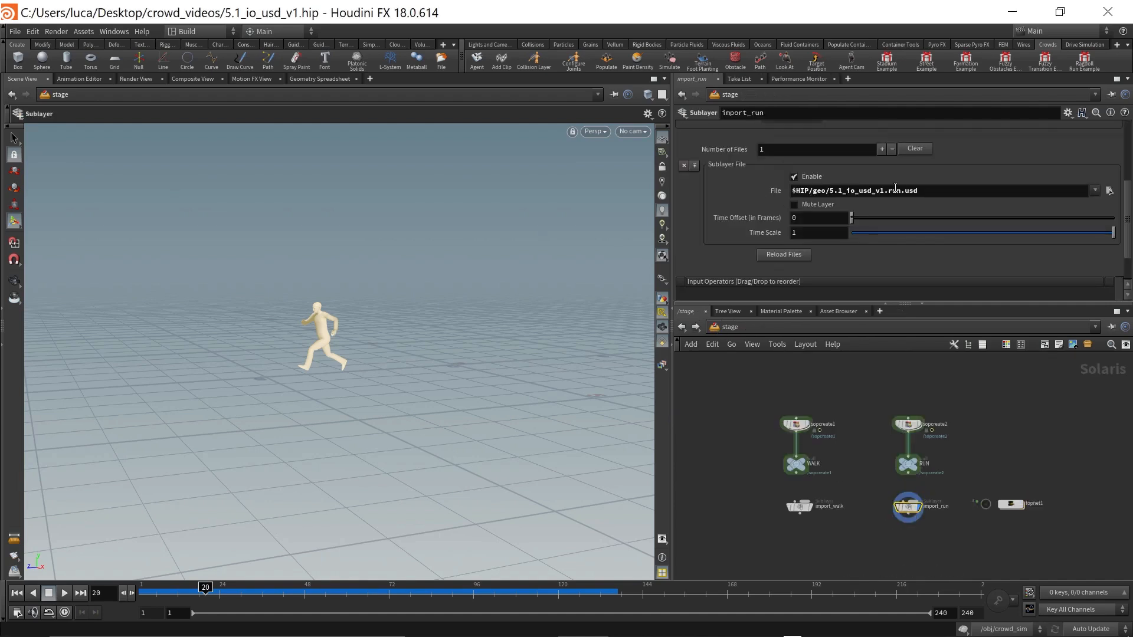
pyautogui.click(1109, 192)
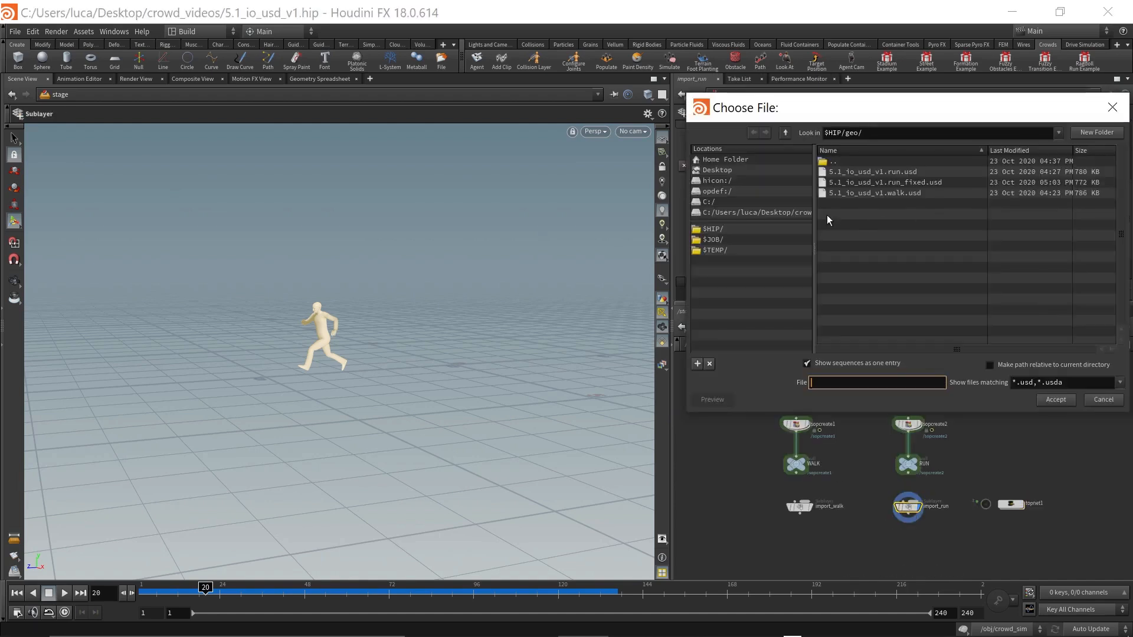
pyautogui.click(896, 183)
pyautogui.click(1056, 399)
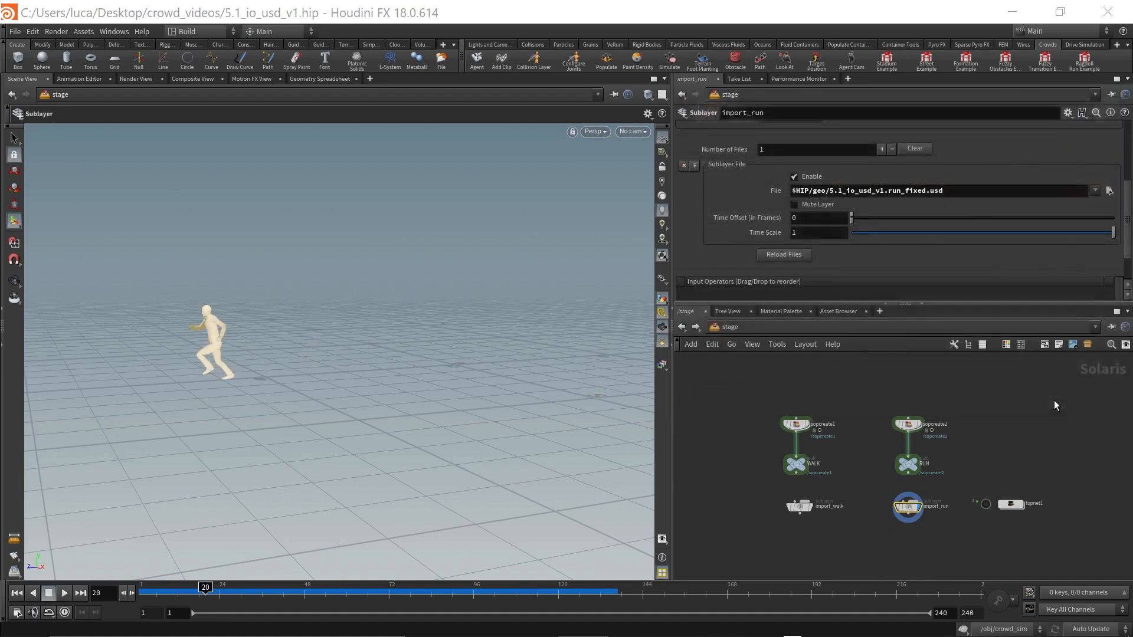
pyautogui.scroll(3, 906, 543)
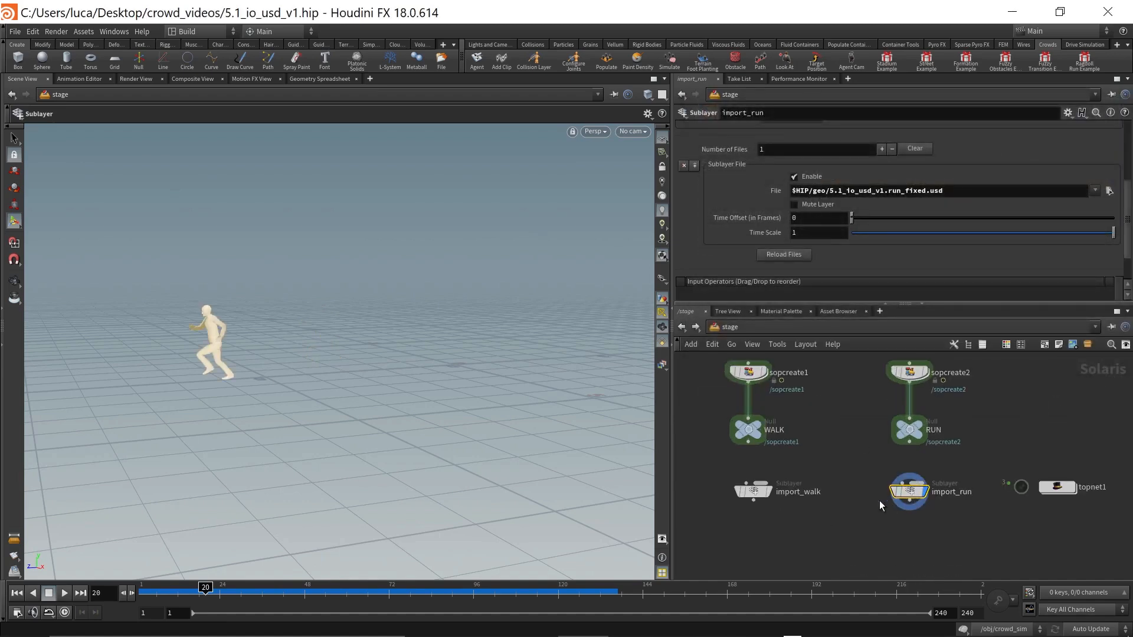
pyautogui.moveTo(187, 597); pyautogui.dragTo(142, 588)
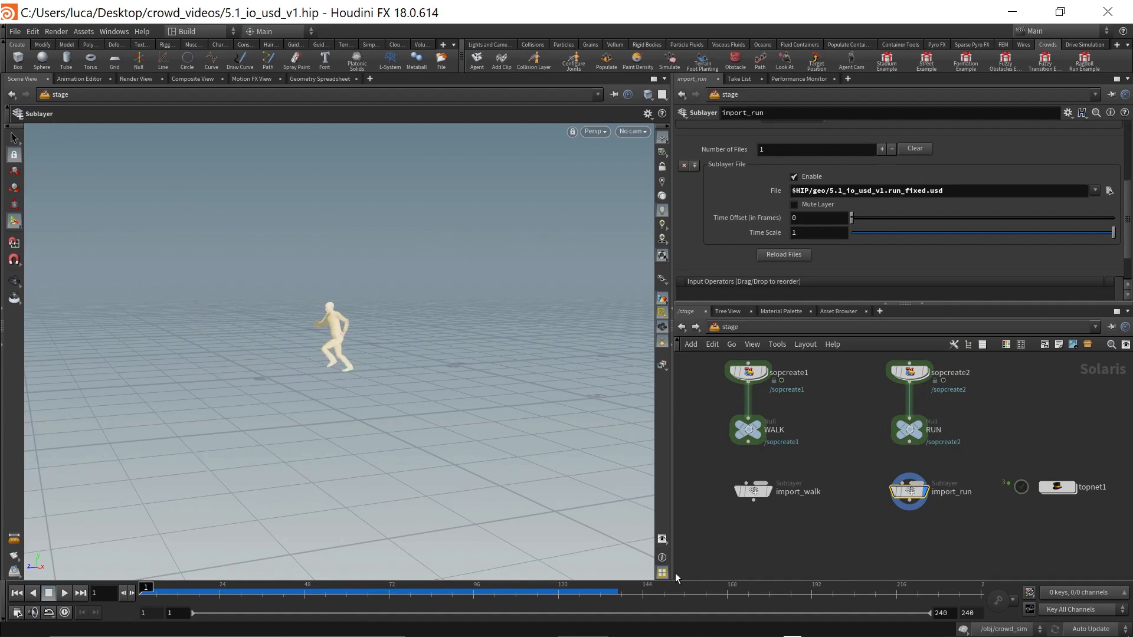
# Step: In the mocapbiped_setup object, set the run clip's USD file in load_clips to $HIP/geo/5.1_io_usd_v1.run_fixed.usd
pyautogui.click(864, 547)
pyautogui.click(754, 331)
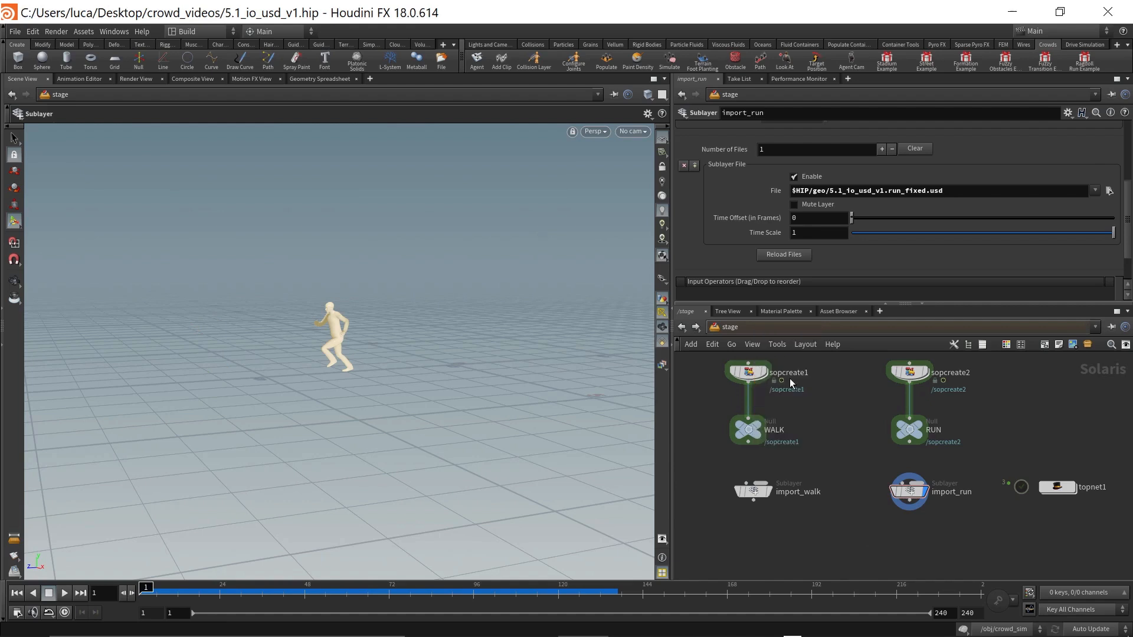
pyautogui.click(788, 378)
pyautogui.scroll(3, 844, 508)
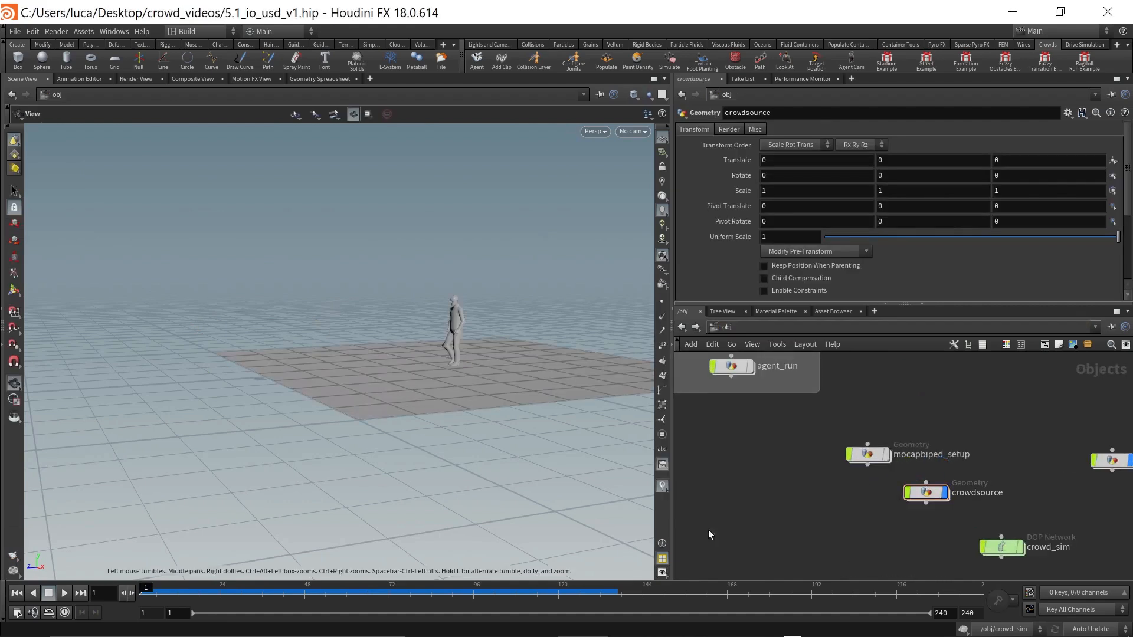
pyautogui.doubleClick(867, 453)
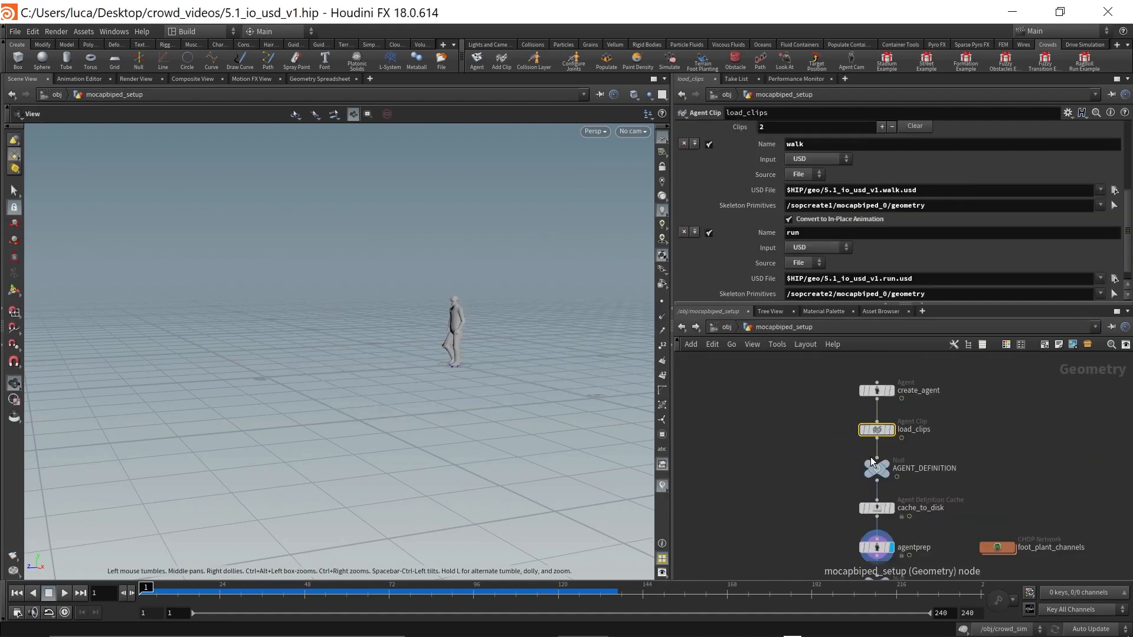
pyautogui.moveTo(879, 435)
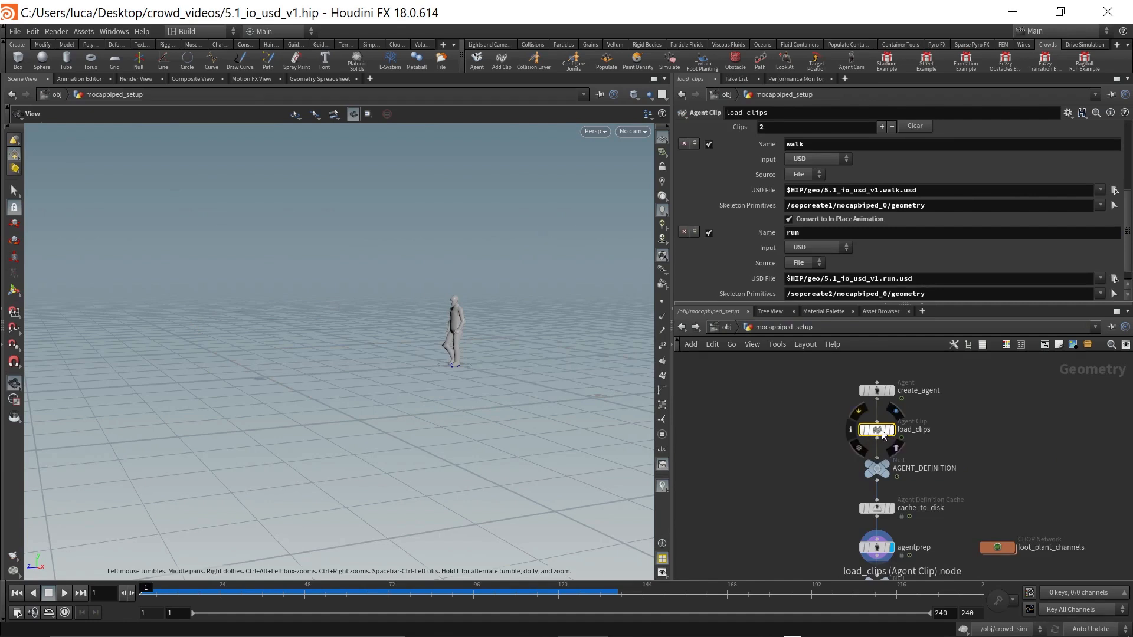
pyautogui.scroll(-1, 898, 236)
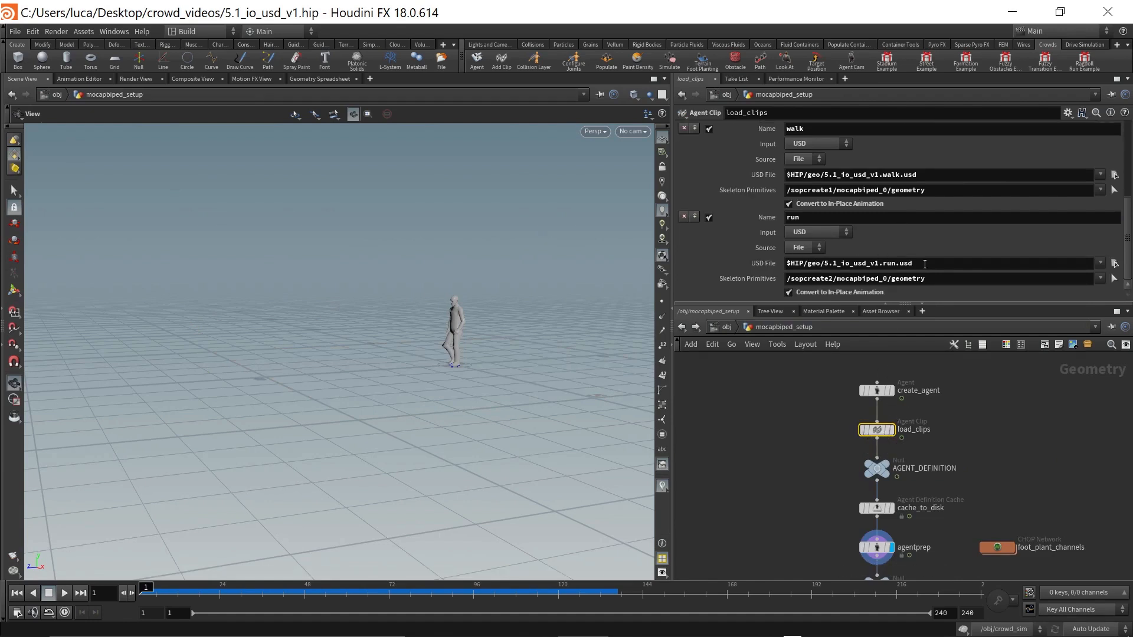
pyautogui.click(1115, 263)
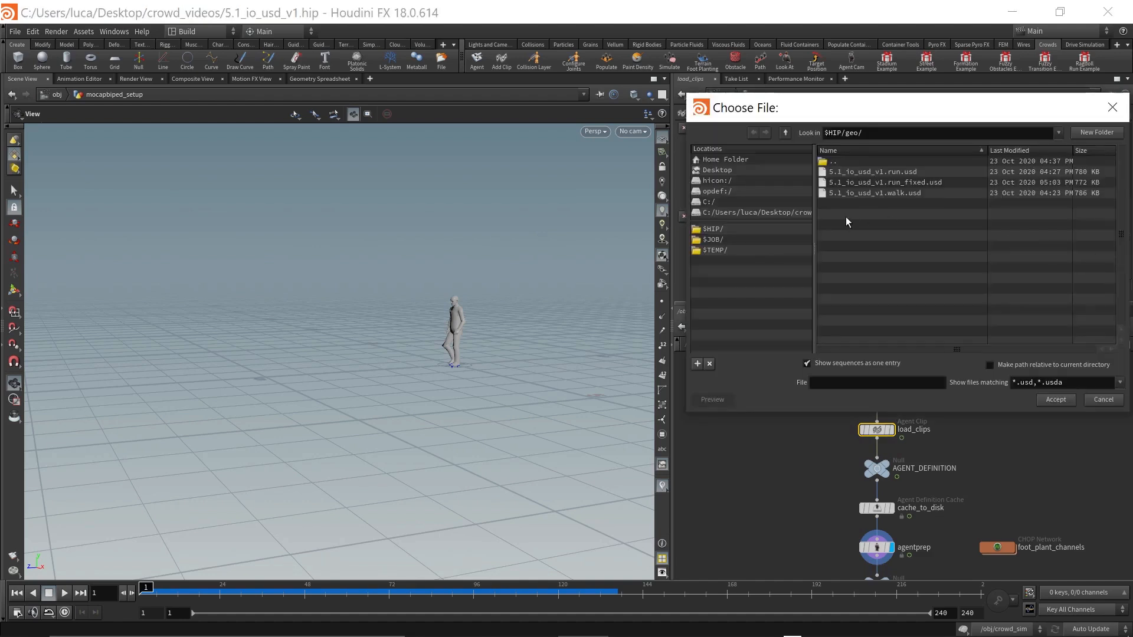
pyautogui.click(912, 182)
pyautogui.click(1056, 401)
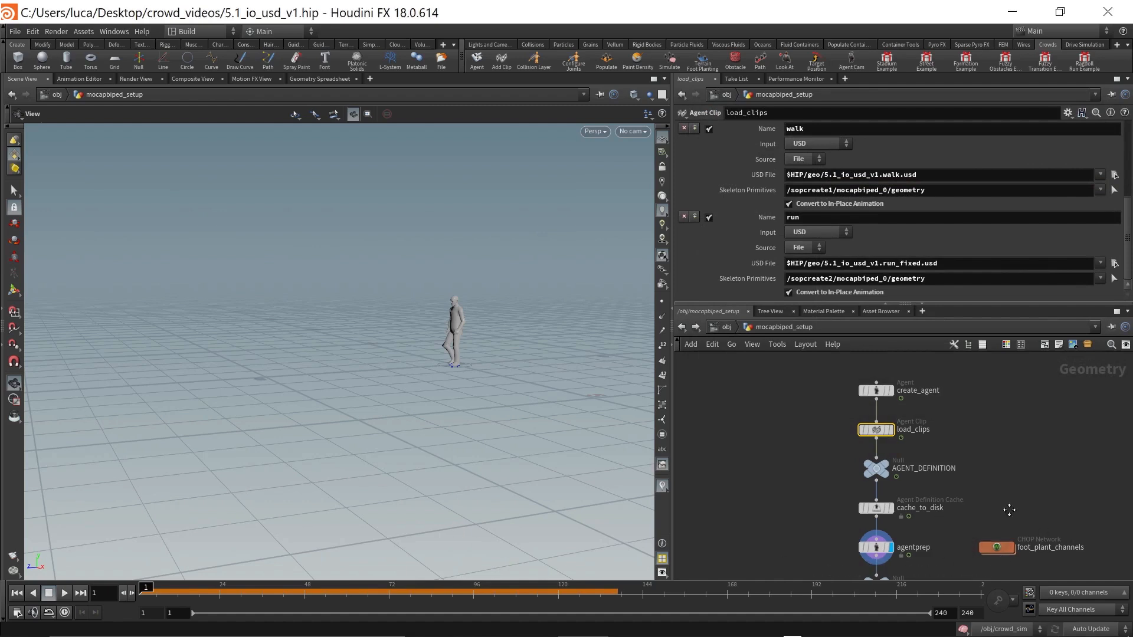
# Step: Delete the foot_plant_channels network and create a new foot plant CHOP network from agentprep
pyautogui.moveTo(1014, 513); pyautogui.dragTo(1004, 483, button='middle')
pyautogui.click(988, 519)
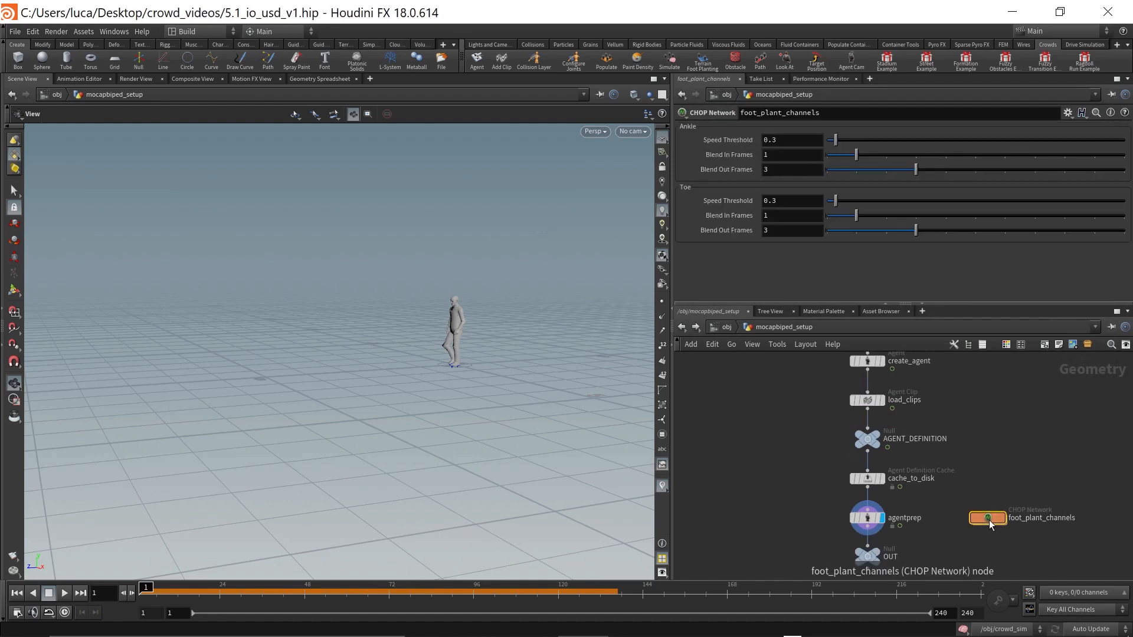
pyautogui.press('Delete')
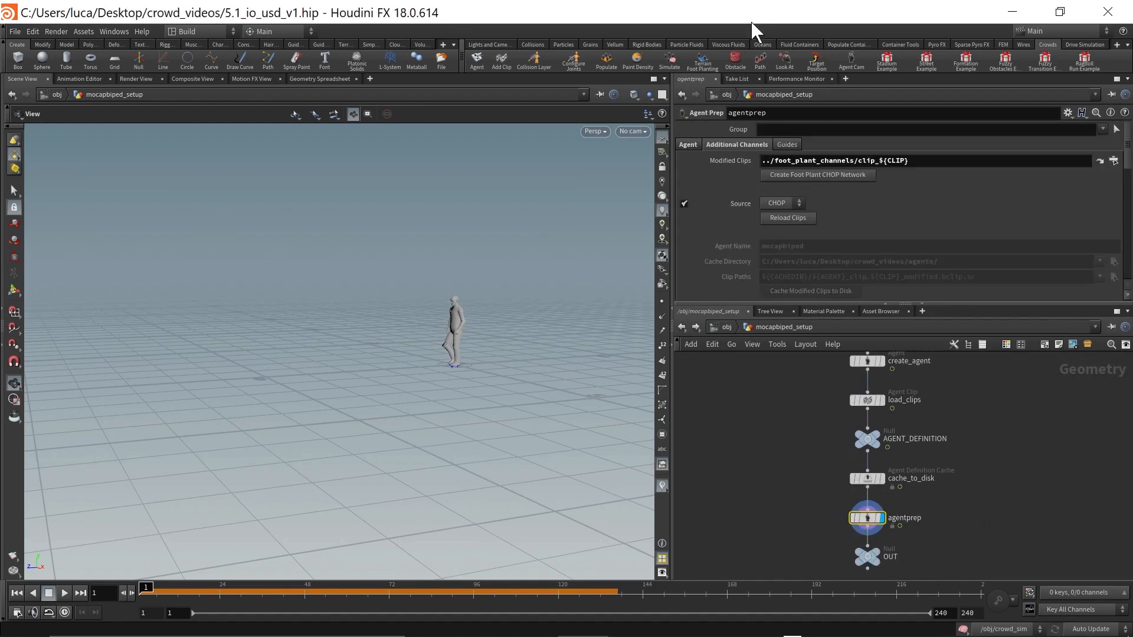
pyautogui.click(805, 175)
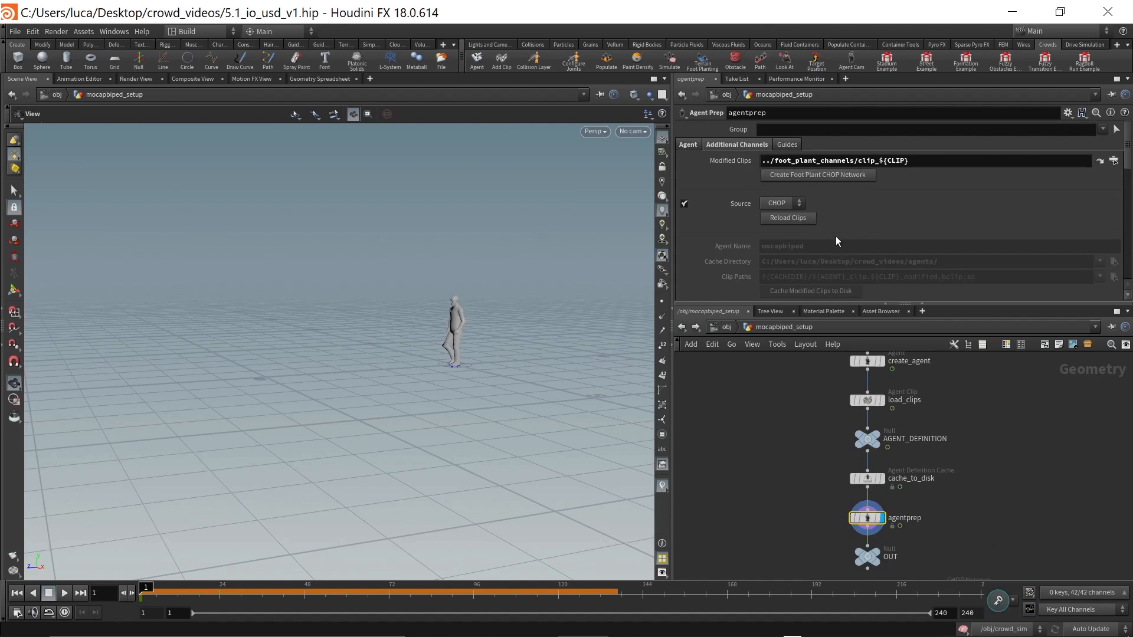
pyautogui.scroll(-5, 1011, 518)
pyautogui.moveTo(985, 543); pyautogui.dragTo(1013, 495)
# Step: Open the crowd_sim network and check the crowd simulation with the updated run clip
pyautogui.press('u')
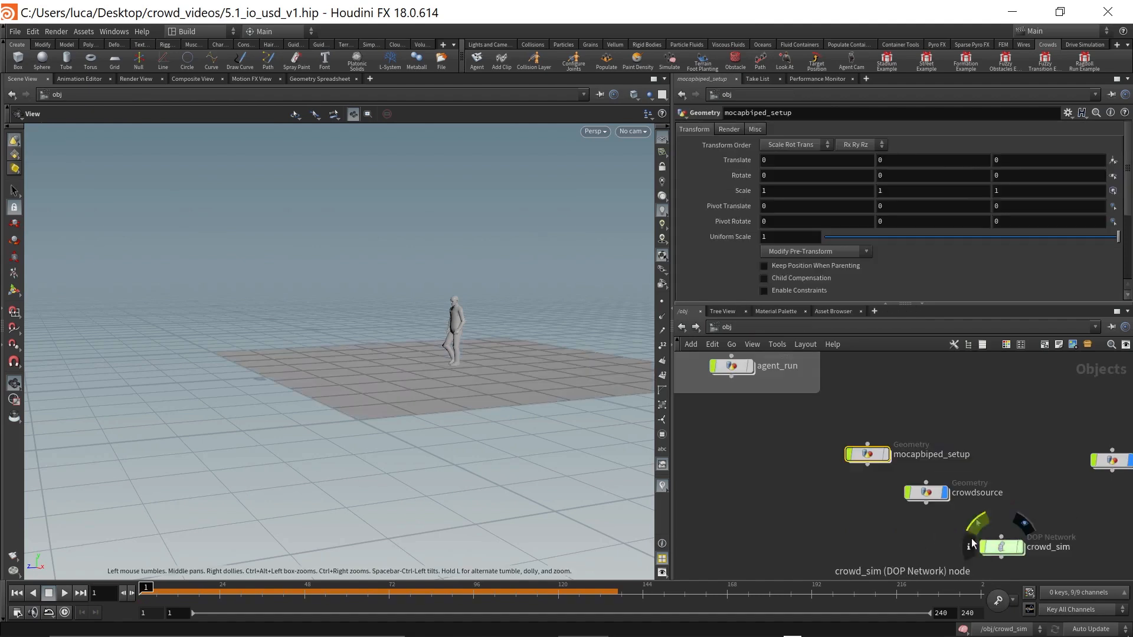
pyautogui.click(985, 511)
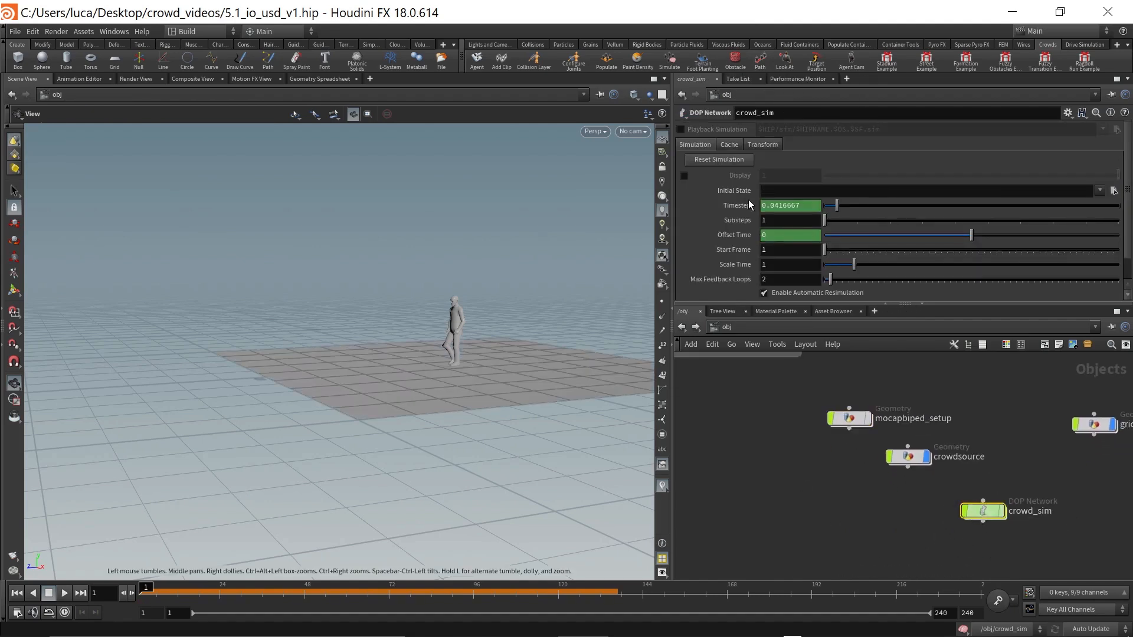
pyautogui.doubleClick(984, 511)
pyautogui.moveTo(852, 444); pyautogui.dragTo(874, 388, button='middle')
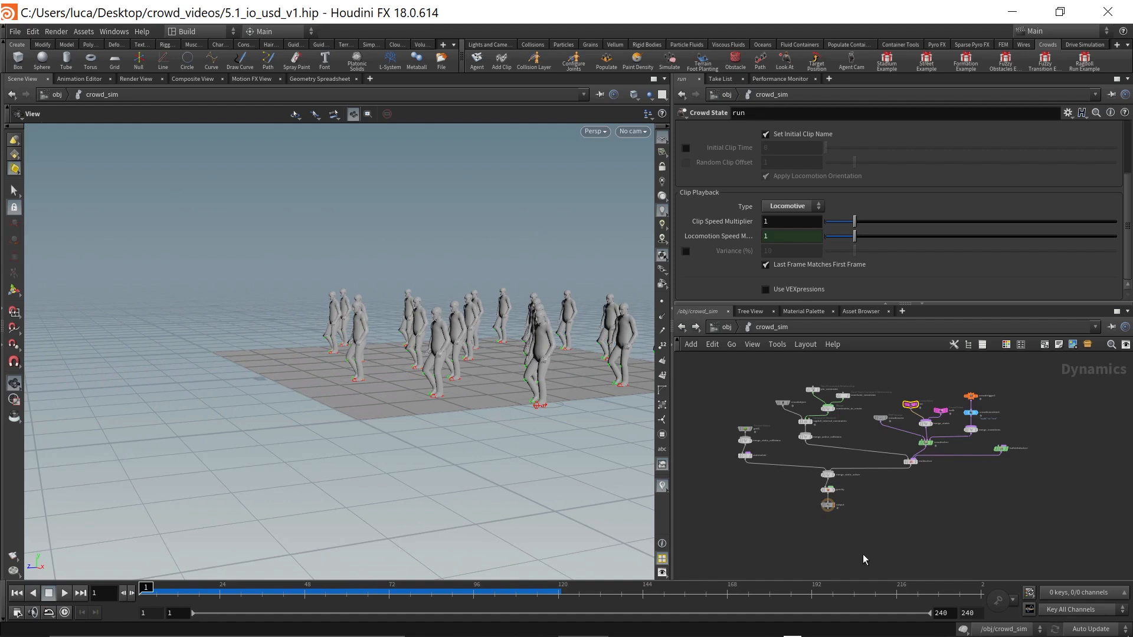
pyautogui.click(721, 328)
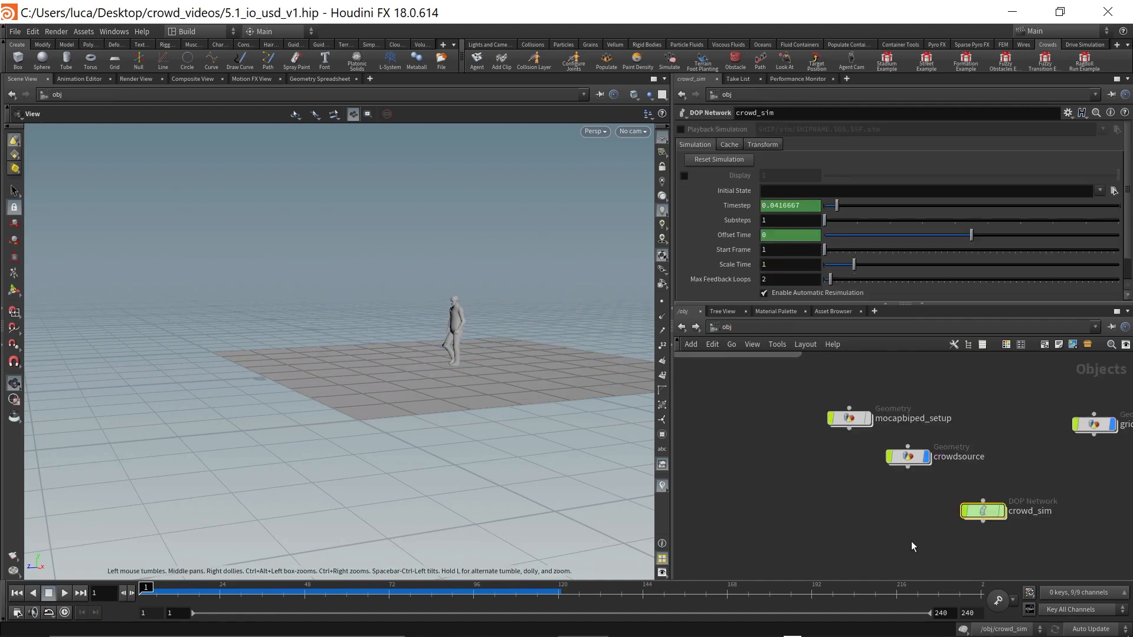
pyautogui.doubleClick(985, 512)
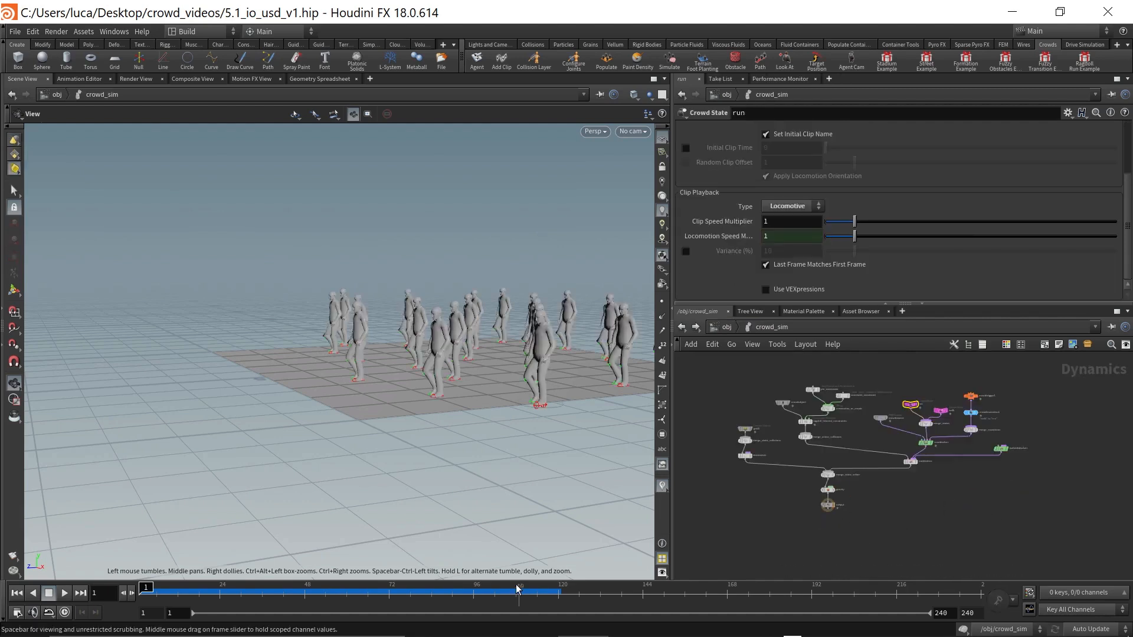
pyautogui.press('u')
# Step: Inside crowdsource, display crowd_sim_import, move it below the other nodes and scrub the cached simulation back to frame 1
pyautogui.doubleClick(909, 459)
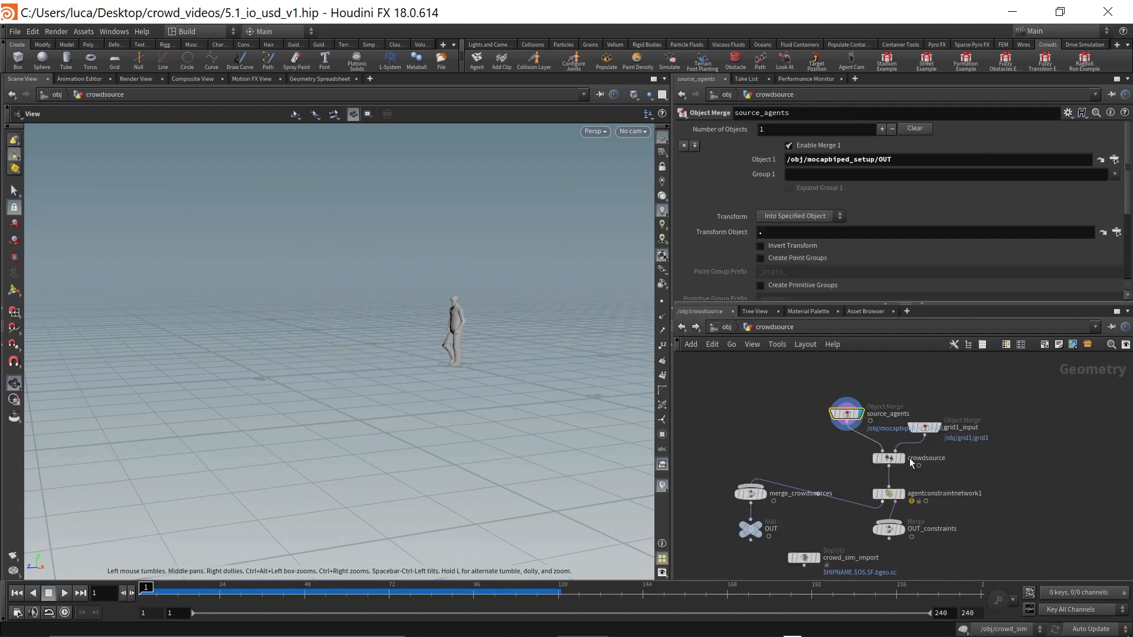
pyautogui.moveTo(823, 536); pyautogui.dragTo(816, 476, button='middle')
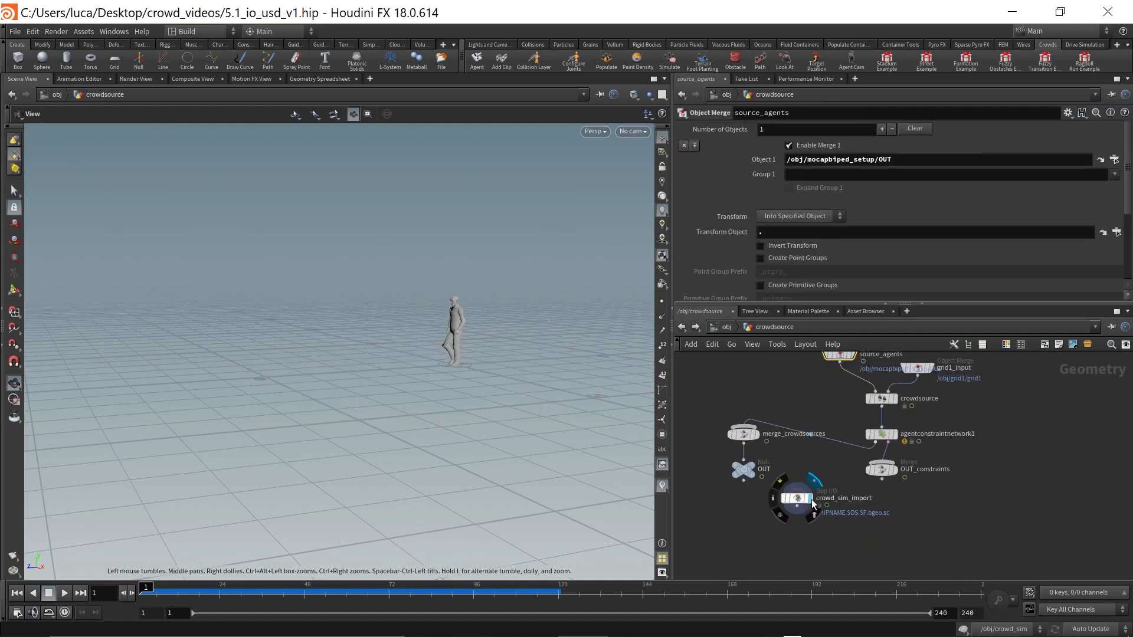
pyautogui.click(813, 500)
pyautogui.moveTo(799, 502); pyautogui.dragTo(822, 538)
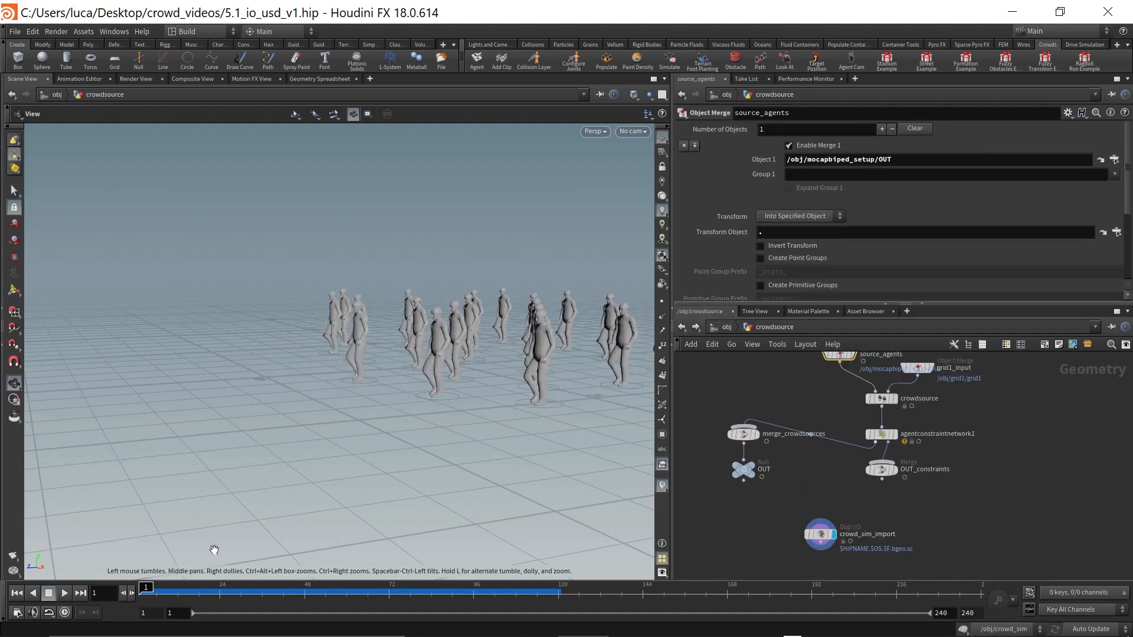
pyautogui.click(284, 589)
pyautogui.moveTo(284, 588); pyautogui.dragTo(145, 588)
# Step: Add a Null node below crowd_sim_import, connect it to that node's output and name it SIM_OUT
pyautogui.moveTo(940, 549); pyautogui.dragTo(936, 500, button='middle')
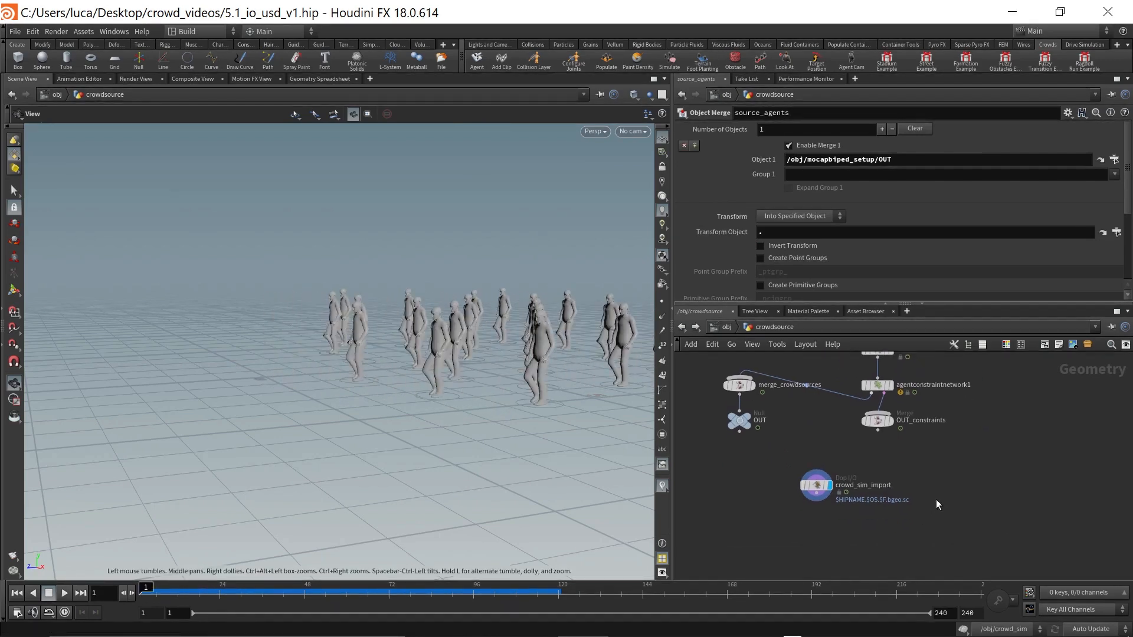
pyautogui.scroll(2, 812, 518)
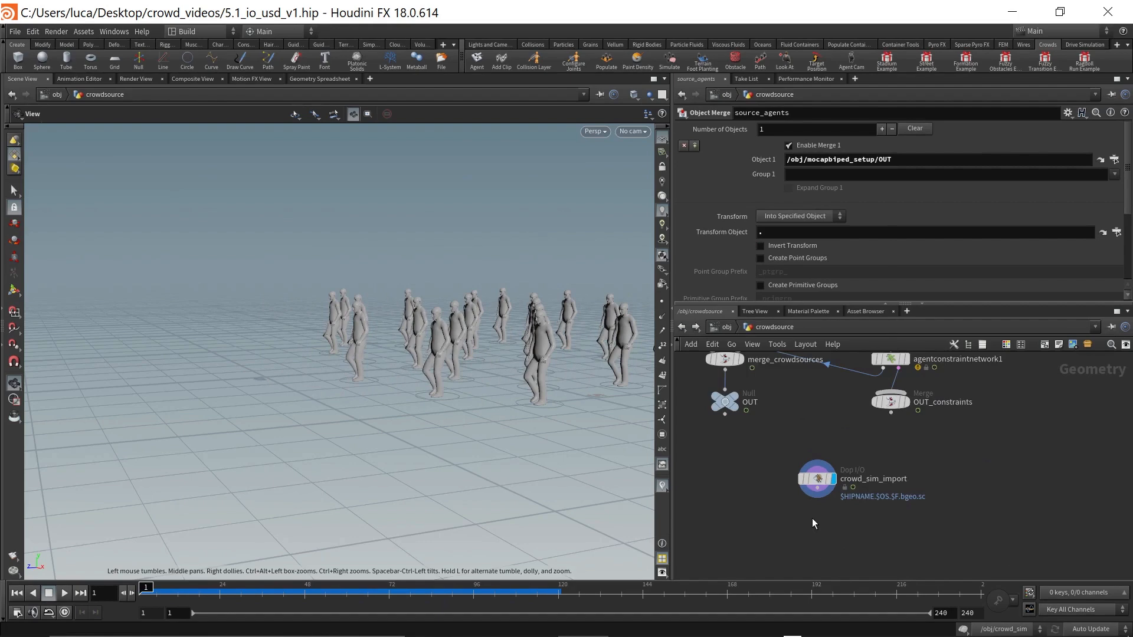
pyautogui.press('Tab')
pyautogui.write('nu')
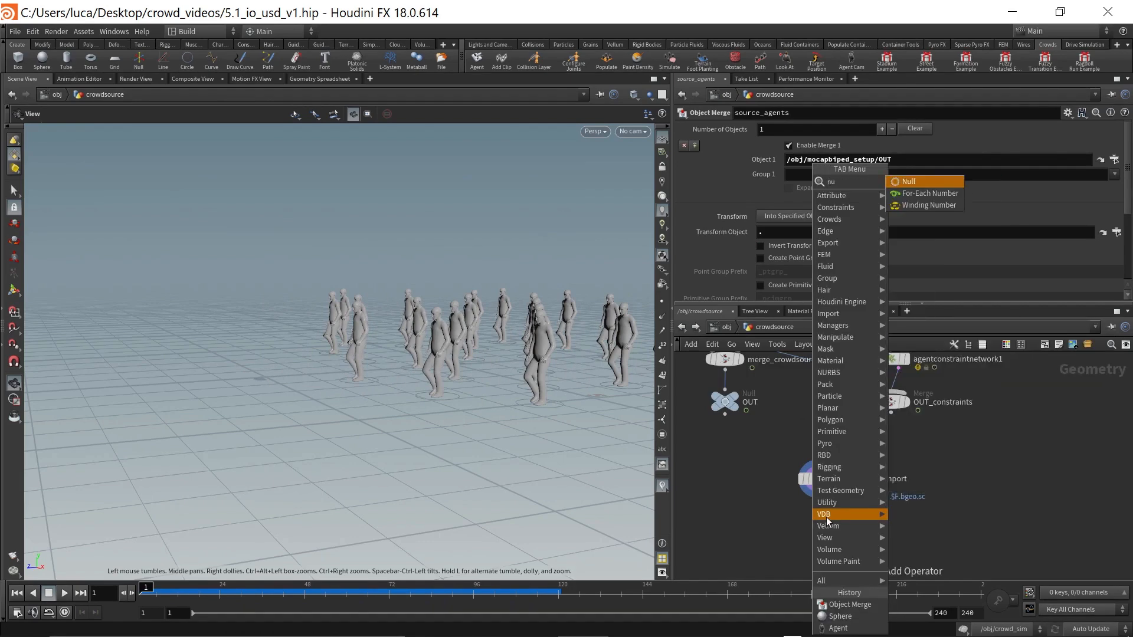
pyautogui.press('Return')
pyautogui.click(823, 510)
pyautogui.click(818, 488)
pyautogui.click(822, 522)
pyautogui.moveTo(833, 534); pyautogui.dragTo(829, 534)
pyautogui.doubleClick(833, 534)
pyautogui.write('SIM_OUT')
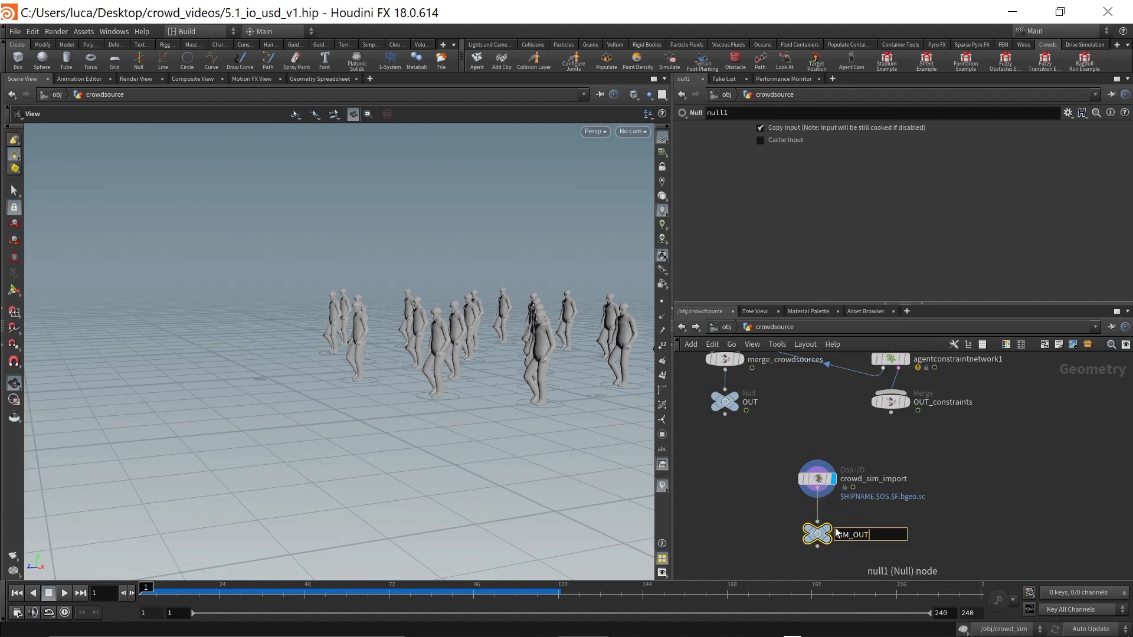
pyautogui.press('Return')
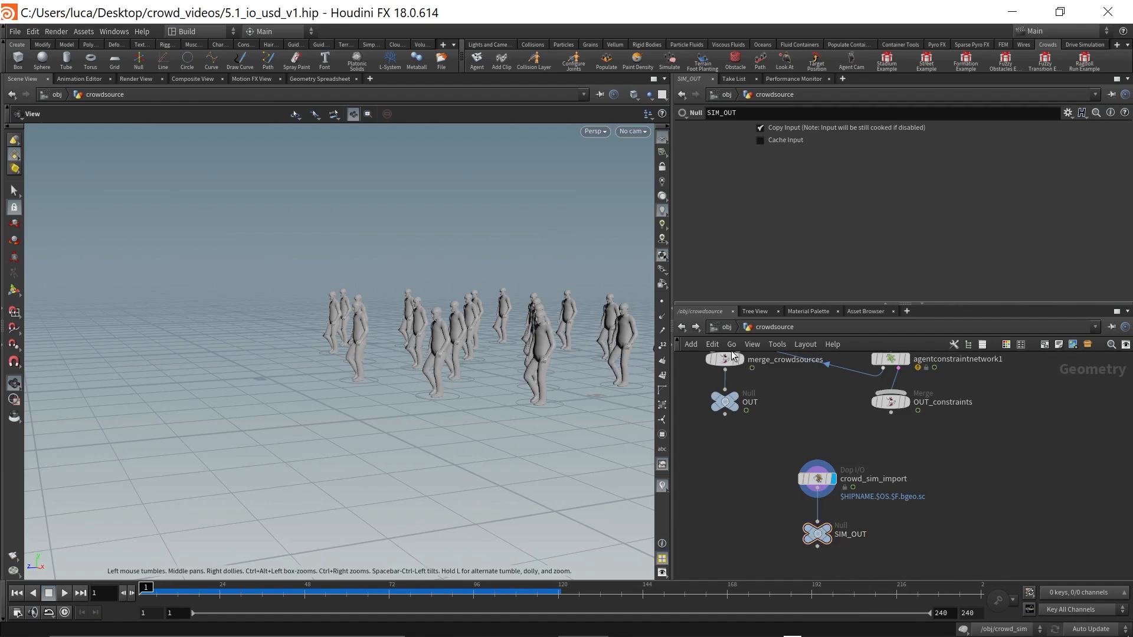
# Step: Switch to the stage network and add a SOP Create node in the empty area beside the import nodes and topnet1
pyautogui.click(725, 328)
pyautogui.click(752, 328)
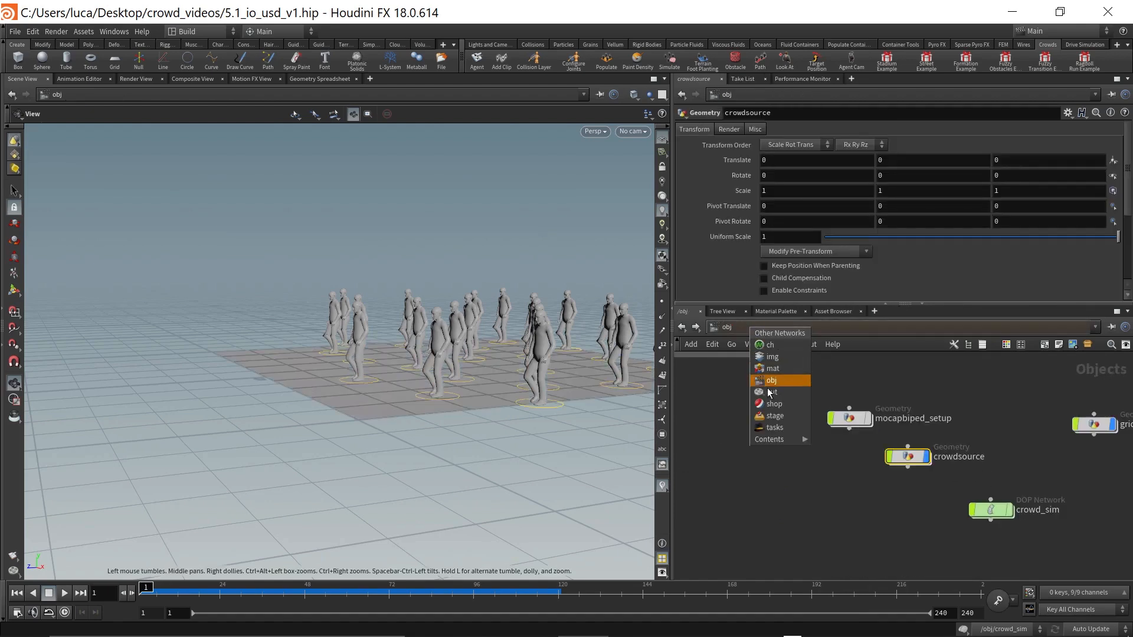
pyautogui.click(776, 415)
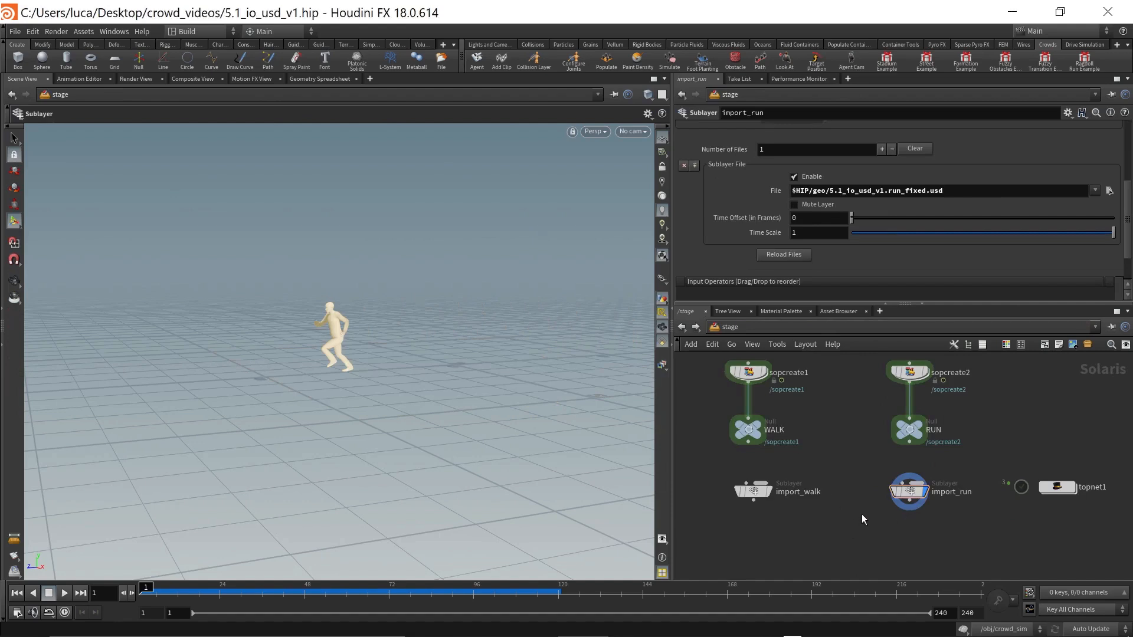
pyautogui.moveTo(882, 522); pyautogui.dragTo(871, 492, button='middle')
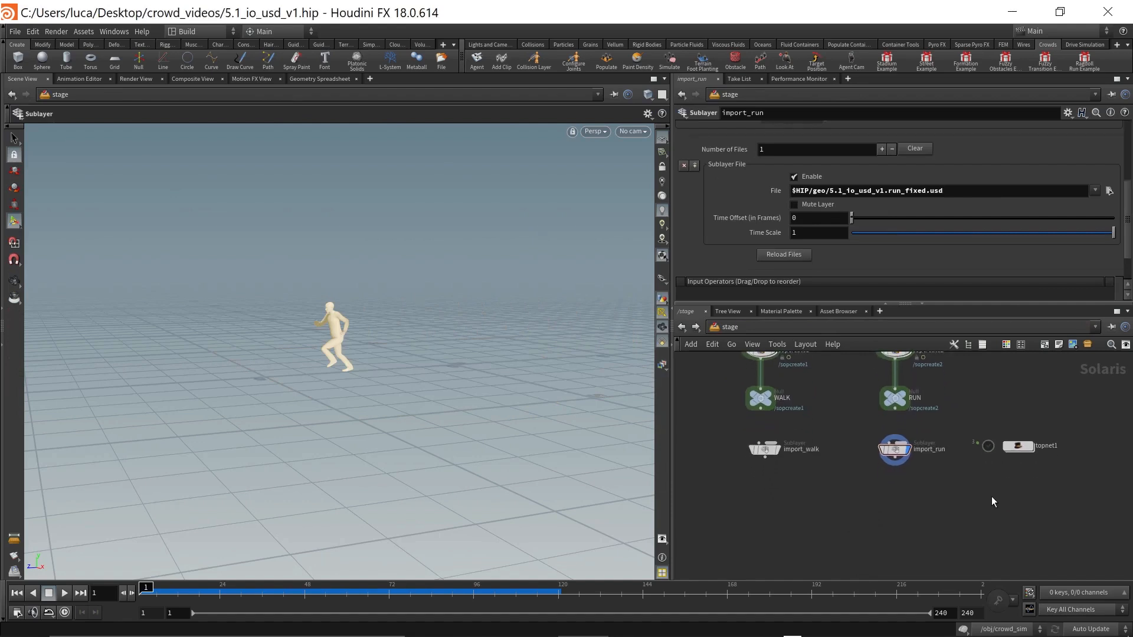
pyautogui.scroll(-3, 995, 495)
pyautogui.moveTo(762, 498); pyautogui.dragTo(727, 473, button='middle')
pyautogui.moveTo(948, 446); pyautogui.dragTo(918, 446)
pyautogui.moveTo(1032, 402); pyautogui.dragTo(936, 398, button='middle')
pyautogui.press('Tab')
pyautogui.write('sopc')
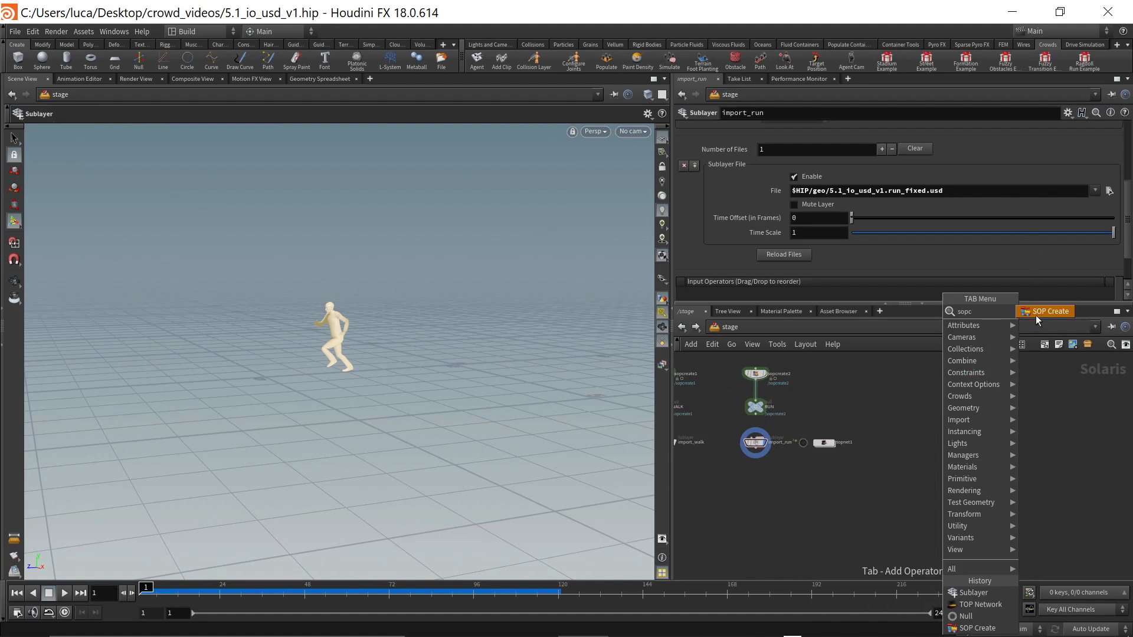
pyautogui.click(1036, 314)
pyautogui.click(1007, 404)
# Step: Group the existing walk and run nodes together with topnet1 in a network box
pyautogui.moveTo(732, 368); pyautogui.dragTo(880, 458)
pyautogui.scroll(2, 1059, 352)
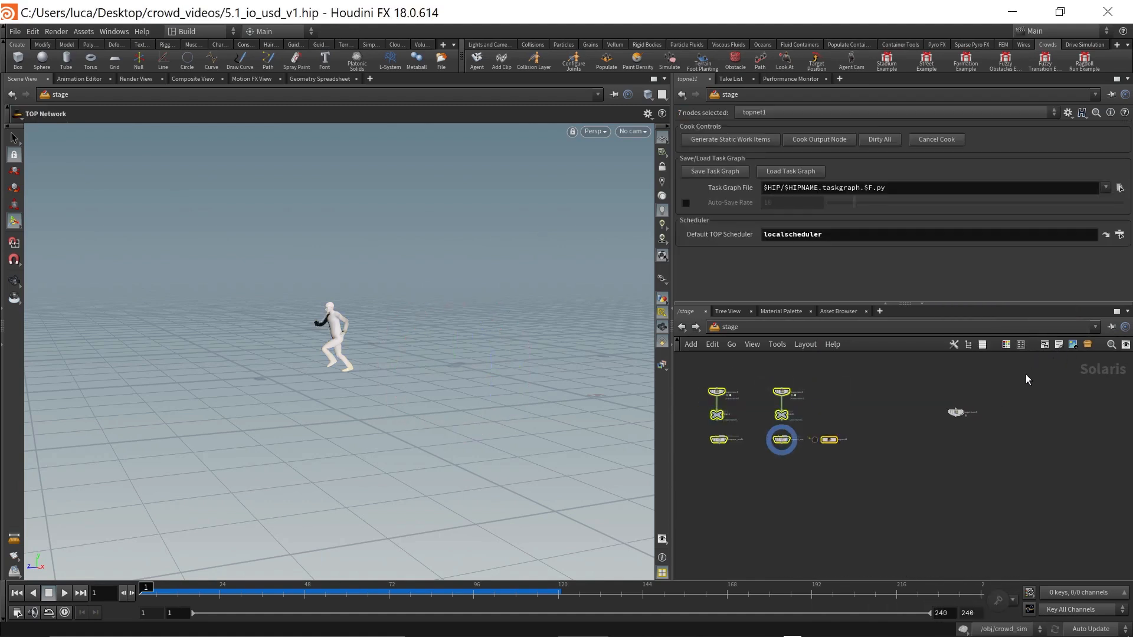
pyautogui.scroll(-3, 1033, 369)
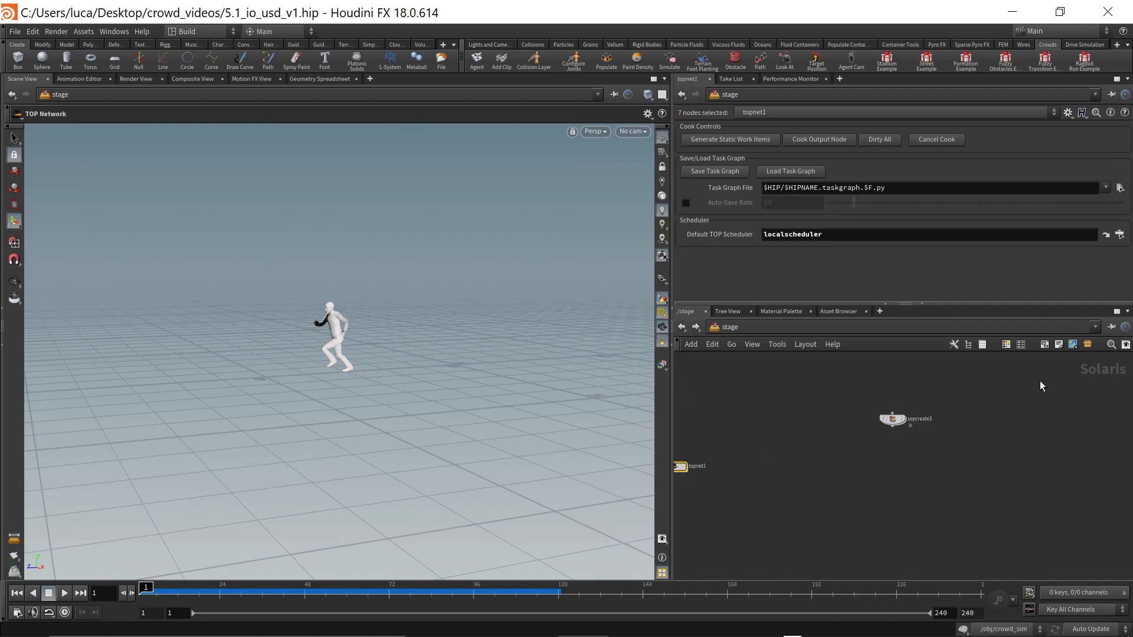
pyautogui.click(1046, 346)
pyautogui.scroll(3, 958, 434)
pyautogui.moveTo(985, 401); pyautogui.dragTo(952, 446, button='middle')
pyautogui.click(951, 450)
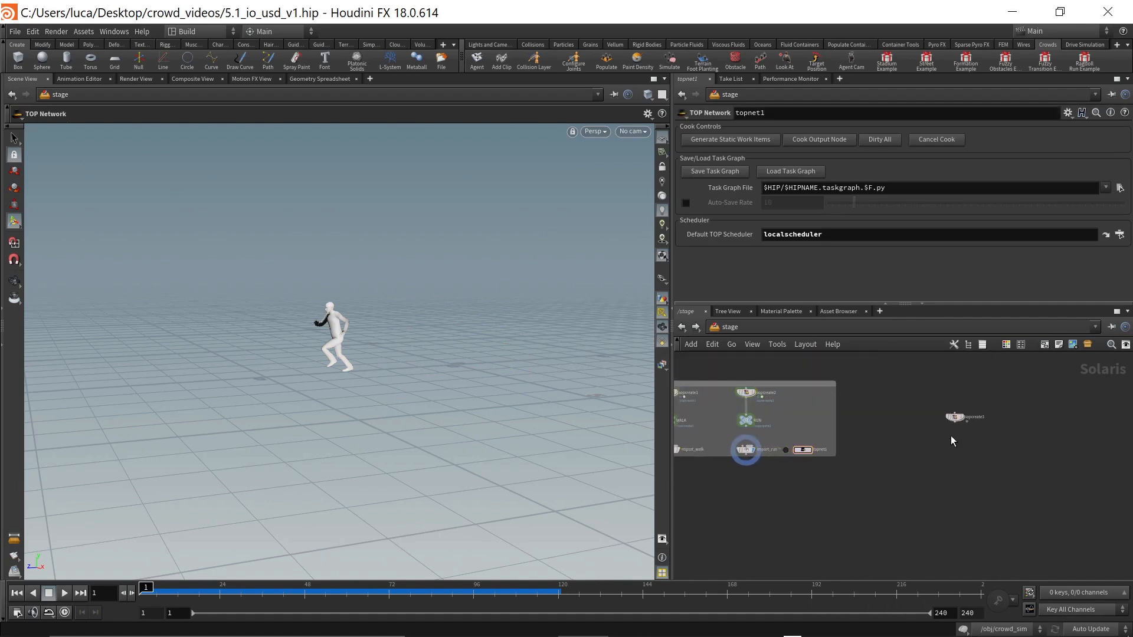
# Step: Move the new SOP Create node farther from the network box, enter it and add an Object Merge node inside
pyautogui.moveTo(960, 418); pyautogui.dragTo(984, 393)
pyautogui.scroll(4, 995, 413)
pyautogui.moveTo(995, 407); pyautogui.dragTo(968, 477, button='middle')
pyautogui.click(941, 434)
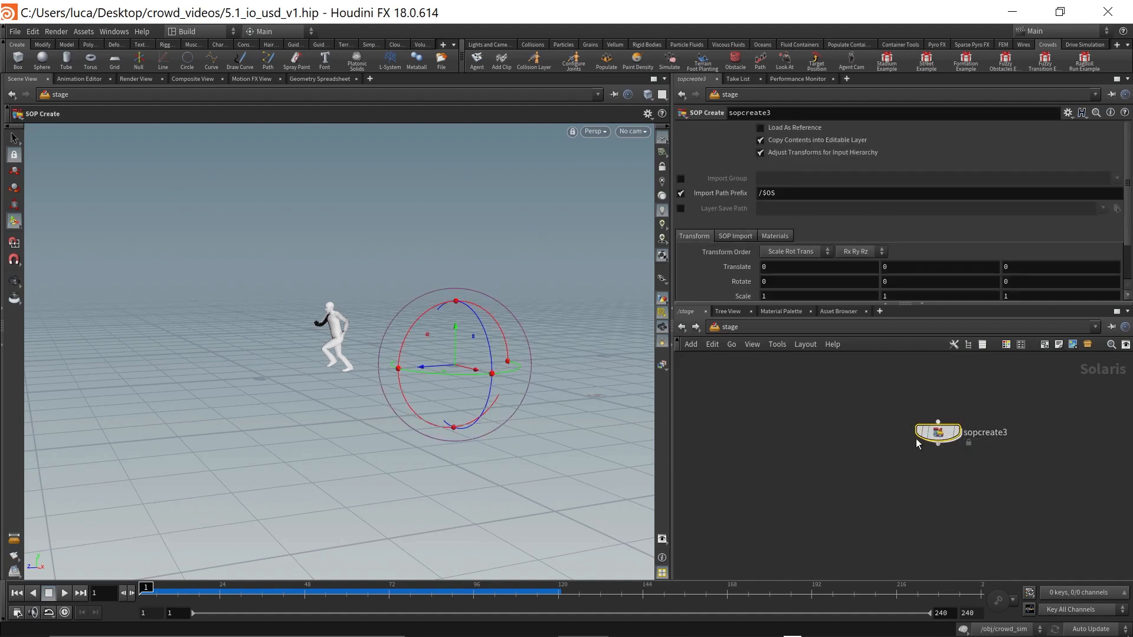
pyautogui.doubleClick(936, 435)
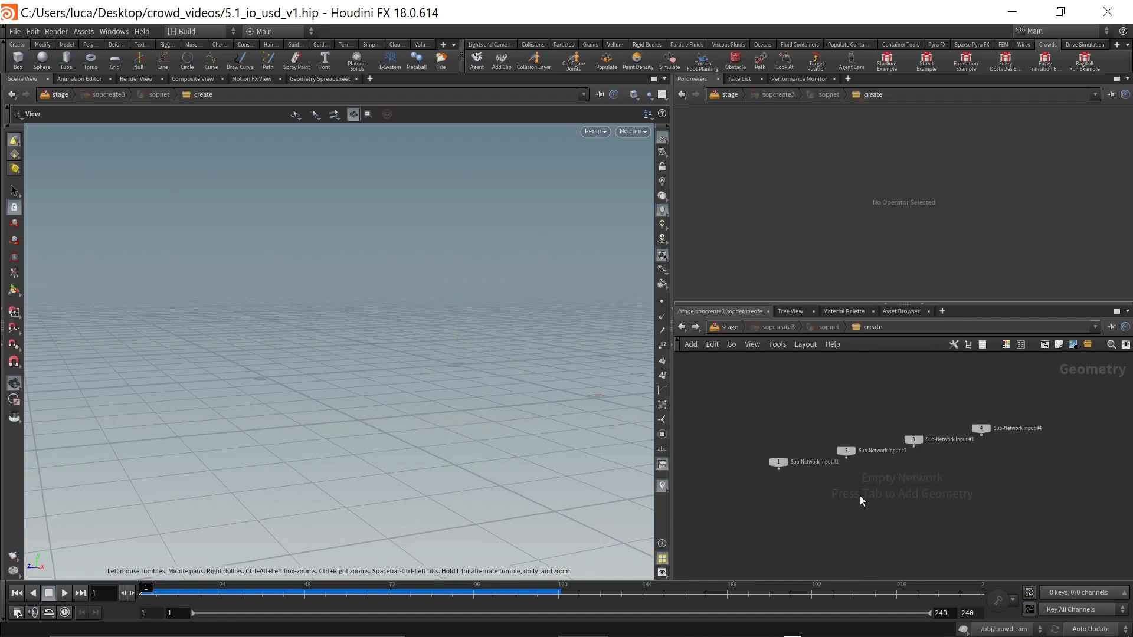
pyautogui.press('Tab')
pyautogui.write('obje')
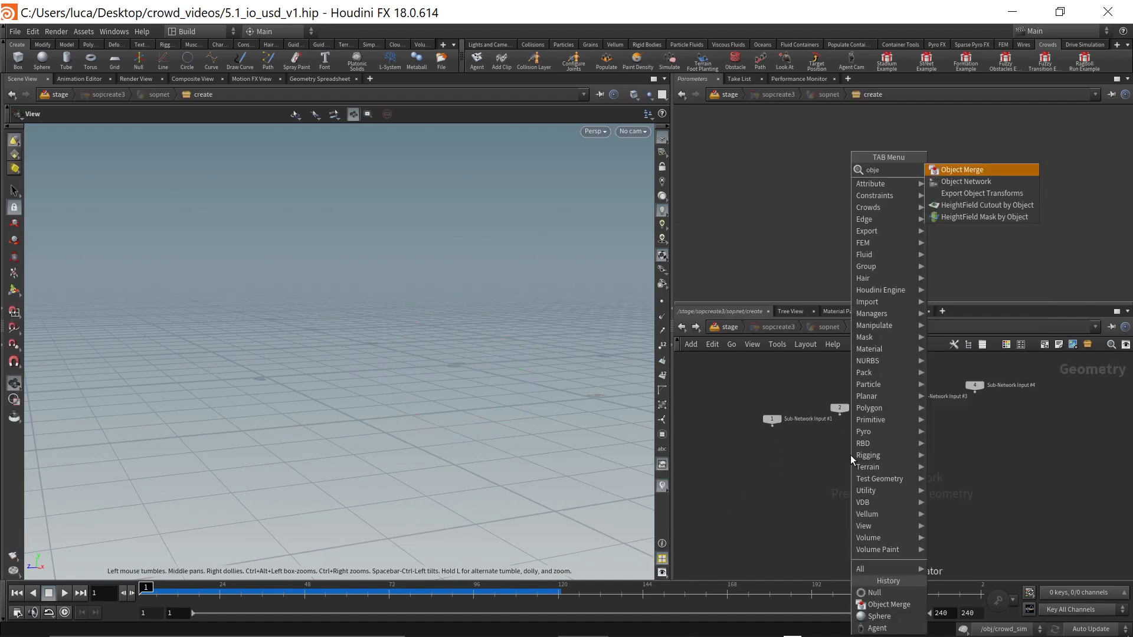
pyautogui.click(952, 171)
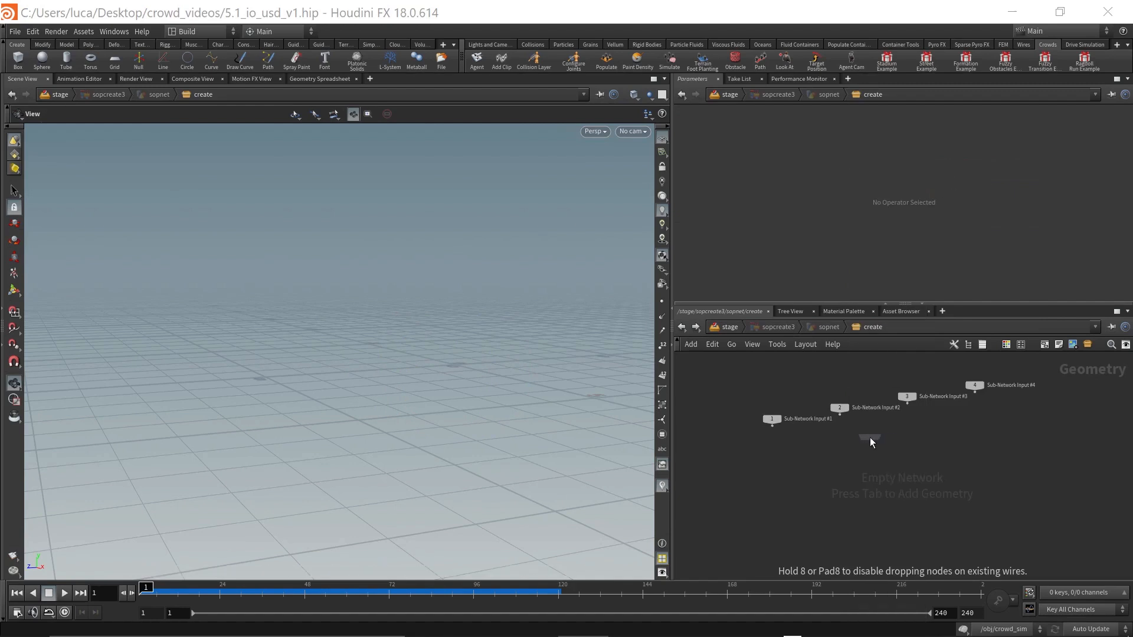
pyautogui.click(862, 456)
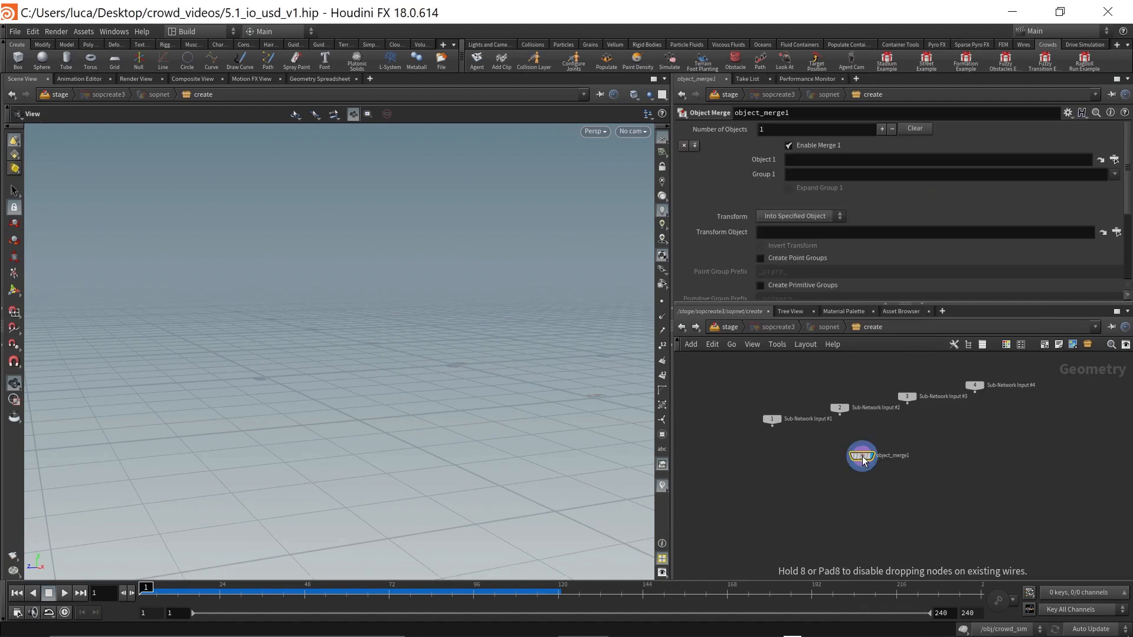
# Step: Set the Object Merge's Object 1 to /obj/crowdsource/SIM_OUT and scrub the imported crowd back to frame 1
pyautogui.click(1115, 160)
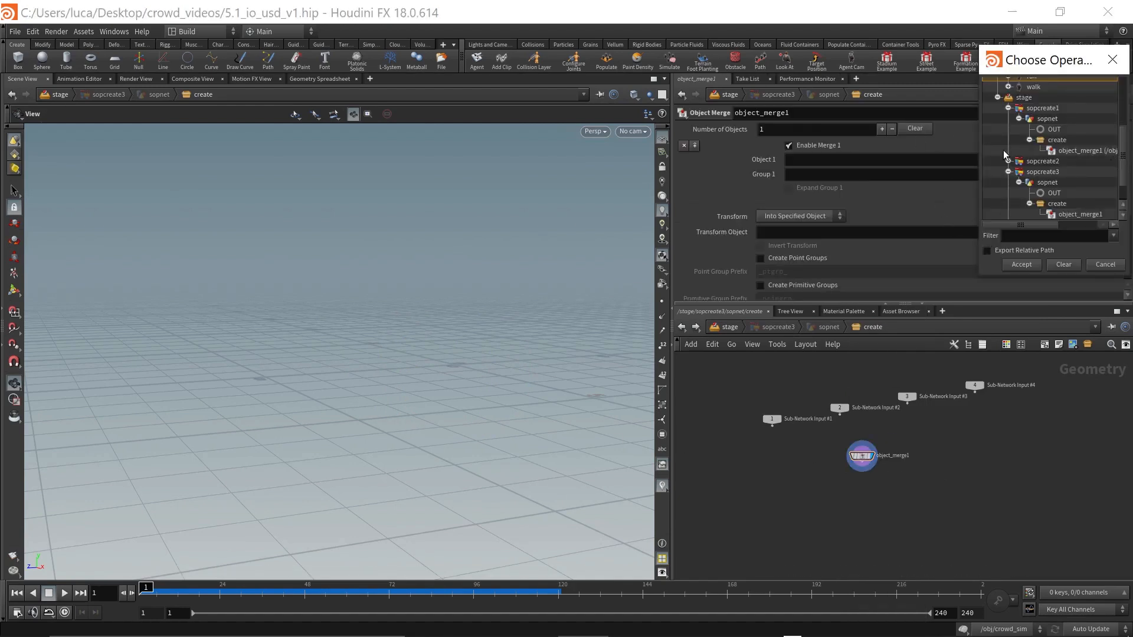
pyautogui.scroll(4, 1004, 154)
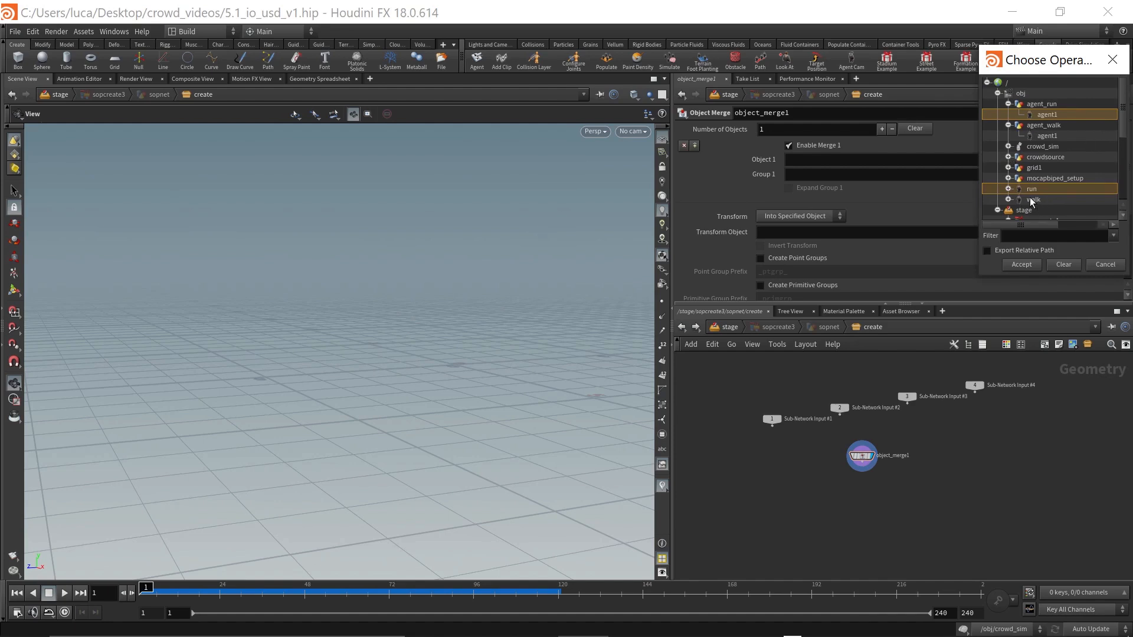
pyautogui.click(1007, 158)
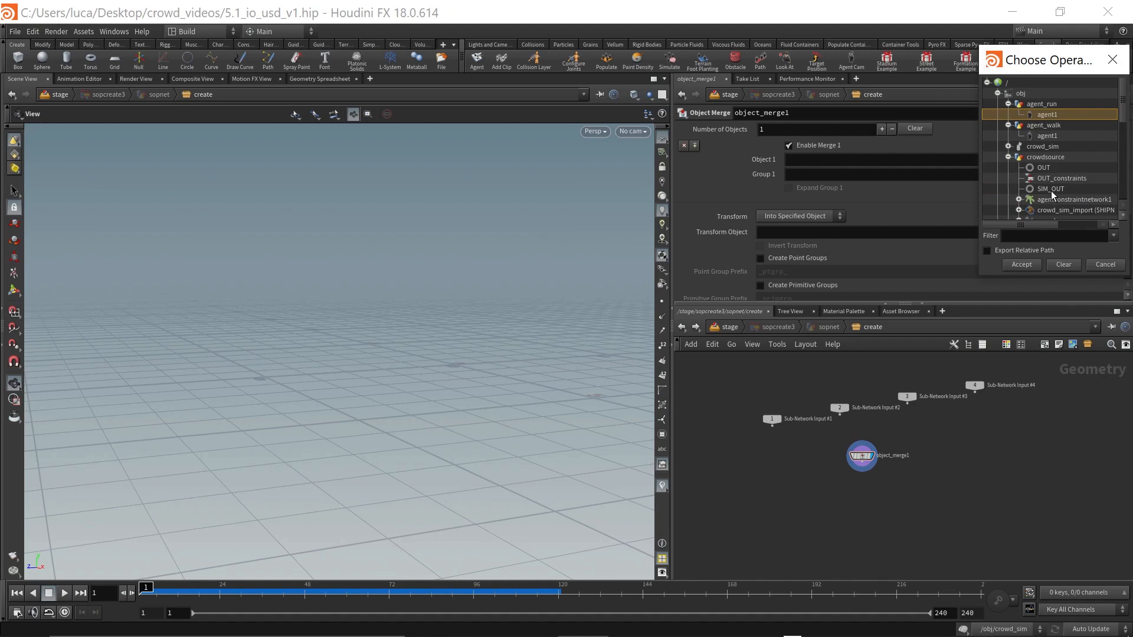
pyautogui.click(1021, 267)
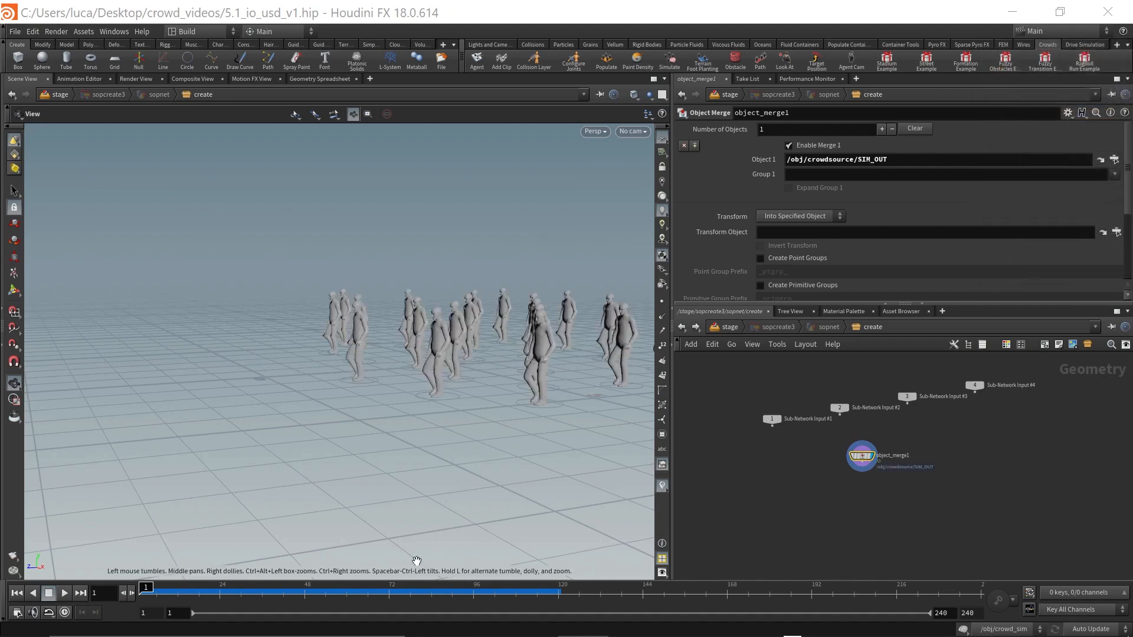
pyautogui.moveTo(179, 593)
pyautogui.mouseDown()
pyautogui.moveTo(410, 590)
pyautogui.moveTo(143, 590)
pyautogui.mouseUp()
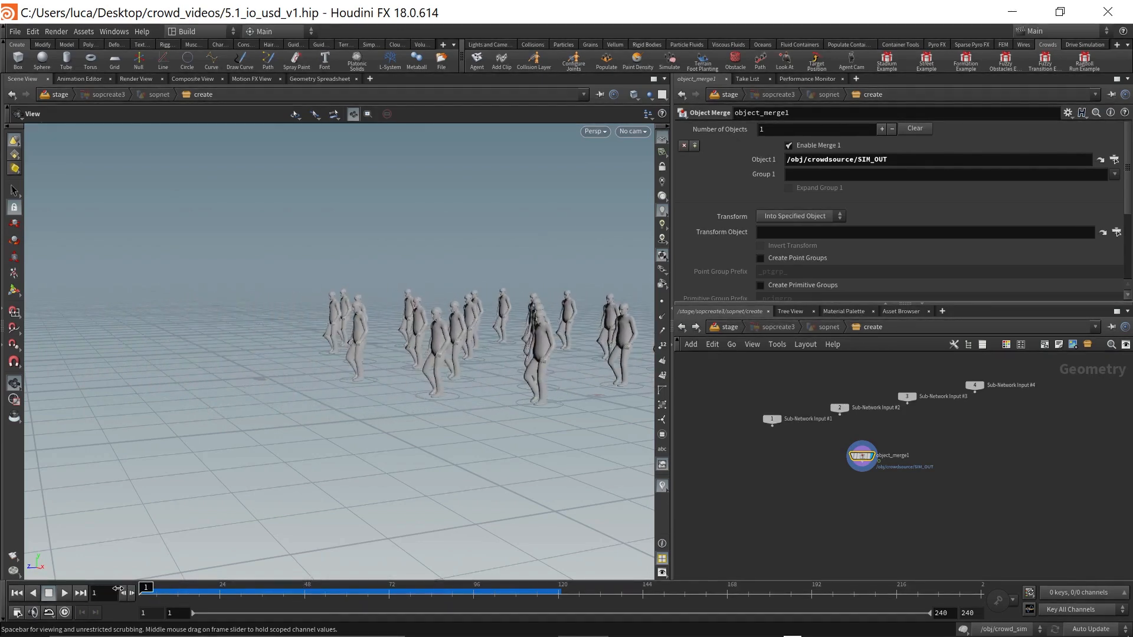
# Step: Return to the stage level, display sopcreate3 and scrub the crowd animation back to frame 1
pyautogui.scroll(1, 861, 509)
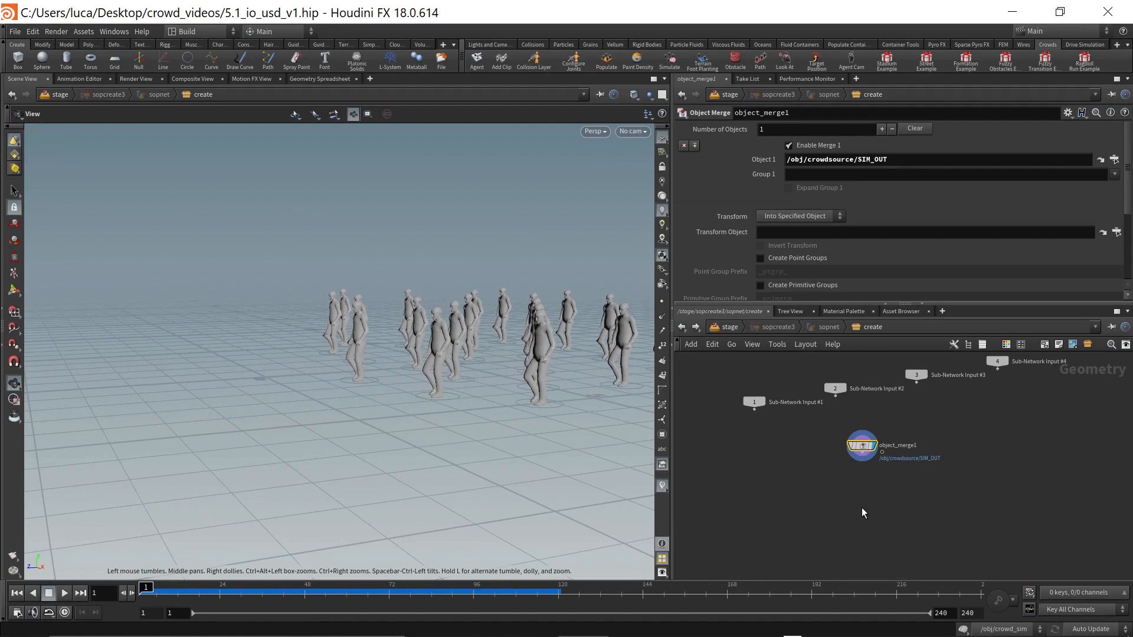
pyautogui.scroll(-1, 862, 500)
pyautogui.press('u')
pyautogui.moveTo(947, 437)
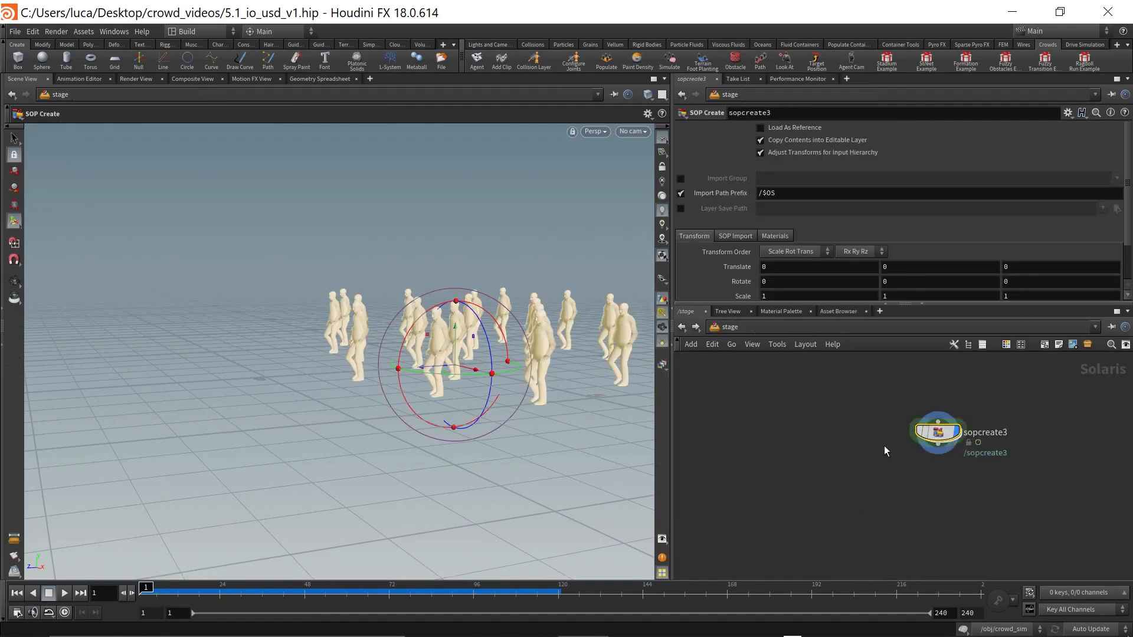
pyautogui.moveTo(202, 590)
pyautogui.mouseDown()
pyautogui.moveTo(251, 591)
pyautogui.moveTo(96, 590)
pyautogui.mouseUp()
pyautogui.click(887, 510)
# Step: Add a Cache node below sopcreate3, connect it to that node's output and display it
pyautogui.moveTo(933, 488); pyautogui.dragTo(875, 480, button='middle')
pyautogui.press('Tab')
pyautogui.press('Escape')
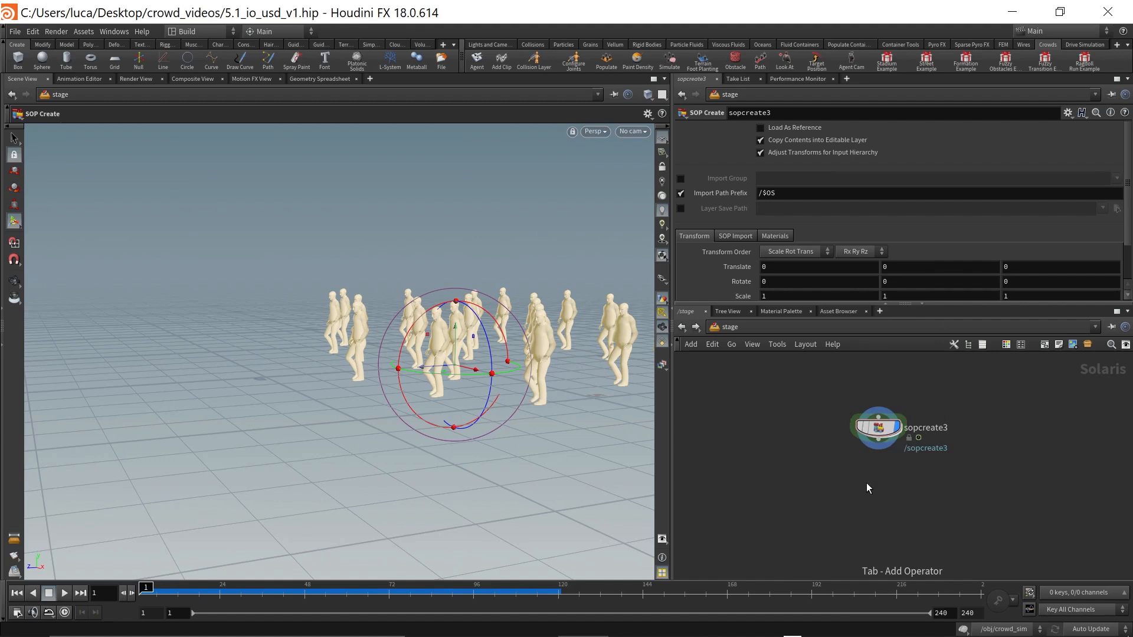
pyautogui.press('Tab')
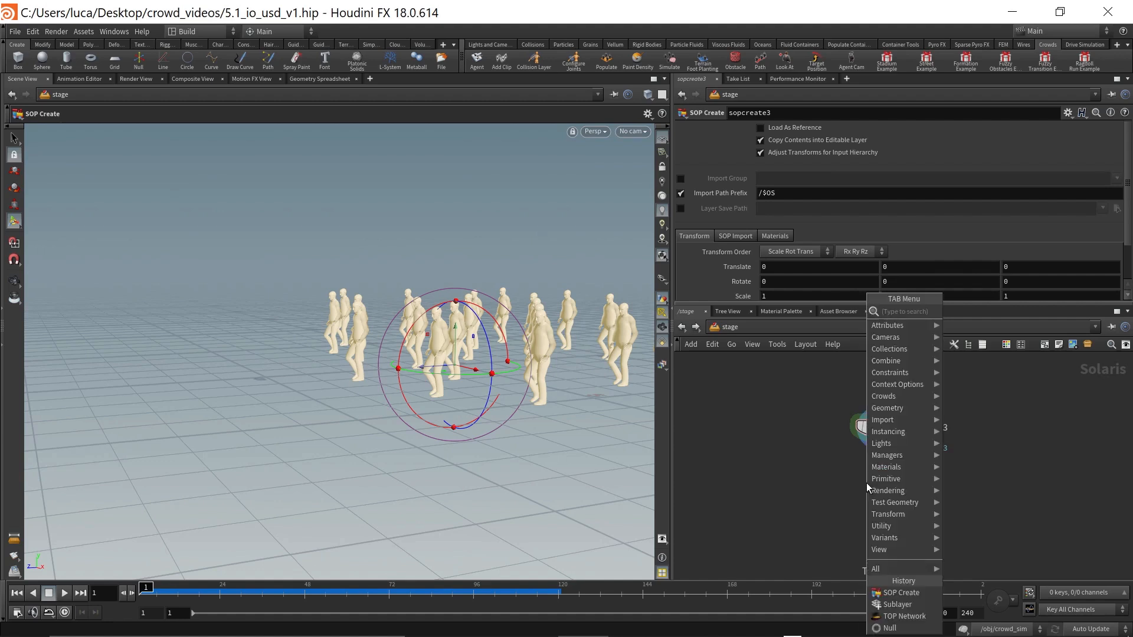
pyautogui.write('ca')
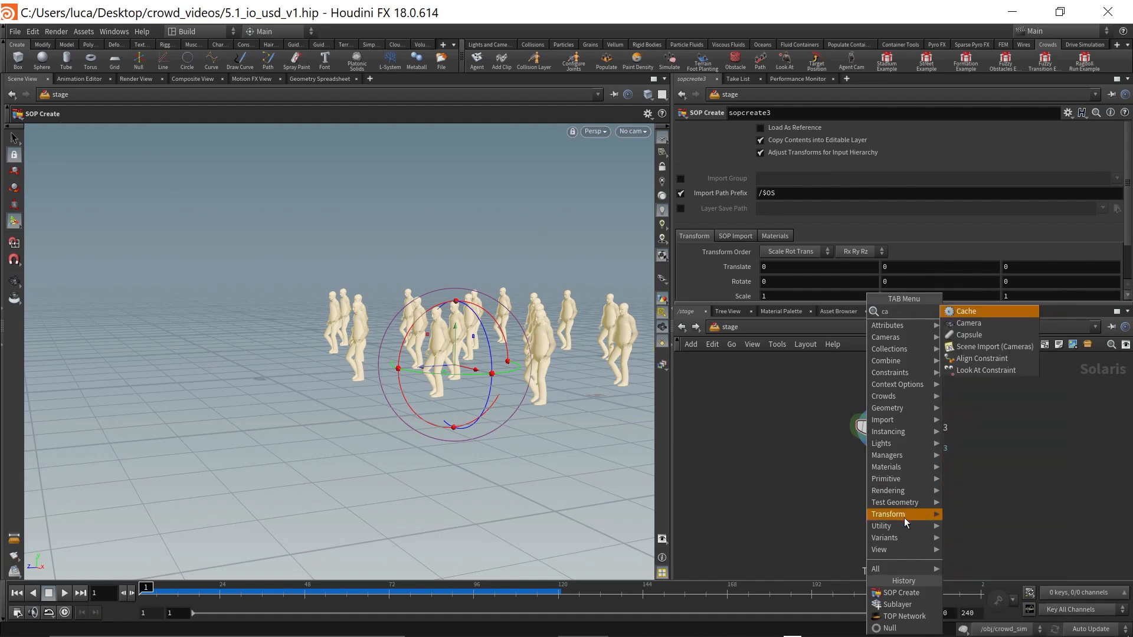
pyautogui.click(962, 320)
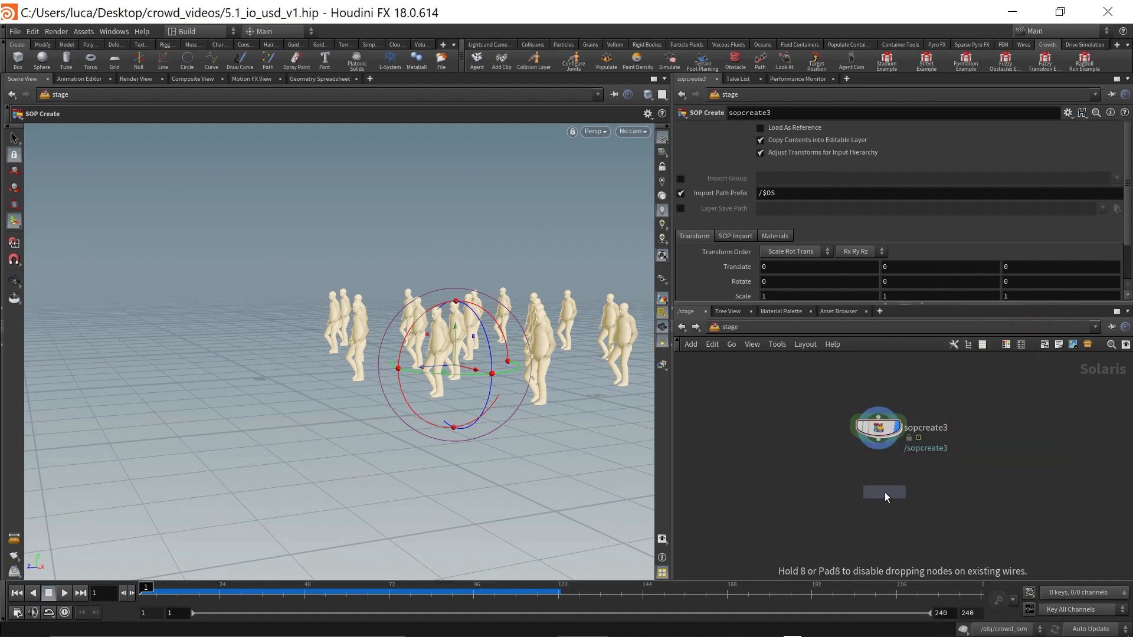
pyautogui.click(886, 496)
pyautogui.click(879, 441)
pyautogui.click(884, 482)
pyautogui.moveTo(887, 492); pyautogui.dragTo(880, 485)
pyautogui.click(897, 485)
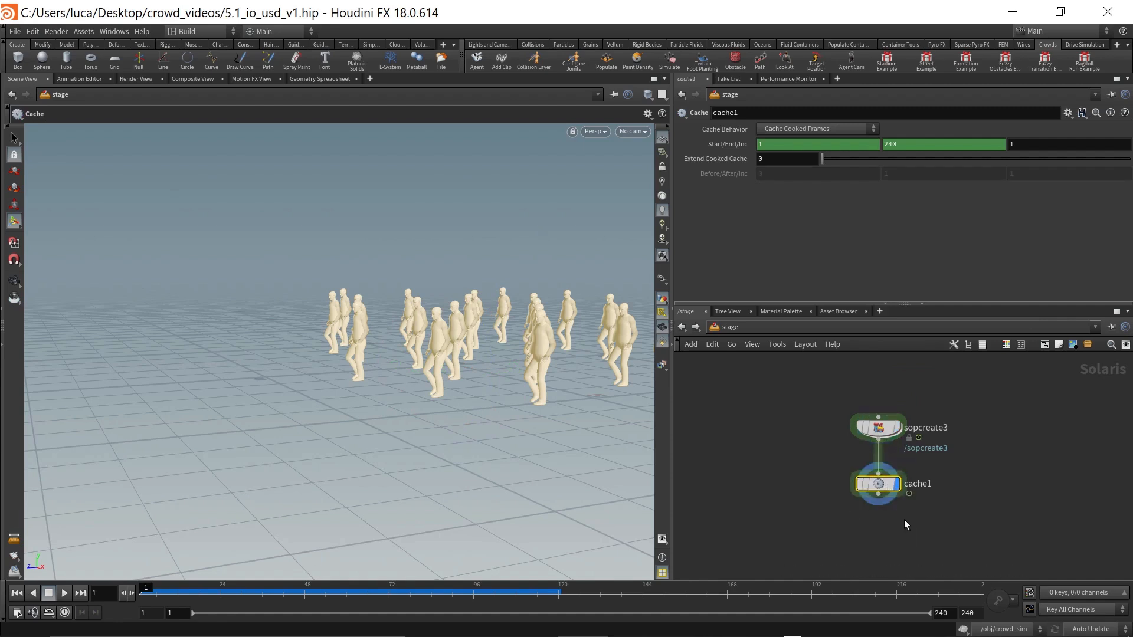
# Step: Add a Null node below cache1, connect it to the cache output and name it OUT_CROWD_SIM
pyautogui.moveTo(908, 527)
pyautogui.mouseDown(button='middle')
pyautogui.moveTo(884, 512)
pyautogui.moveTo(911, 523)
pyautogui.mouseUp(button='middle')
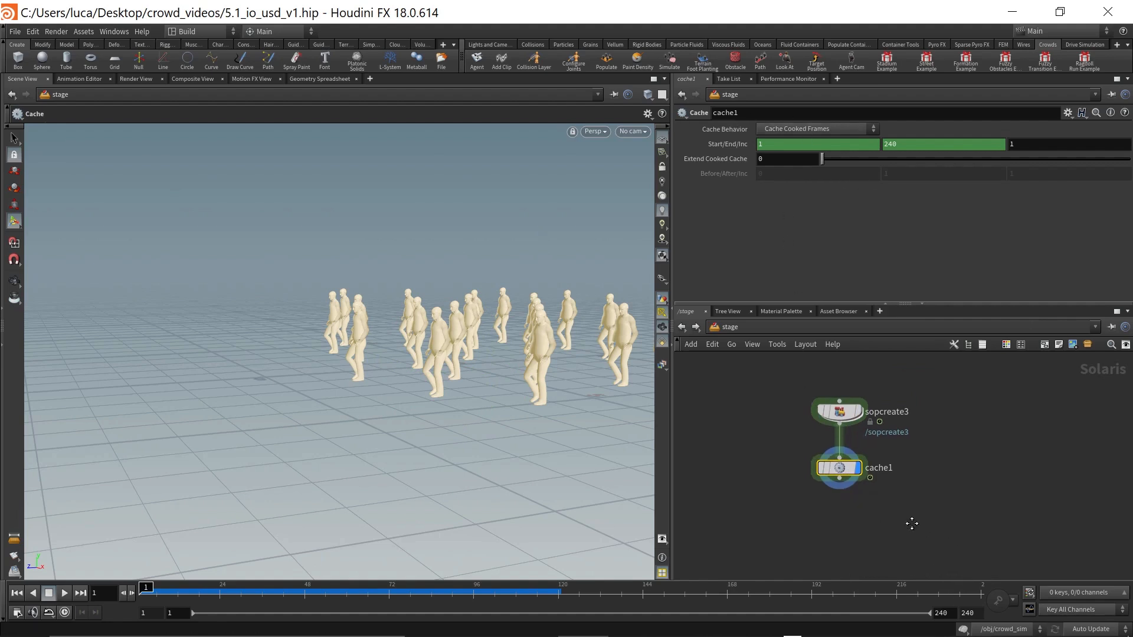
pyautogui.press('Tab')
pyautogui.write('nu')
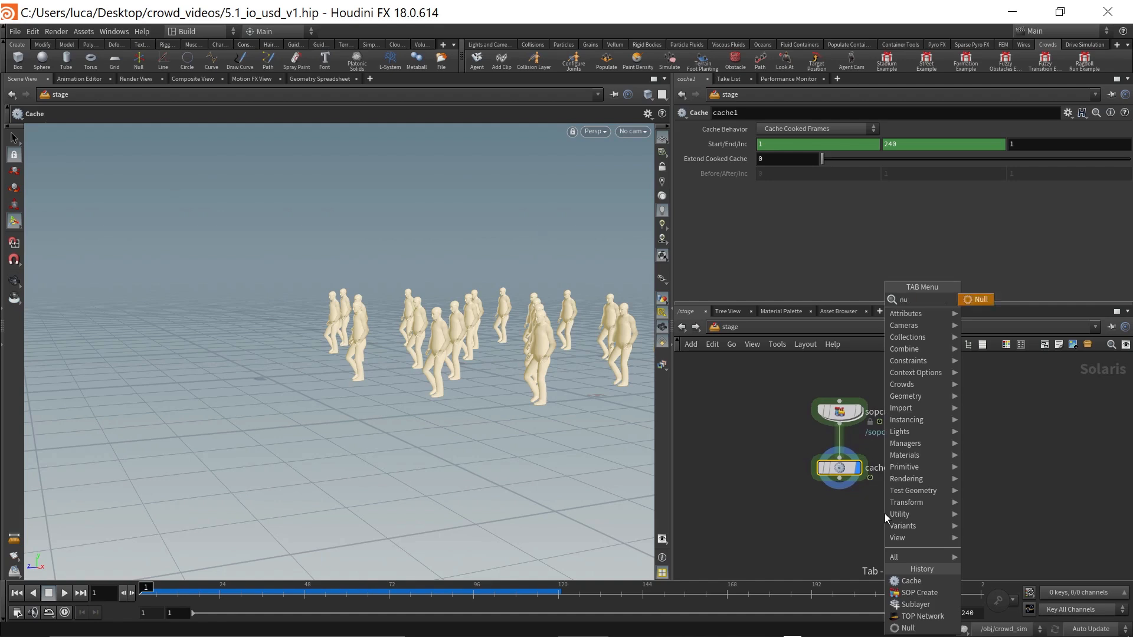
pyautogui.press('Return')
pyautogui.click(845, 547)
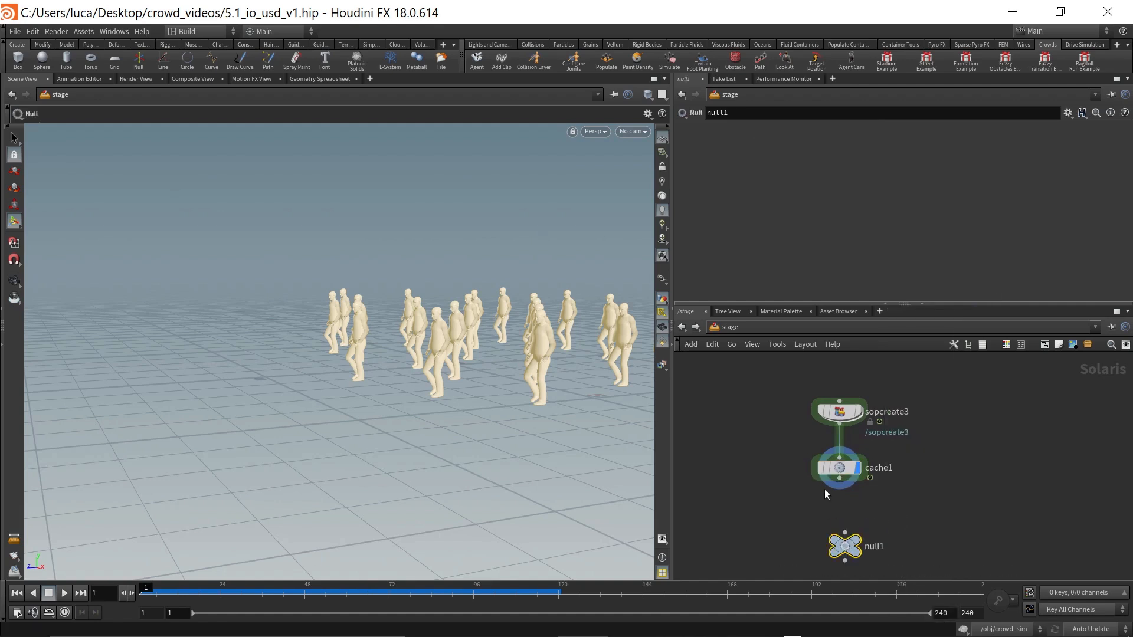
pyautogui.click(840, 487)
pyautogui.click(845, 546)
pyautogui.moveTo(845, 546); pyautogui.dragTo(839, 526)
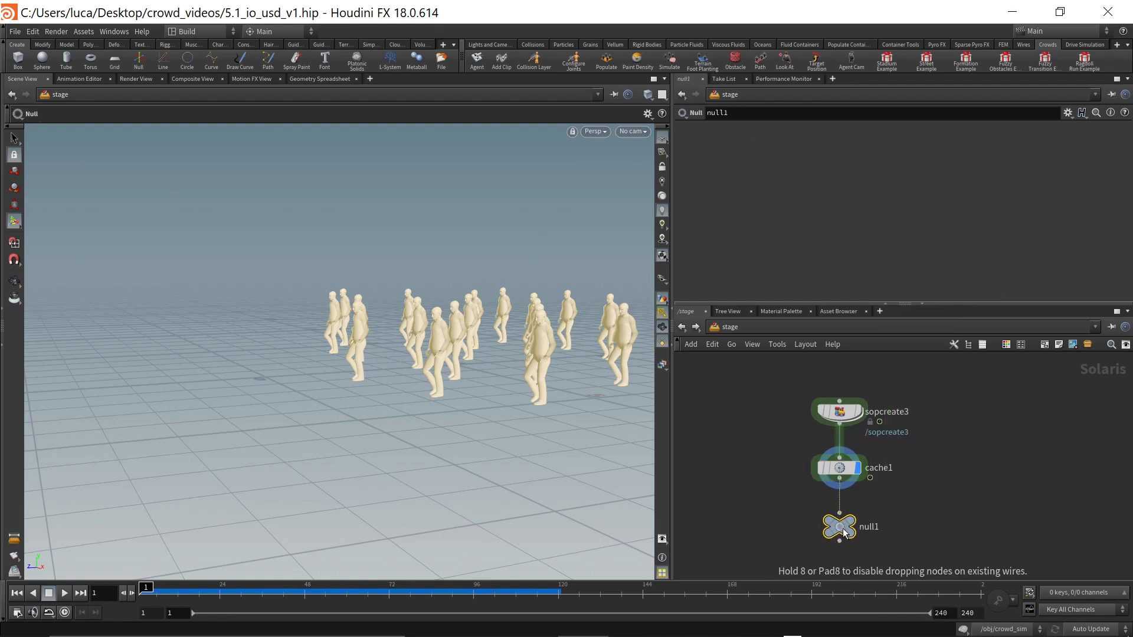
pyautogui.doubleClick(872, 528)
pyautogui.write('OU')
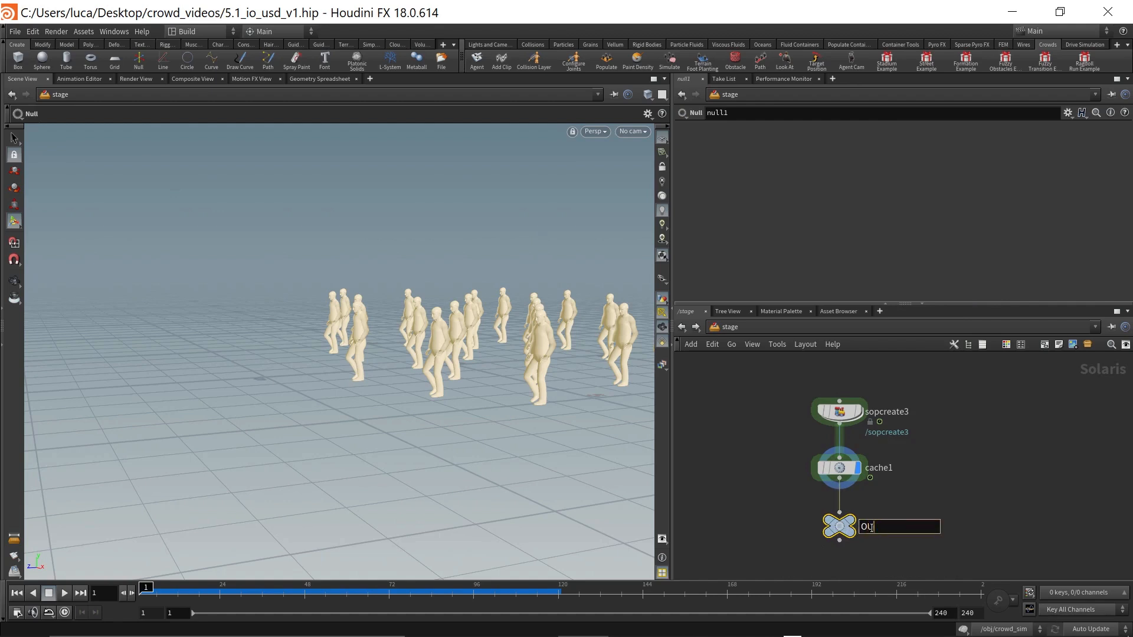
pyautogui.write('T_CROWD_SIM')
pyautogui.press('Return')
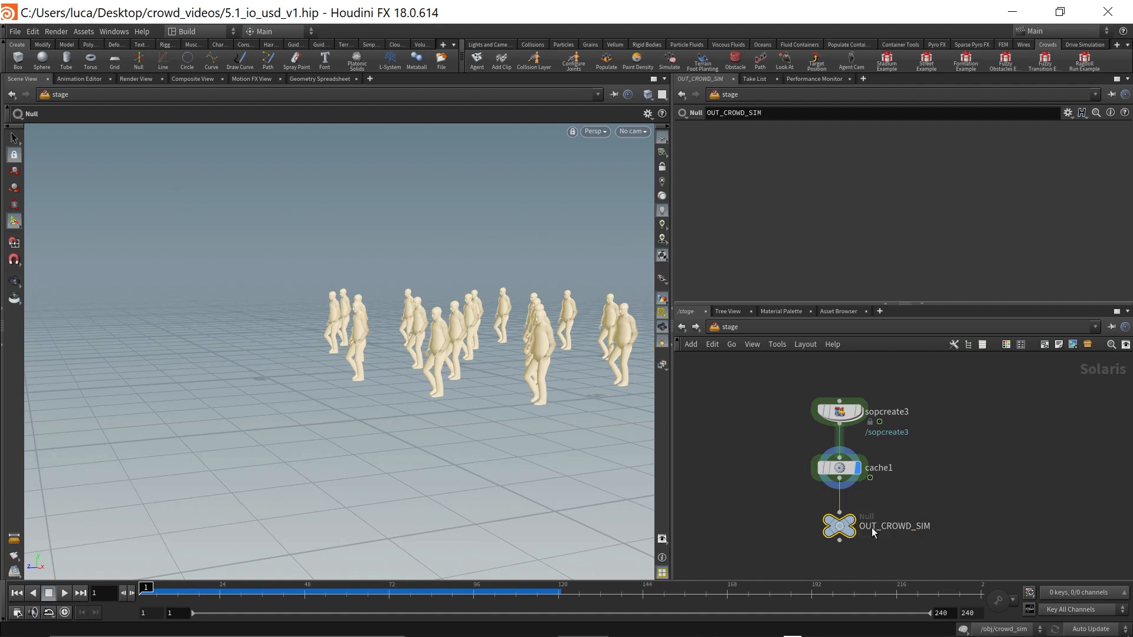
# Step: Display OUT_CROWD_SIM, add a TOP Network beside the crowd nodes and enter it
pyautogui.scroll(-4, 993, 518)
pyautogui.moveTo(994, 519); pyautogui.dragTo(915, 496, button='middle')
pyautogui.scroll(3, 892, 512)
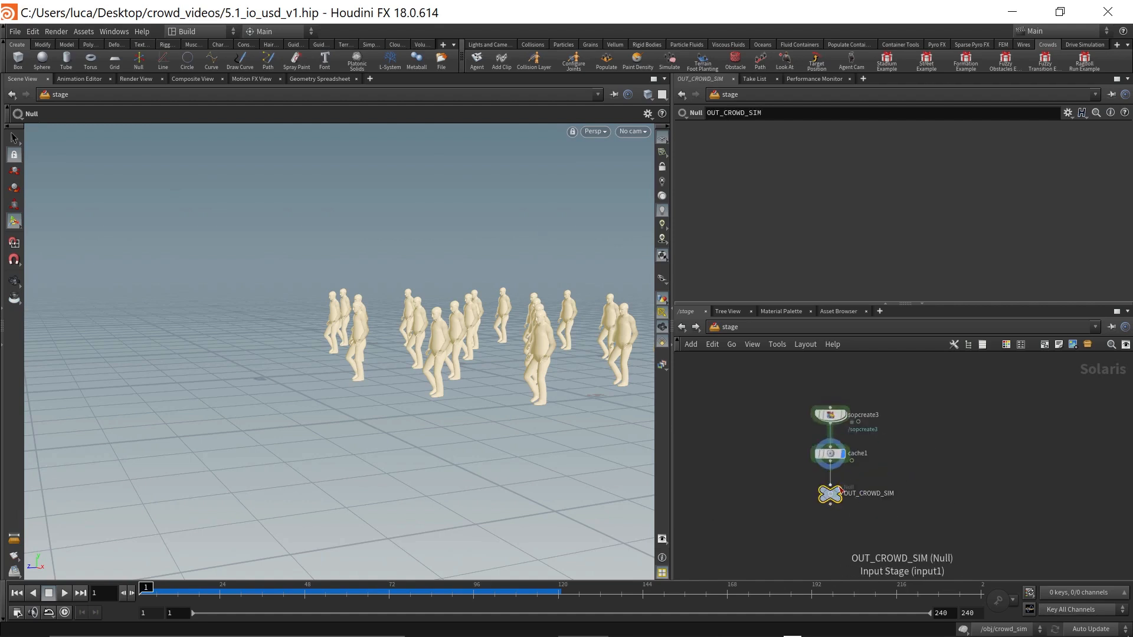
pyautogui.press('Tab')
pyautogui.write('to')
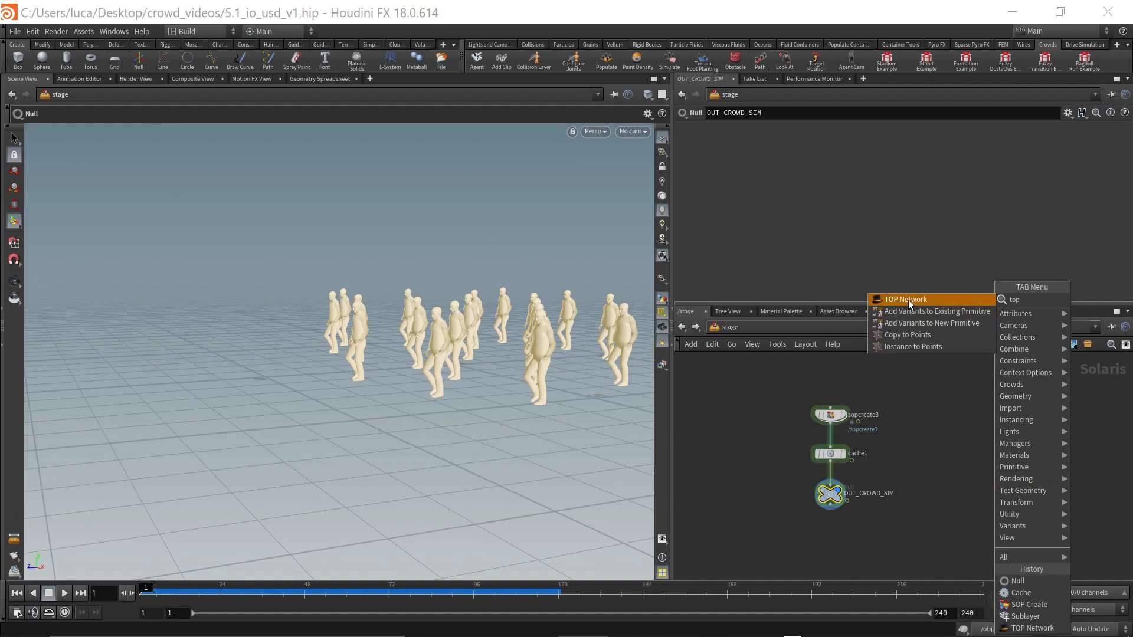
pyautogui.click(908, 299)
pyautogui.click(972, 532)
pyautogui.doubleClick(972, 532)
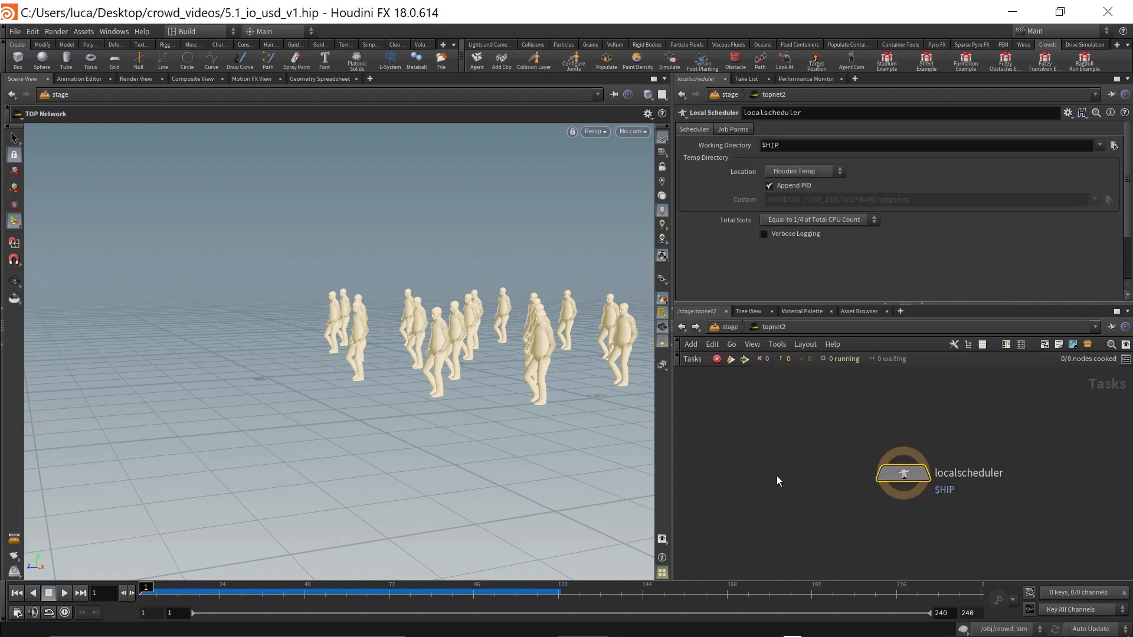
# Step: Add a ROP USD Output node inside the TOP network, apart from the local scheduler
pyautogui.press('Tab')
pyautogui.write('usd')
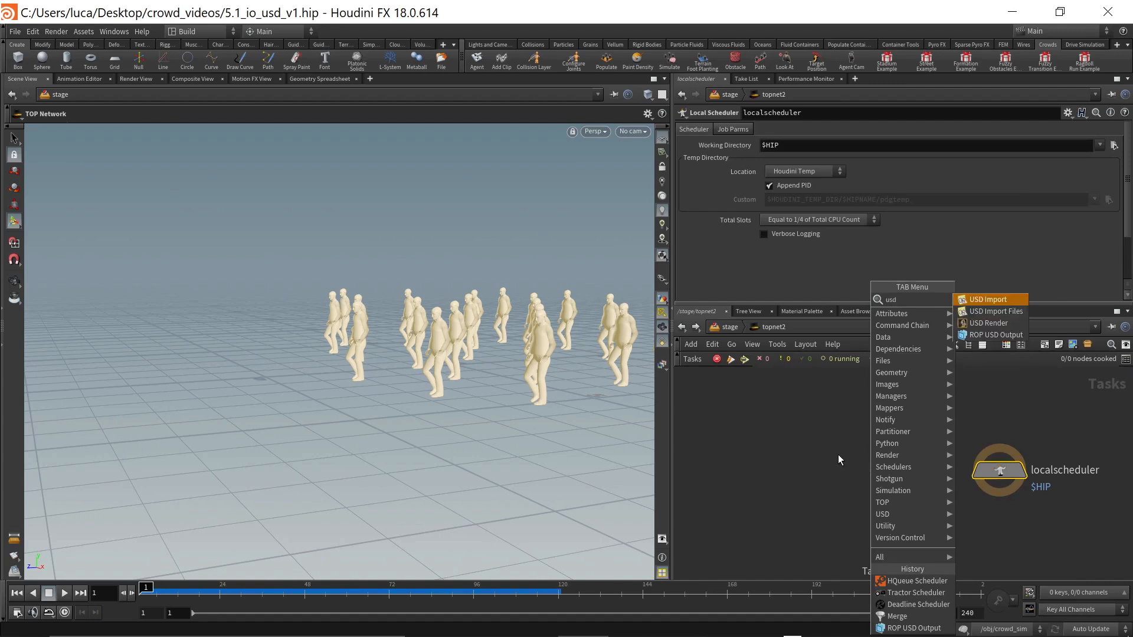
pyautogui.click(995, 335)
pyautogui.click(769, 444)
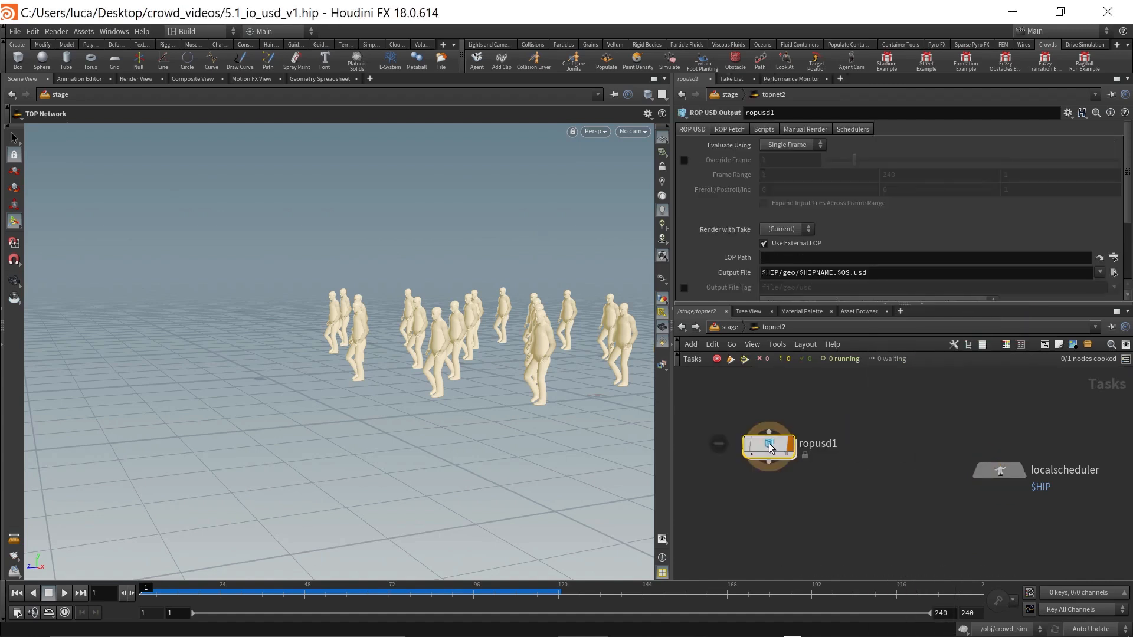
# Step: Set the ROP USD Output node to evaluate a frame range and point its LOP path to /stage/OUT_CROWD_SIM
pyautogui.click(780, 148)
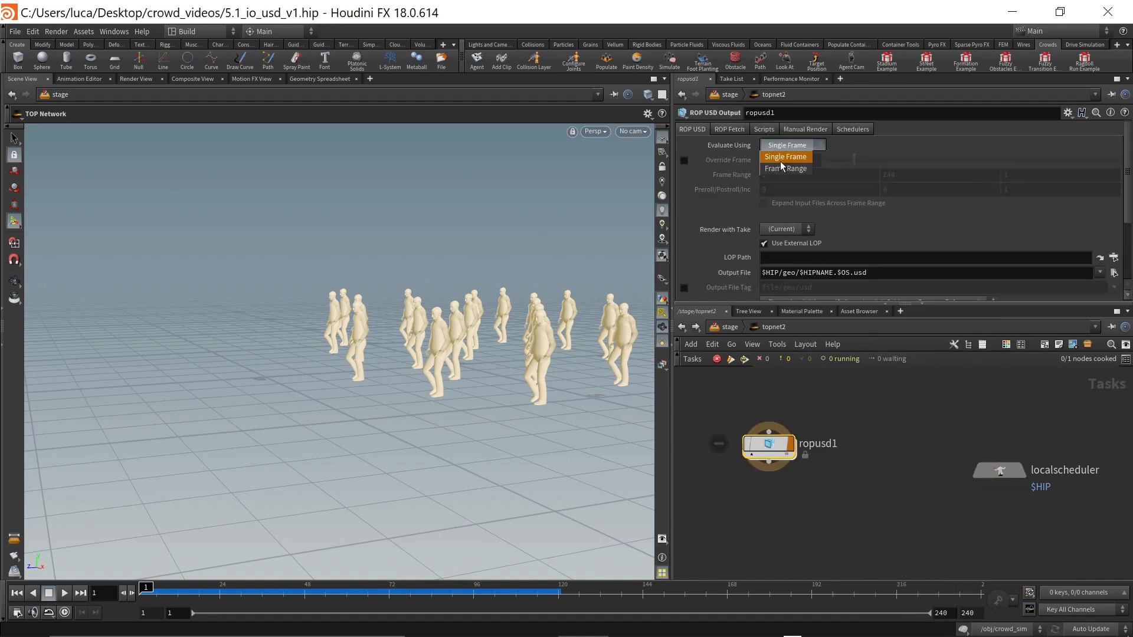
pyautogui.click(785, 169)
pyautogui.scroll(-3, 833, 247)
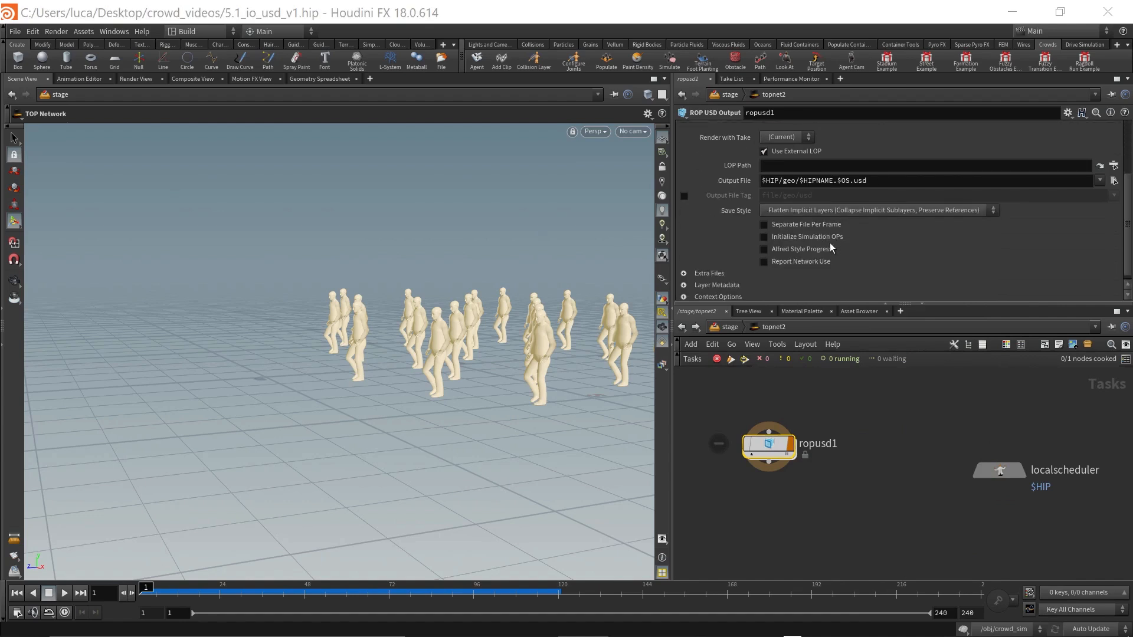
pyautogui.scroll(1, 808, 236)
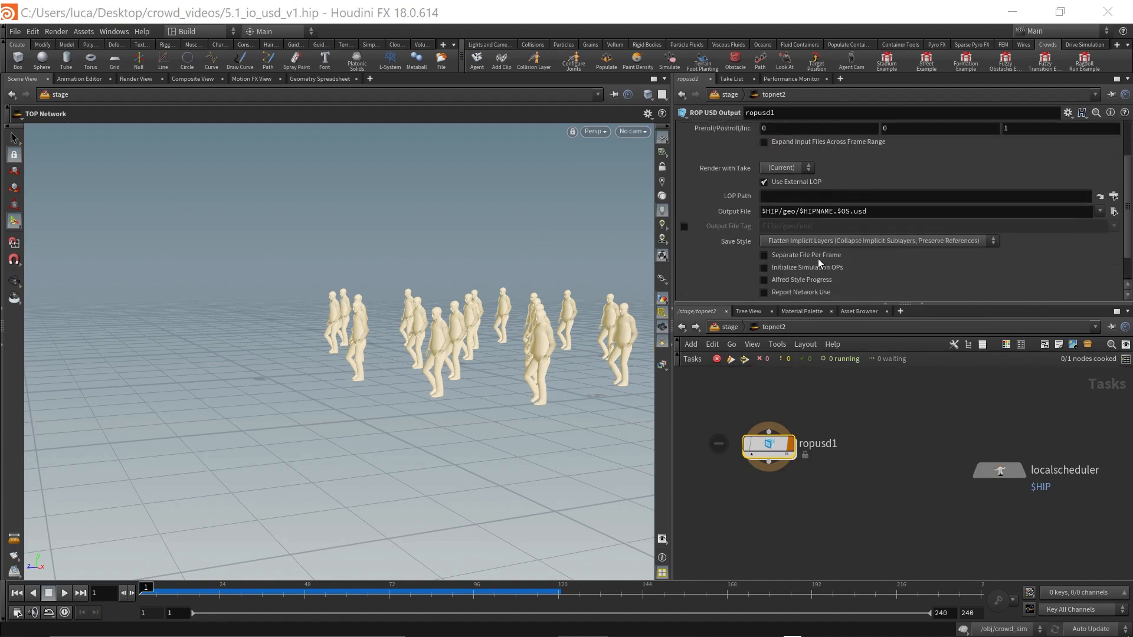
pyautogui.scroll(1, 816, 233)
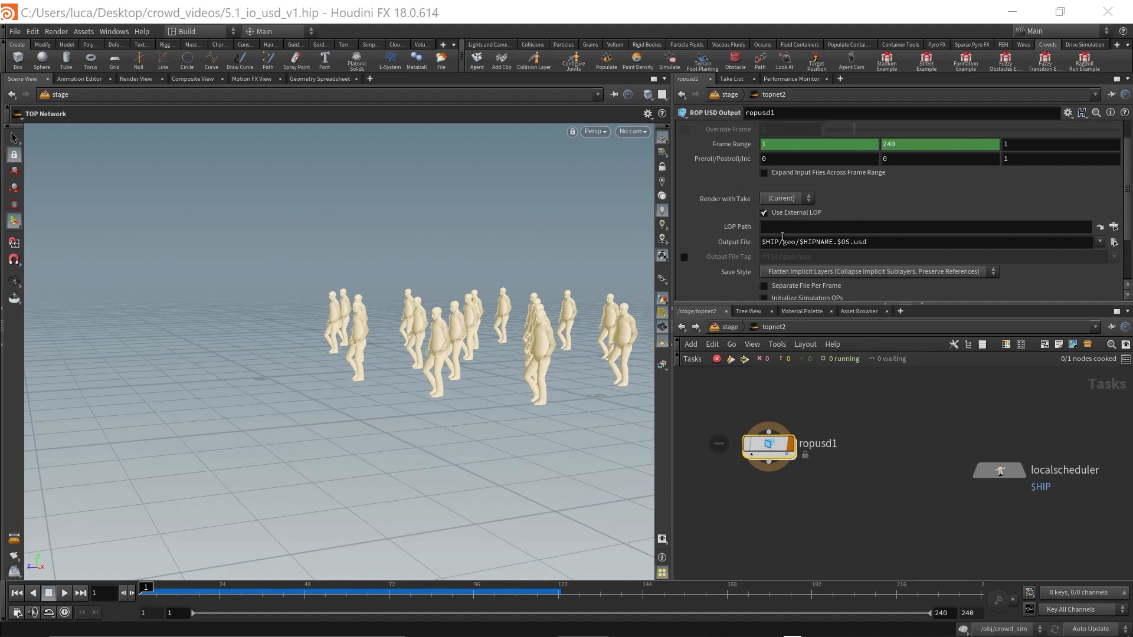
pyautogui.click(1113, 227)
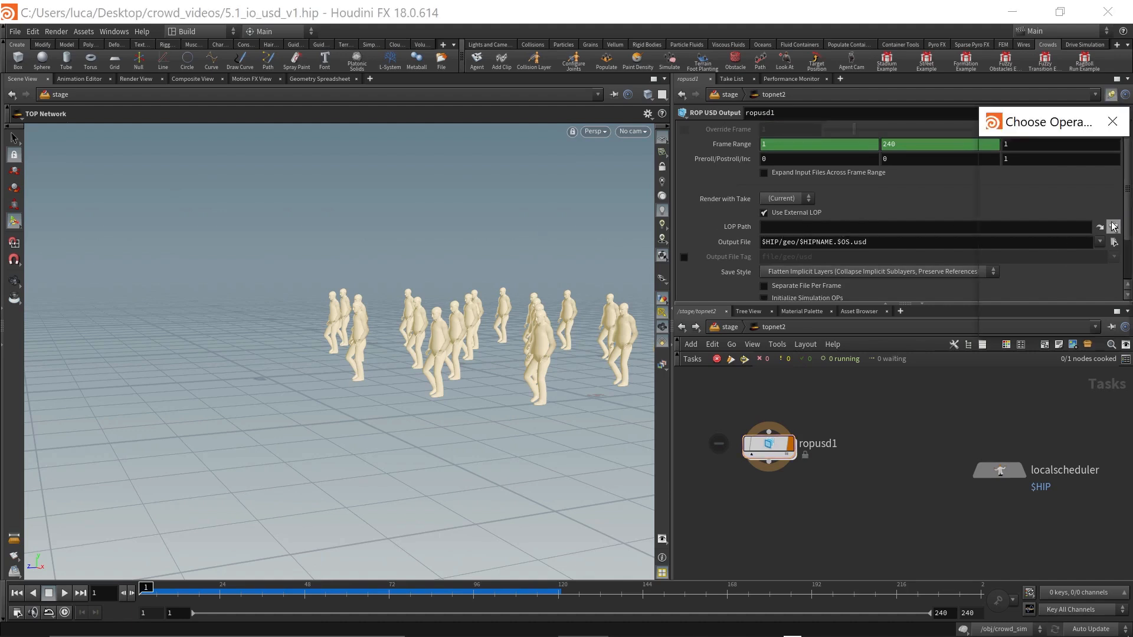
pyautogui.scroll(-2, 1062, 246)
pyautogui.scroll(3, 1062, 247)
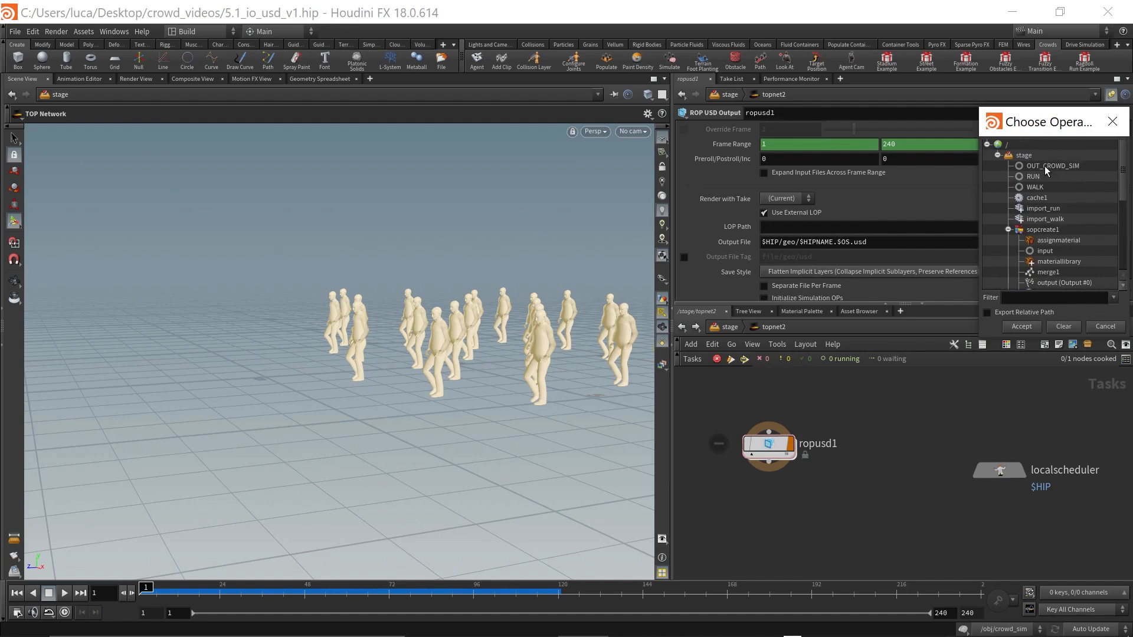
pyautogui.click(1045, 166)
pyautogui.click(1022, 327)
# Step: Enable Initialize Simulation OPs and All Frames in One Batch on the ROP USD Output node
pyautogui.scroll(-1, 817, 222)
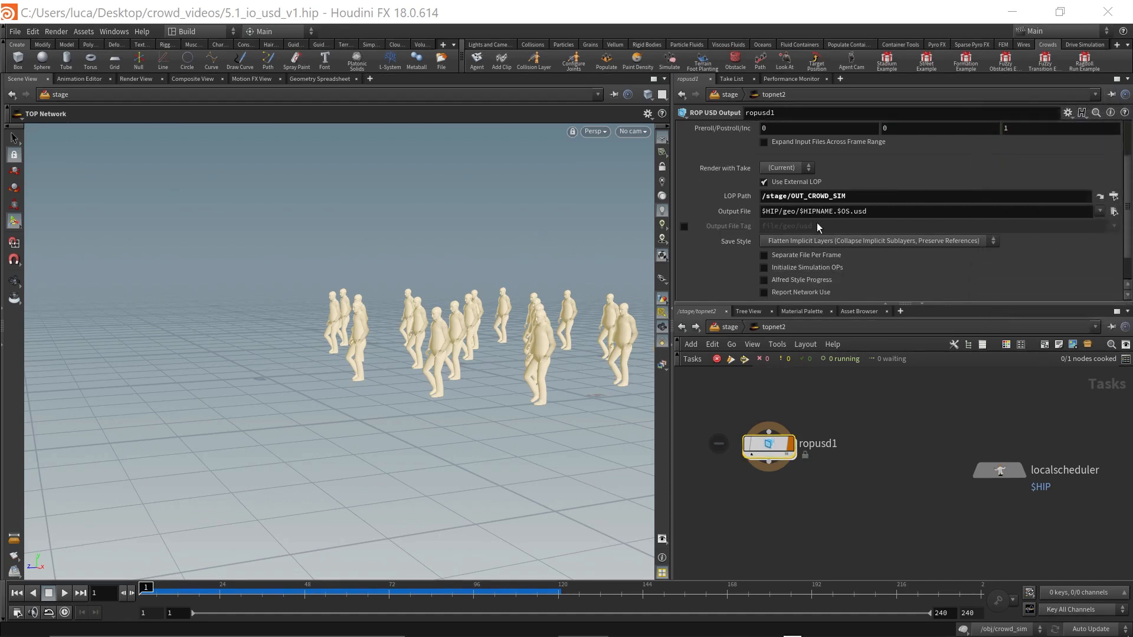
pyautogui.click(765, 283)
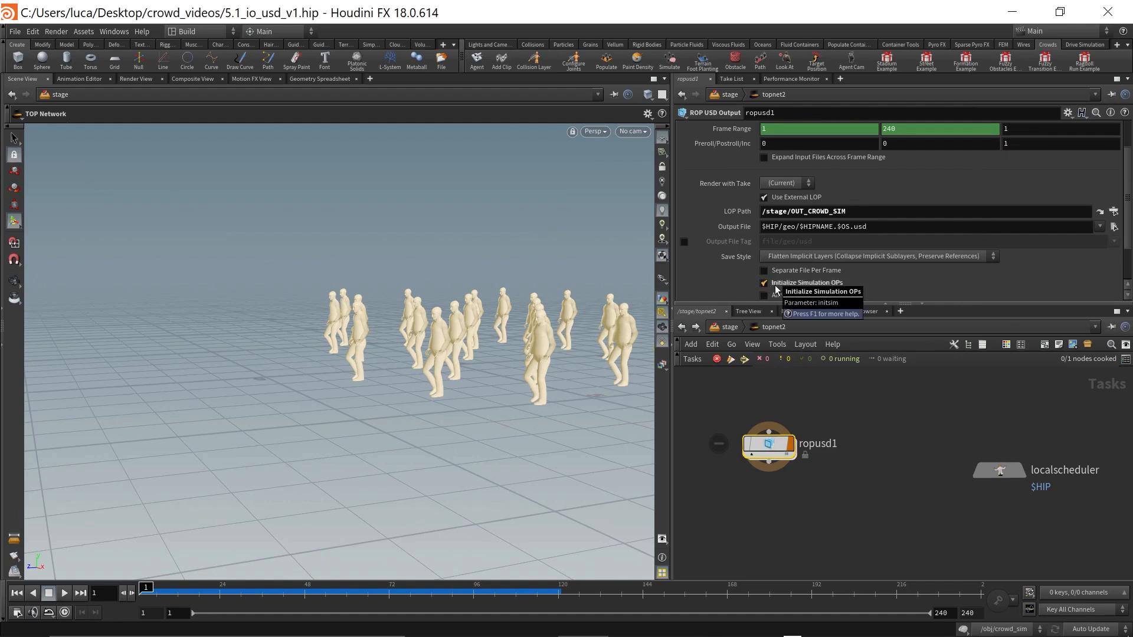
pyautogui.scroll(-2, 776, 284)
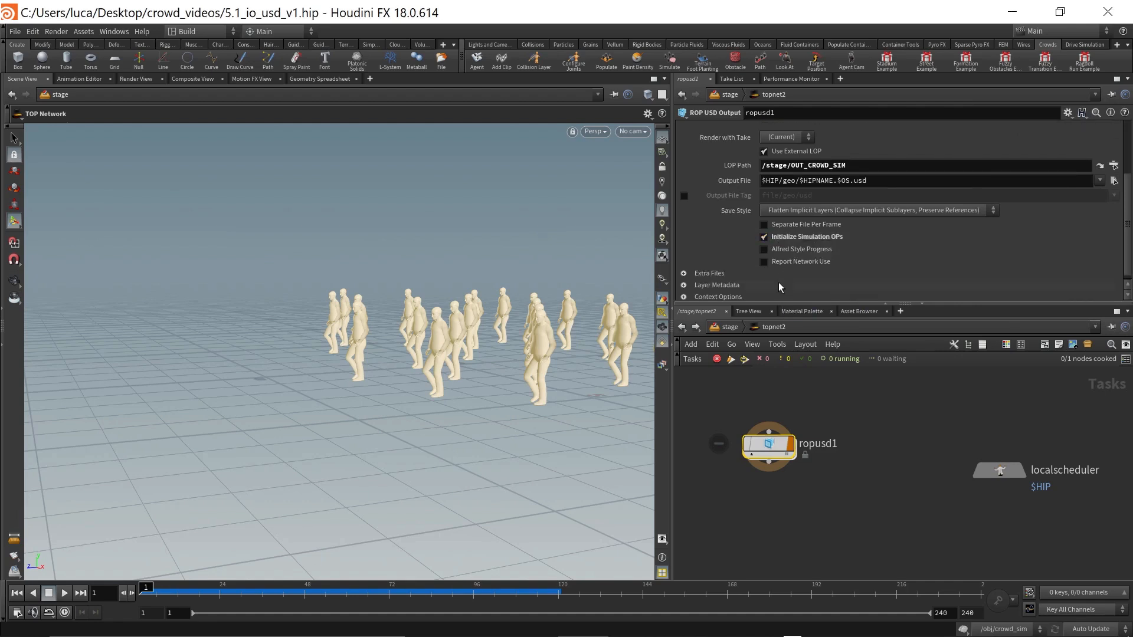
pyautogui.scroll(3, 774, 278)
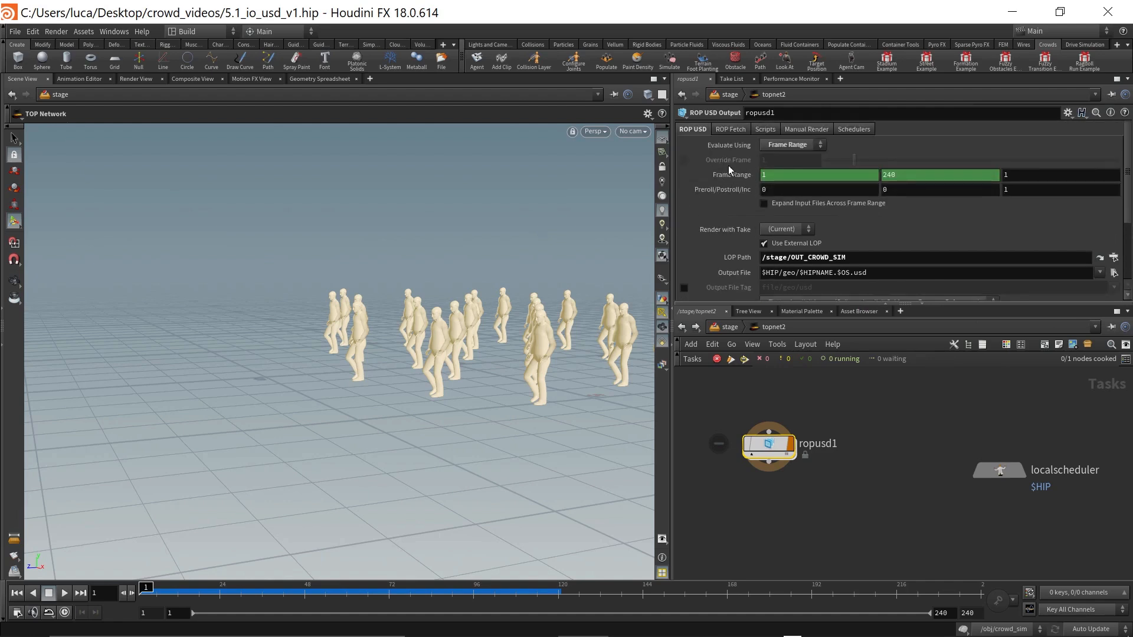
pyautogui.click(730, 128)
pyautogui.click(784, 199)
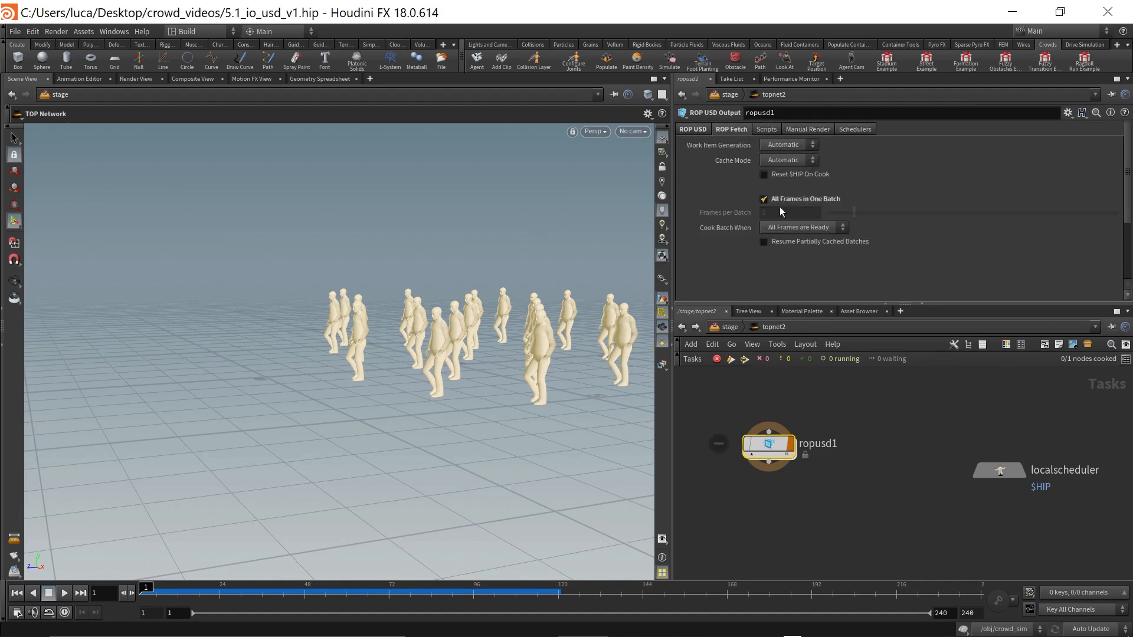
pyautogui.click(688, 130)
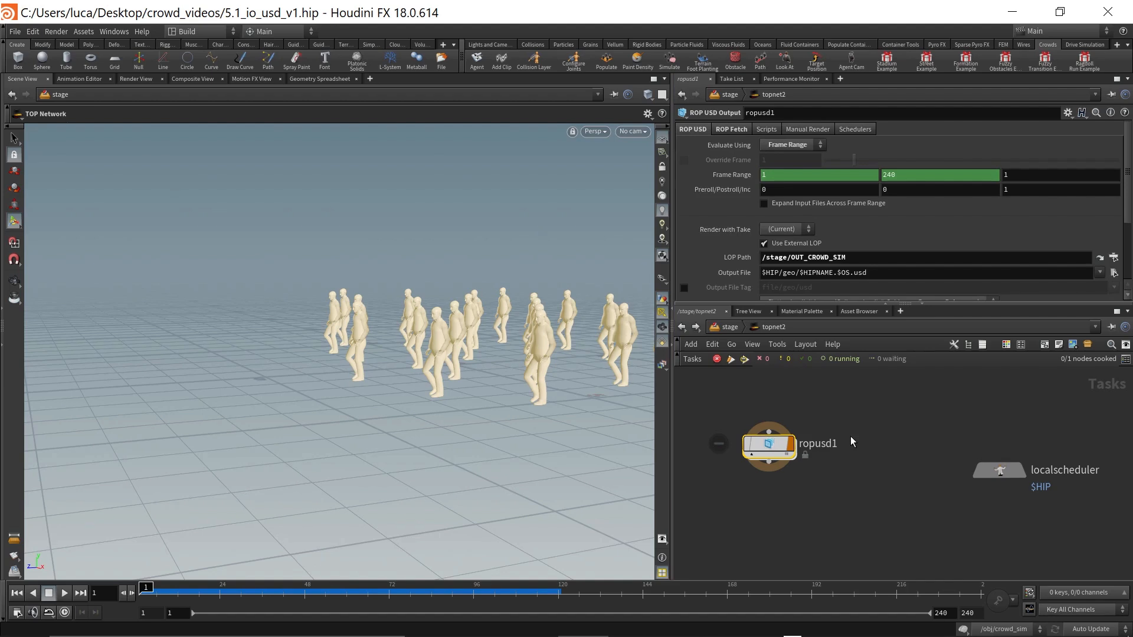
# Step: Rename the ROP USD Output node to crowd_sim
pyautogui.doubleClick(816, 446)
pyautogui.write('d_sim')
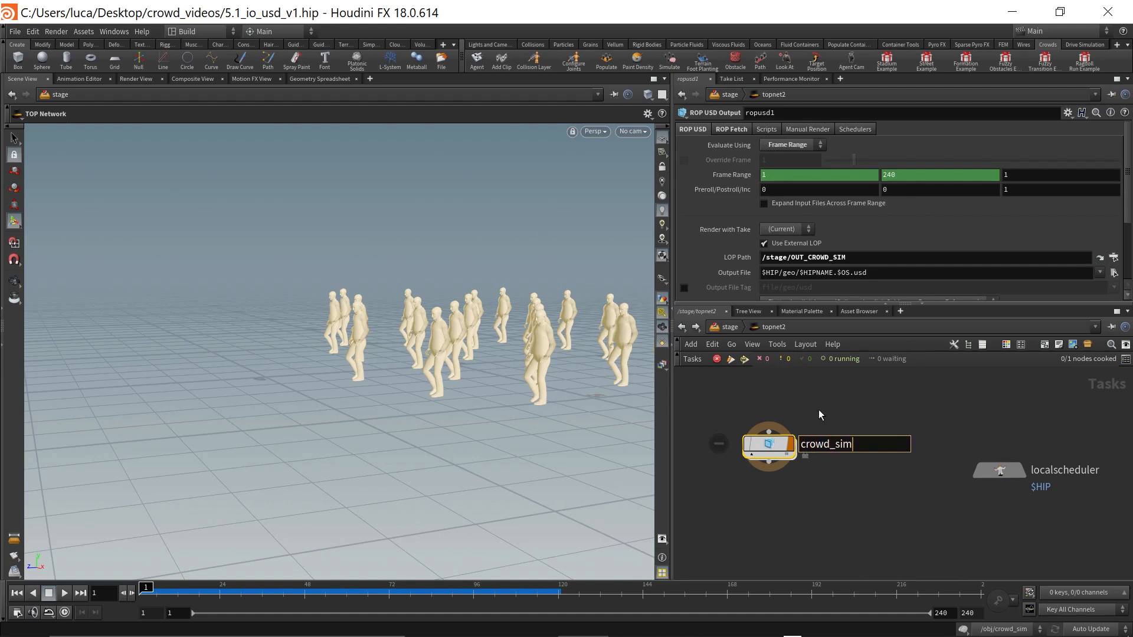
pyautogui.press('Return')
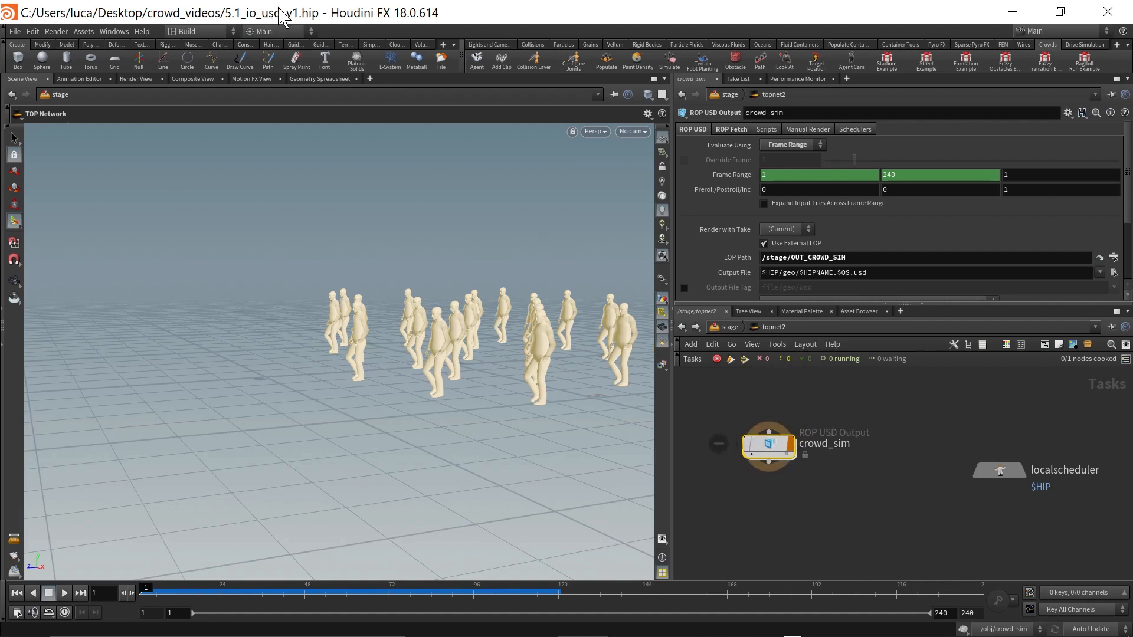
# Step: Save the scene under the new name 5.2_io_usd_setup_sim_v1.hip in the $HIP folder
pyautogui.click(18, 34)
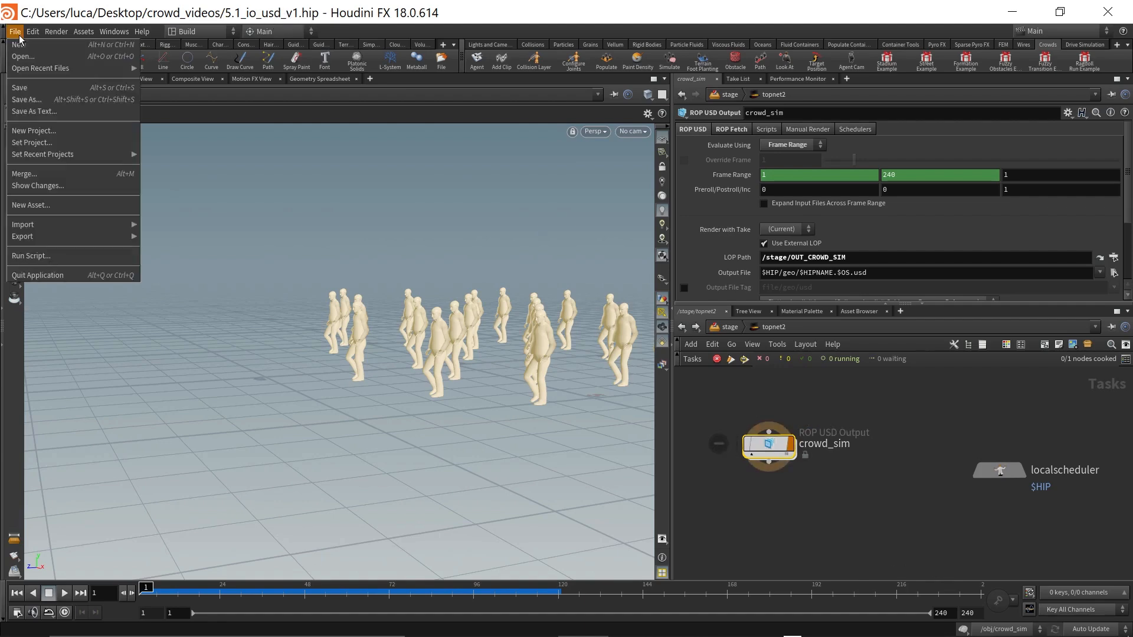
pyautogui.click(33, 98)
pyautogui.moveTo(214, 26); pyautogui.dragTo(251, 93)
pyautogui.scroll(-2, 305, 260)
pyautogui.click(177, 365)
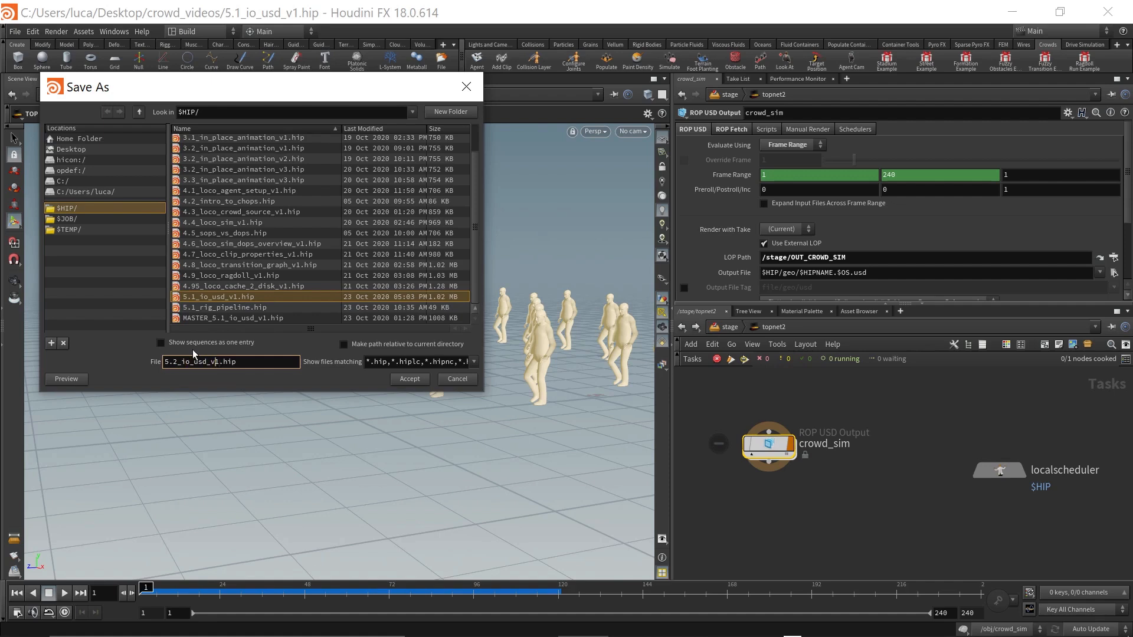
pyautogui.press('BackSpace')
pyautogui.press('BackSpace')
pyautogui.press('BackSpace')
pyautogui.press('BackSpace')
pyautogui.write('usd_setup_sim')
pyautogui.click(417, 378)
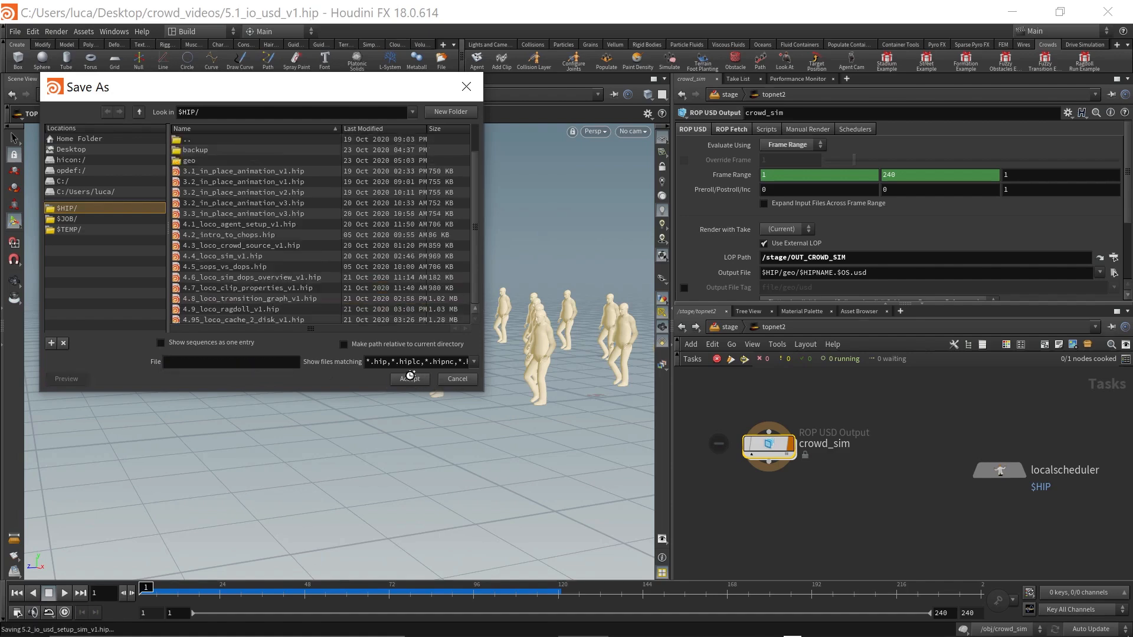
# Step: Cook the crowd_sim node to write the crowd simulation to USD
pyautogui.moveTo(767, 445)
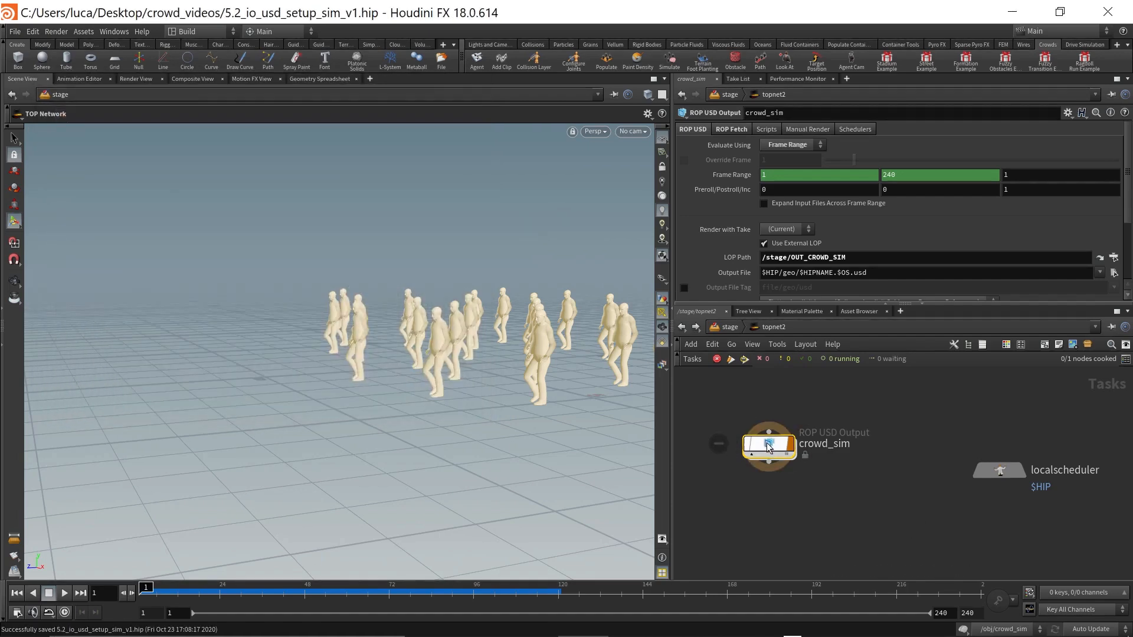
pyautogui.rightClick(769, 447)
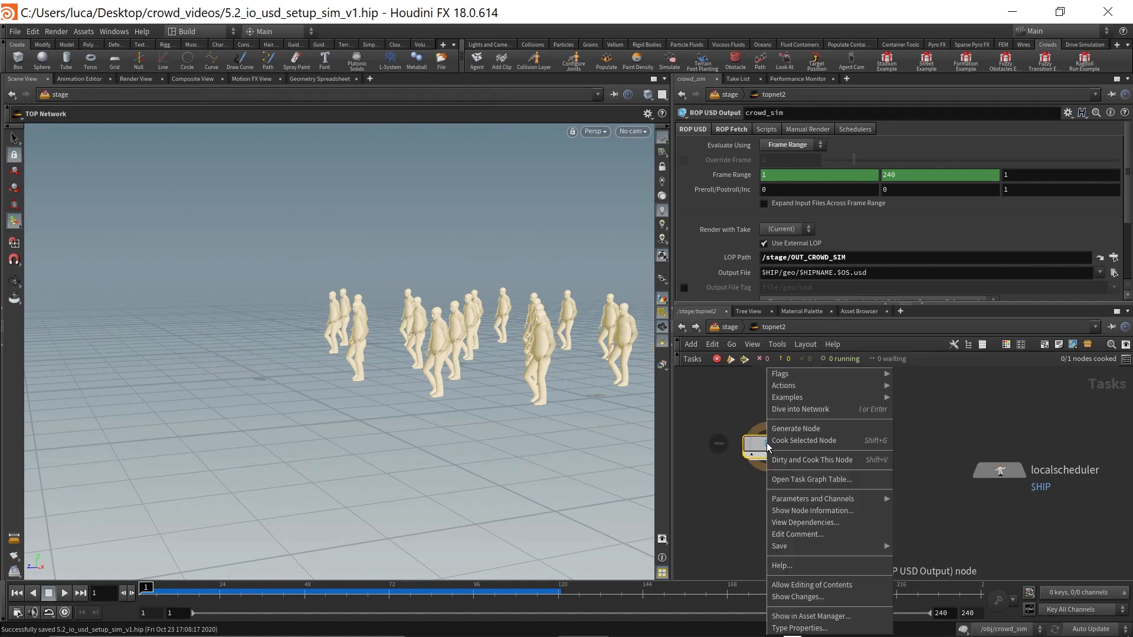
pyautogui.click(789, 441)
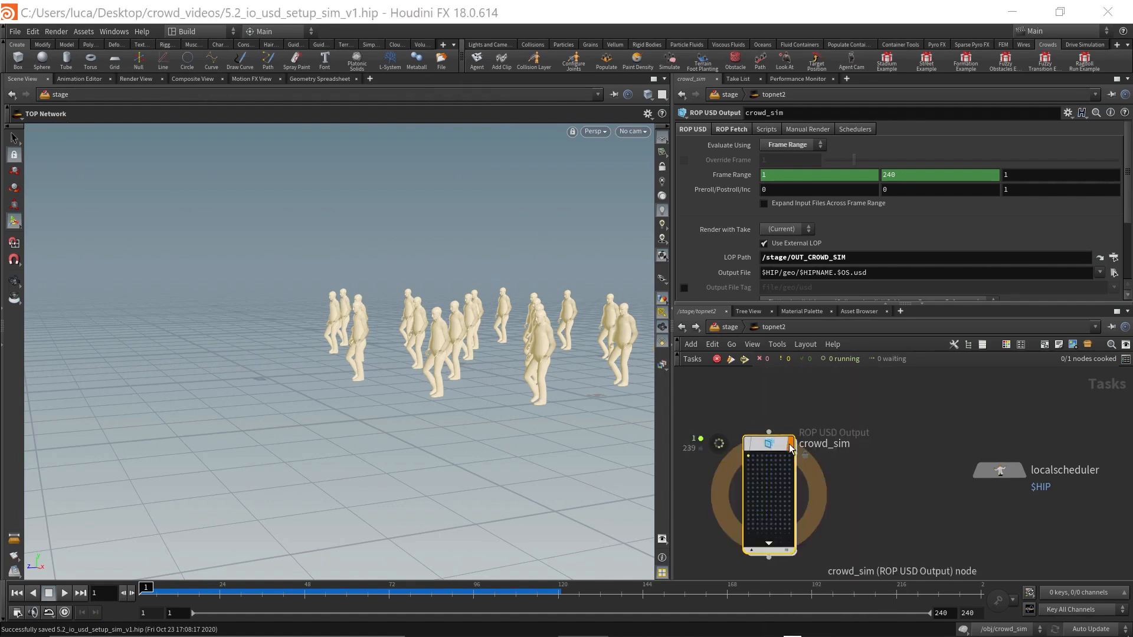
pyautogui.moveTo(877, 500); pyautogui.dragTo(879, 497, button='middle')
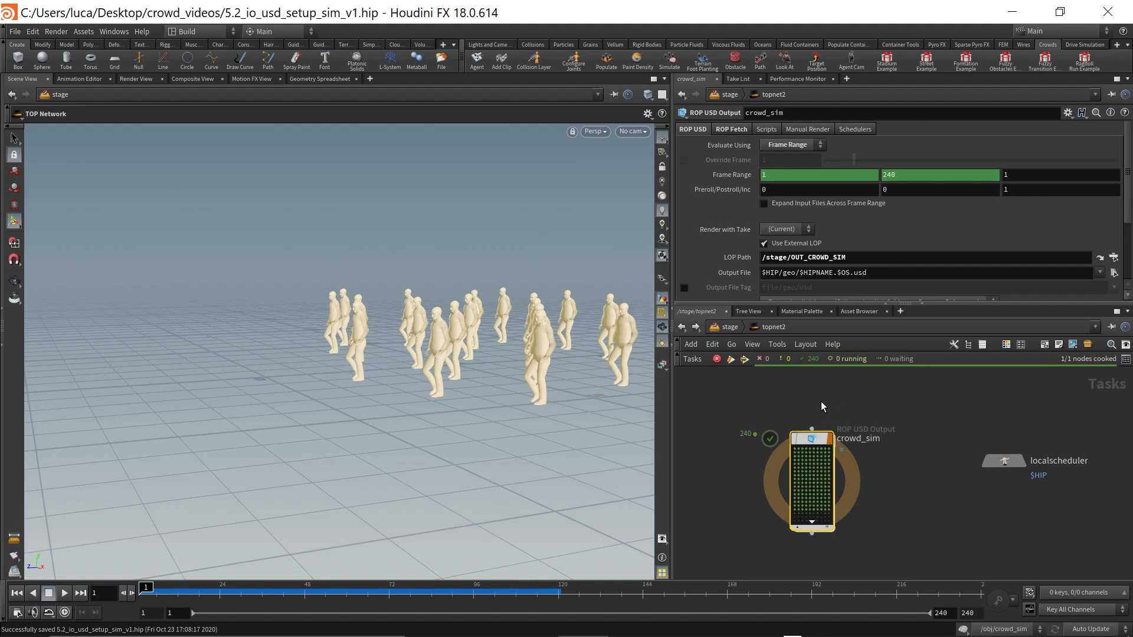
# Step: Return to the stage network and add a Sublayer node below OUT_CROWD_SIM
pyautogui.click(728, 328)
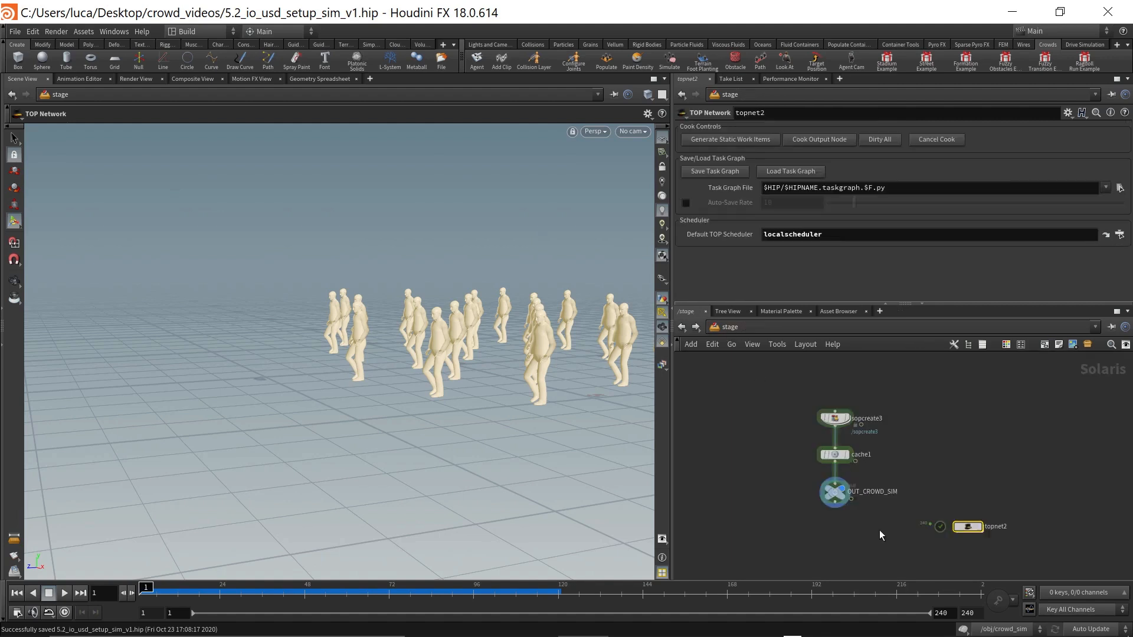
pyautogui.moveTo(861, 545); pyautogui.dragTo(854, 511, button='middle')
pyautogui.scroll(3, 855, 495)
pyautogui.press('Tab')
pyautogui.write('sublay')
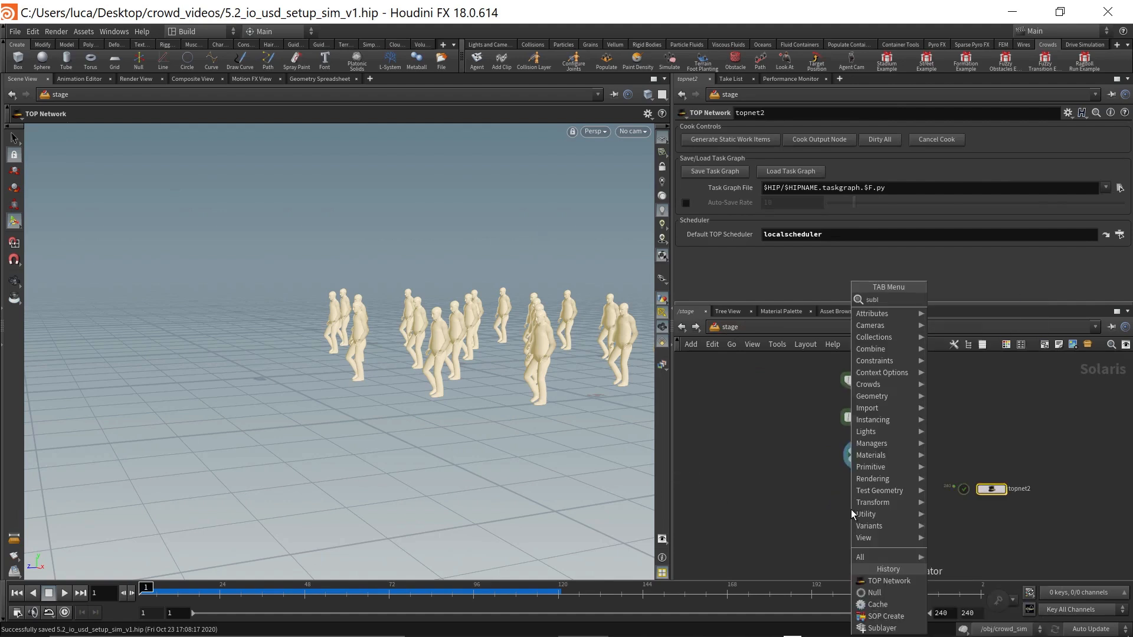
pyautogui.press('Return')
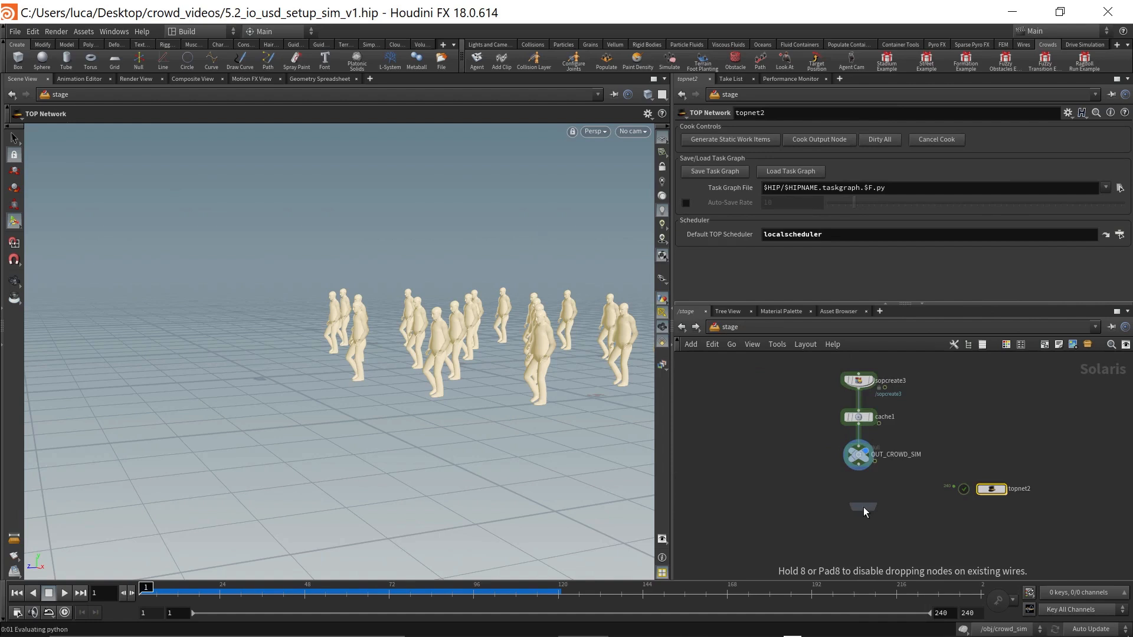
pyautogui.click(863, 507)
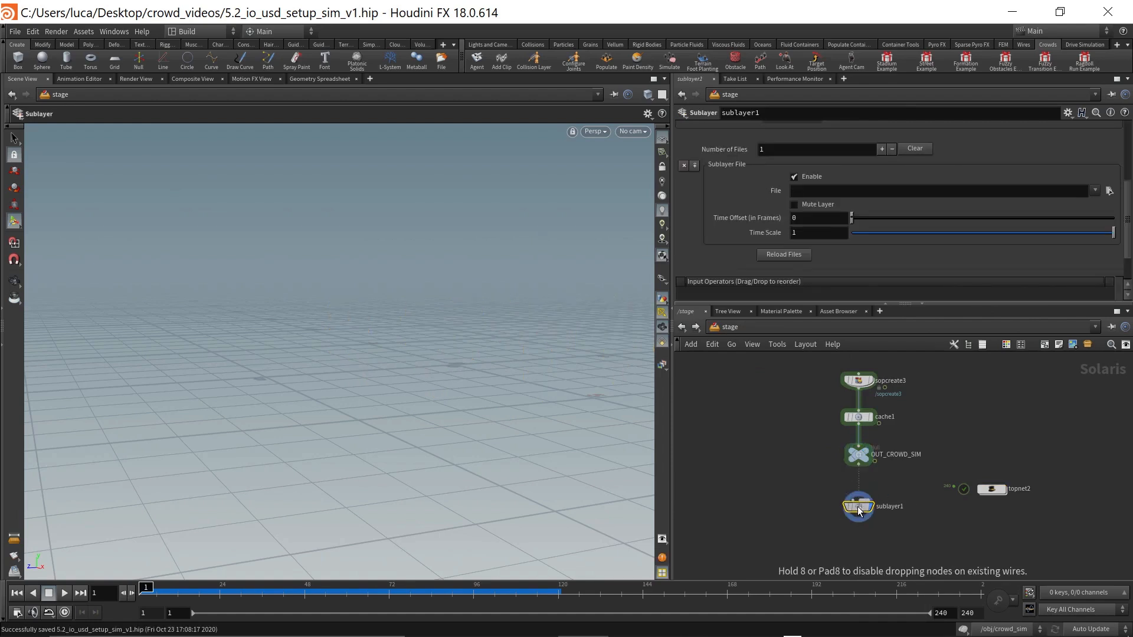
# Step: Load $HIP/geo/5.2_io_usd_setup_sim_v1.crowd_sim.usd as the Sublayer node's file
pyautogui.click(859, 498)
pyautogui.click(1109, 192)
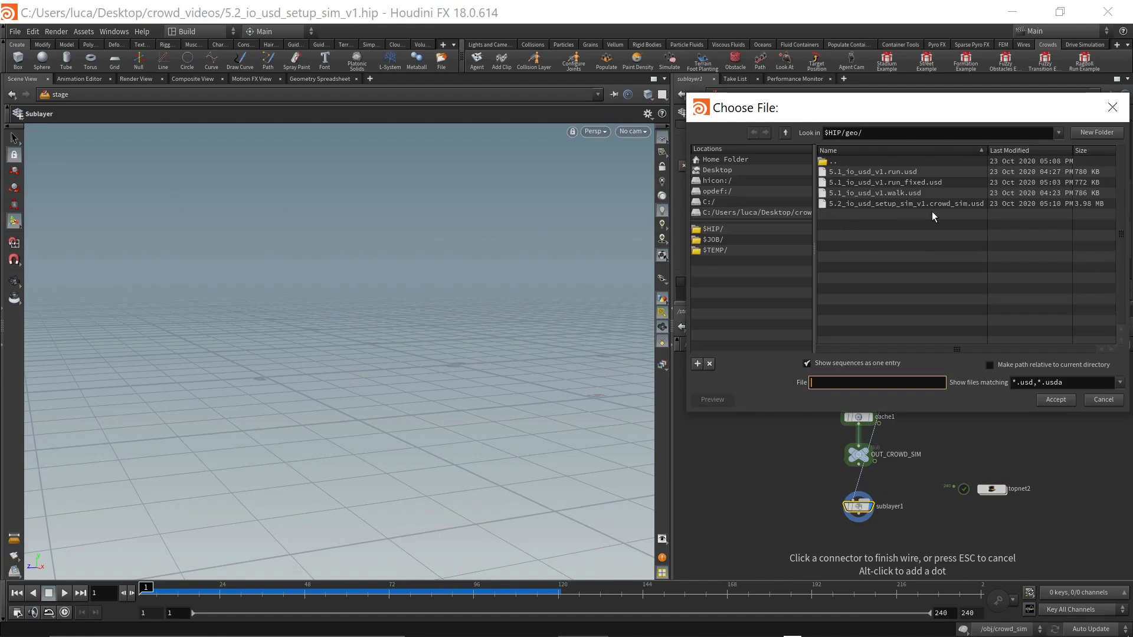
pyautogui.click(870, 205)
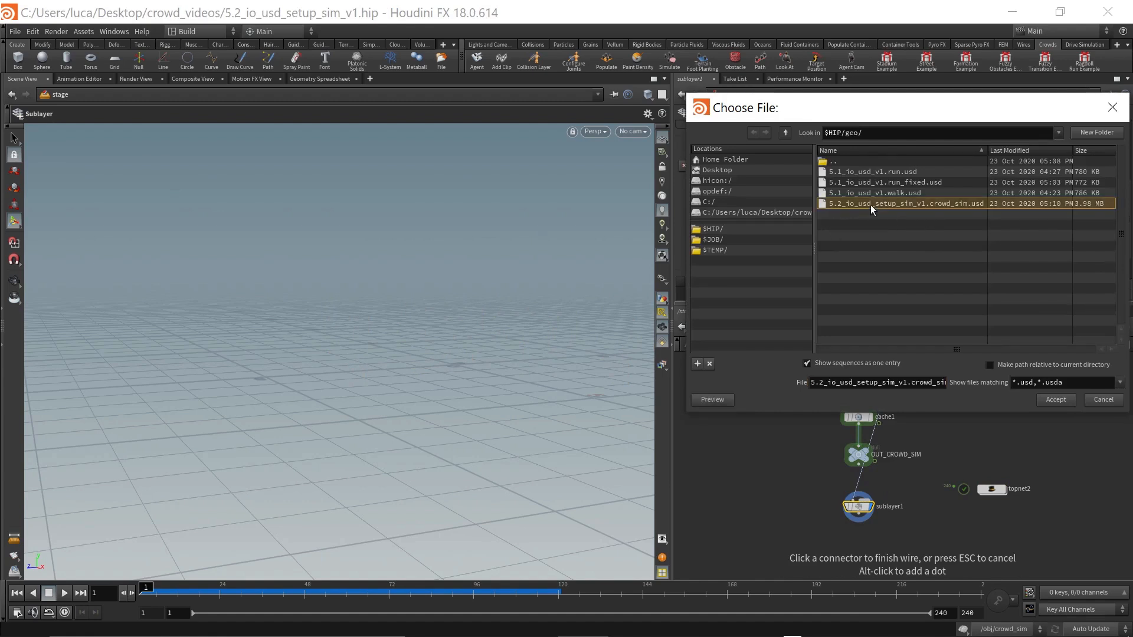
pyautogui.click(1056, 400)
pyautogui.click(753, 547)
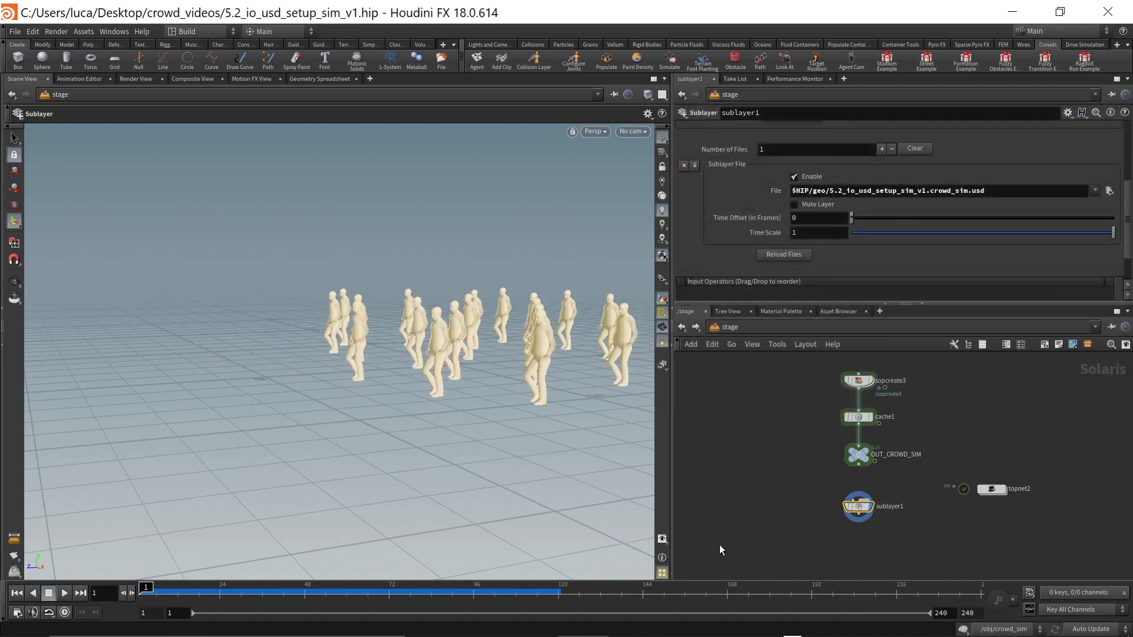
# Step: Scrub the timeline to check the sublayered crowd's motion, then return to frame 1
pyautogui.moveTo(180, 591); pyautogui.dragTo(290, 589)
pyautogui.moveTo(172, 589); pyautogui.dragTo(142, 589)
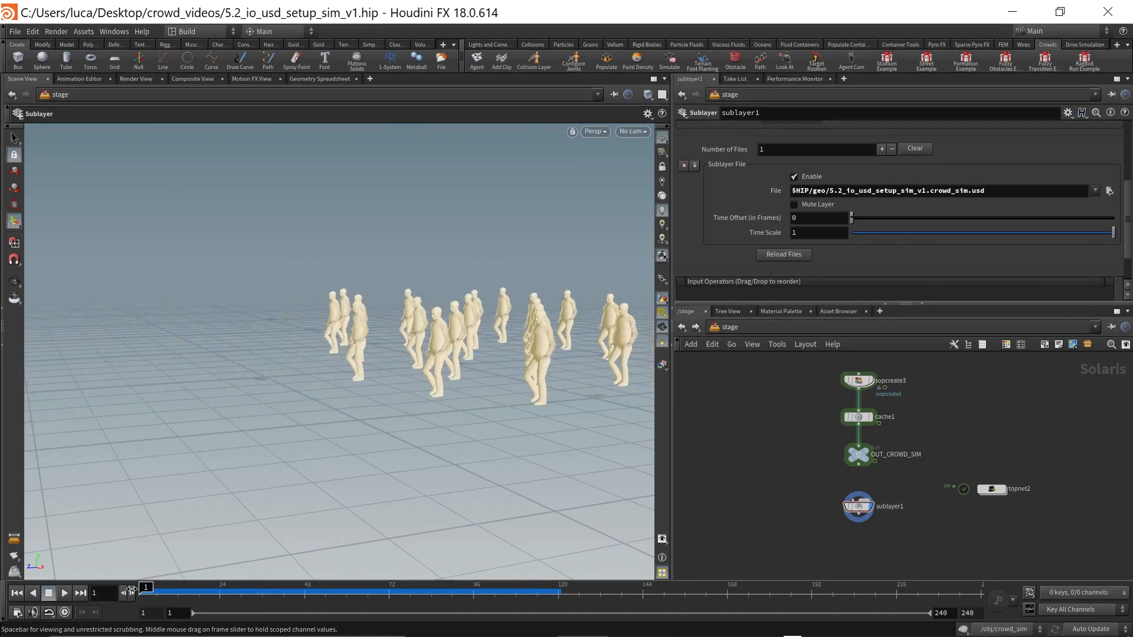
# Step: Switch the network to the obj level and bring the crowd object nodes into view
pyautogui.scroll(-2, 791, 490)
pyautogui.click(748, 326)
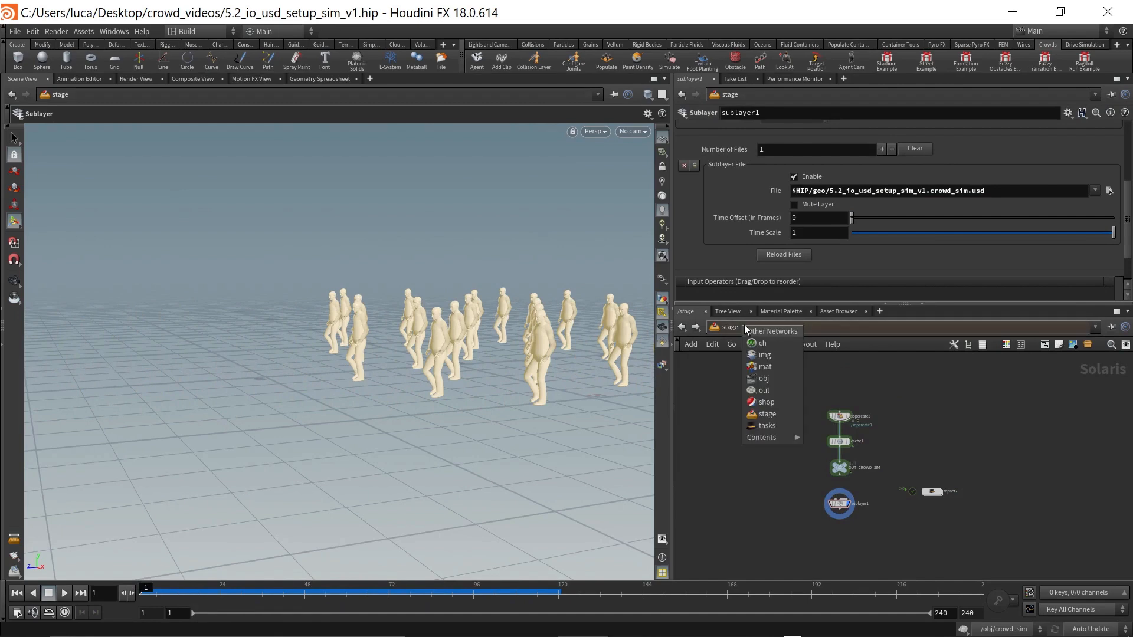
pyautogui.click(775, 377)
pyautogui.click(806, 480)
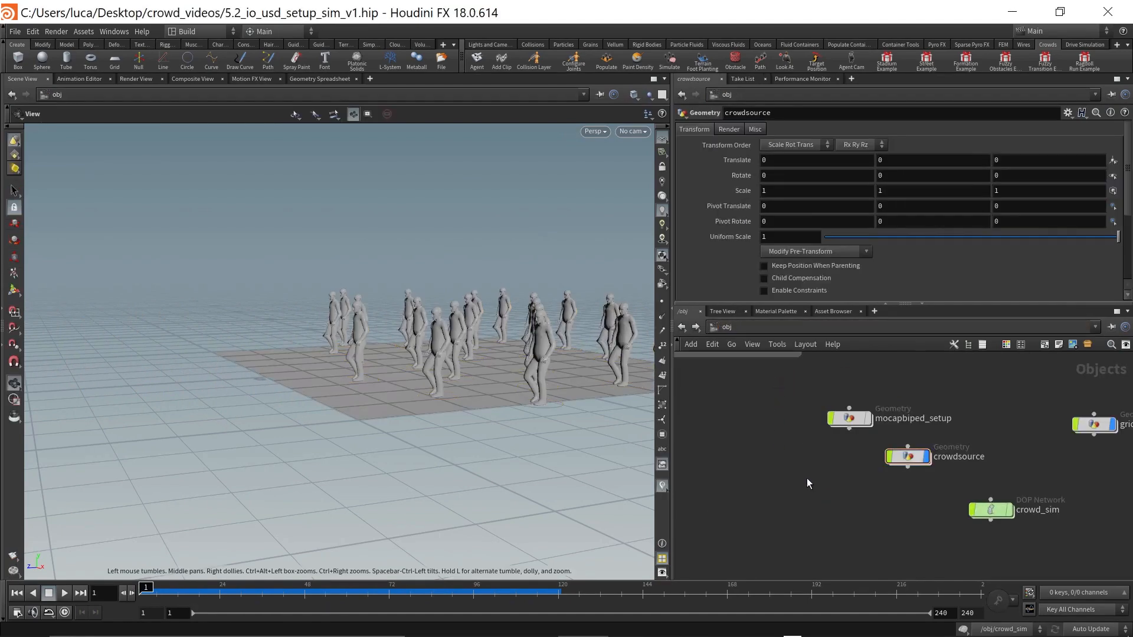
pyautogui.scroll(-2, 792, 473)
pyautogui.moveTo(798, 464); pyautogui.dragTo(796, 502, button='middle')
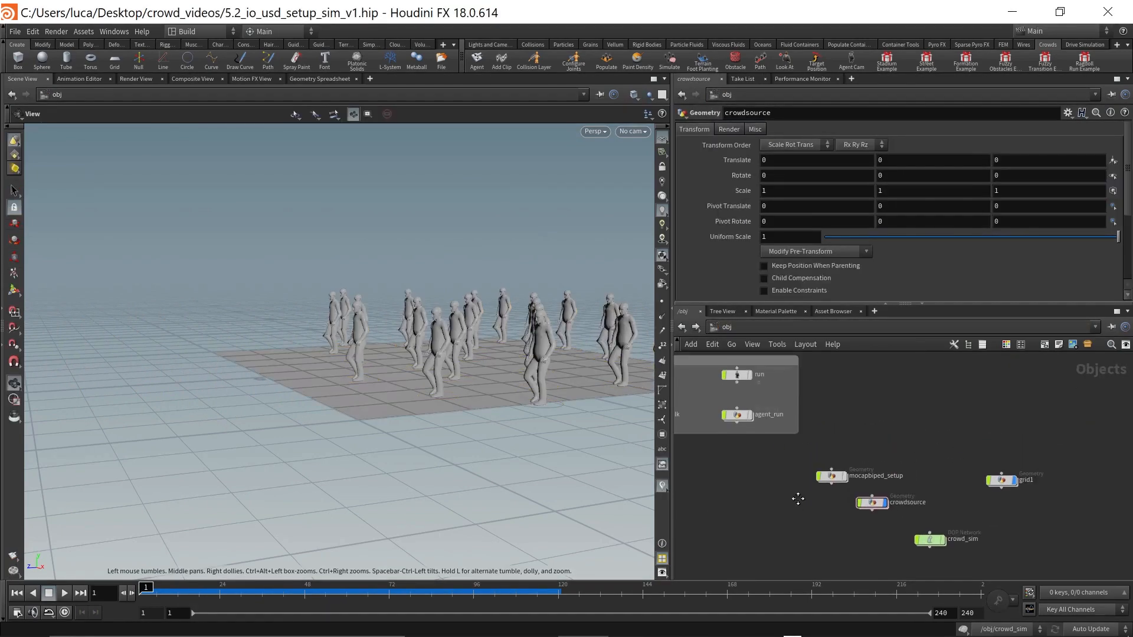
# Step: Open the crowd Agent tool to examine its source options, and close it without creating an agent
pyautogui.moveTo(478, 390); pyautogui.dragTo(486, 388)
pyautogui.moveTo(486, 388); pyautogui.dragTo(422, 426, button='middle')
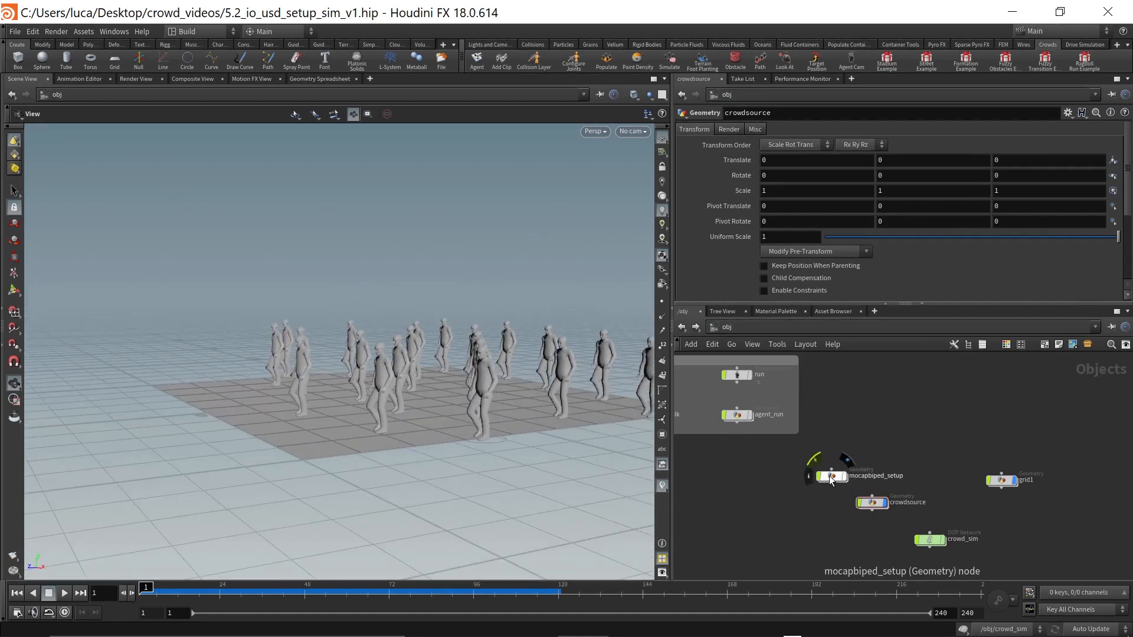
pyautogui.click(477, 61)
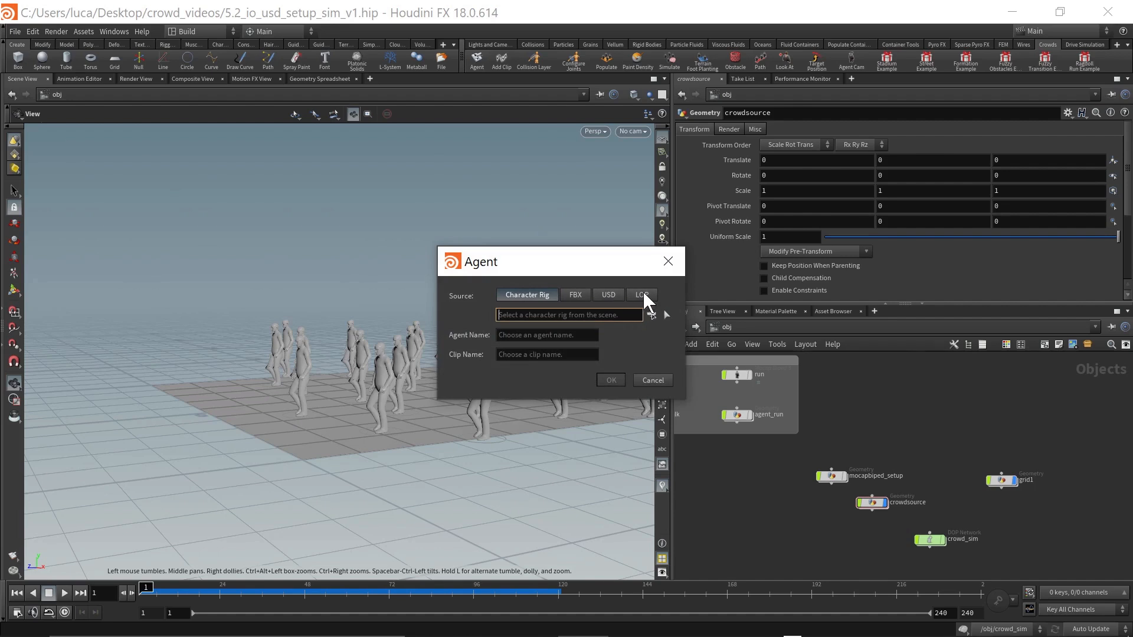
pyautogui.click(668, 261)
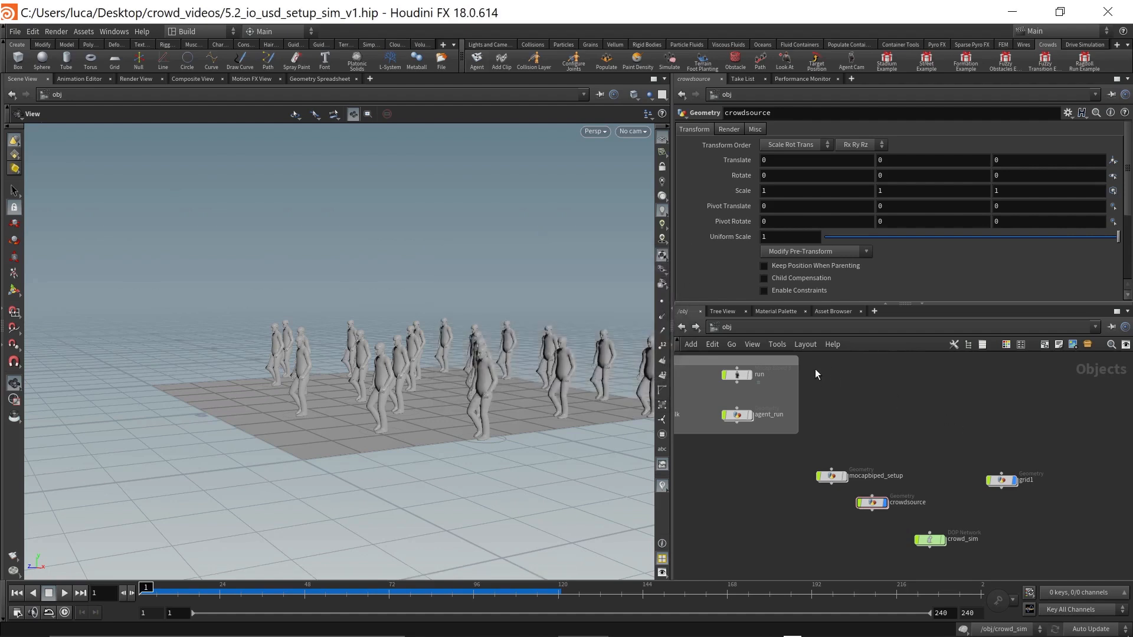
# Step: Switch to the stage network and display the import_run sublayer node to check the imported run agent
pyautogui.click(790, 329)
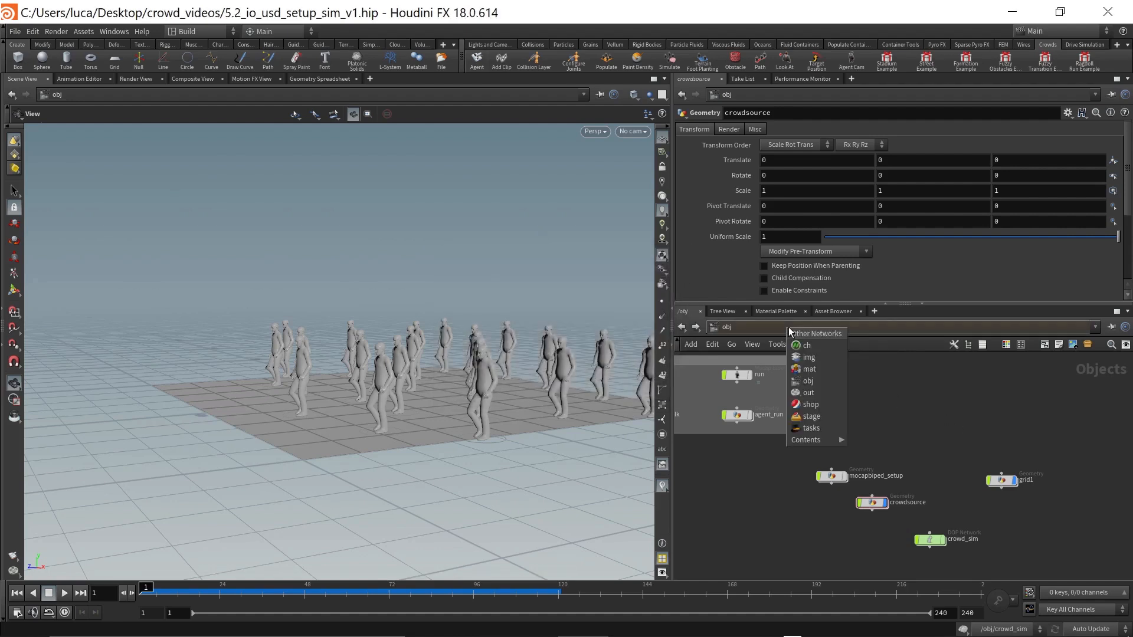
pyautogui.click(823, 417)
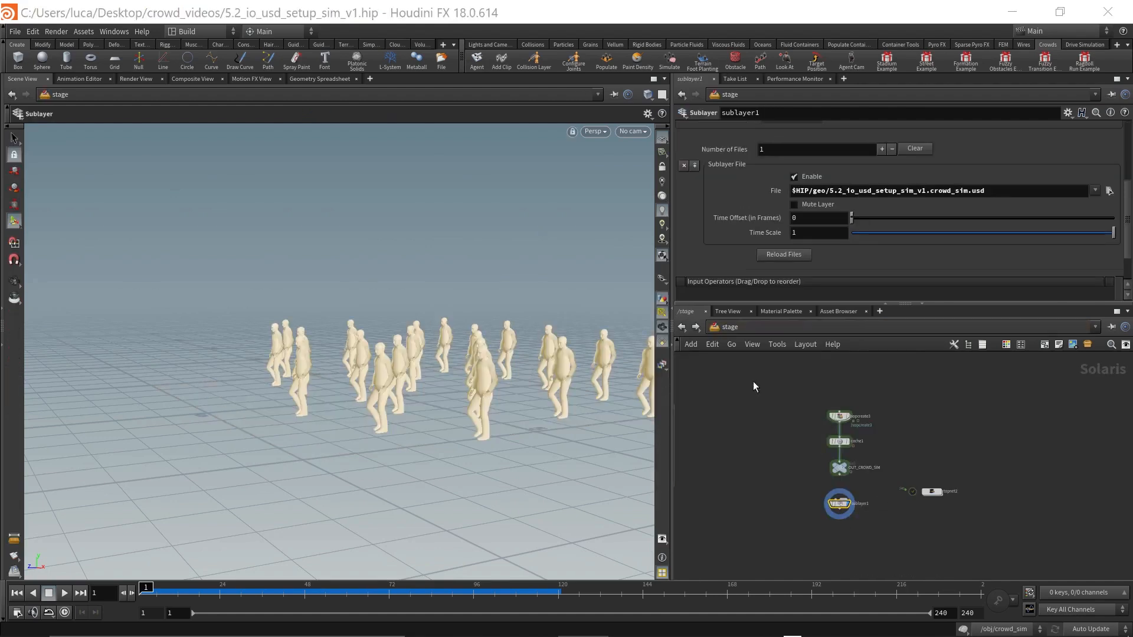
pyautogui.scroll(-5, 973, 497)
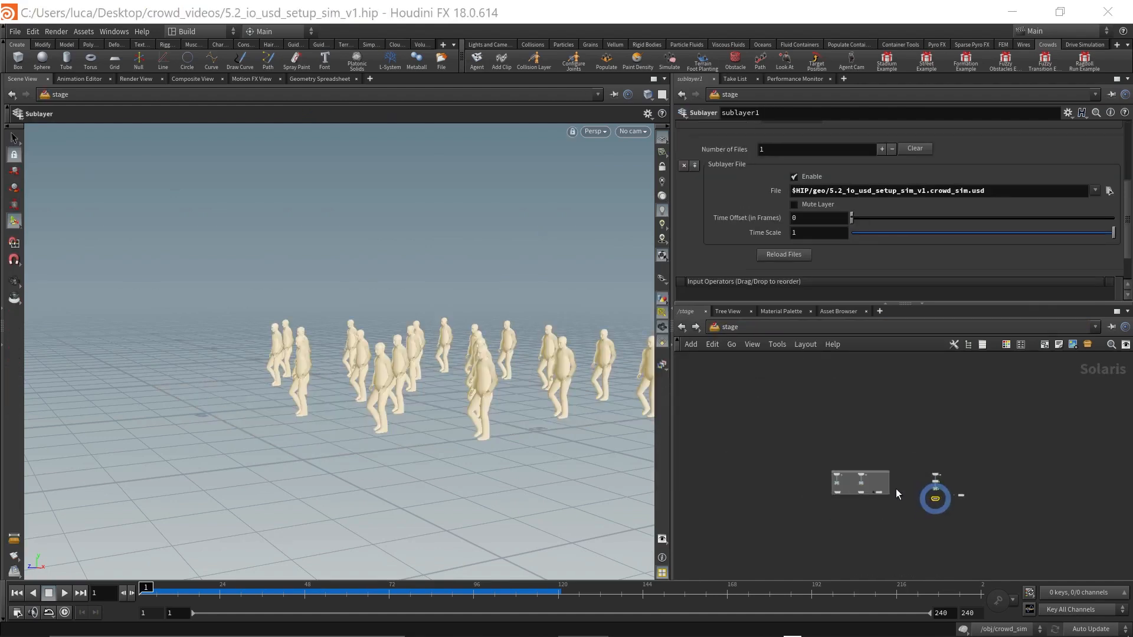
pyautogui.scroll(4, 894, 490)
pyautogui.scroll(5, 803, 498)
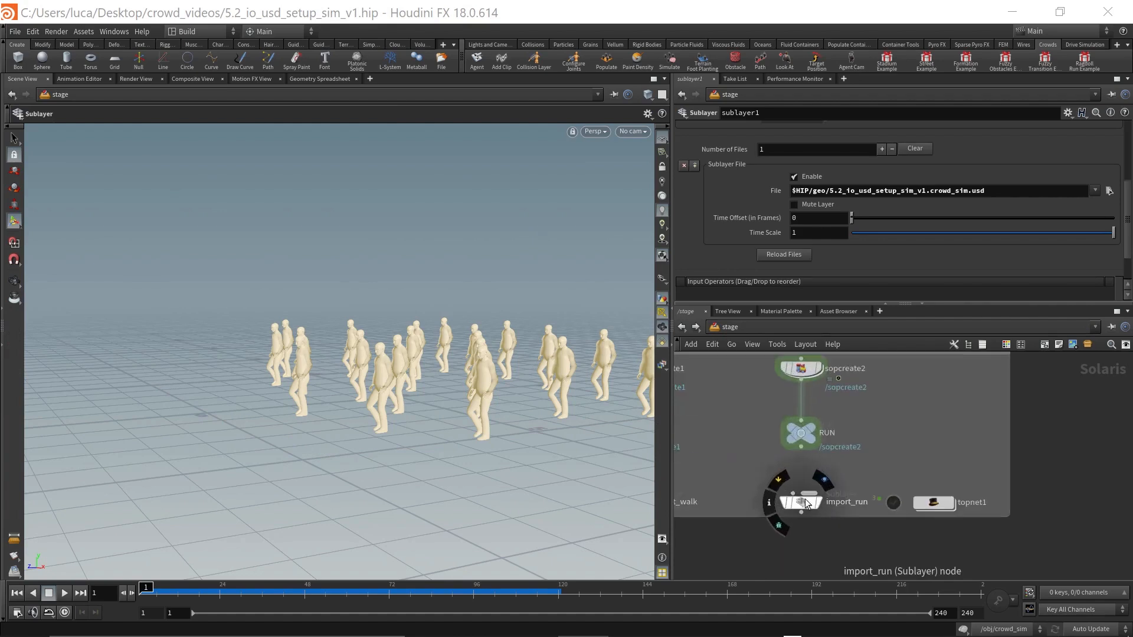
pyautogui.click(818, 502)
pyautogui.click(800, 502)
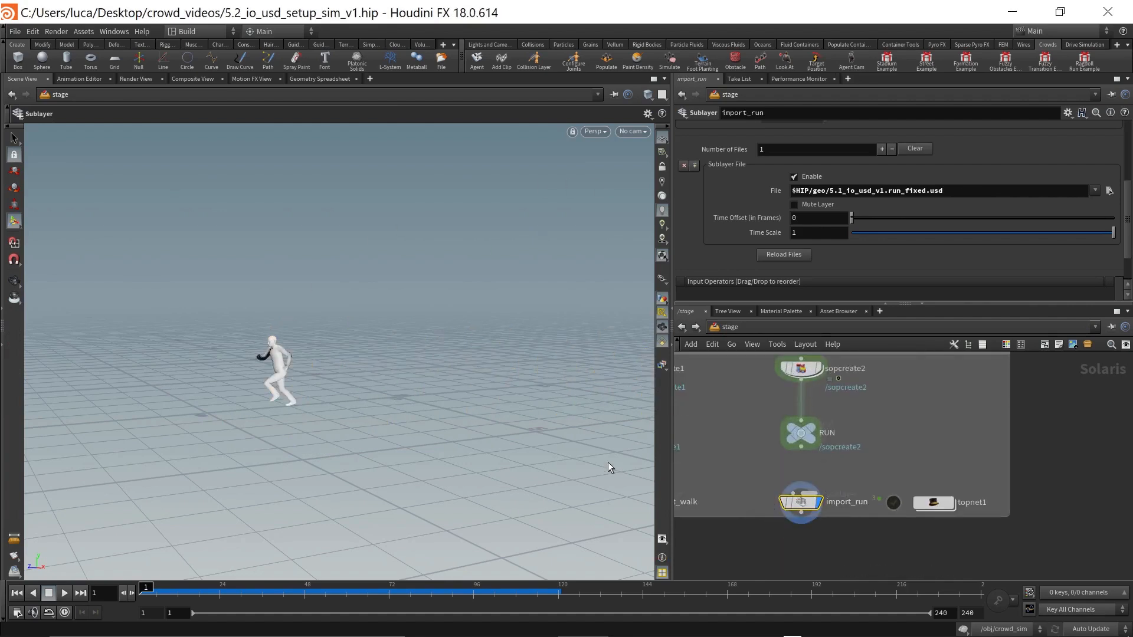
pyautogui.scroll(-5, 833, 546)
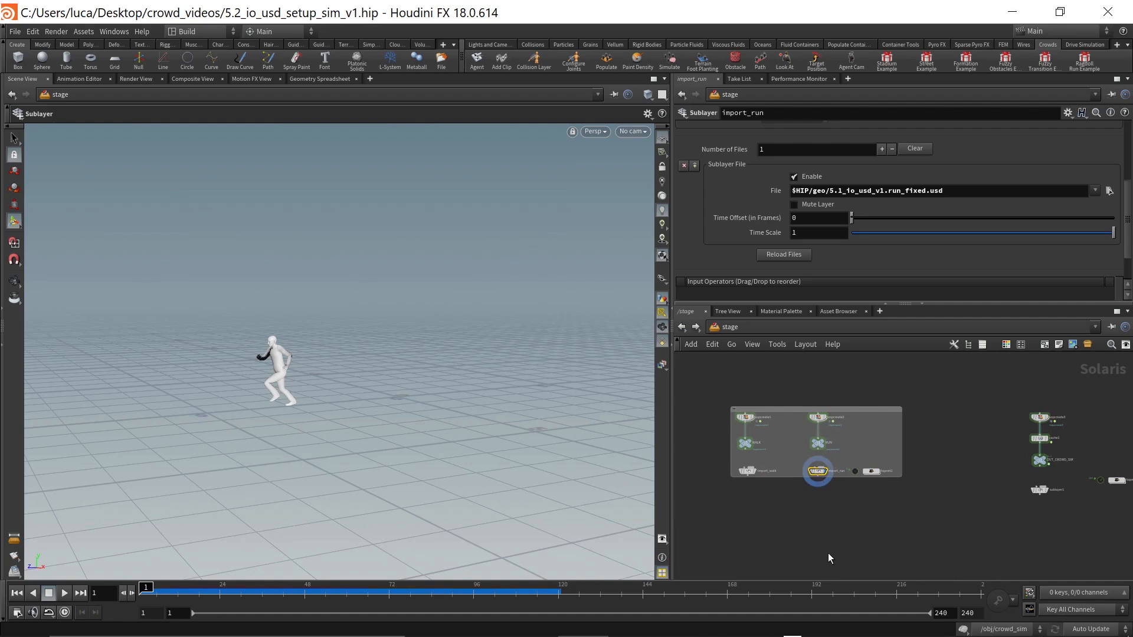
# Step: Go back to the obj level, enter the mocapbiped_setup geometry network and select its create_agent node
pyautogui.click(683, 328)
pyautogui.click(836, 479)
pyautogui.scroll(3, 834, 478)
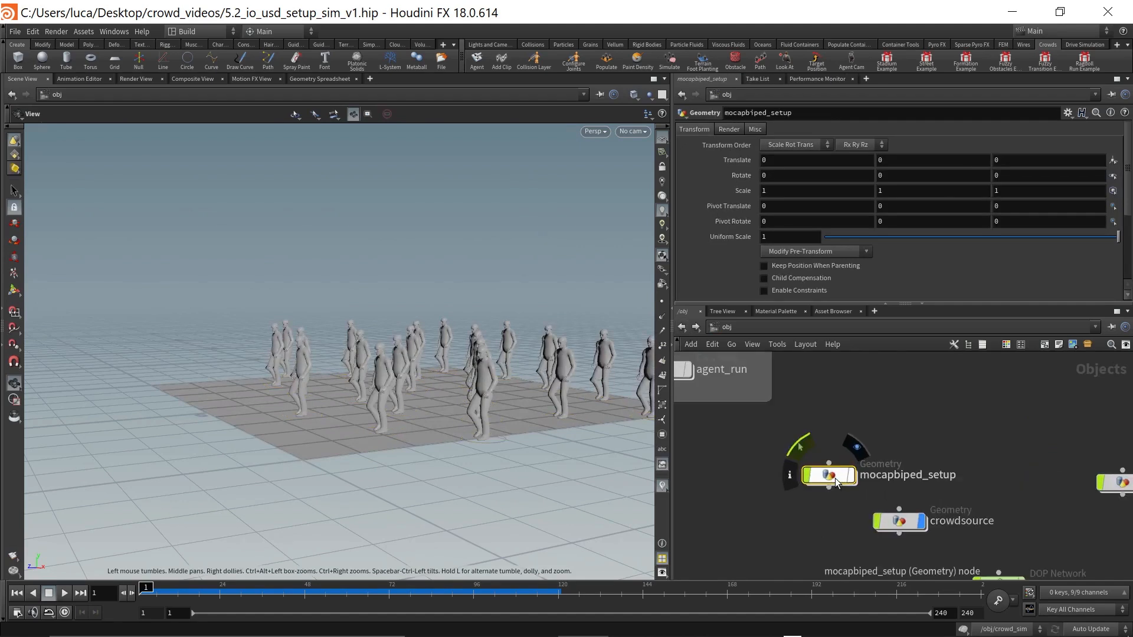
pyautogui.scroll(-3, 835, 478)
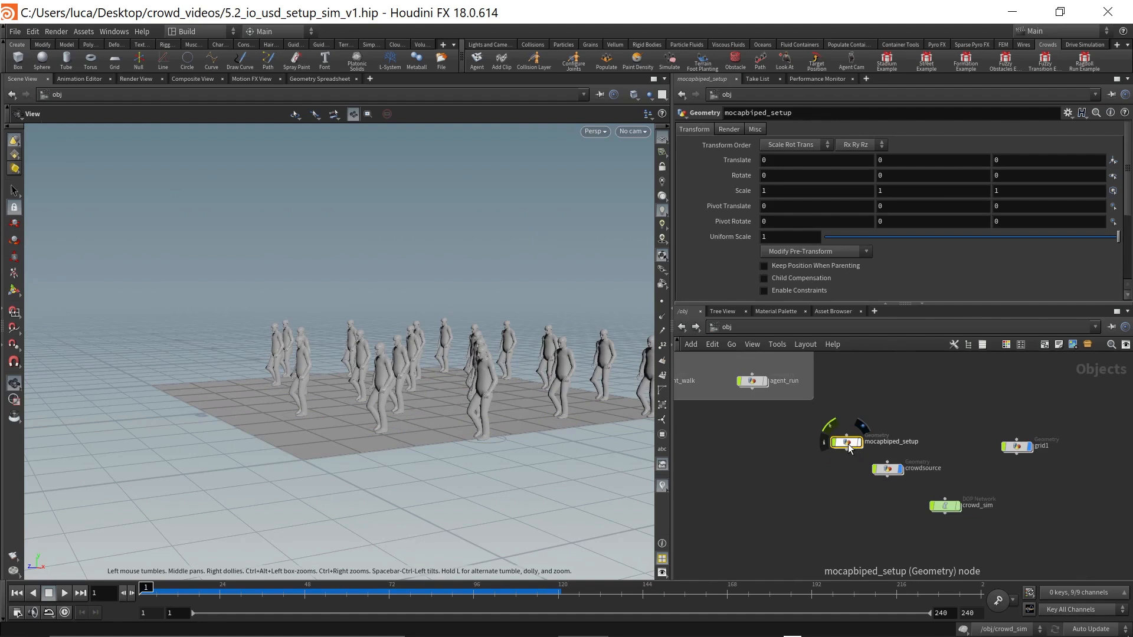
pyautogui.doubleClick(848, 444)
pyautogui.scroll(4, 962, 440)
pyautogui.scroll(-2, 958, 419)
pyautogui.moveTo(958, 419); pyautogui.dragTo(932, 447, button='middle')
pyautogui.click(879, 384)
pyautogui.scroll(5, 790, 192)
# Step: Examine the available Input types of the create_agent node, keeping USD selected
pyautogui.click(791, 195)
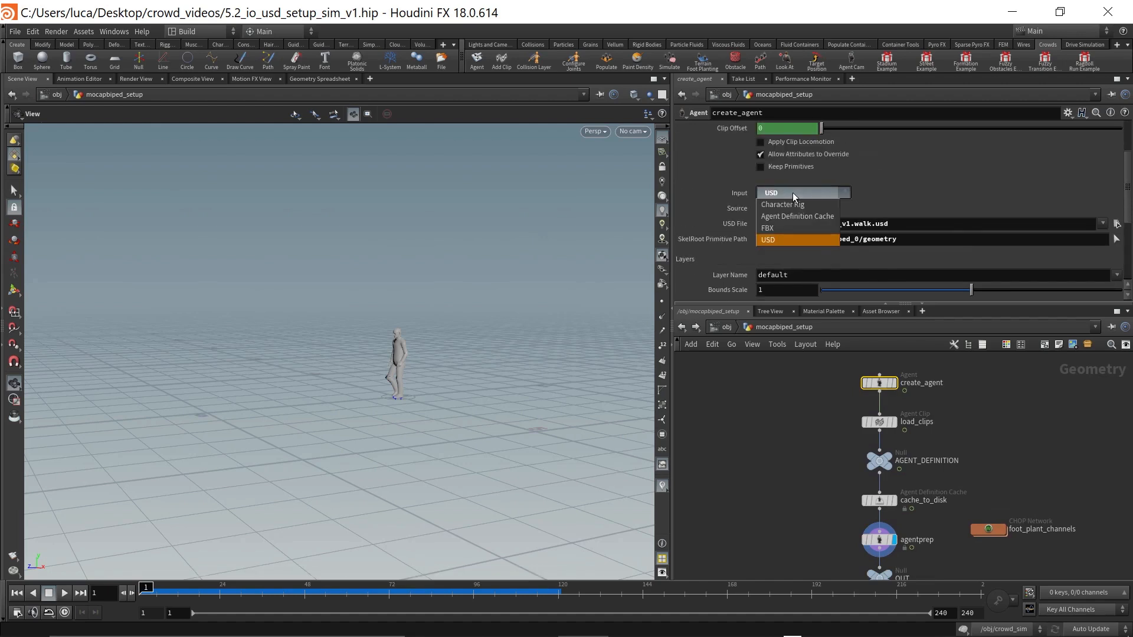
pyautogui.click(901, 174)
pyautogui.scroll(3, 884, 180)
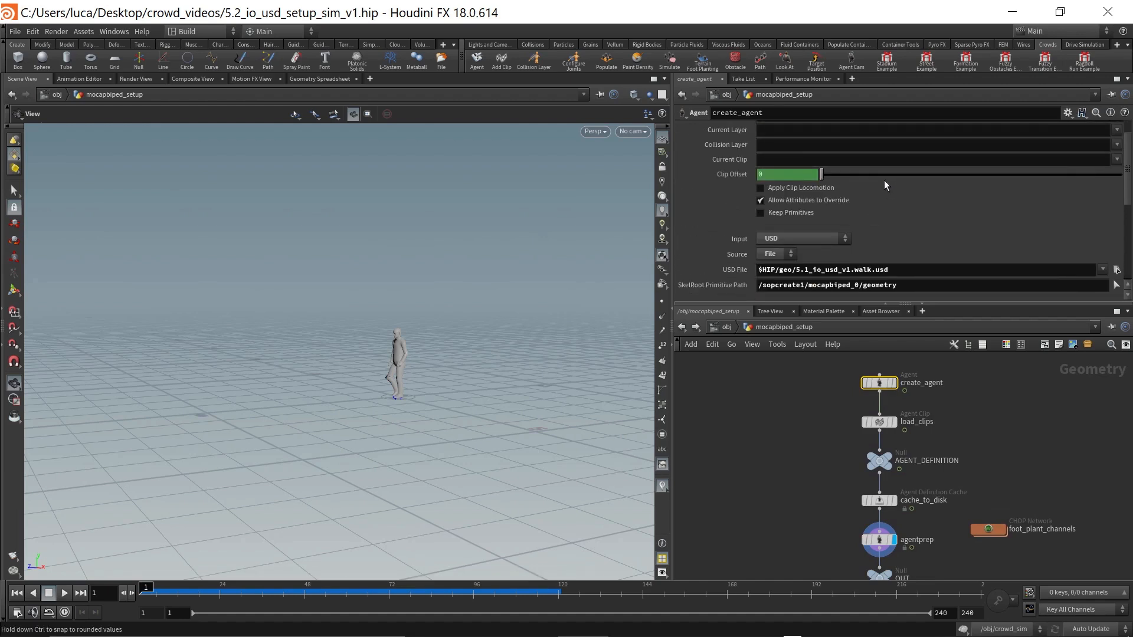
pyautogui.click(819, 239)
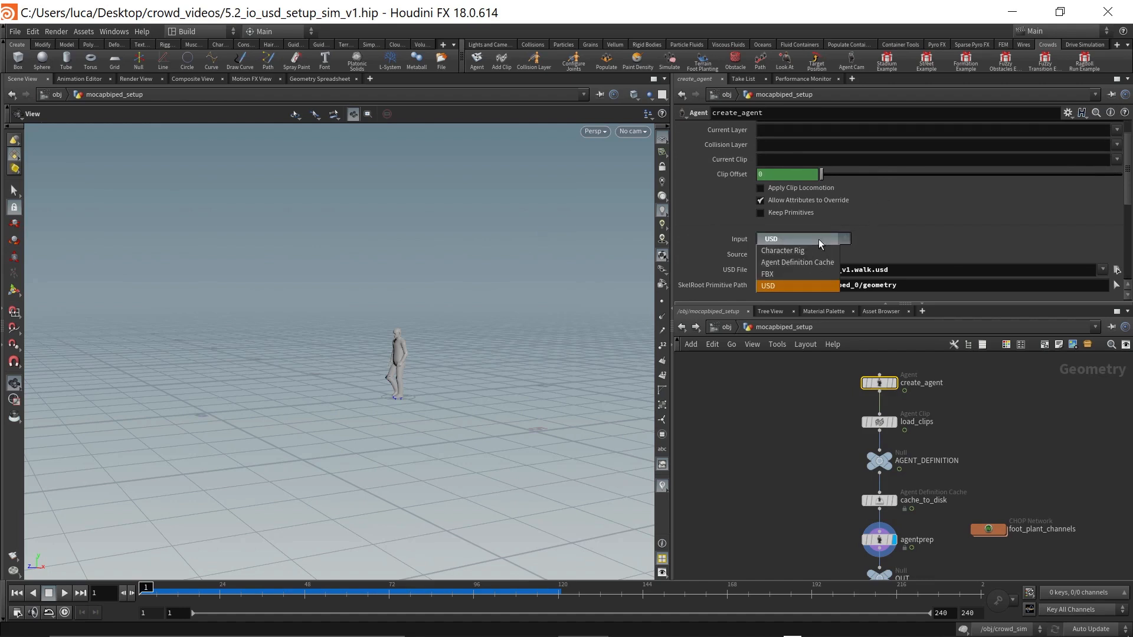
pyautogui.click(865, 220)
pyautogui.scroll(-1, 866, 220)
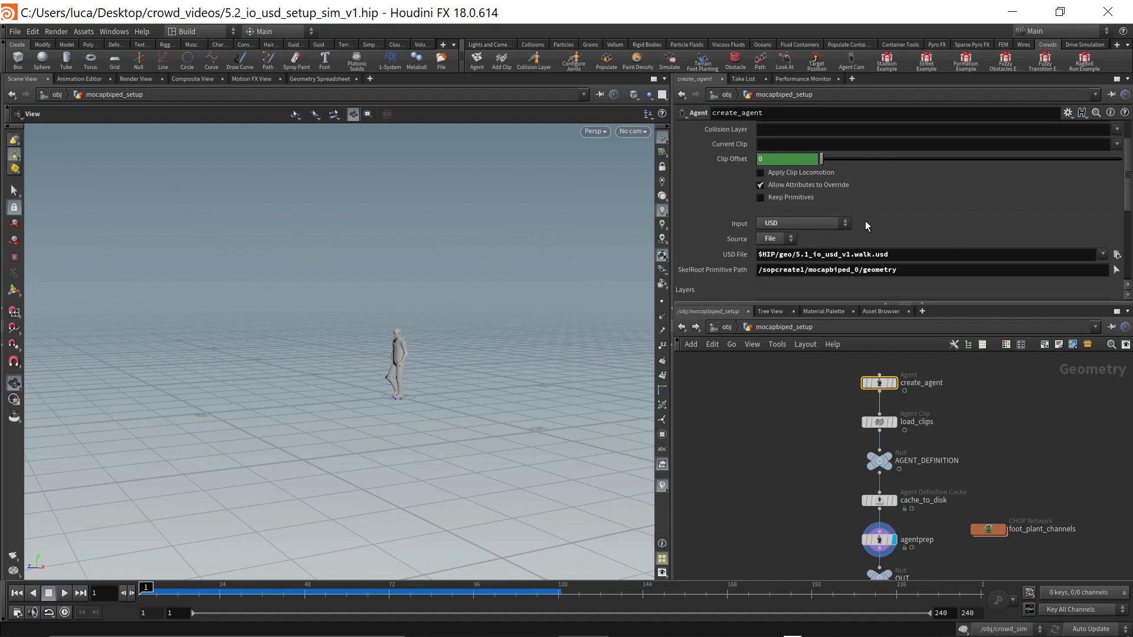
# Step: Set the create_agent node's USD source to LOP and its LOP Path to /stage/import_walk
pyautogui.click(770, 251)
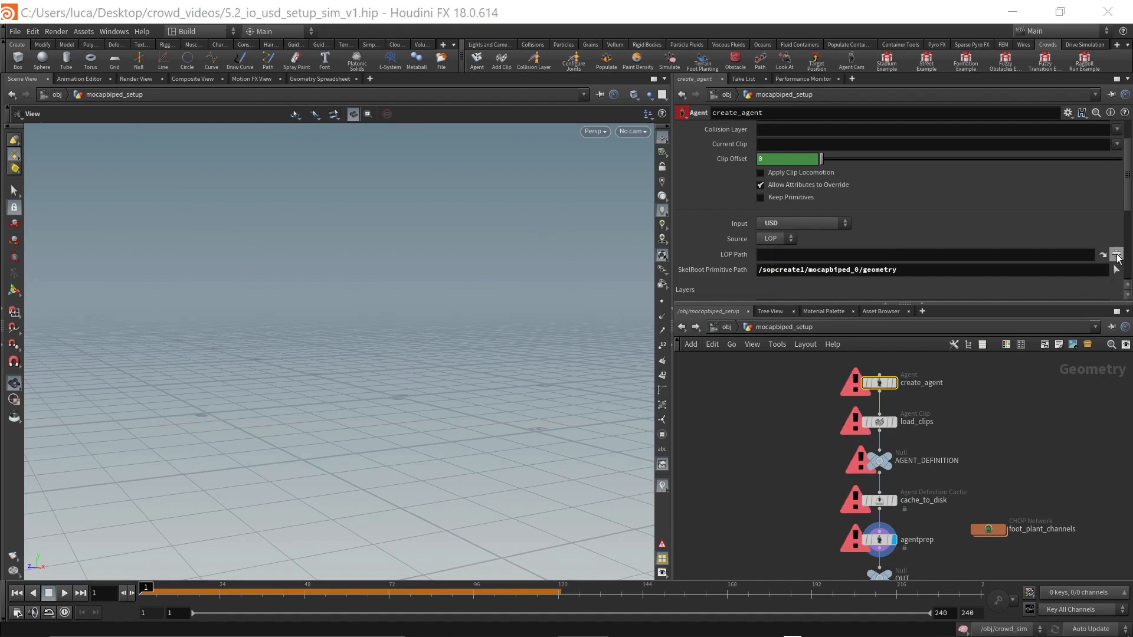
pyautogui.click(1116, 255)
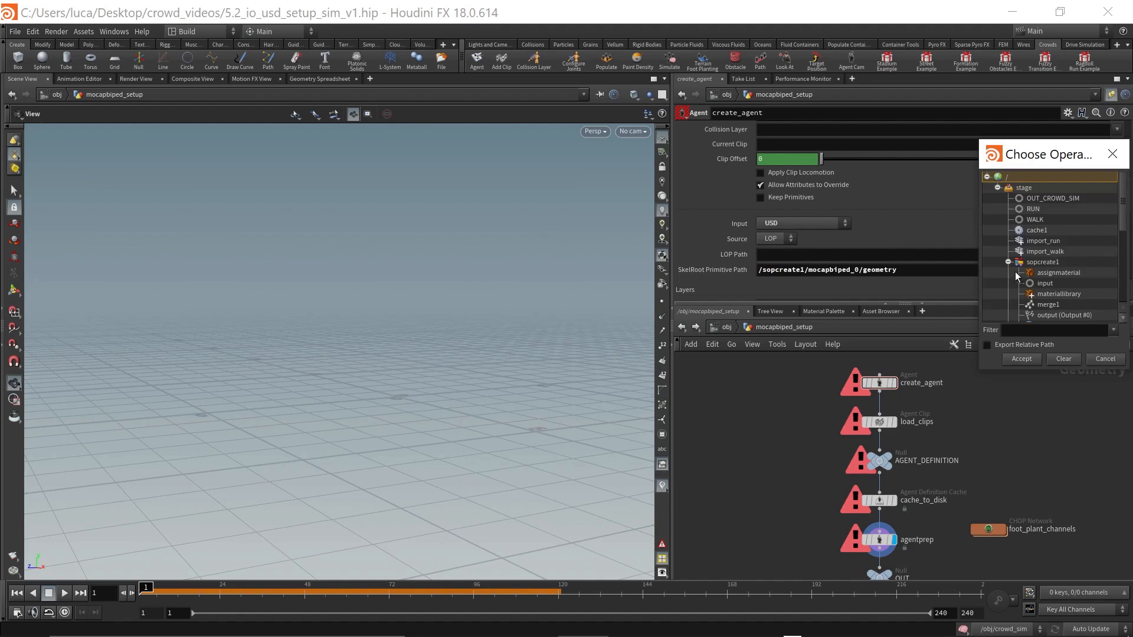
pyautogui.click(1045, 252)
pyautogui.click(1021, 359)
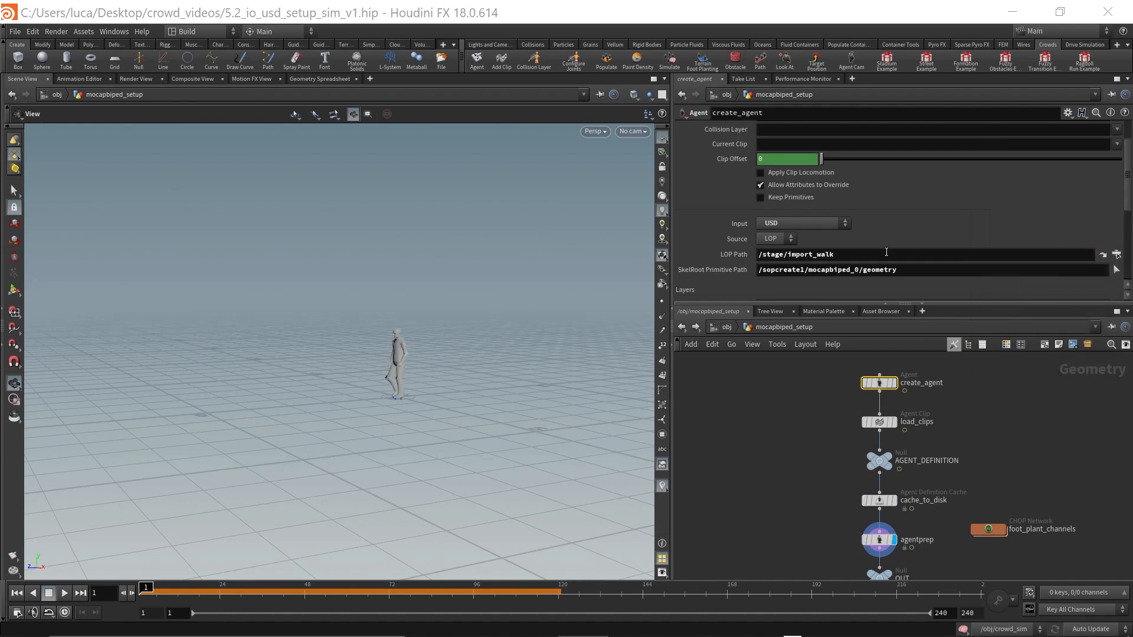
pyautogui.scroll(-3, 888, 234)
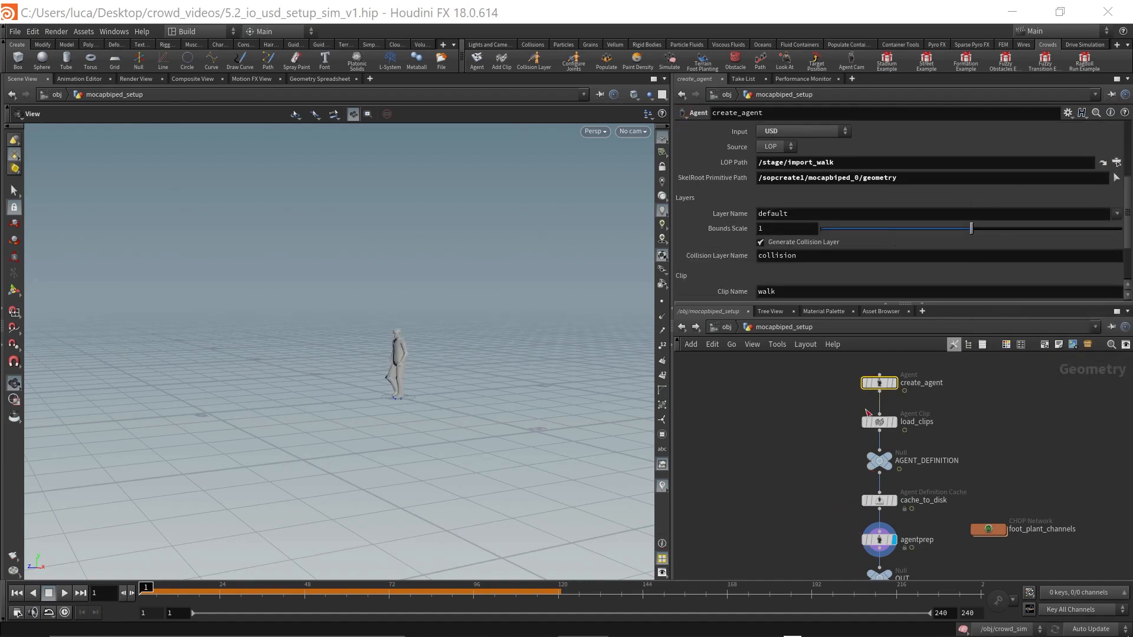
# Step: Set the source of both the walk and run clips in the load_clips node to LOP
pyautogui.click(882, 421)
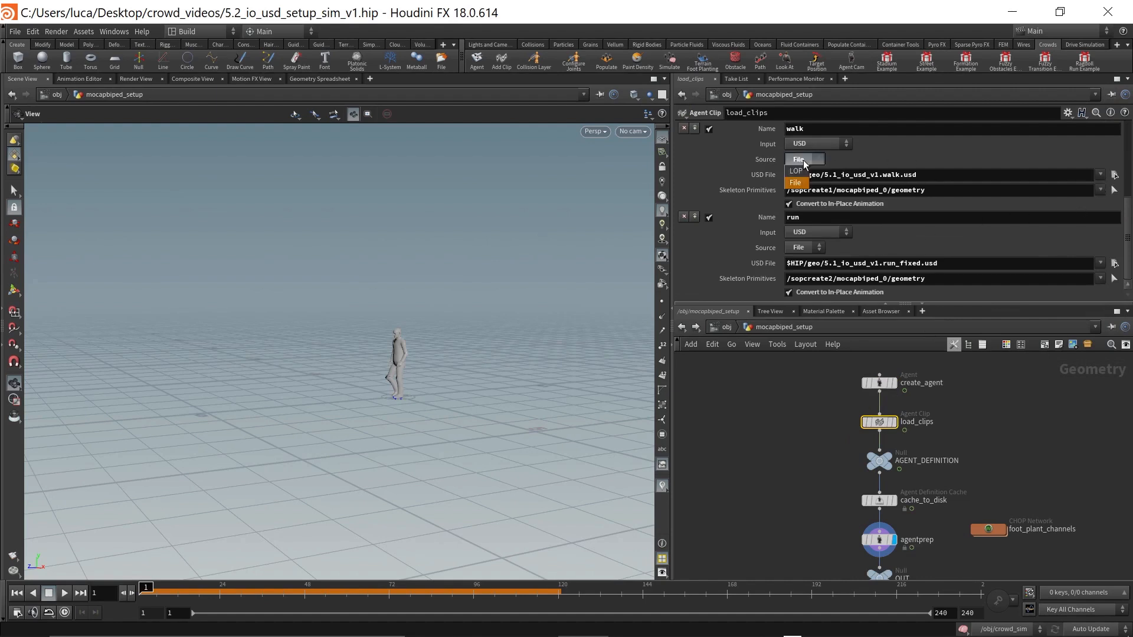
pyautogui.click(797, 170)
pyautogui.click(801, 248)
pyautogui.click(797, 259)
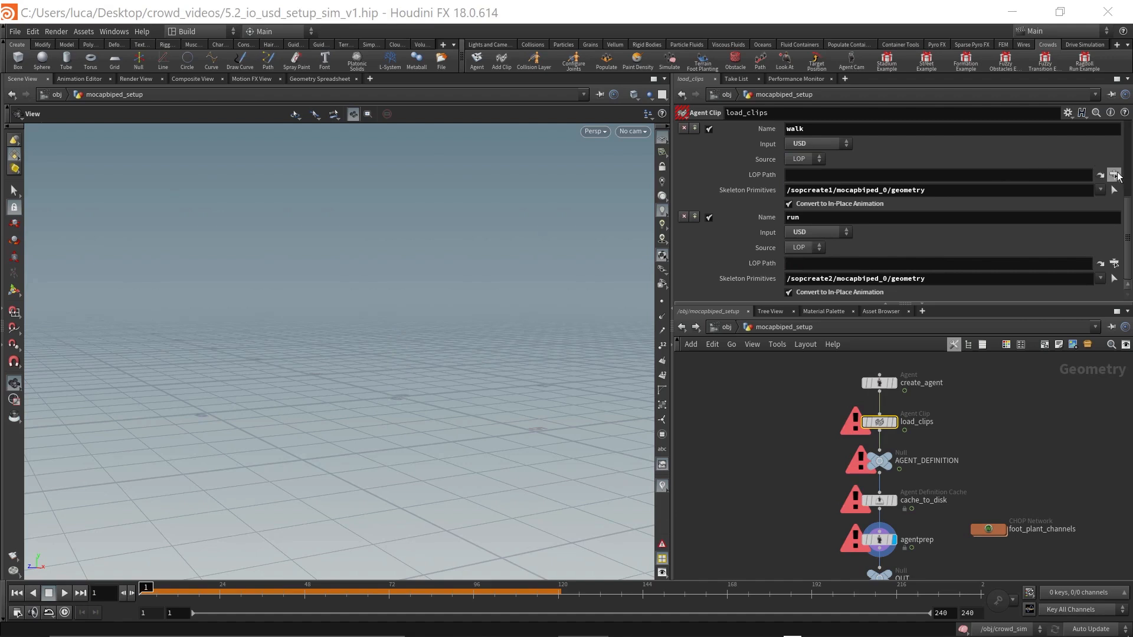
# Step: Set the LOP Path of the walk clip to /stage/import_walk and of the run clip to /stage/import_run
pyautogui.click(1114, 175)
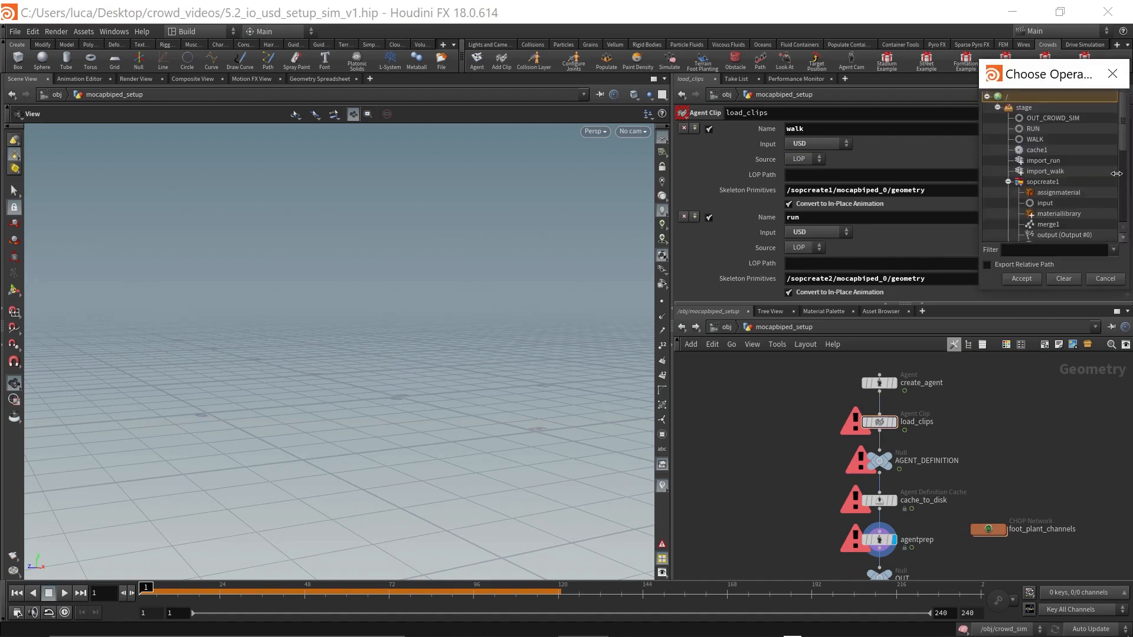
pyautogui.click(1046, 170)
pyautogui.click(1022, 279)
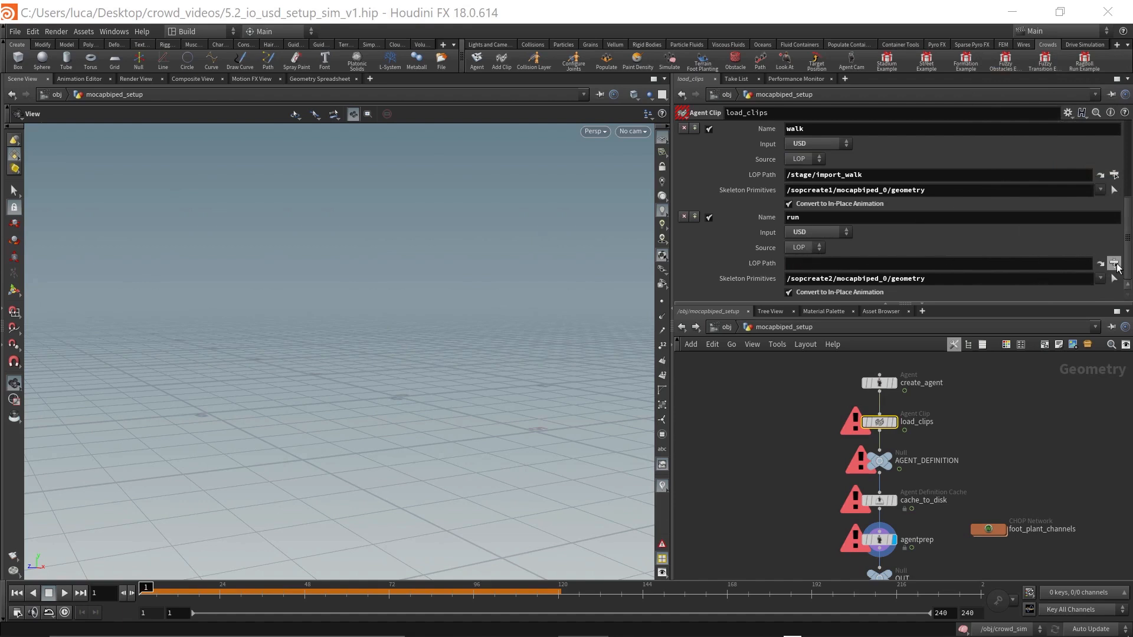
pyautogui.click(1114, 264)
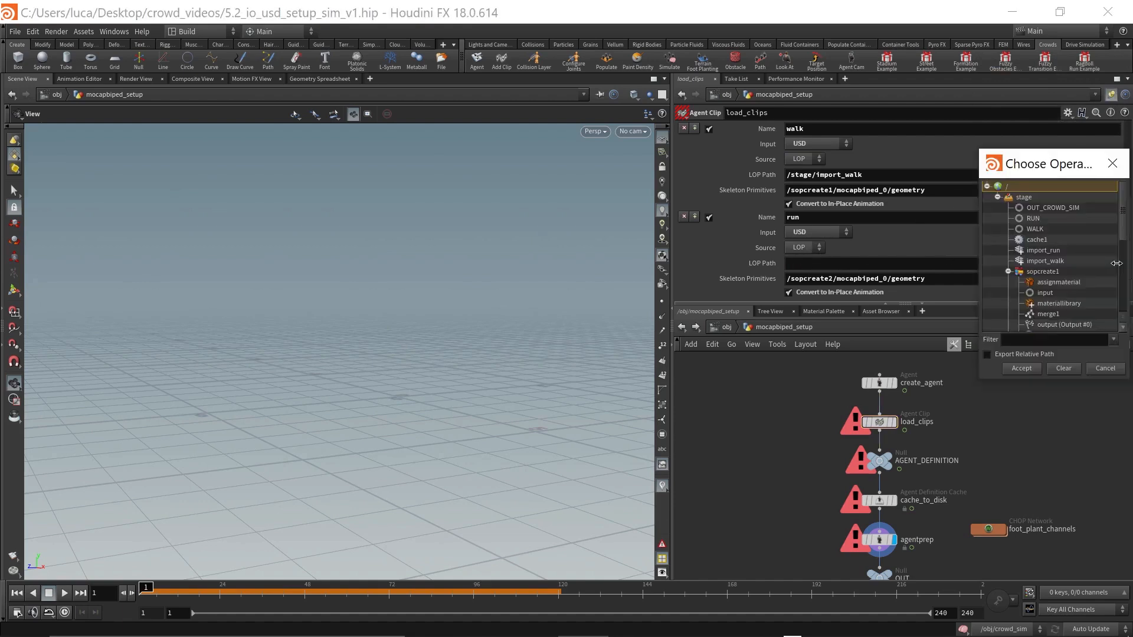
pyautogui.click(1046, 251)
pyautogui.click(1028, 370)
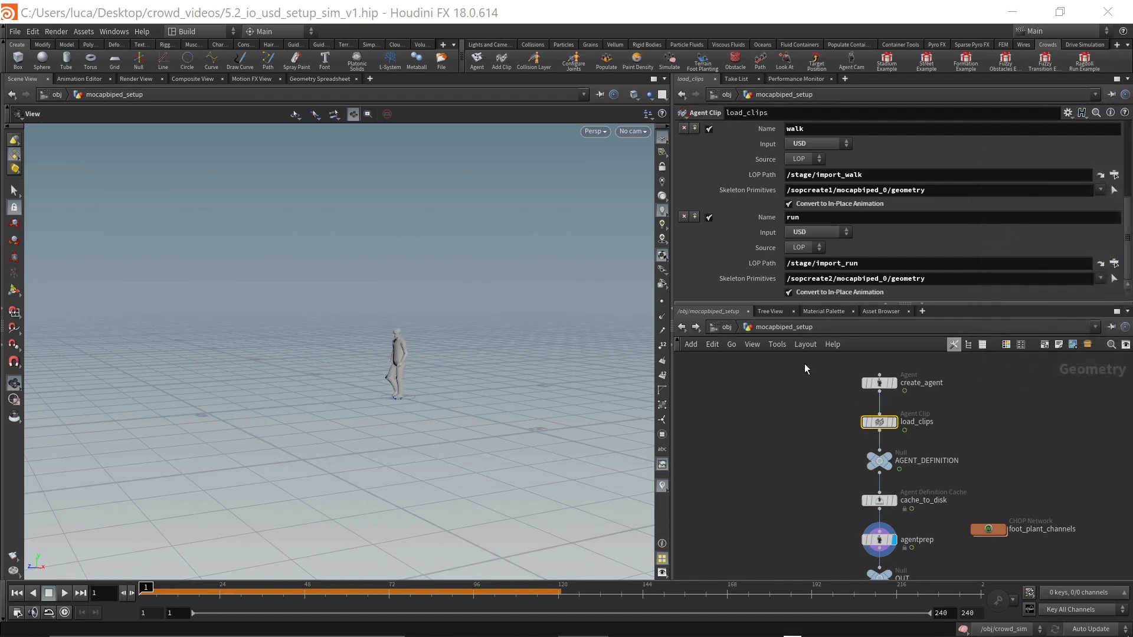
# Step: Play the simulation inside the crowd_sim network to check the agents' motion, and return to frame 1 at the obj level
pyautogui.moveTo(810, 523); pyautogui.dragTo(809, 508, button='middle')
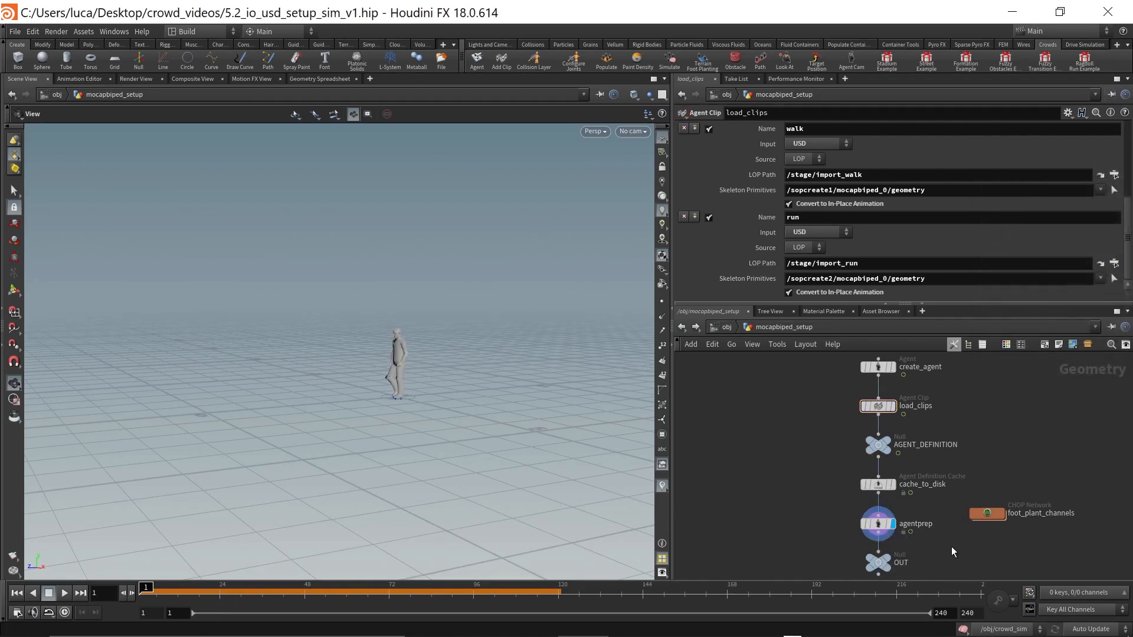
pyautogui.press('u')
pyautogui.click(950, 508)
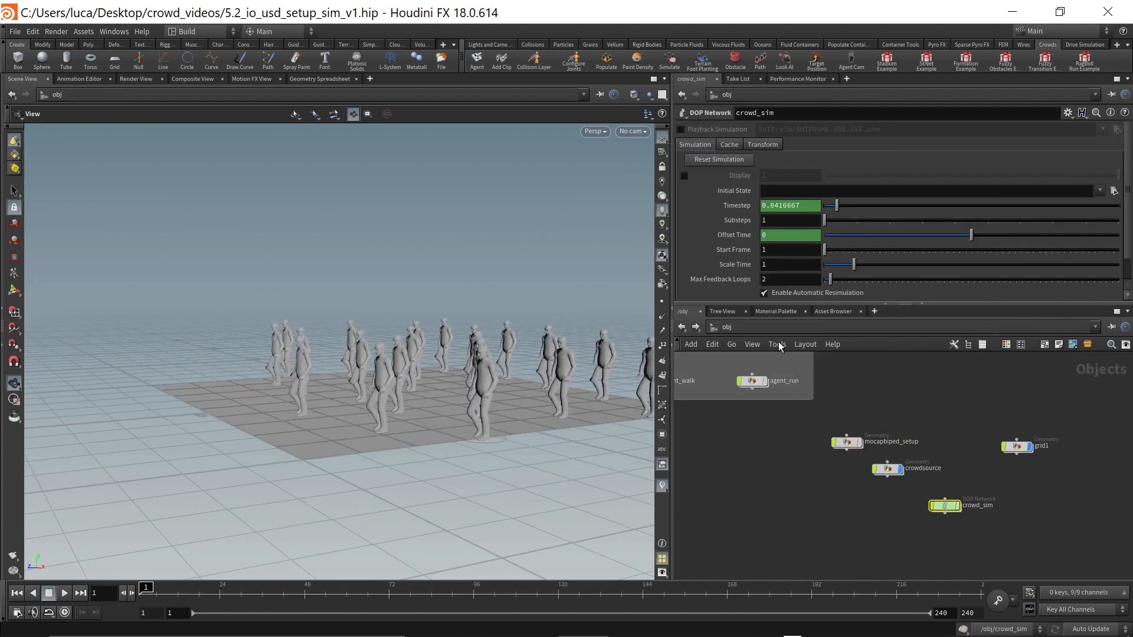
pyautogui.doubleClick(945, 507)
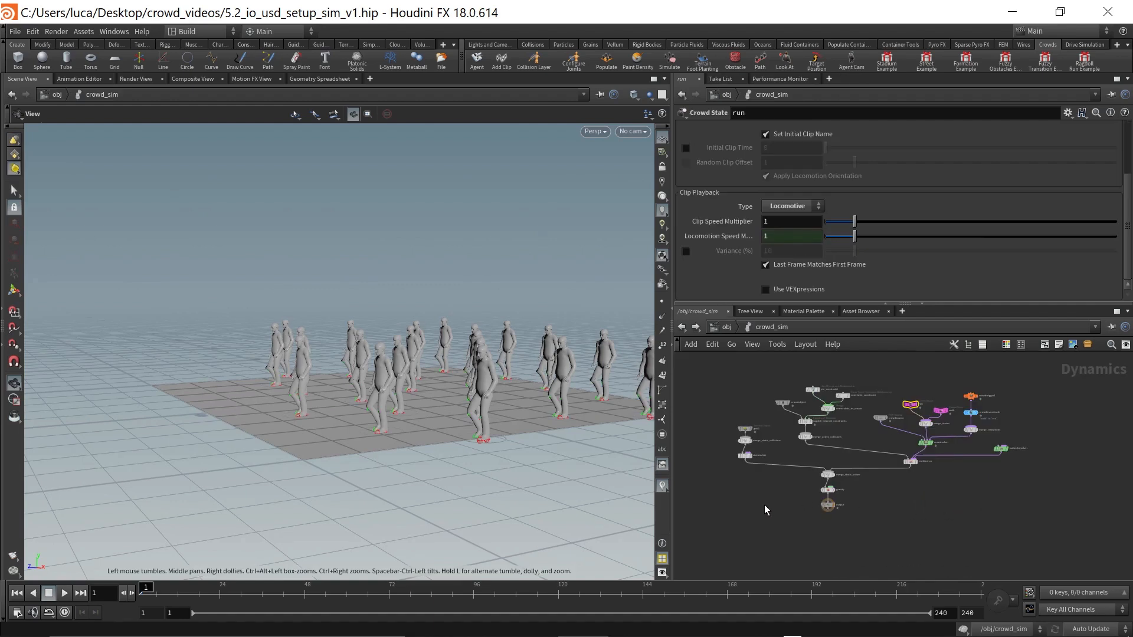
pyautogui.press('Up')
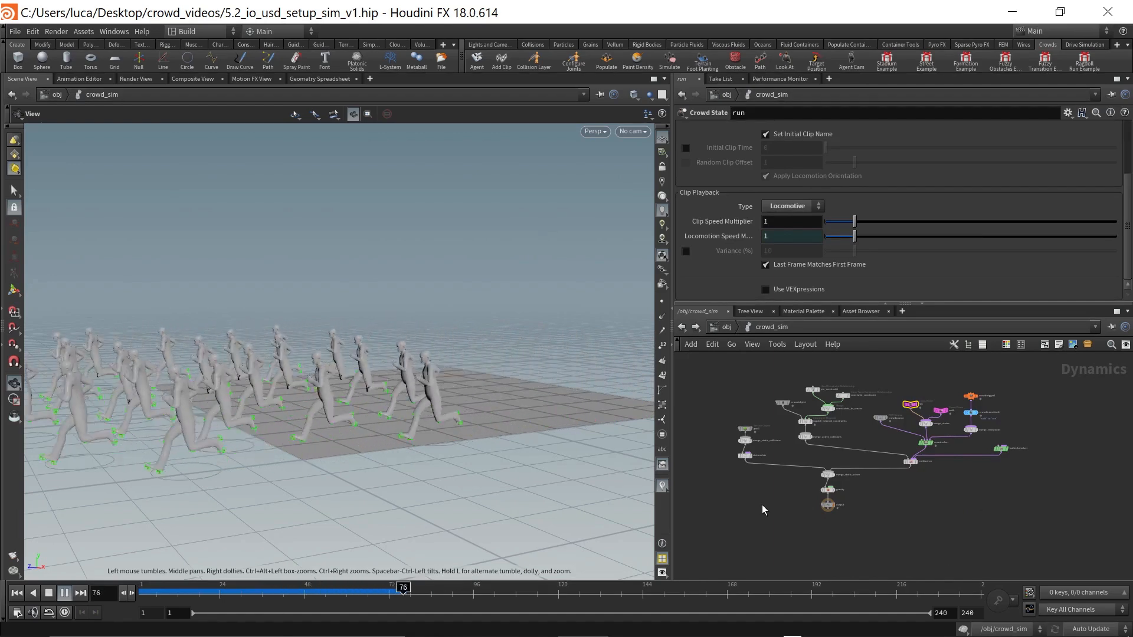
pyautogui.press('Down')
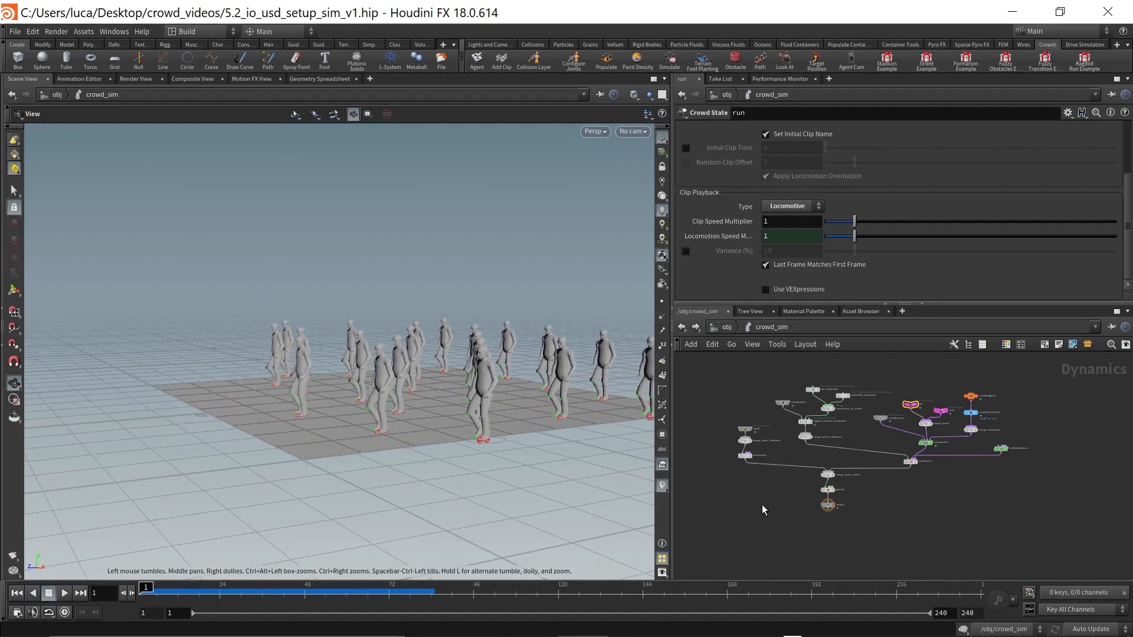
pyautogui.click(726, 327)
pyautogui.press('h')
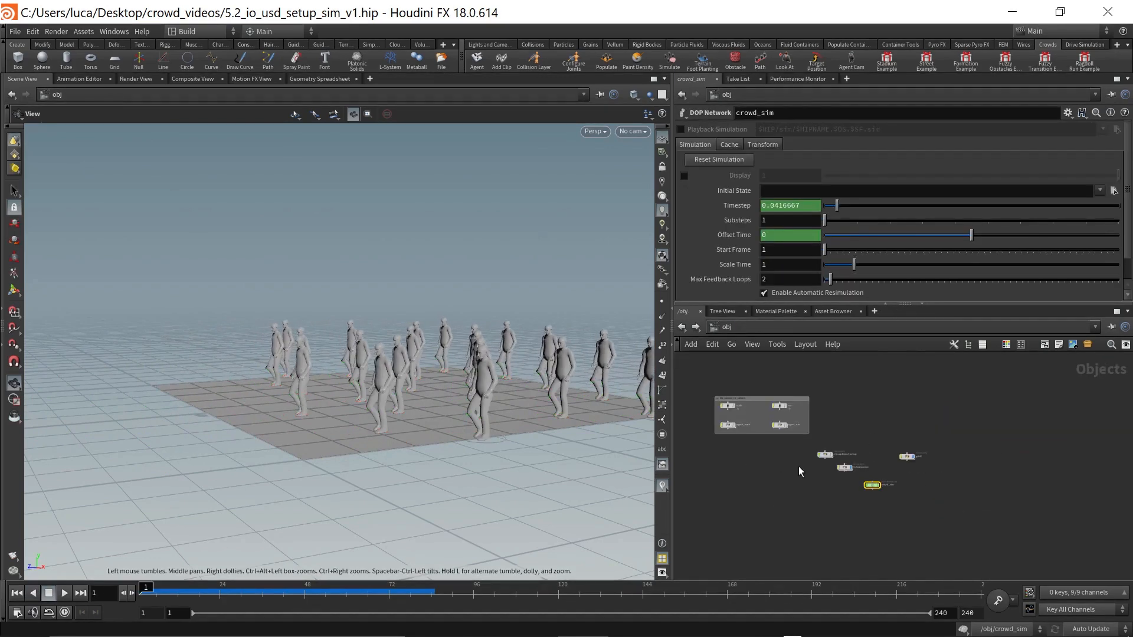